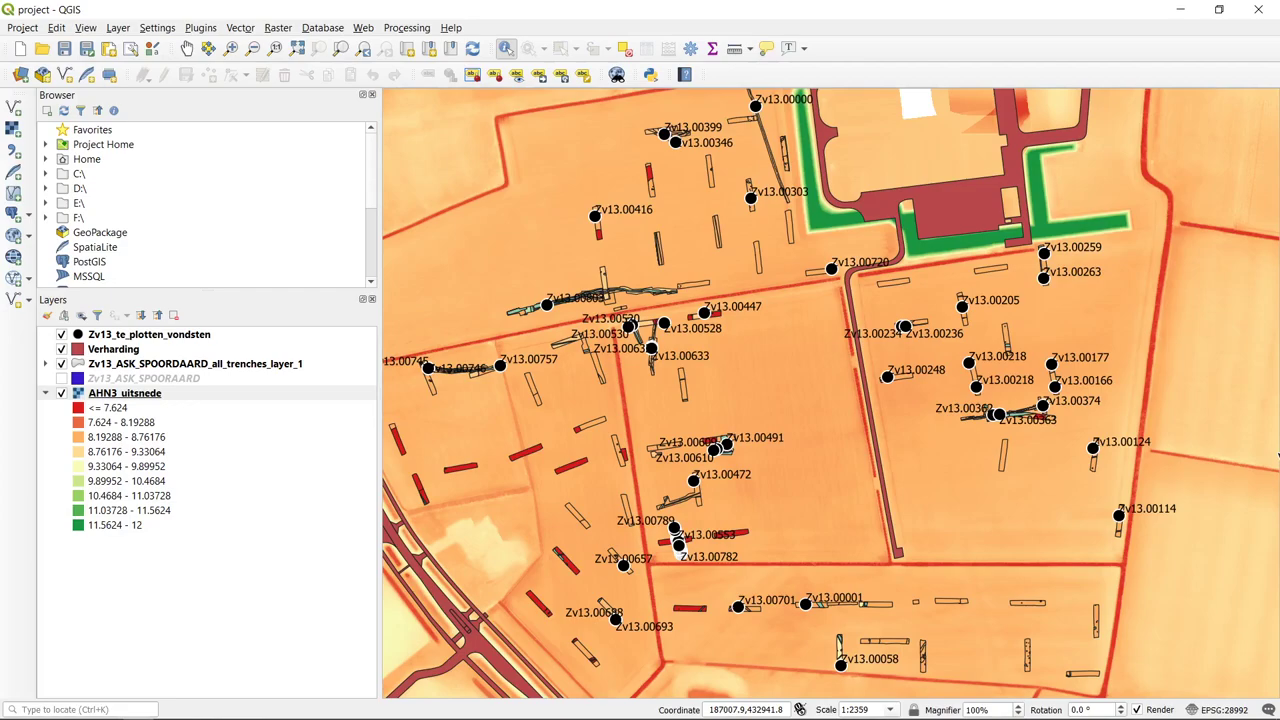
{"action": "mouse_move", "coordinate": [937, 716]}
{"action": "left_click", "coordinate": [160, 370]}
{"action": "left_click", "coordinate": [126, 351]}
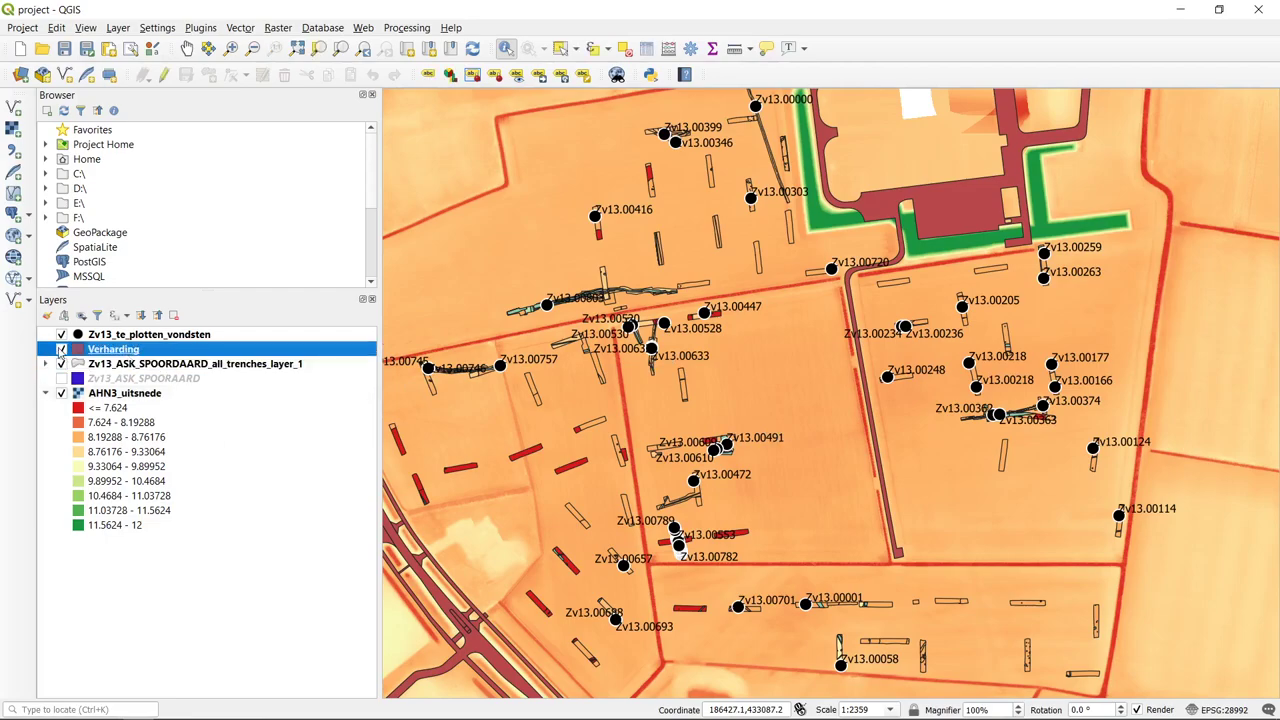
{"action": "left_click", "coordinate": [133, 336]}
{"action": "left_click", "coordinate": [138, 347]}
{"action": "left_click", "coordinate": [215, 337]}
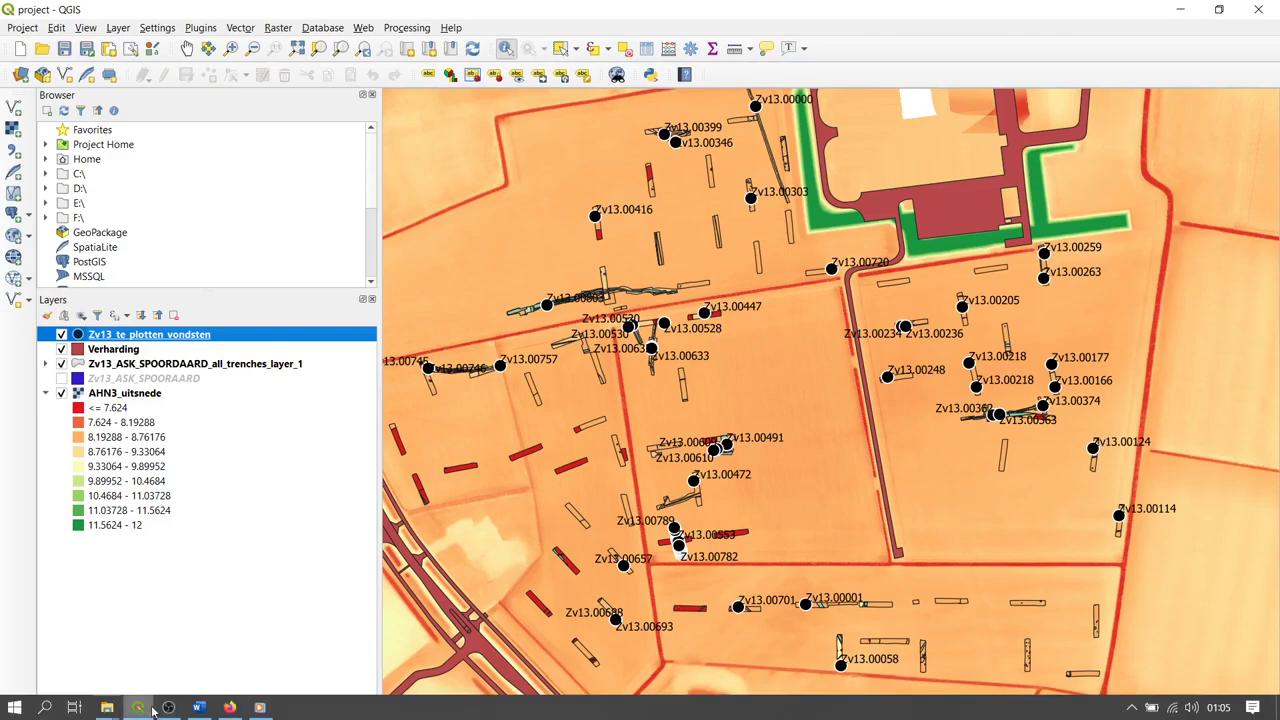
- Browse drive F: to the folder researchdrive/Archaeology/archon/training_data_edited and expand its contents
{"action": "left_click", "coordinate": [45, 217]}
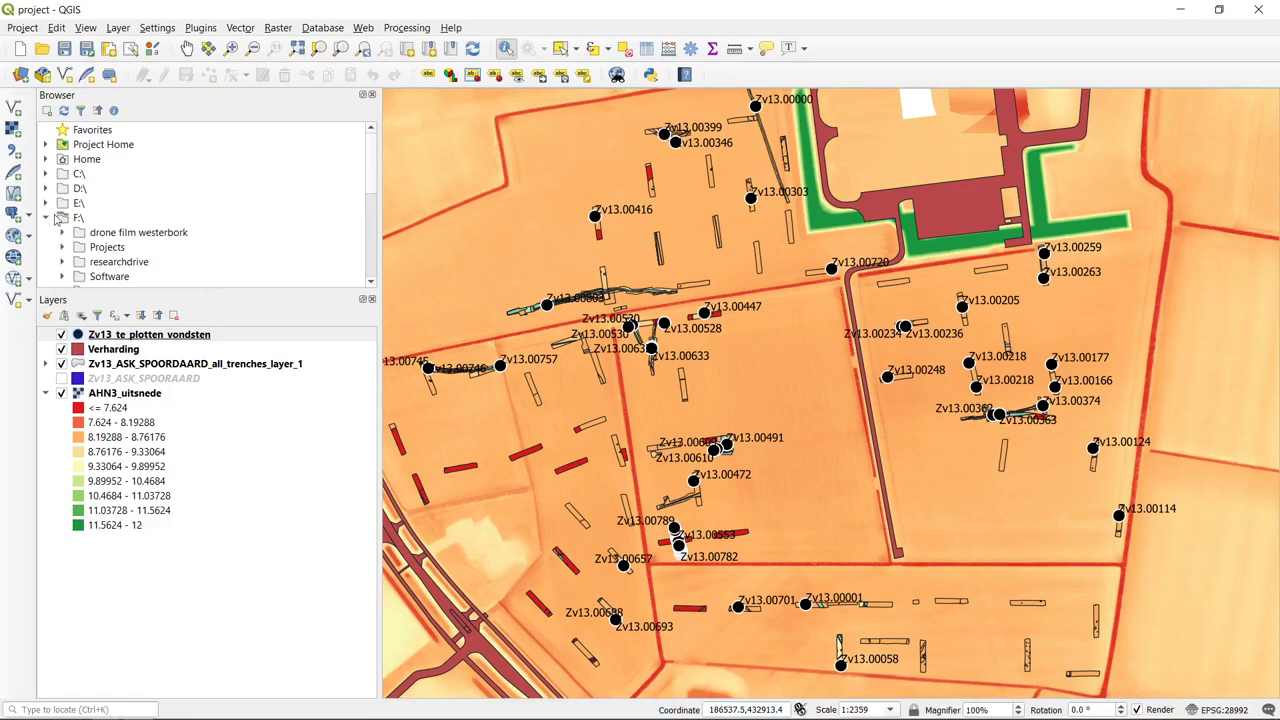
{"action": "scroll", "coordinate": [58, 226], "scroll_direction": "down", "scroll_amount": 1}
{"action": "left_click", "coordinate": [61, 218]}
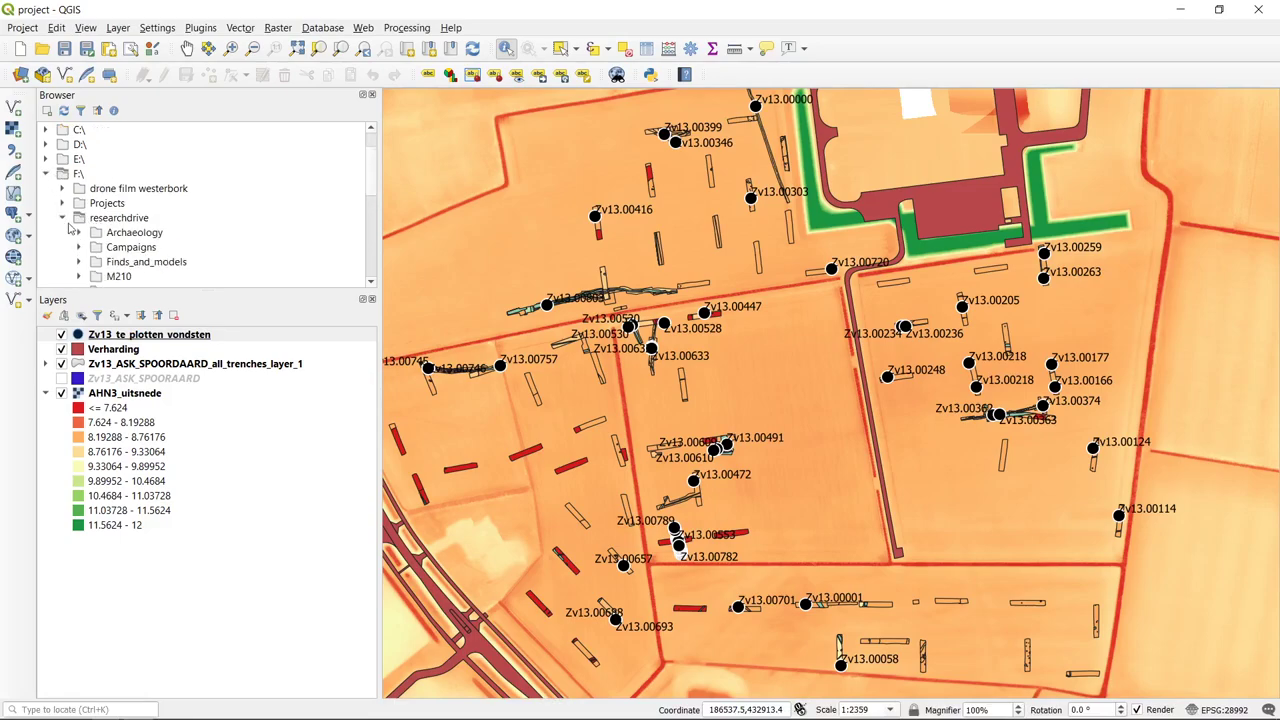
{"action": "left_click", "coordinate": [79, 232]}
{"action": "left_click", "coordinate": [95, 247]}
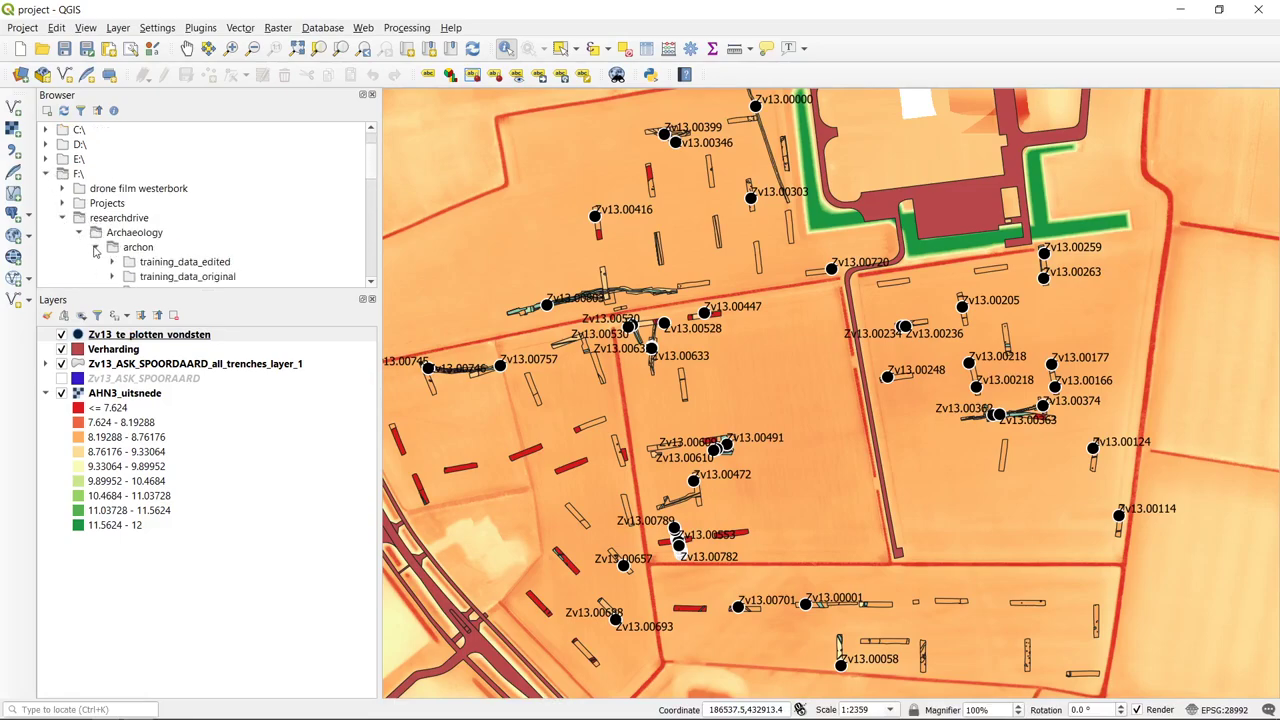
{"action": "scroll", "coordinate": [155, 235], "scroll_direction": "down", "scroll_amount": 2}
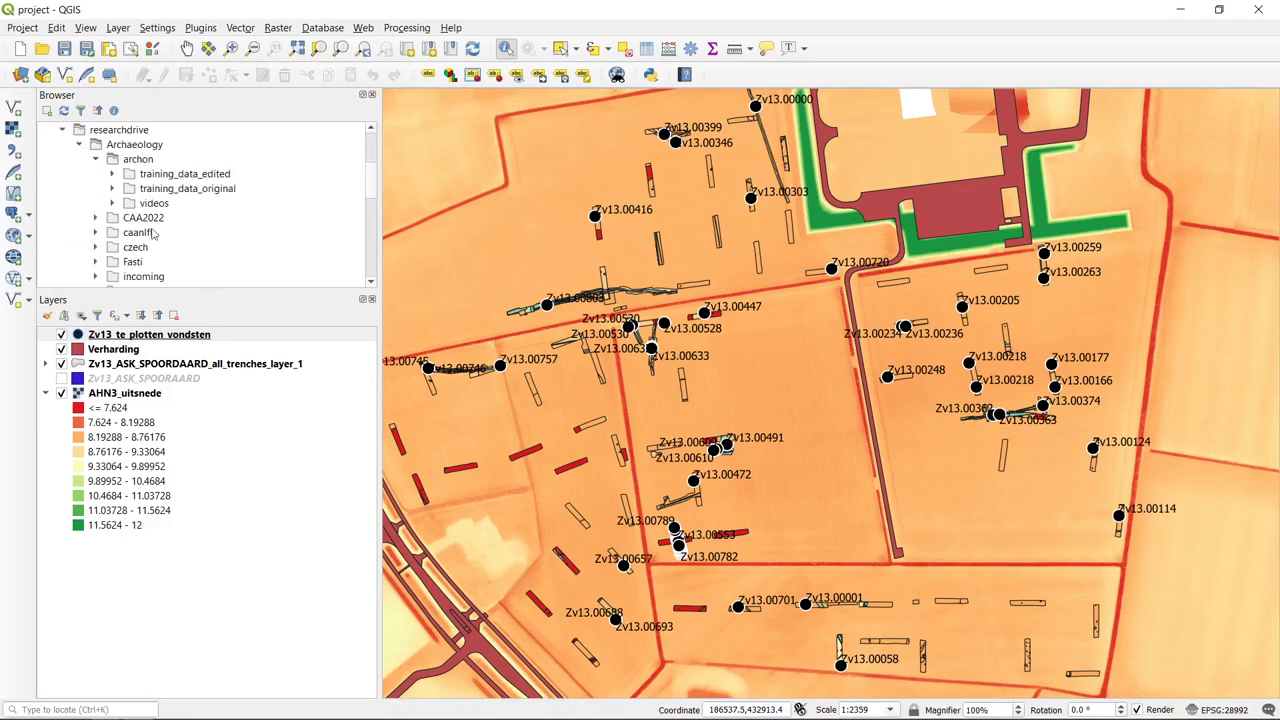
{"action": "left_click", "coordinate": [204, 176]}
{"action": "left_click", "coordinate": [113, 176]}
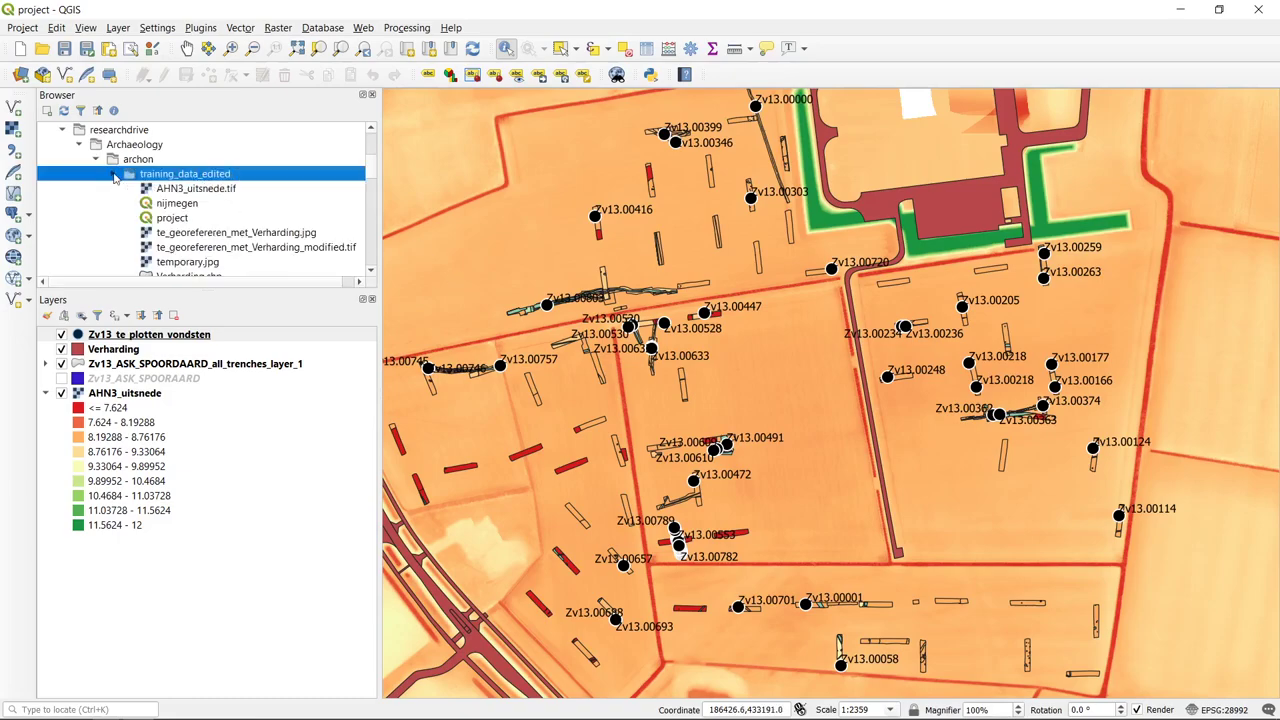
- Add te_georefereren_met_Verharding.jpg above the other layers, with Amersfoort / RD New (EPSG:28992) as its coordinate reference system
{"action": "left_click", "coordinate": [280, 236]}
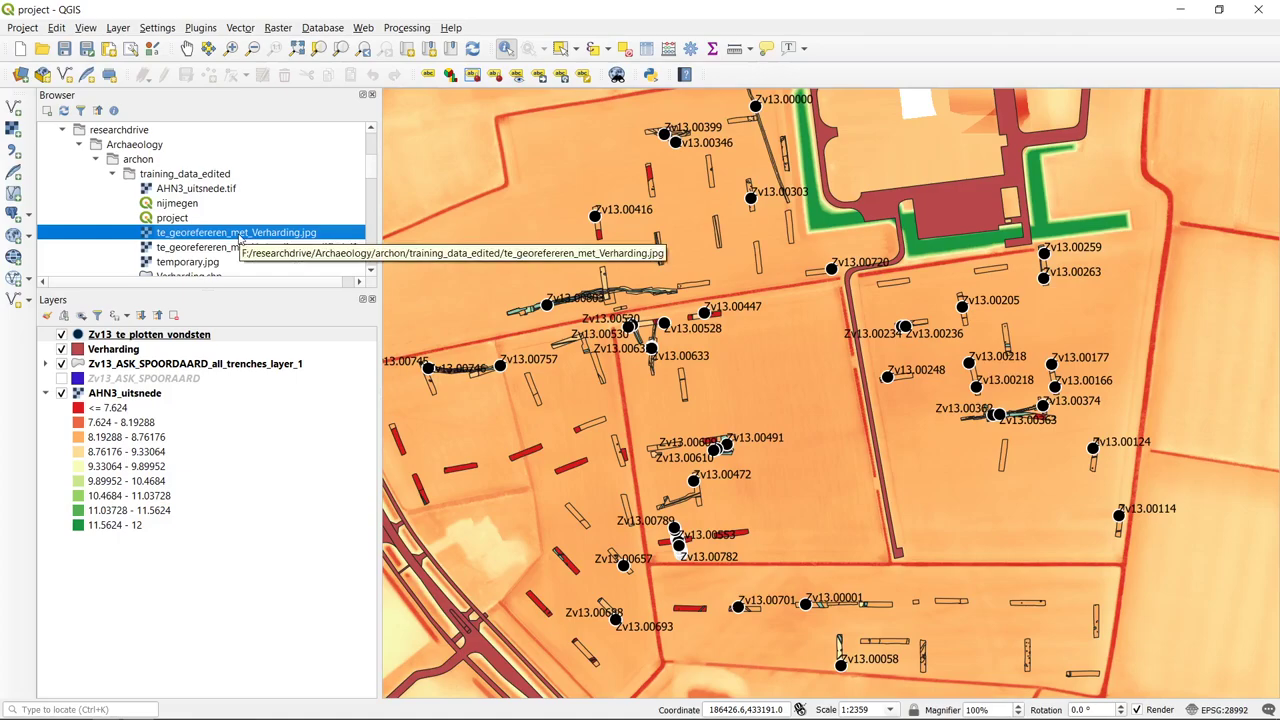
{"action": "left_click_drag", "start_coordinate": [240, 238], "coordinate": [288, 341]}
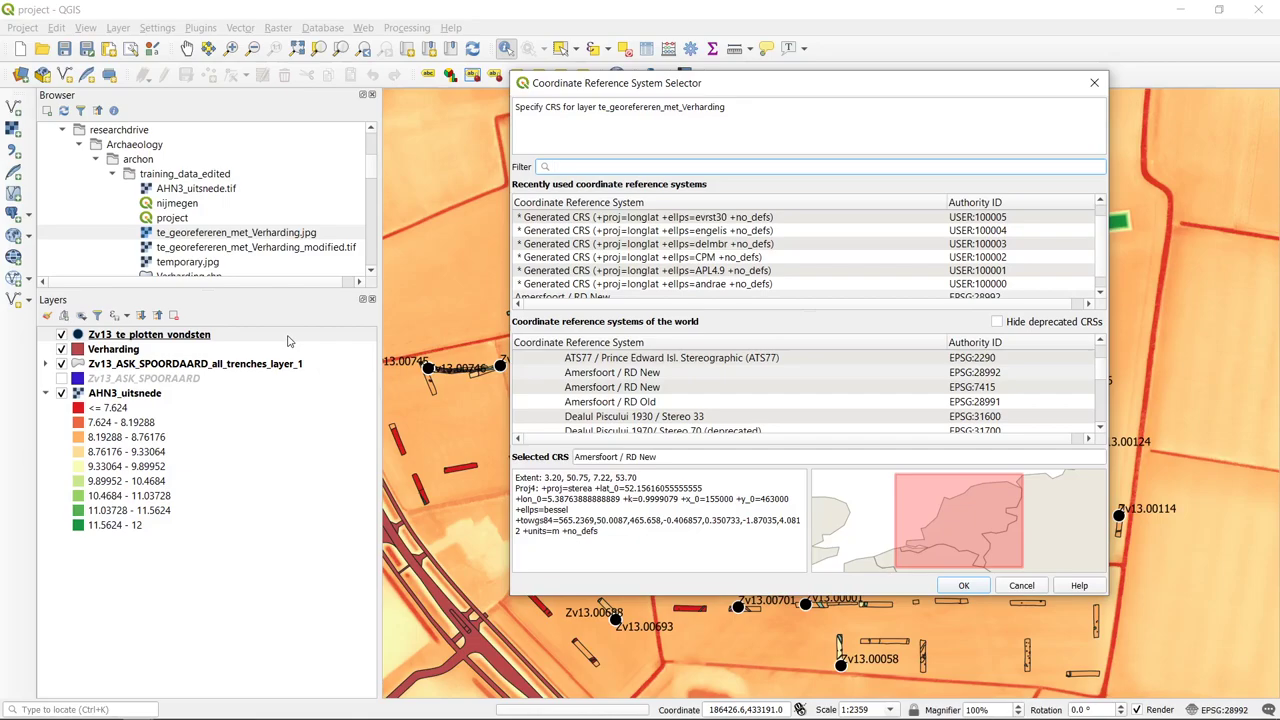
{"action": "scroll", "coordinate": [727, 263], "scroll_direction": "down", "scroll_amount": 1}
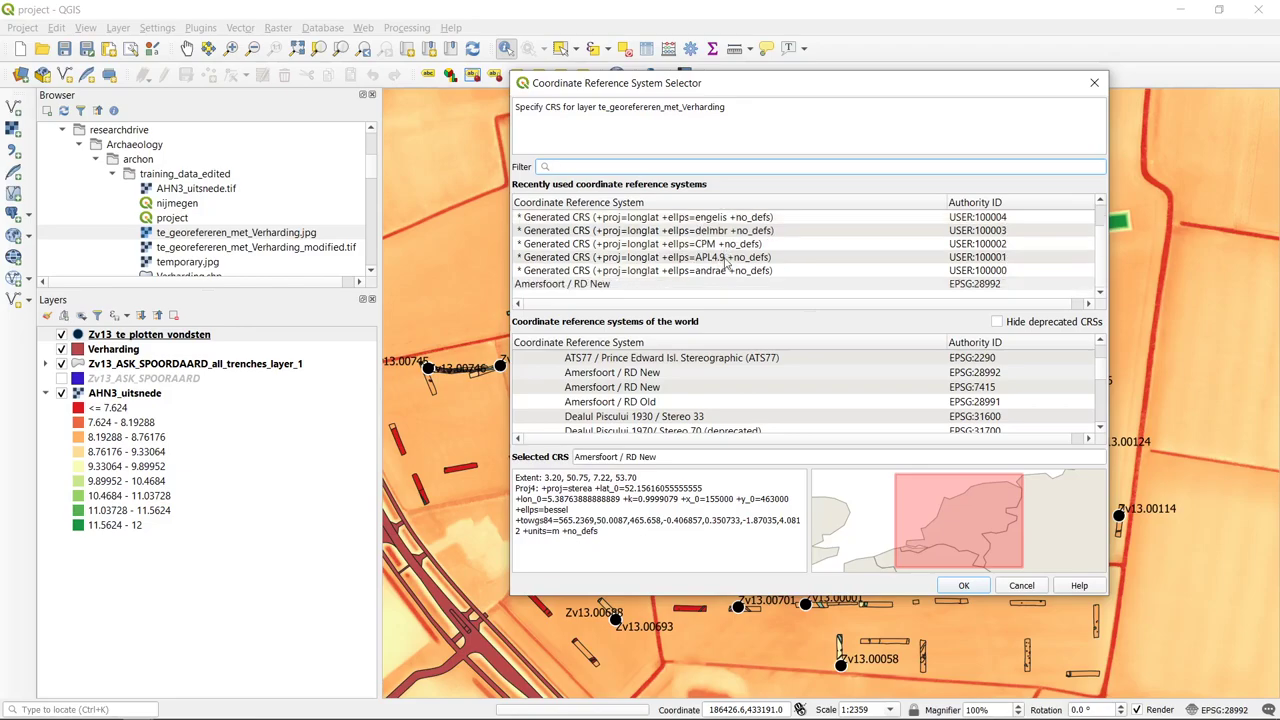
{"action": "left_click", "coordinate": [628, 285]}
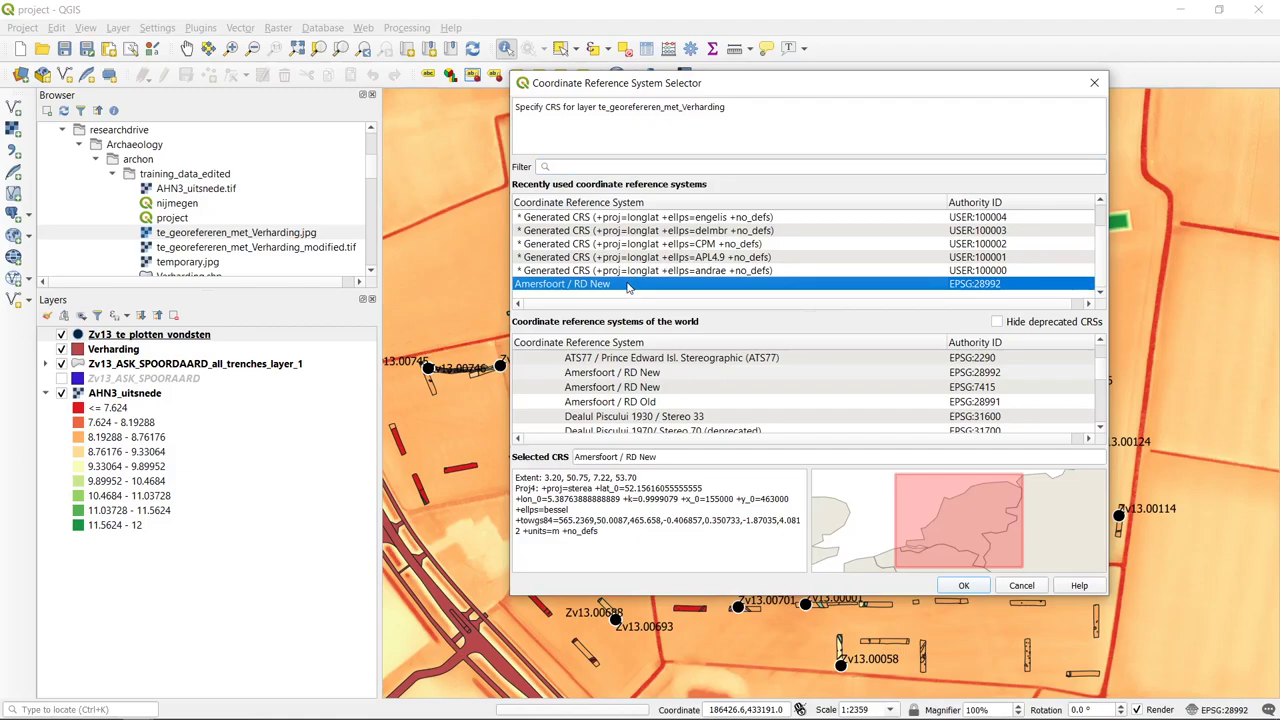
{"action": "left_click", "coordinate": [963, 585]}
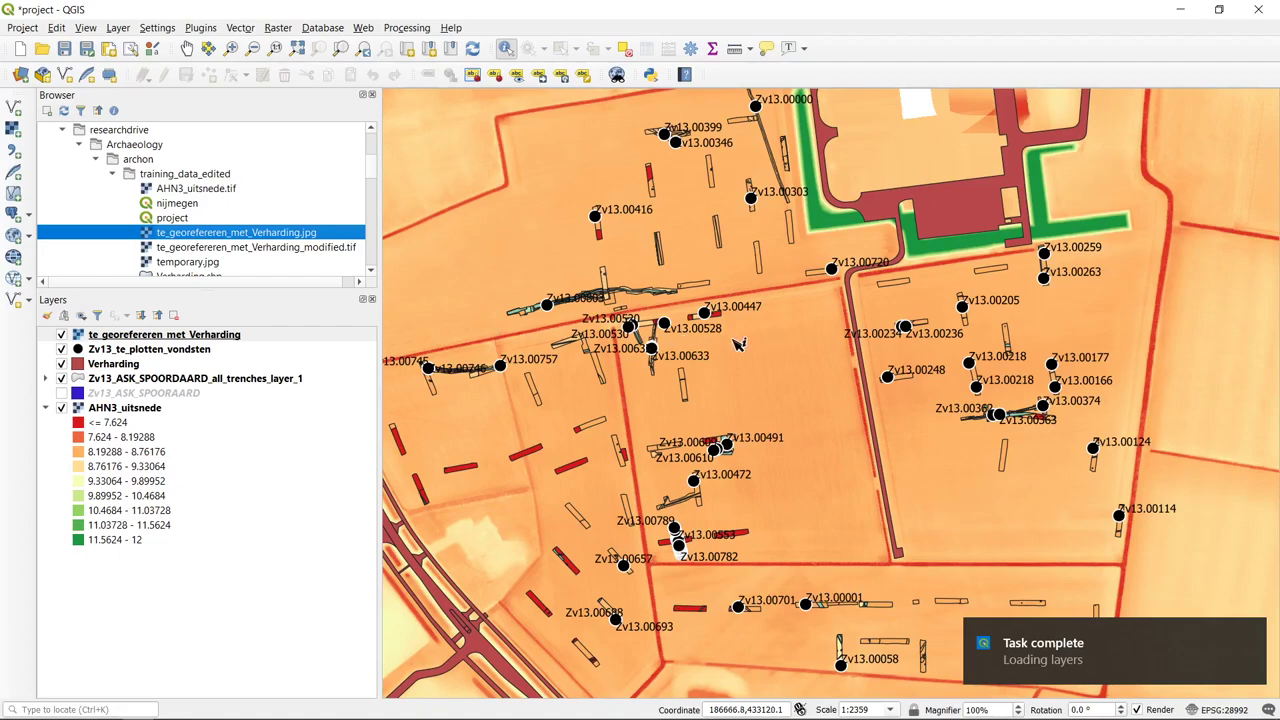
- Zoom the map to the full extent of the te_georefereren_met_Verharding layer
{"action": "scroll", "coordinate": [745, 345], "scroll_direction": "down", "scroll_amount": 1}
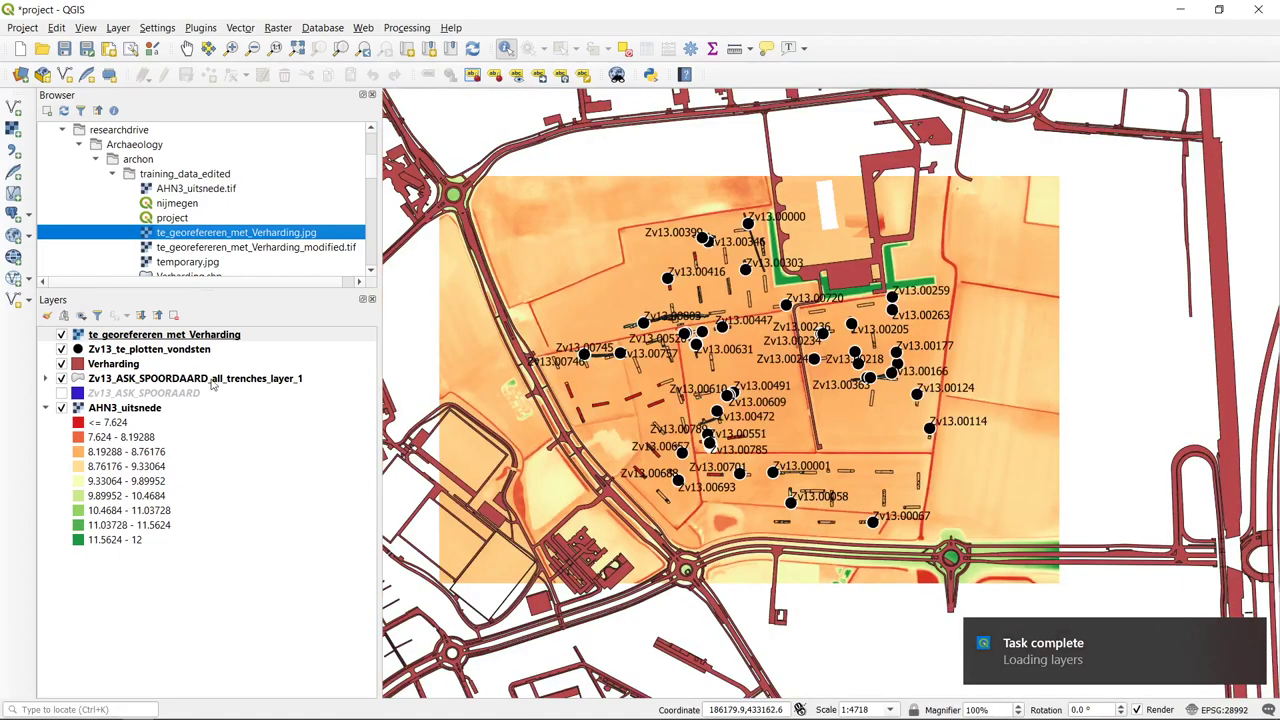
{"action": "right_click", "coordinate": [185, 340]}
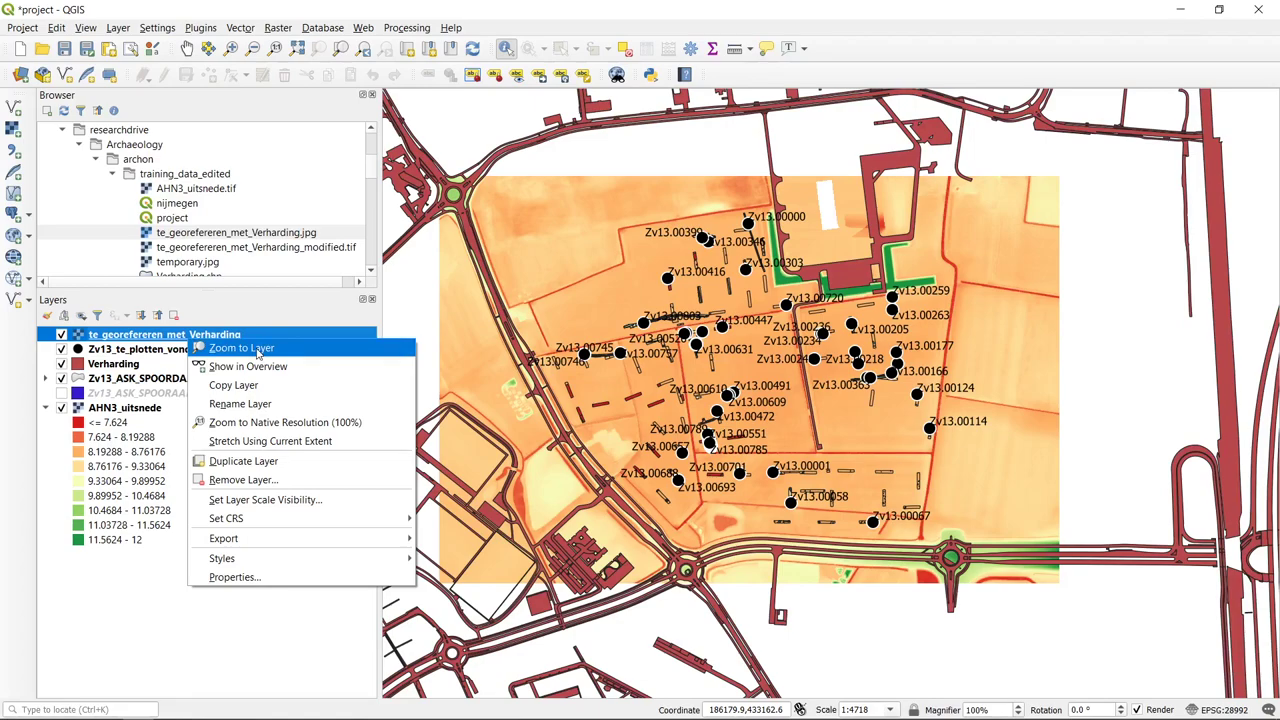
{"action": "left_click", "coordinate": [258, 349]}
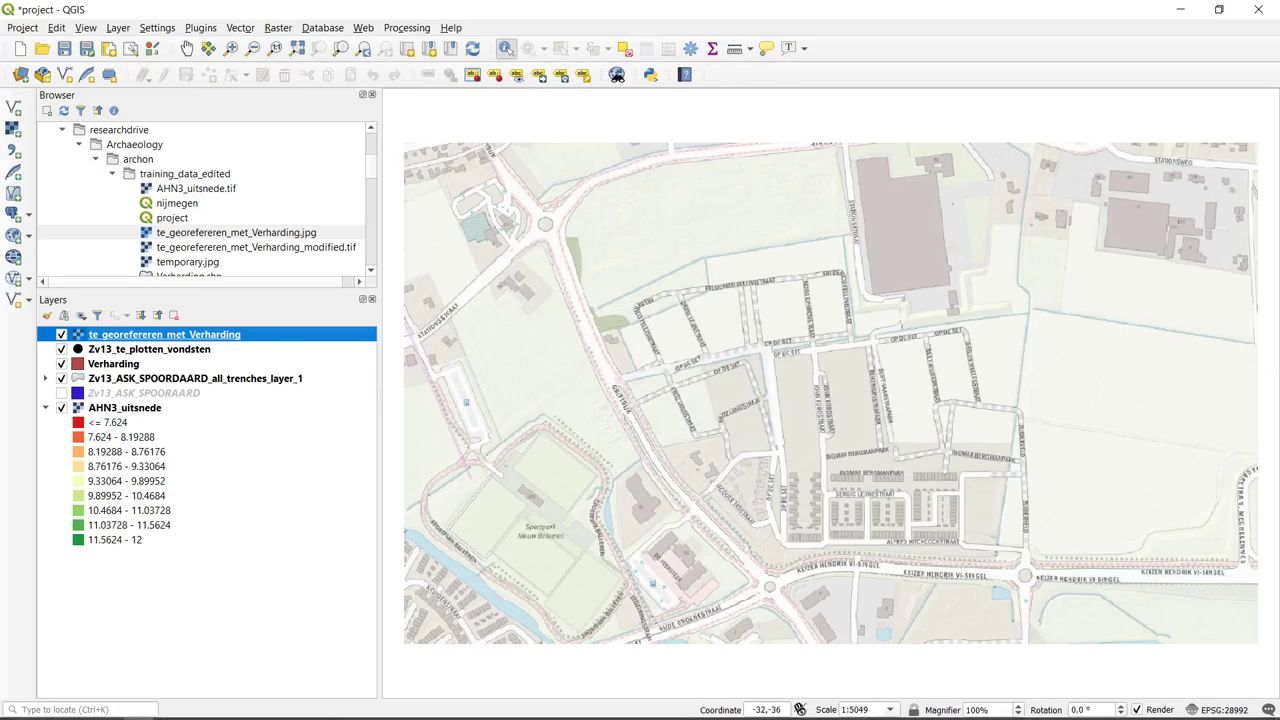
- Open the plugin manager in an enlarged window and clear its search text
{"action": "mouse_move", "coordinate": [146, 711]}
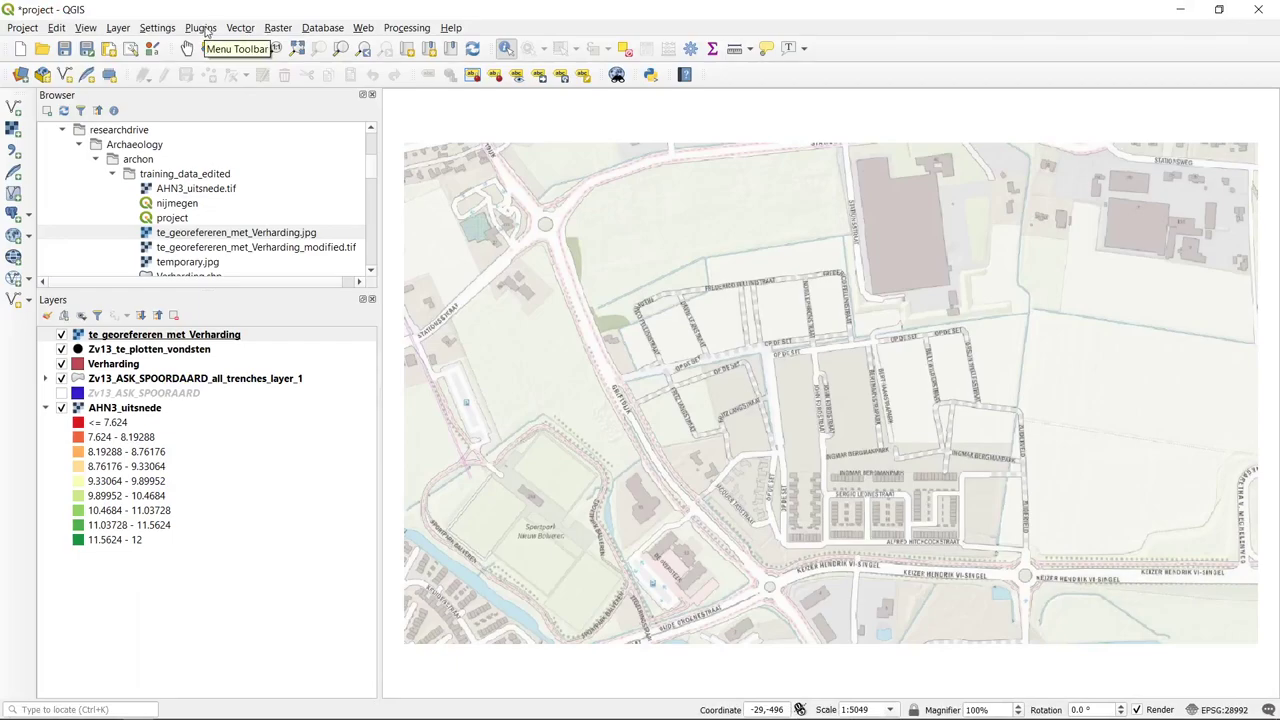
{"action": "left_click", "coordinate": [201, 28]}
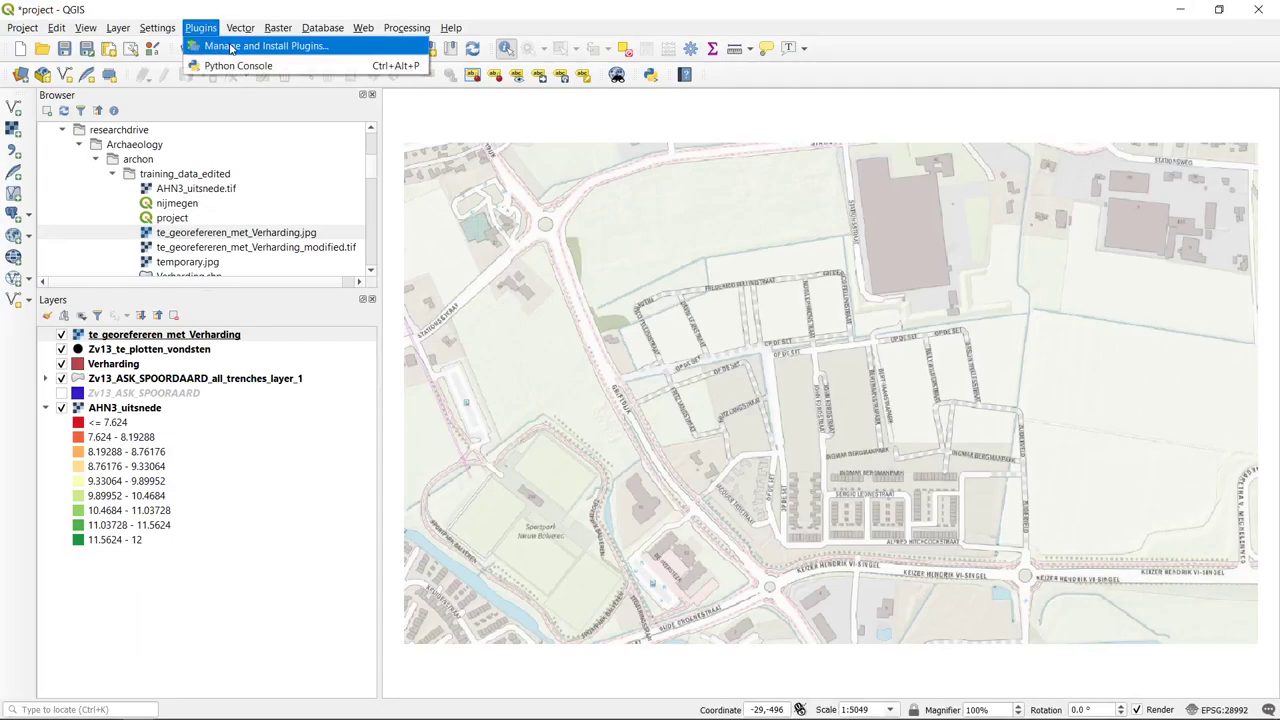
{"action": "left_click", "coordinate": [232, 47]}
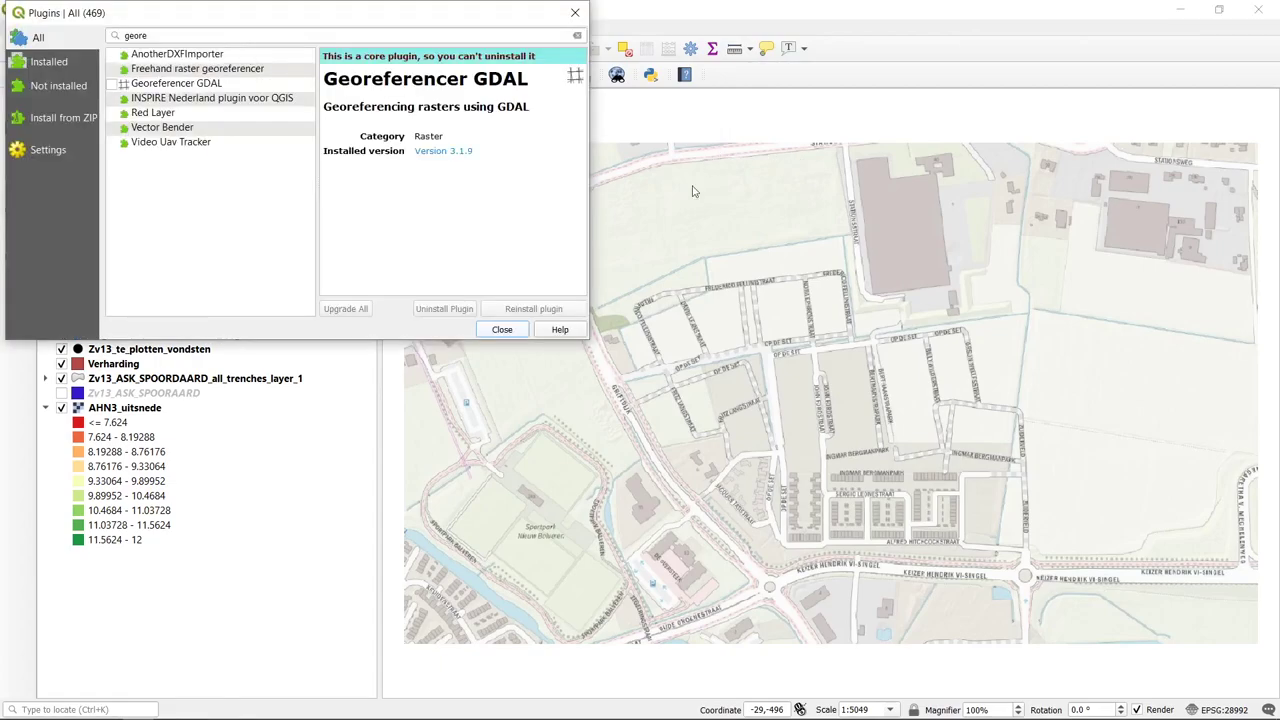
{"action": "left_click_drag", "start_coordinate": [390, 10], "coordinate": [640, 169]}
{"action": "double_click", "coordinate": [457, 191]}
{"action": "key", "text": "BackSpace"}
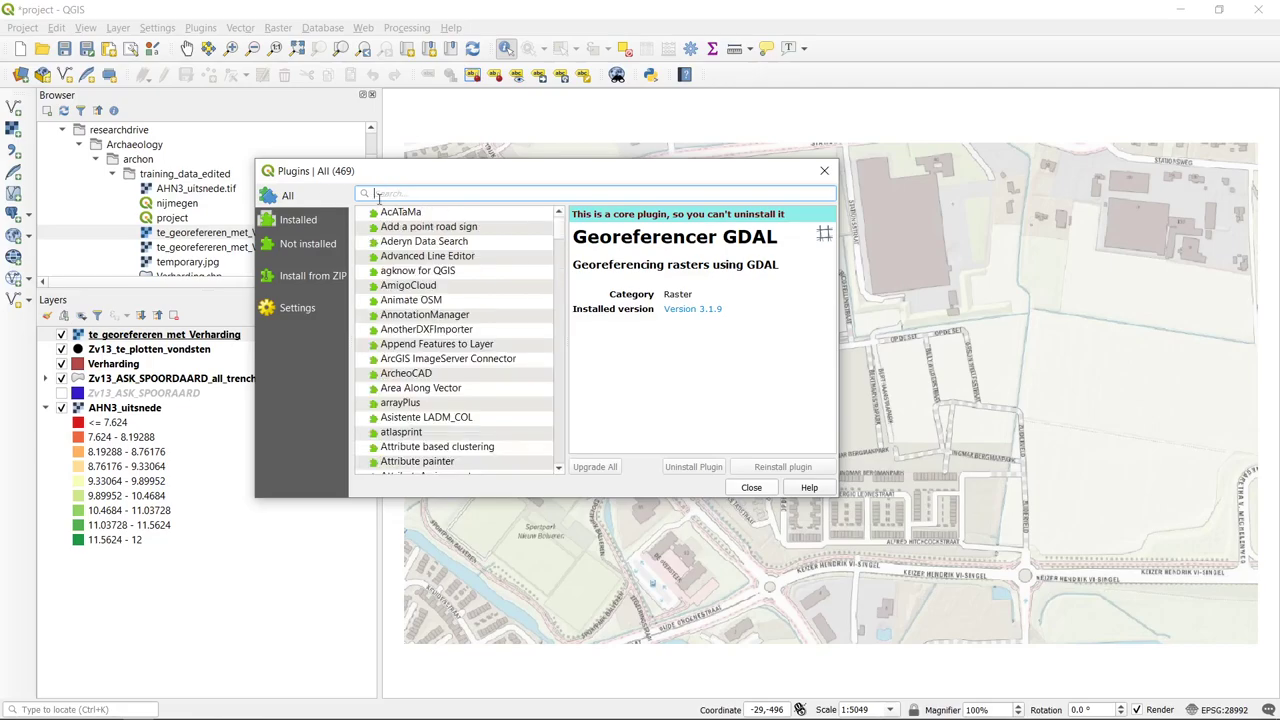
{"action": "left_click_drag", "start_coordinate": [838, 497], "coordinate": [1054, 633]}
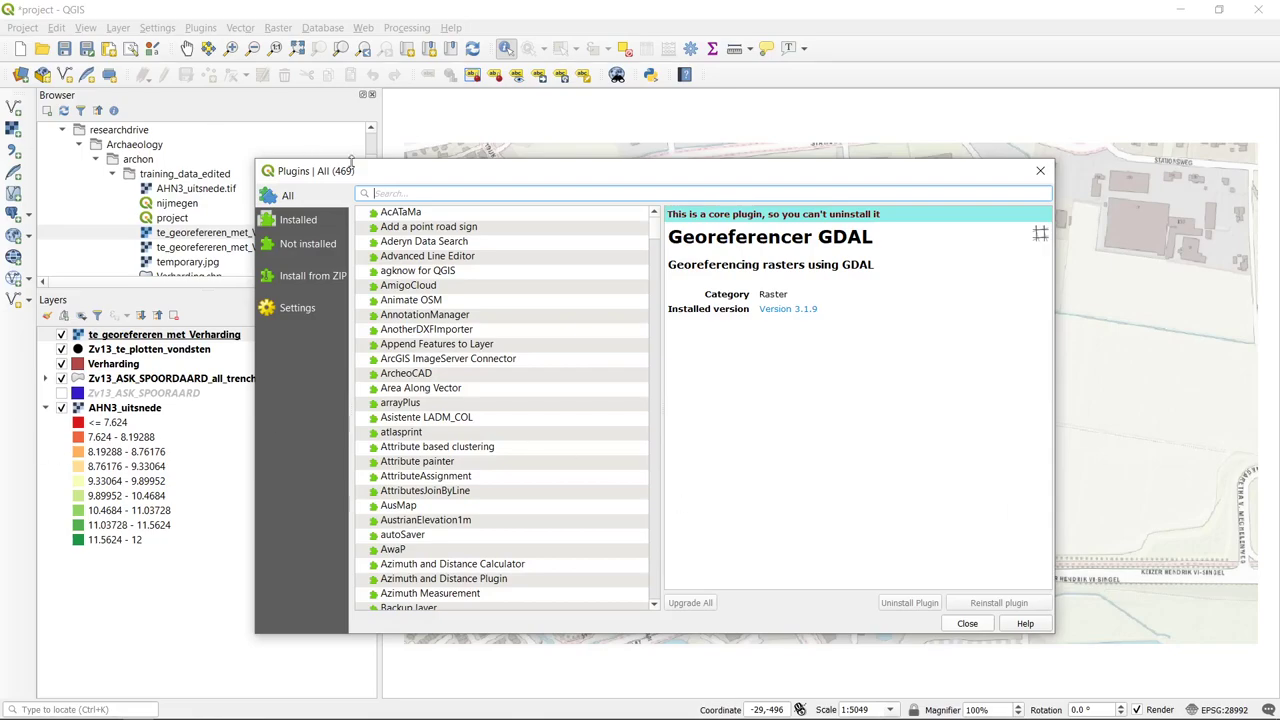
{"action": "left_click_drag", "start_coordinate": [338, 173], "coordinate": [348, 172]}
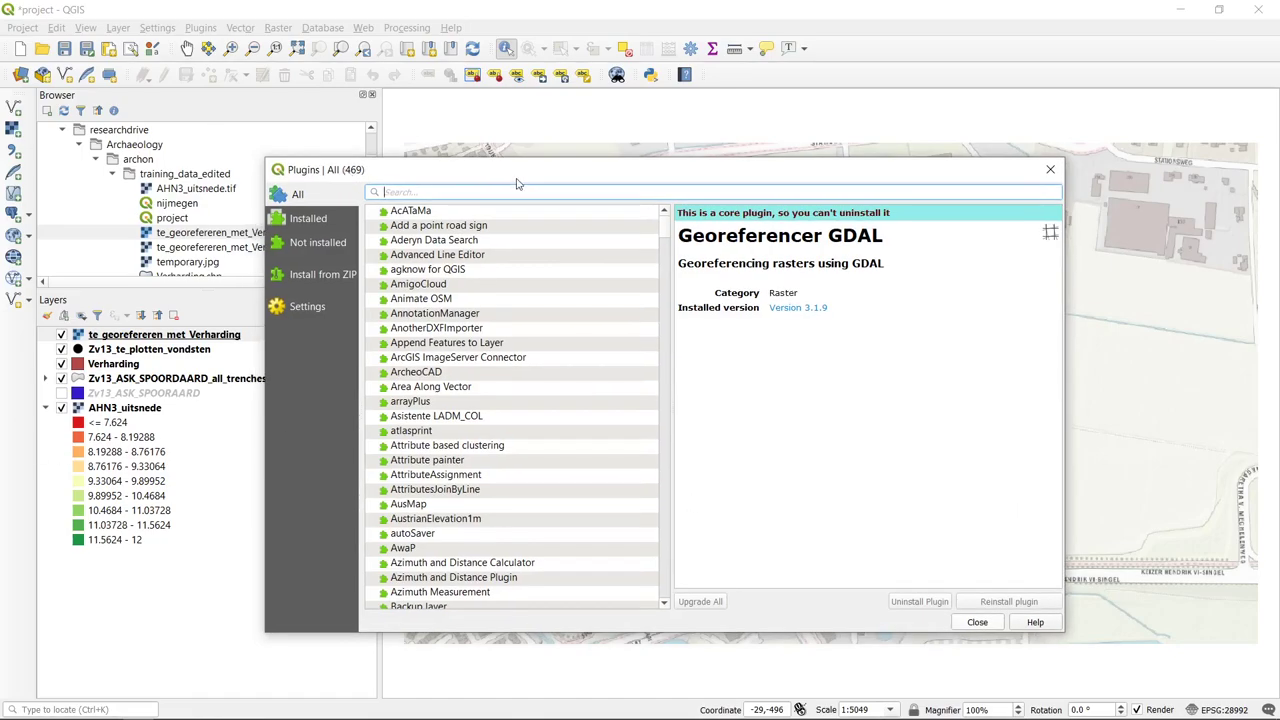
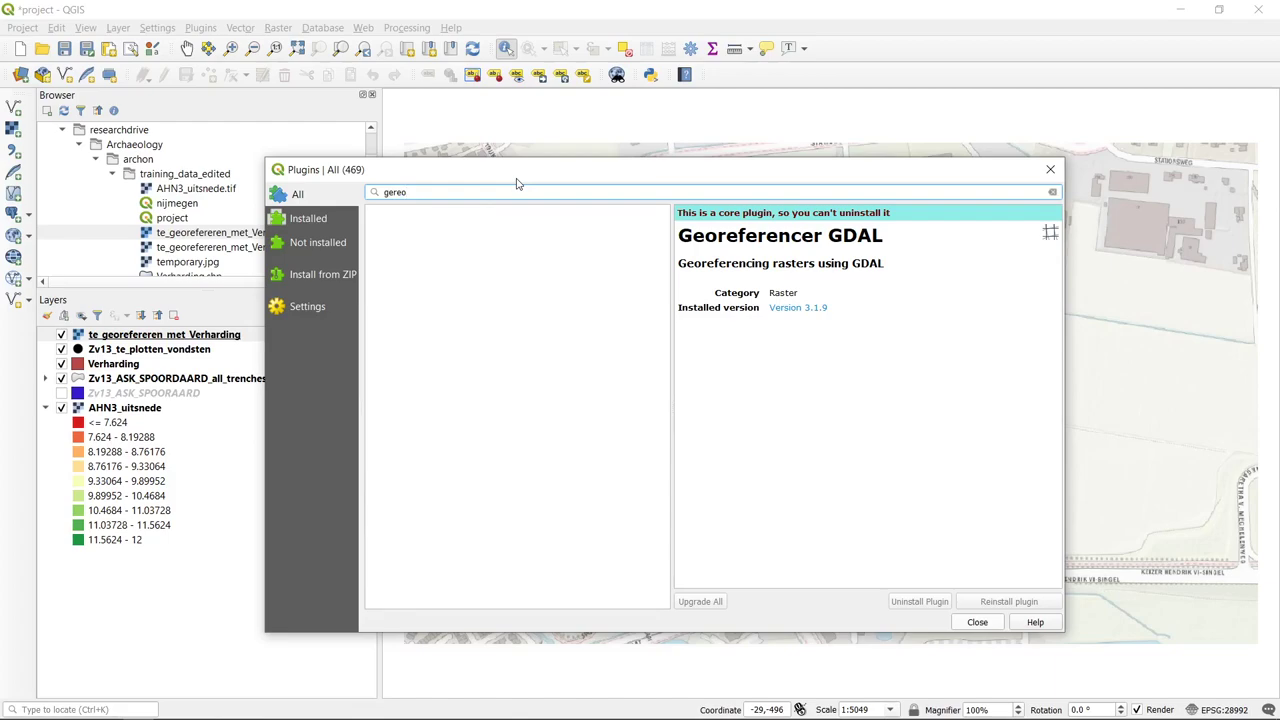
- Search the plugins for "georef", enable Georeferencer GDAL and close the plugin manager
{"action": "key", "text": "BackSpace"}
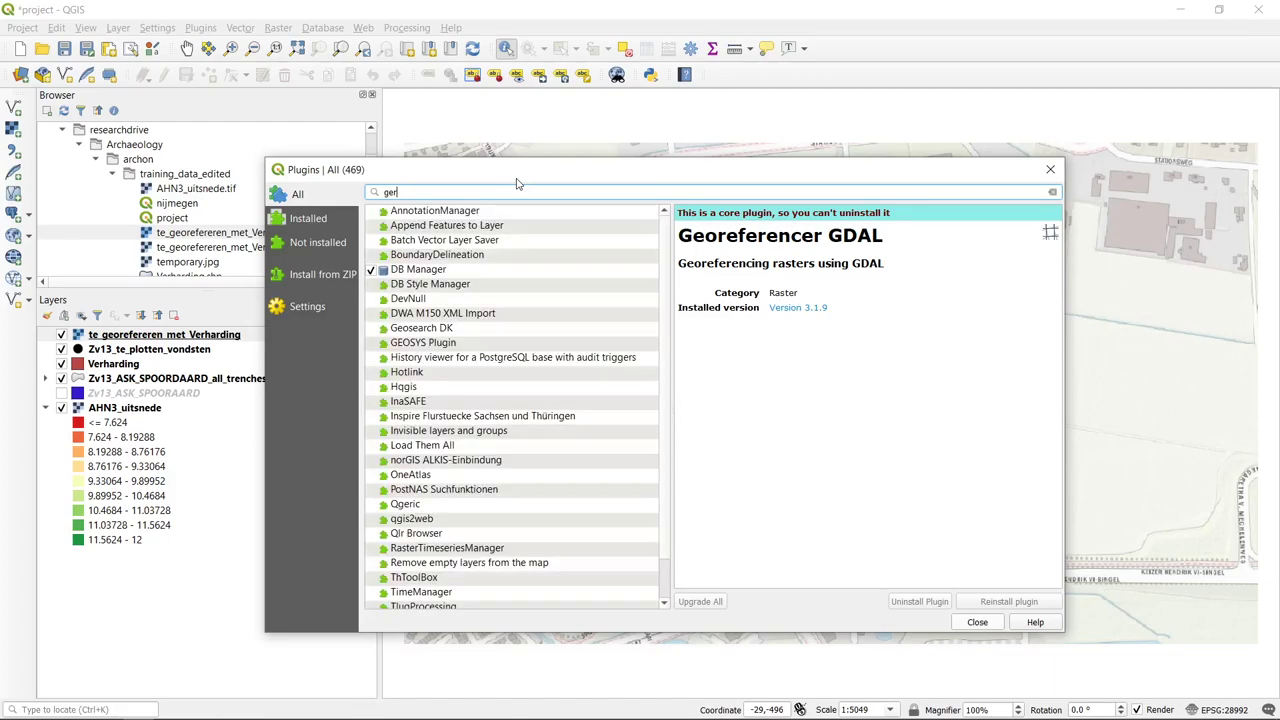
{"action": "key", "text": "BackSpace"}
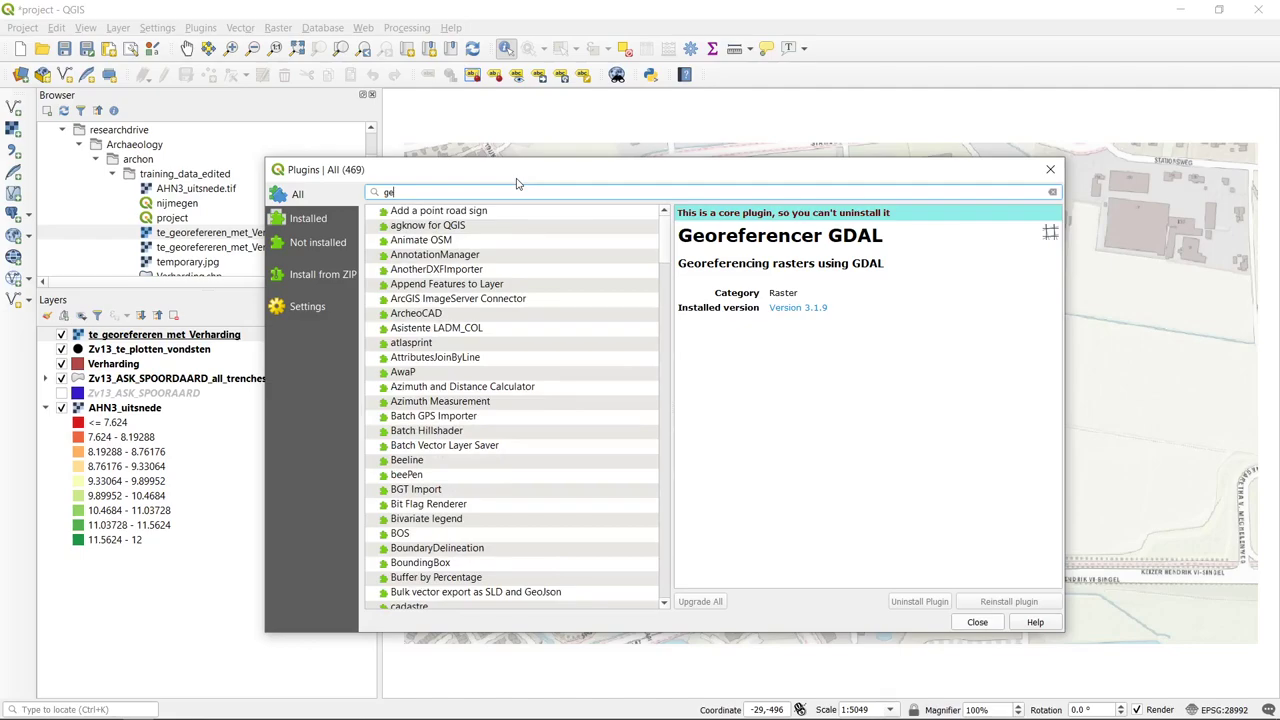
{"action": "type", "text": "oref"}
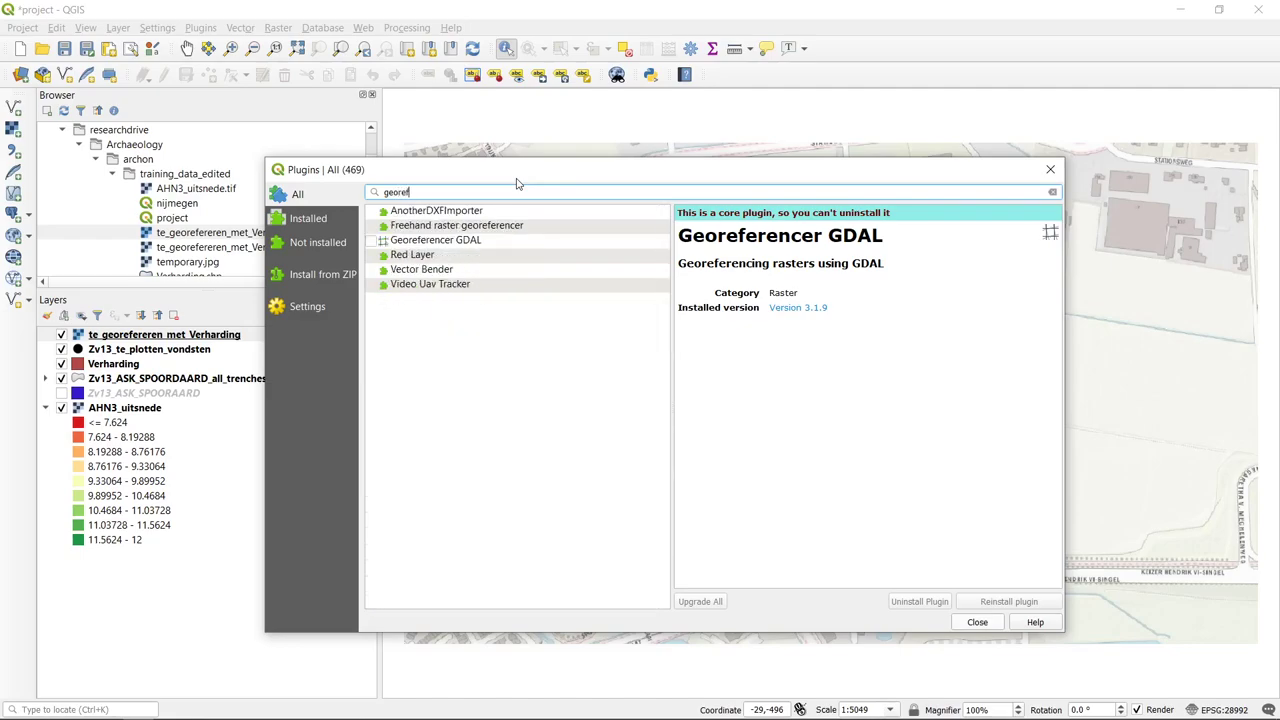
{"action": "left_click", "coordinate": [489, 242]}
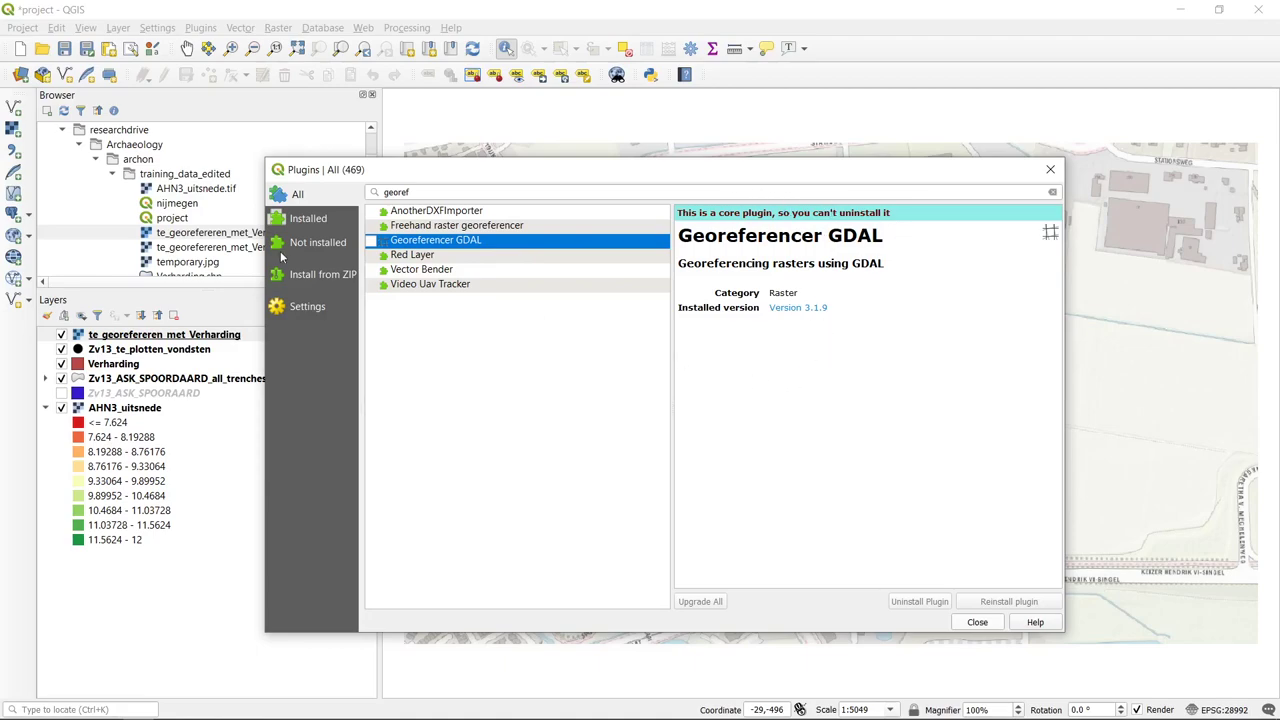
{"action": "left_click", "coordinate": [370, 242]}
{"action": "left_click", "coordinate": [975, 623]}
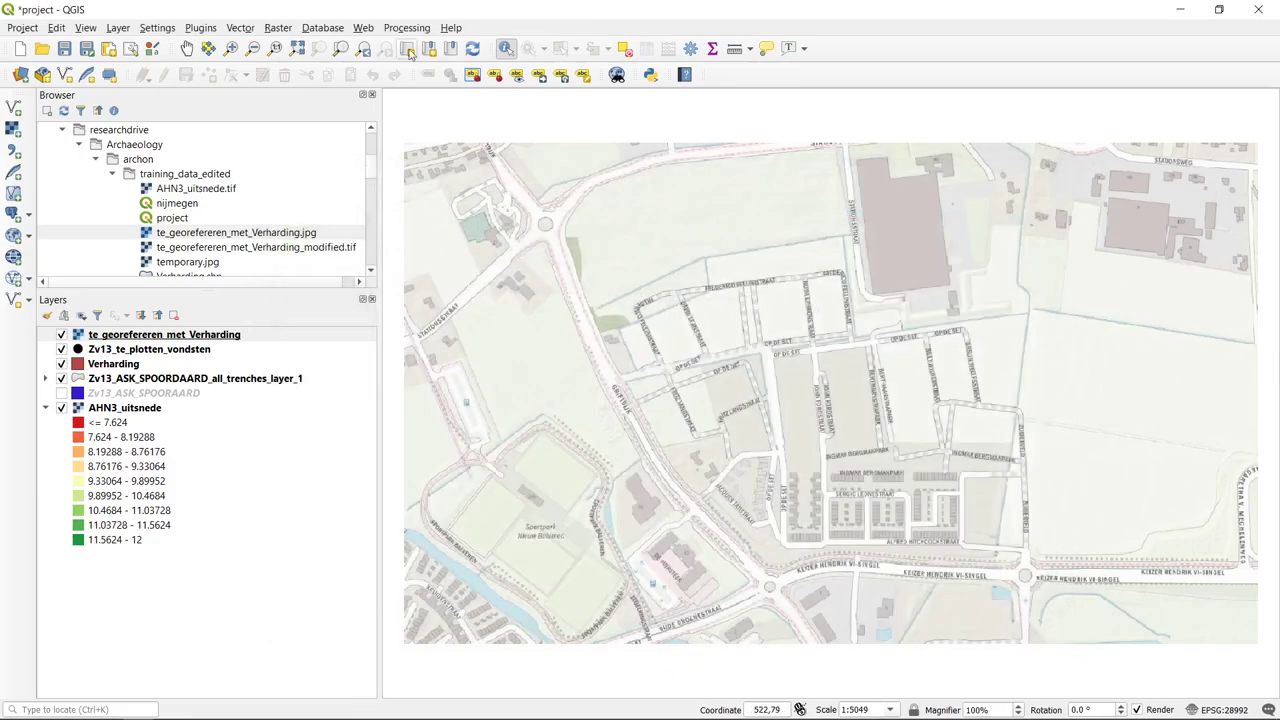
- Open the Georeferencer raster tool
{"action": "left_click", "coordinate": [240, 28]}
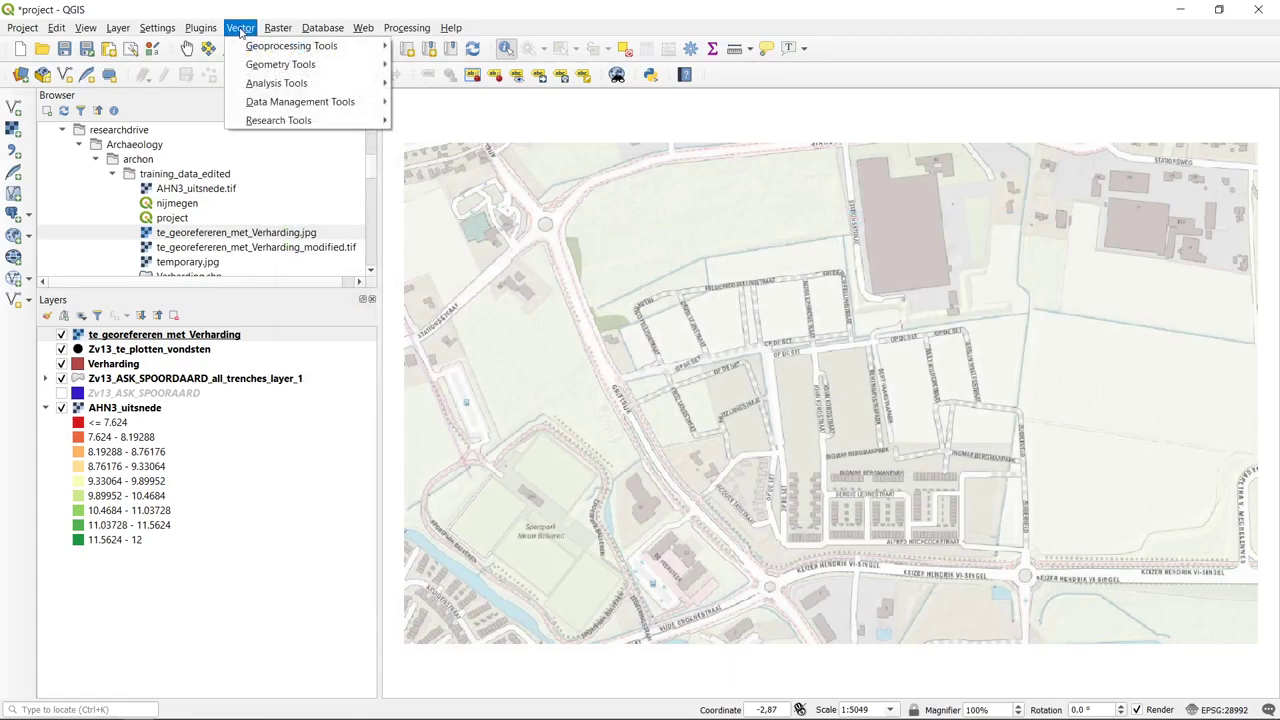
{"action": "left_click", "coordinate": [276, 28]}
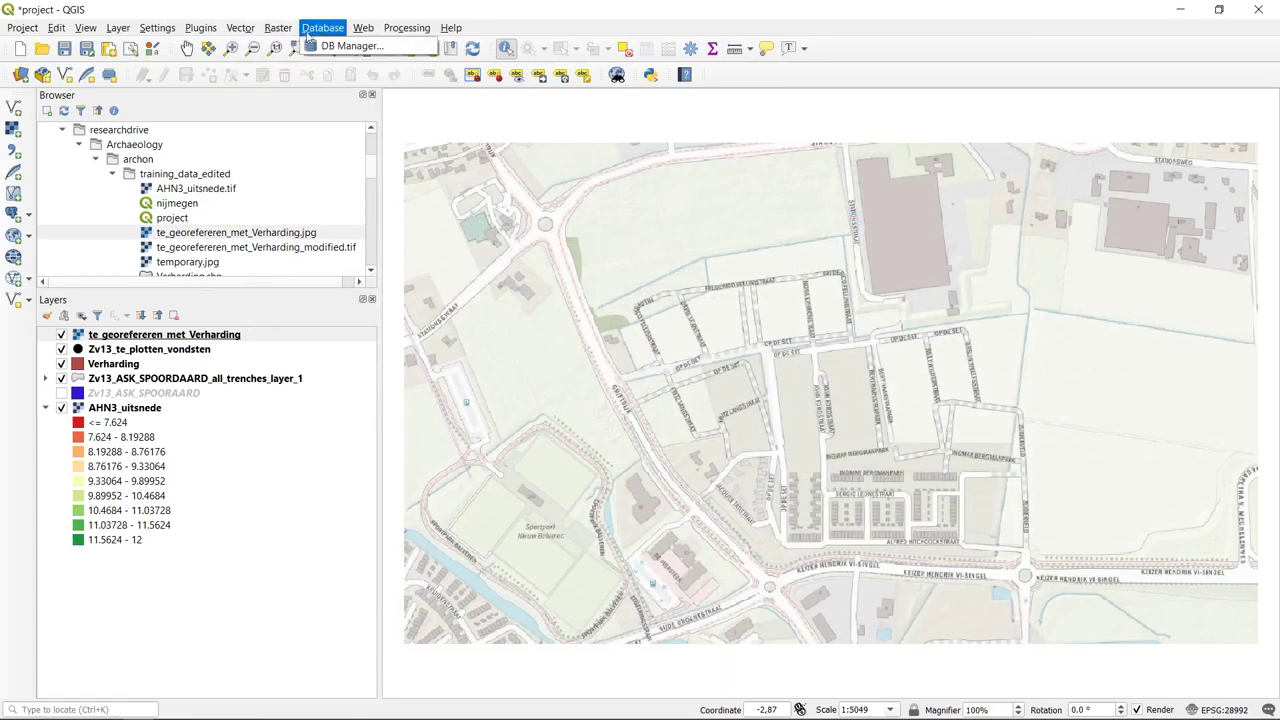
{"action": "left_click", "coordinate": [276, 28]}
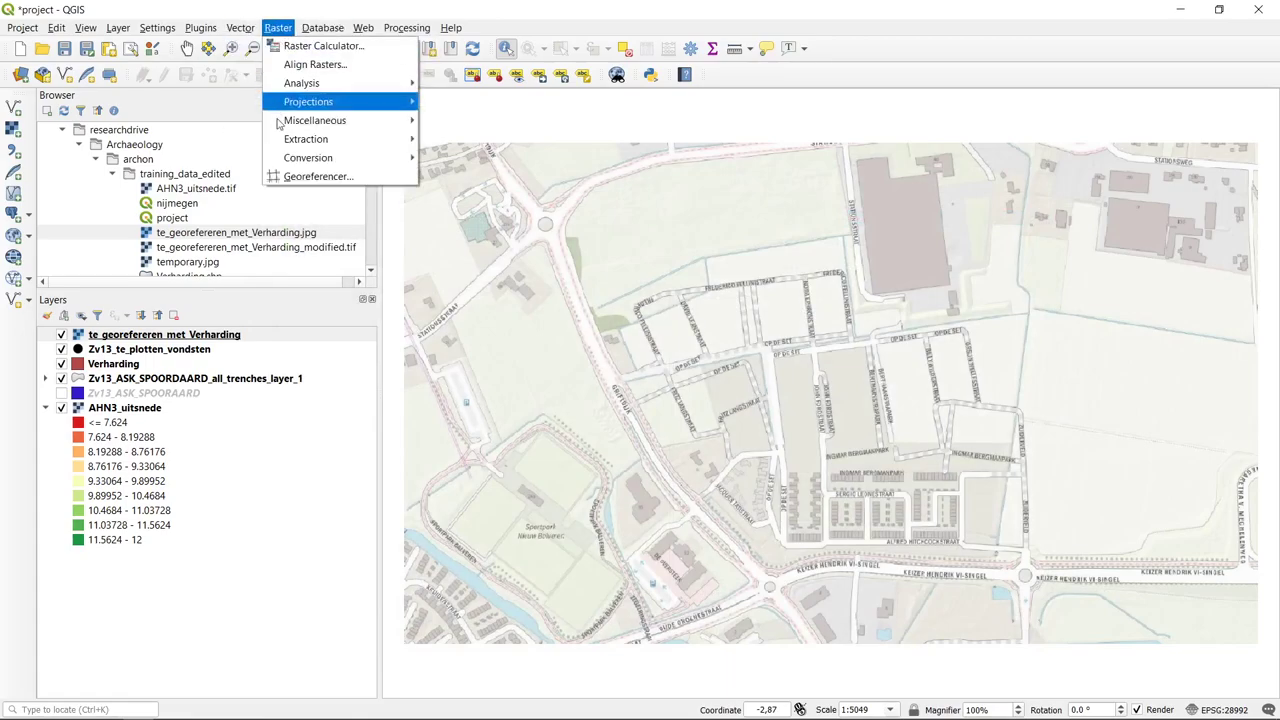
{"action": "left_click", "coordinate": [310, 180]}
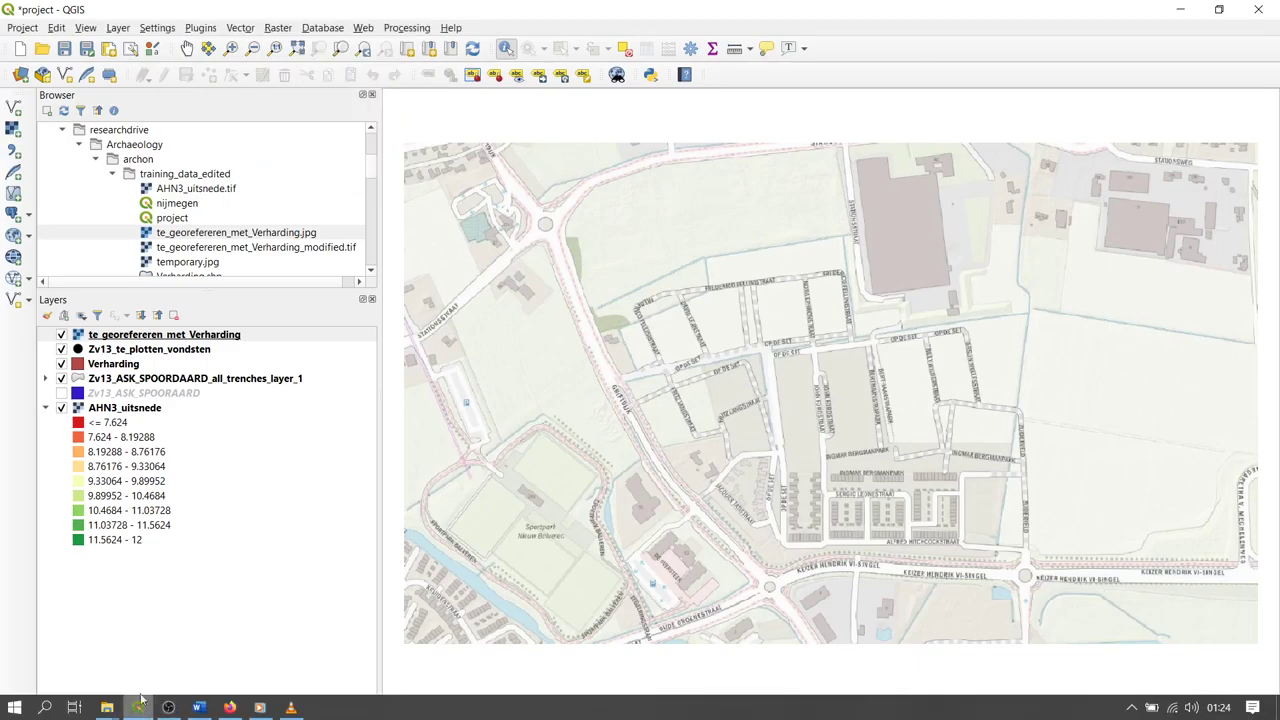
{"action": "left_click", "coordinate": [279, 30]}
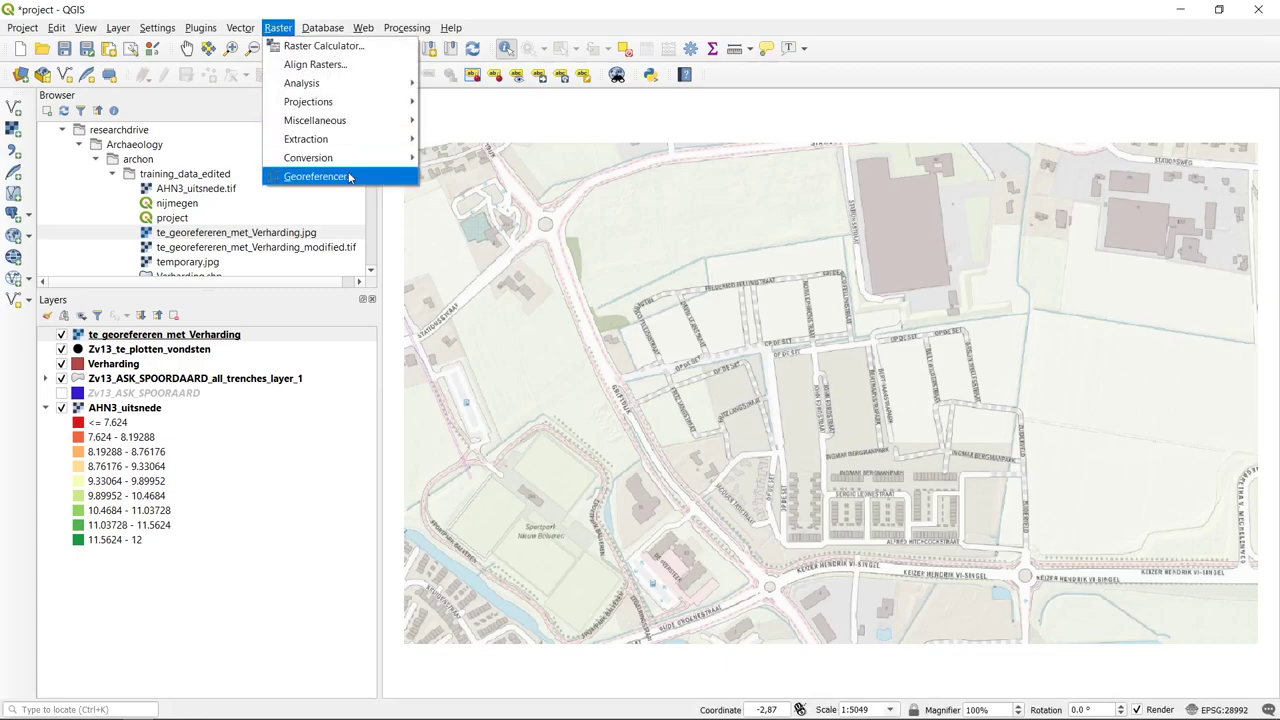
{"action": "left_click", "coordinate": [349, 177]}
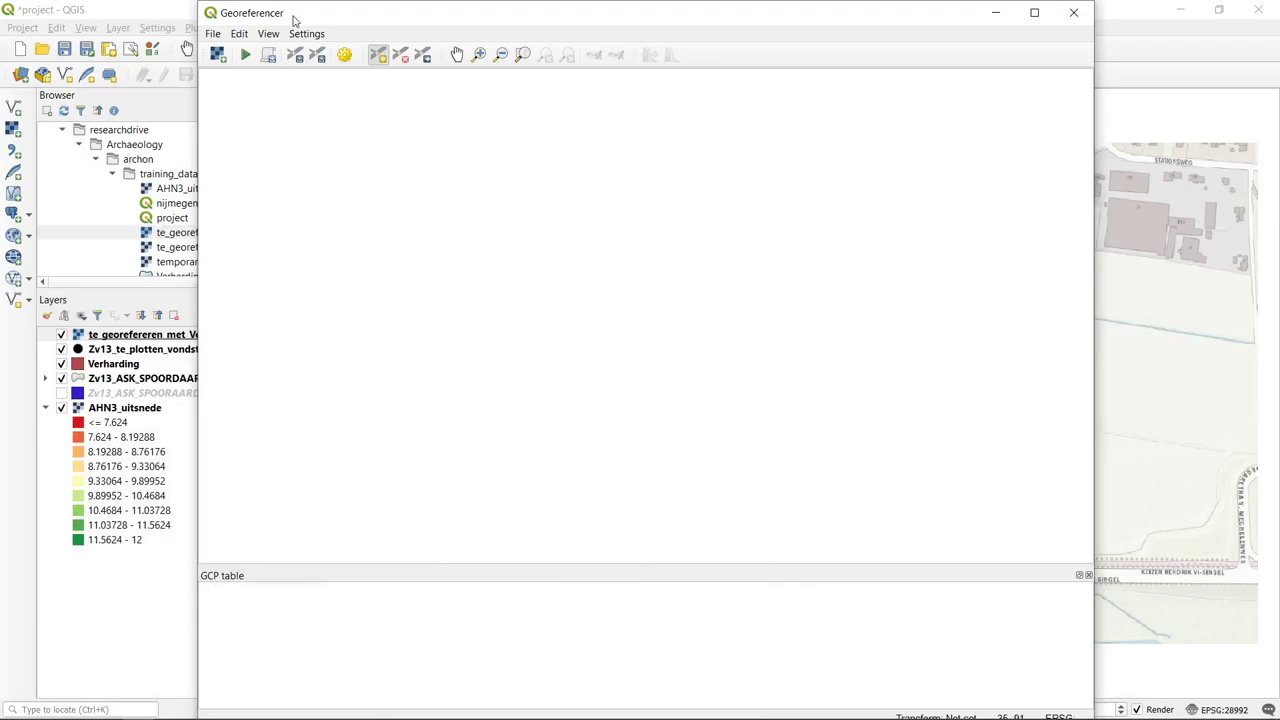
- Load te_georefereren_met_Verharding.jpg from the archon training_data_edited folder into the Georeferencer with Amersfoort / RD New as its CRS
{"action": "left_click", "coordinate": [217, 54]}
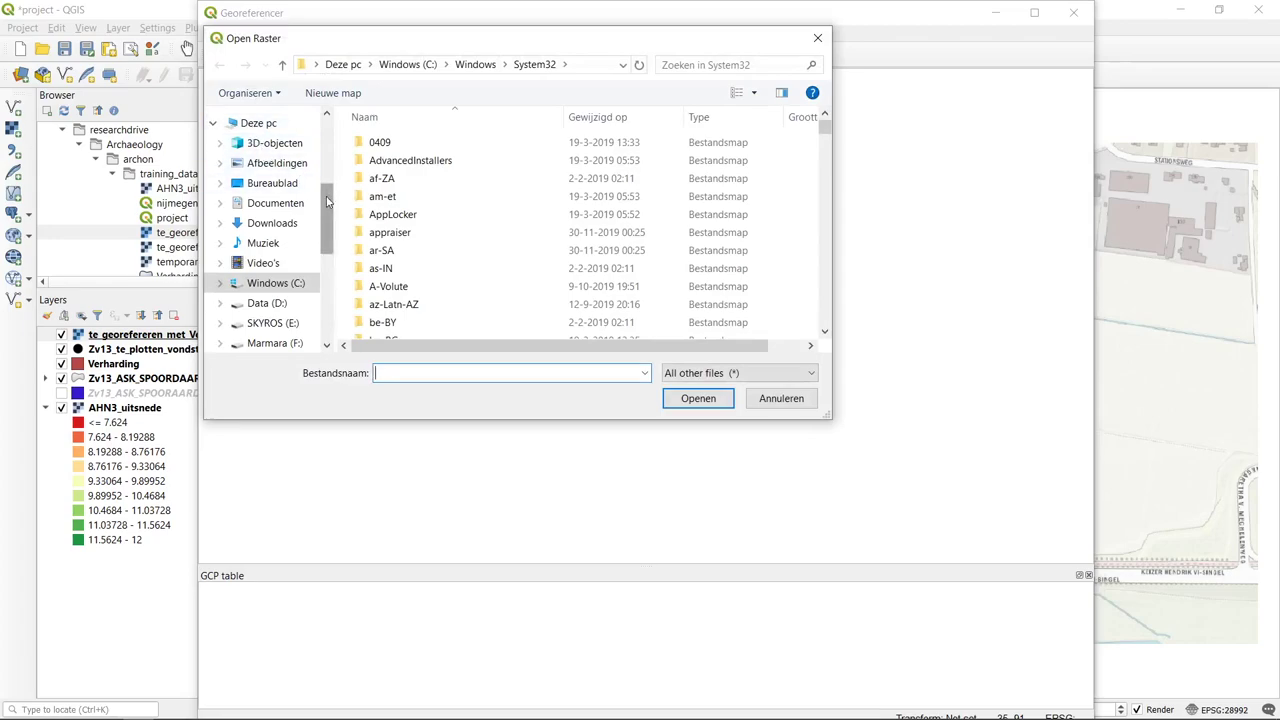
{"action": "left_click_drag", "start_coordinate": [325, 203], "coordinate": [324, 220]}
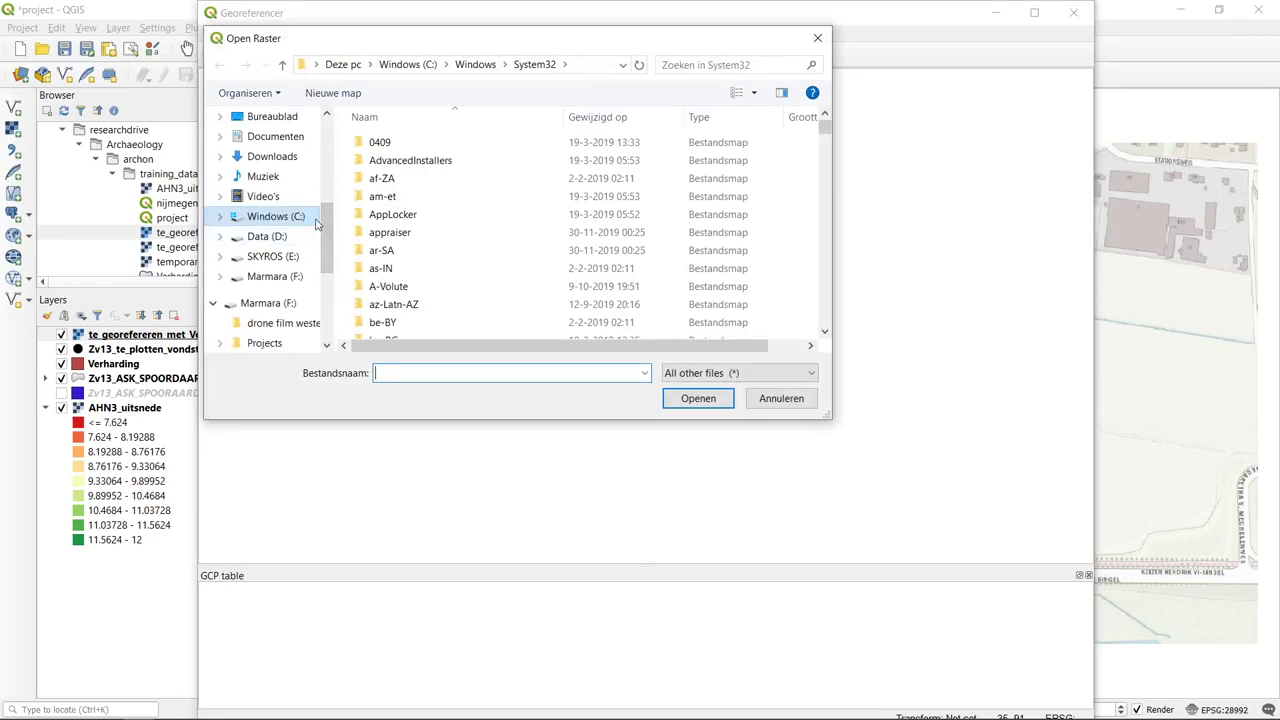
{"action": "scroll", "coordinate": [258, 285], "scroll_direction": "down", "scroll_amount": 2}
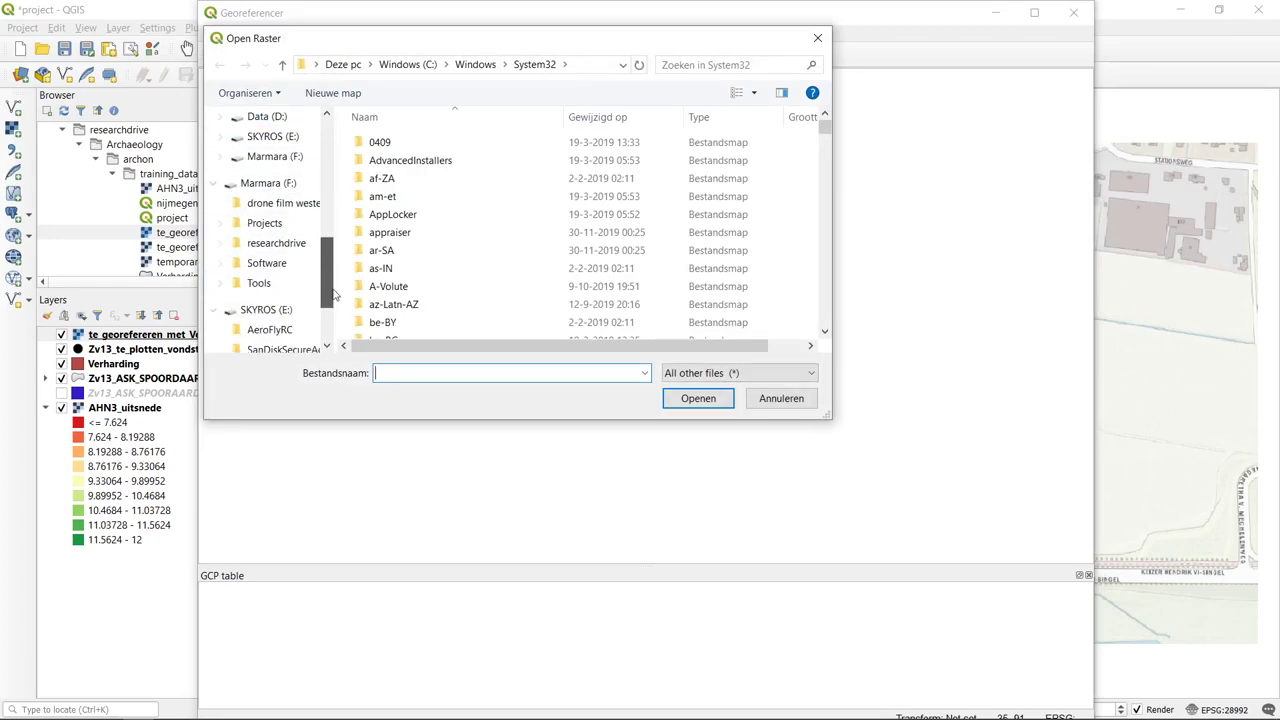
{"action": "left_click", "coordinate": [221, 223]}
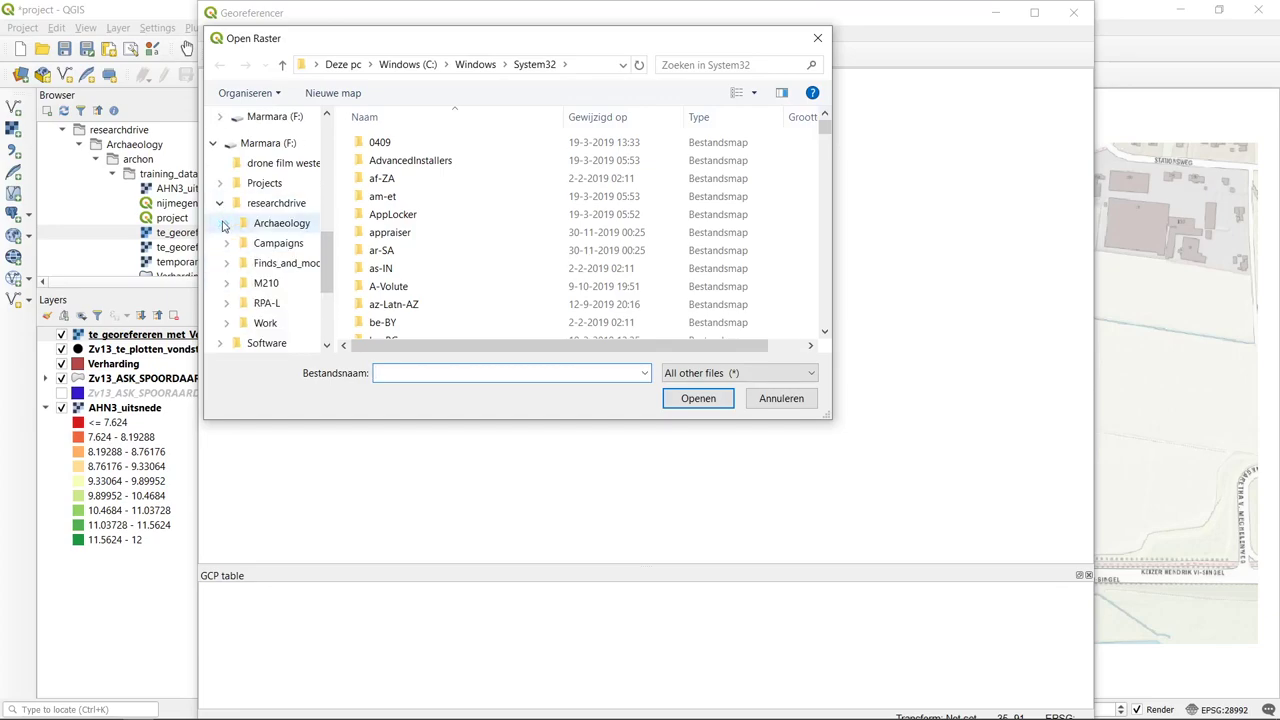
{"action": "left_click", "coordinate": [226, 223]}
{"action": "left_click", "coordinate": [232, 176]}
{"action": "left_click", "coordinate": [290, 196]}
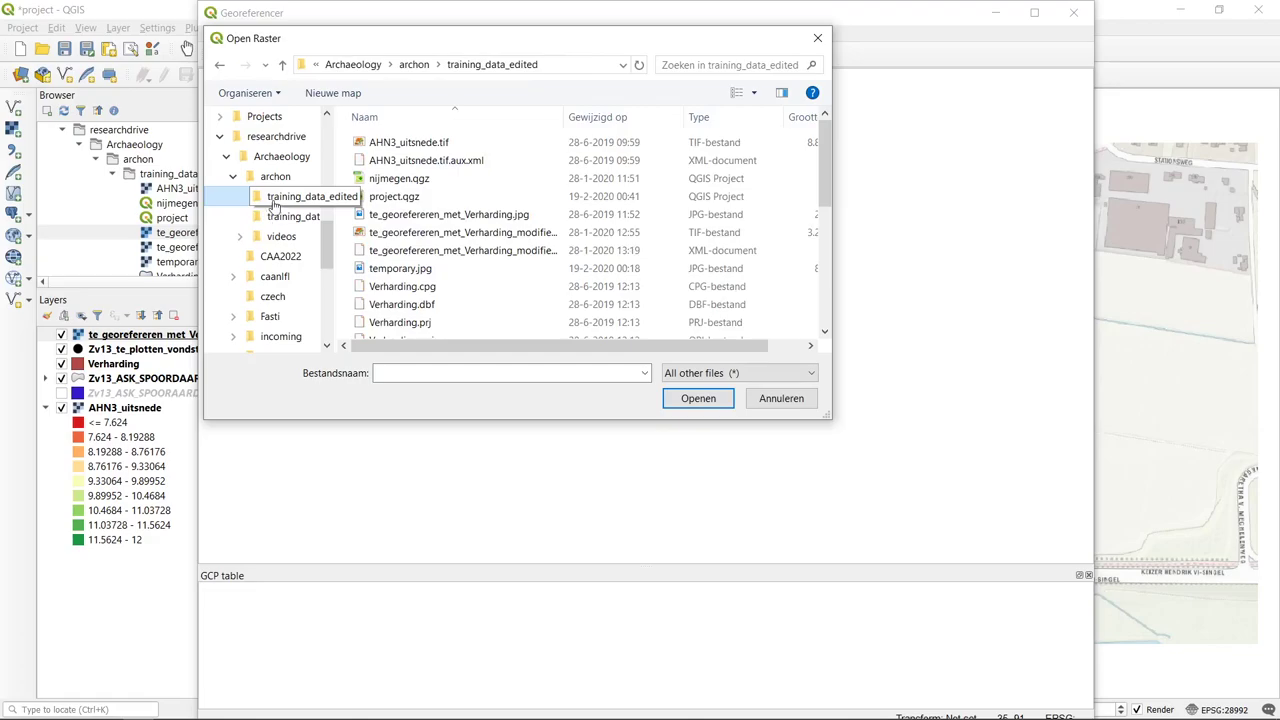
{"action": "double_click", "coordinate": [517, 212]}
{"action": "left_click_drag", "start_coordinate": [793, 90], "coordinate": [575, 52]}
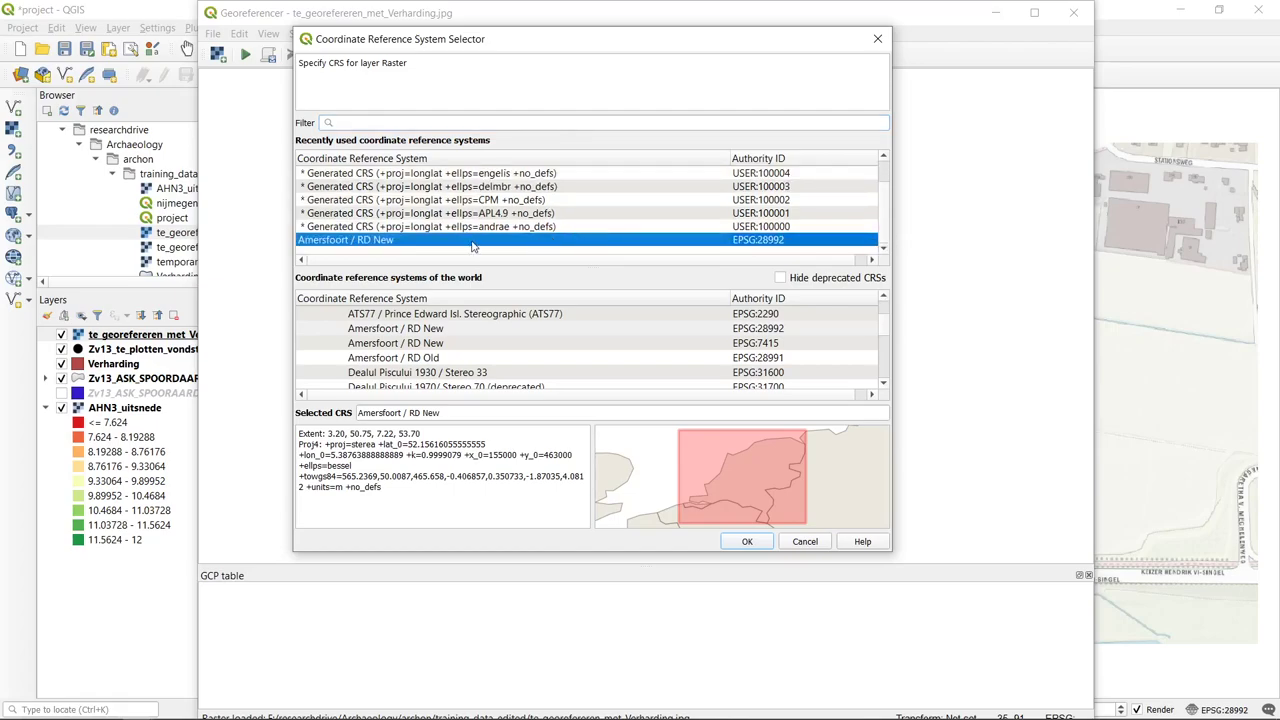
{"action": "double_click", "coordinate": [473, 241]}
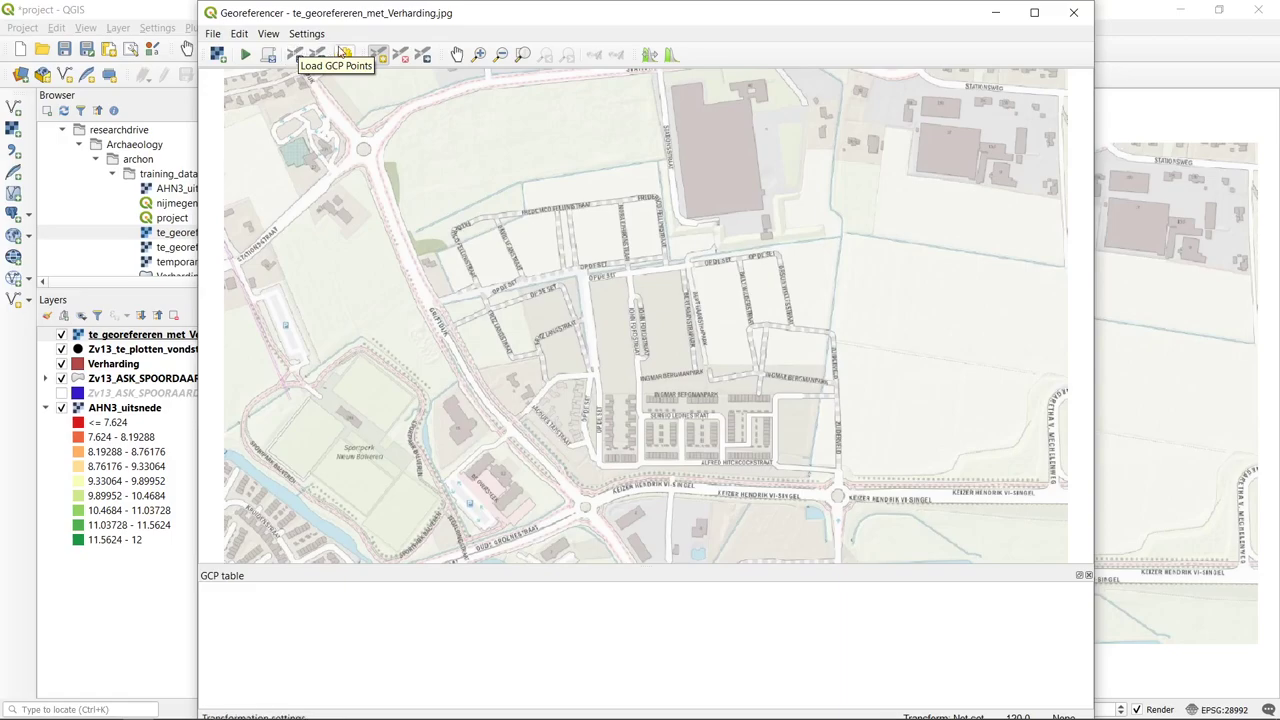
- Set the transformation type to Helmert and the resampling method to Nearest neighbour in the Georeferencer's transformation settings
{"action": "left_click", "coordinate": [383, 58]}
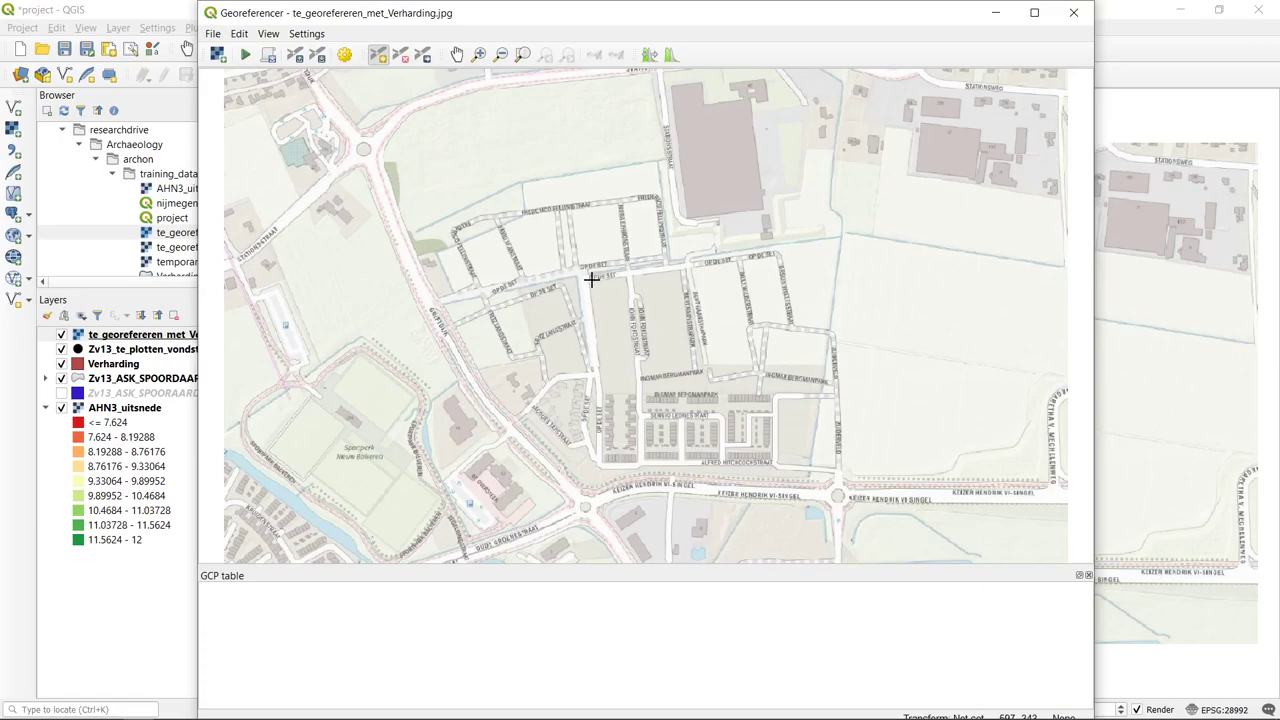
{"action": "left_click_drag", "start_coordinate": [581, 19], "coordinate": [554, 43]}
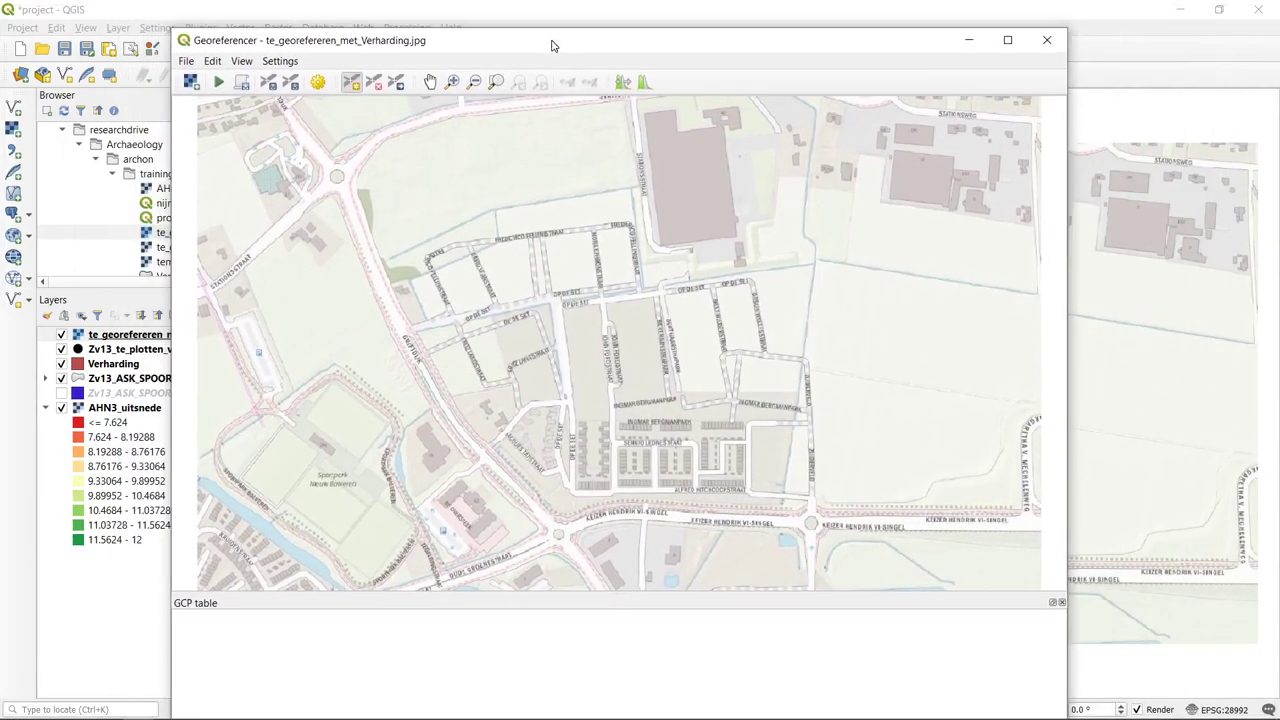
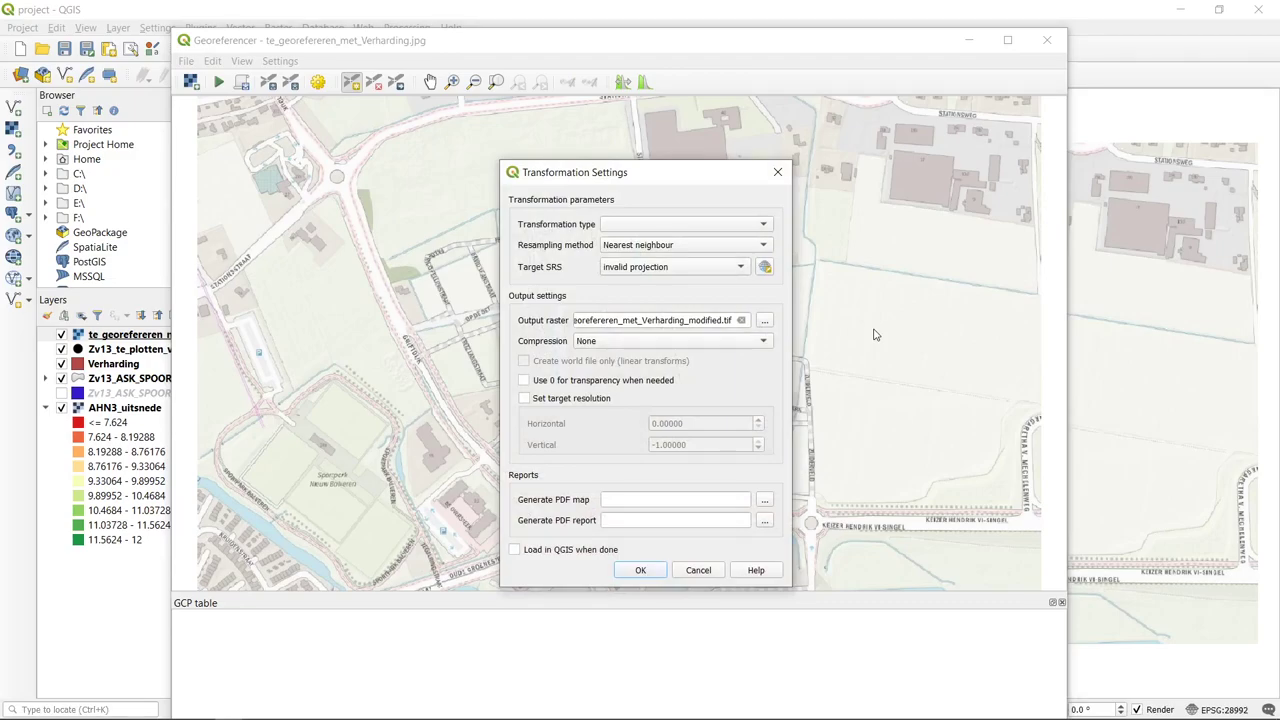
{"action": "left_click", "coordinate": [765, 226]}
{"action": "left_click", "coordinate": [764, 207]}
{"action": "left_click", "coordinate": [763, 229]}
{"action": "left_click", "coordinate": [752, 228]}
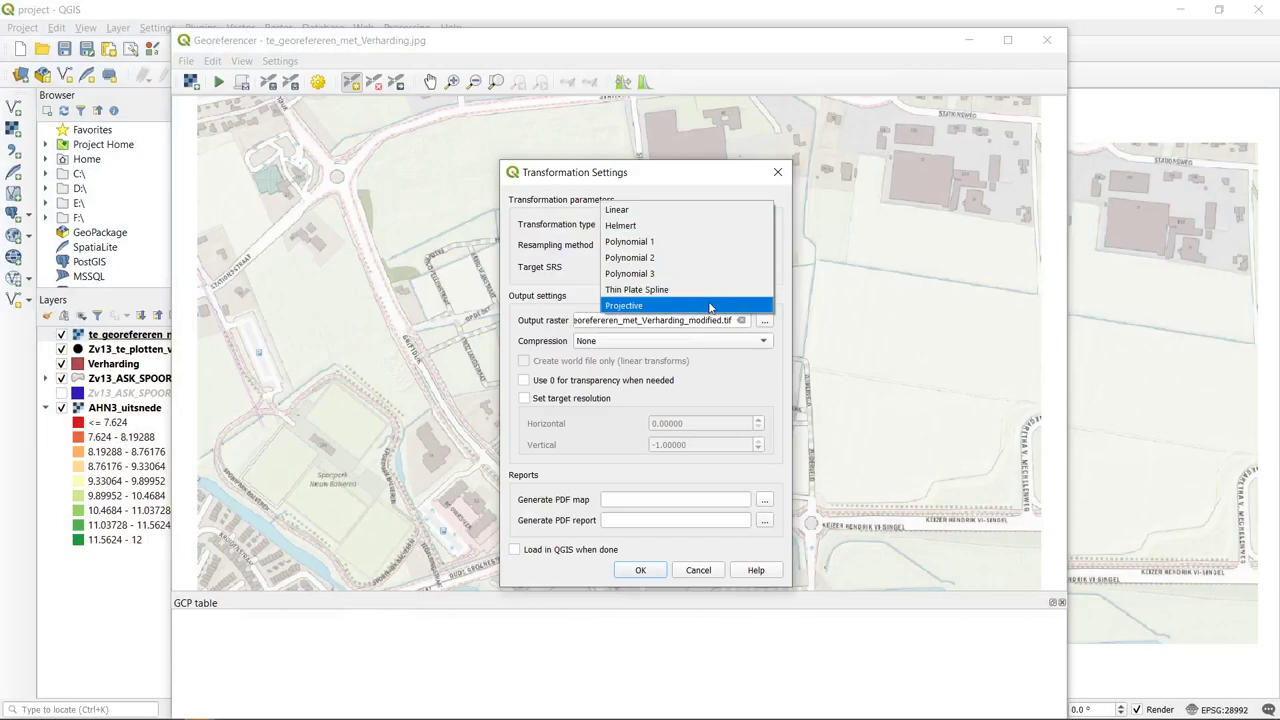
{"action": "left_click", "coordinate": [706, 229]}
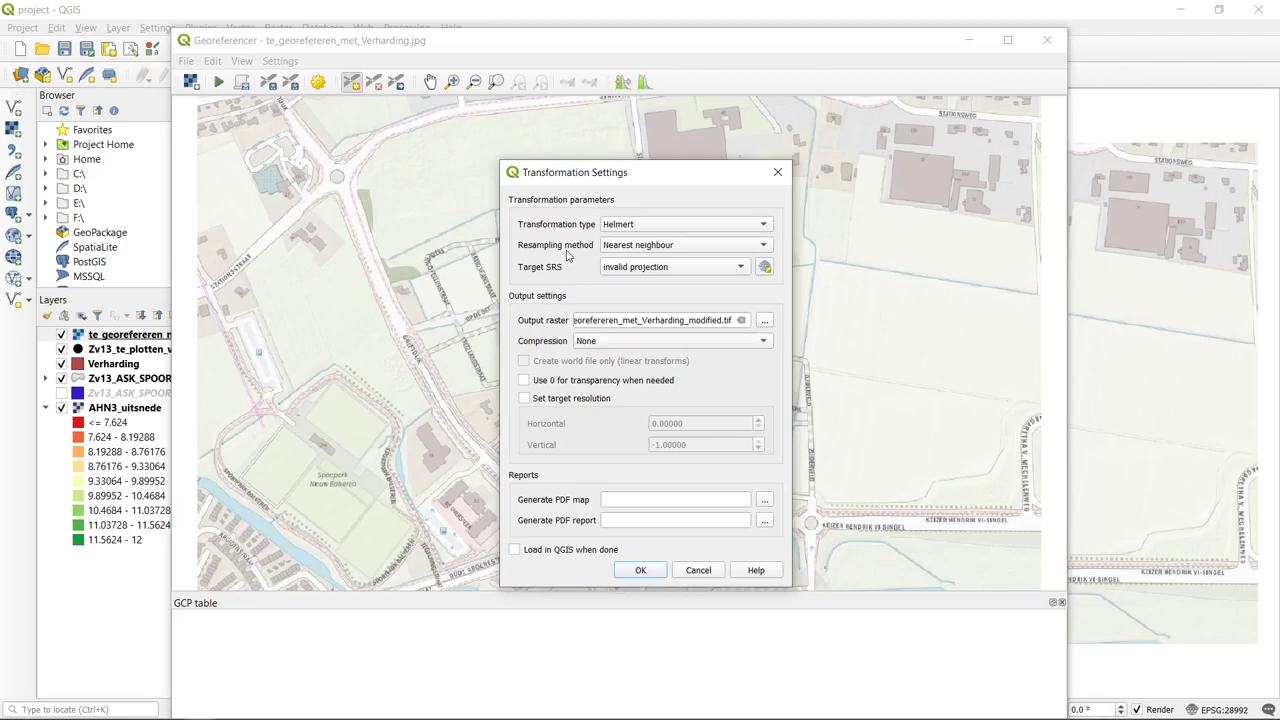
{"action": "left_click", "coordinate": [690, 250]}
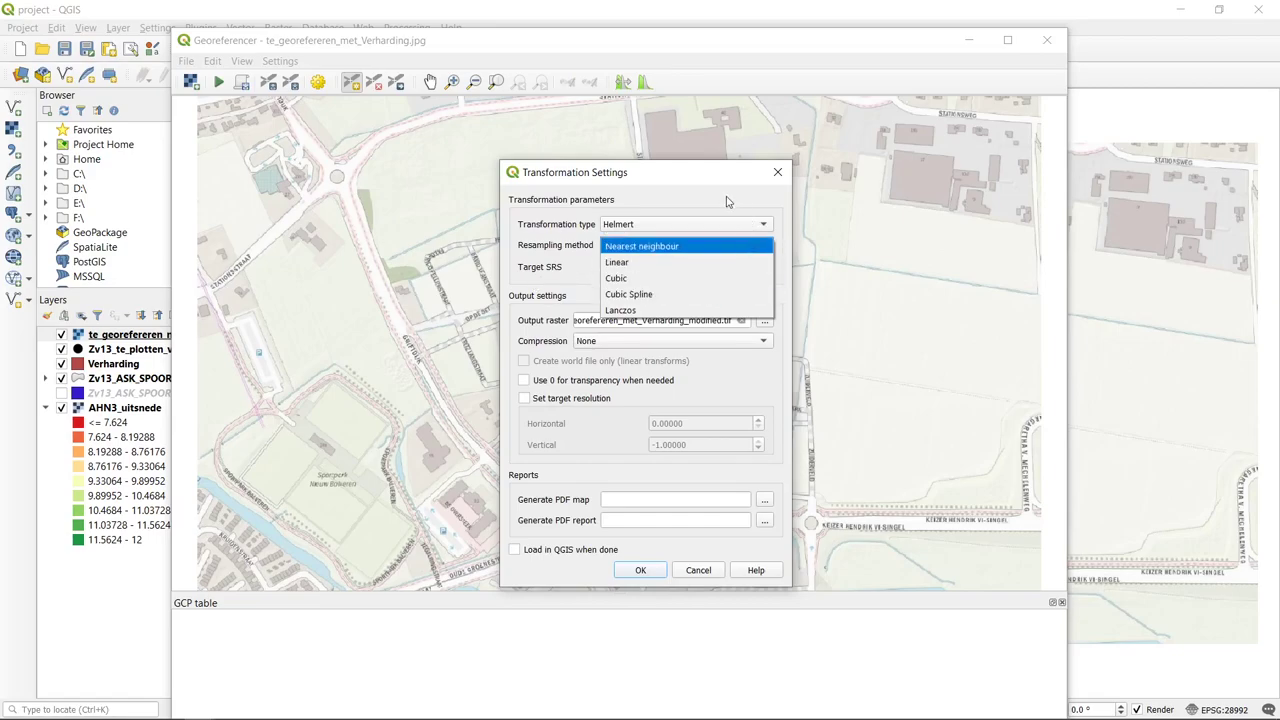
{"action": "left_click", "coordinate": [663, 250]}
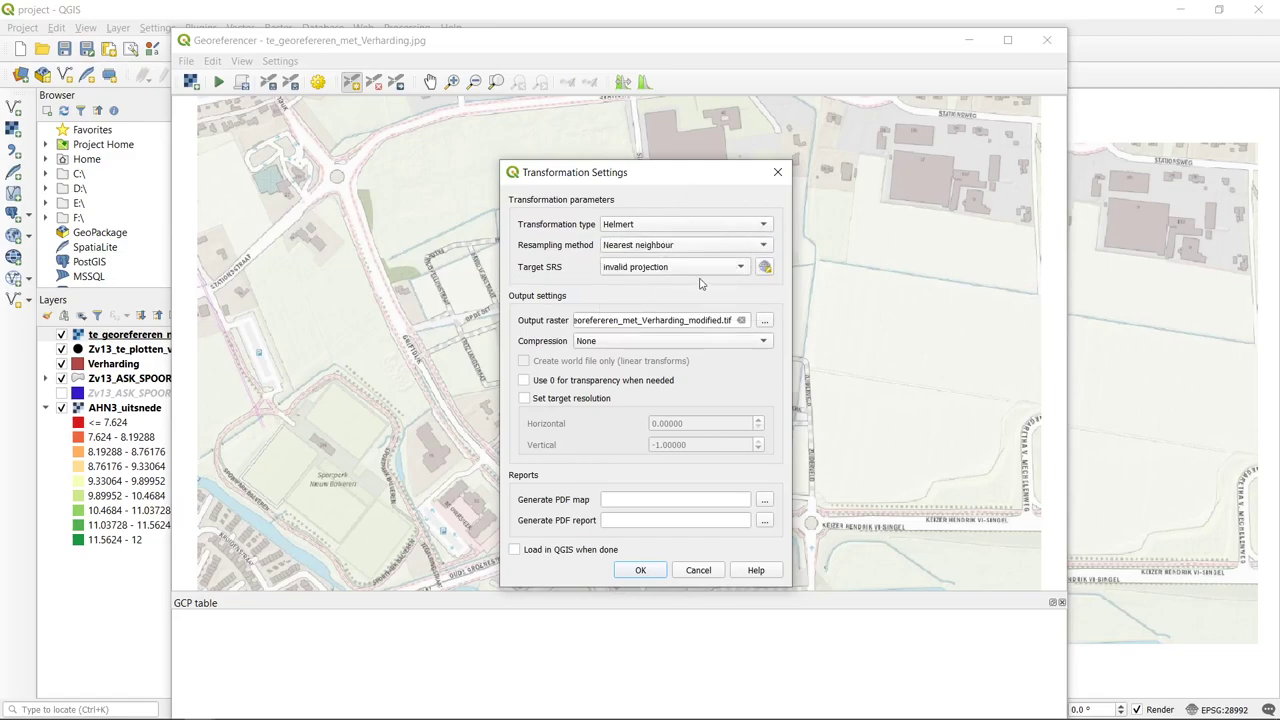
- Set the target SRS to the project CRS EPSG:28992, enable loading in QGIS when done, and apply the transformation settings
{"action": "left_click", "coordinate": [750, 272]}
{"action": "left_click", "coordinate": [766, 284]}
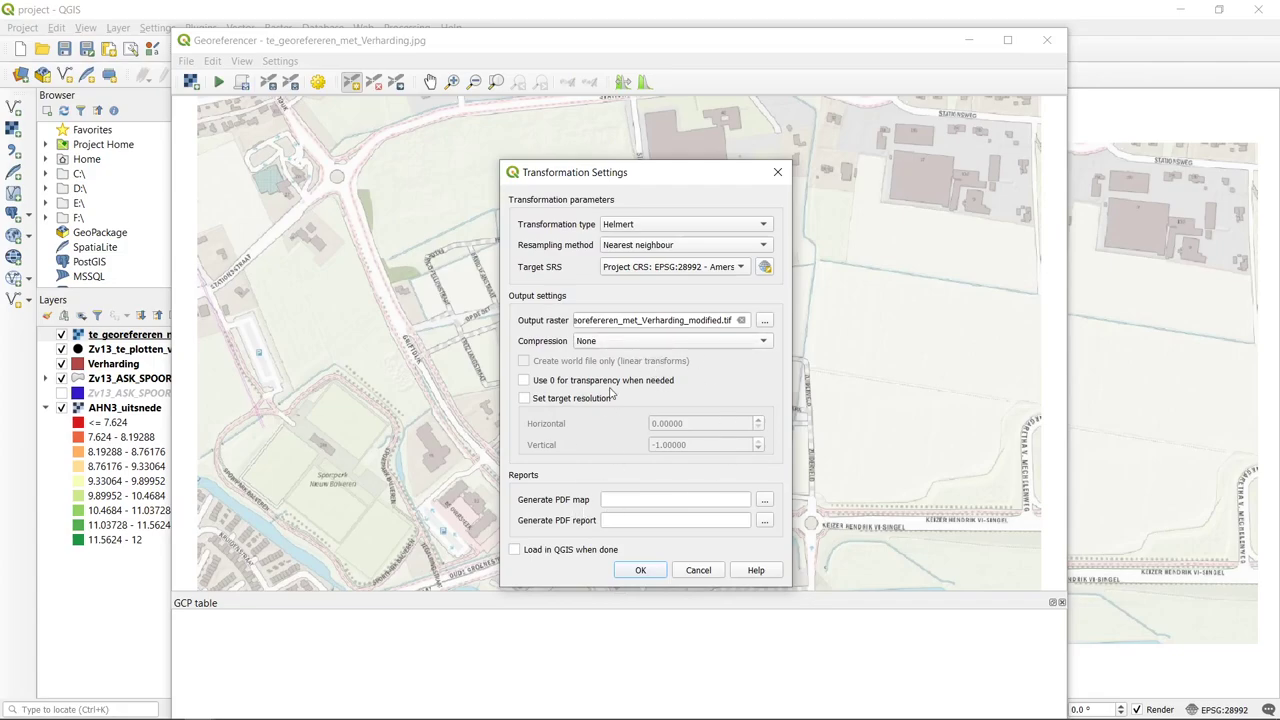
{"action": "left_click", "coordinate": [607, 552]}
{"action": "left_click", "coordinate": [643, 571]}
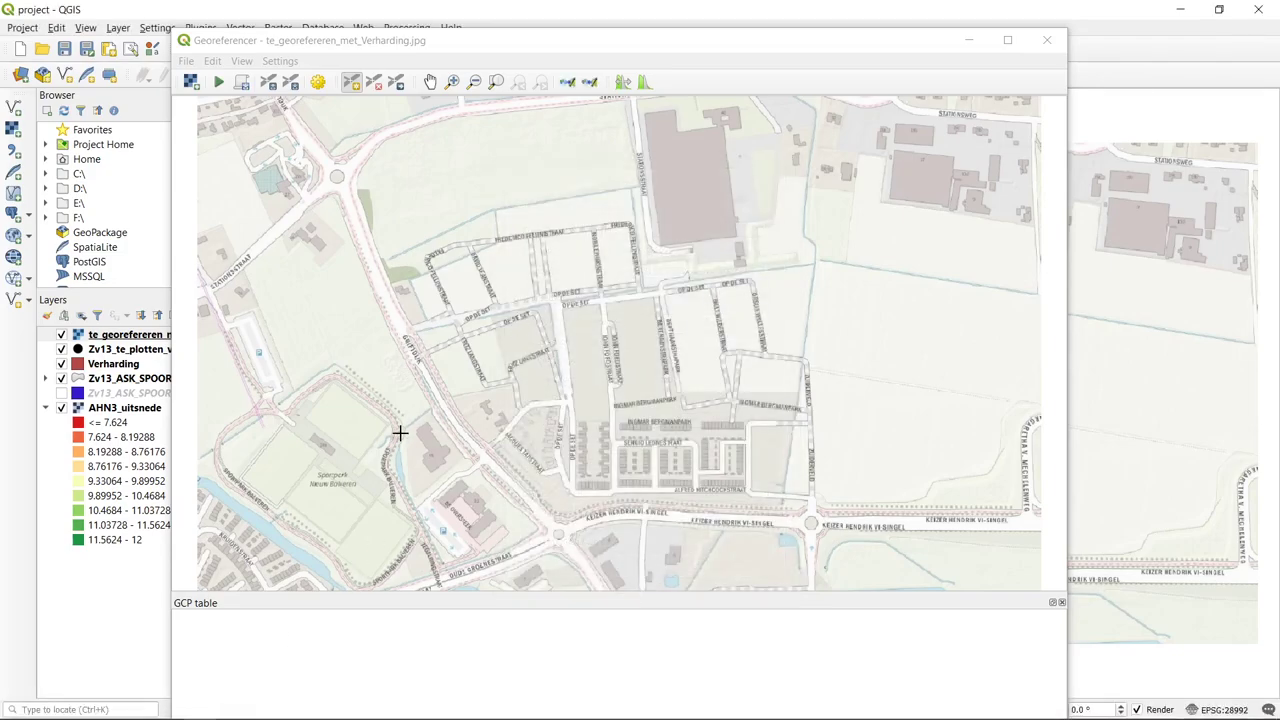
- Mark the northeast corner of the embankment south-east of the large building as a control point, taking its coordinates from the map canvas
{"action": "left_click", "coordinate": [352, 82]}
{"action": "scroll", "coordinate": [806, 258], "scroll_direction": "up", "scroll_amount": 2}
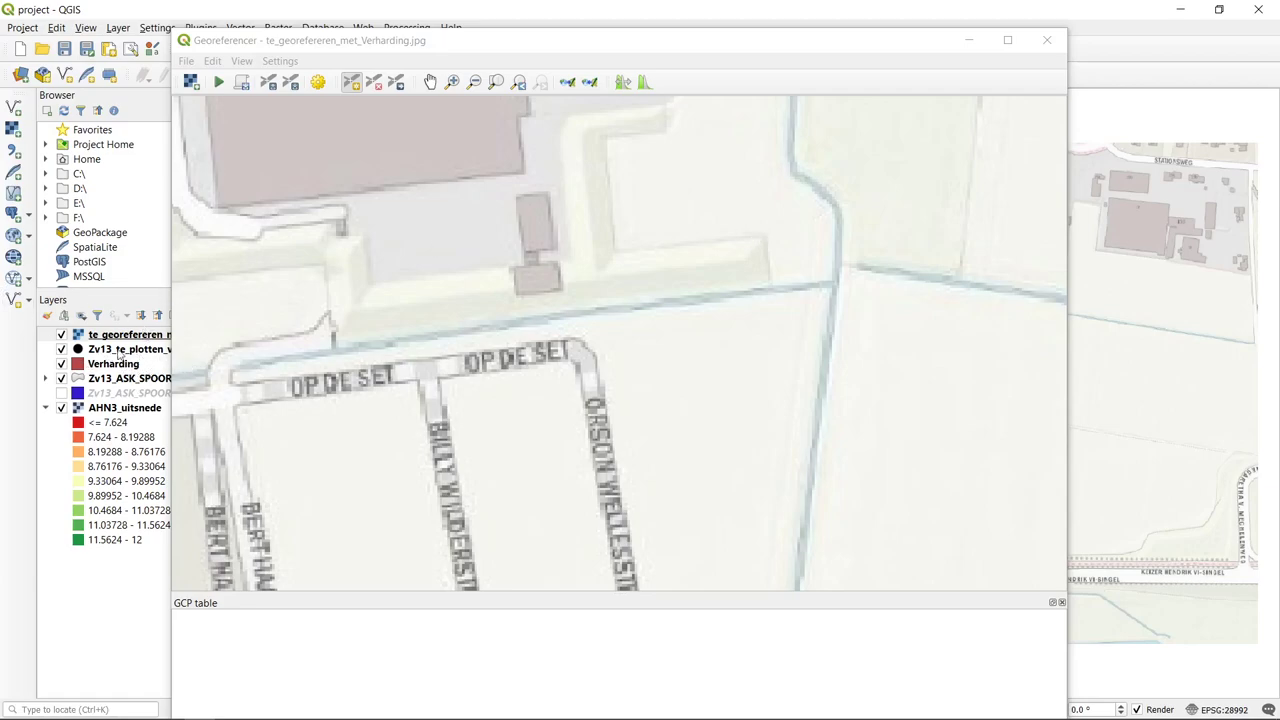
{"action": "left_click", "coordinate": [765, 238]}
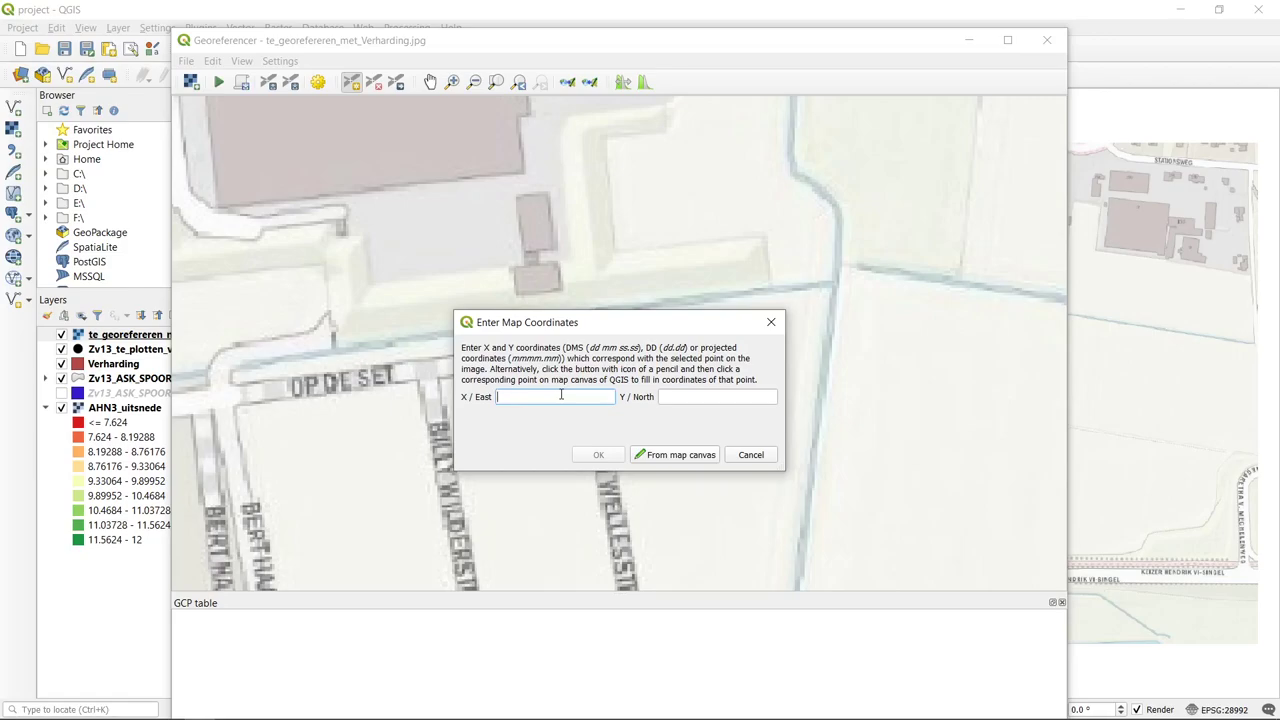
{"action": "left_click", "coordinate": [709, 457]}
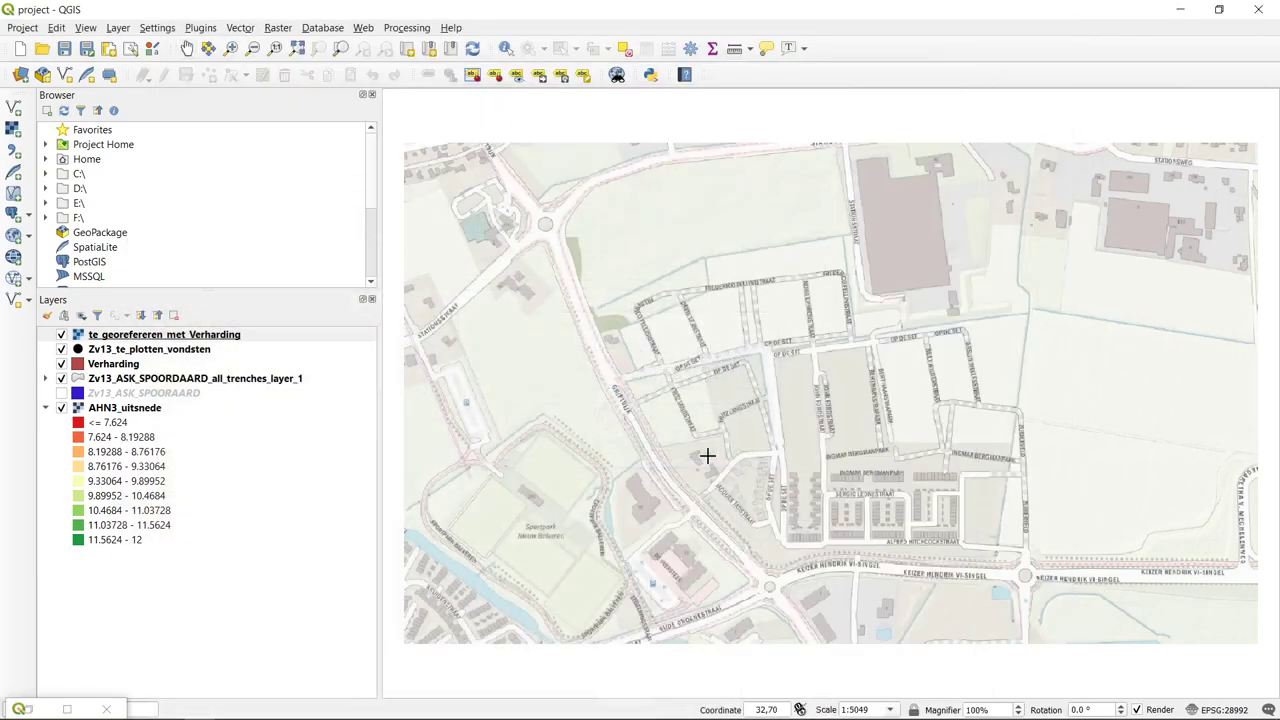
- Pick the matching northeast corner of the green embankment on the AHN3_uitsnede elevation layer and add the first control point
{"action": "right_click", "coordinate": [112, 364]}
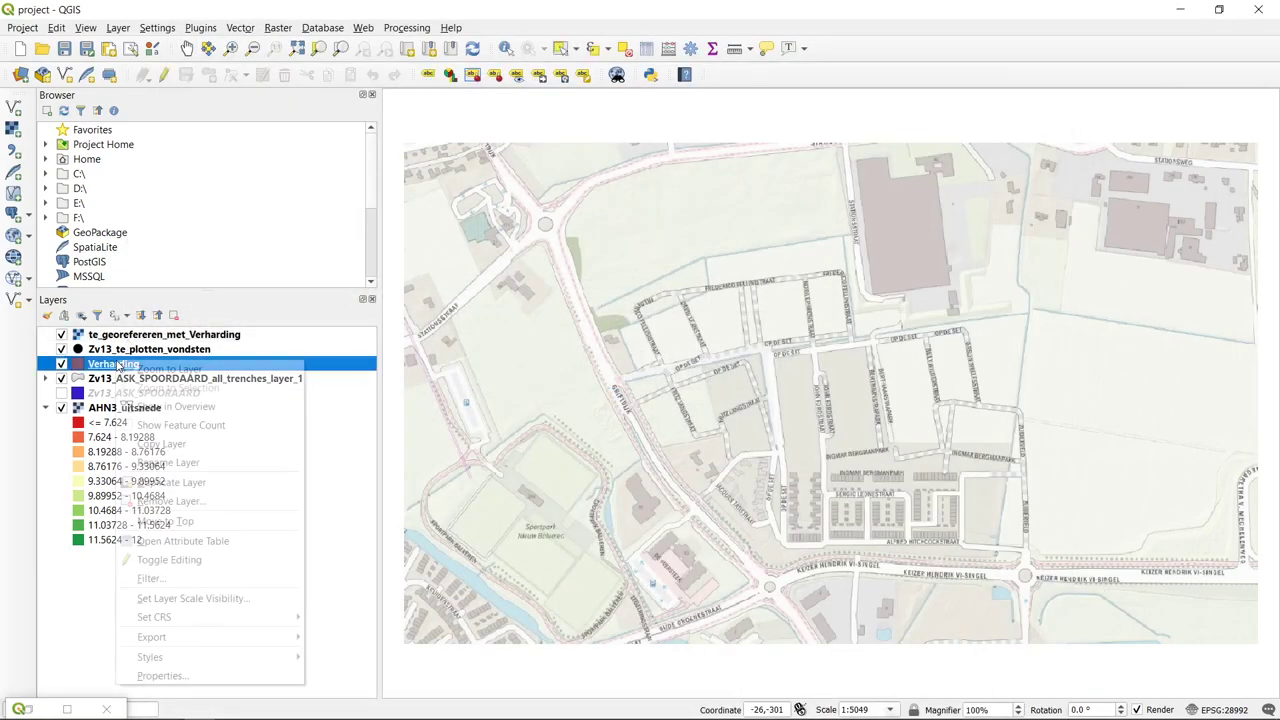
{"action": "left_click", "coordinate": [263, 370]}
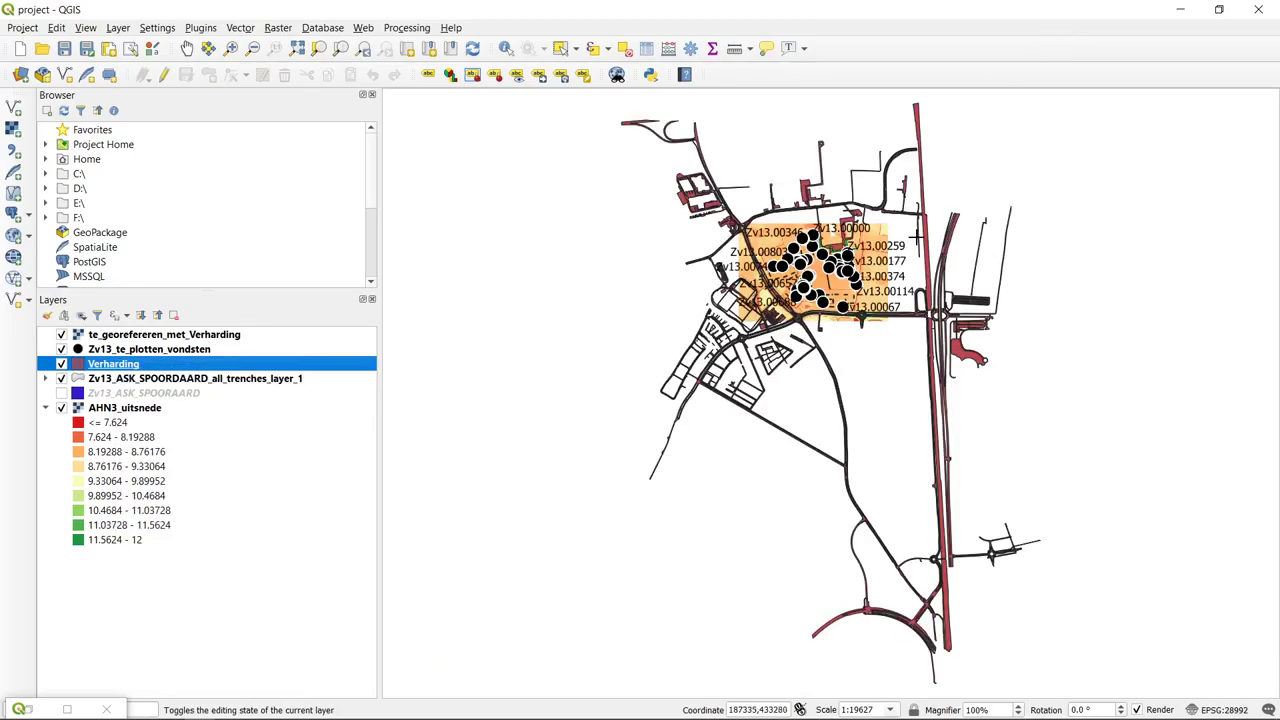
{"action": "scroll", "coordinate": [818, 266], "scroll_direction": "up", "scroll_amount": 2}
{"action": "scroll", "coordinate": [988, 184], "scroll_direction": "up", "scroll_amount": 2}
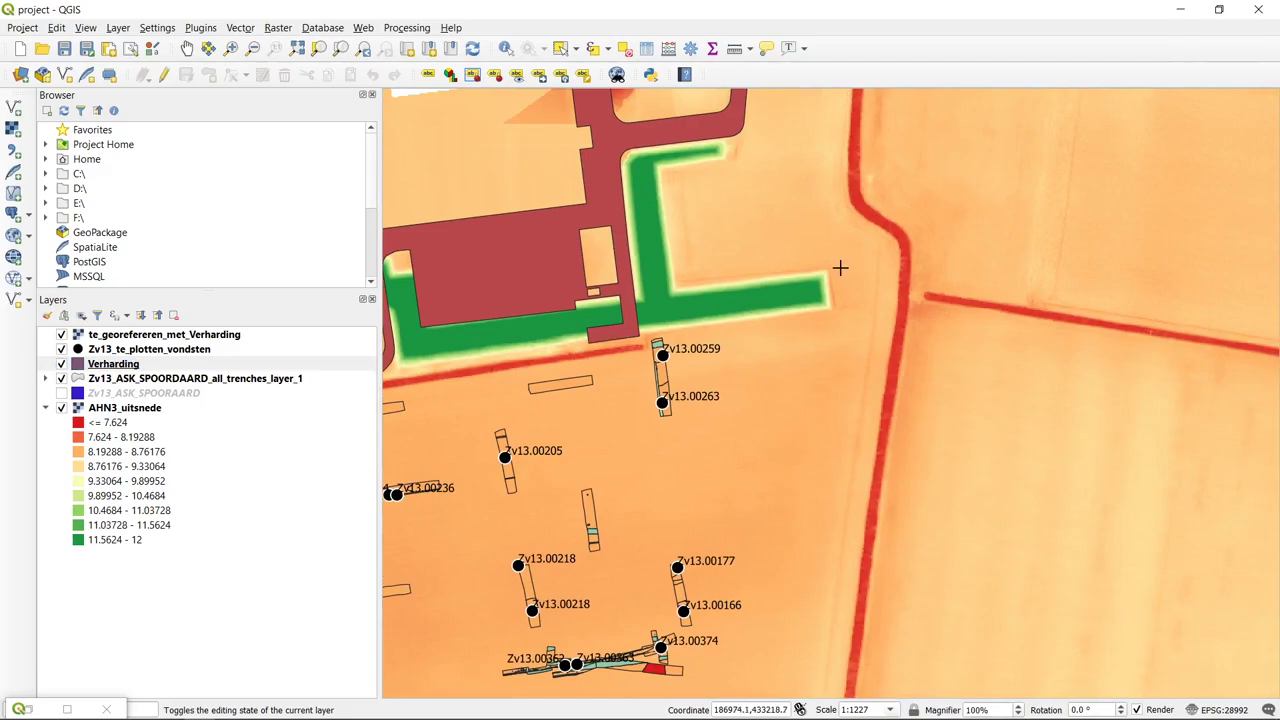
{"action": "left_click_drag", "start_coordinate": [826, 234], "coordinate": [974, 343]}
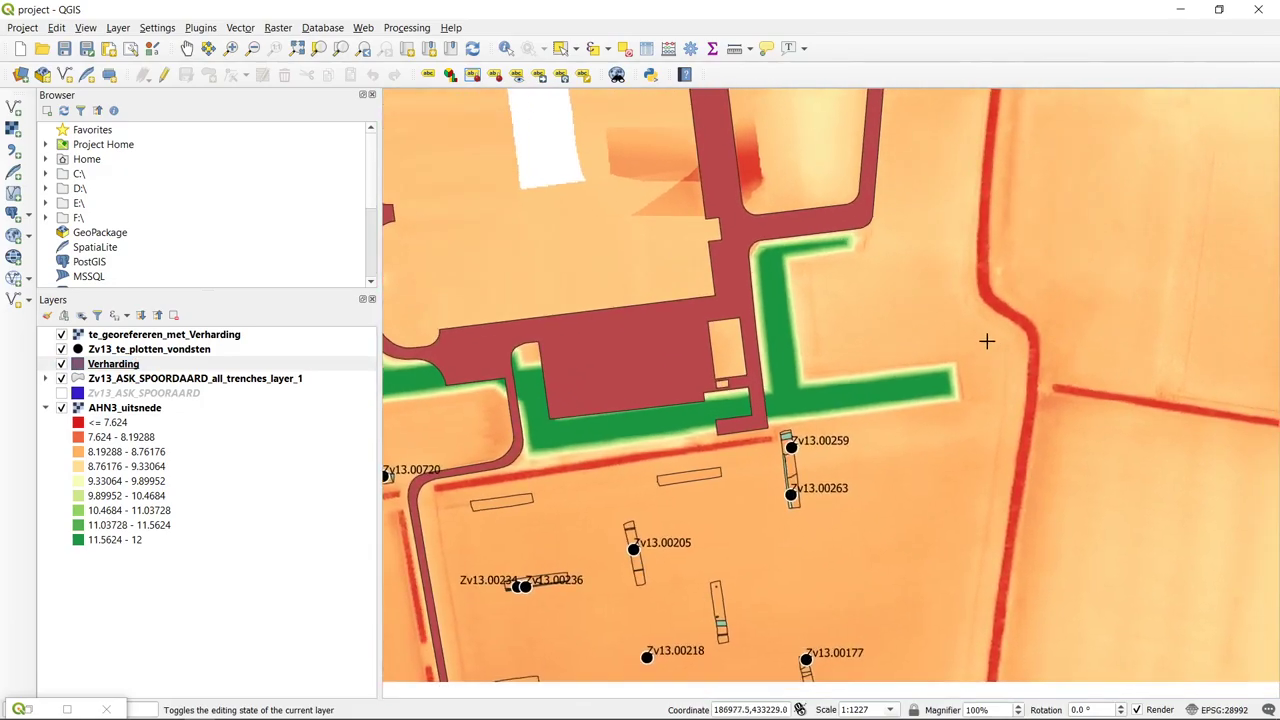
{"action": "scroll", "coordinate": [866, 297], "scroll_direction": "up", "scroll_amount": 2}
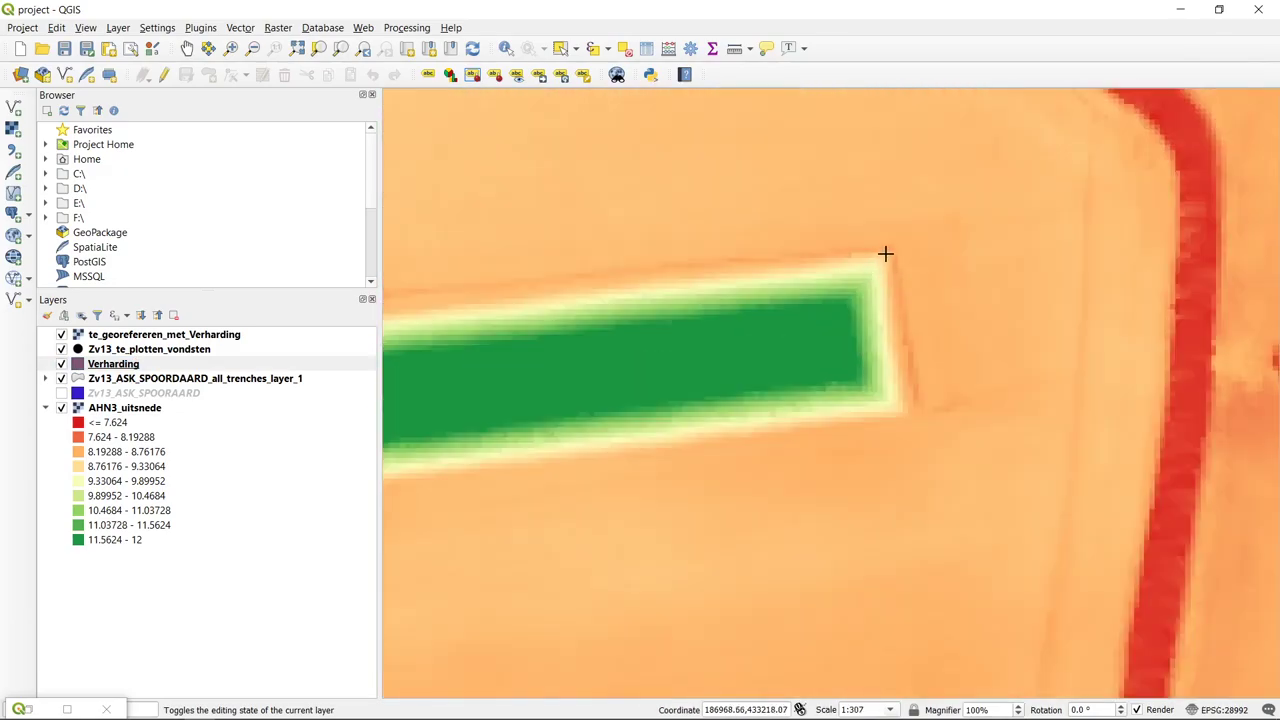
{"action": "scroll", "coordinate": [882, 257], "scroll_direction": "down", "scroll_amount": 1}
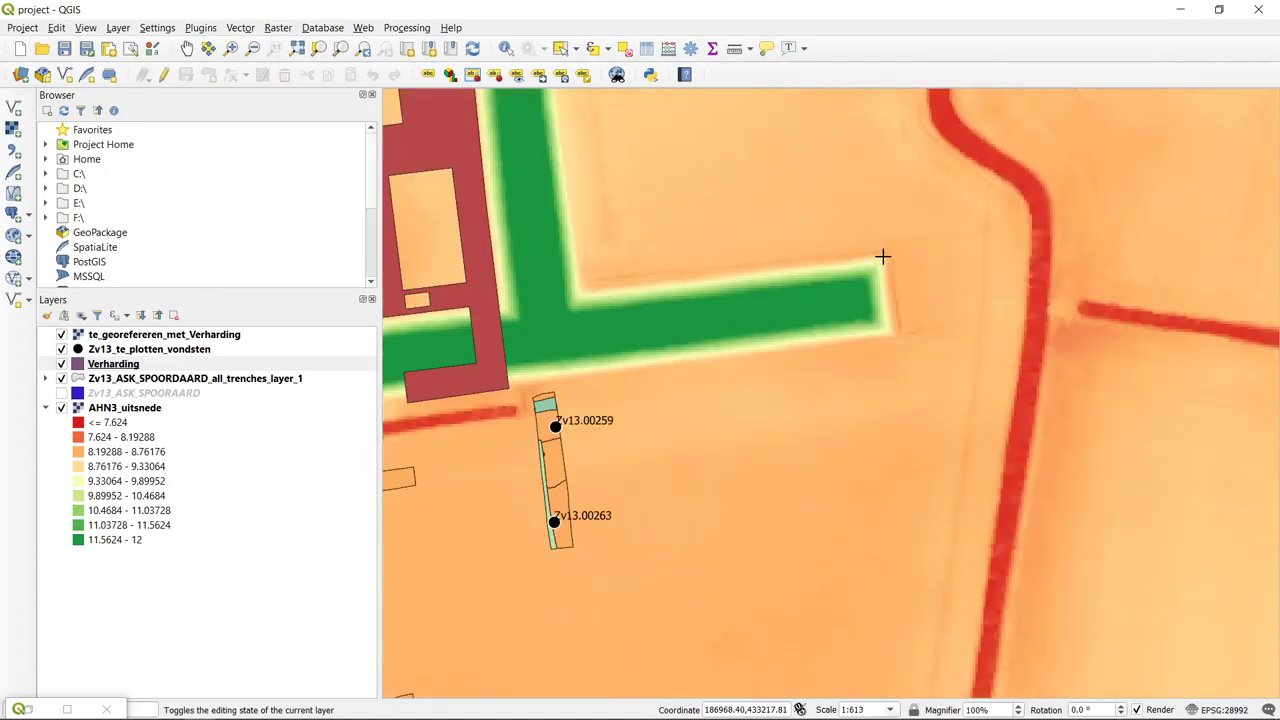
{"action": "left_click_drag", "start_coordinate": [857, 229], "coordinate": [897, 271]}
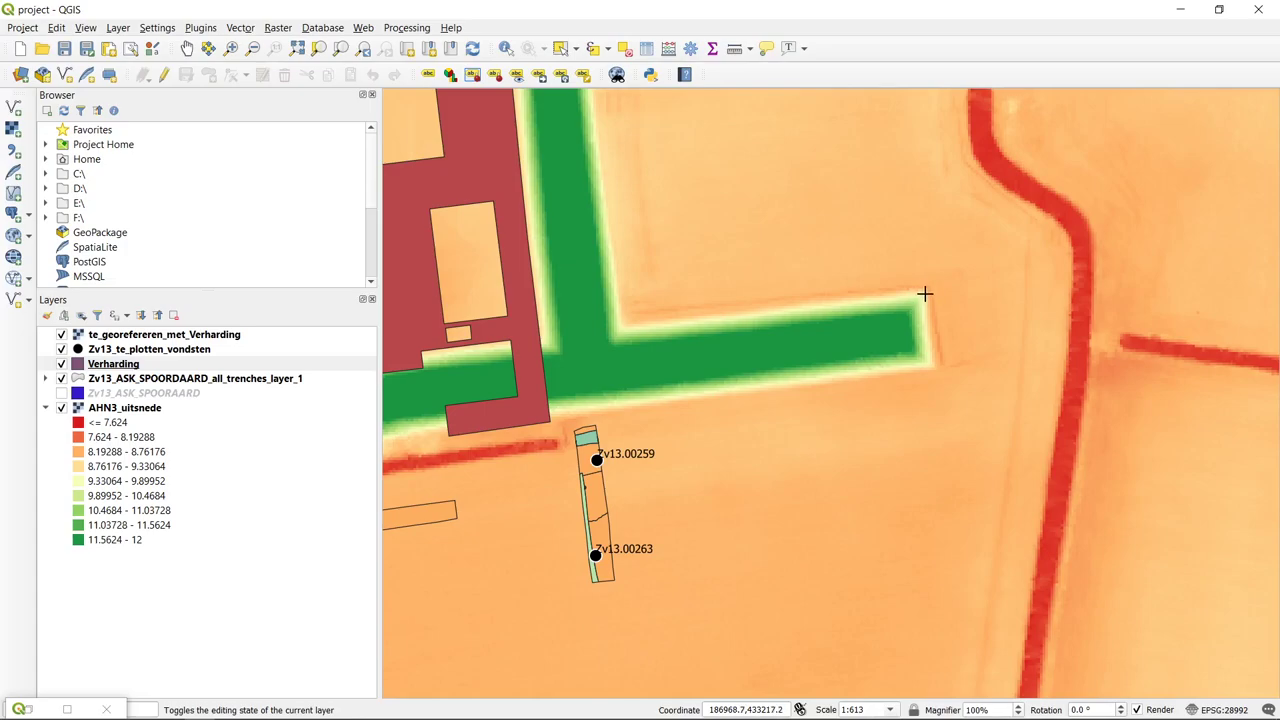
{"action": "left_click", "coordinate": [920, 298]}
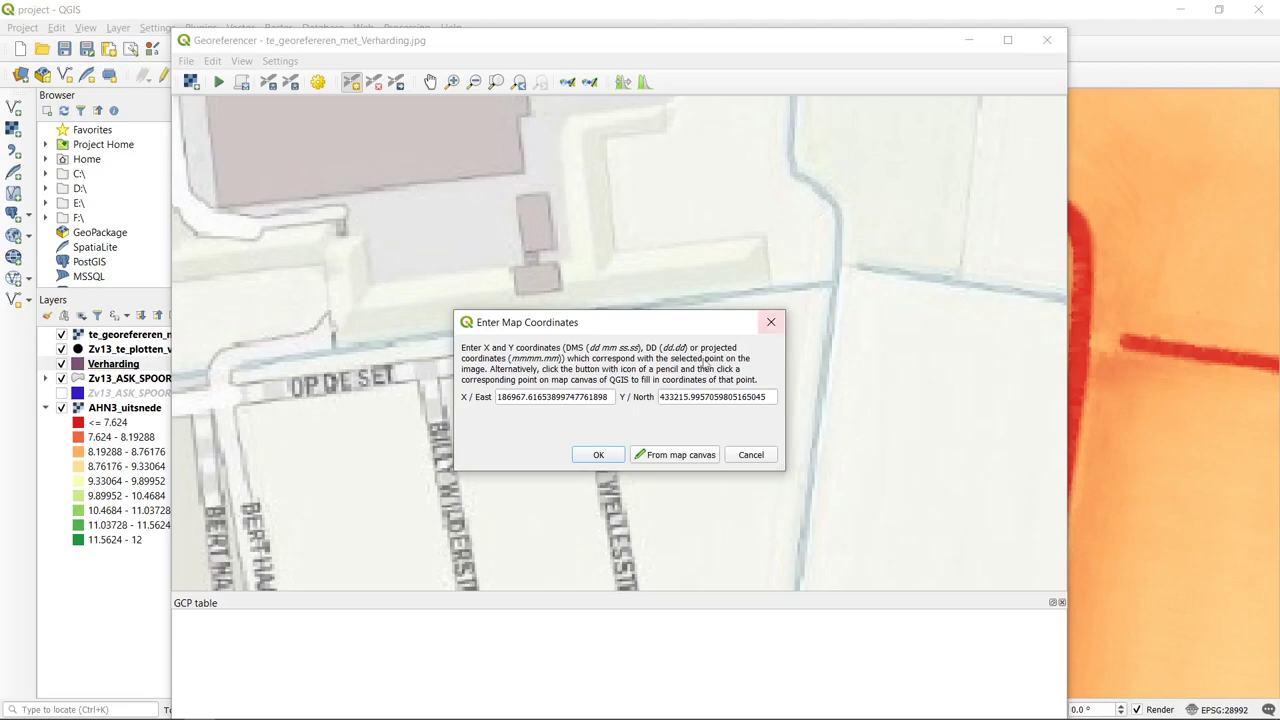
{"action": "left_click", "coordinate": [598, 455]}
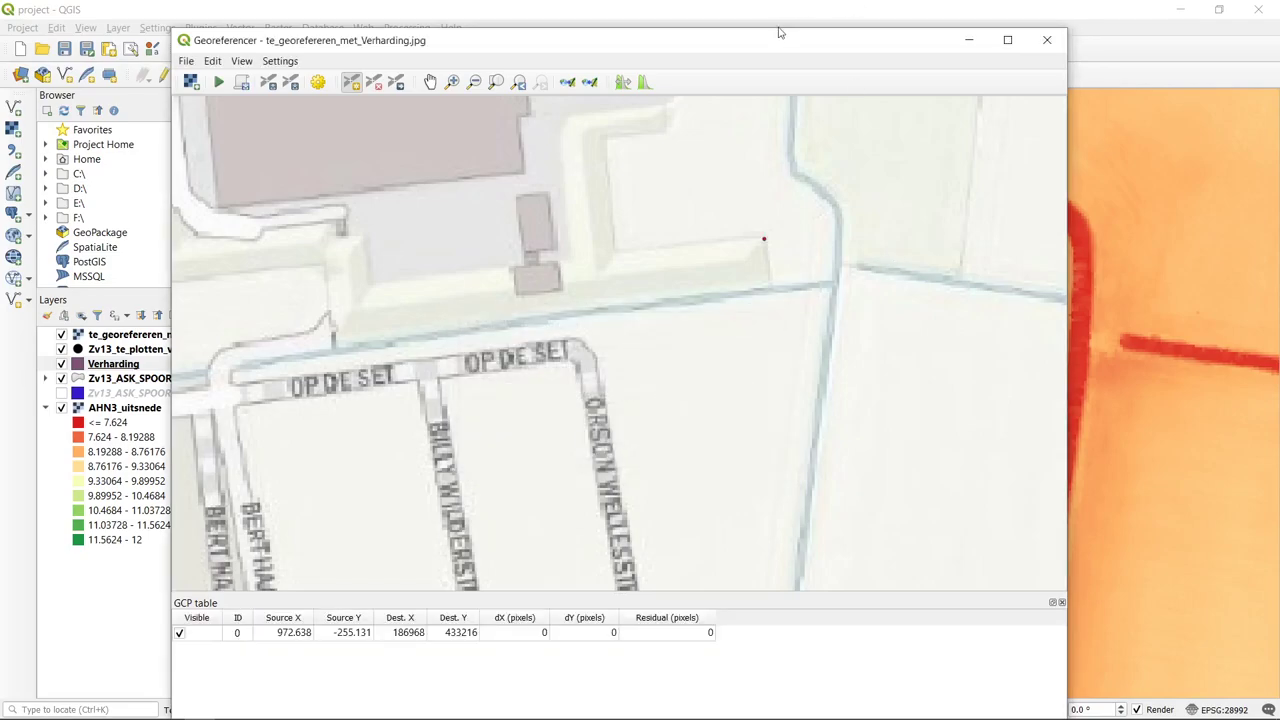
- Mark the east tip of the traffic island just north of the northwestern roundabout as a control point, taking its coordinates from the map canvas
{"action": "left_click_drag", "start_coordinate": [780, 46], "coordinate": [780, 10]}
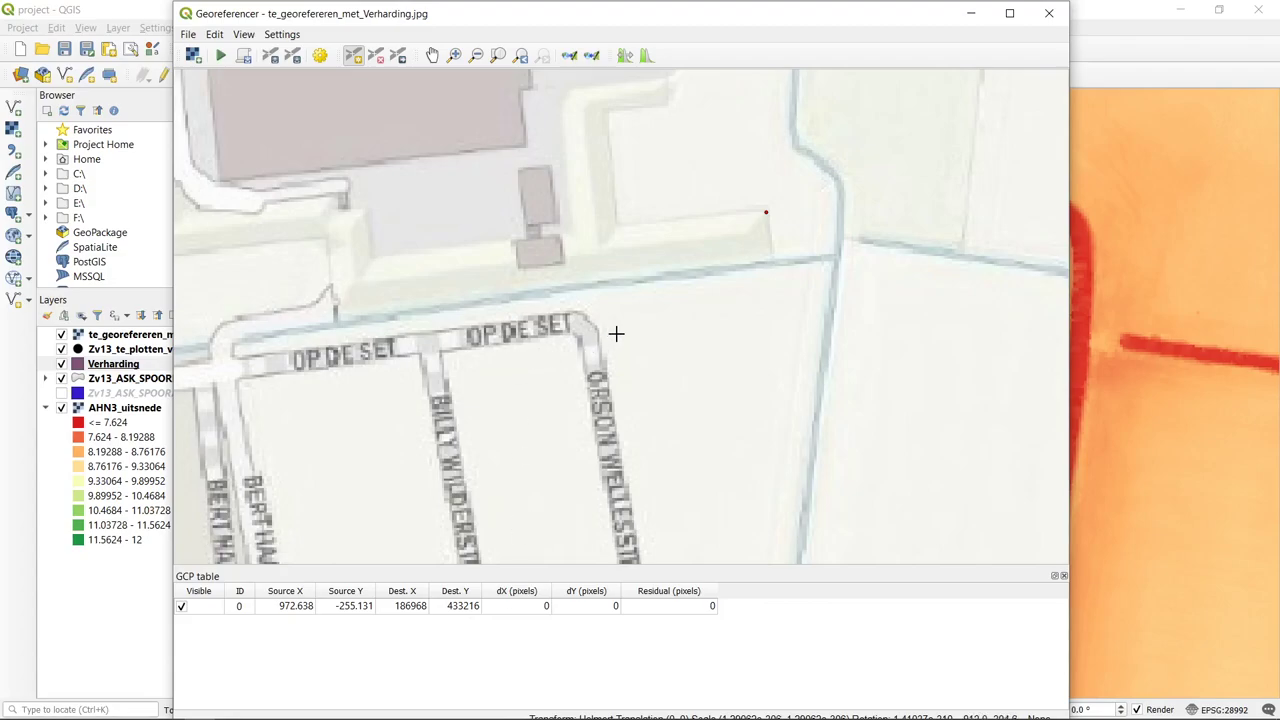
{"action": "scroll", "coordinate": [640, 288], "scroll_direction": "down", "scroll_amount": 1}
{"action": "scroll", "coordinate": [571, 323], "scroll_direction": "down", "scroll_amount": 1}
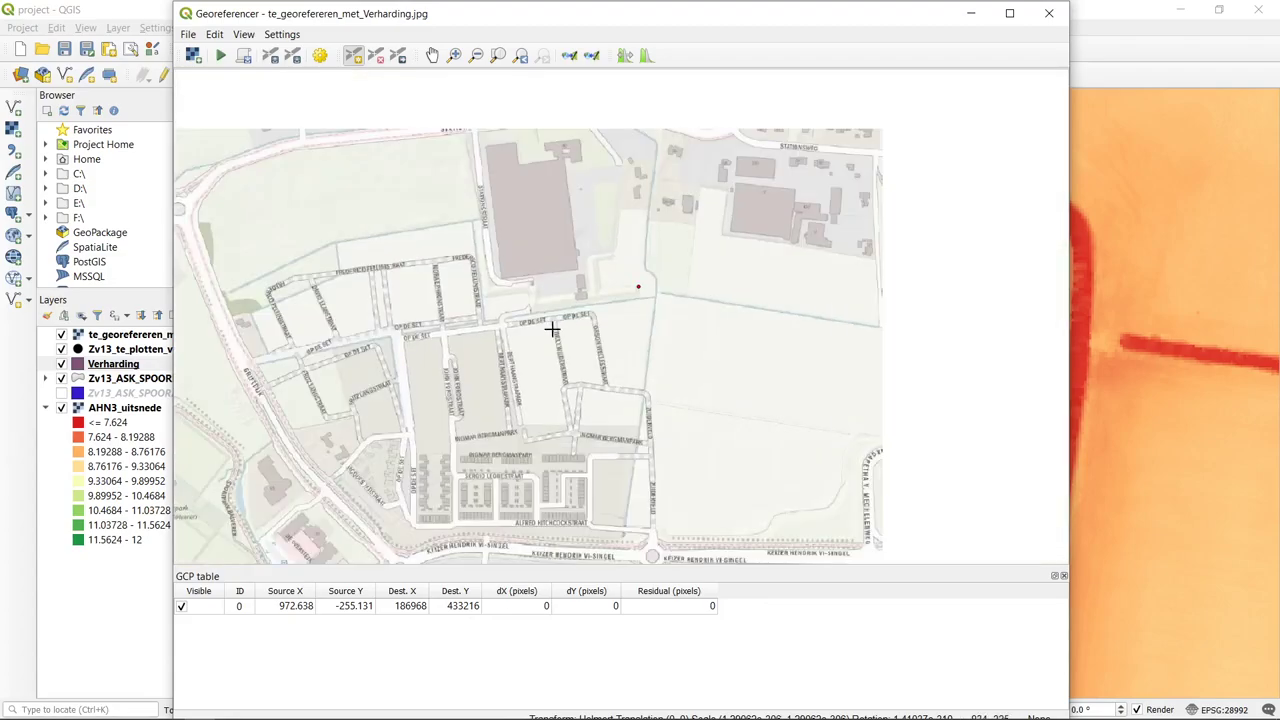
{"action": "left_click_drag", "start_coordinate": [458, 313], "coordinate": [533, 287]}
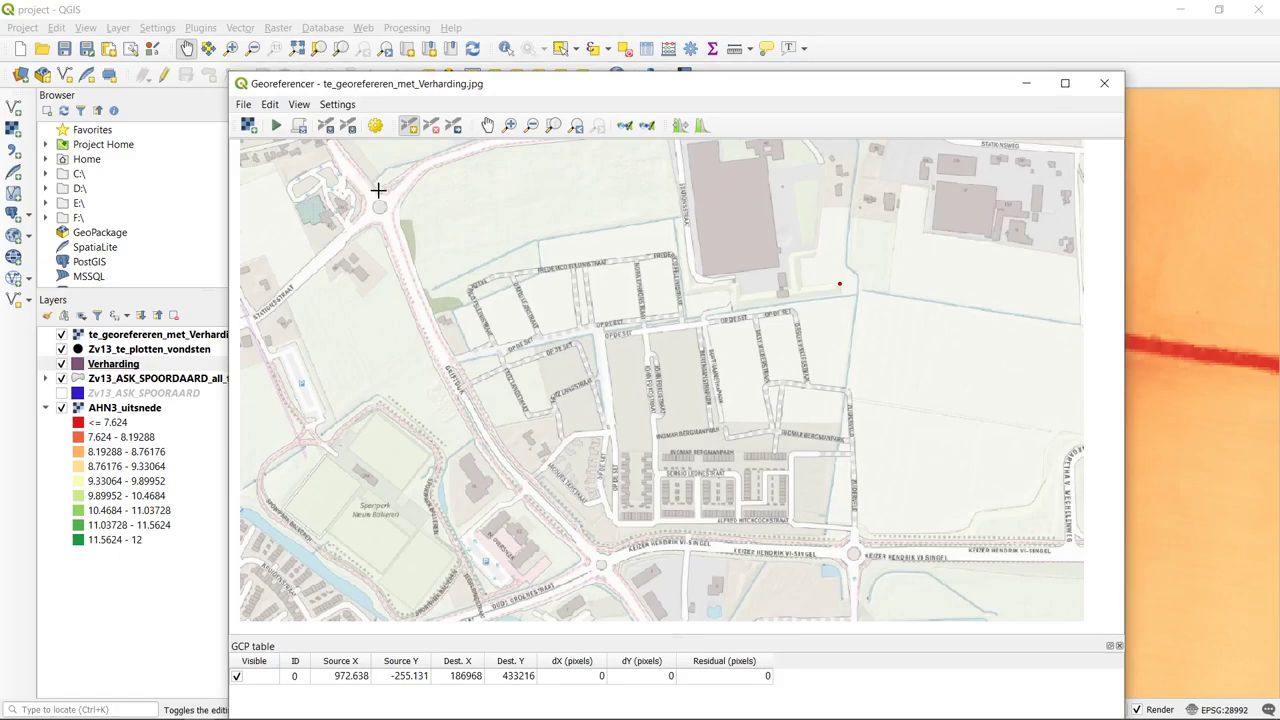
{"action": "left_click_drag", "start_coordinate": [378, 190], "coordinate": [463, 282]}
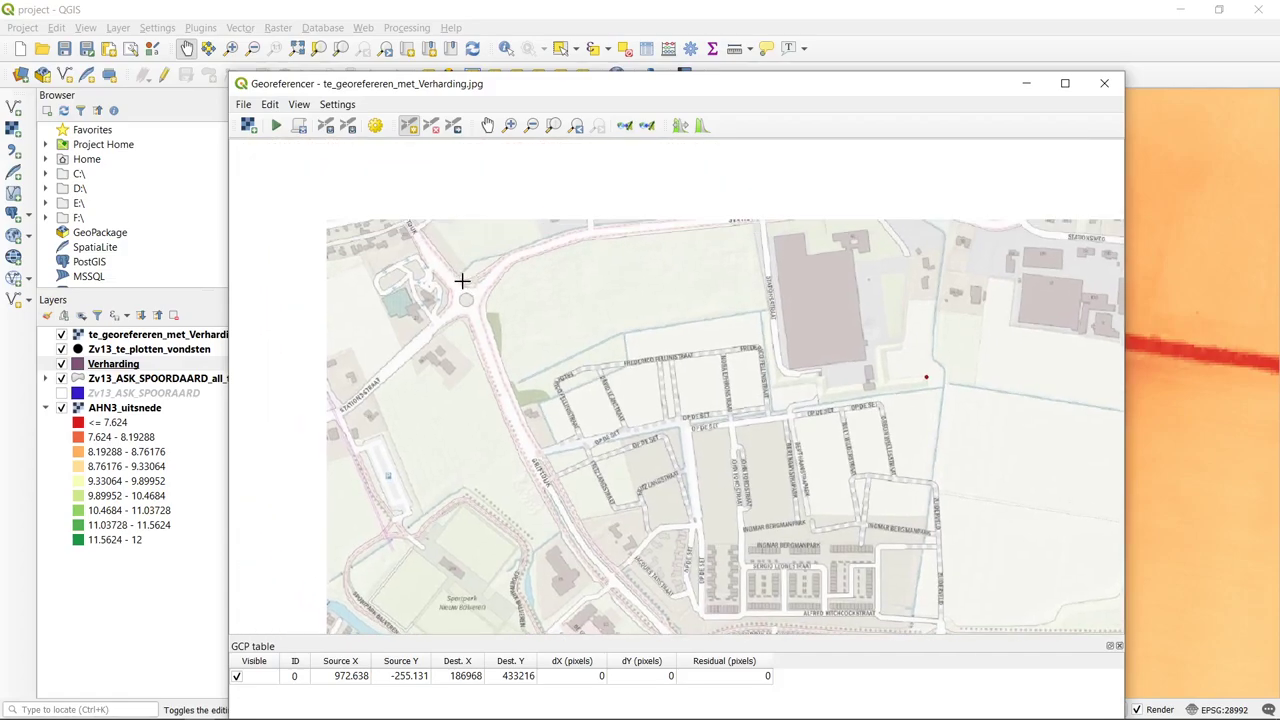
{"action": "scroll", "coordinate": [466, 298], "scroll_direction": "up", "scroll_amount": 3}
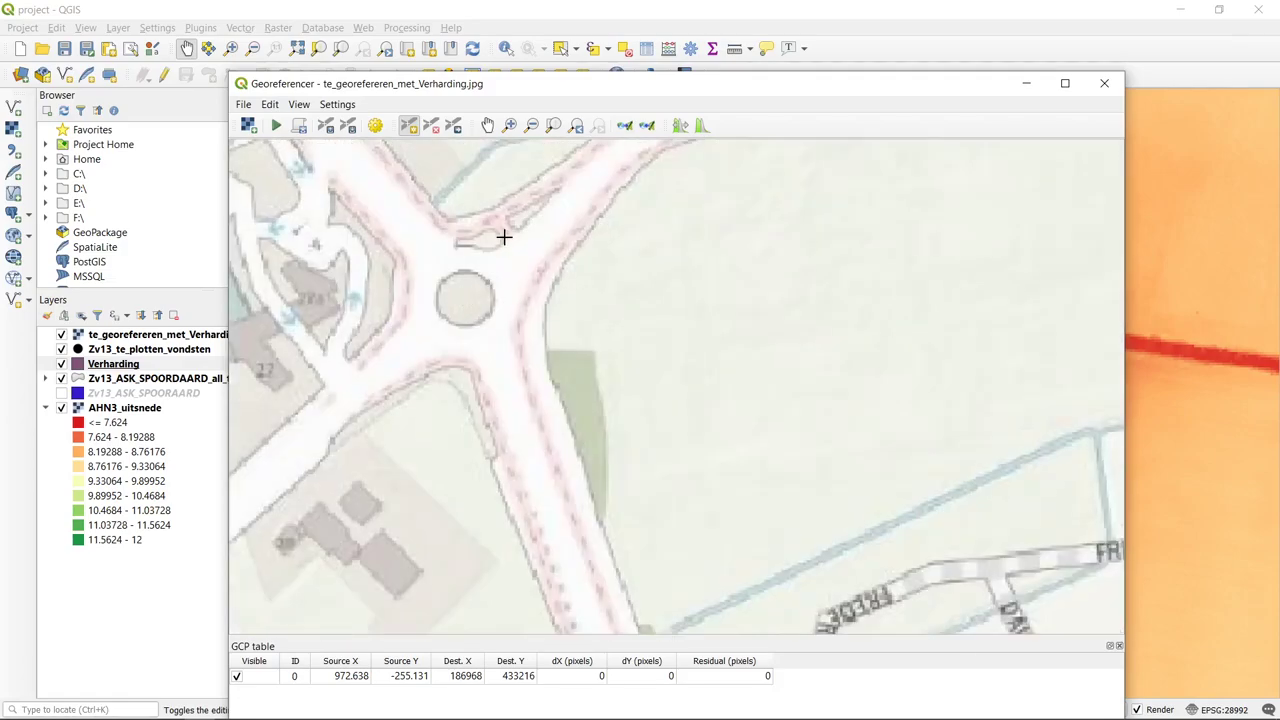
{"action": "scroll", "coordinate": [504, 237], "scroll_direction": "up", "scroll_amount": 2}
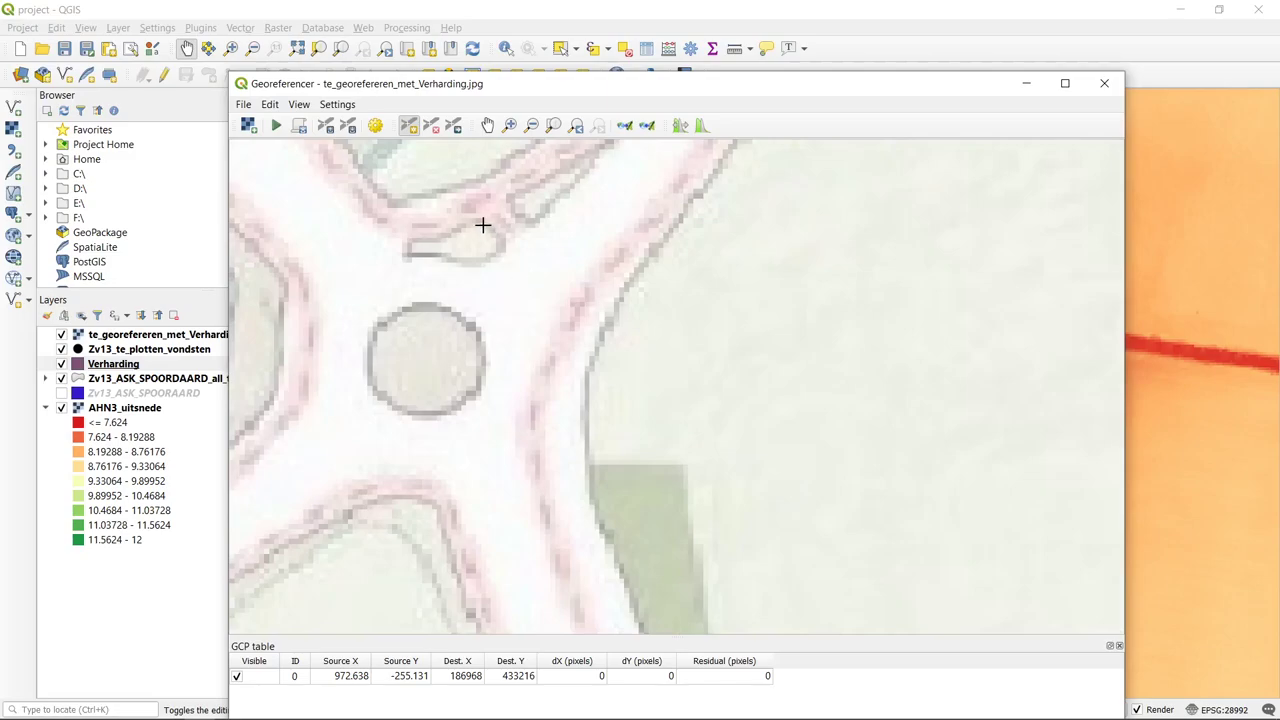
{"action": "left_click_drag", "start_coordinate": [482, 225], "coordinate": [630, 331]}
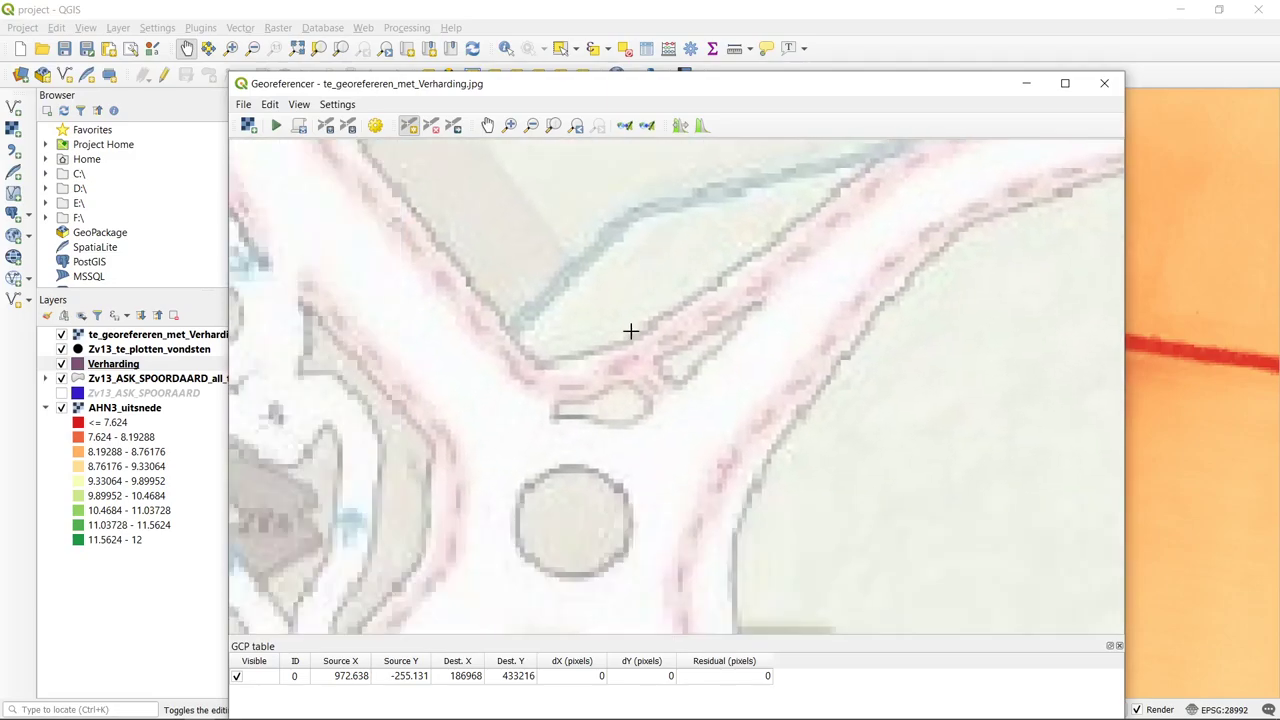
{"action": "scroll", "coordinate": [598, 315], "scroll_direction": "down", "scroll_amount": 2}
{"action": "scroll", "coordinate": [598, 309], "scroll_direction": "down", "scroll_amount": 2}
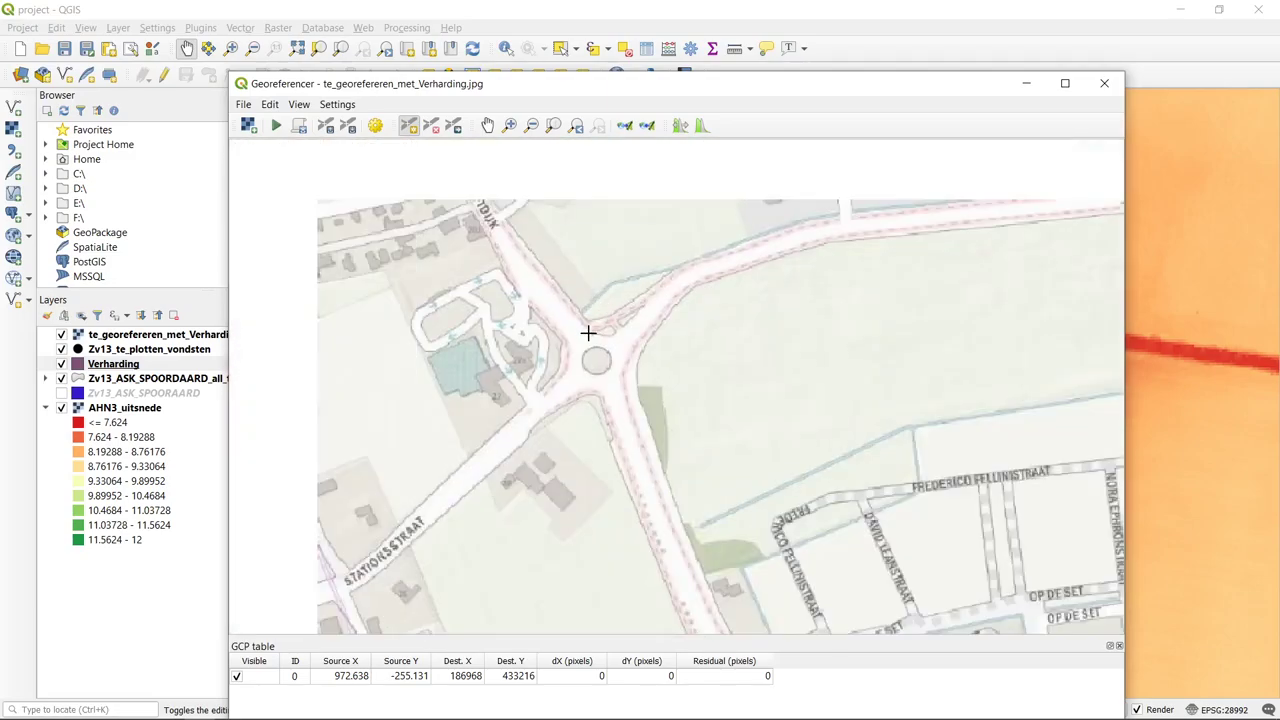
{"action": "scroll", "coordinate": [590, 332], "scroll_direction": "up", "scroll_amount": 2}
{"action": "scroll", "coordinate": [638, 315], "scroll_direction": "up", "scroll_amount": 3}
{"action": "scroll", "coordinate": [650, 312], "scroll_direction": "down", "scroll_amount": 3}
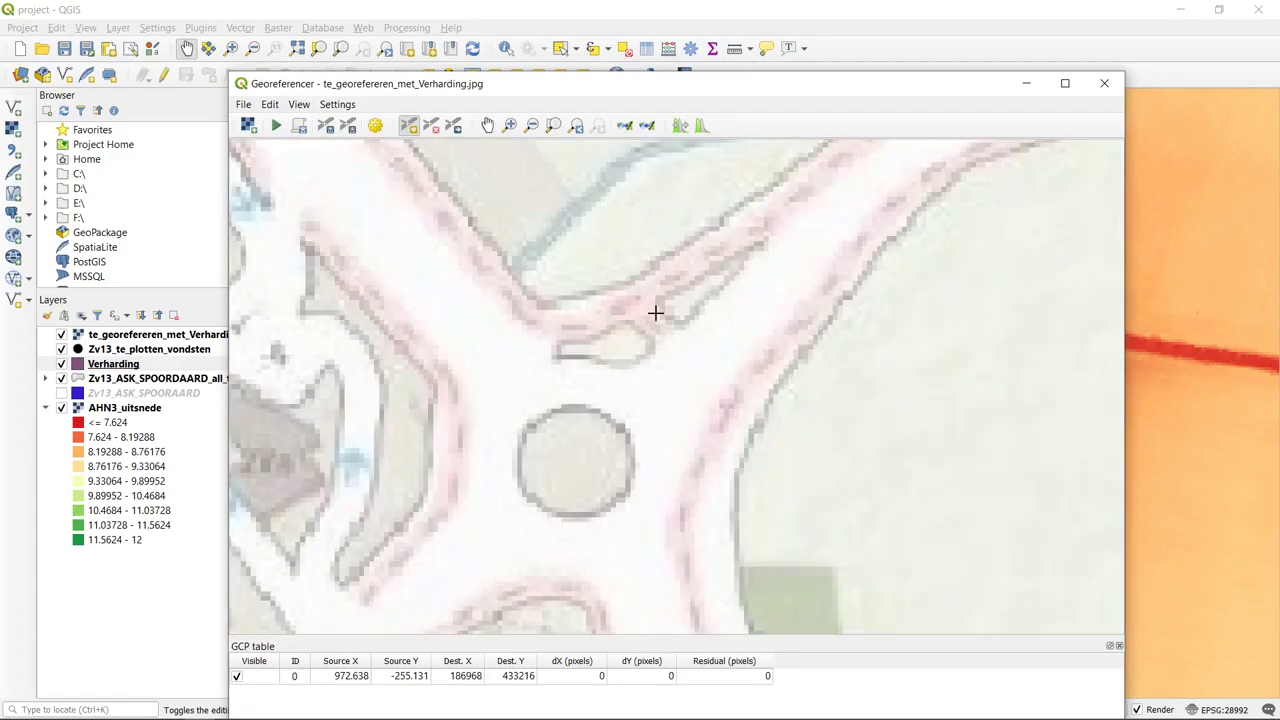
{"action": "scroll", "coordinate": [530, 247], "scroll_direction": "up", "scroll_amount": 1}
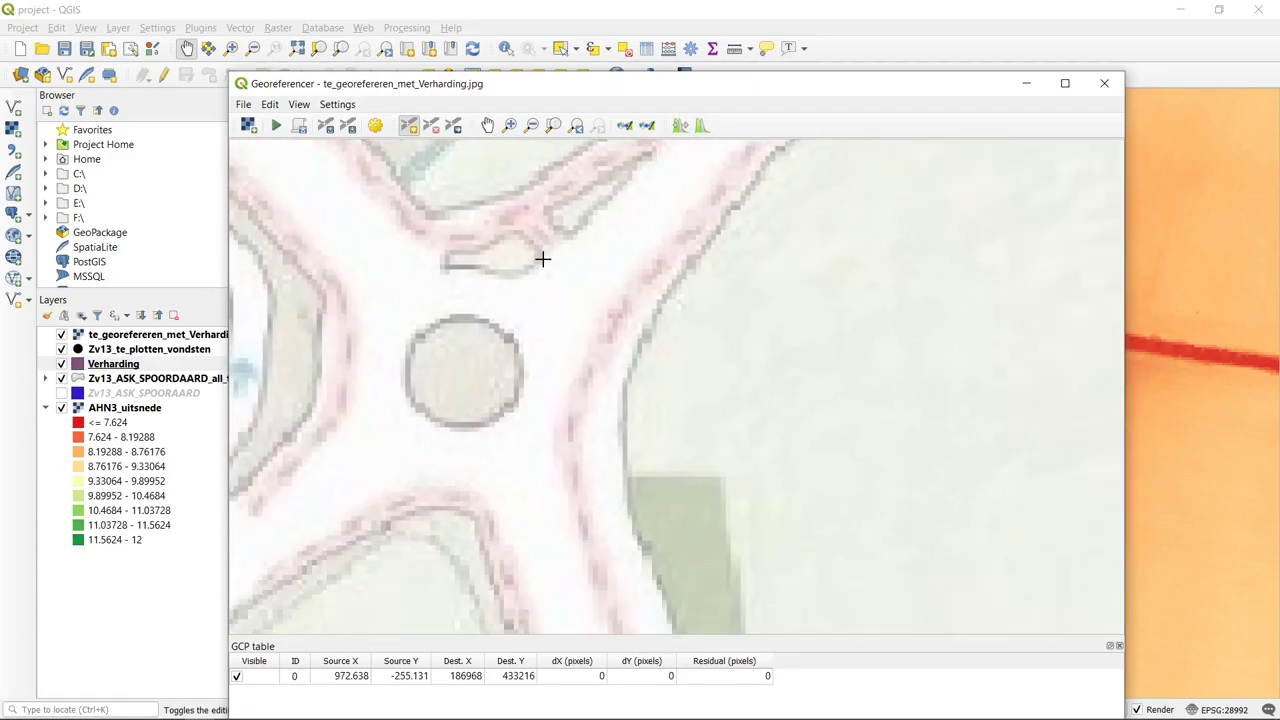
{"action": "scroll", "coordinate": [542, 259], "scroll_direction": "up", "scroll_amount": 1}
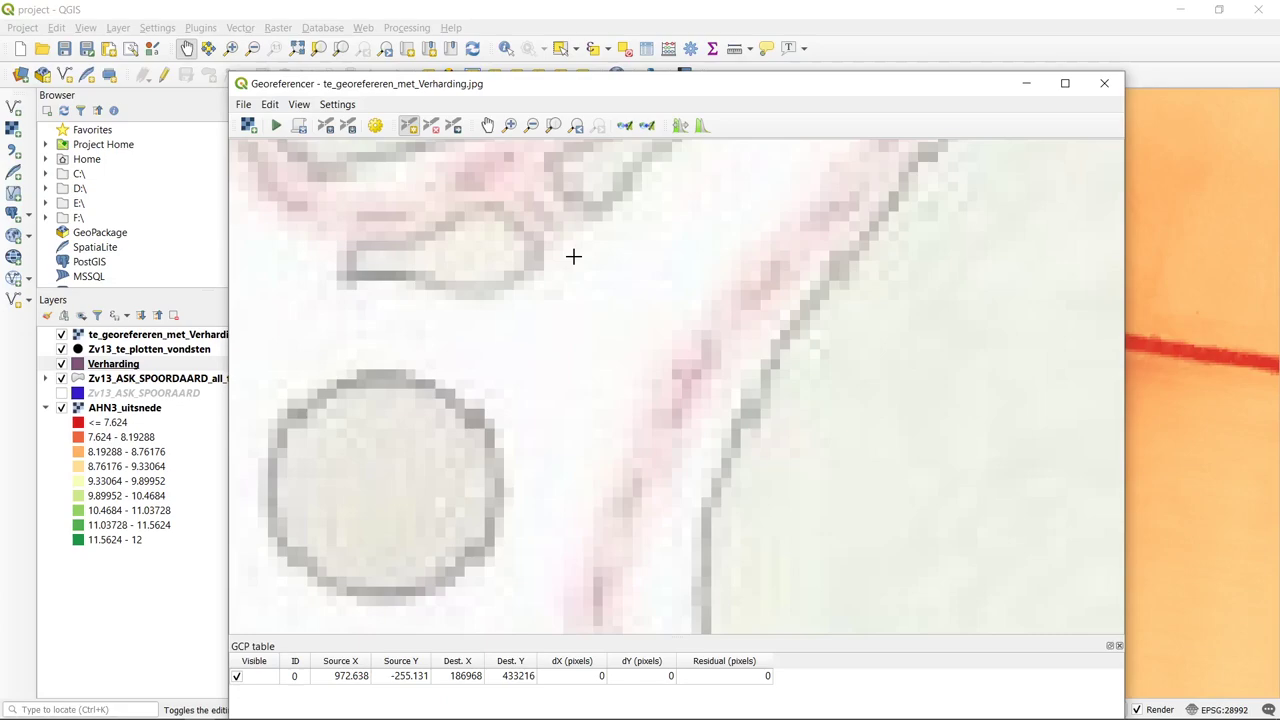
{"action": "scroll", "coordinate": [517, 254], "scroll_direction": "down", "scroll_amount": 1}
{"action": "scroll", "coordinate": [537, 249], "scroll_direction": "down", "scroll_amount": 1}
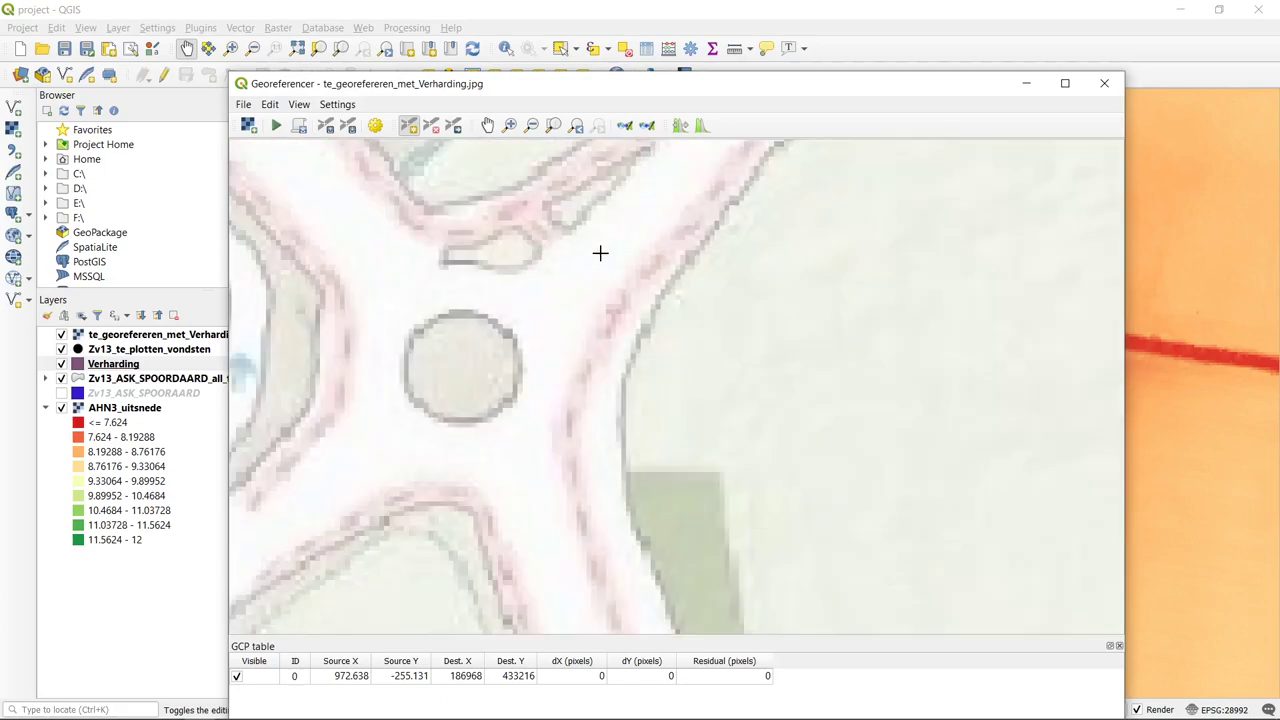
{"action": "left_click", "coordinate": [540, 250]}
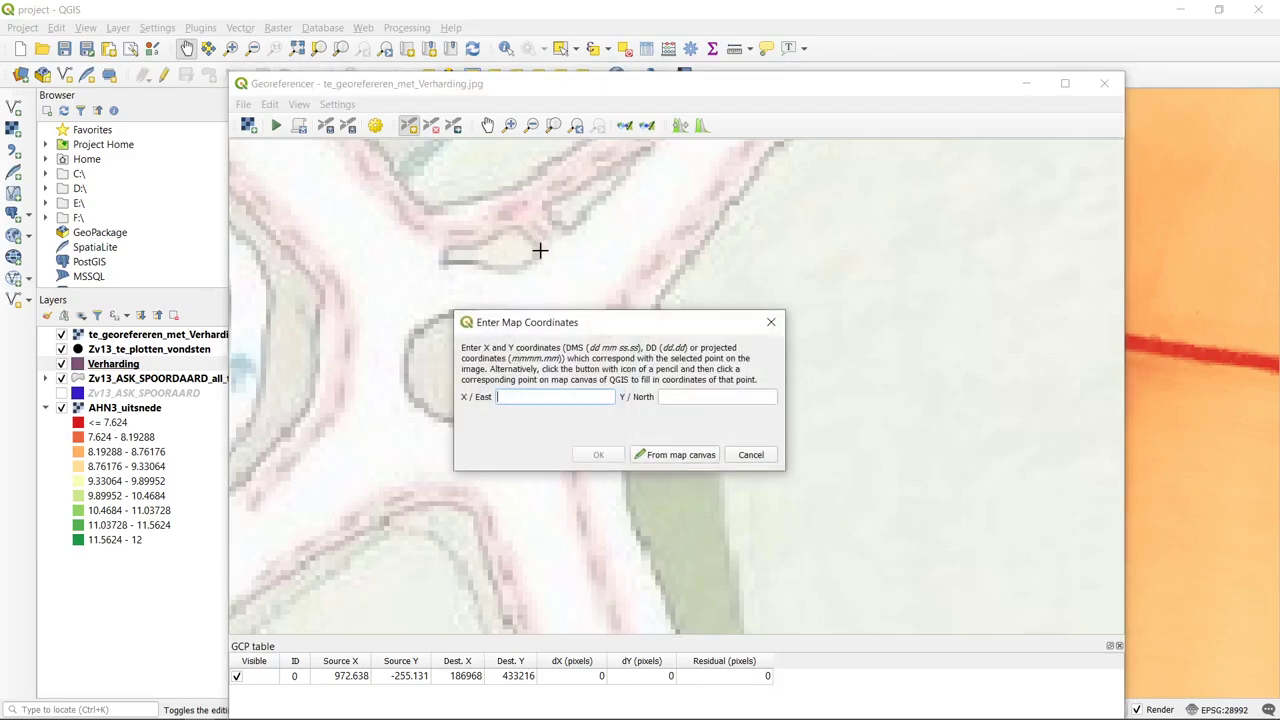
{"action": "left_click", "coordinate": [675, 455]}
- Pick the matching east tip of the island north of the roundabout on the Verharding layer and add the second control point
{"action": "scroll", "coordinate": [1000, 449], "scroll_direction": "down", "scroll_amount": 2}
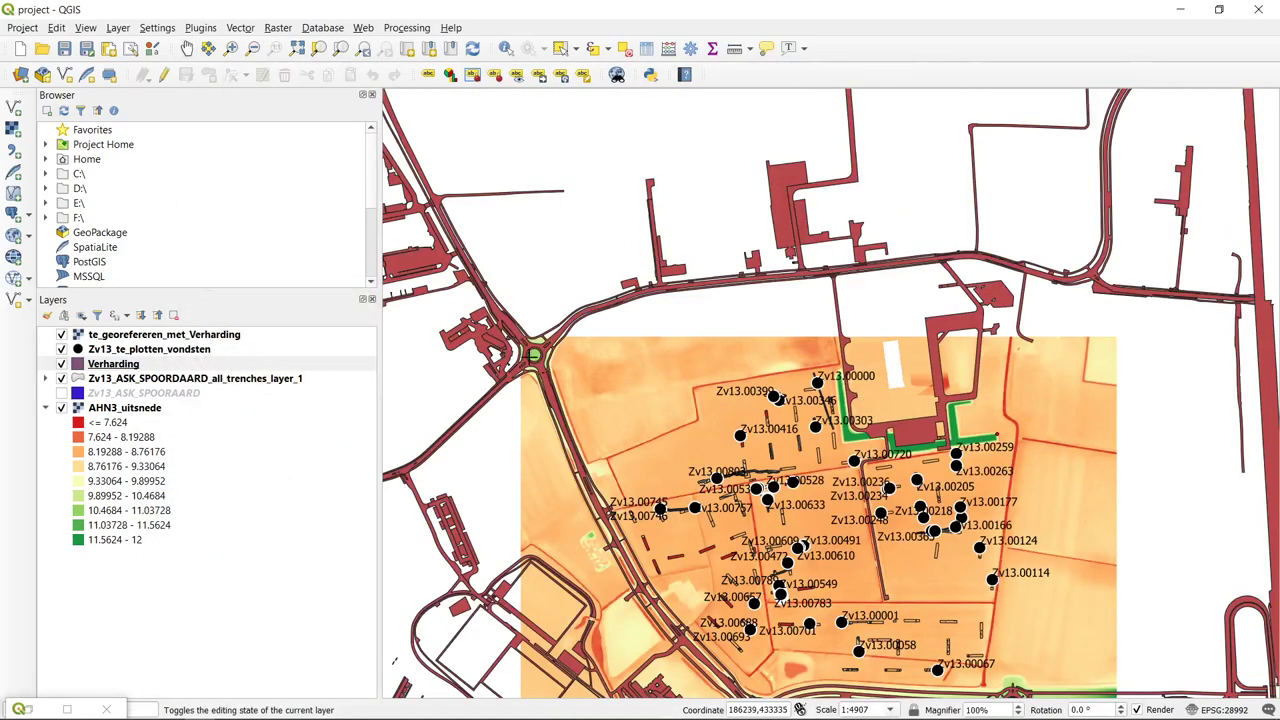
{"action": "scroll", "coordinate": [538, 345], "scroll_direction": "up", "scroll_amount": 1}
{"action": "scroll", "coordinate": [538, 345], "scroll_direction": "up", "scroll_amount": 1}
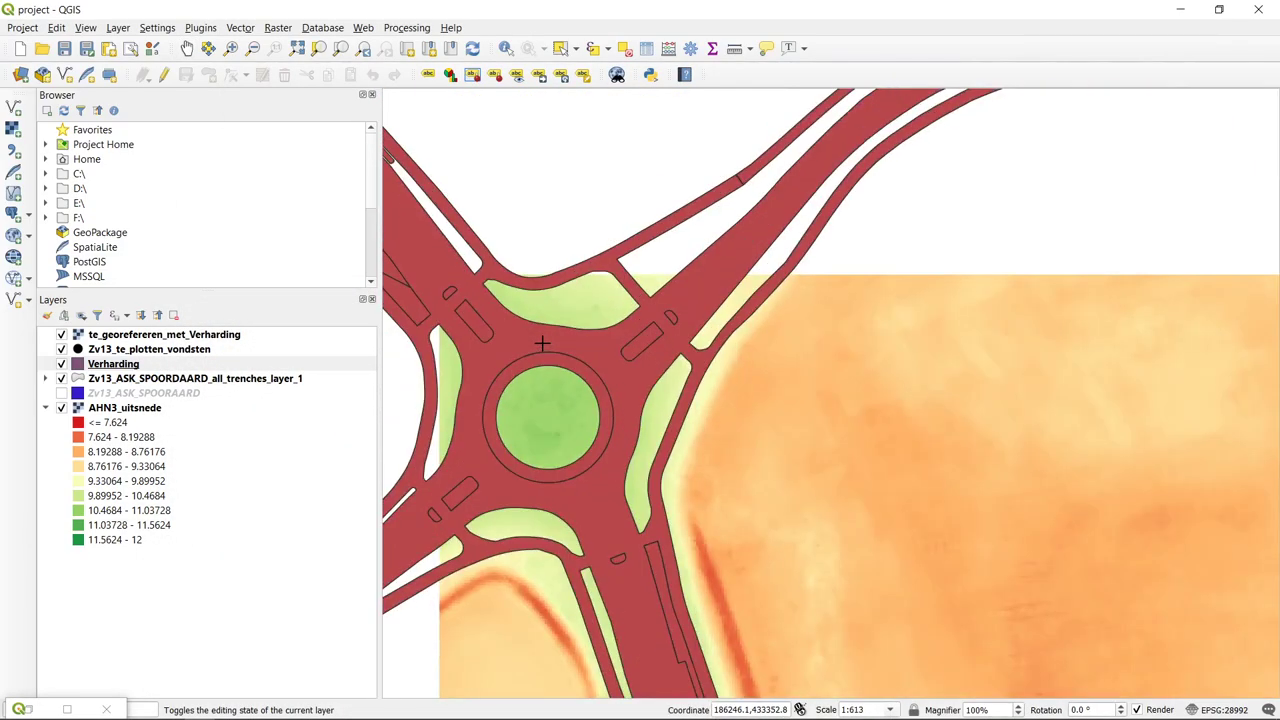
{"action": "left_click", "coordinate": [640, 307]}
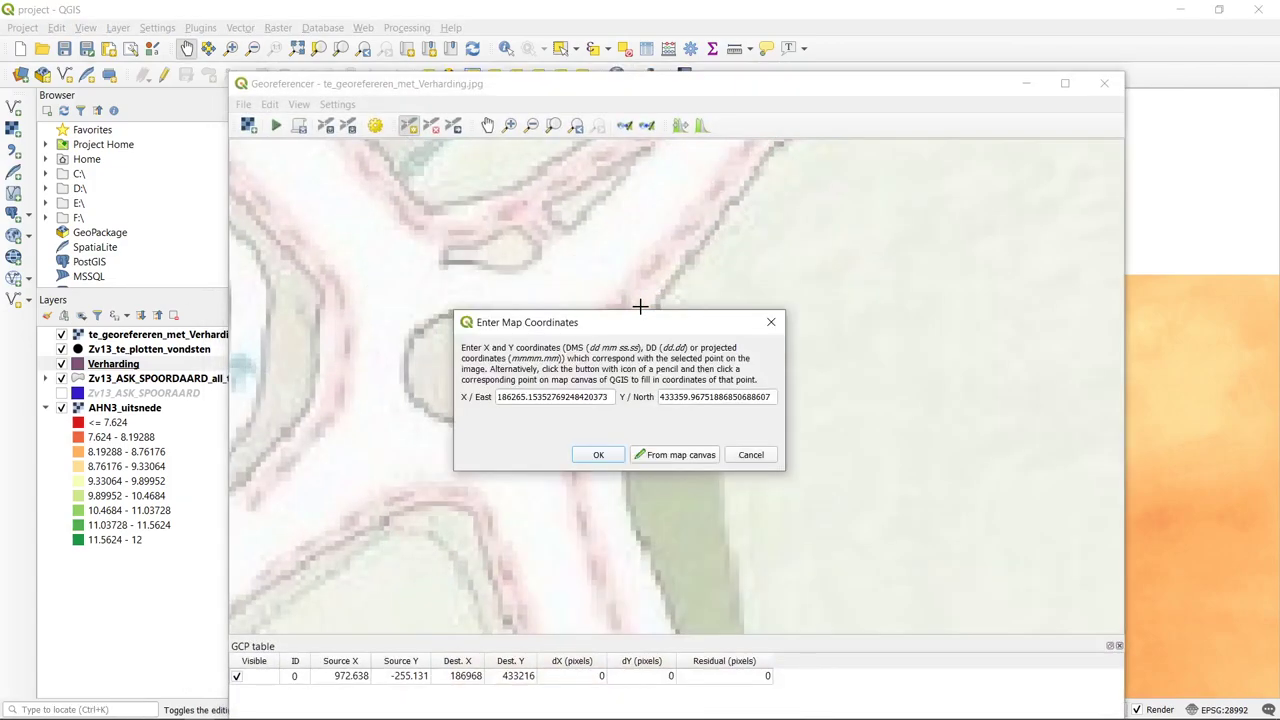
{"action": "left_click", "coordinate": [600, 455]}
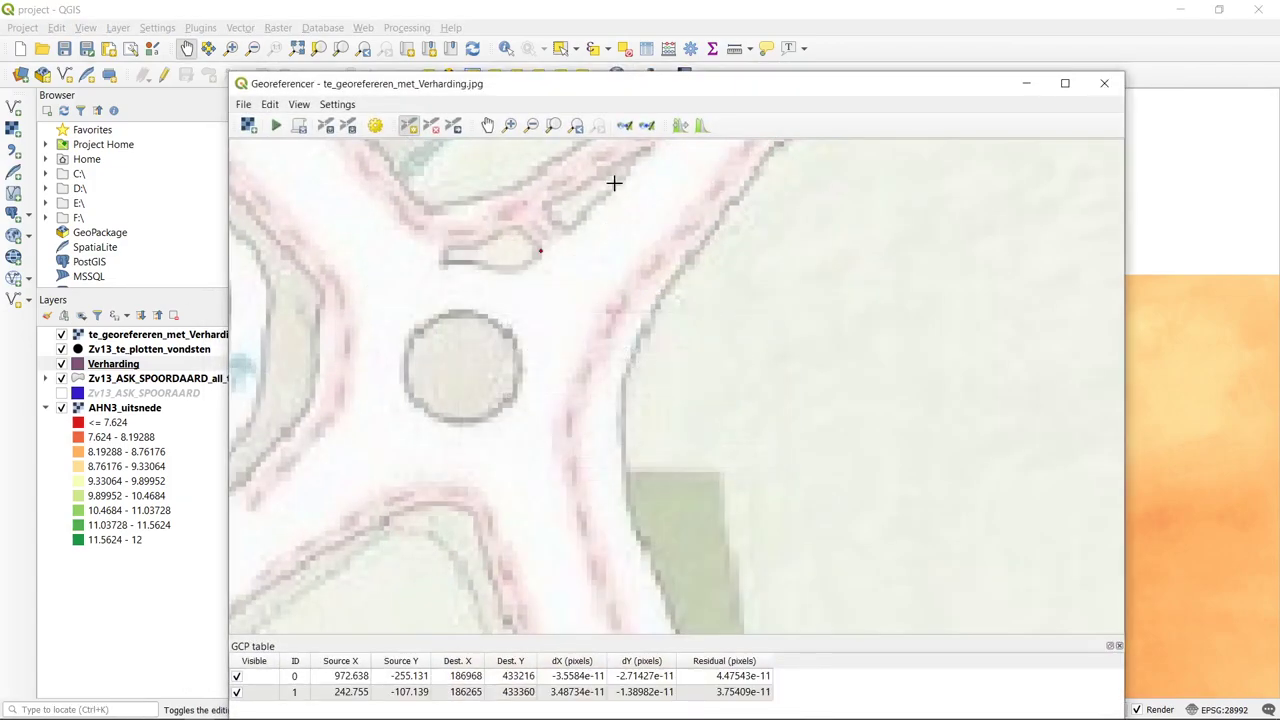
- Mark the southeast tip of the island north of the Keizer Hendrik VI-singel and Oude Groenestraat roundabout as a control point, using map canvas coordinates
{"action": "left_click_drag", "start_coordinate": [597, 87], "coordinate": [537, 46]}
{"action": "scroll", "coordinate": [490, 272], "scroll_direction": "down", "scroll_amount": 2}
{"action": "scroll", "coordinate": [490, 272], "scroll_direction": "up", "scroll_amount": 3}
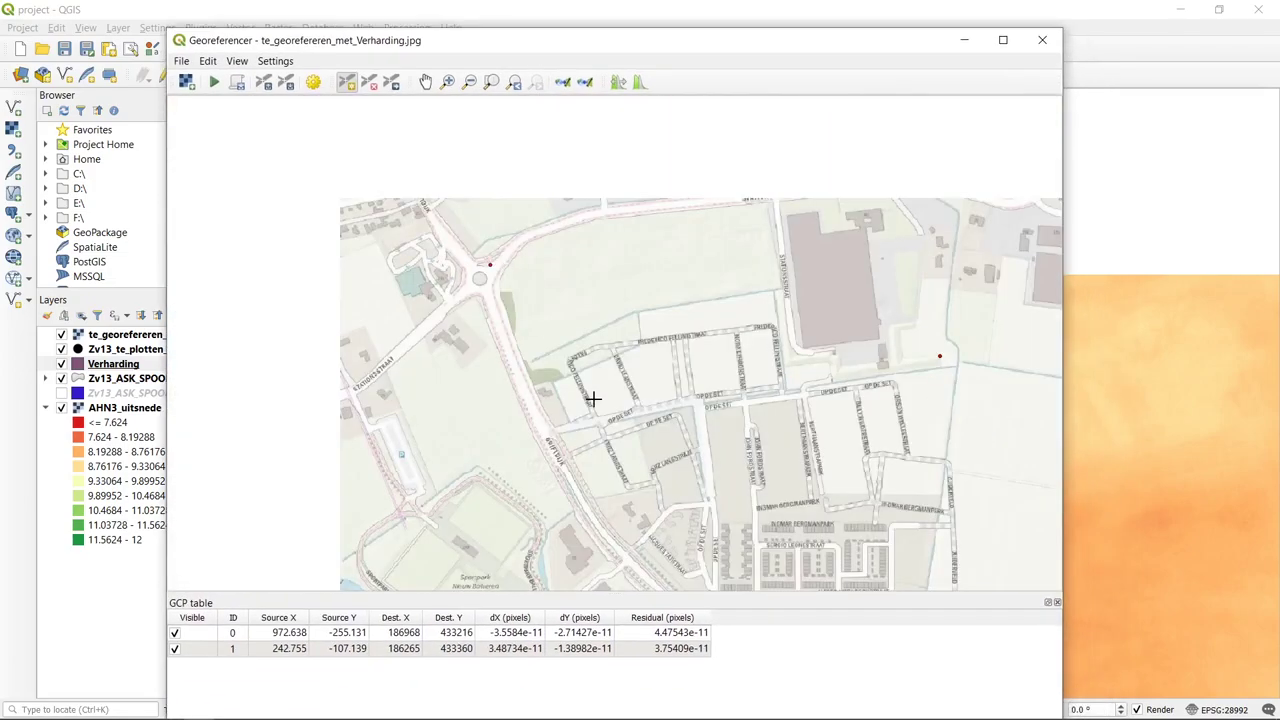
{"action": "scroll", "coordinate": [554, 311], "scroll_direction": "up", "scroll_amount": 2}
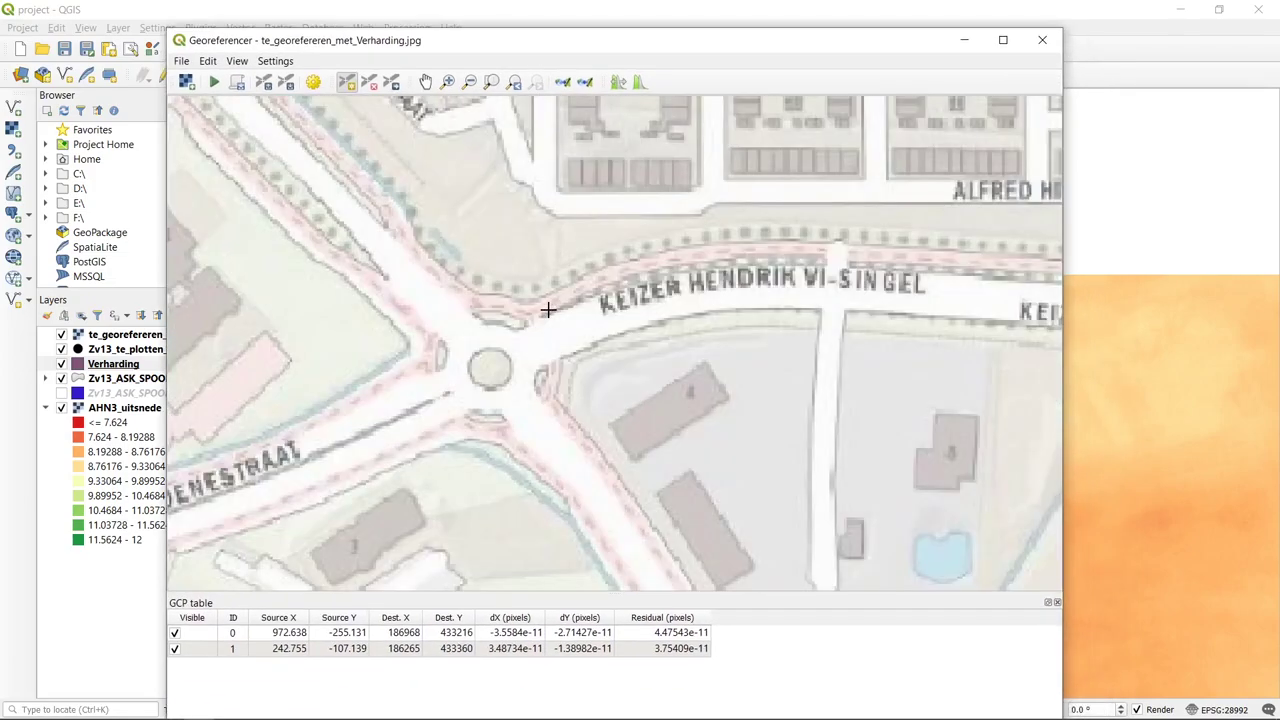
{"action": "scroll", "coordinate": [537, 340], "scroll_direction": "up", "scroll_amount": 2}
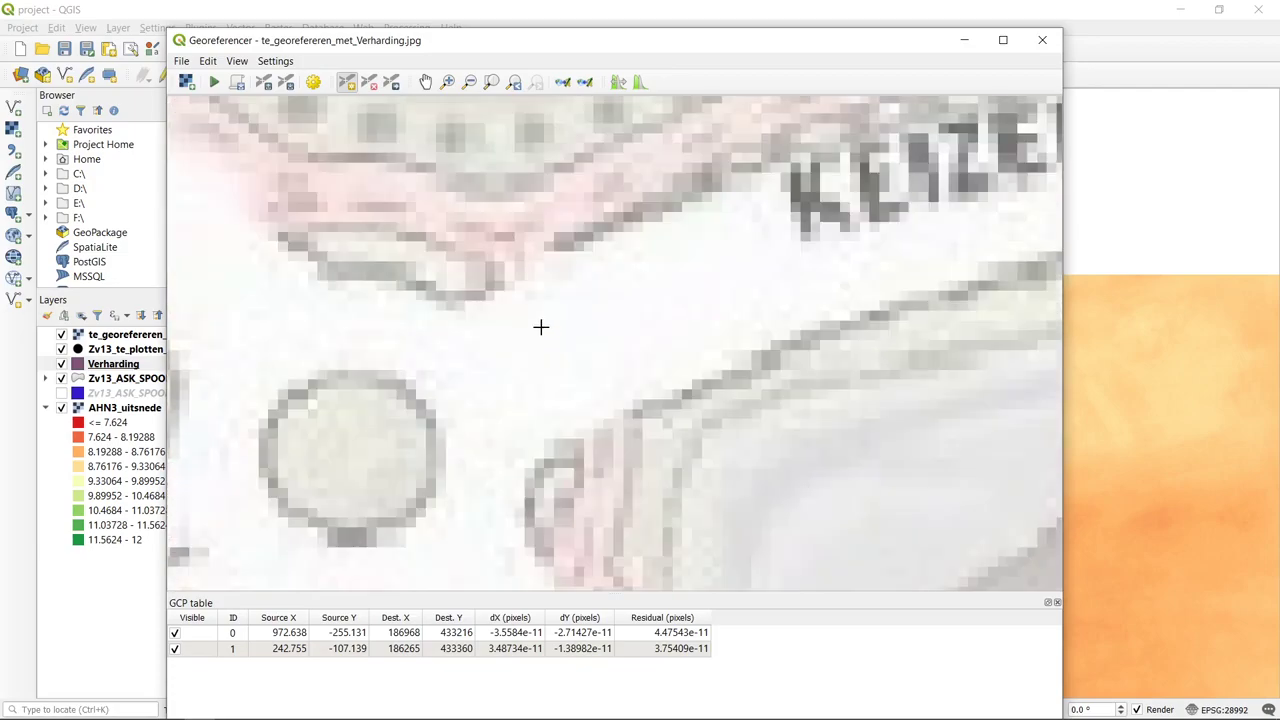
{"action": "left_click", "coordinate": [454, 305]}
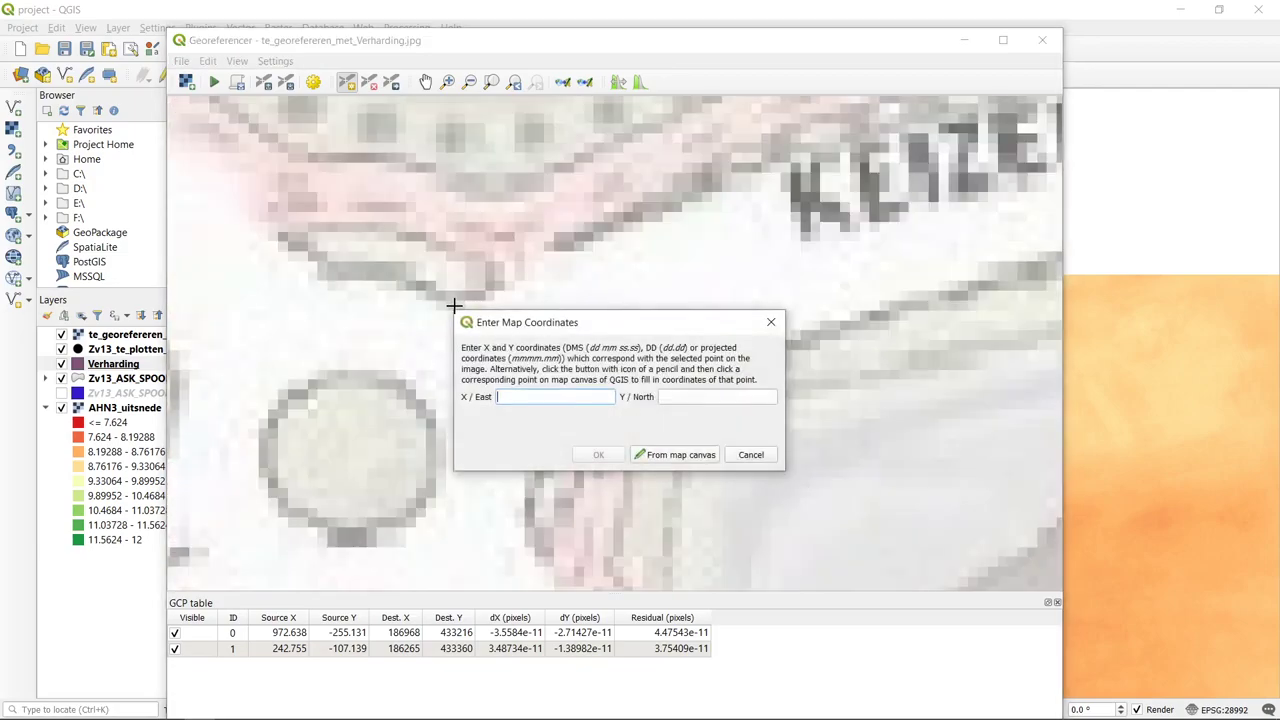
{"action": "left_click", "coordinate": [704, 458]}
- Pick the matching island edge north-east of the southern roundabout on the Verharding layer and add the third control point
{"action": "scroll", "coordinate": [509, 210], "scroll_direction": "down", "scroll_amount": 3}
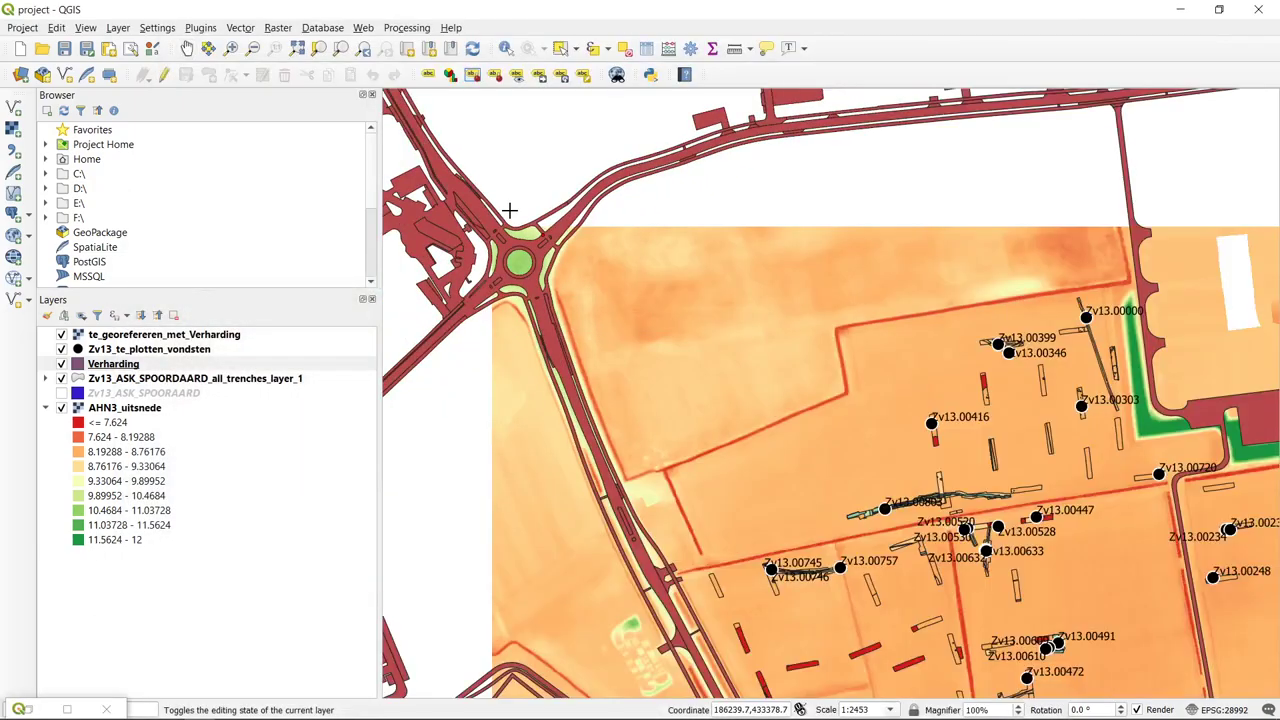
{"action": "left_click_drag", "start_coordinate": [773, 679], "coordinate": [710, 505]}
{"action": "scroll", "coordinate": [925, 422], "scroll_direction": "up", "scroll_amount": 3}
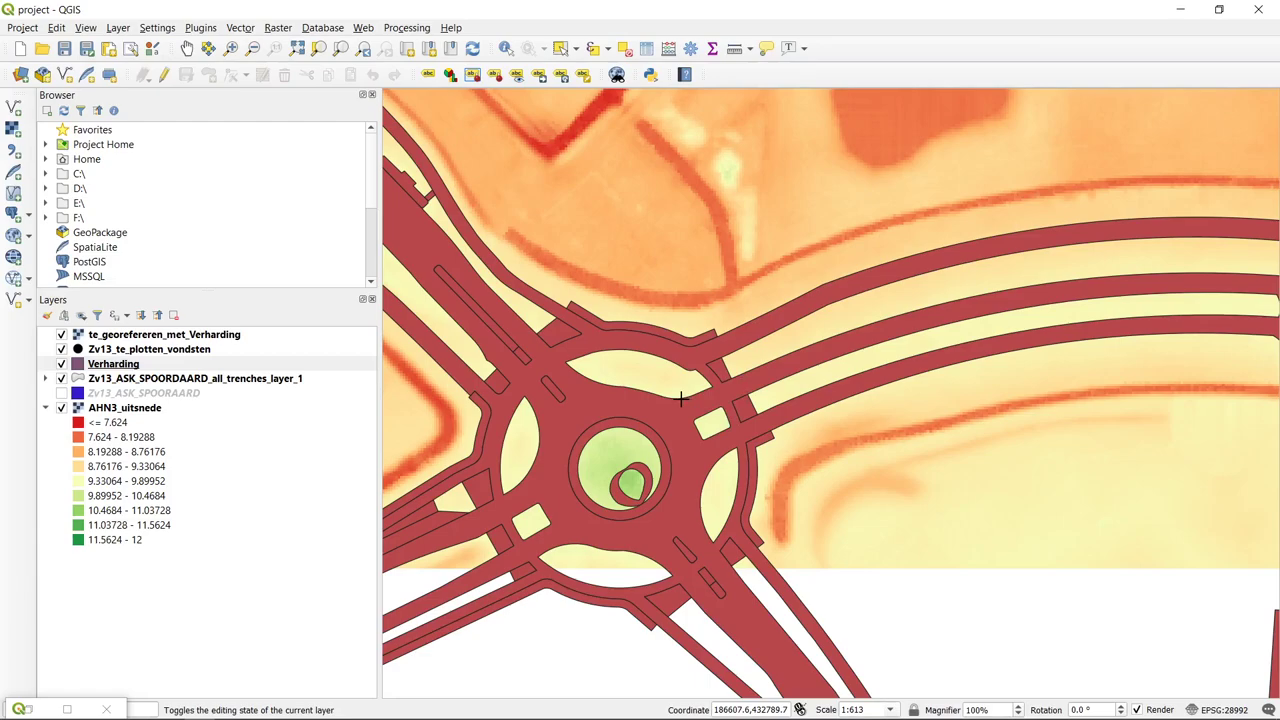
{"action": "left_click", "coordinate": [680, 398]}
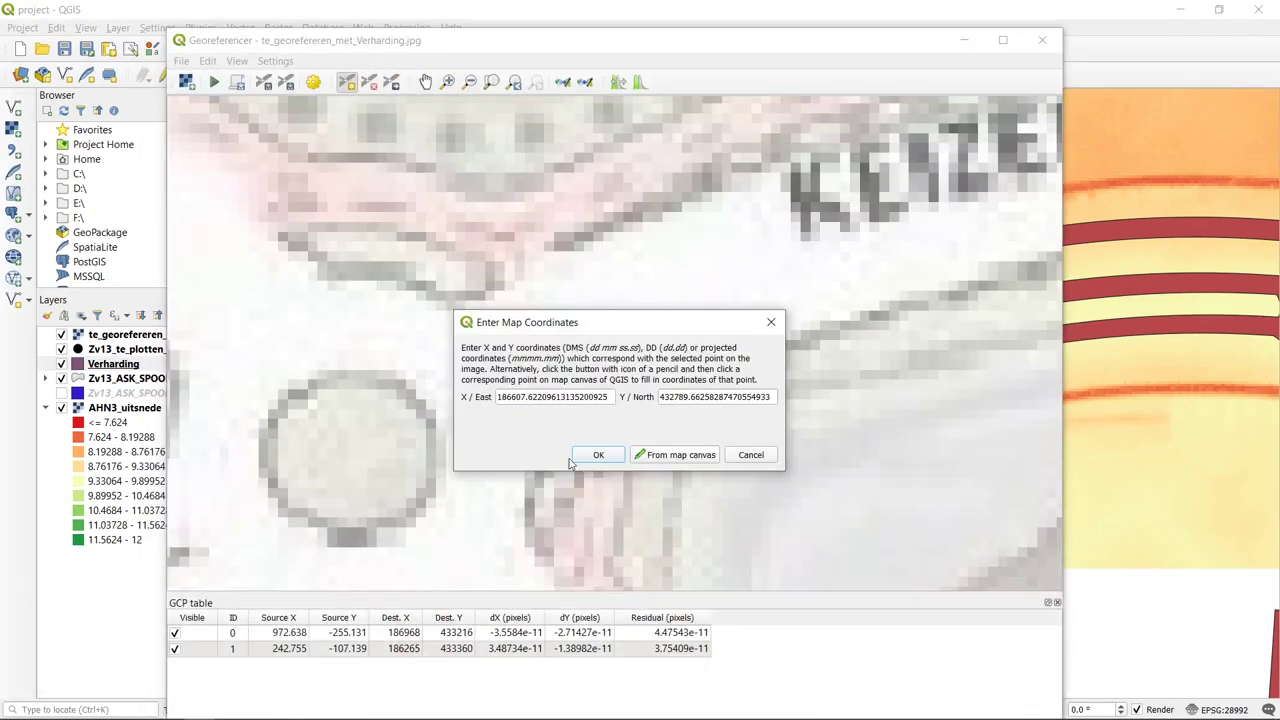
{"action": "left_click_drag", "start_coordinate": [572, 322], "coordinate": [636, 302]}
{"action": "left_click", "coordinate": [665, 437]}
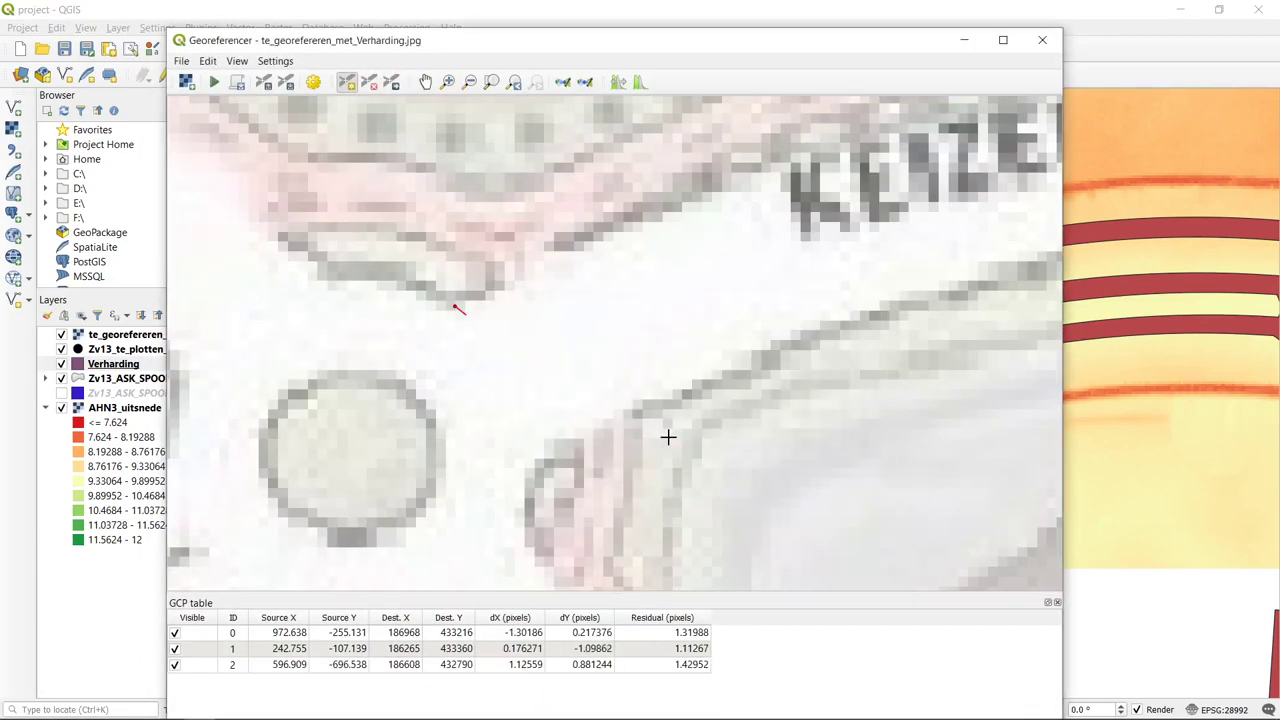
- Examine the GCP residuals and the error line of the third control point at the Keizer Hendrik VI-singel roundabout
{"action": "scroll", "coordinate": [458, 366], "scroll_direction": "down", "scroll_amount": 3}
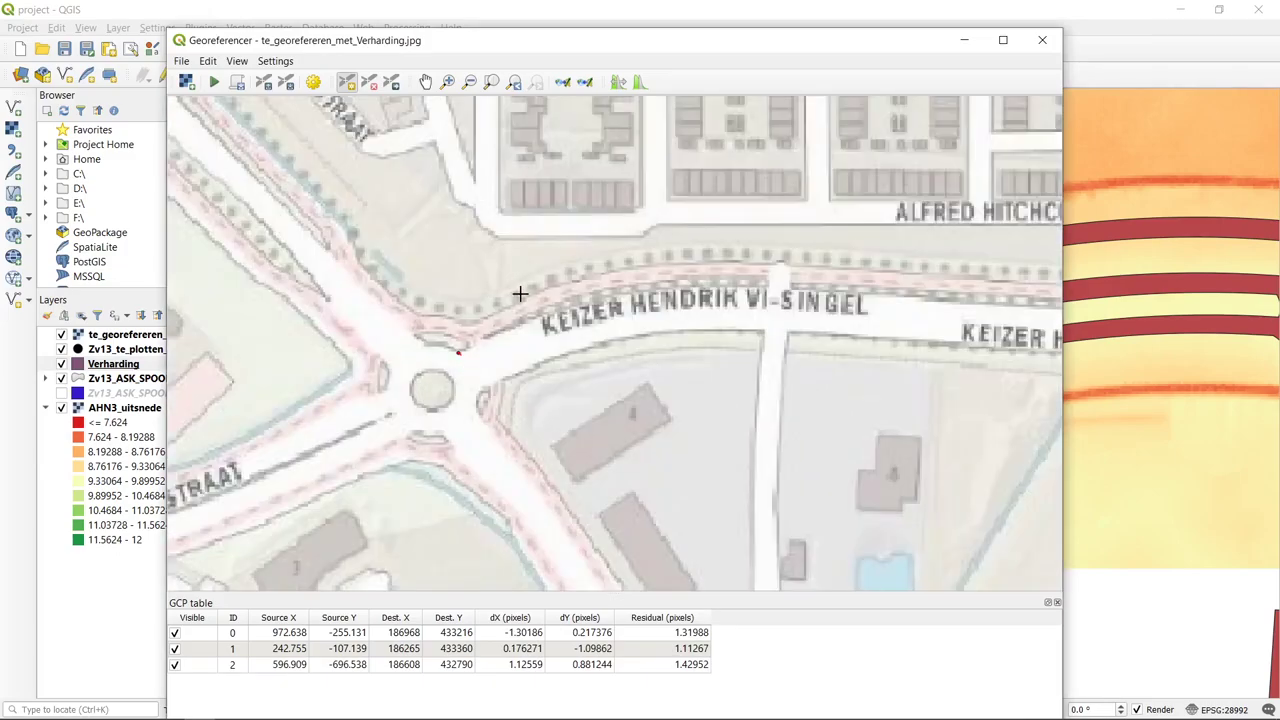
{"action": "scroll", "coordinate": [548, 300], "scroll_direction": "down", "scroll_amount": 2}
{"action": "key", "text": "Up"}
{"action": "key", "text": "Up"}
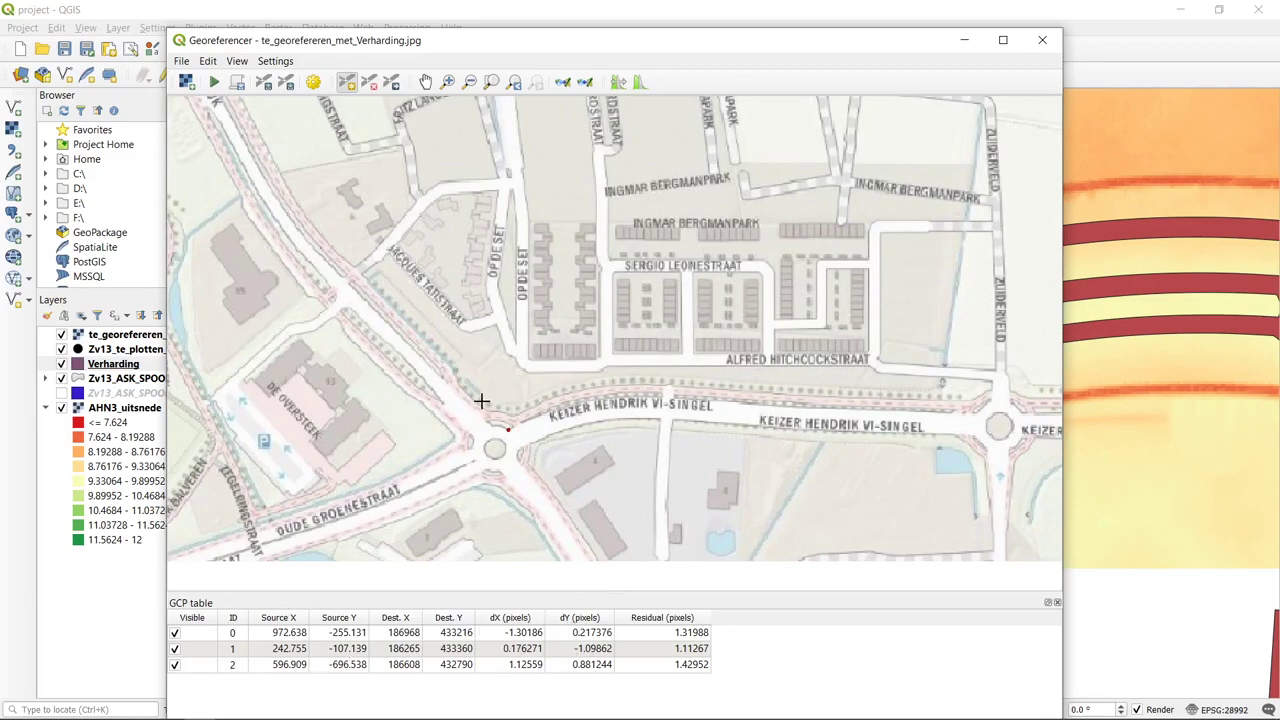
{"action": "key", "text": "Up"}
{"action": "key", "text": "Up"}
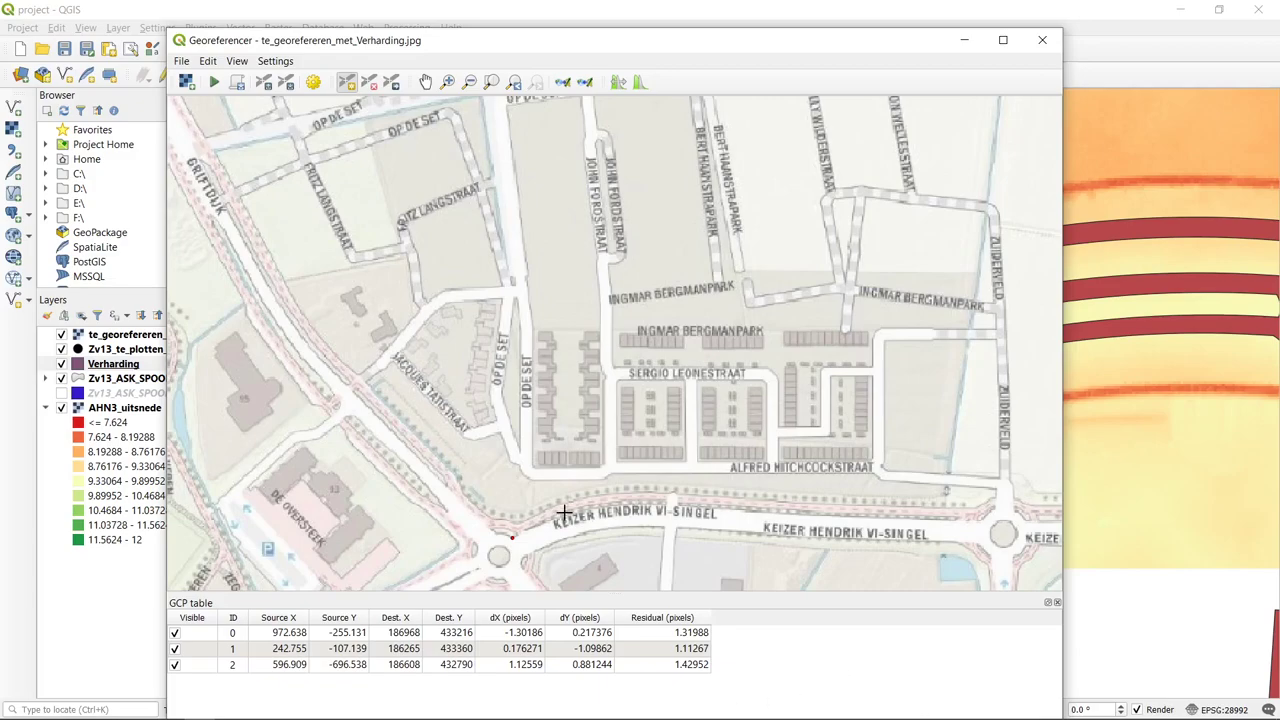
{"action": "left_click_drag", "start_coordinate": [557, 514], "coordinate": [612, 427]}
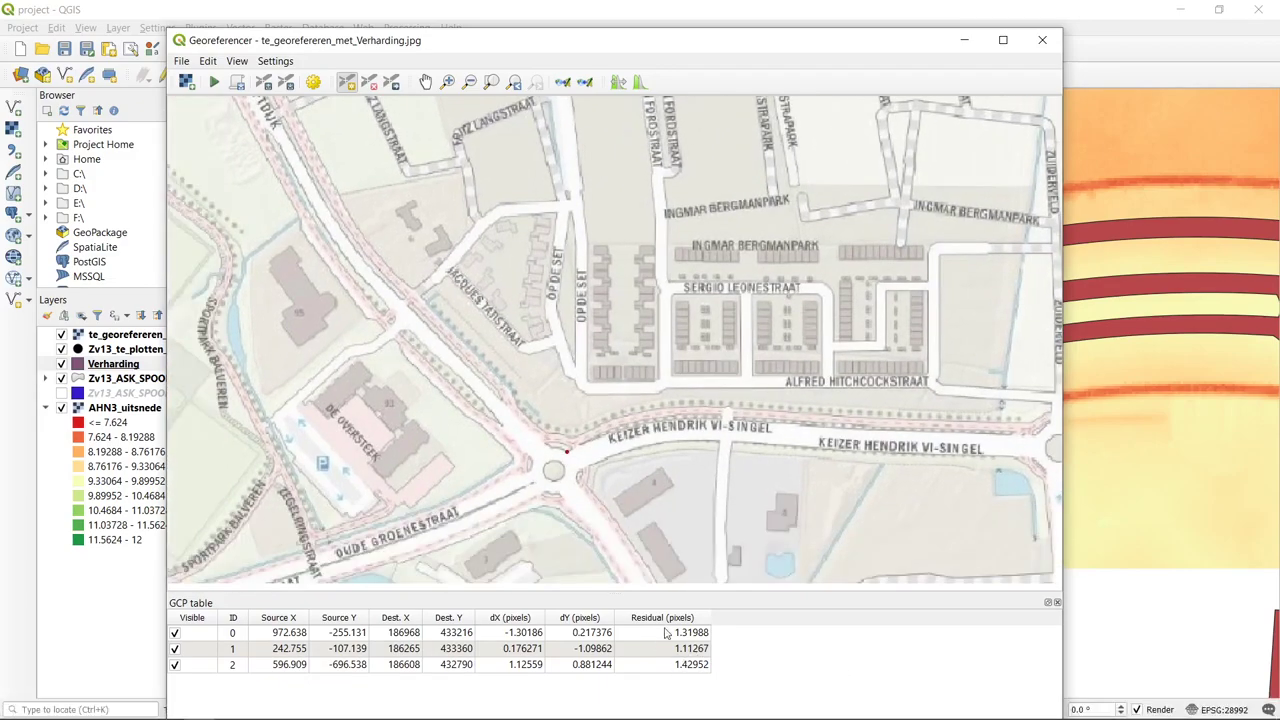
{"action": "scroll", "coordinate": [554, 451], "scroll_direction": "up", "scroll_amount": 2}
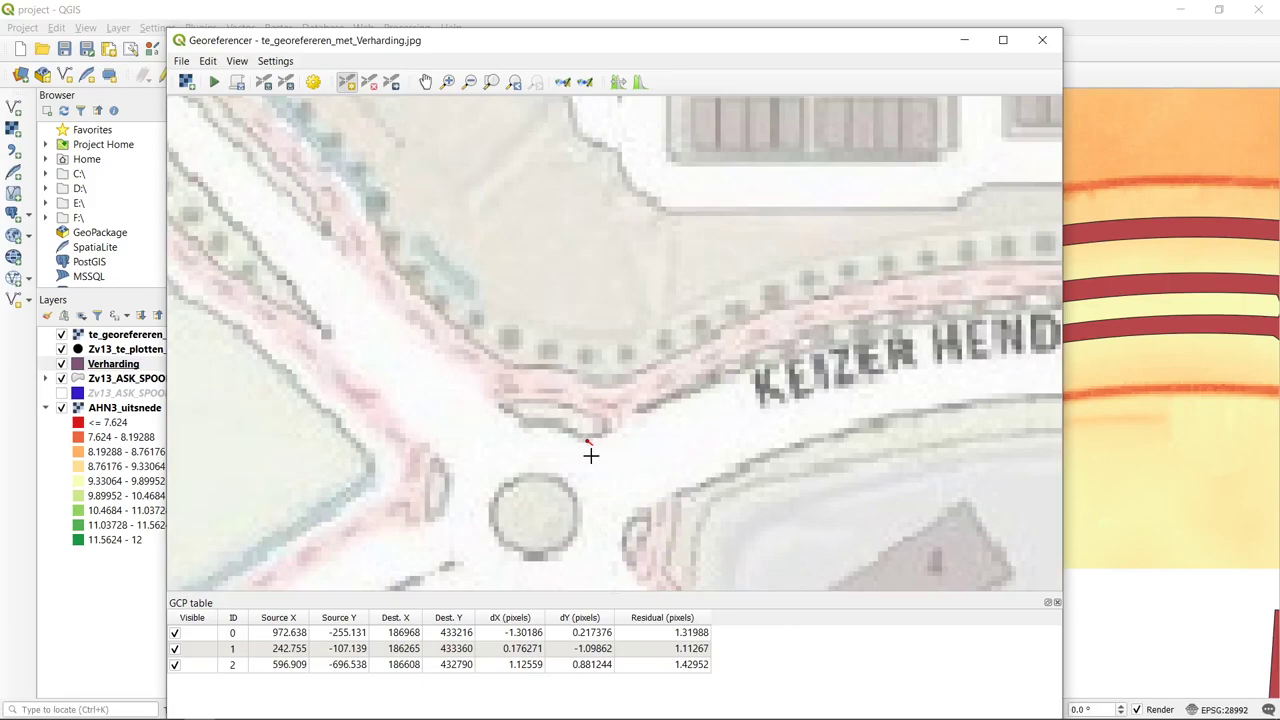
{"action": "scroll", "coordinate": [589, 451], "scroll_direction": "up", "scroll_amount": 3}
{"action": "scroll", "coordinate": [589, 435], "scroll_direction": "up", "scroll_amount": 1}
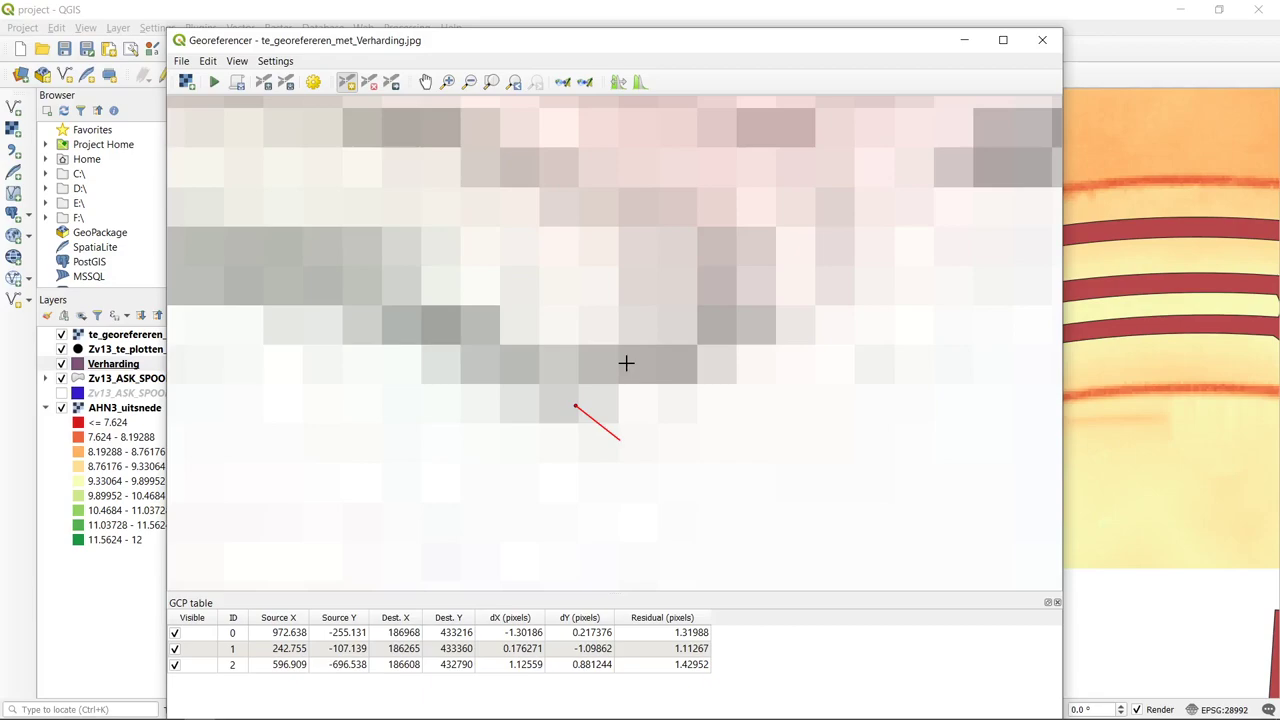
- Inspect the spread of the control points over the scanned map and the error line of the point at the northwestern roundabout
{"action": "scroll", "coordinate": [612, 350], "scroll_direction": "down", "scroll_amount": 10}
{"action": "left_click_drag", "start_coordinate": [617, 331], "coordinate": [563, 320]}
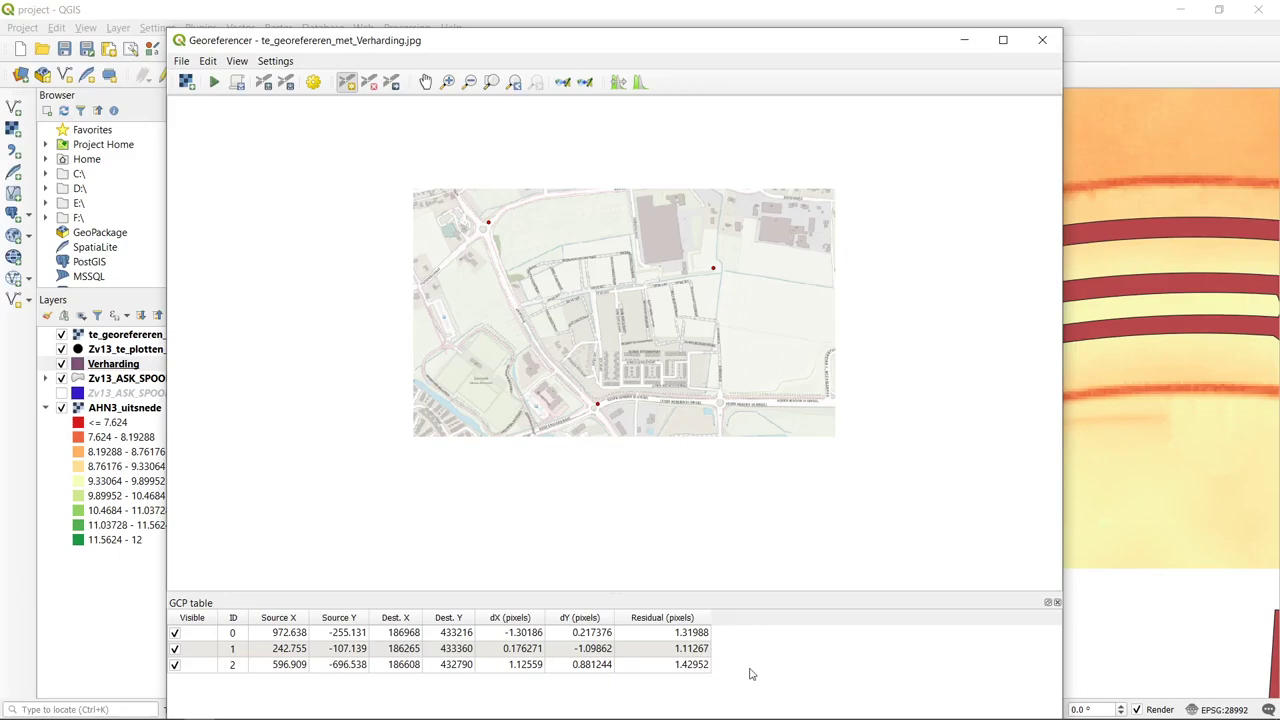
{"action": "scroll", "coordinate": [517, 297], "scroll_direction": "up", "scroll_amount": 10}
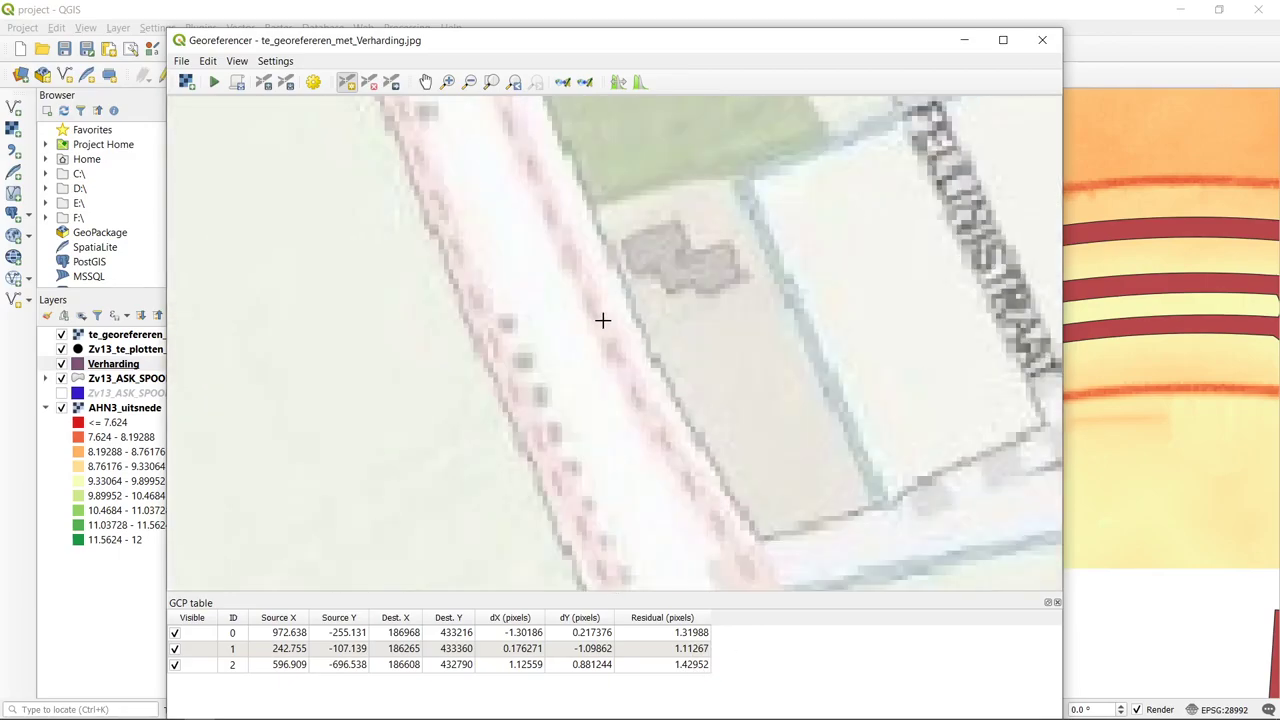
{"action": "left_click_drag", "start_coordinate": [737, 437], "coordinate": [720, 523]}
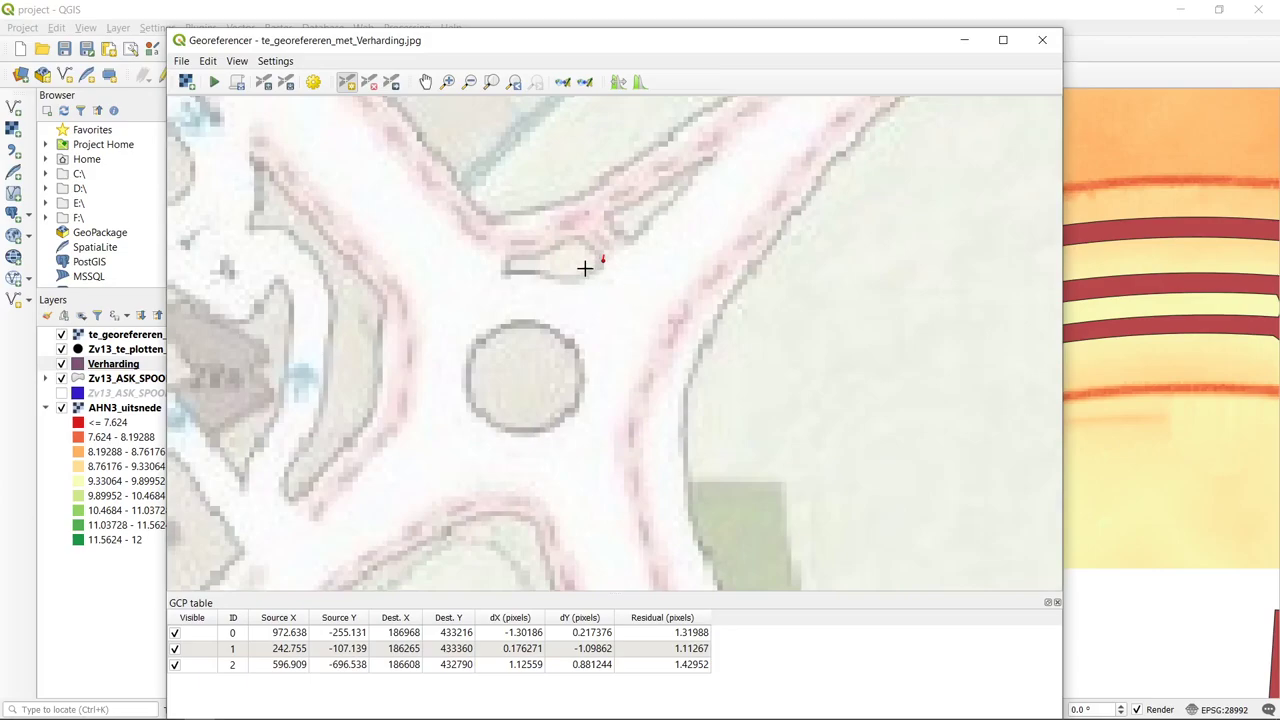
{"action": "scroll", "coordinate": [586, 266], "scroll_direction": "up", "scroll_amount": 1}
{"action": "scroll", "coordinate": [615, 255], "scroll_direction": "down", "scroll_amount": 1}
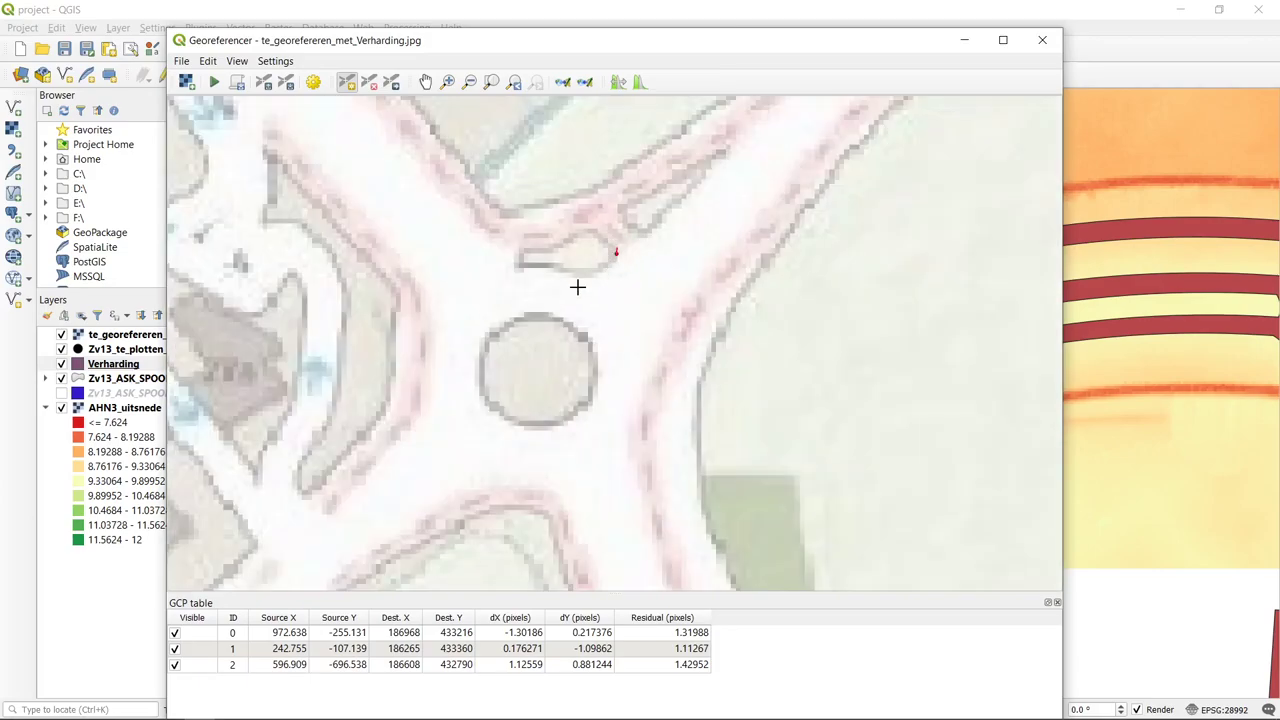
- Survey the whole scanned map to compare where the three control points lie relative to each other
{"action": "scroll", "coordinate": [547, 270], "scroll_direction": "down", "scroll_amount": 1}
{"action": "left_click_drag", "start_coordinate": [809, 406], "coordinate": [717, 283]}
{"action": "scroll", "coordinate": [717, 283], "scroll_direction": "up", "scroll_amount": 1}
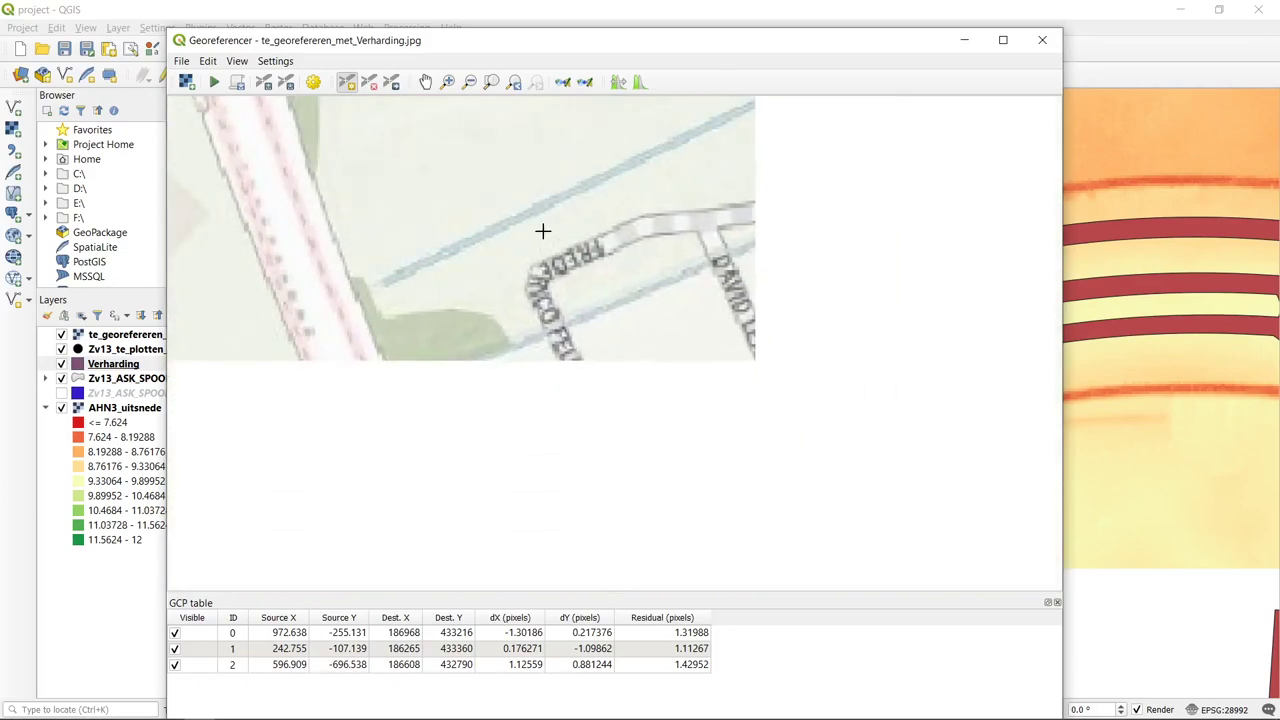
{"action": "scroll", "coordinate": [543, 229], "scroll_direction": "down", "scroll_amount": 3}
{"action": "left_click_drag", "start_coordinate": [621, 353], "coordinate": [586, 269]}
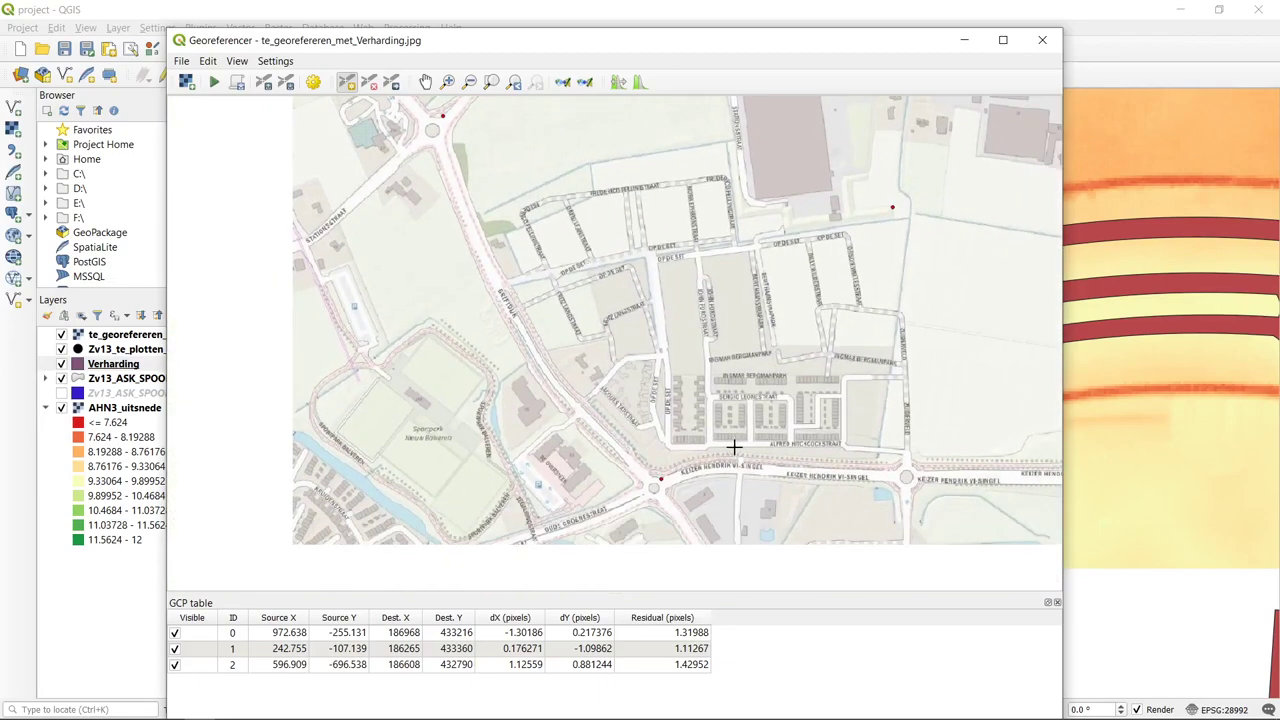
{"action": "left_click_drag", "start_coordinate": [831, 394], "coordinate": [773, 407]}
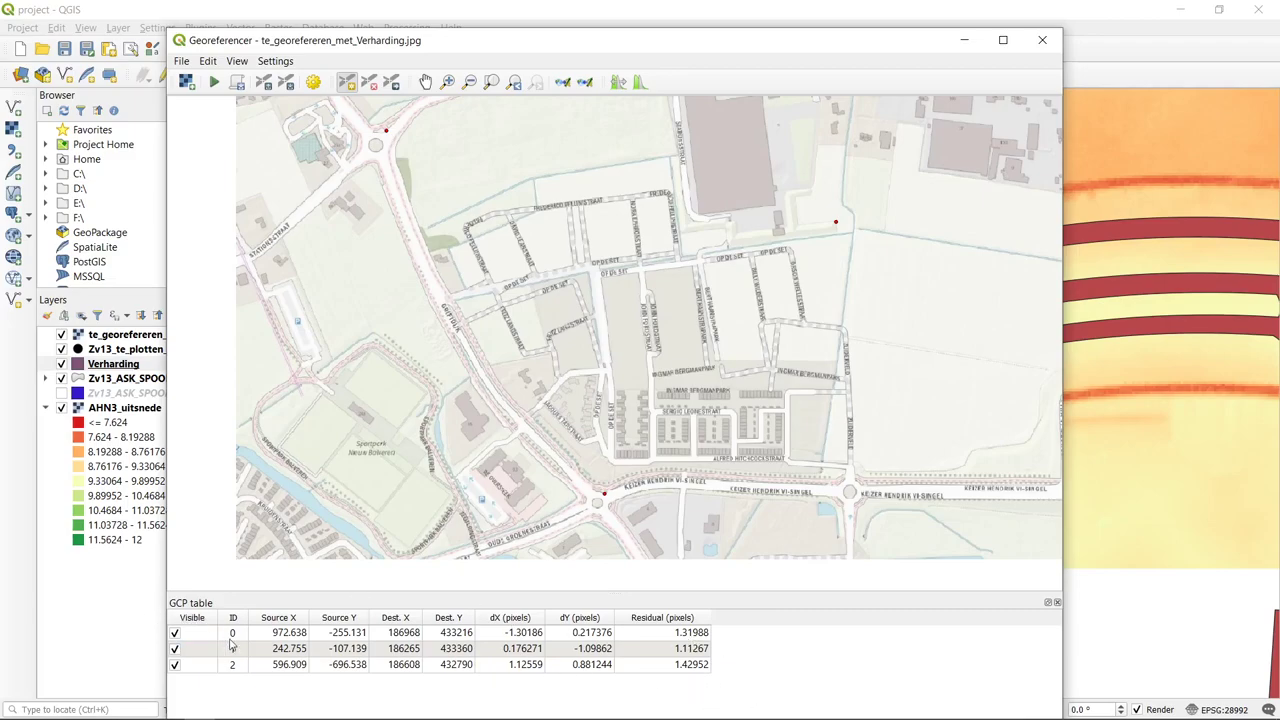
- Delete the easternmost control point, at the field corner southeast of the large building
{"action": "left_click", "coordinate": [274, 636]}
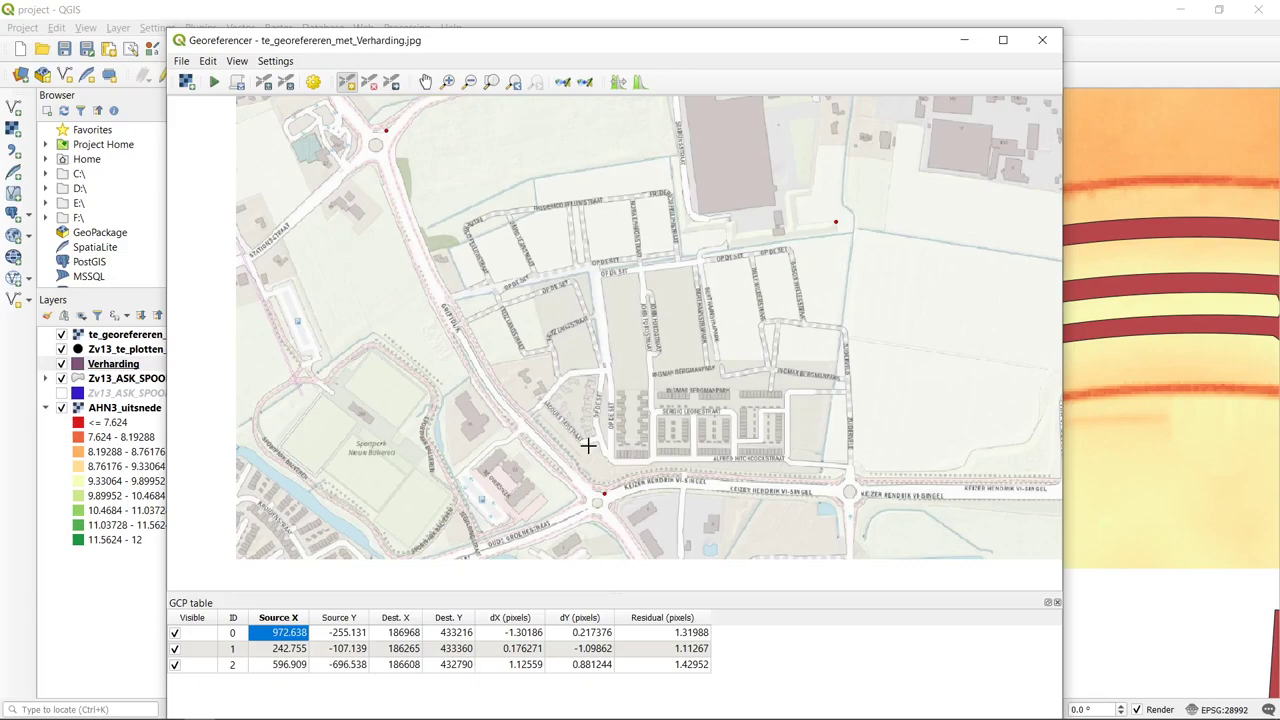
{"action": "scroll", "coordinate": [828, 218], "scroll_direction": "up", "scroll_amount": 1}
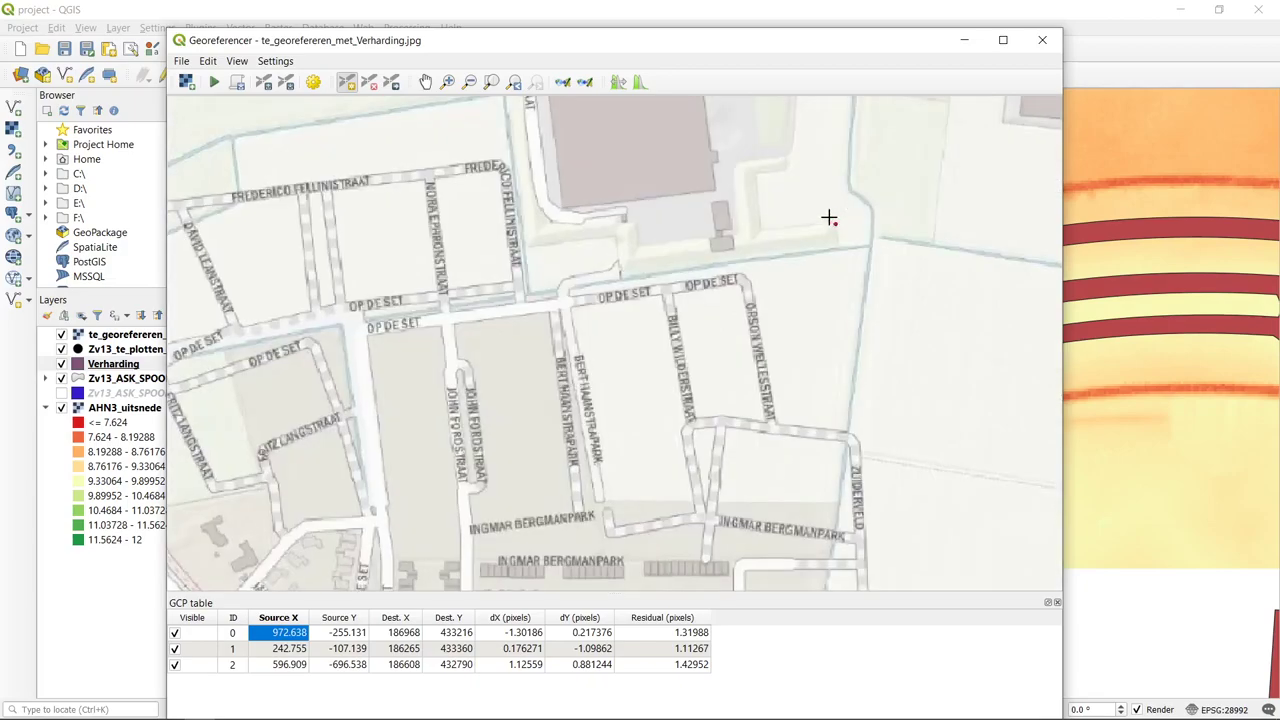
{"action": "scroll", "coordinate": [828, 218], "scroll_direction": "up", "scroll_amount": 1}
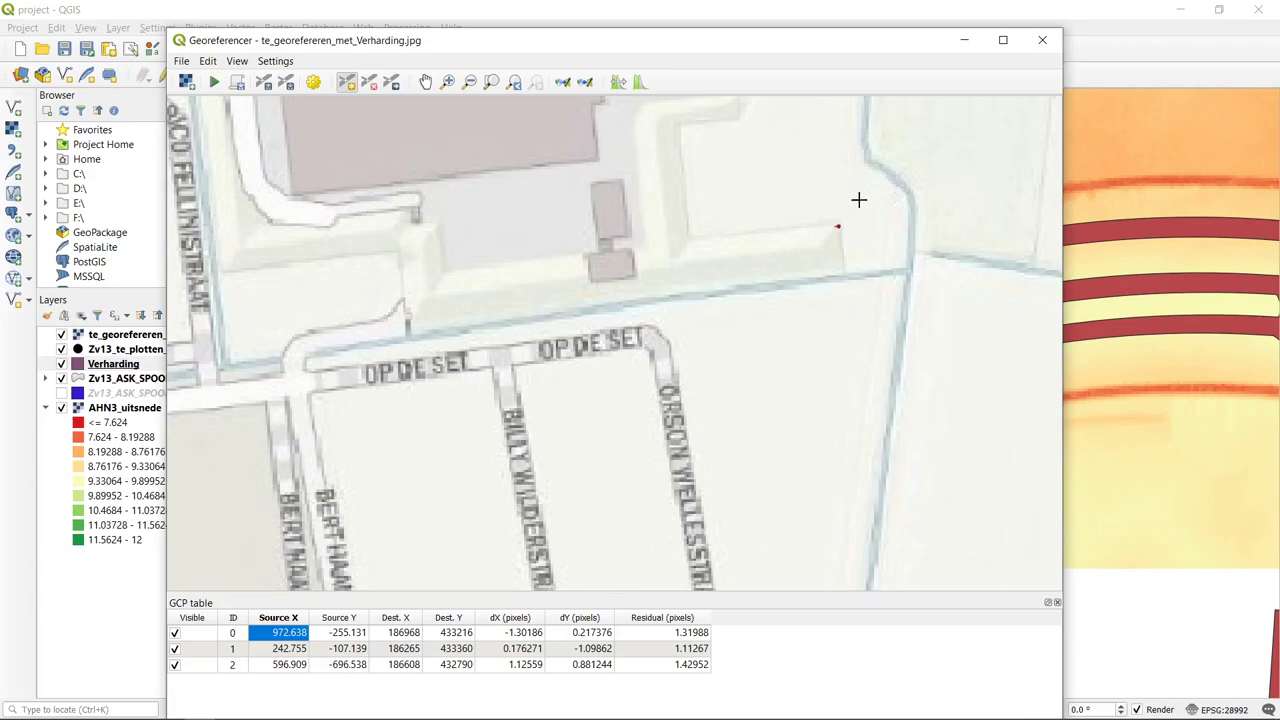
{"action": "scroll", "coordinate": [859, 200], "scroll_direction": "down", "scroll_amount": 3}
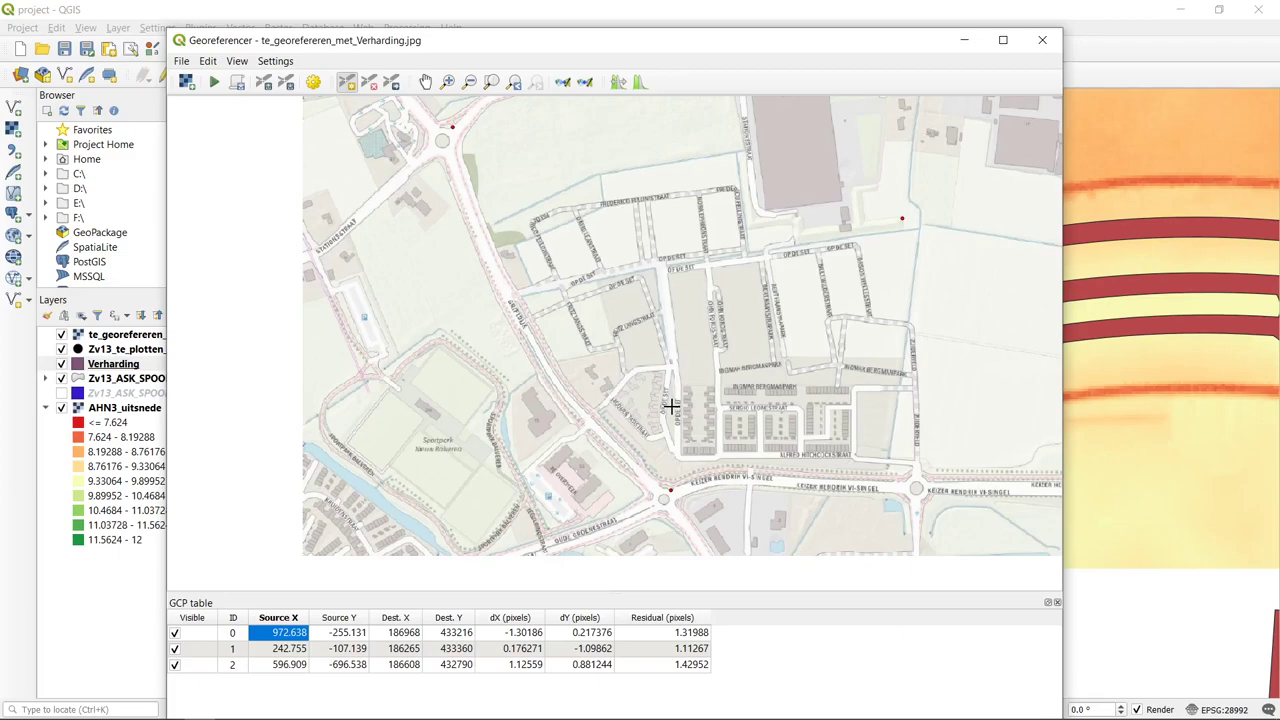
{"action": "key", "text": "Tab"}
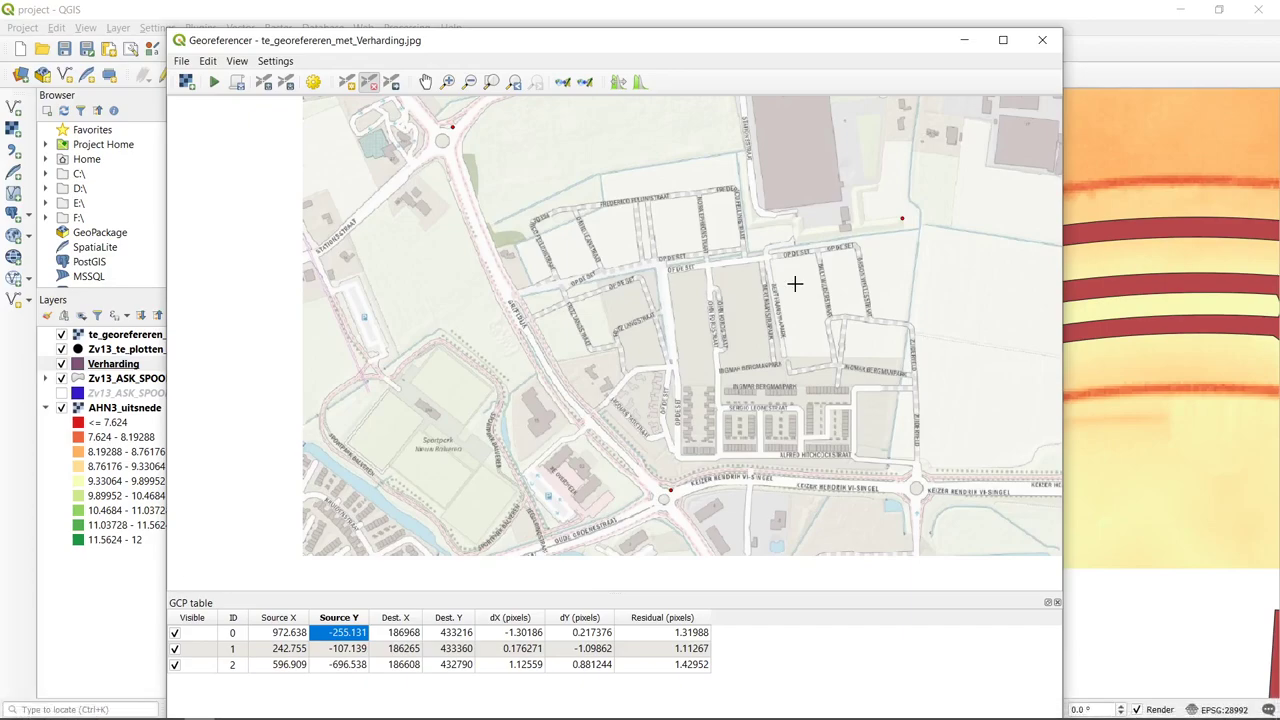
{"action": "left_click", "coordinate": [903, 217]}
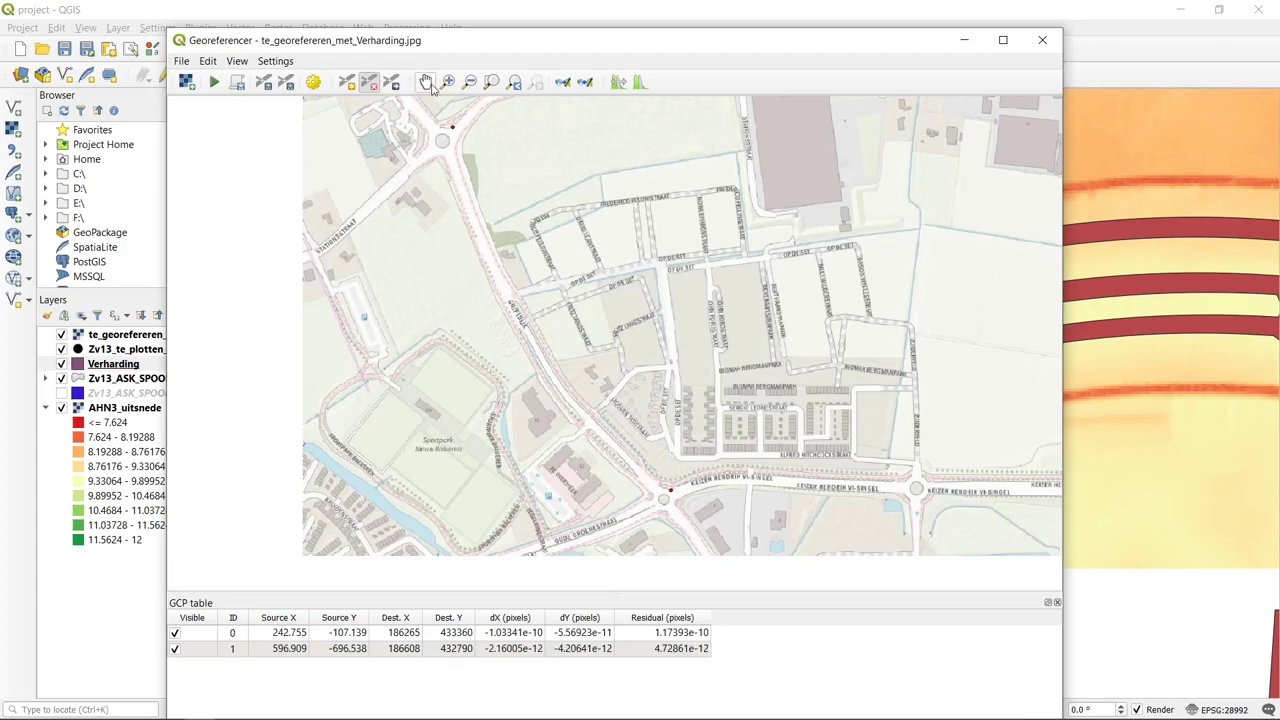
- Mark the southeast corner of the large building along Stationsstraat as a new control point, taking its coordinates from the map canvas
{"action": "left_click", "coordinate": [345, 84]}
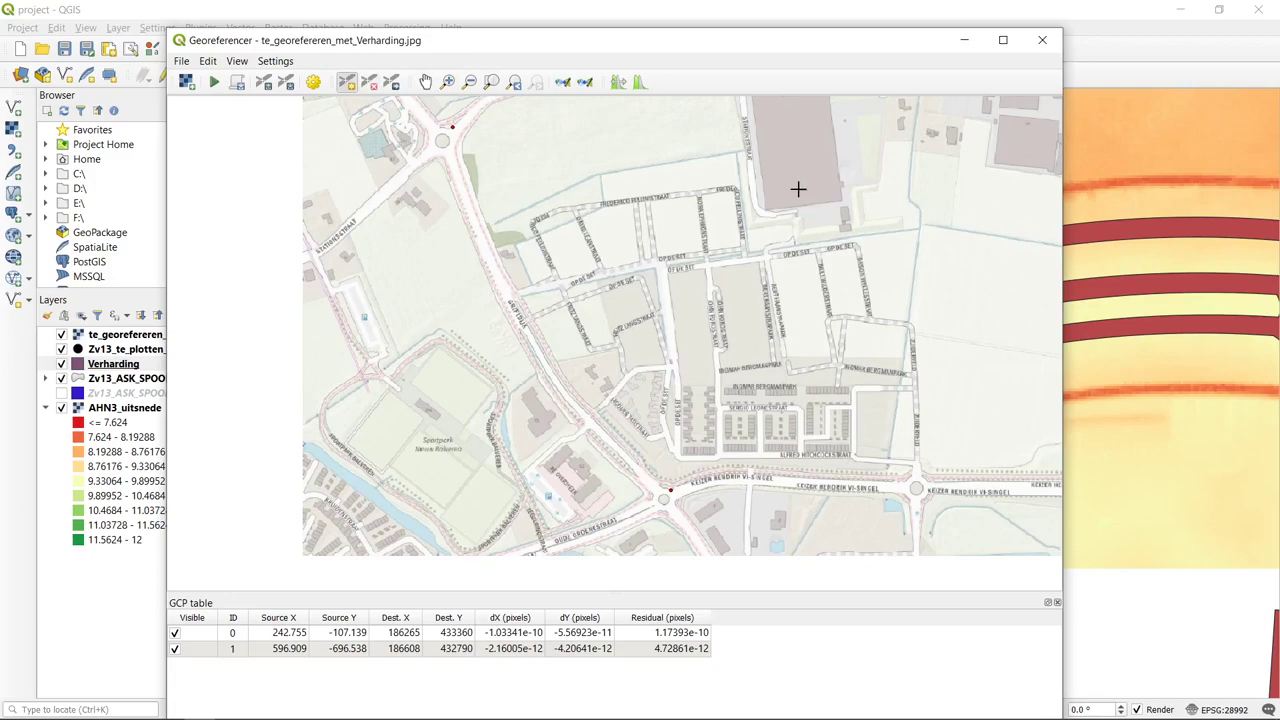
{"action": "scroll", "coordinate": [844, 204], "scroll_direction": "up", "scroll_amount": 3}
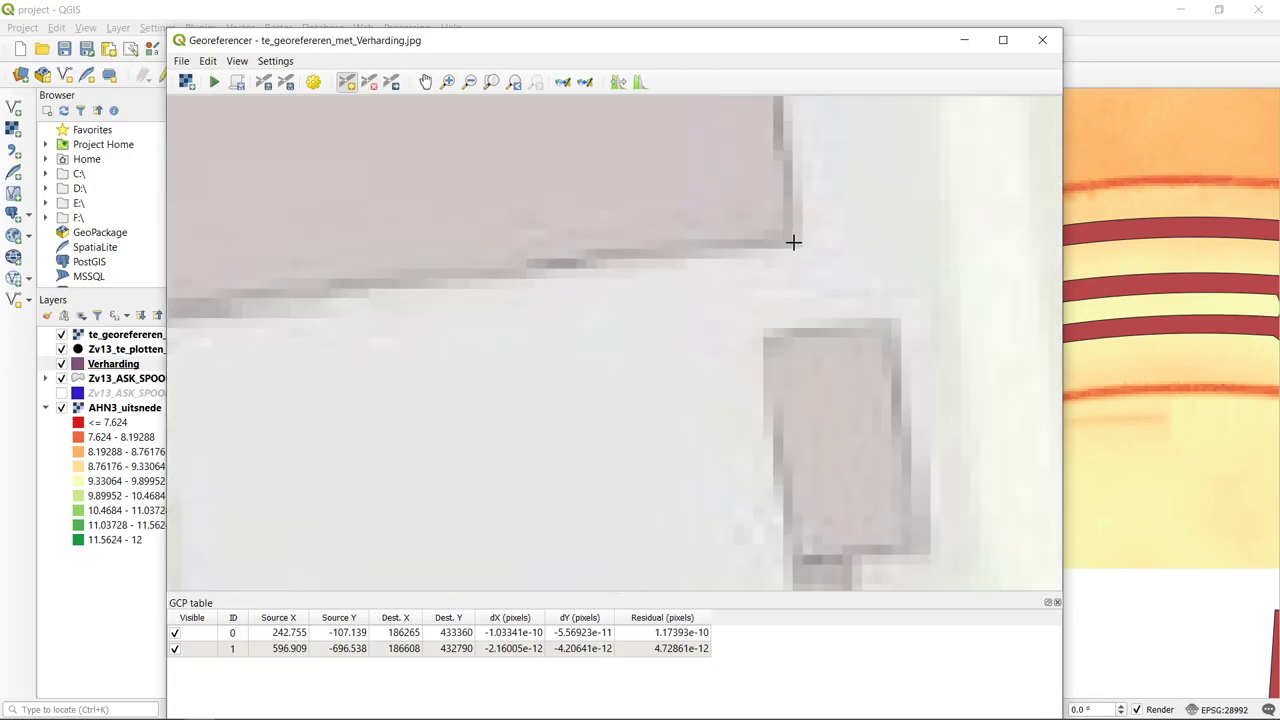
{"action": "scroll", "coordinate": [794, 240], "scroll_direction": "down", "scroll_amount": 3}
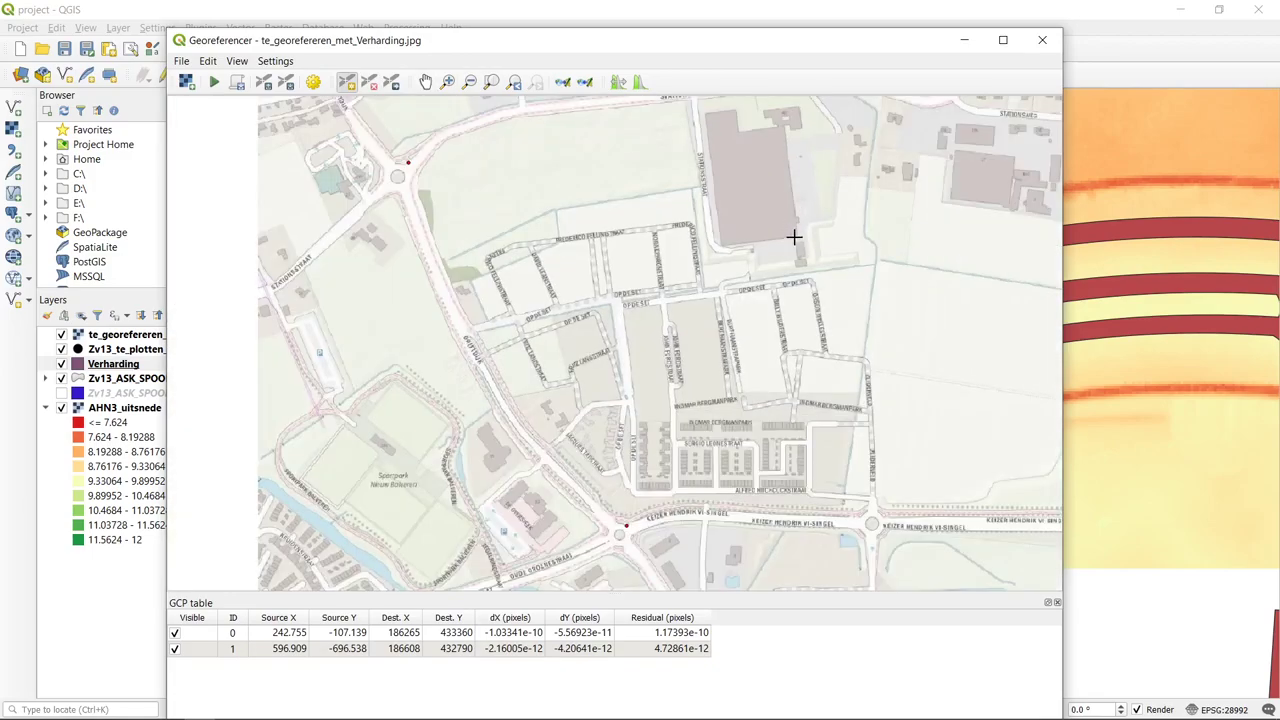
{"action": "scroll", "coordinate": [799, 232], "scroll_direction": "up", "scroll_amount": 3}
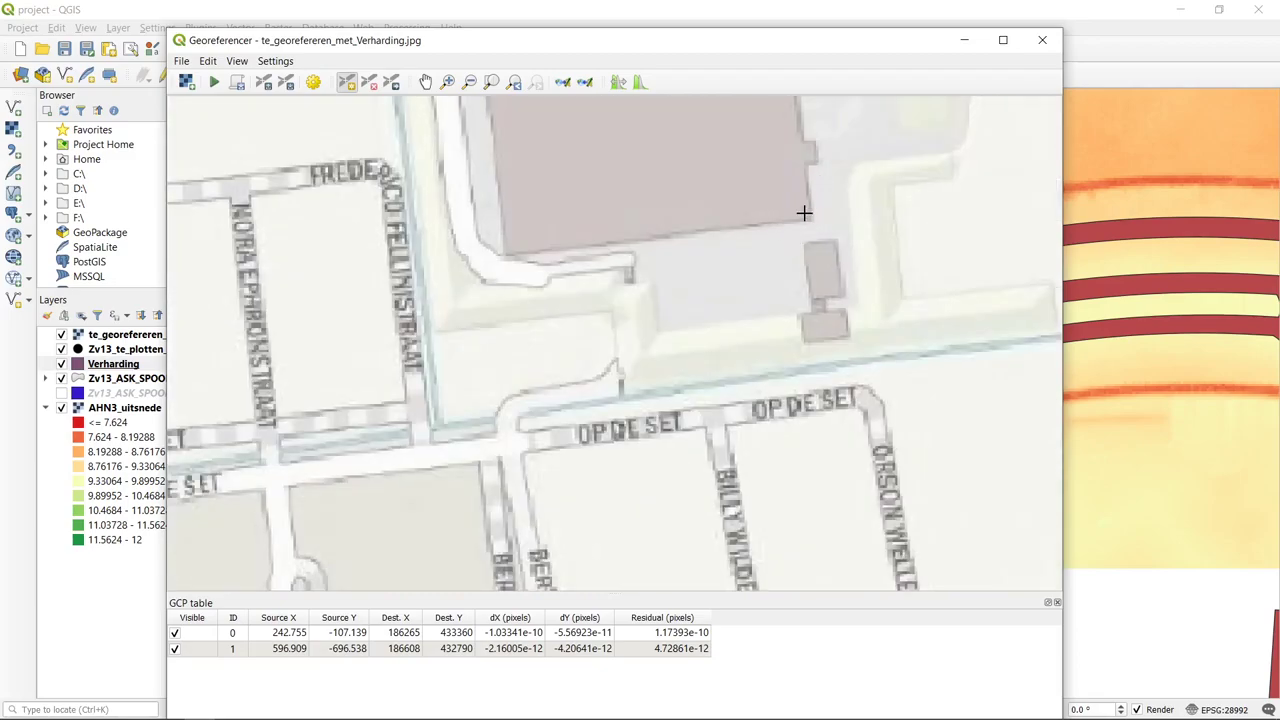
{"action": "scroll", "coordinate": [816, 220], "scroll_direction": "up", "scroll_amount": 1}
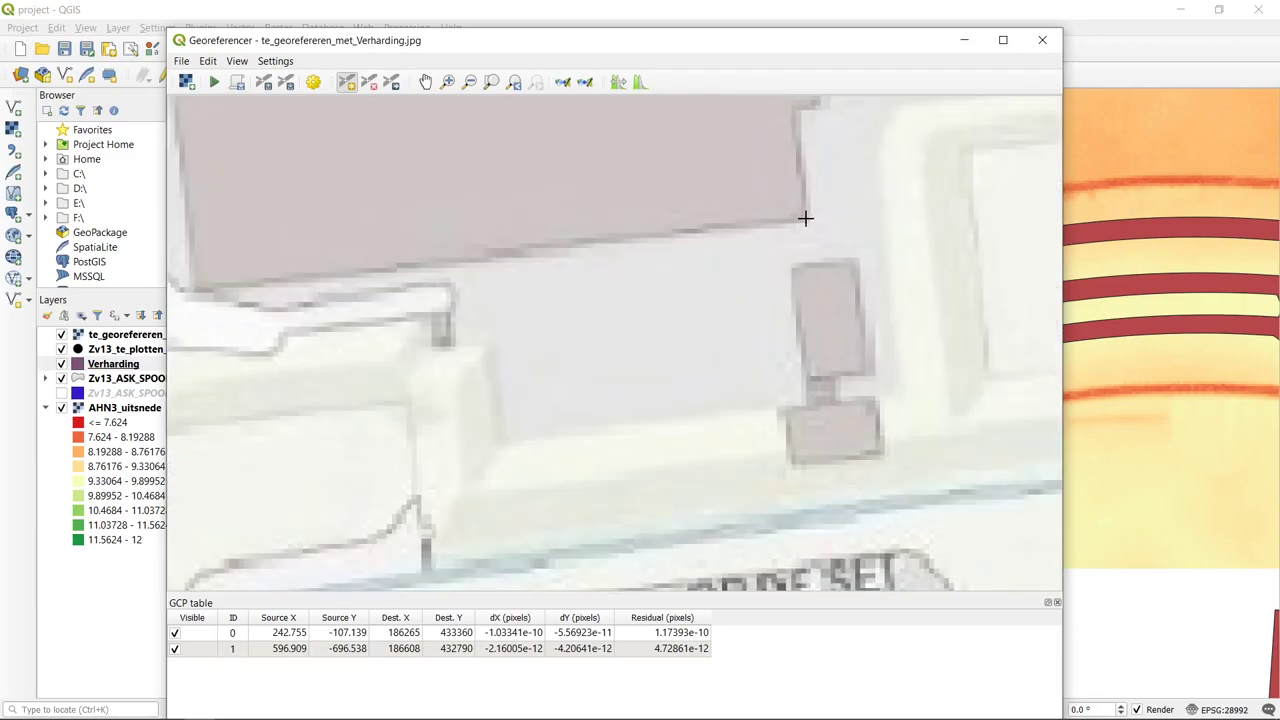
{"action": "left_click", "coordinate": [806, 218]}
{"action": "left_click", "coordinate": [738, 434]}
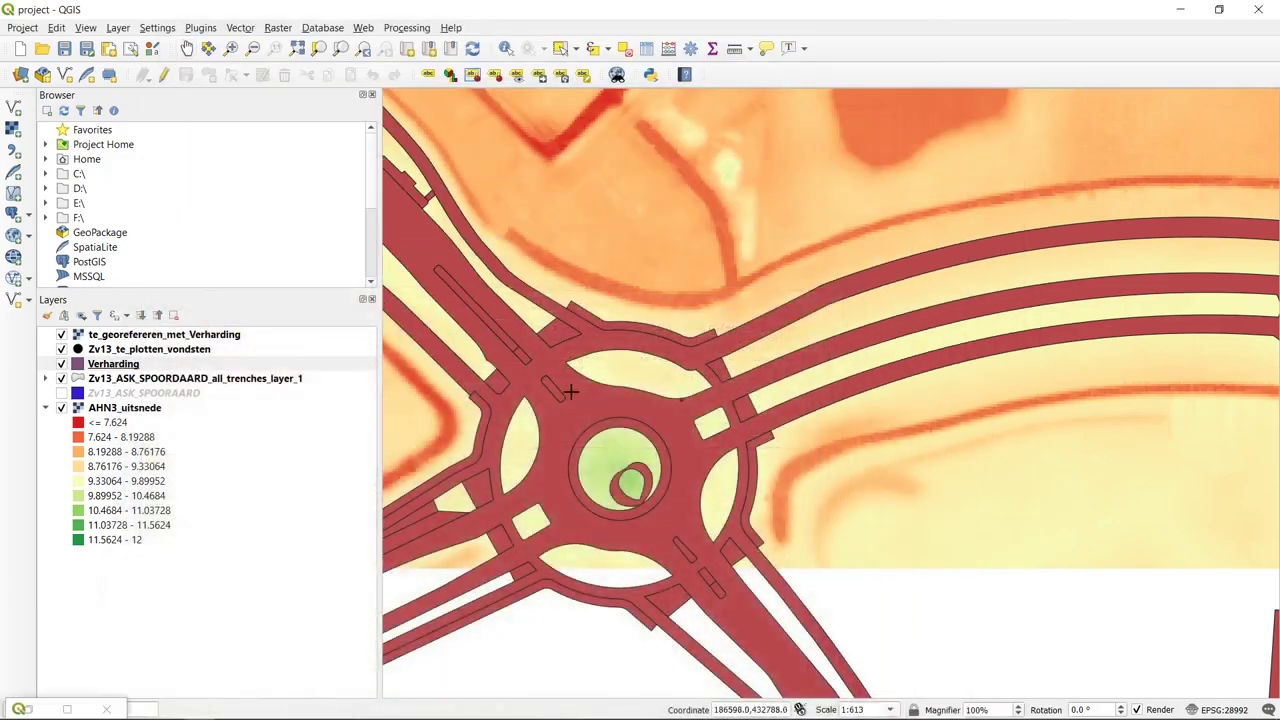
- Pick the matching building corner on the Verharding layer and add it as the replacement control point
{"action": "scroll", "coordinate": [697, 333], "scroll_direction": "down", "scroll_amount": 3}
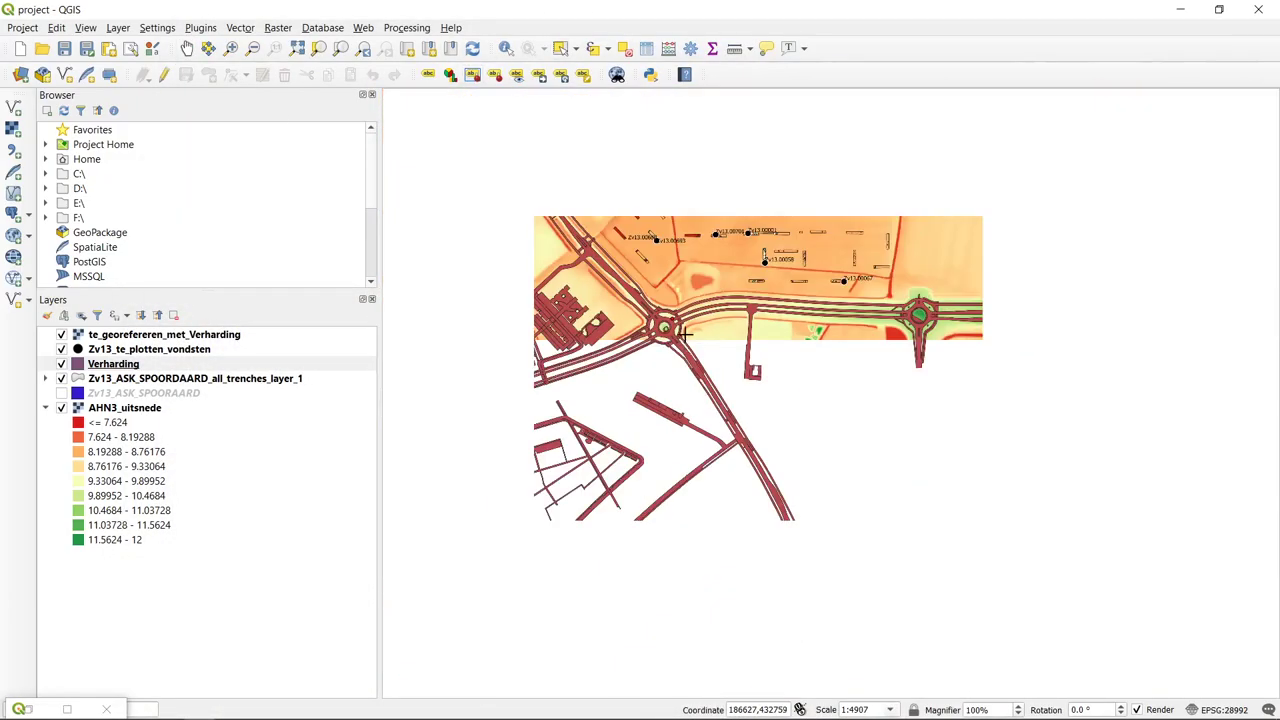
{"action": "scroll", "coordinate": [698, 331], "scroll_direction": "up", "scroll_amount": 5}
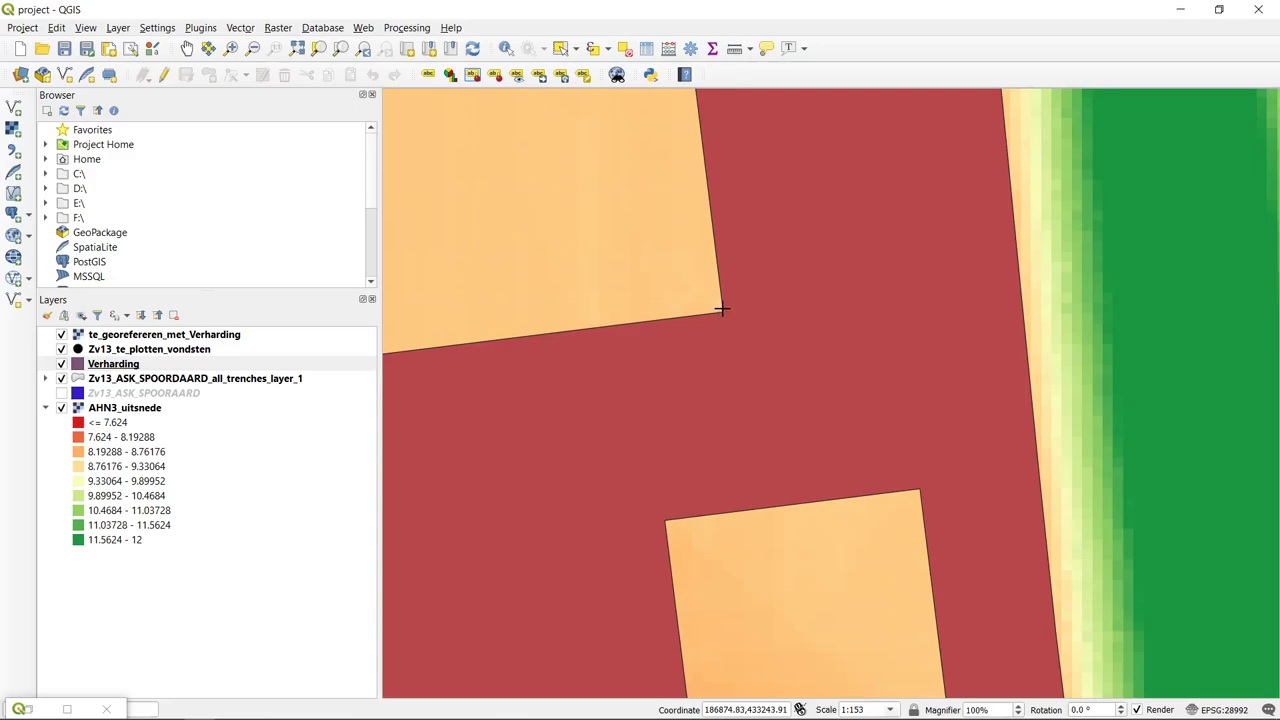
{"action": "scroll", "coordinate": [718, 308], "scroll_direction": "up", "scroll_amount": 1}
{"action": "left_click", "coordinate": [722, 316]}
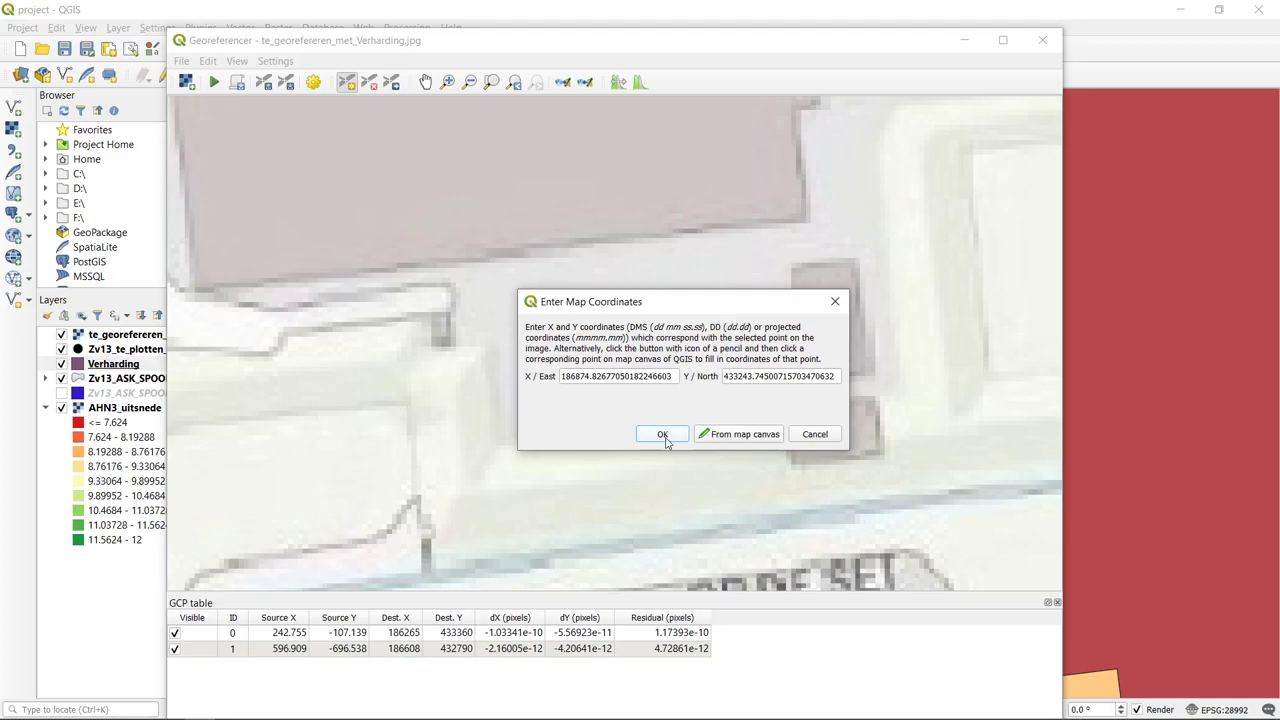
{"action": "left_click", "coordinate": [662, 436]}
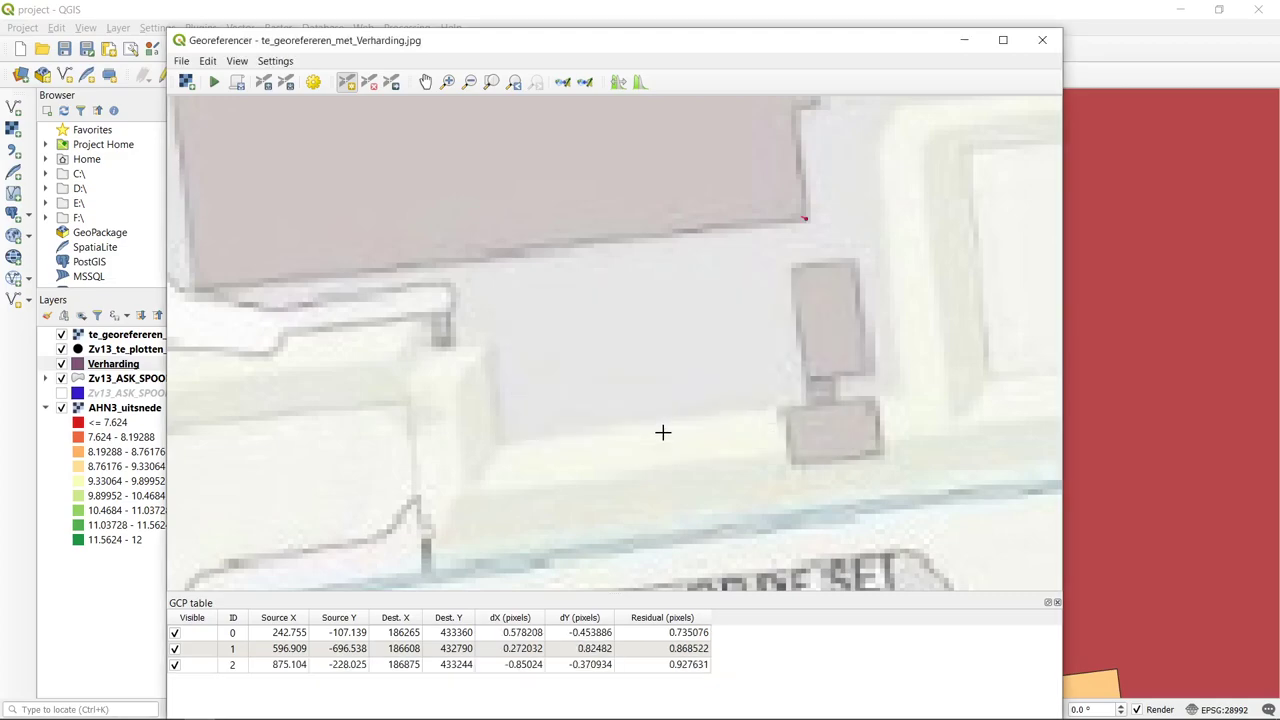
- Review the residual of each control point in the GCP table and the points' positions on the full scanned map
{"action": "left_click", "coordinate": [660, 634]}
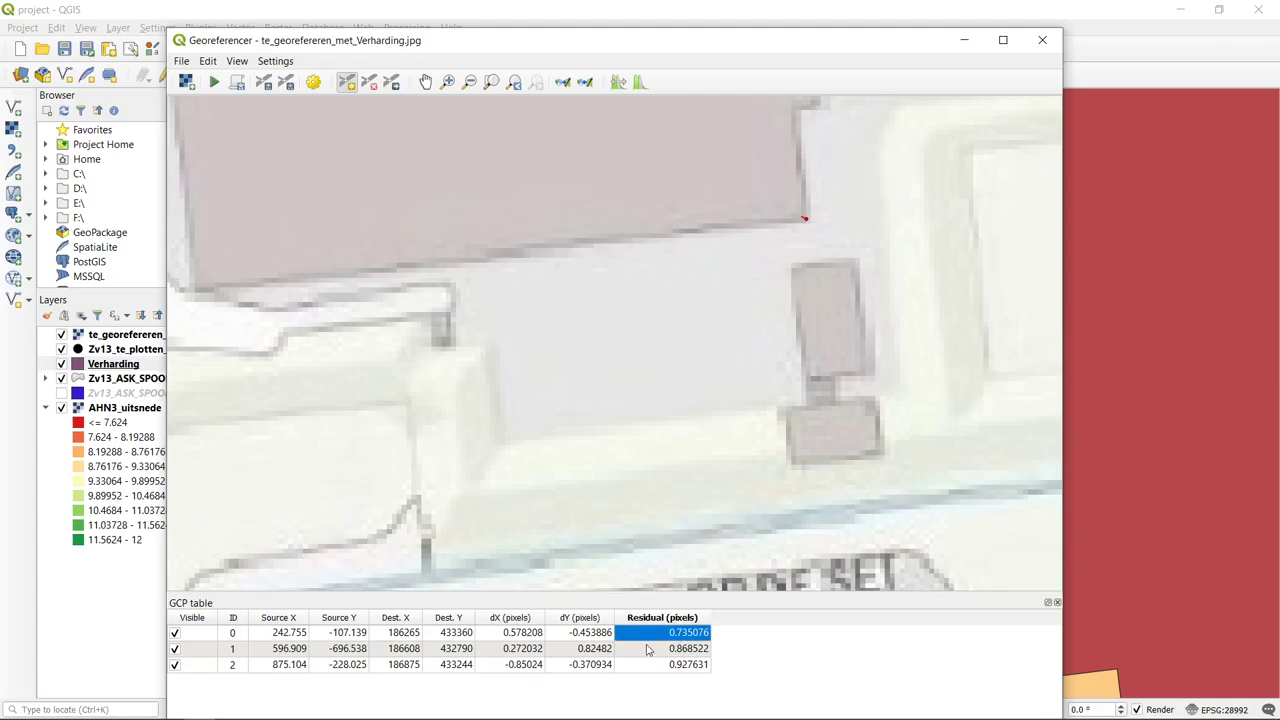
{"action": "left_click", "coordinate": [650, 649]}
{"action": "left_click", "coordinate": [645, 664]}
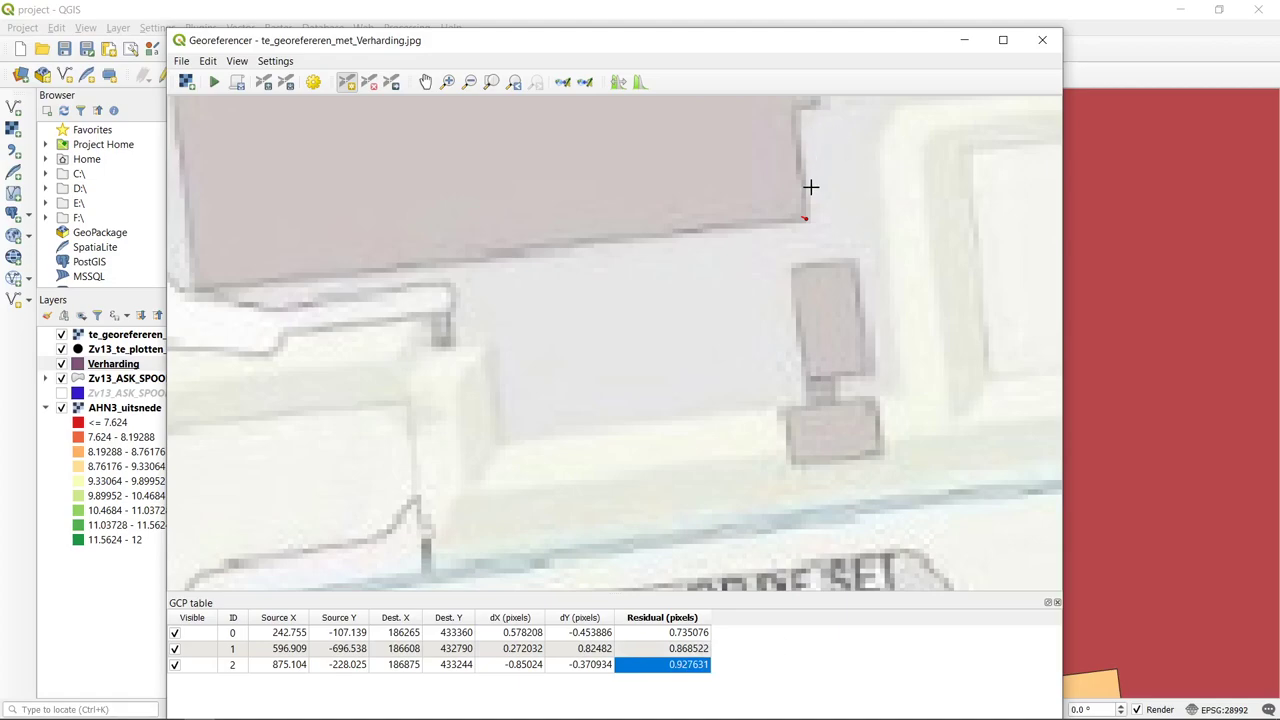
{"action": "scroll", "coordinate": [800, 195], "scroll_direction": "down", "scroll_amount": 1}
{"action": "scroll", "coordinate": [863, 209], "scroll_direction": "down", "scroll_amount": 1}
{"action": "scroll", "coordinate": [660, 258], "scroll_direction": "down", "scroll_amount": 3}
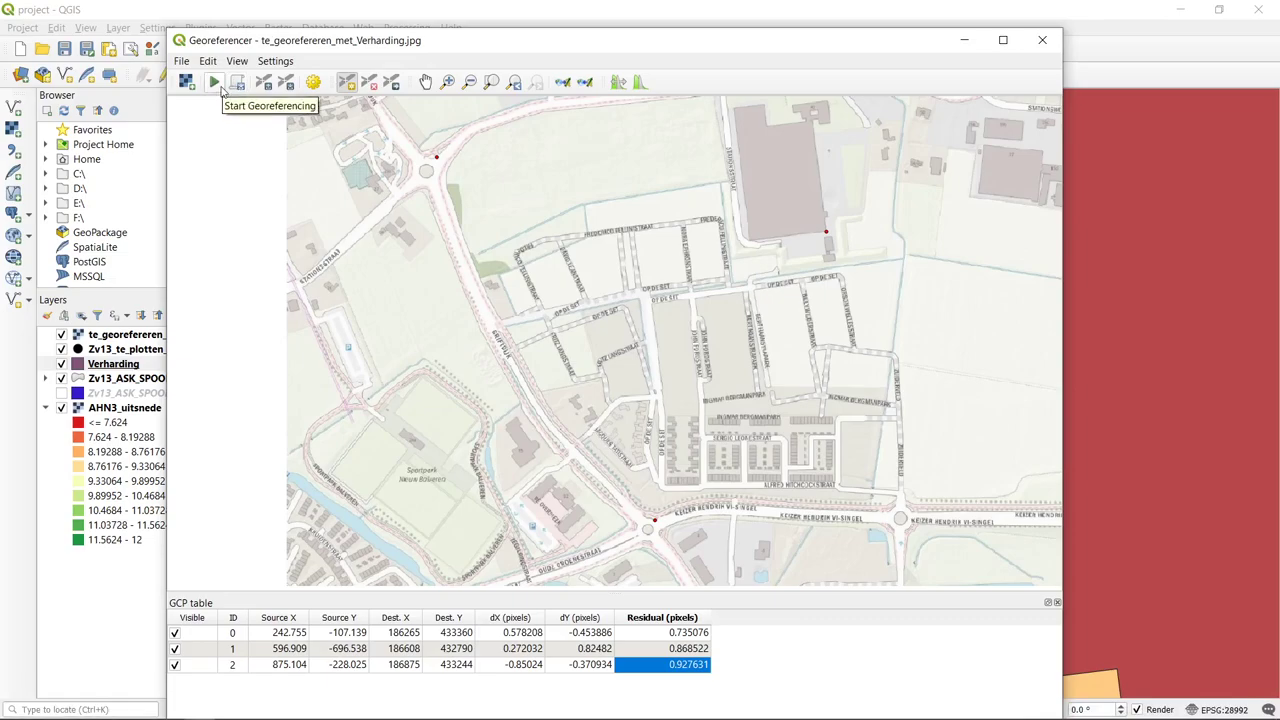
- Run the georeferencing and move the Georeferencer window aside to expose the resulting raster on the main map canvas
{"action": "left_click", "coordinate": [214, 82]}
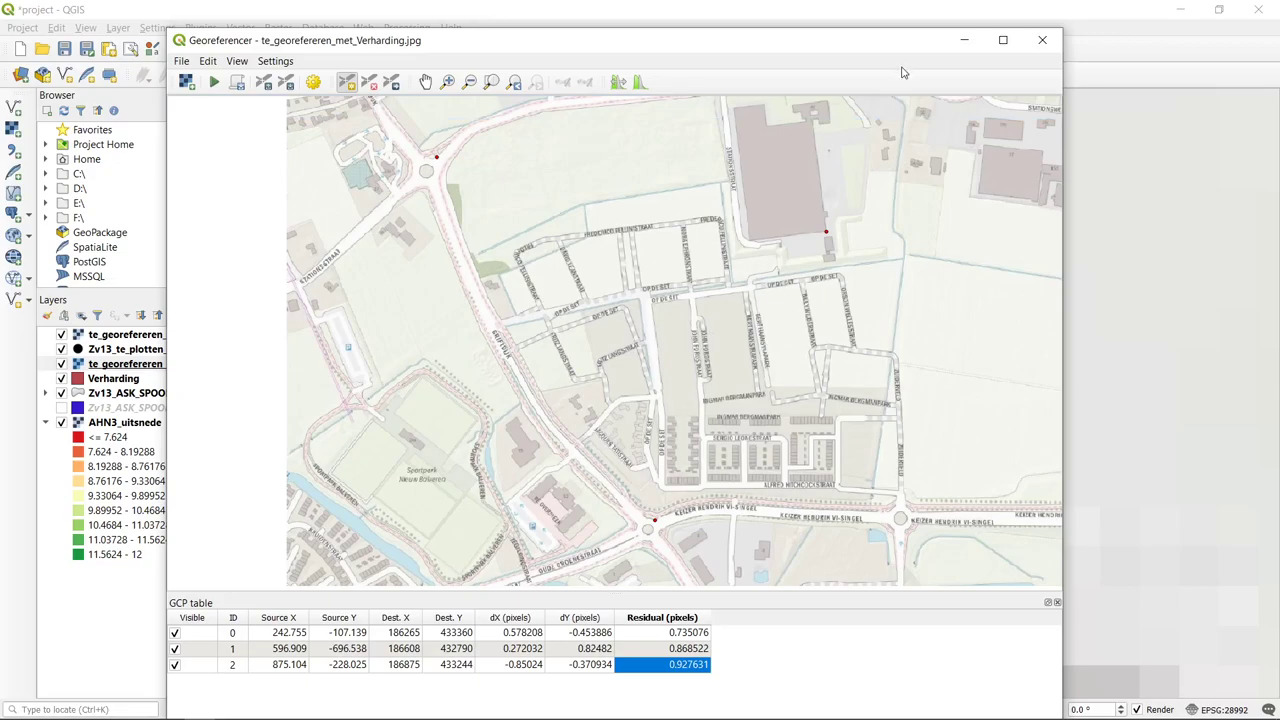
{"action": "left_click_drag", "start_coordinate": [877, 45], "coordinate": [700, 343]}
{"action": "scroll", "coordinate": [880, 210], "scroll_direction": "down", "scroll_amount": 5}
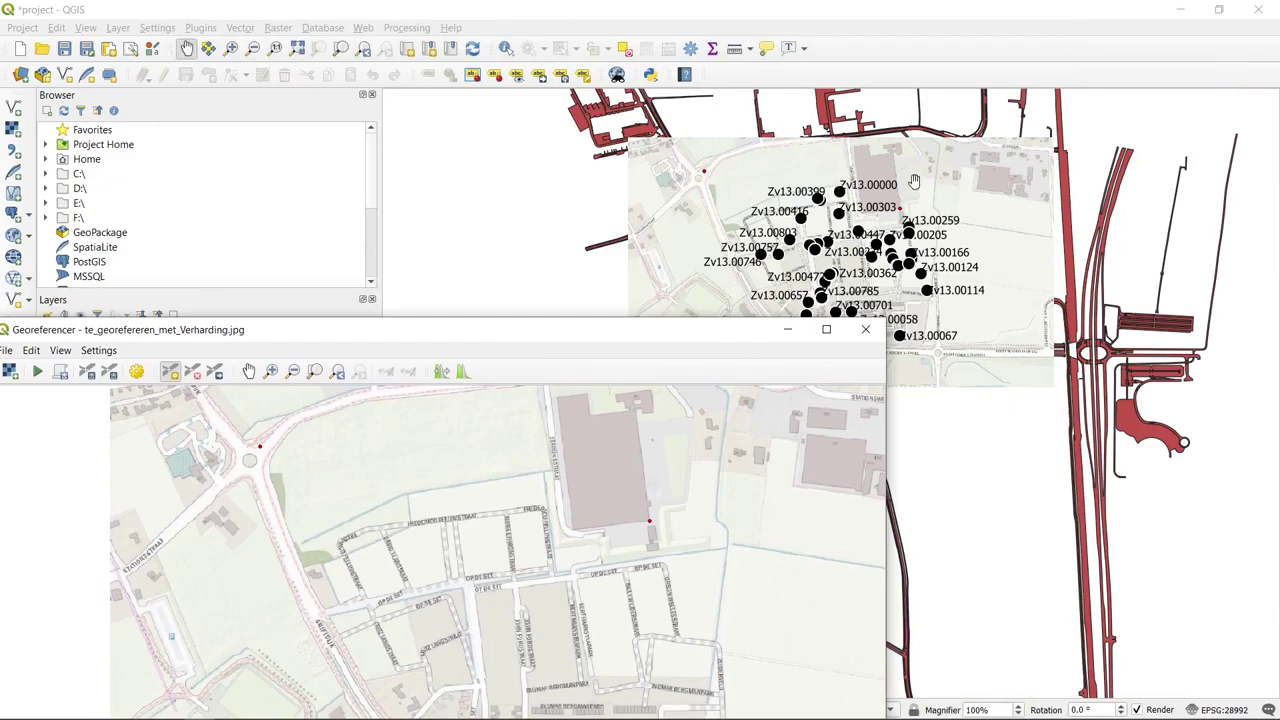
- Check how the georeferenced map's roads connect to the Verharding layer along the eastern and southern edges
{"action": "left_click_drag", "start_coordinate": [908, 177], "coordinate": [836, 151]}
{"action": "left_click_drag", "start_coordinate": [750, 175], "coordinate": [750, 90]}
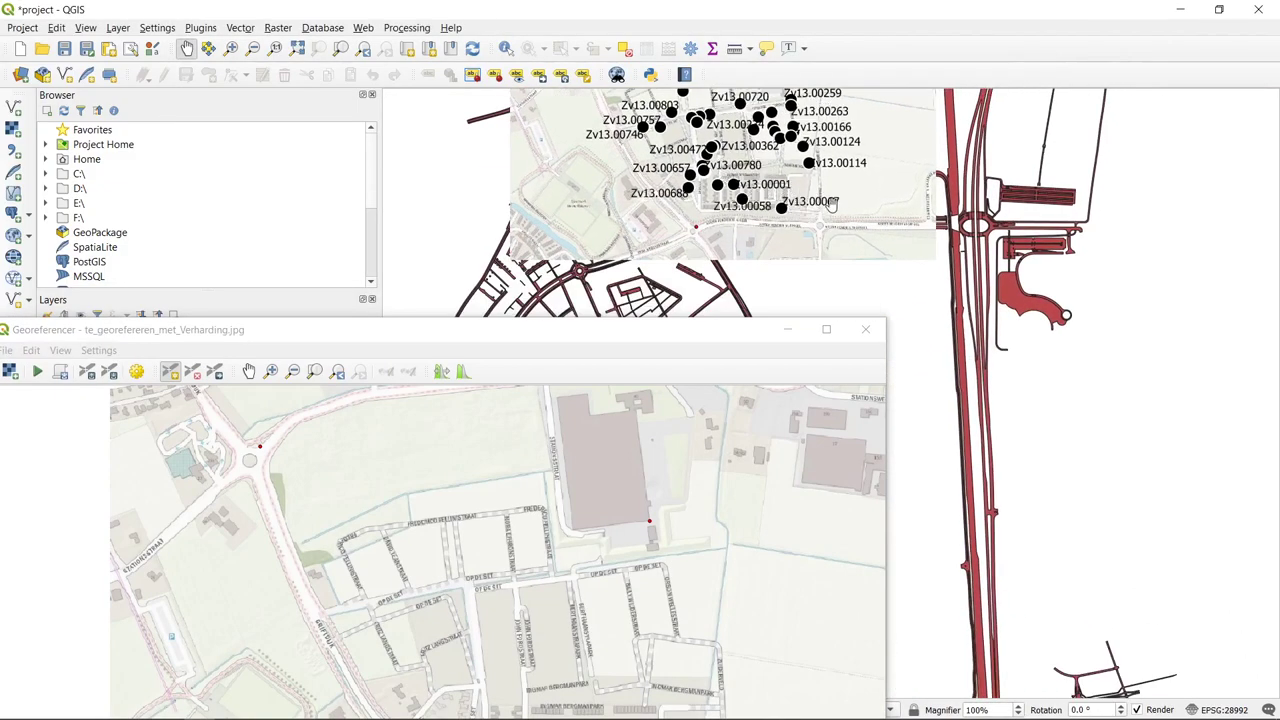
{"action": "left_click_drag", "start_coordinate": [1059, 243], "coordinate": [894, 229]}
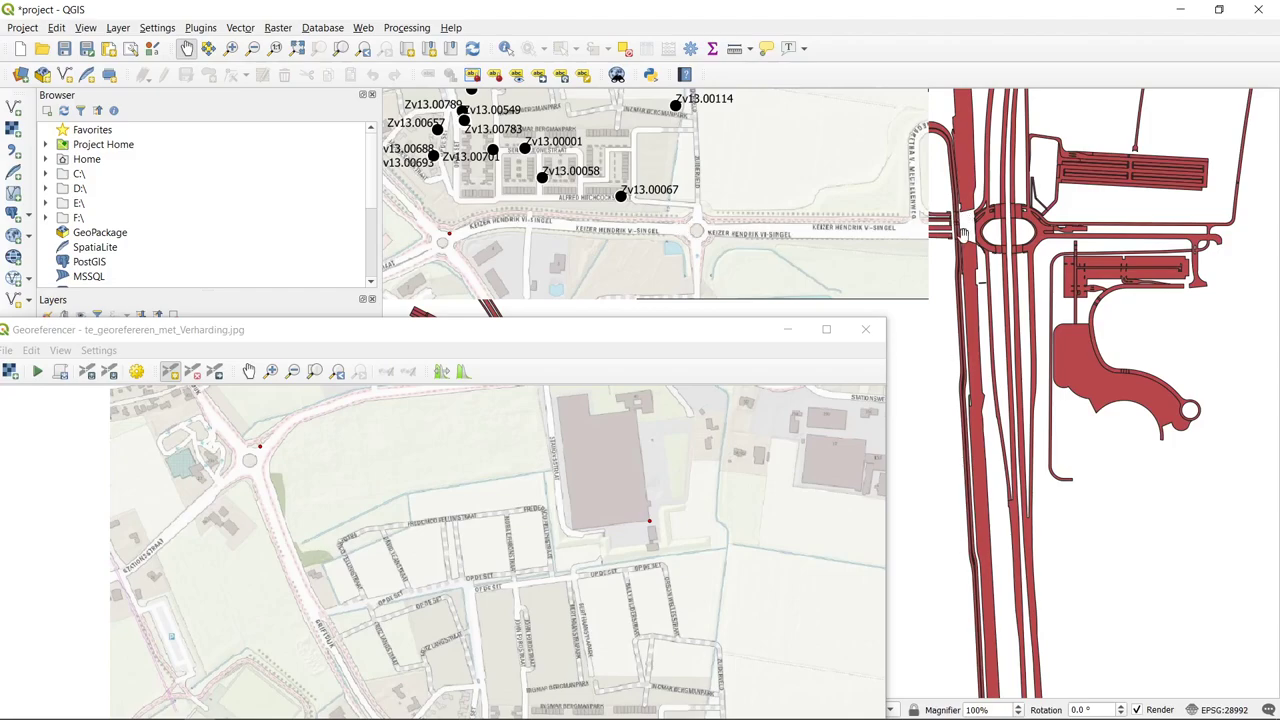
{"action": "left_click_drag", "start_coordinate": [768, 143], "coordinate": [943, 80]}
{"action": "scroll", "coordinate": [862, 163], "scroll_direction": "down", "scroll_amount": 1}
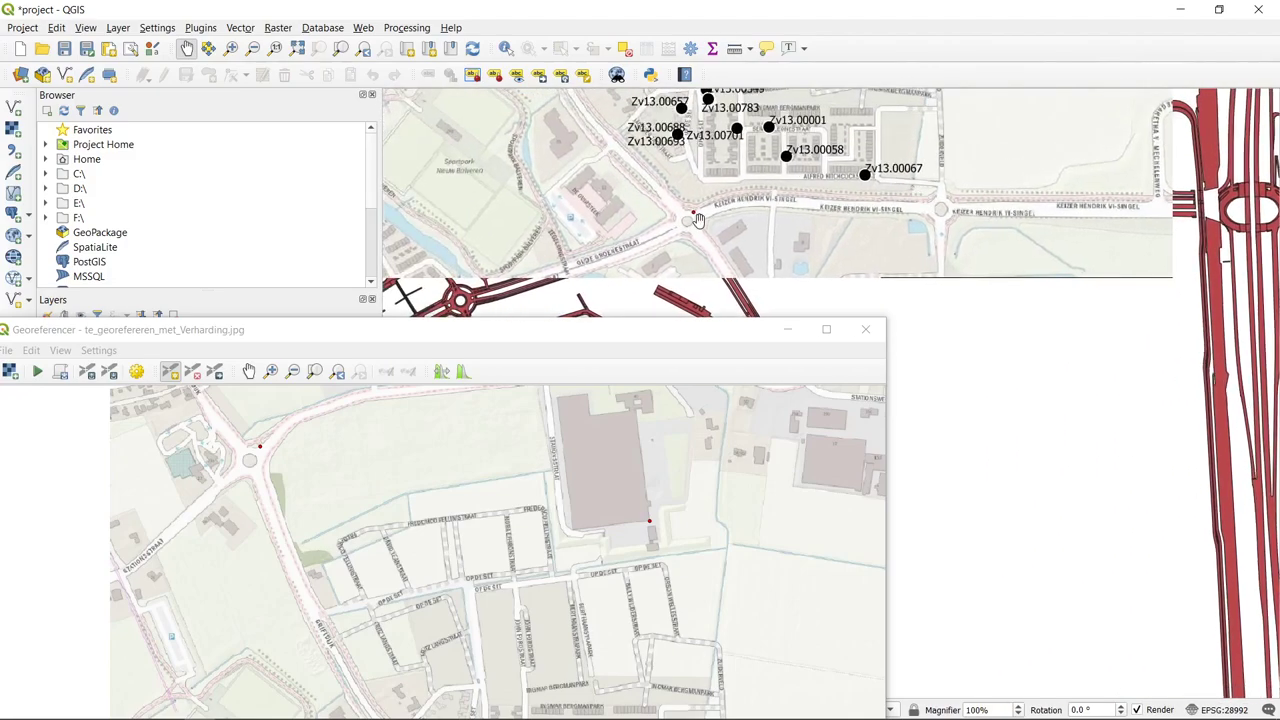
{"action": "scroll", "coordinate": [759, 159], "scroll_direction": "up", "scroll_amount": 1}
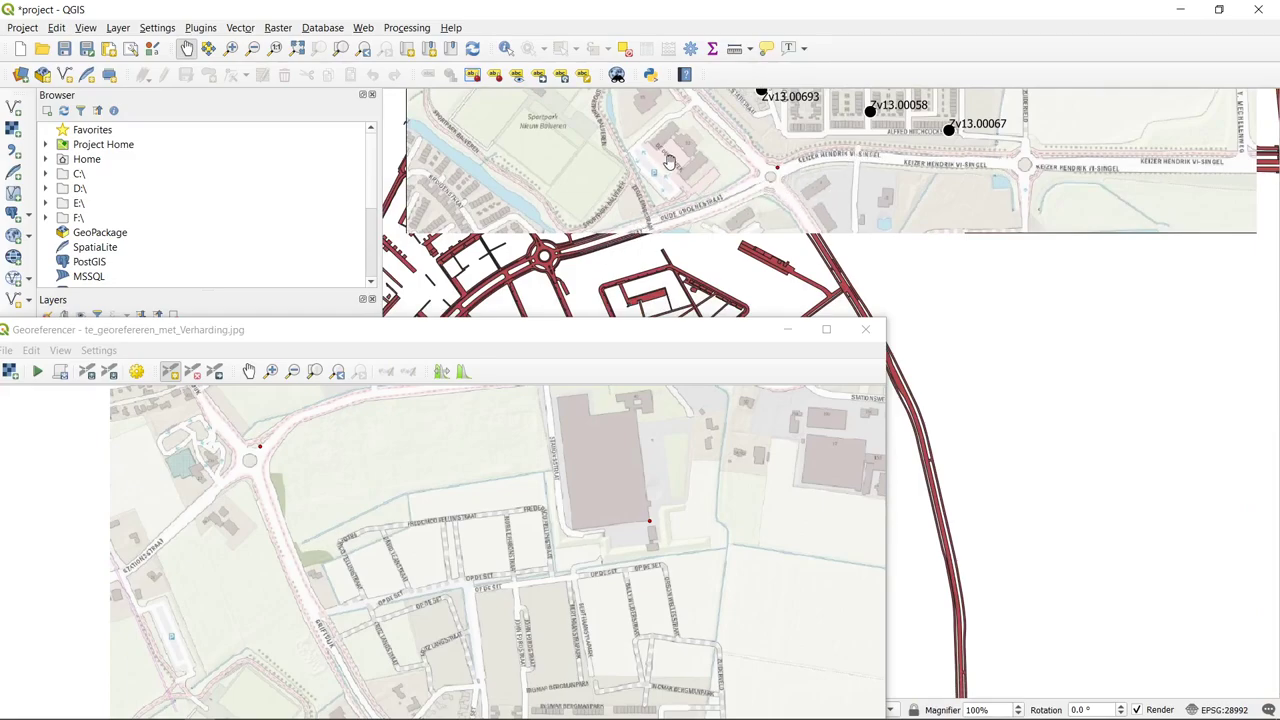
{"action": "left_click_drag", "start_coordinate": [650, 162], "coordinate": [703, 185]}
{"action": "scroll", "coordinate": [701, 183], "scroll_direction": "up", "scroll_amount": 5}
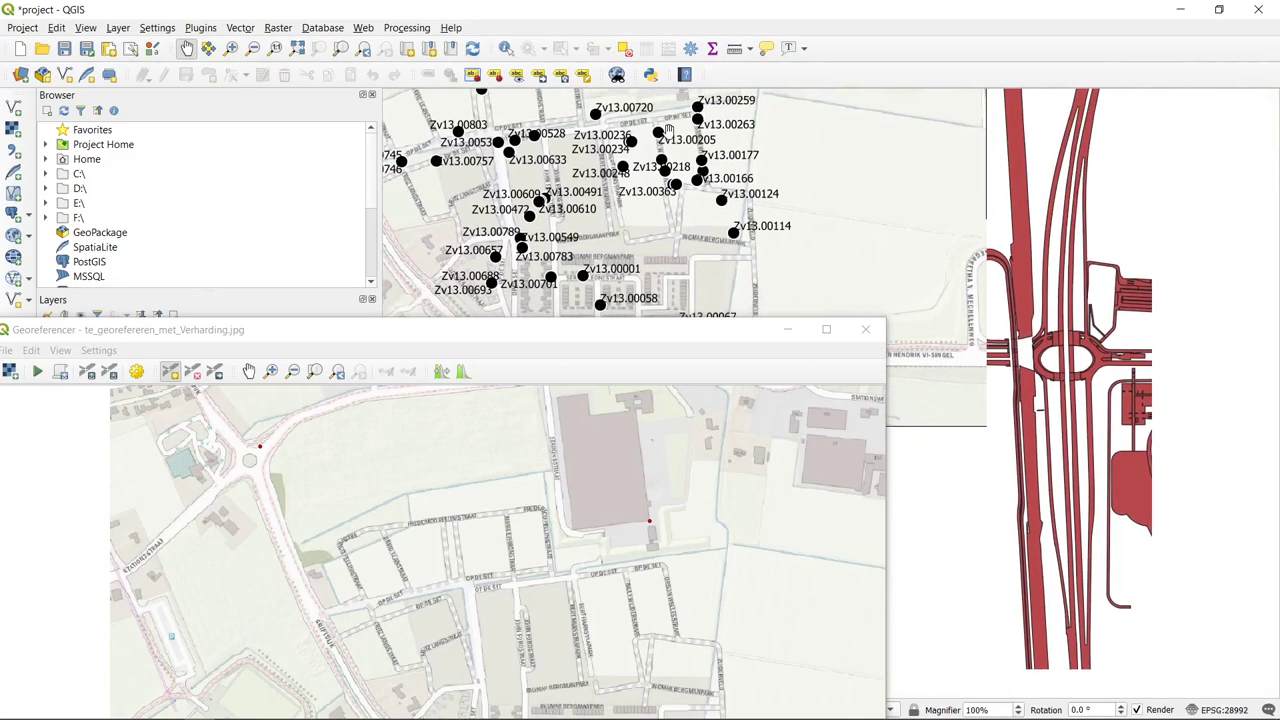
- Inspect the northern edge of the georeferenced map and the position of the Zv13 find points among its streets
{"action": "left_click_drag", "start_coordinate": [810, 222], "coordinate": [1268, 443]}
{"action": "scroll", "coordinate": [1003, 149], "scroll_direction": "up", "scroll_amount": 2}
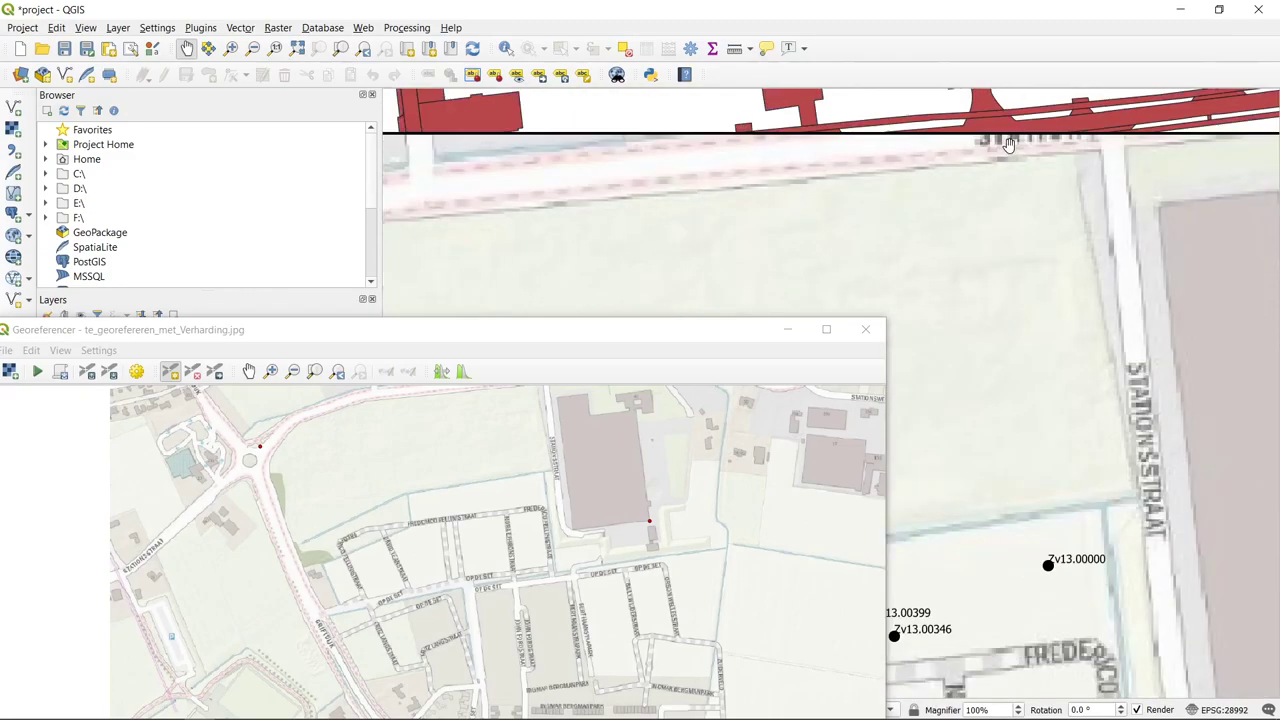
{"action": "scroll", "coordinate": [505, 159], "scroll_direction": "down", "scroll_amount": 3}
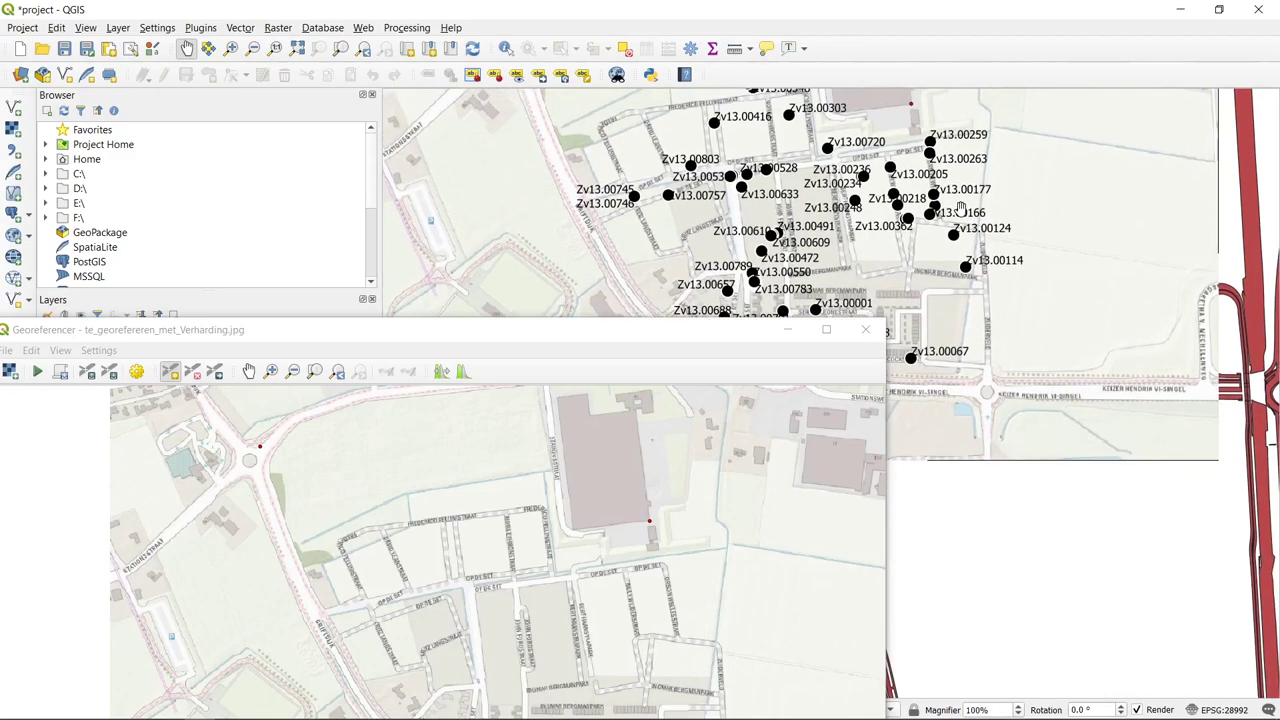
{"action": "scroll", "coordinate": [848, 201], "scroll_direction": "up", "scroll_amount": 1}
{"action": "left_click_drag", "start_coordinate": [900, 188], "coordinate": [998, 326]}
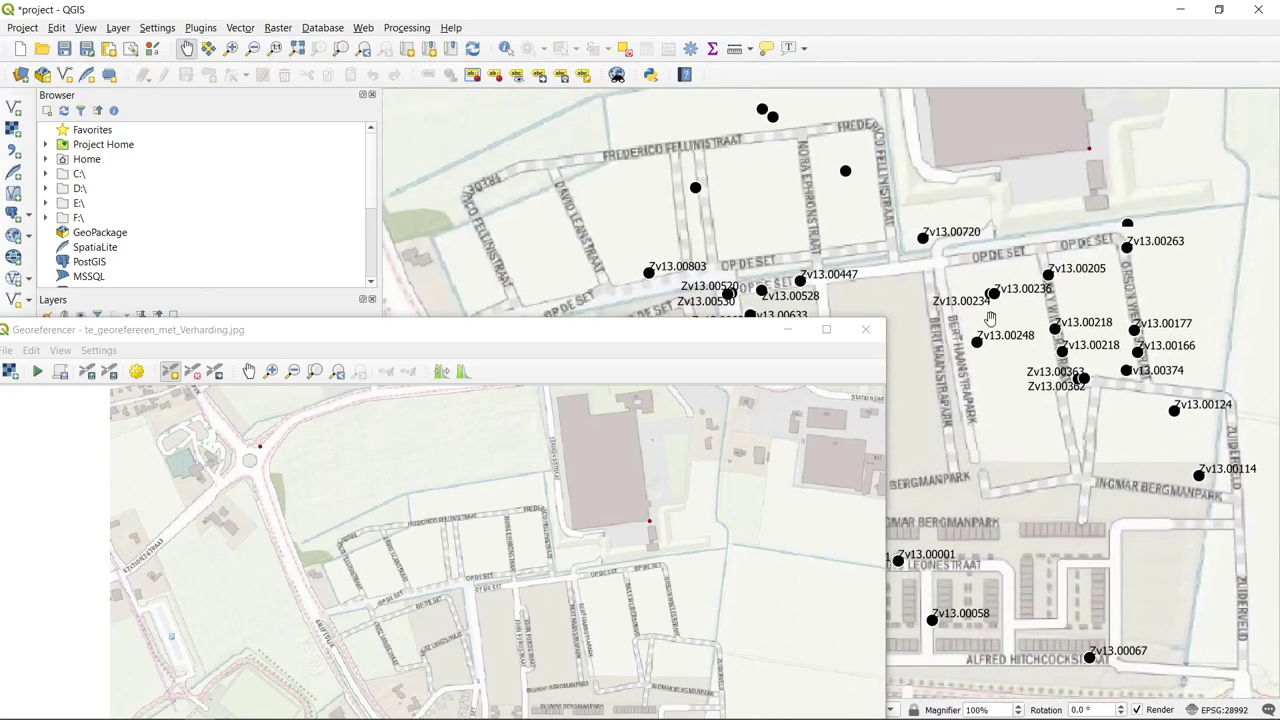
{"action": "scroll", "coordinate": [997, 289], "scroll_direction": "down", "scroll_amount": 1}
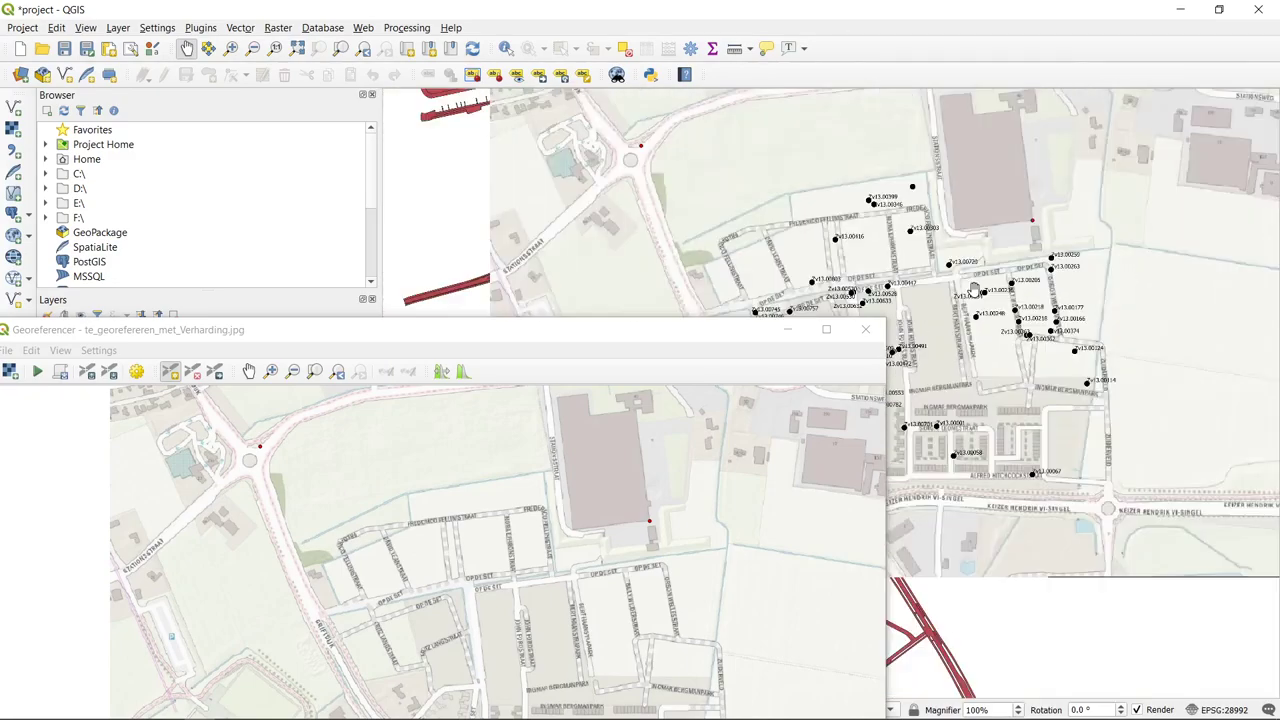
{"action": "left_click_drag", "start_coordinate": [1083, 404], "coordinate": [833, 229]}
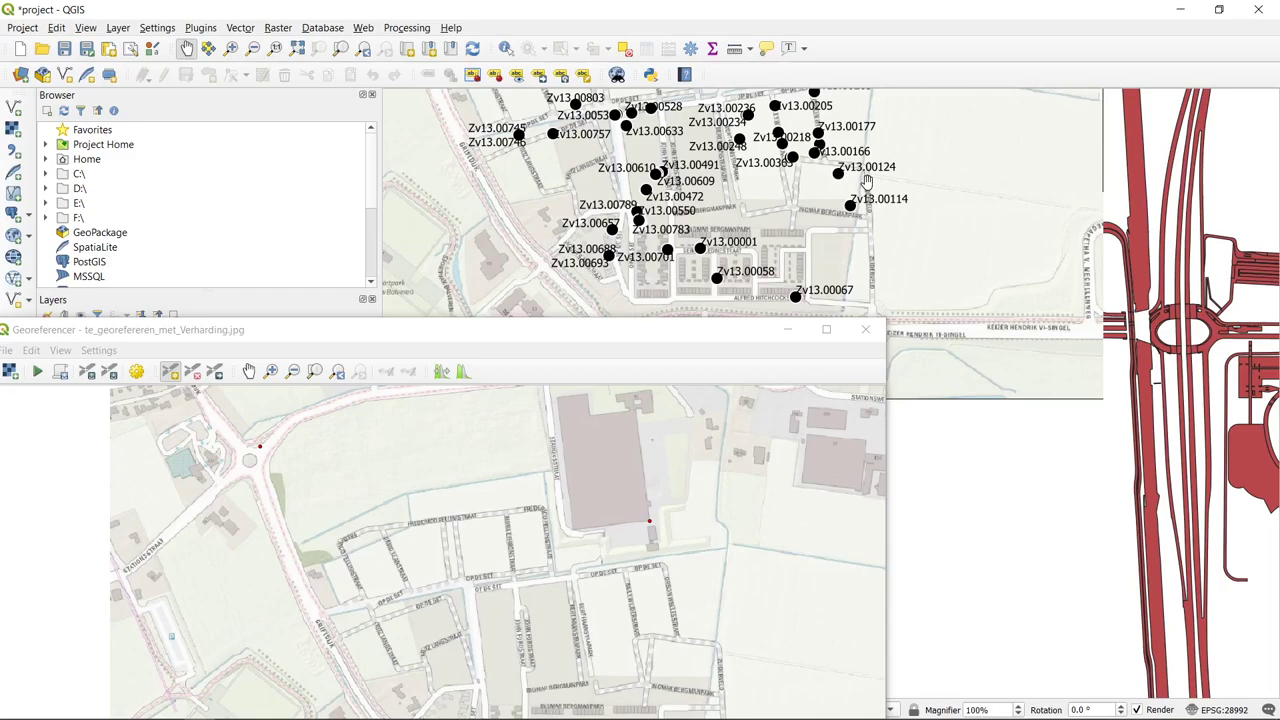
{"action": "scroll", "coordinate": [791, 270], "scroll_direction": "up", "scroll_amount": 1}
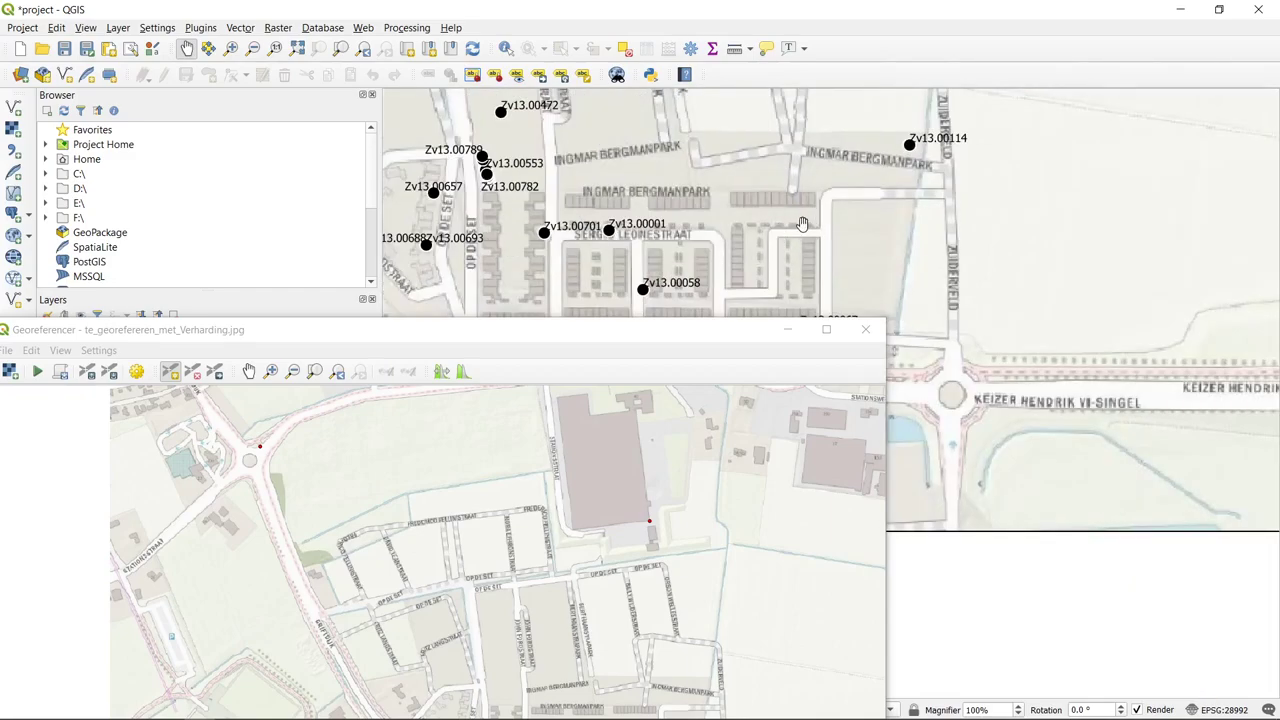
- Inspect the Zv13 find points against the streets and the southern part of the georeferenced map
{"action": "scroll", "coordinate": [802, 224], "scroll_direction": "down", "scroll_amount": 1}
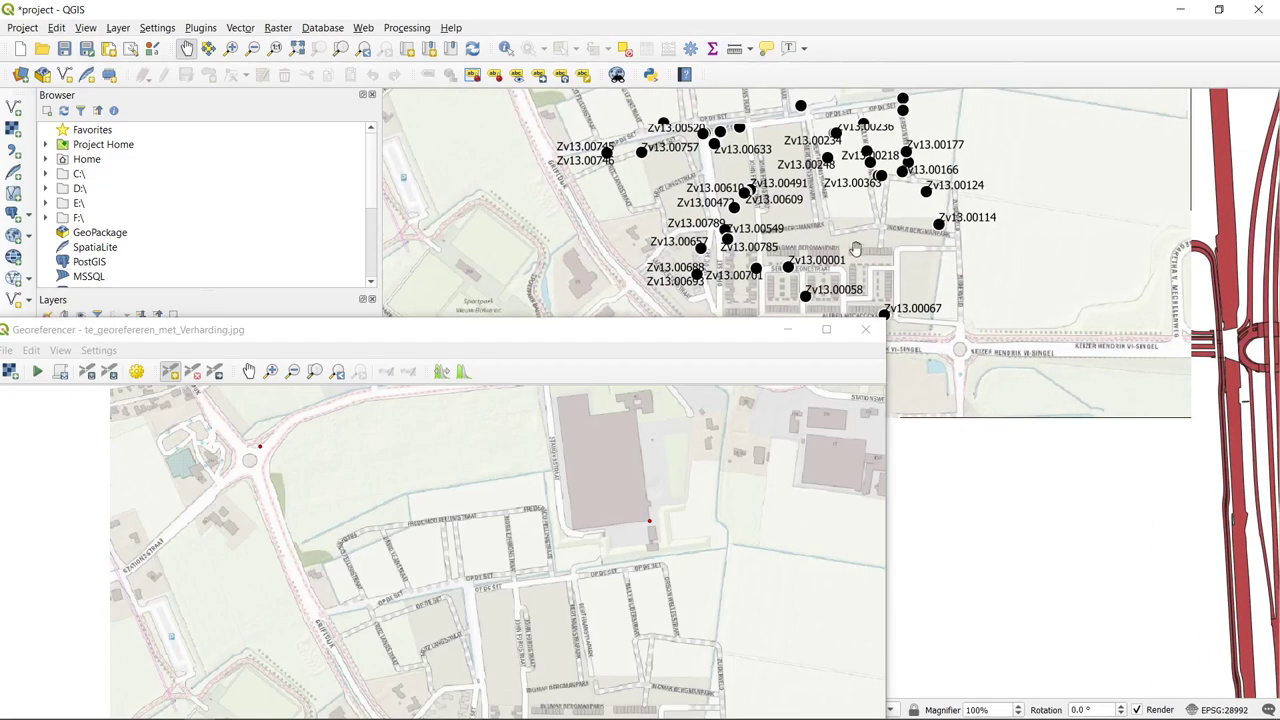
{"action": "left_click_drag", "start_coordinate": [793, 189], "coordinate": [836, 239]}
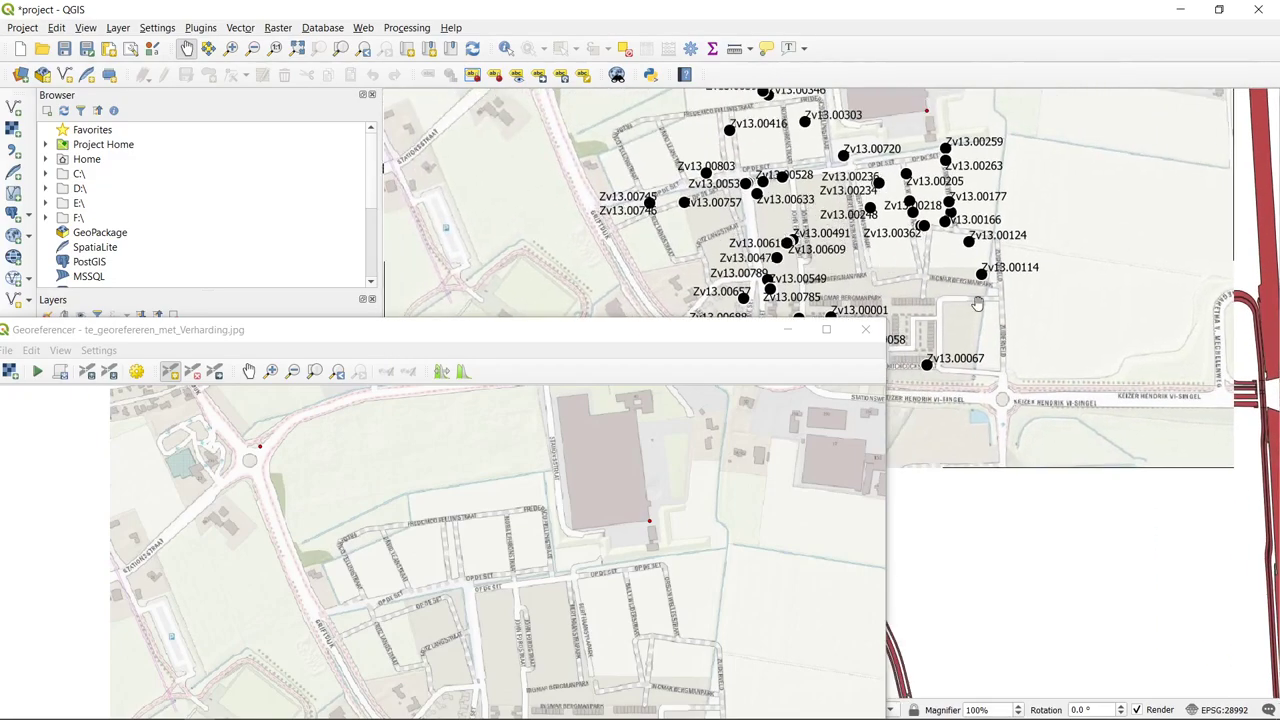
{"action": "left_click_drag", "start_coordinate": [977, 303], "coordinate": [923, 203]}
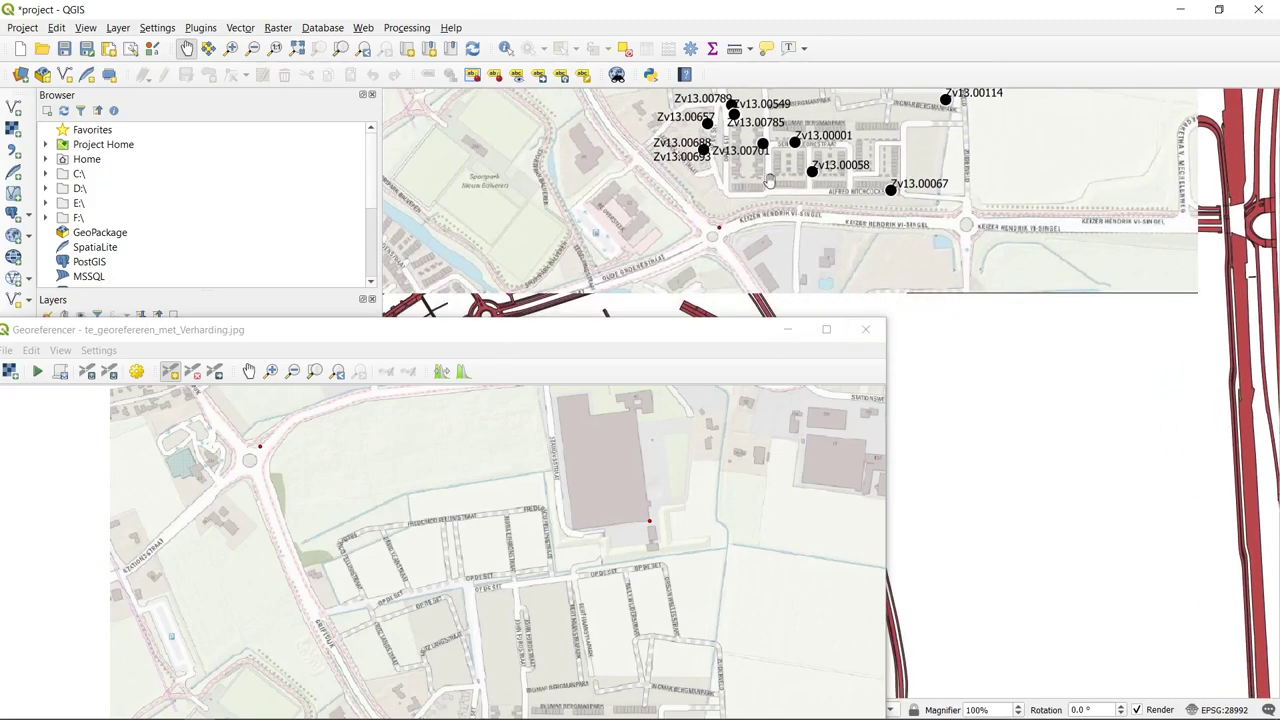
{"action": "left_click_drag", "start_coordinate": [865, 169], "coordinate": [848, 334]}
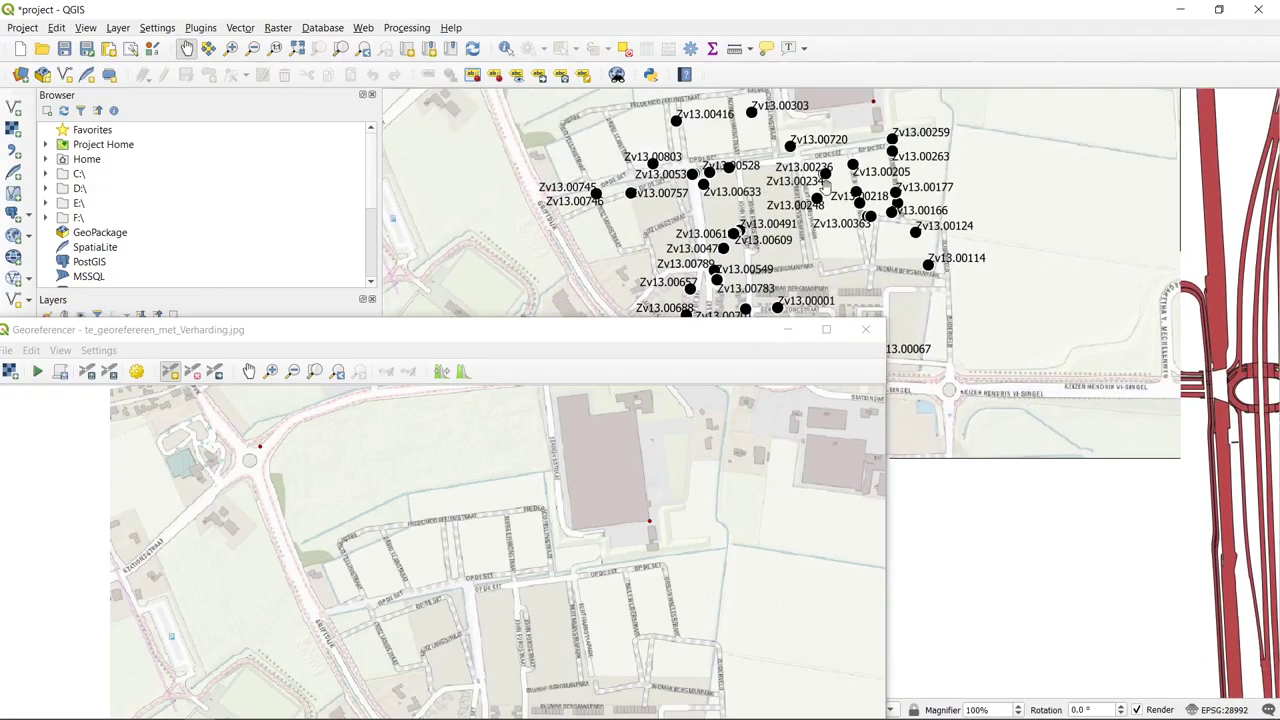
- Bring the Georeferencer window back into full view, maximize it and review the residuals in the GCP table
{"action": "left_click_drag", "start_coordinate": [637, 337], "coordinate": [1098, 349]}
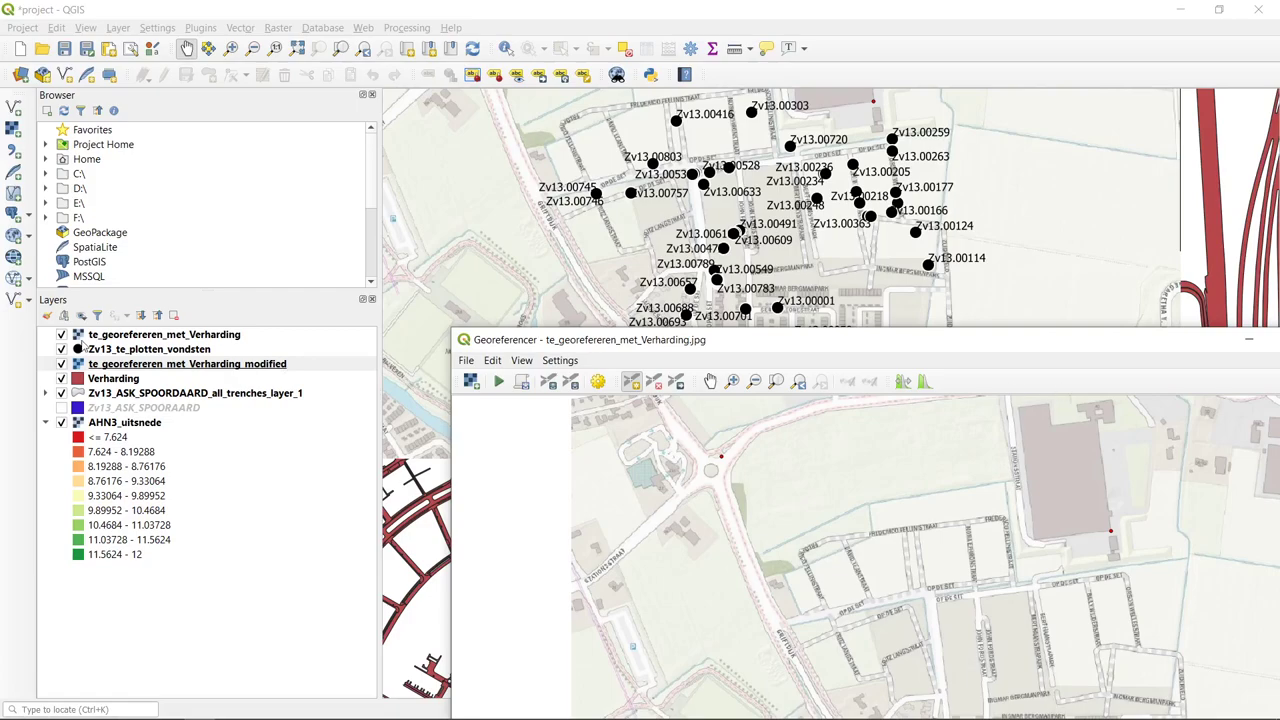
{"action": "left_click_drag", "start_coordinate": [760, 347], "coordinate": [479, 32]}
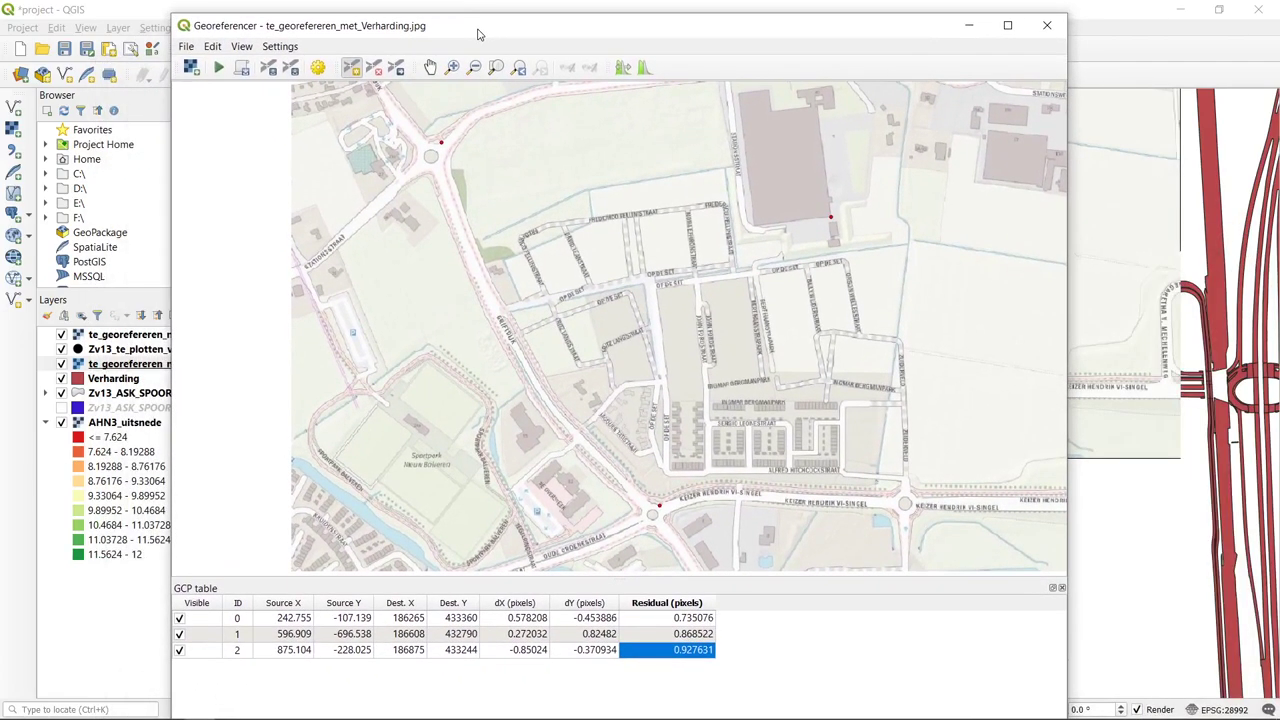
{"action": "left_click", "coordinate": [779, 649]}
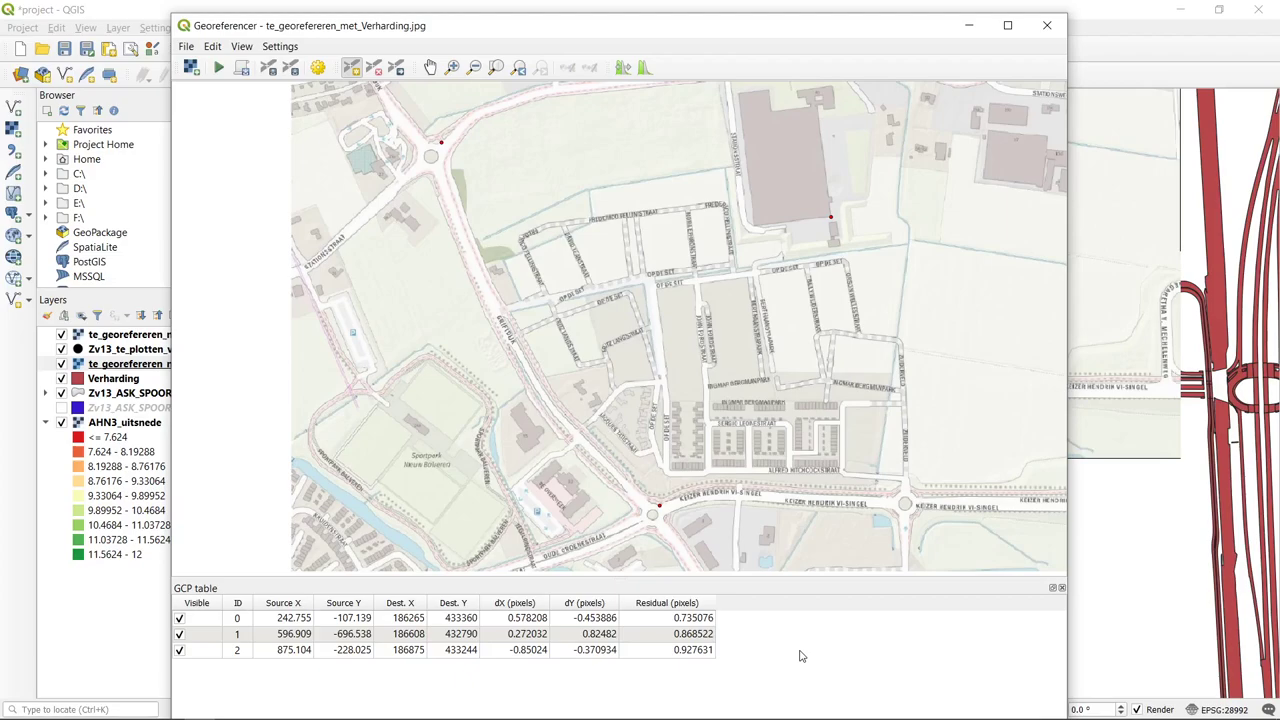
{"action": "left_click", "coordinate": [1007, 25]}
- Close the Georeferencer and discard the GCP points instead of saving them
{"action": "left_click", "coordinate": [40, 28]}
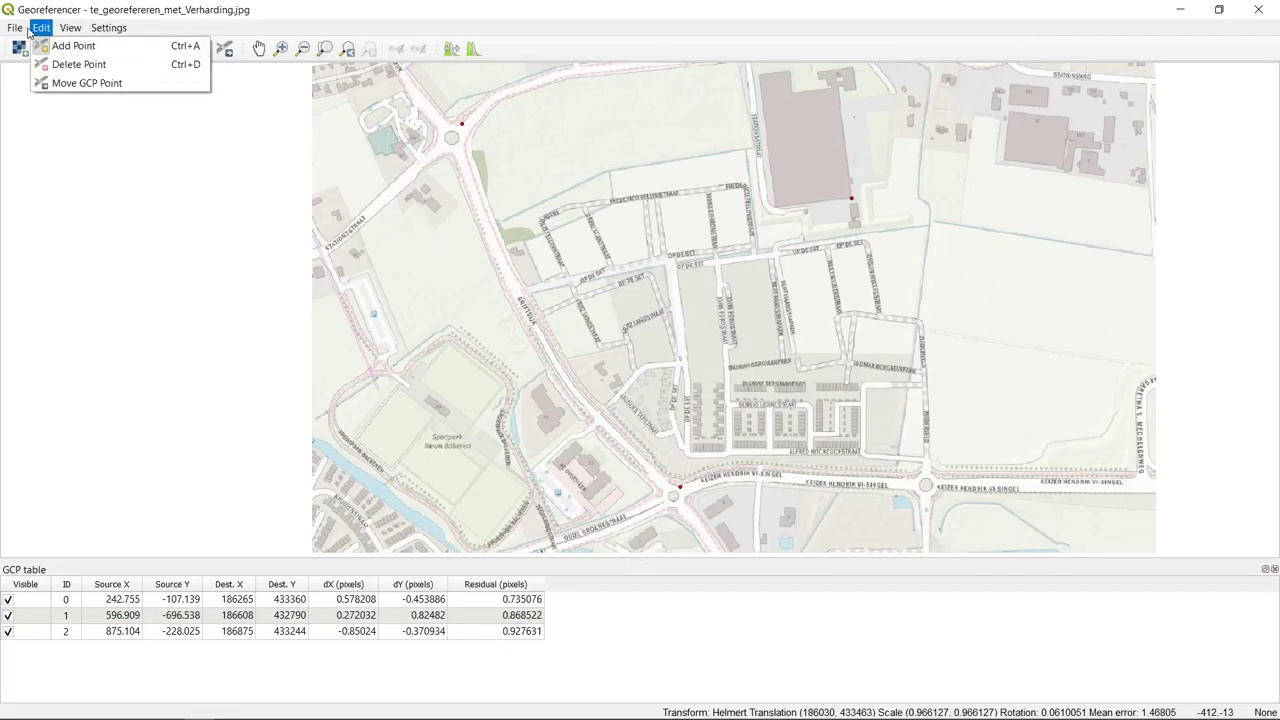
{"action": "mouse_move", "coordinate": [15, 28]}
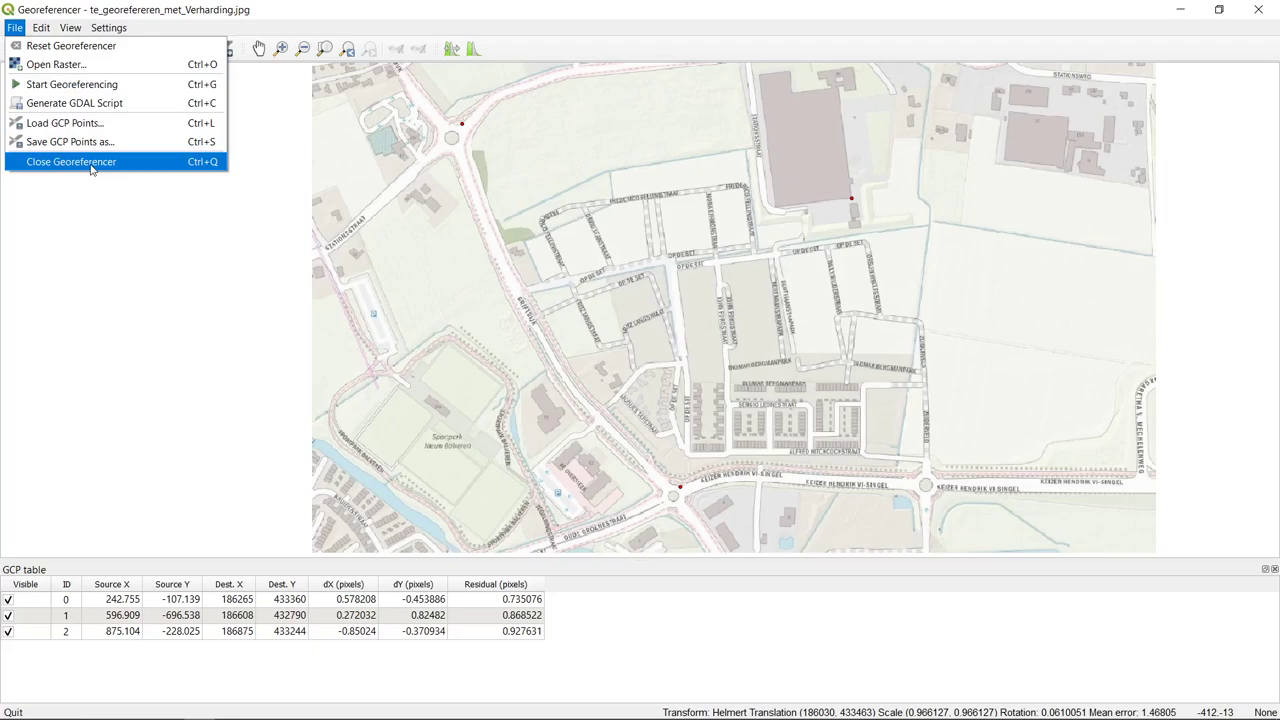
{"action": "left_click", "coordinate": [90, 162]}
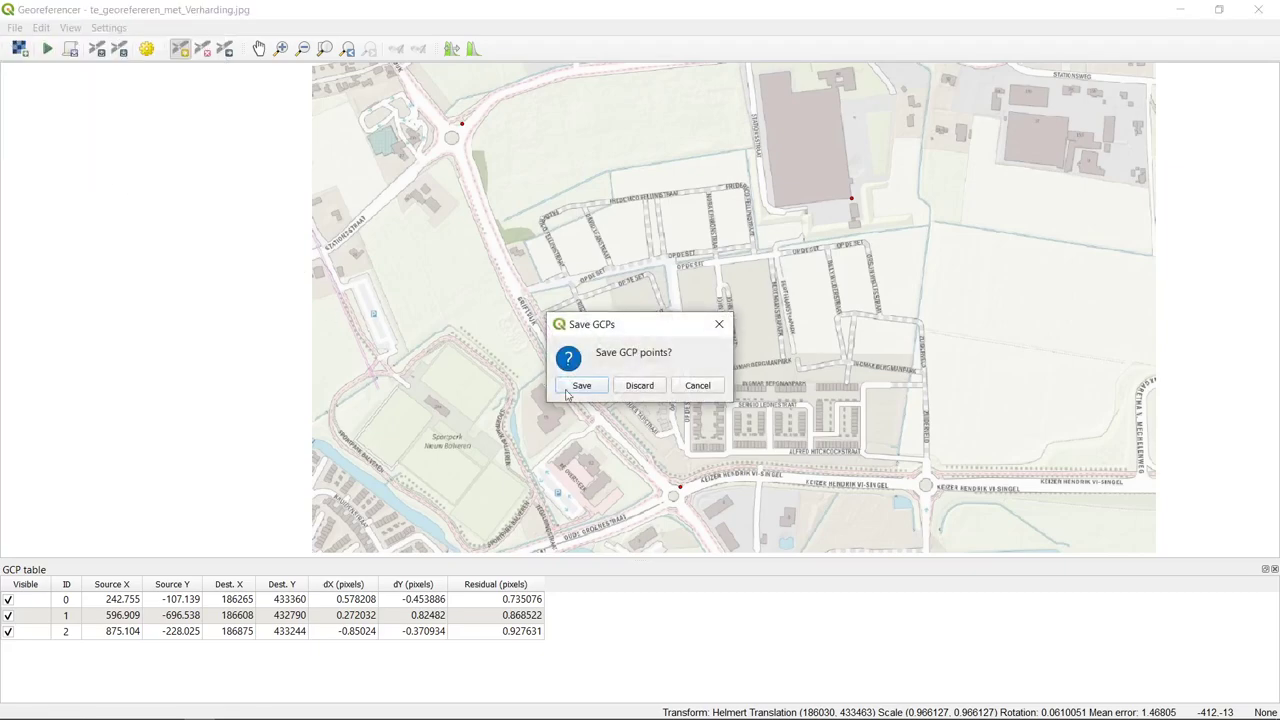
{"action": "left_click", "coordinate": [645, 384]}
{"action": "mouse_move", "coordinate": [205, 708]}
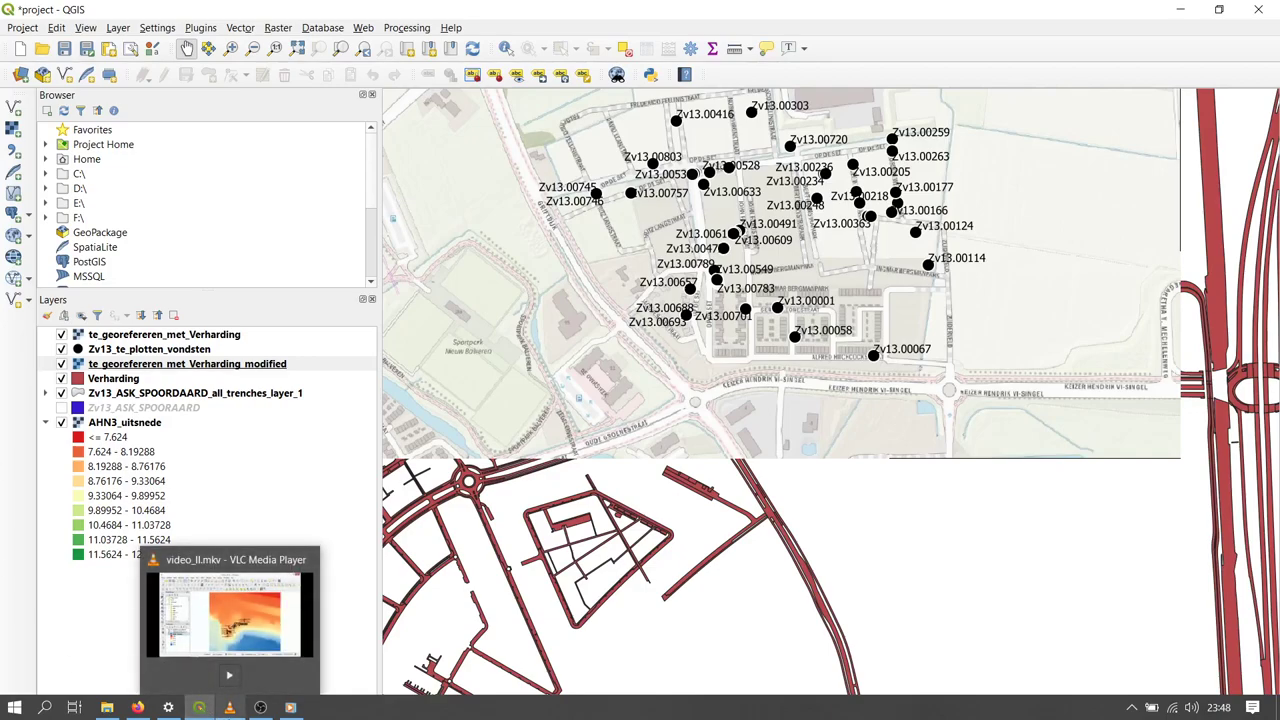
- Remove the hidden Zv13_ASK_SPOORAARD layer from the project
{"action": "left_click", "coordinate": [140, 393]}
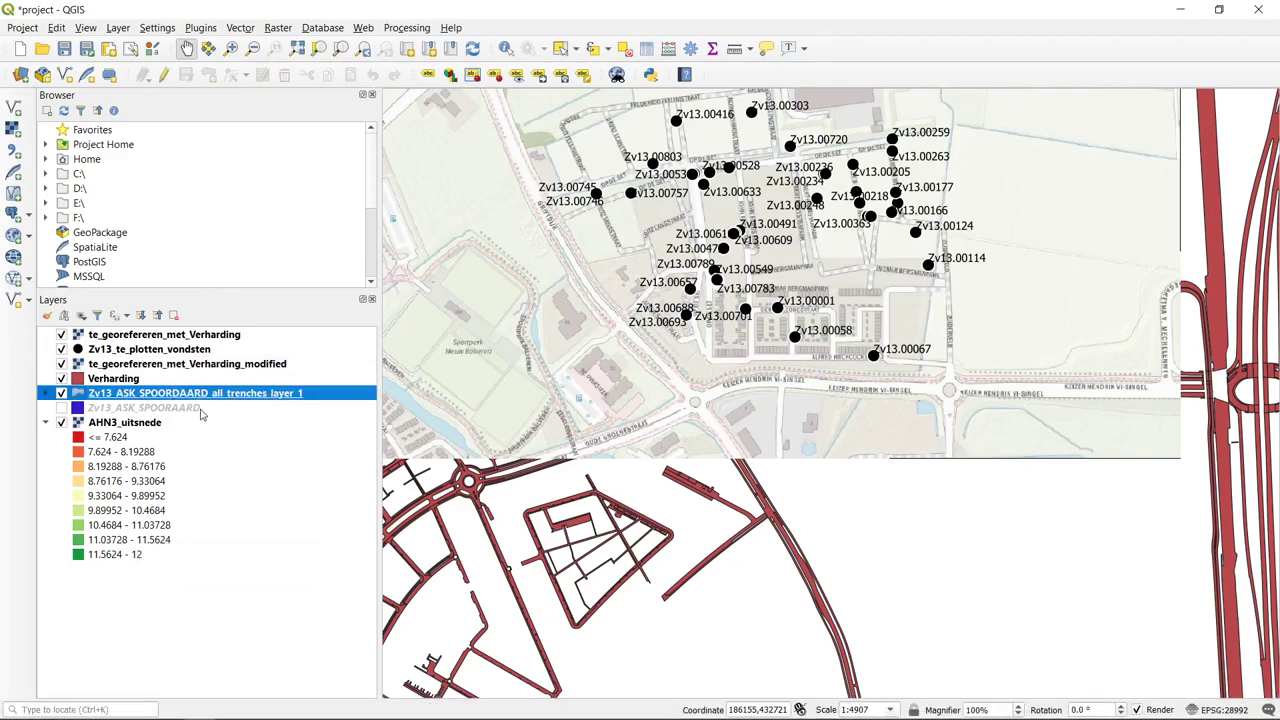
{"action": "left_click", "coordinate": [148, 412]}
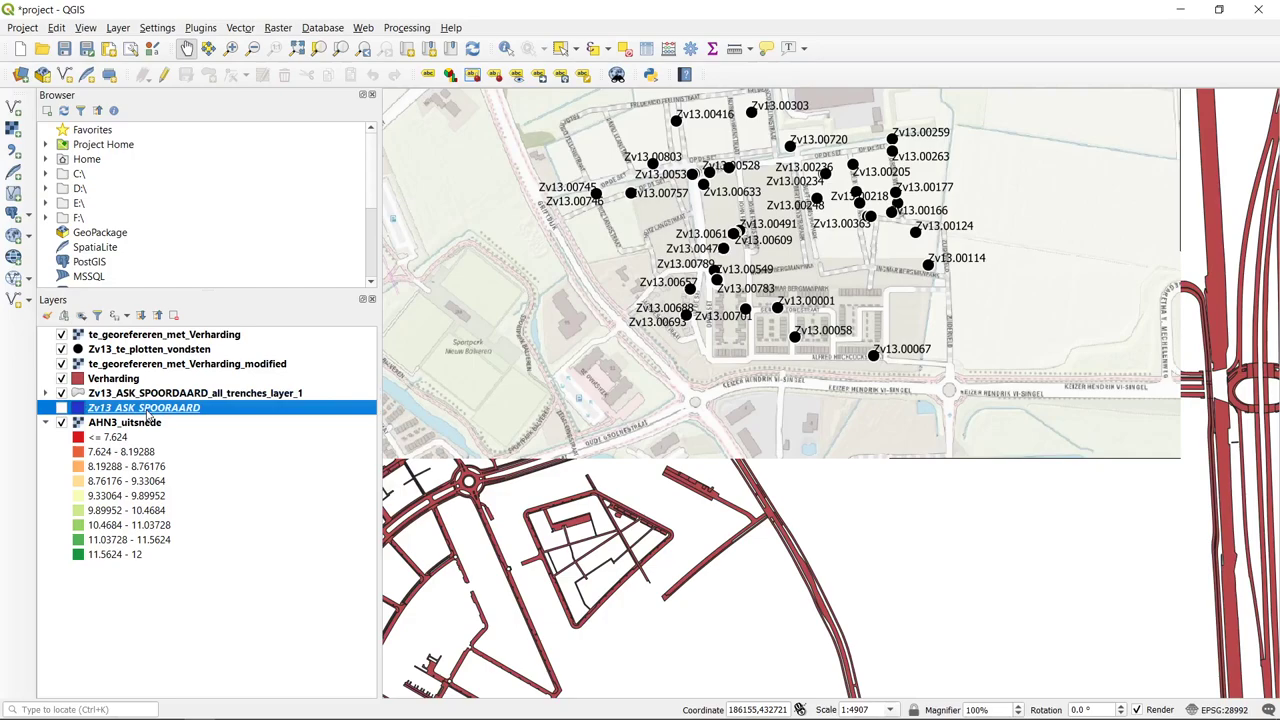
{"action": "right_click", "coordinate": [148, 416]}
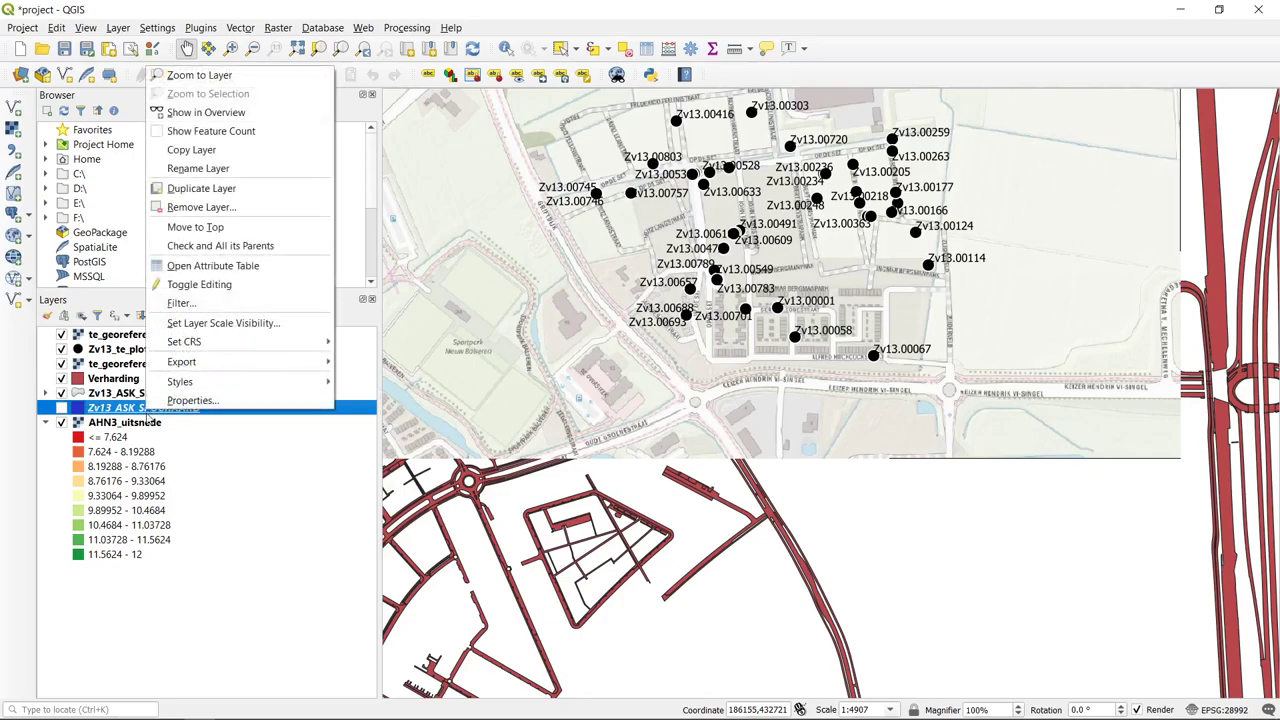
{"action": "left_click", "coordinate": [257, 207]}
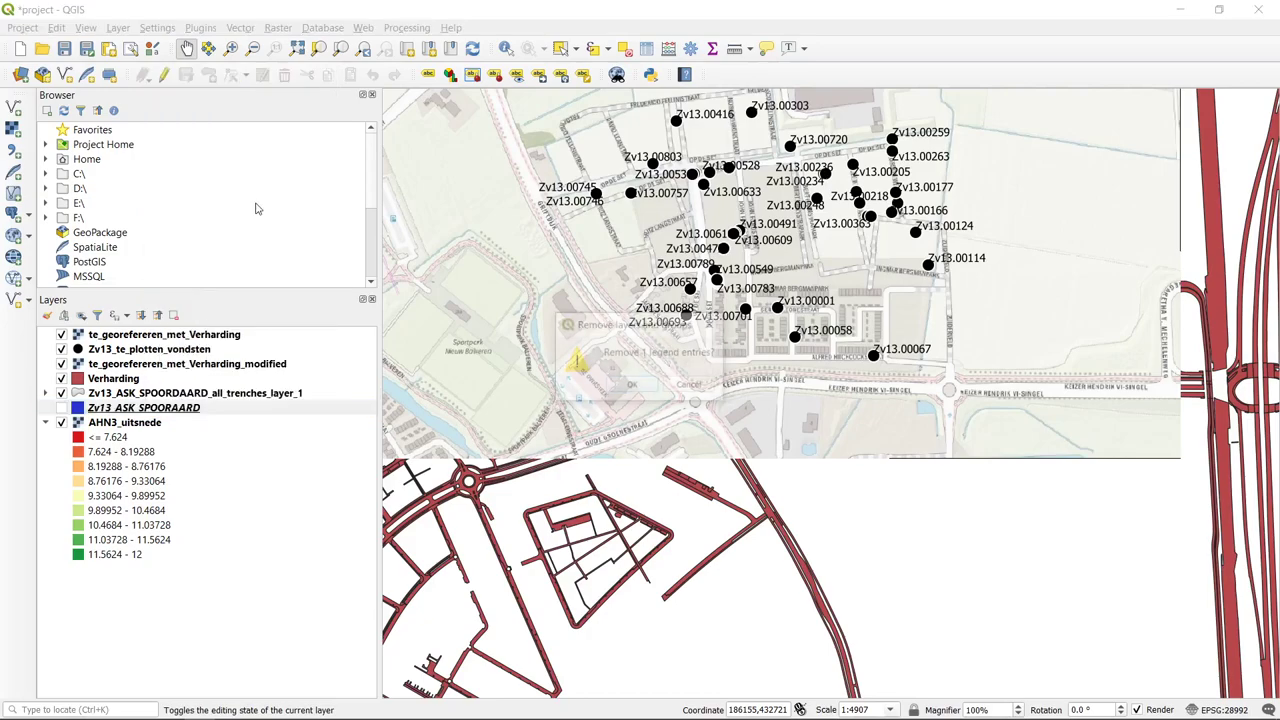
{"action": "left_click", "coordinate": [632, 386]}
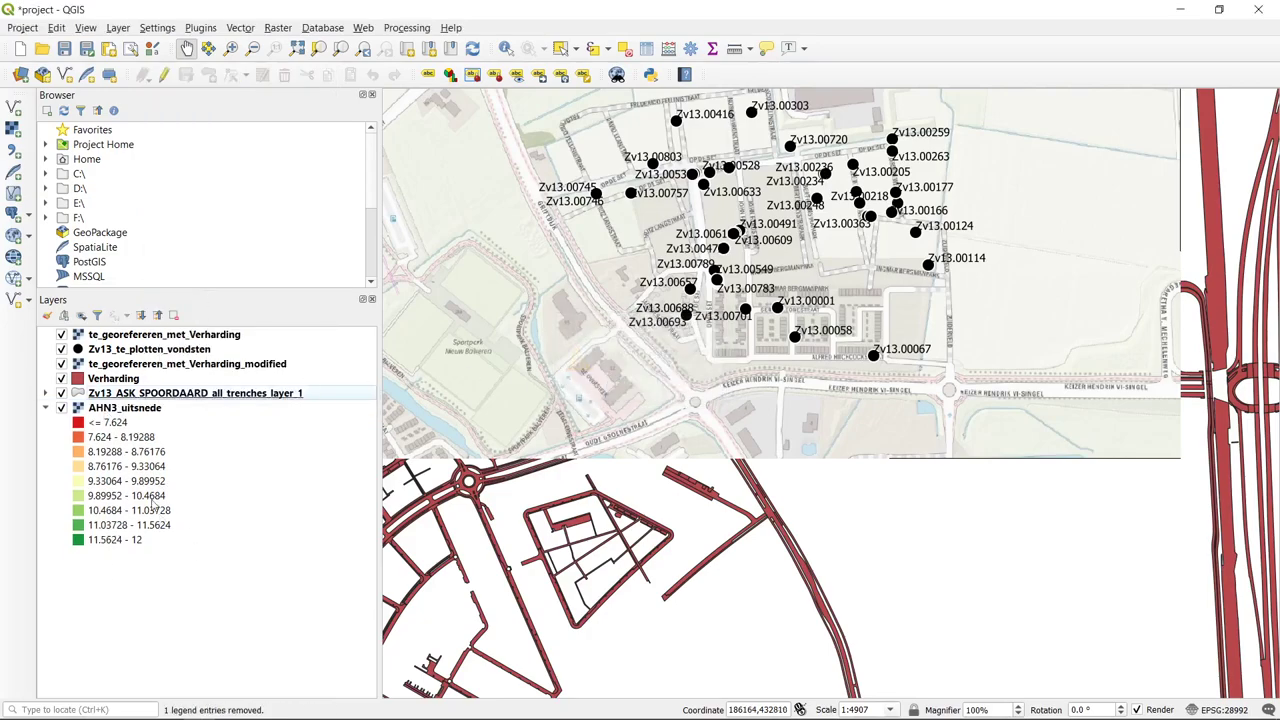
- Compare the original and modified te_georefereren_met_Verharding raster layers, and zoom the map to the original one's extent
{"action": "left_click", "coordinate": [133, 366]}
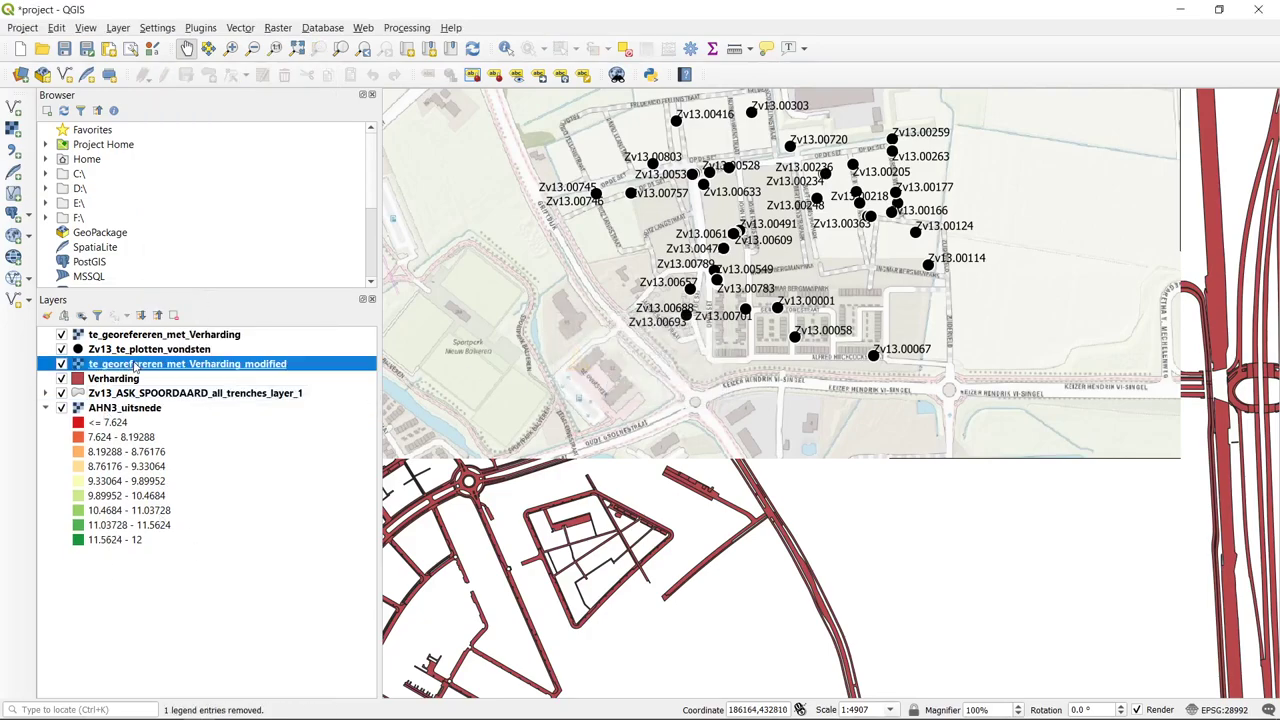
{"action": "left_click", "coordinate": [195, 338]}
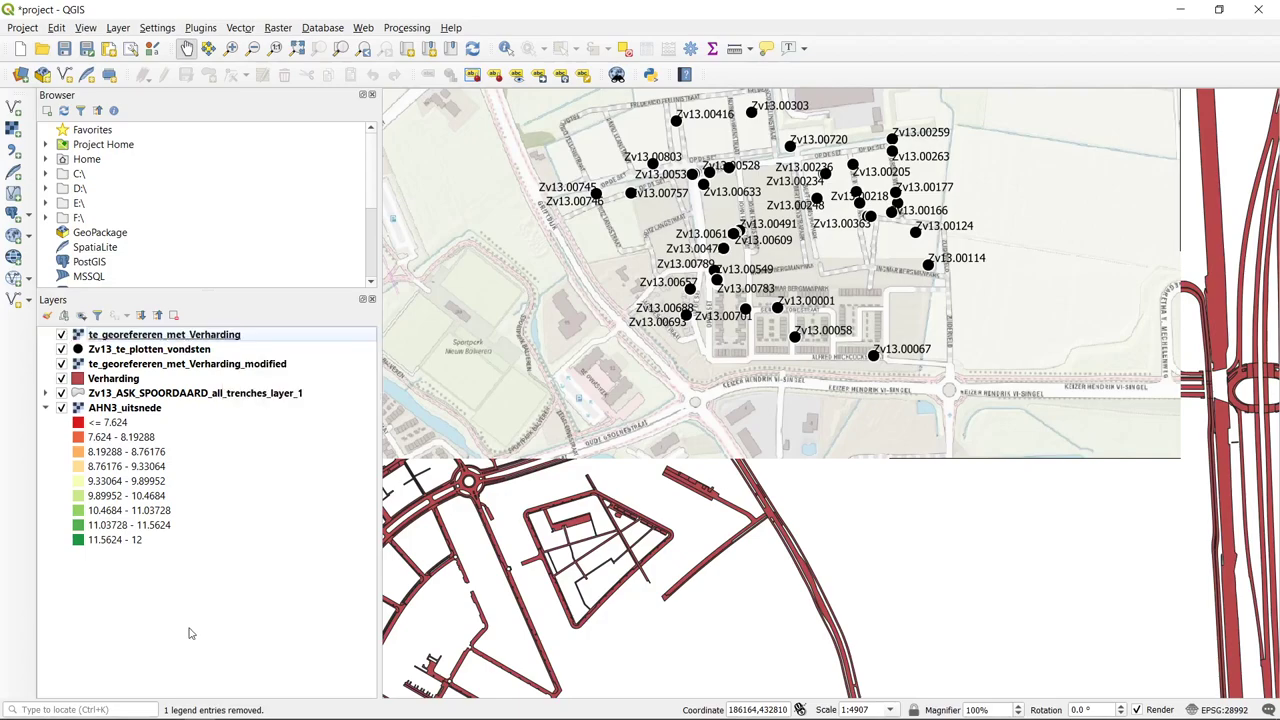
{"action": "left_click", "coordinate": [228, 364]}
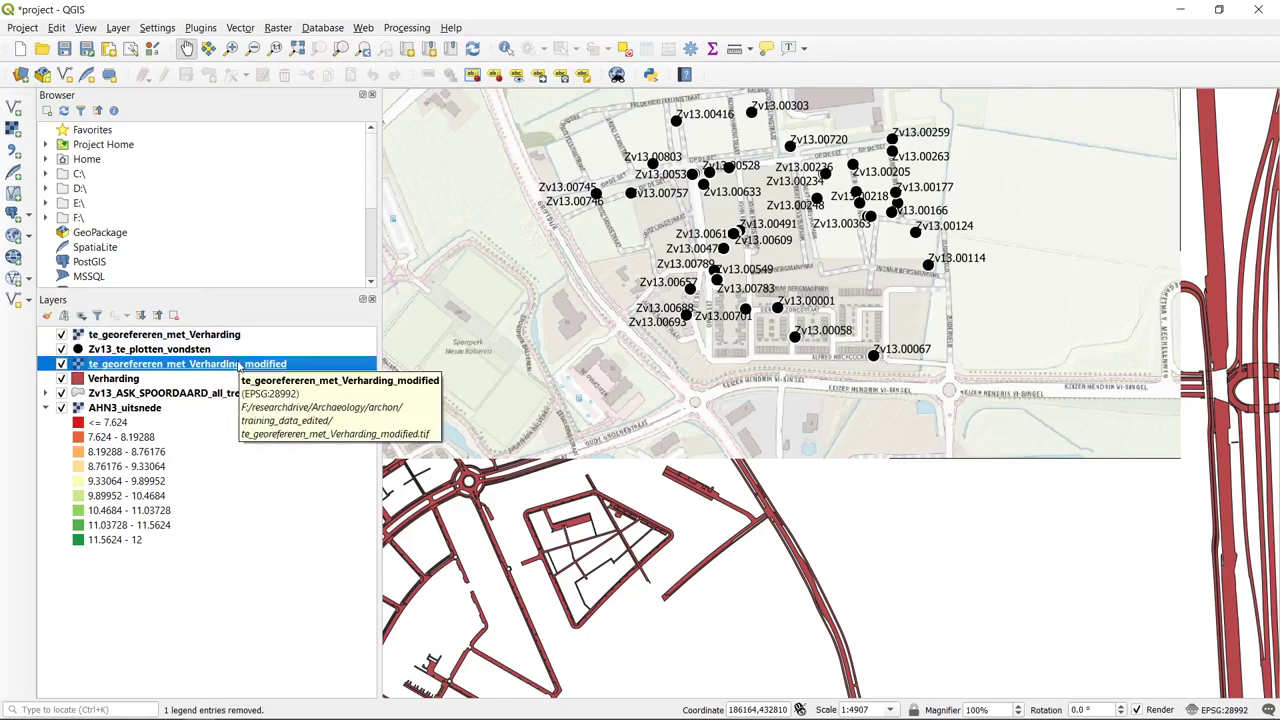
{"action": "left_click", "coordinate": [222, 335]}
{"action": "right_click", "coordinate": [222, 335]}
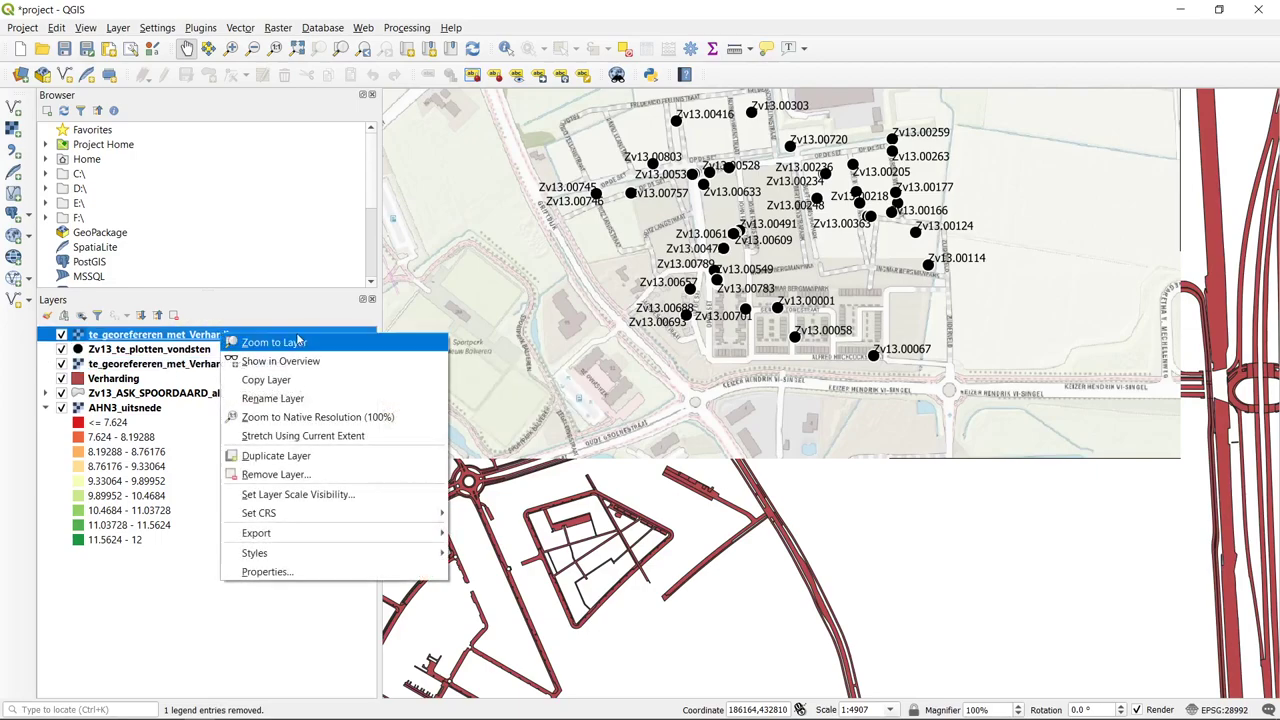
{"action": "left_click", "coordinate": [341, 345]}
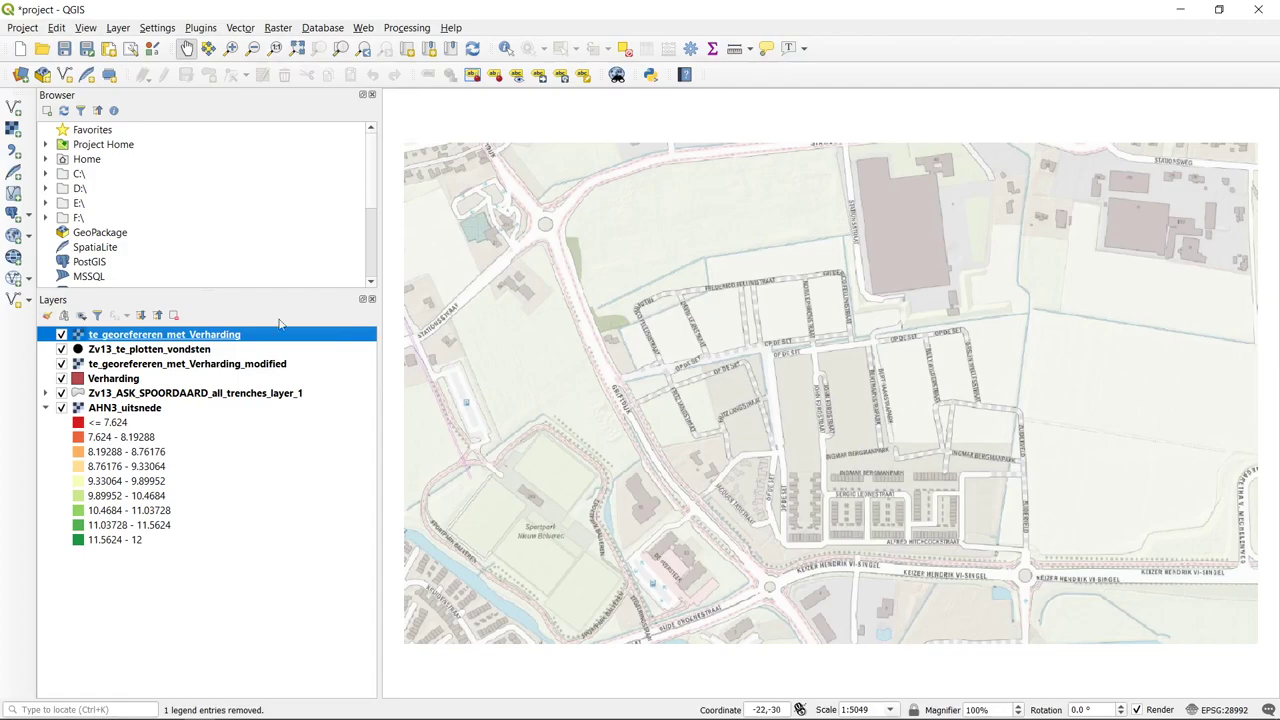
- Remove the original te_georefereren_met_Verharding layer and zoom the map to te_georefereren_met_Verharding_modified
{"action": "right_click", "coordinate": [185, 336]}
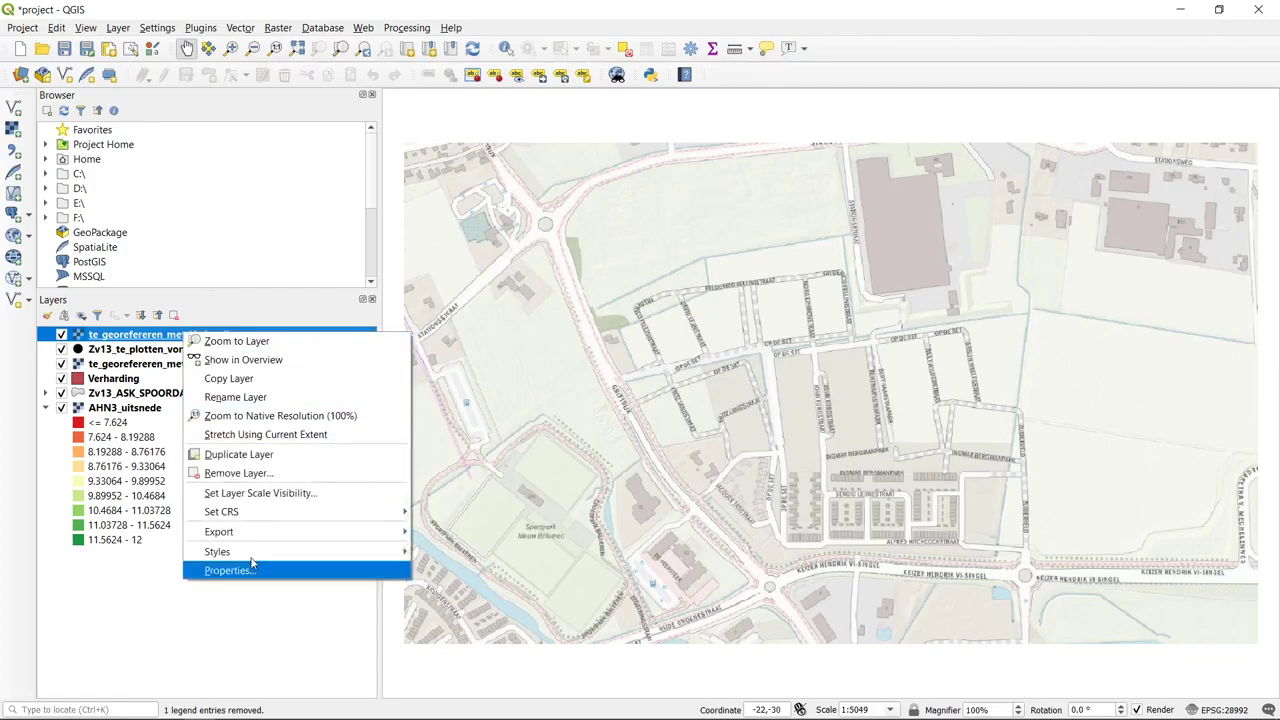
{"action": "left_click", "coordinate": [260, 473]}
{"action": "left_click", "coordinate": [632, 385]}
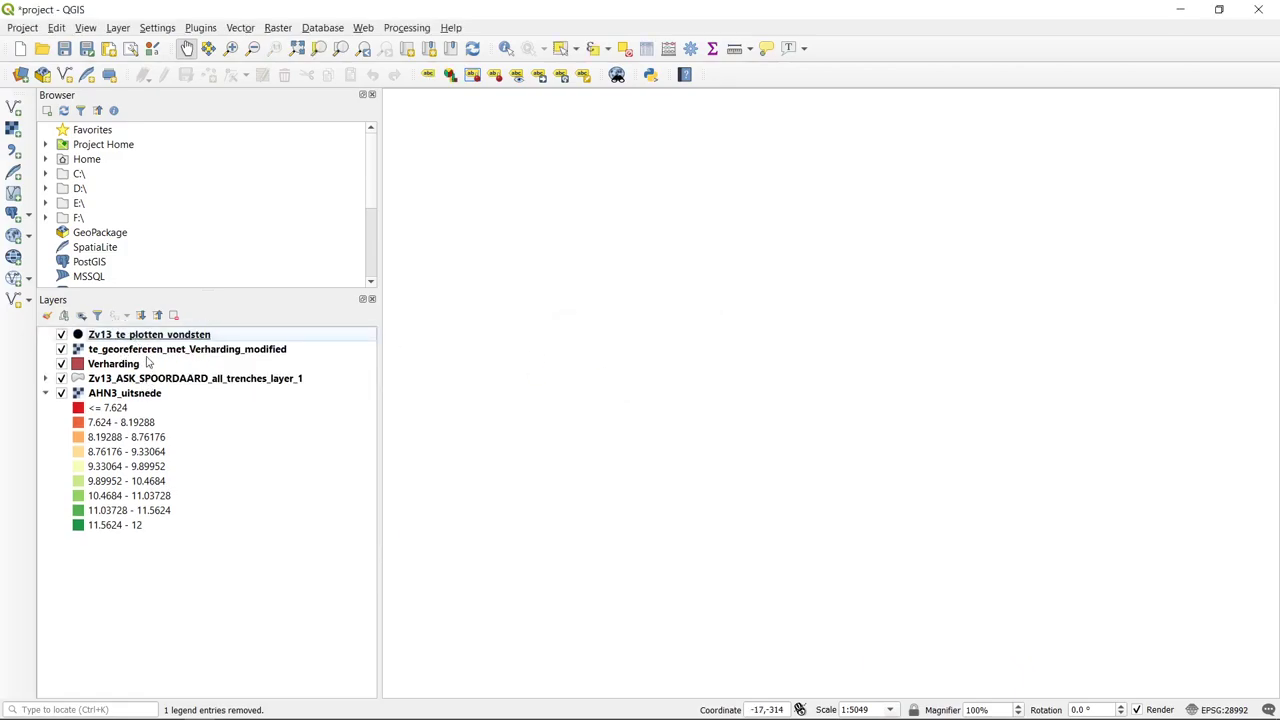
{"action": "right_click", "coordinate": [147, 351]}
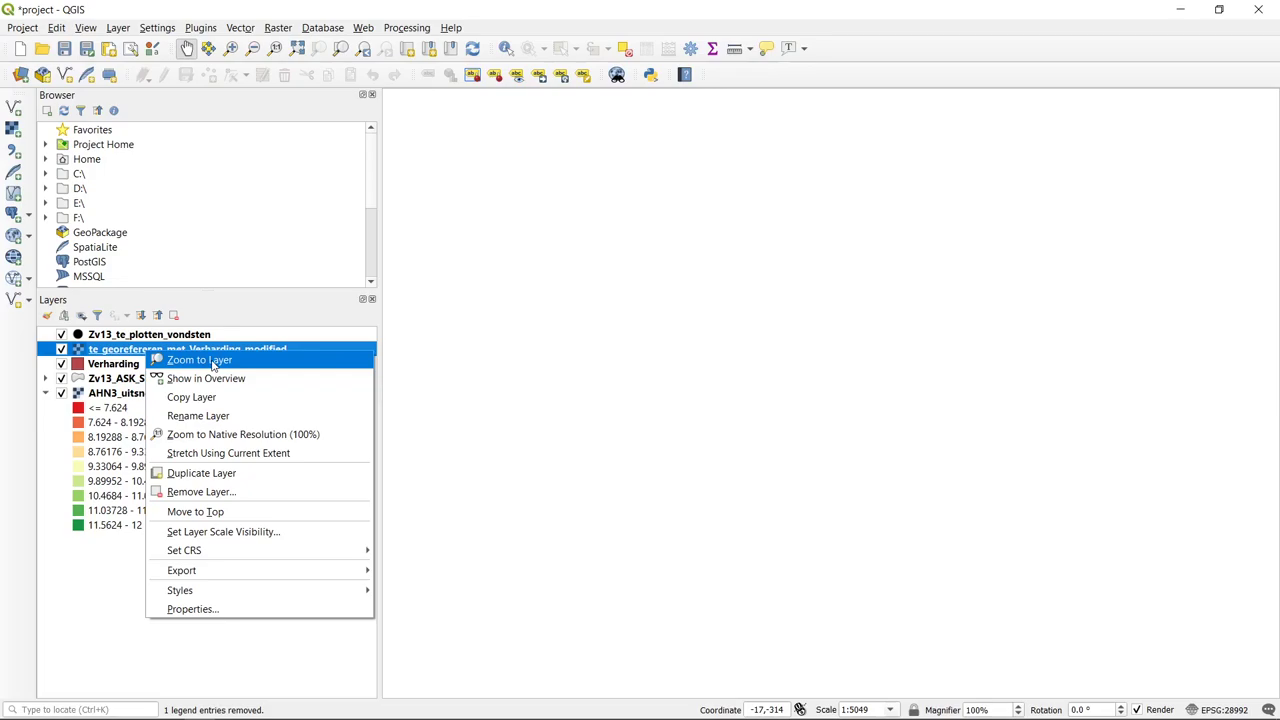
{"action": "left_click", "coordinate": [200, 360]}
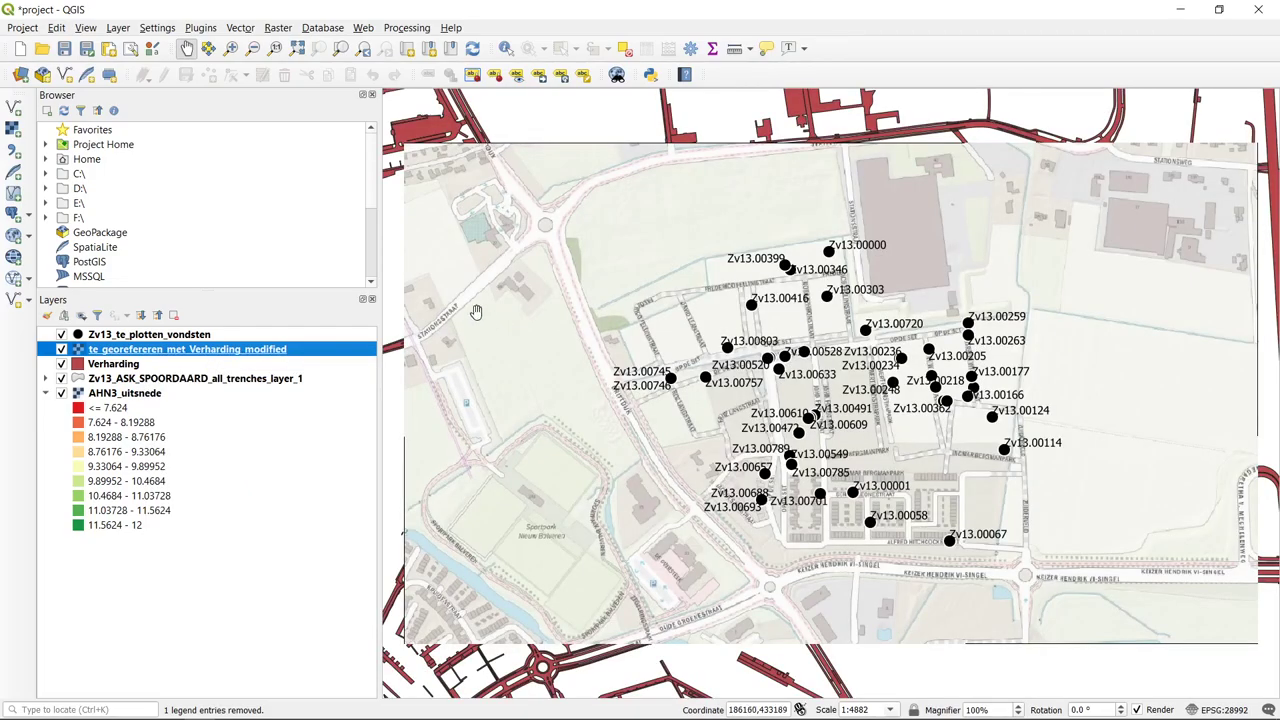
- Locate te_georefereren_met_Verharding_modified.tif in the file browser under F:\researchdrive\Archaeology\archon\training_data_edited
{"action": "left_click", "coordinate": [45, 218]}
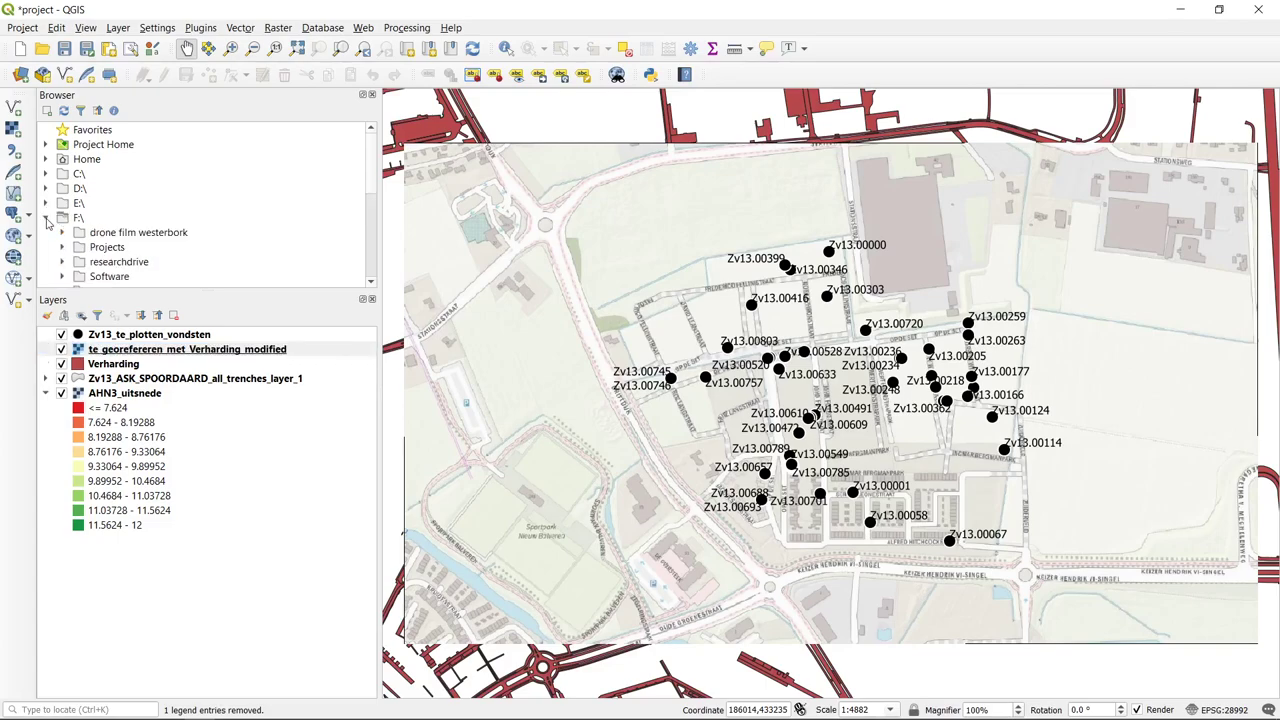
{"action": "scroll", "coordinate": [50, 222], "scroll_direction": "down", "scroll_amount": 1}
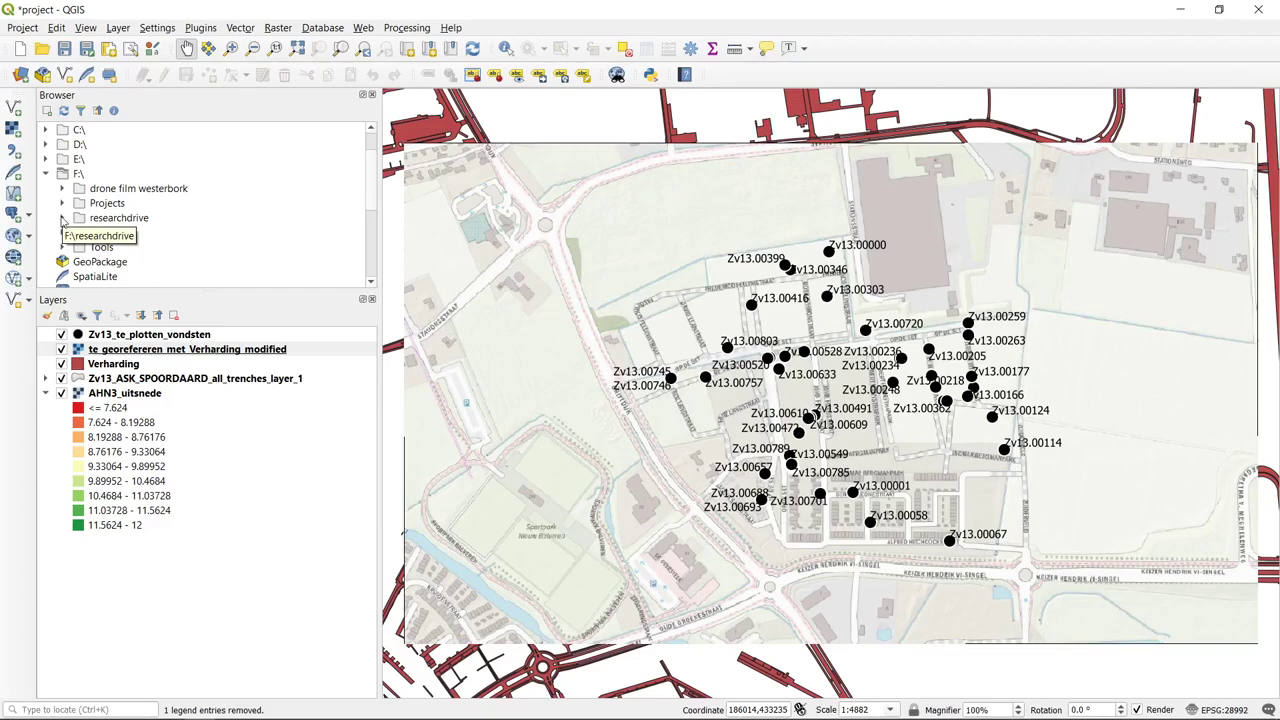
{"action": "left_click", "coordinate": [62, 218]}
{"action": "left_click", "coordinate": [79, 233]}
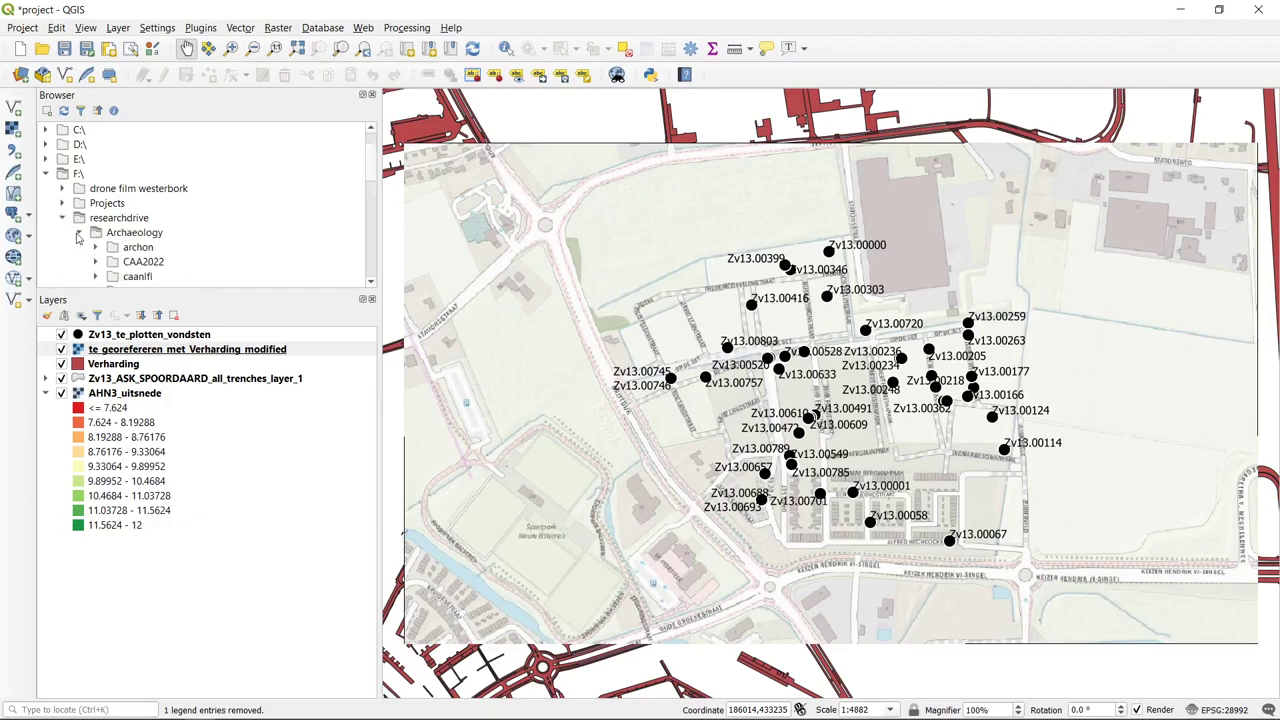
{"action": "left_click", "coordinate": [243, 366]}
{"action": "left_click", "coordinate": [248, 353]}
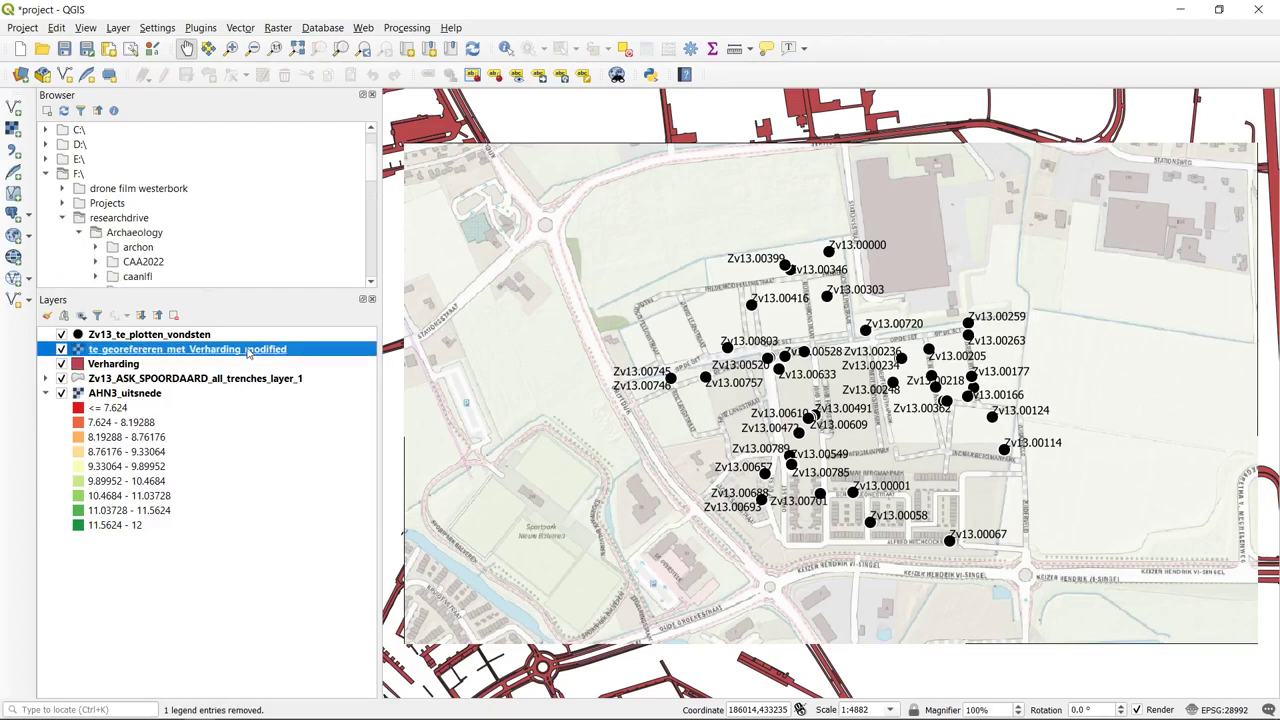
{"action": "scroll", "coordinate": [235, 287], "scroll_direction": "down", "scroll_amount": 1}
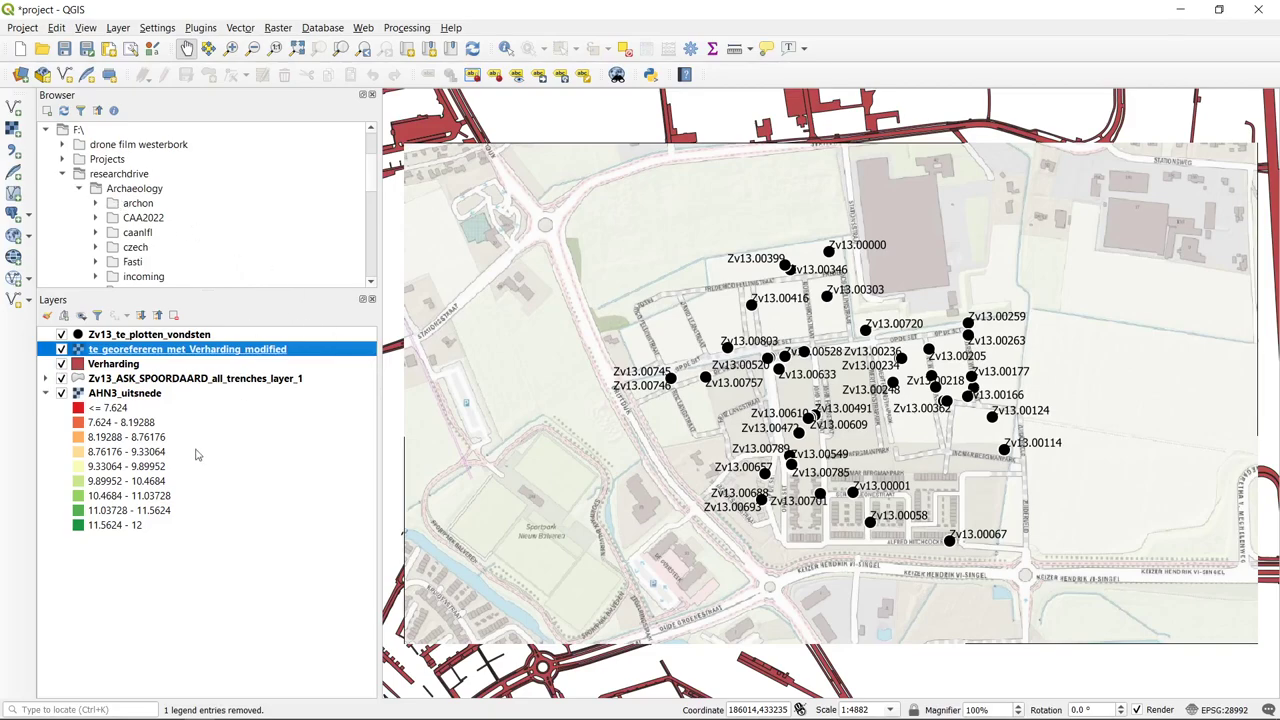
{"action": "left_click", "coordinate": [96, 203]}
{"action": "left_click", "coordinate": [150, 219]}
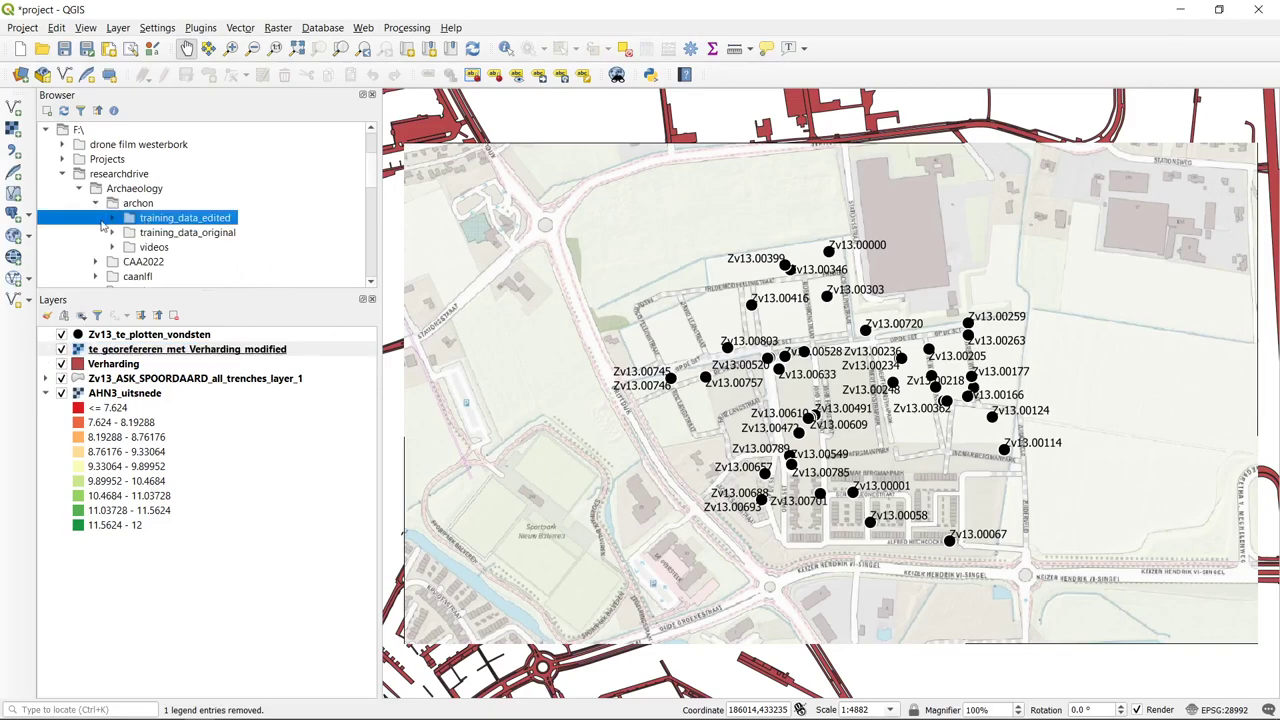
{"action": "left_click", "coordinate": [112, 219]}
{"action": "scroll", "coordinate": [230, 200], "scroll_direction": "down", "scroll_amount": 1}
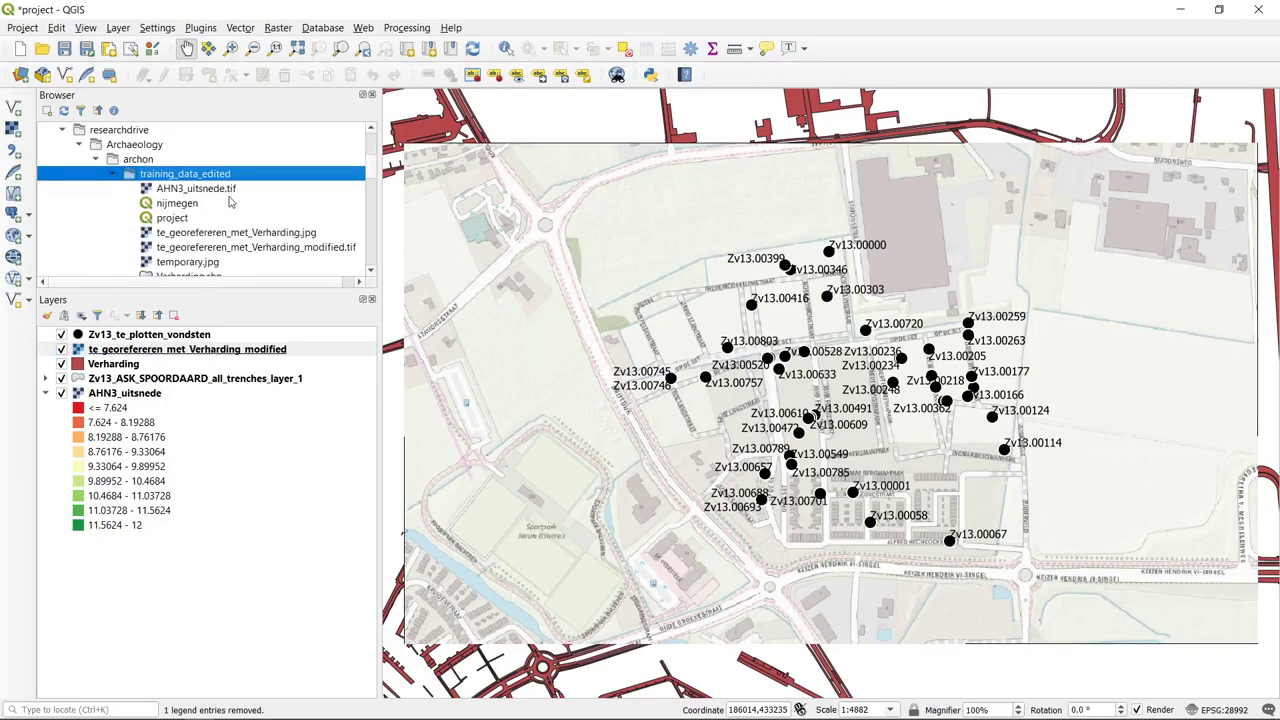
{"action": "left_click", "coordinate": [281, 248]}
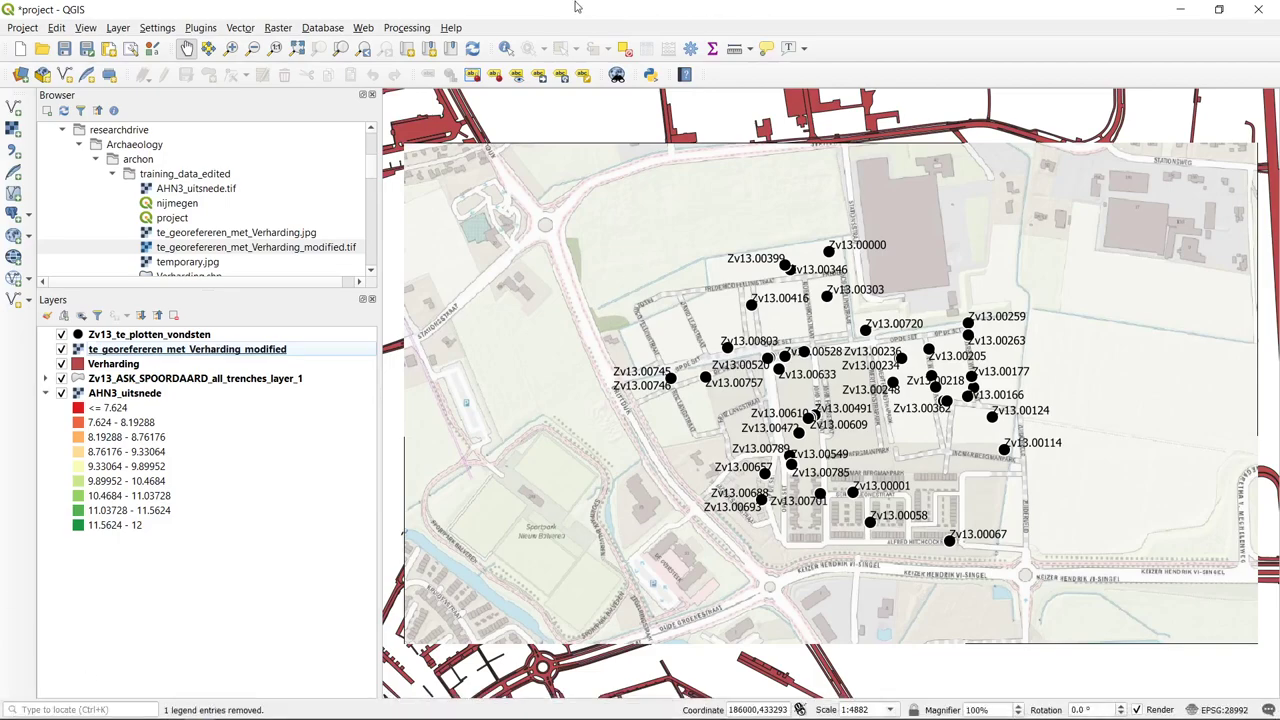
- Find the PDOK plugins in the plugin repository and install the PDOK services plugin
{"action": "left_click", "coordinate": [200, 29]}
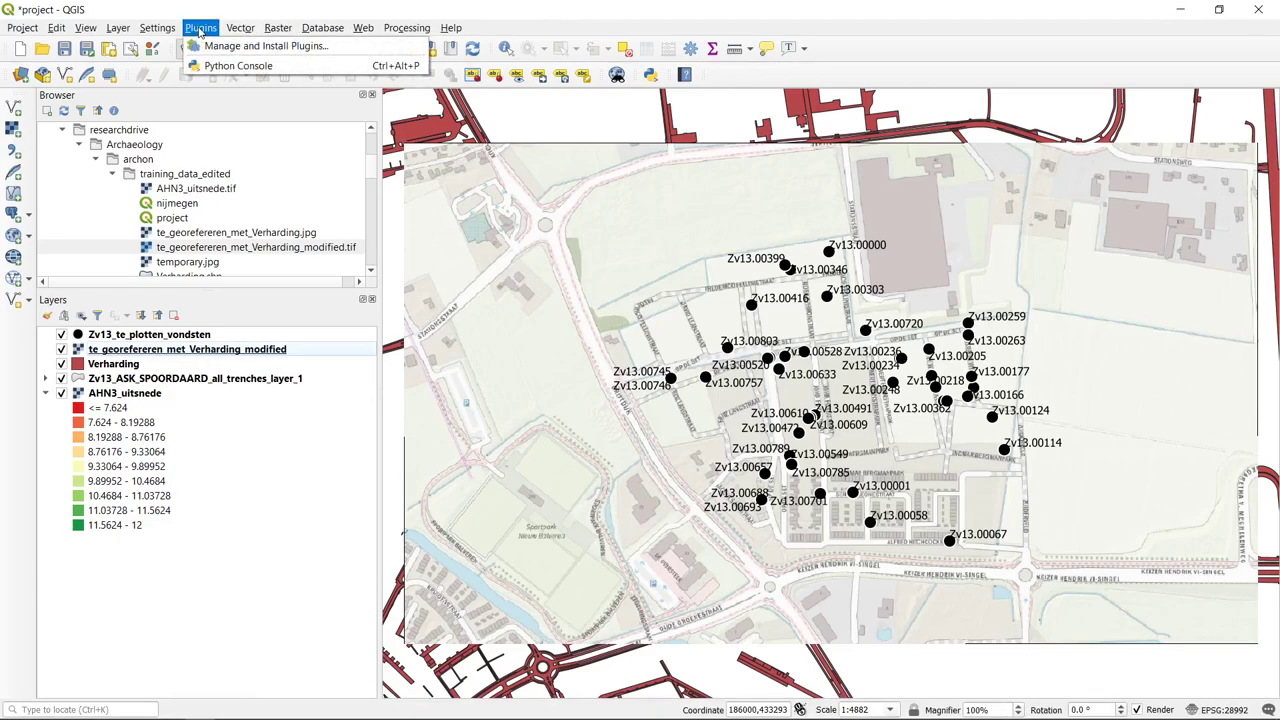
{"action": "left_click", "coordinate": [250, 46]}
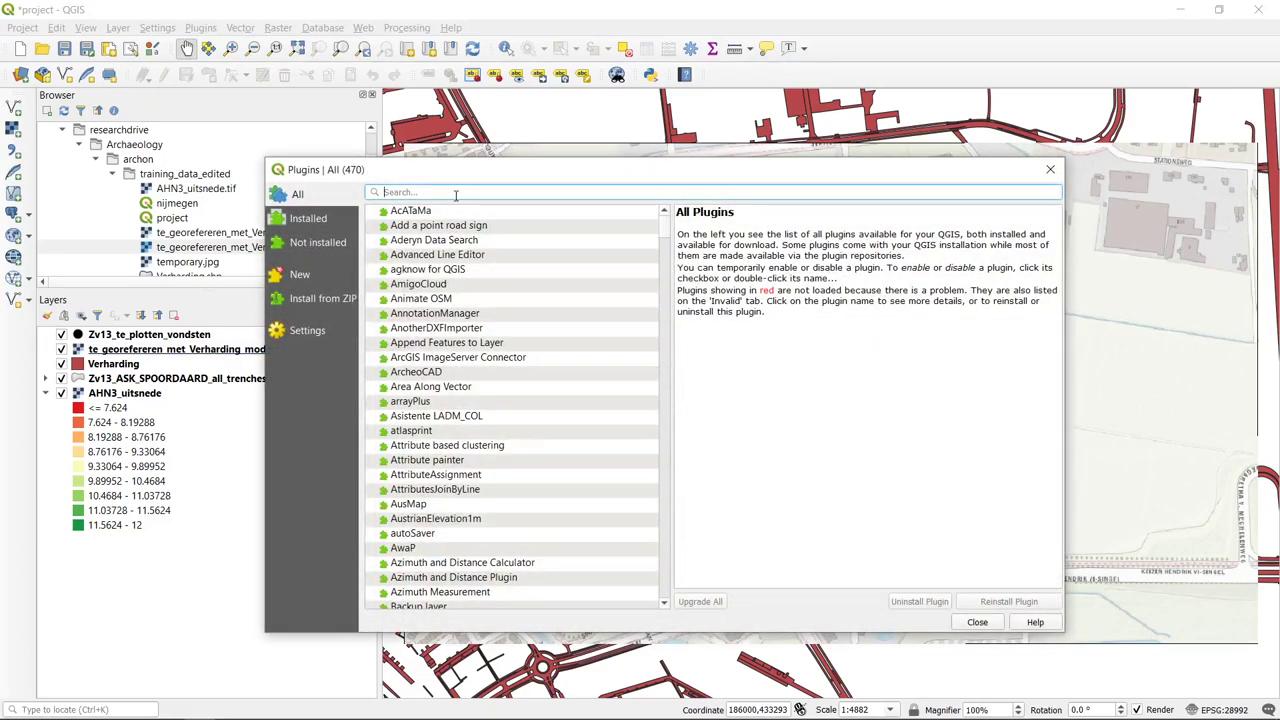
{"action": "type", "text": "pdok"}
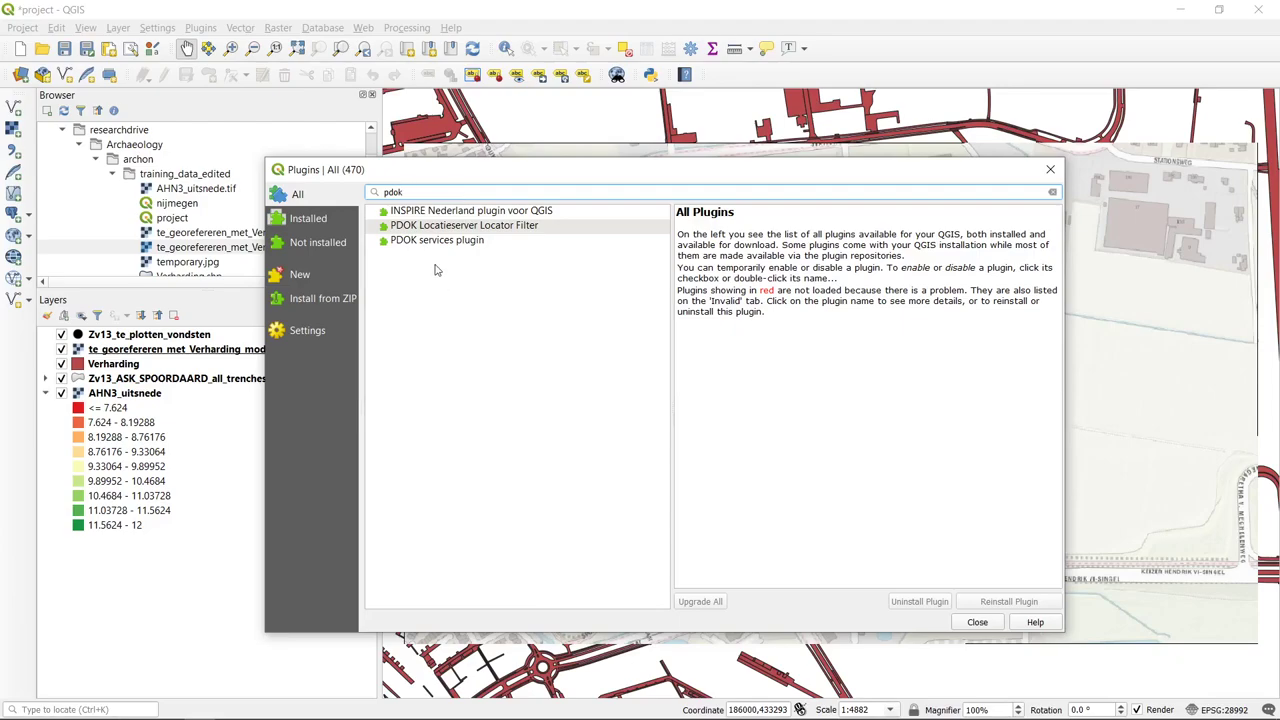
{"action": "left_click", "coordinate": [462, 226]}
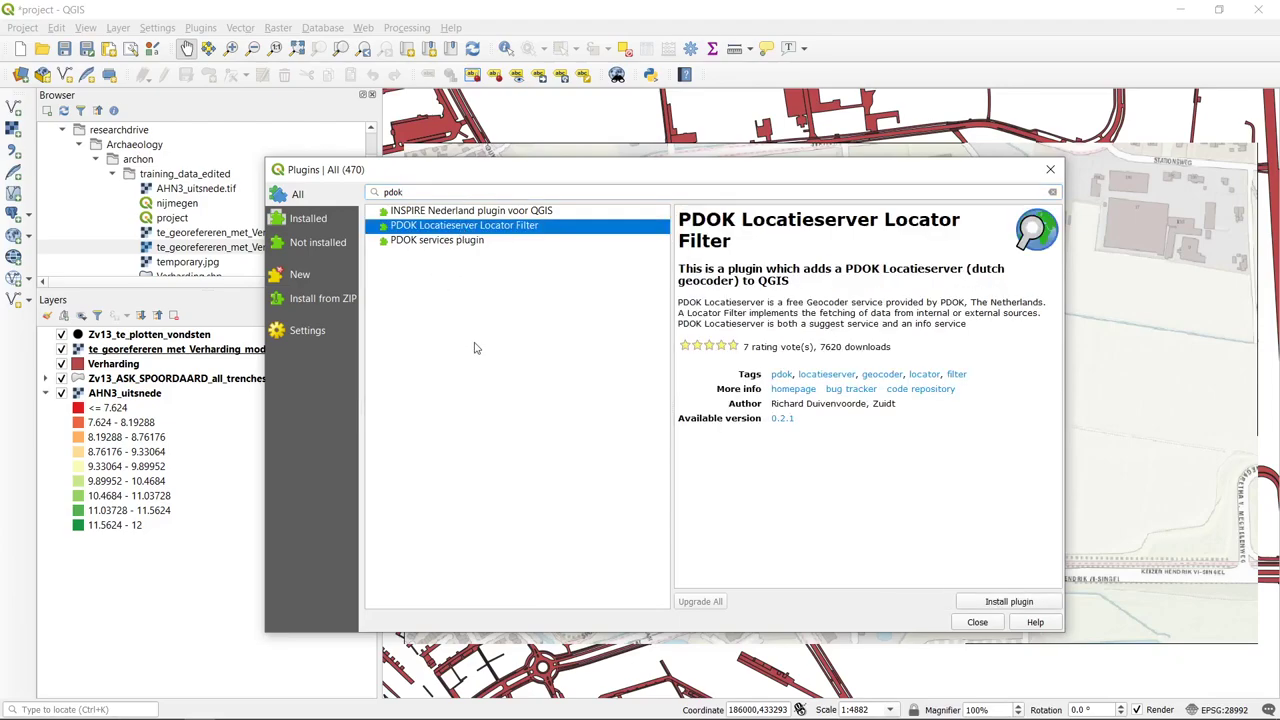
{"action": "left_click", "coordinate": [466, 240]}
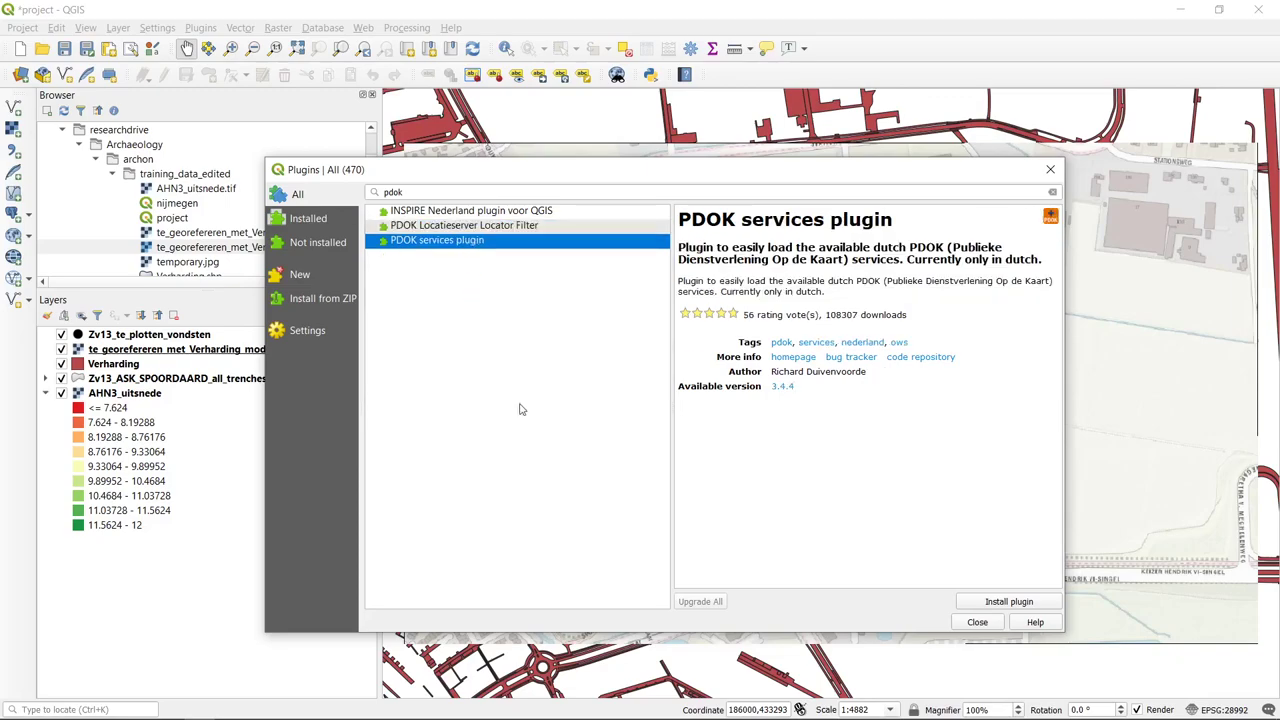
{"action": "left_click", "coordinate": [1045, 604]}
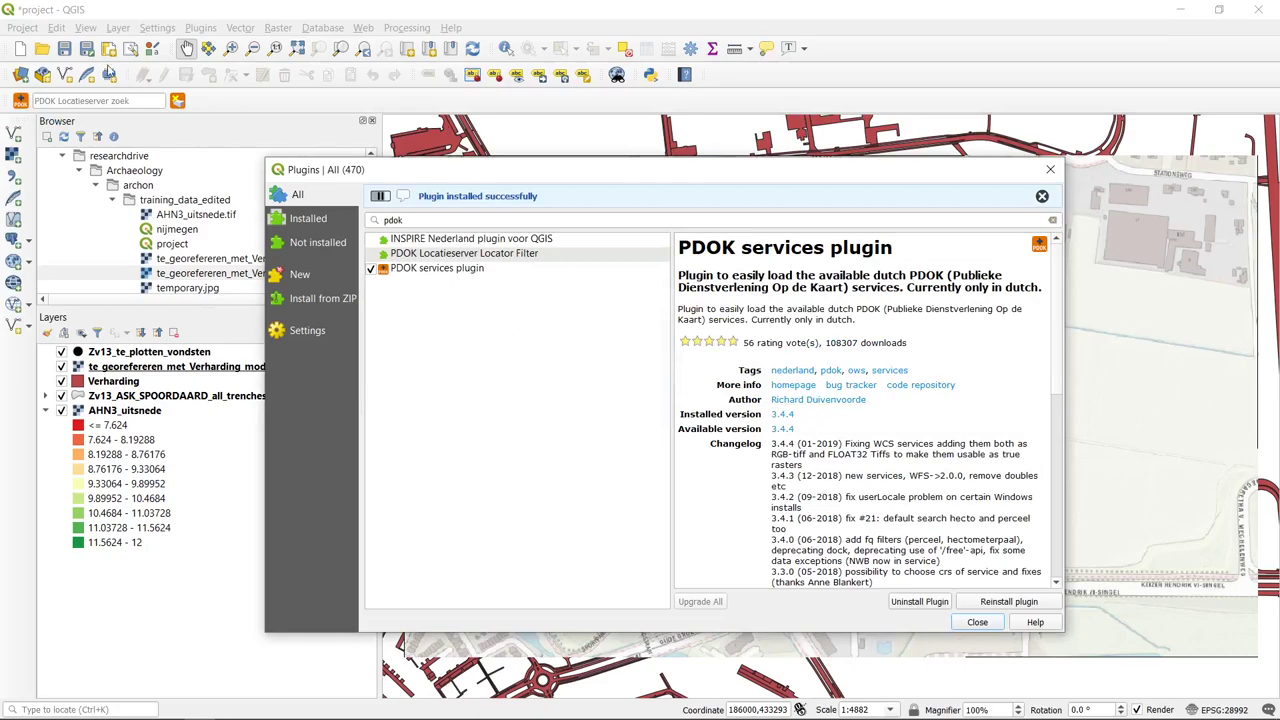
{"action": "left_click", "coordinate": [978, 622]}
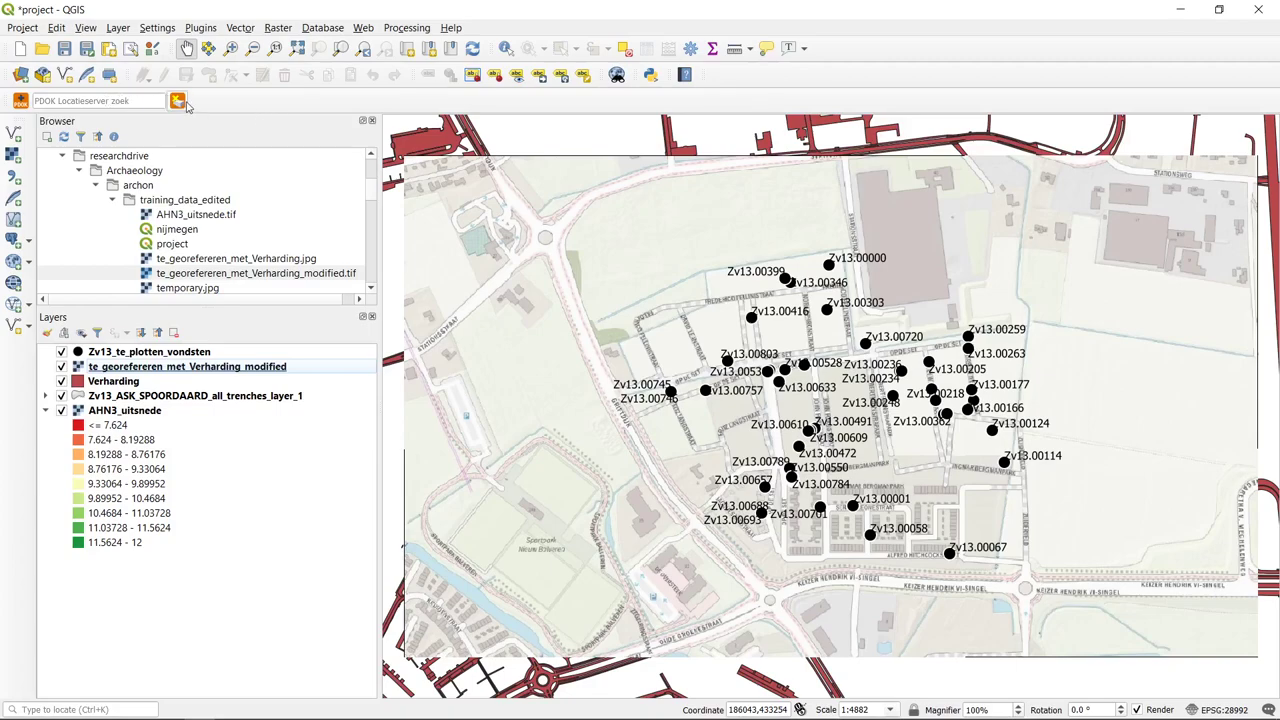
- Load the PDOK WMTS layer Luchtfoto 2018 Ortho 25cm RGB into the project with EPSG:28992
{"action": "left_click", "coordinate": [20, 101]}
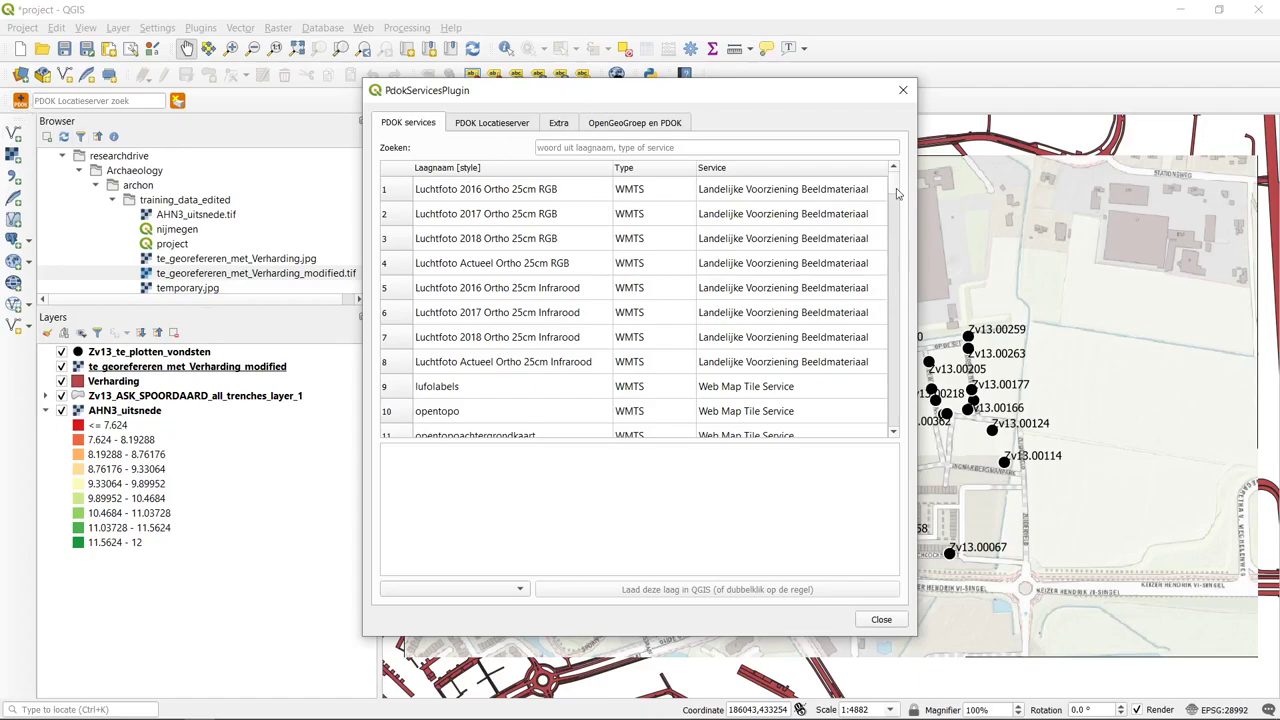
{"action": "mouse_move", "coordinate": [897, 193]}
{"action": "left_mouse_down"}
{"action": "mouse_move", "coordinate": [897, 415]}
{"action": "mouse_move", "coordinate": [899, 189]}
{"action": "left_mouse_up"}
{"action": "left_click_drag", "start_coordinate": [916, 636], "coordinate": [1058, 694]}
{"action": "left_click", "coordinate": [600, 192]}
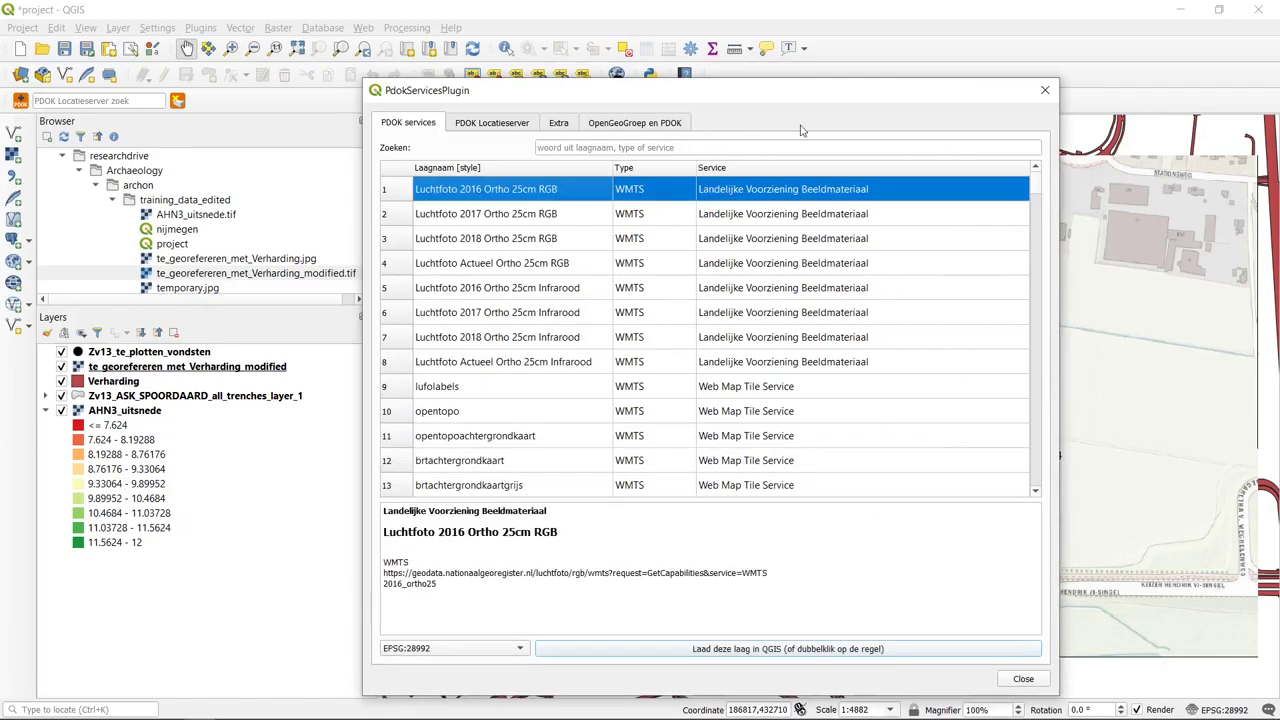
{"action": "left_click", "coordinate": [518, 241]}
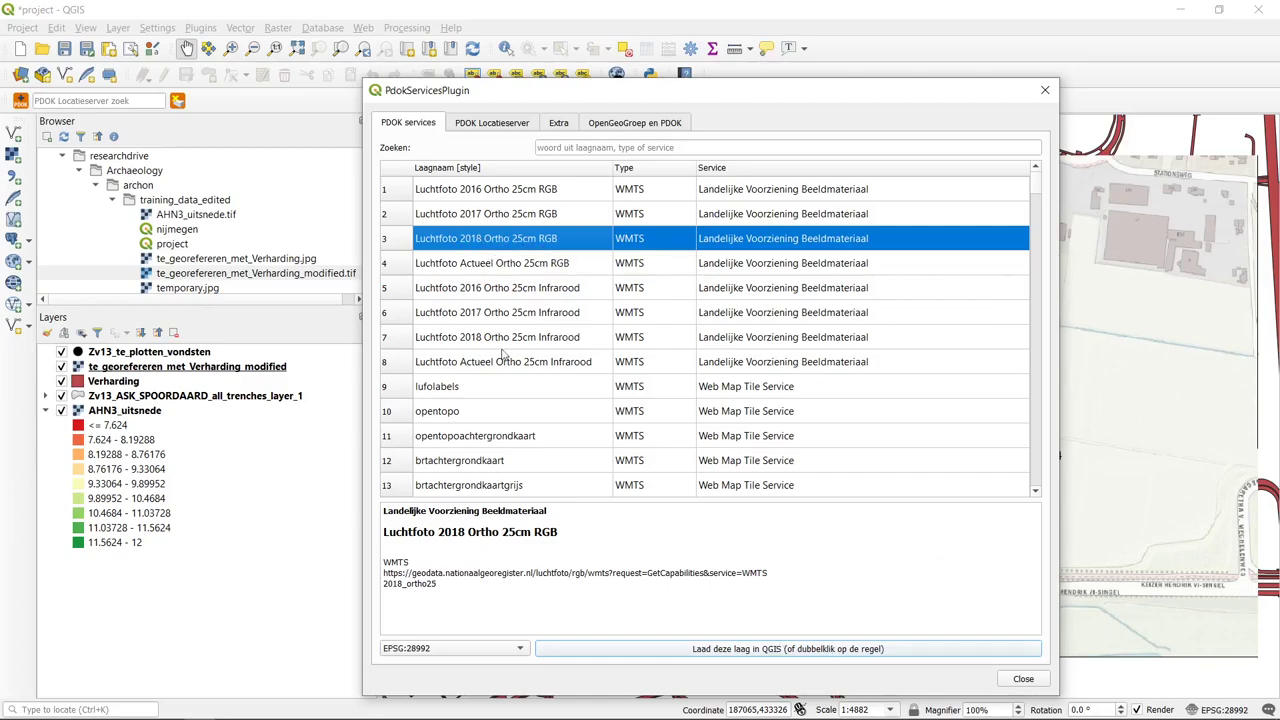
{"action": "left_click", "coordinate": [687, 650]}
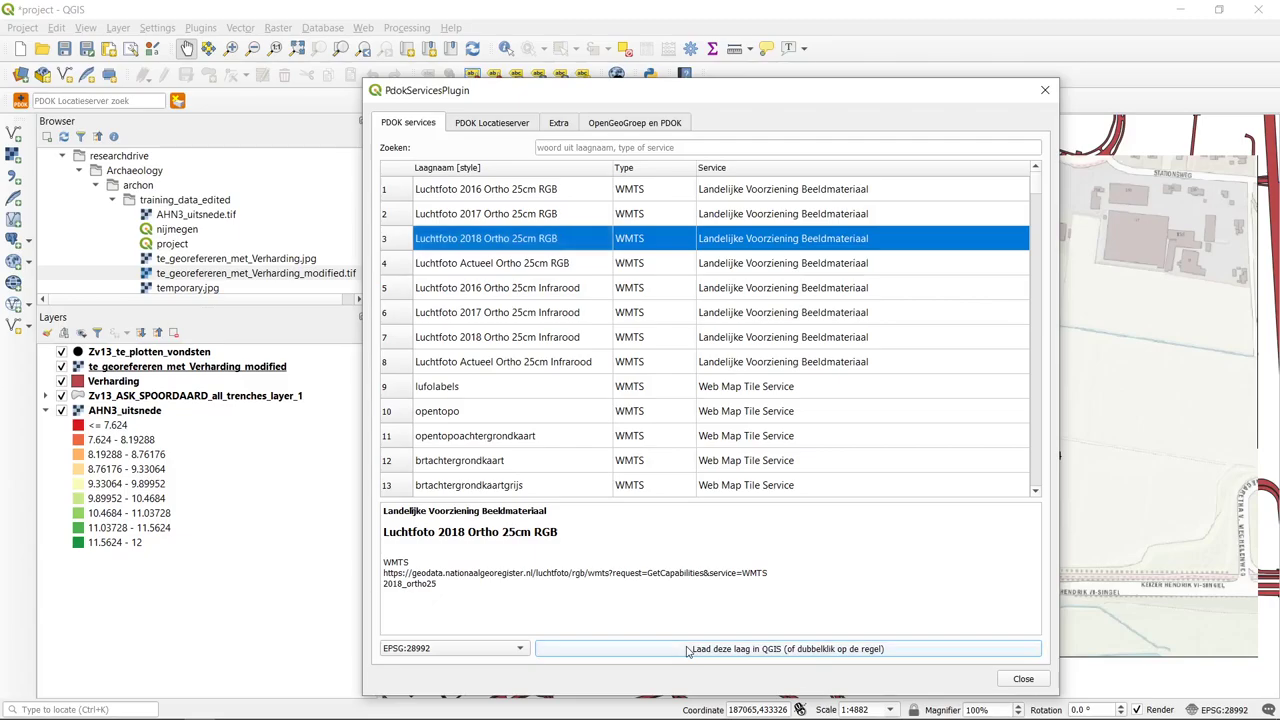
{"action": "left_click", "coordinate": [1026, 680]}
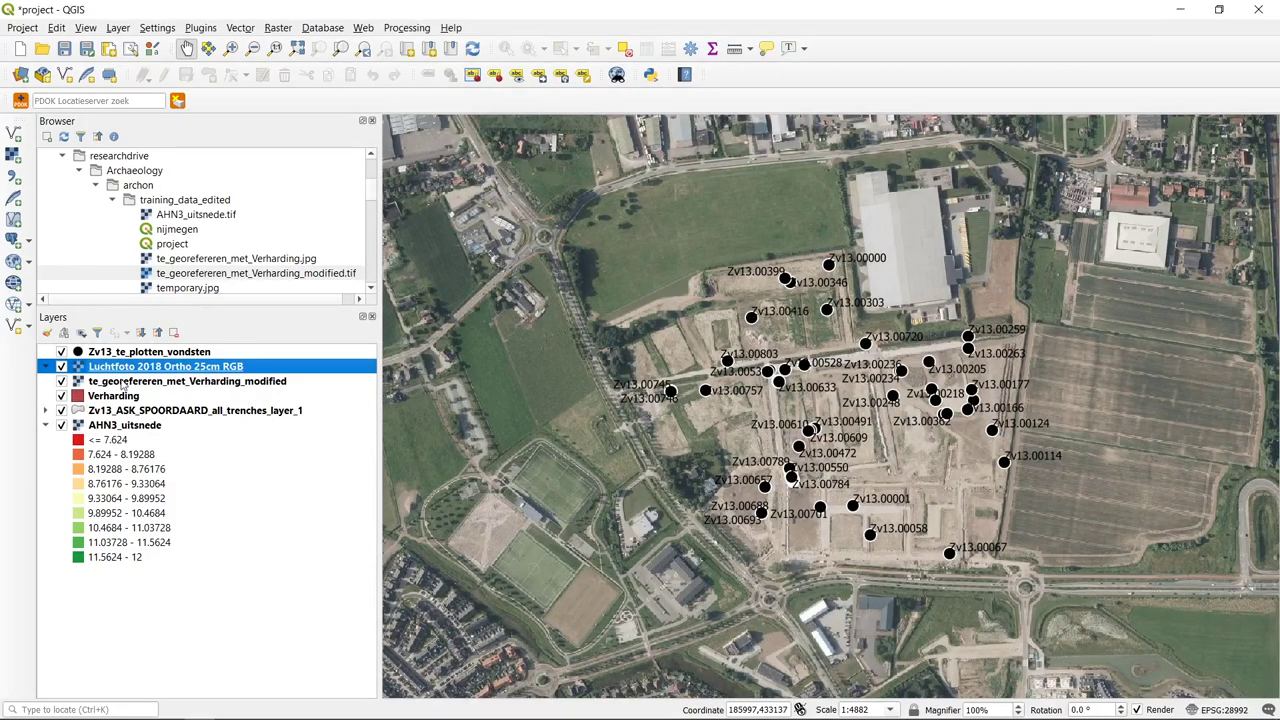
- Place the Luchtfoto 2018 layer directly above AHN3_uitsnede in the layer order and hide te_georefereren_met_Verharding_modified
{"action": "left_click_drag", "start_coordinate": [145, 372], "coordinate": [155, 418]}
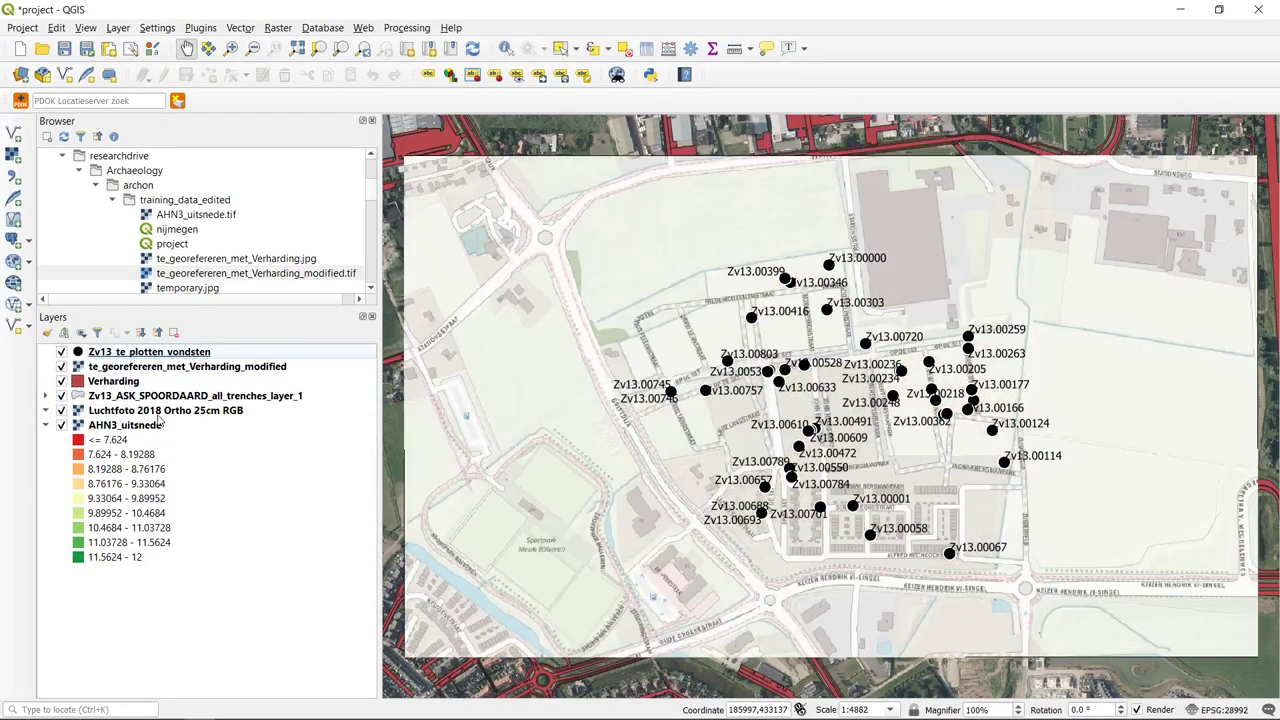
{"action": "left_click", "coordinate": [61, 367]}
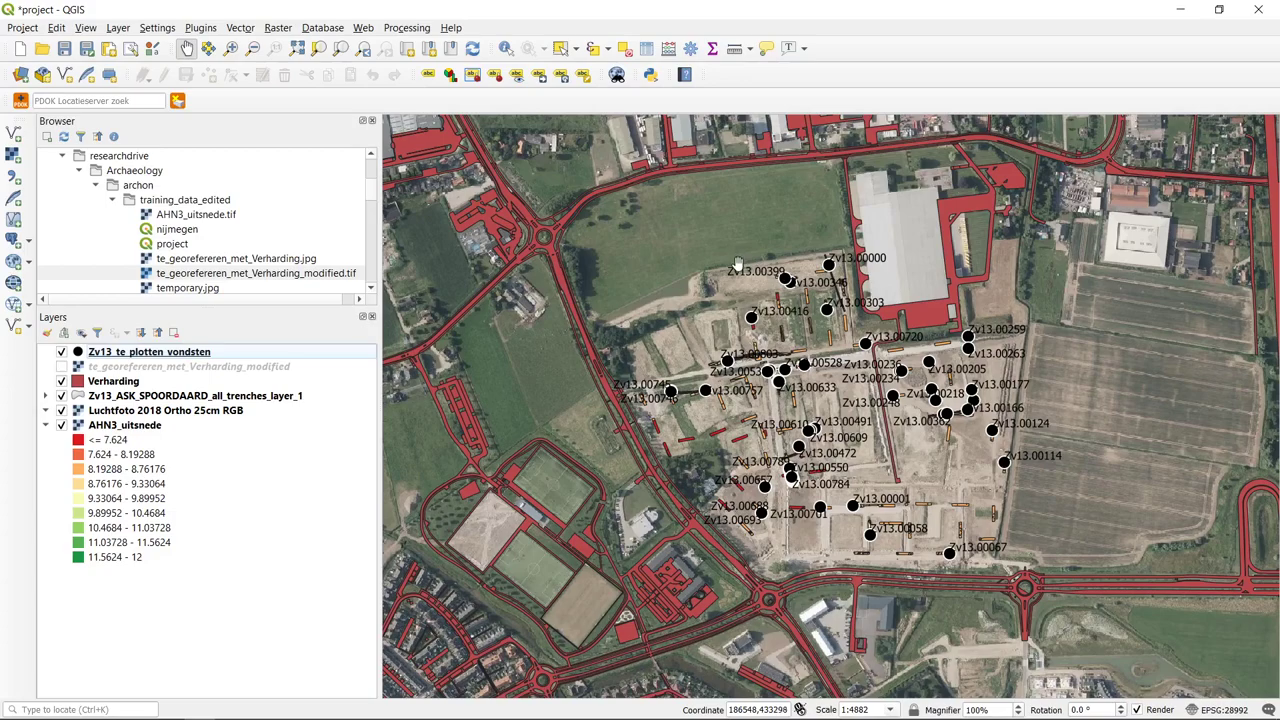
- Examine the aerial photo's coverage across the whole Netherlands, and return to the area around the plotted finds
{"action": "scroll", "coordinate": [758, 266], "scroll_direction": "down", "scroll_amount": 2}
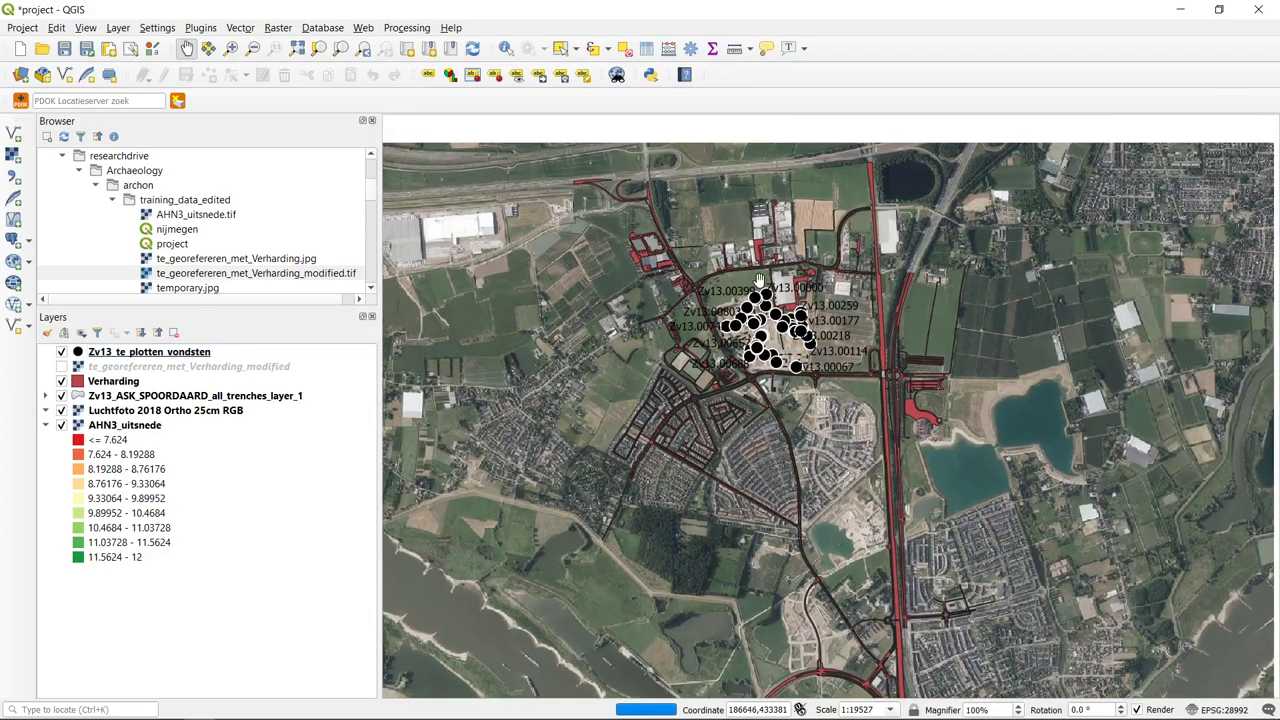
{"action": "scroll", "coordinate": [758, 275], "scroll_direction": "down", "scroll_amount": 1}
{"action": "scroll", "coordinate": [758, 280], "scroll_direction": "down", "scroll_amount": 1}
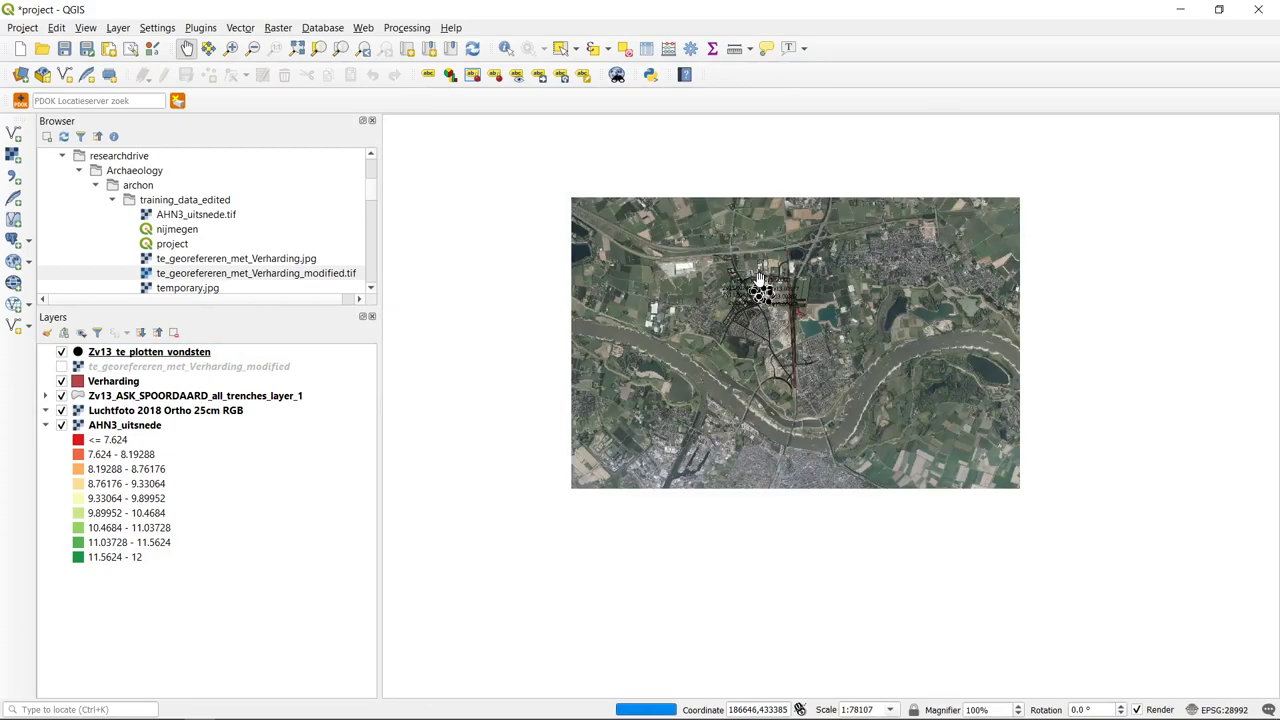
{"action": "scroll", "coordinate": [750, 265], "scroll_direction": "down", "scroll_amount": 1}
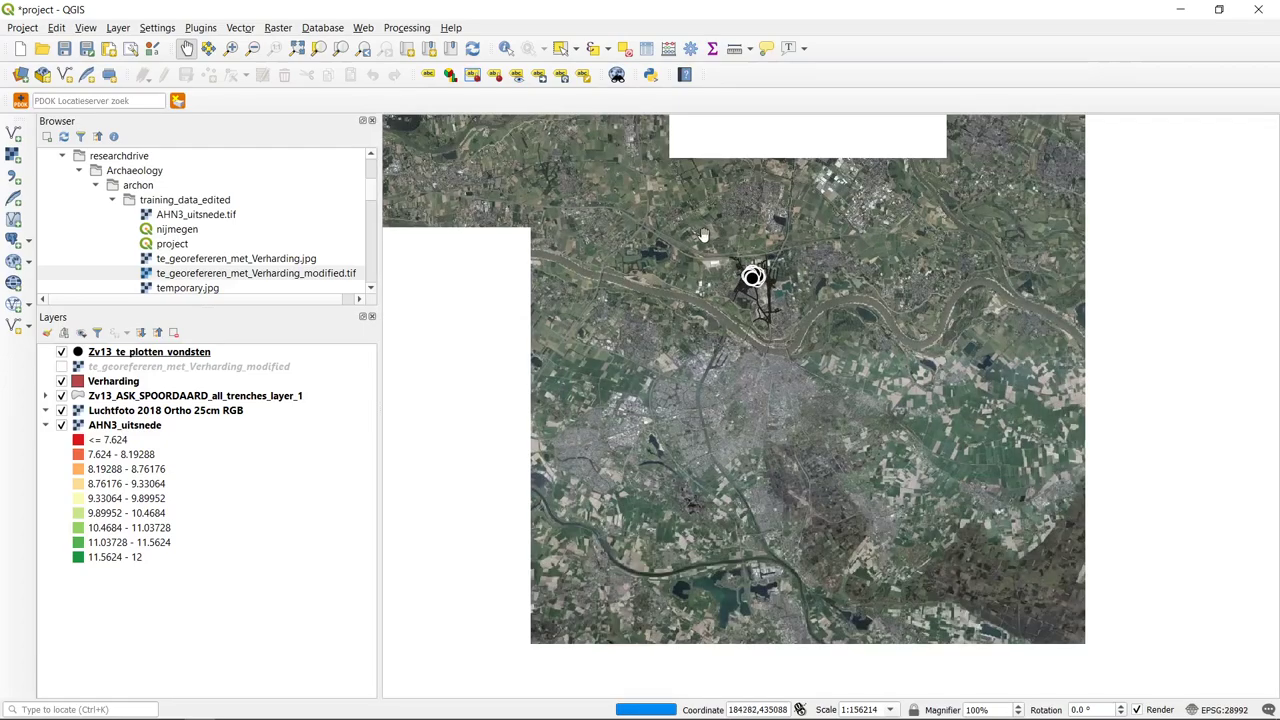
{"action": "scroll", "coordinate": [686, 280], "scroll_direction": "down", "scroll_amount": 1}
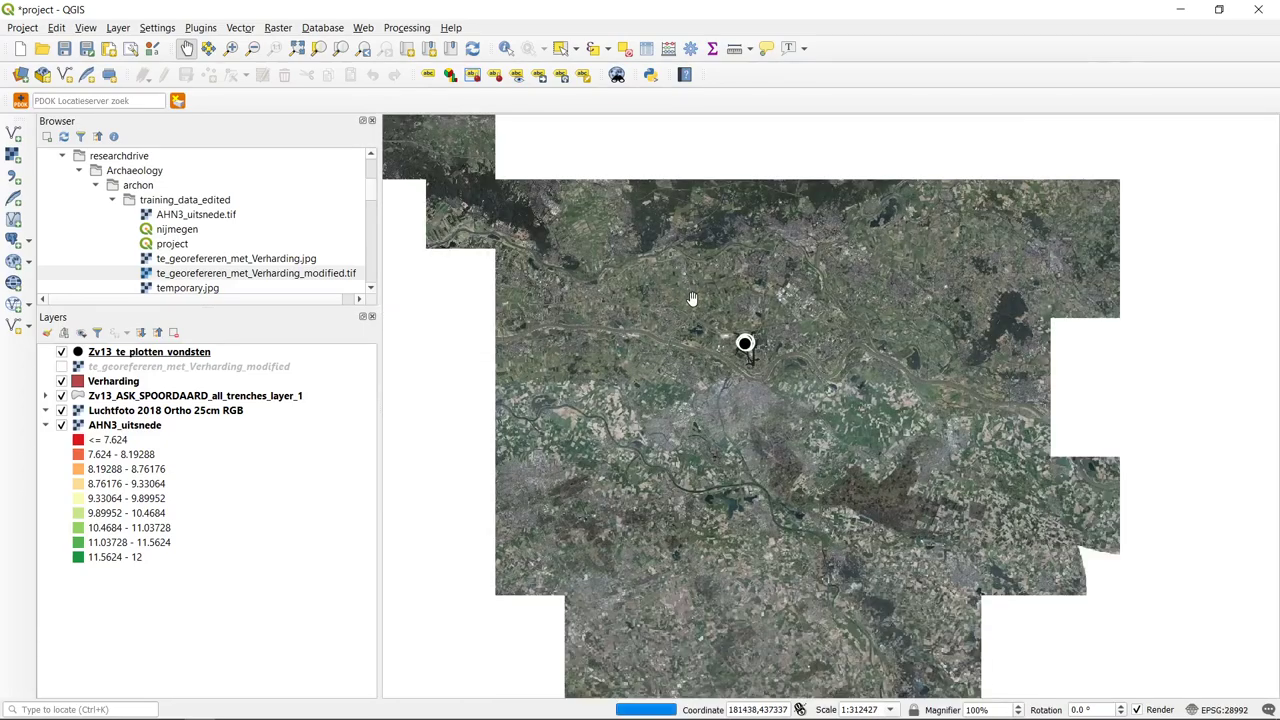
{"action": "scroll", "coordinate": [705, 290], "scroll_direction": "down", "scroll_amount": 1}
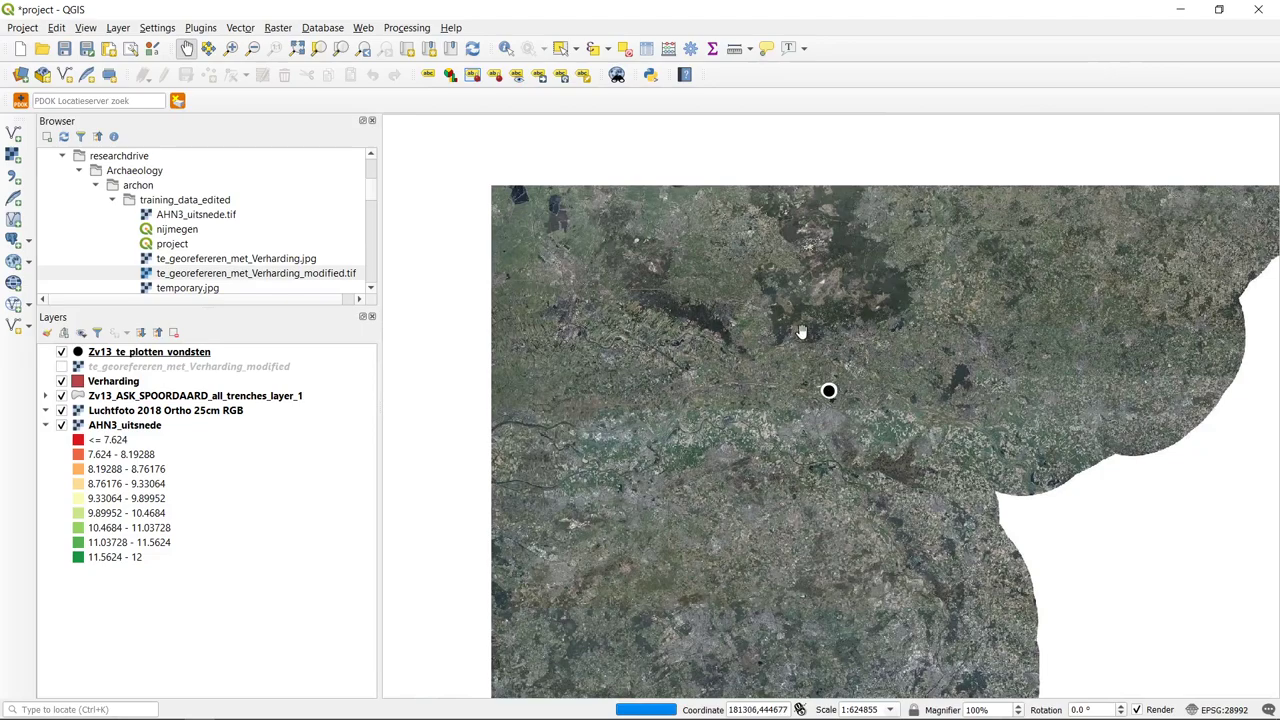
{"action": "scroll", "coordinate": [805, 325], "scroll_direction": "down", "scroll_amount": 1}
{"action": "scroll", "coordinate": [818, 292], "scroll_direction": "down", "scroll_amount": 1}
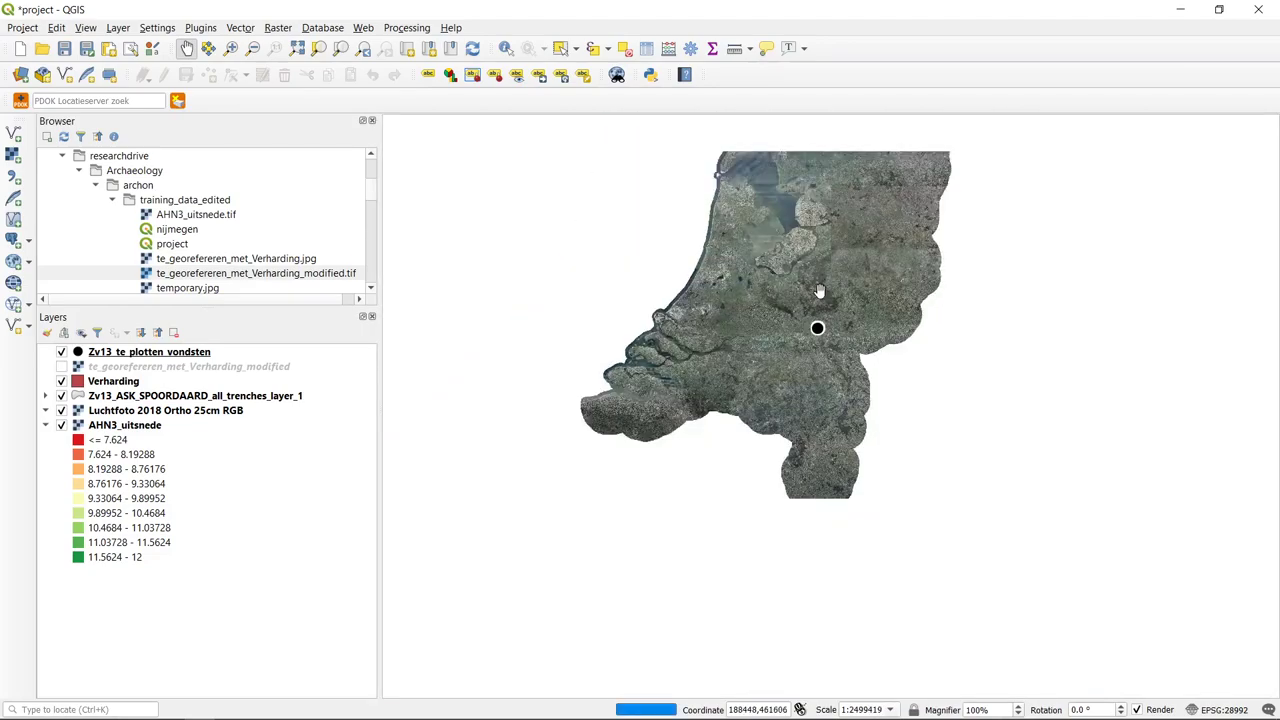
{"action": "left_click_drag", "start_coordinate": [817, 304], "coordinate": [817, 332]}
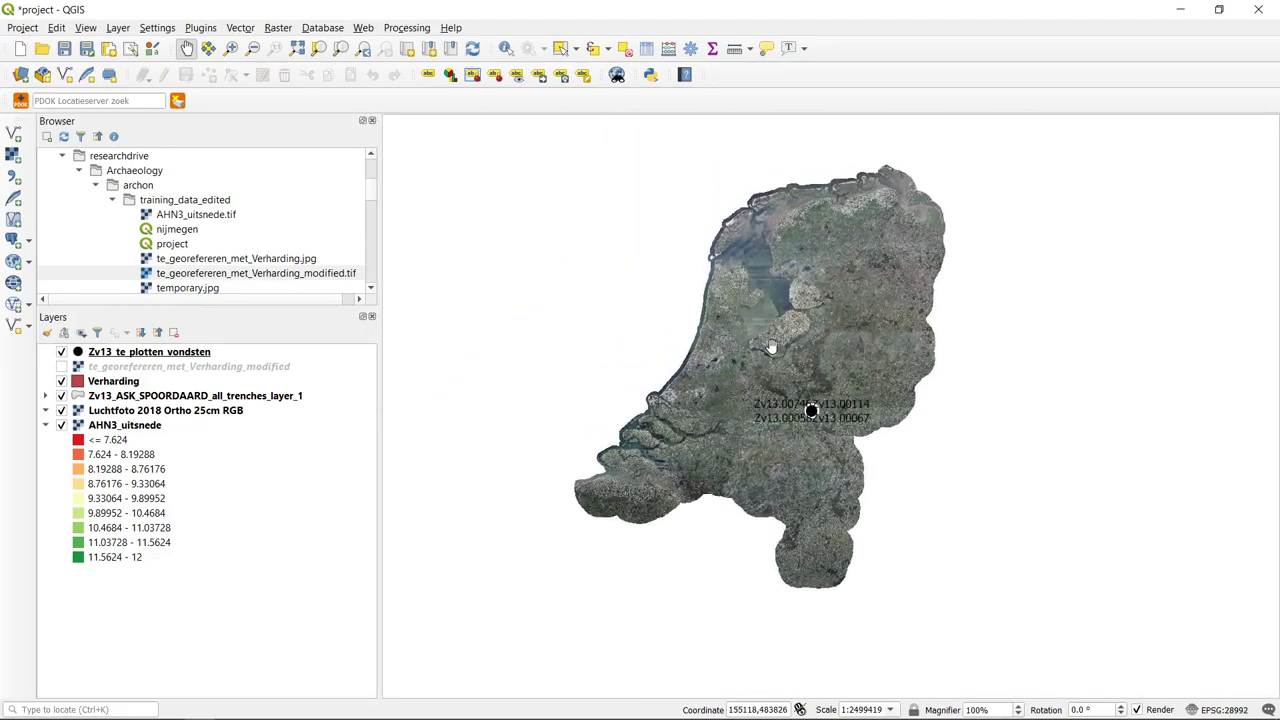
{"action": "left_click", "coordinate": [236, 52]}
{"action": "left_click_drag", "start_coordinate": [796, 392], "coordinate": [835, 429]}
{"action": "left_click_drag", "start_coordinate": [745, 325], "coordinate": [818, 406]}
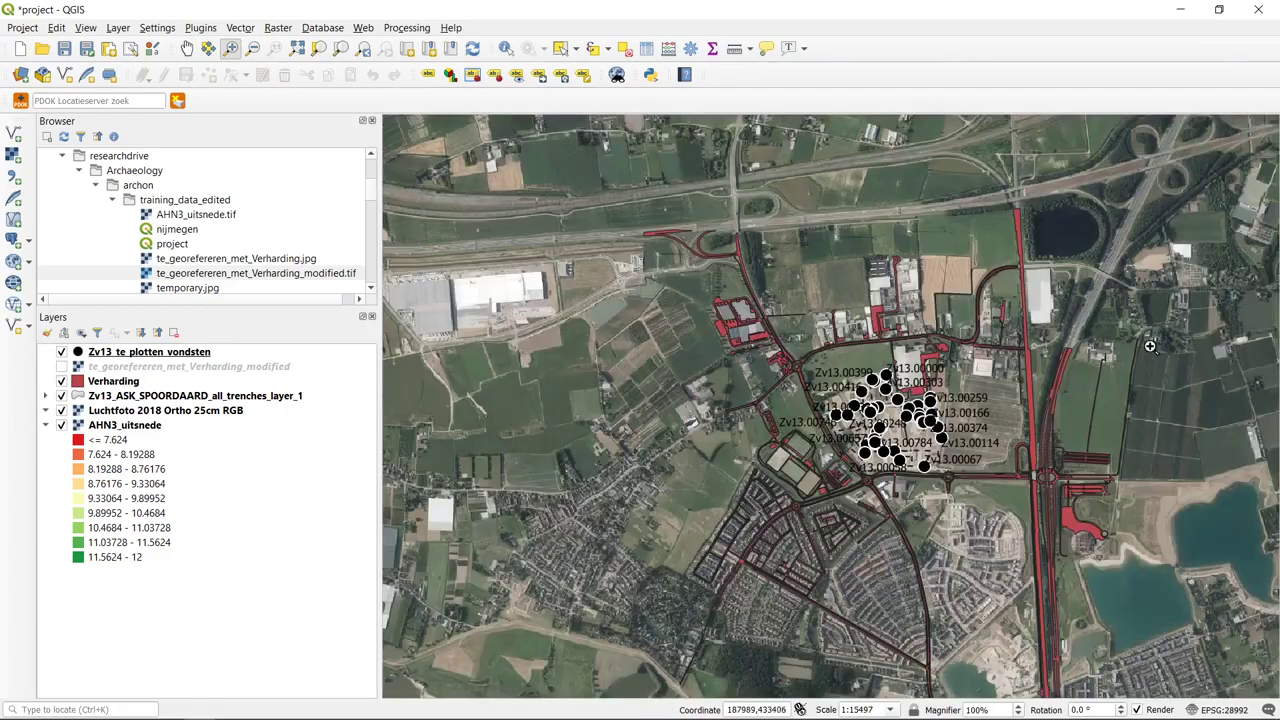
- Load the PDOK WMTS layer opentopo into the project with EPSG:28992
{"action": "left_click", "coordinate": [20, 101]}
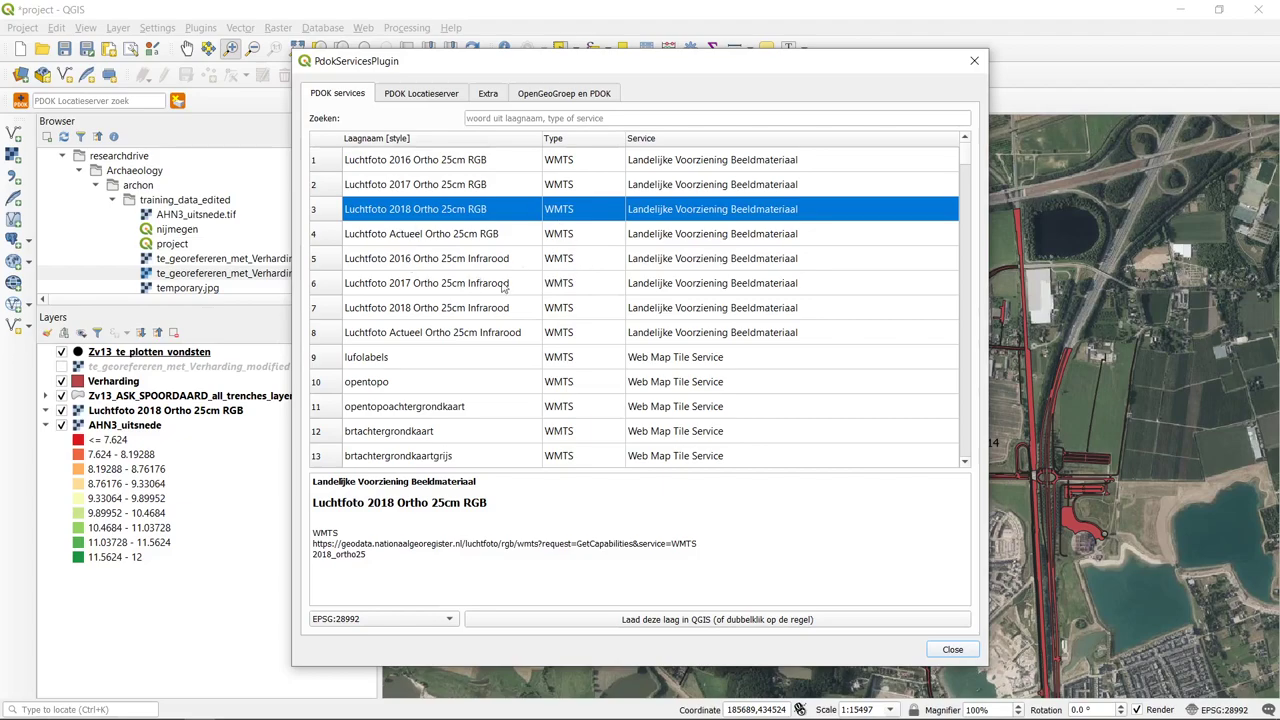
{"action": "left_click", "coordinate": [430, 386]}
{"action": "scroll", "coordinate": [550, 308], "scroll_direction": "down", "scroll_amount": 1}
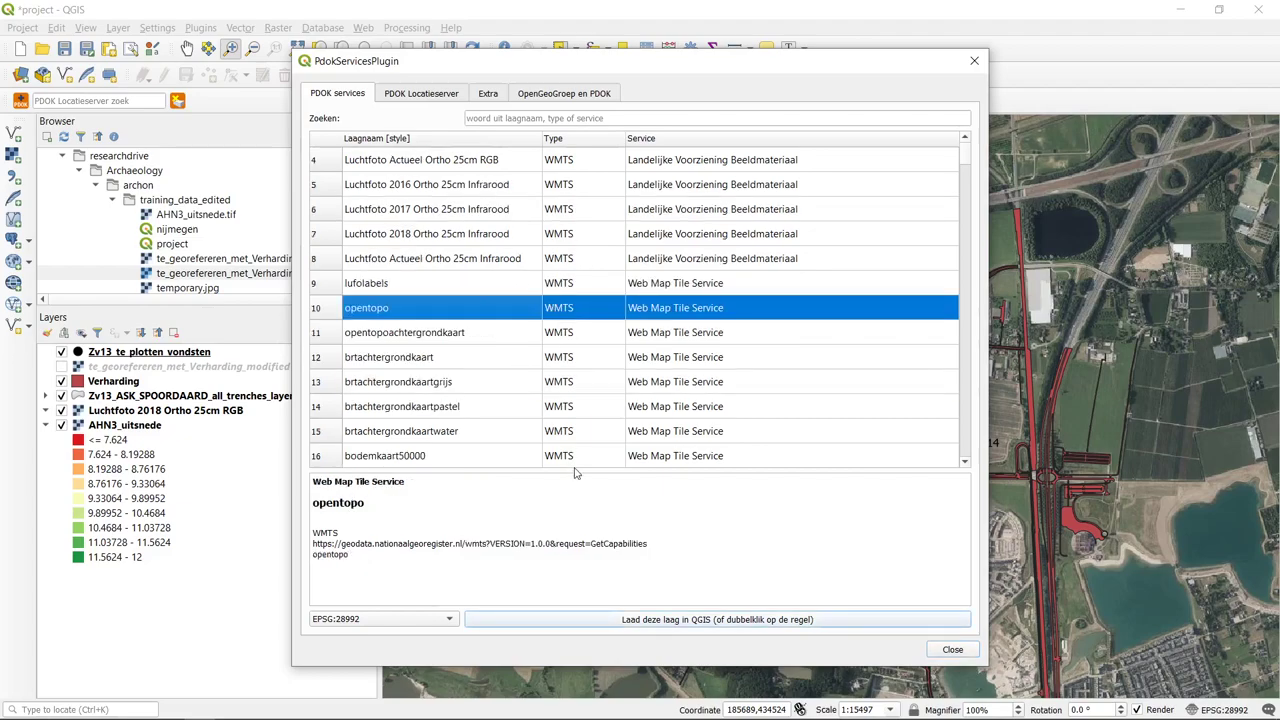
{"action": "left_click", "coordinate": [706, 622]}
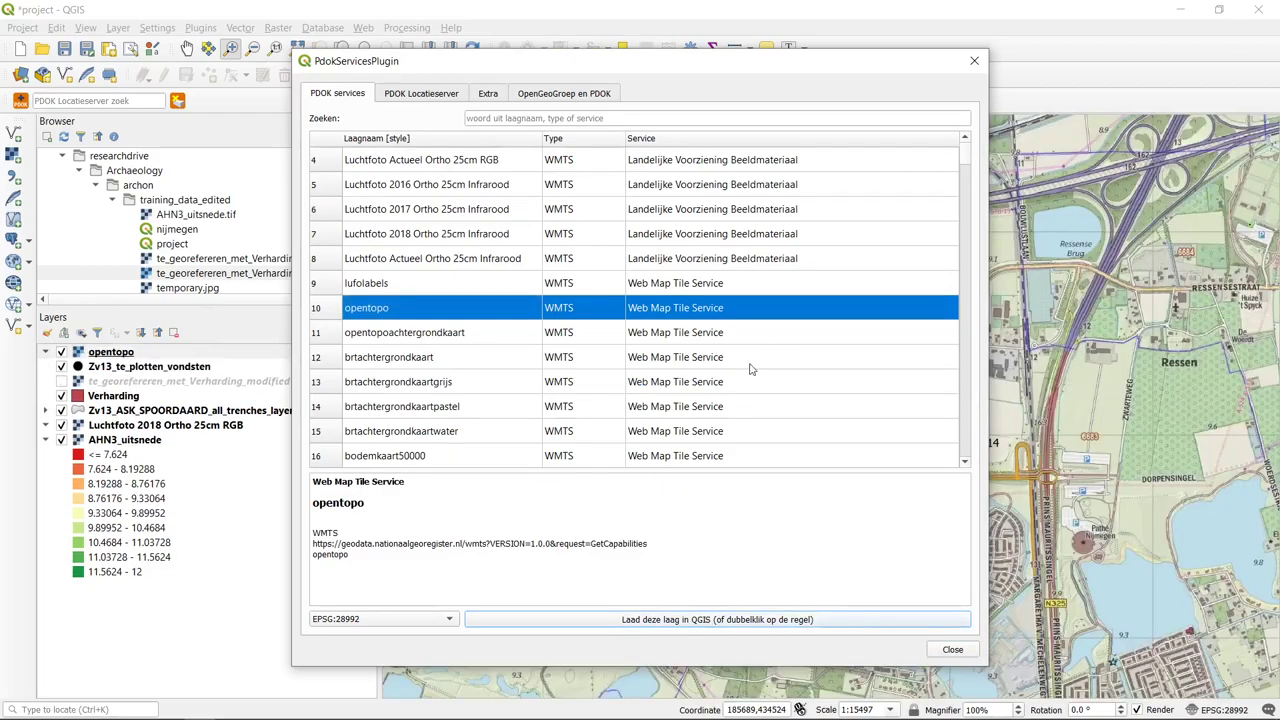
- Look through the other available PDOK services, including geomorfologischekaart50000, top10nlv2 and natura2000, and close the list
{"action": "scroll", "coordinate": [510, 252], "scroll_direction": "down", "scroll_amount": 1}
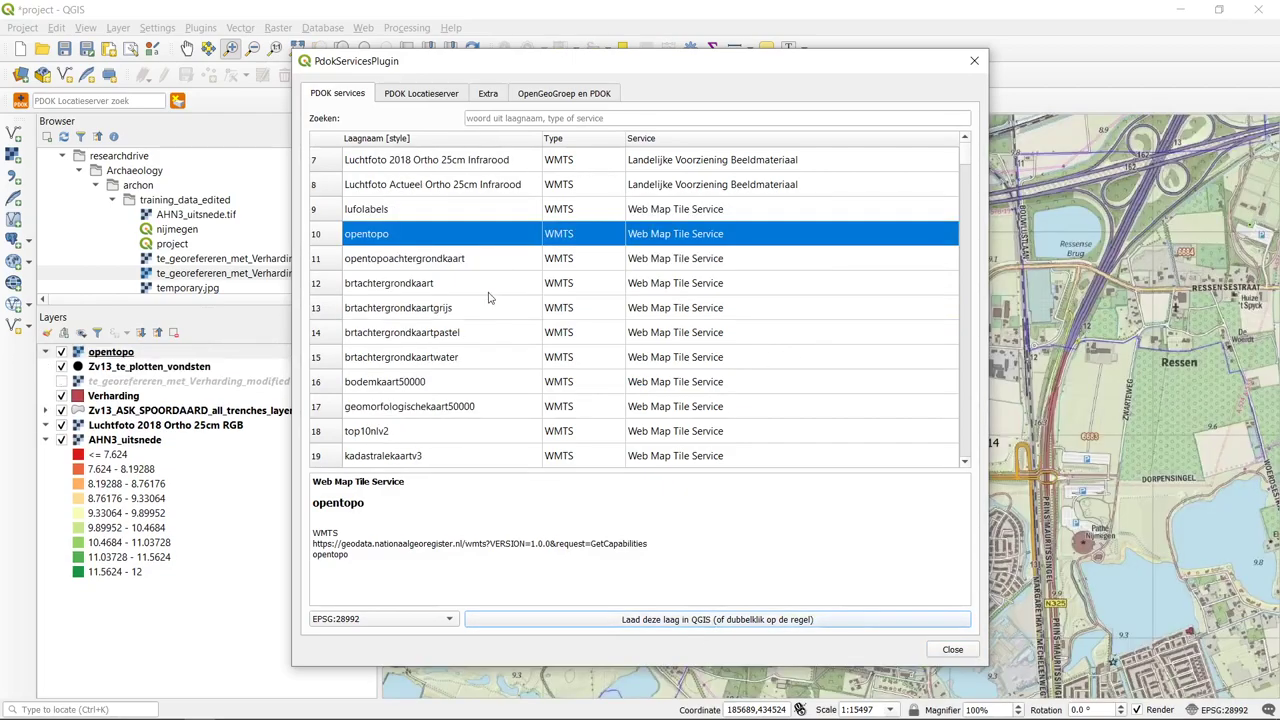
{"action": "scroll", "coordinate": [490, 297], "scroll_direction": "down", "scroll_amount": 1}
{"action": "left_click", "coordinate": [431, 310]}
{"action": "left_click", "coordinate": [453, 336]}
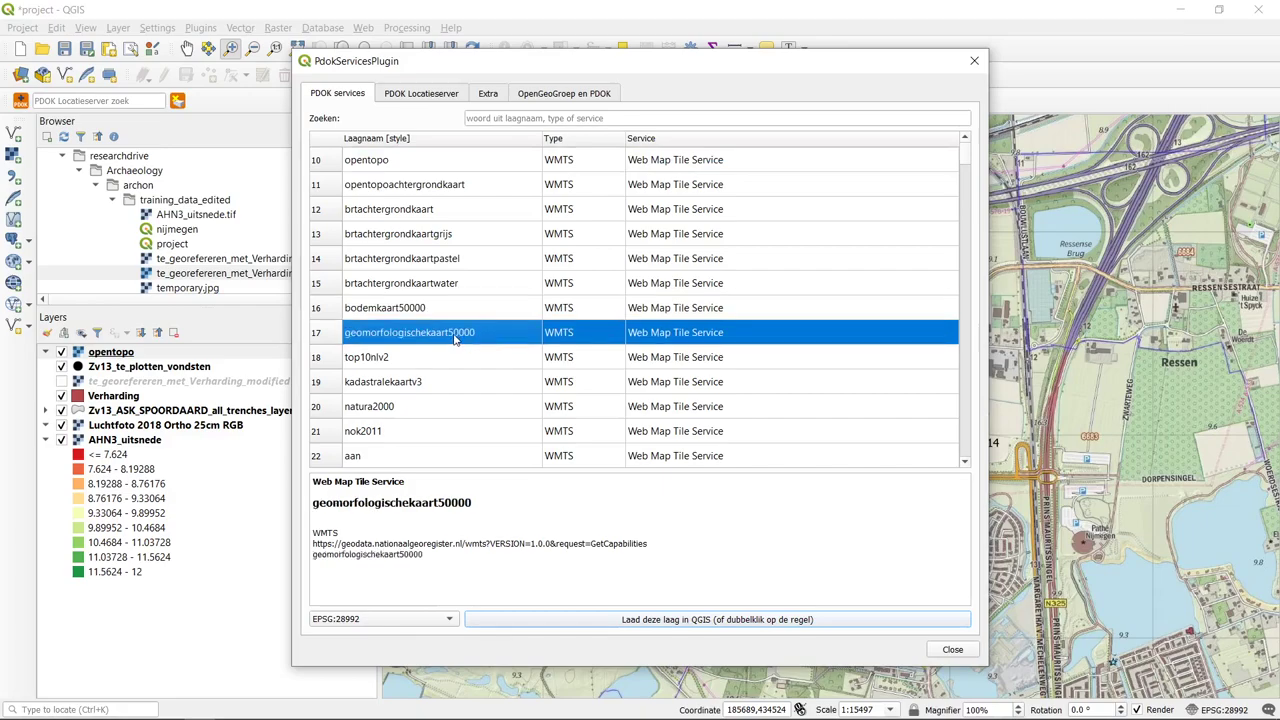
{"action": "left_click", "coordinate": [454, 358]}
{"action": "scroll", "coordinate": [456, 335], "scroll_direction": "down", "scroll_amount": 1}
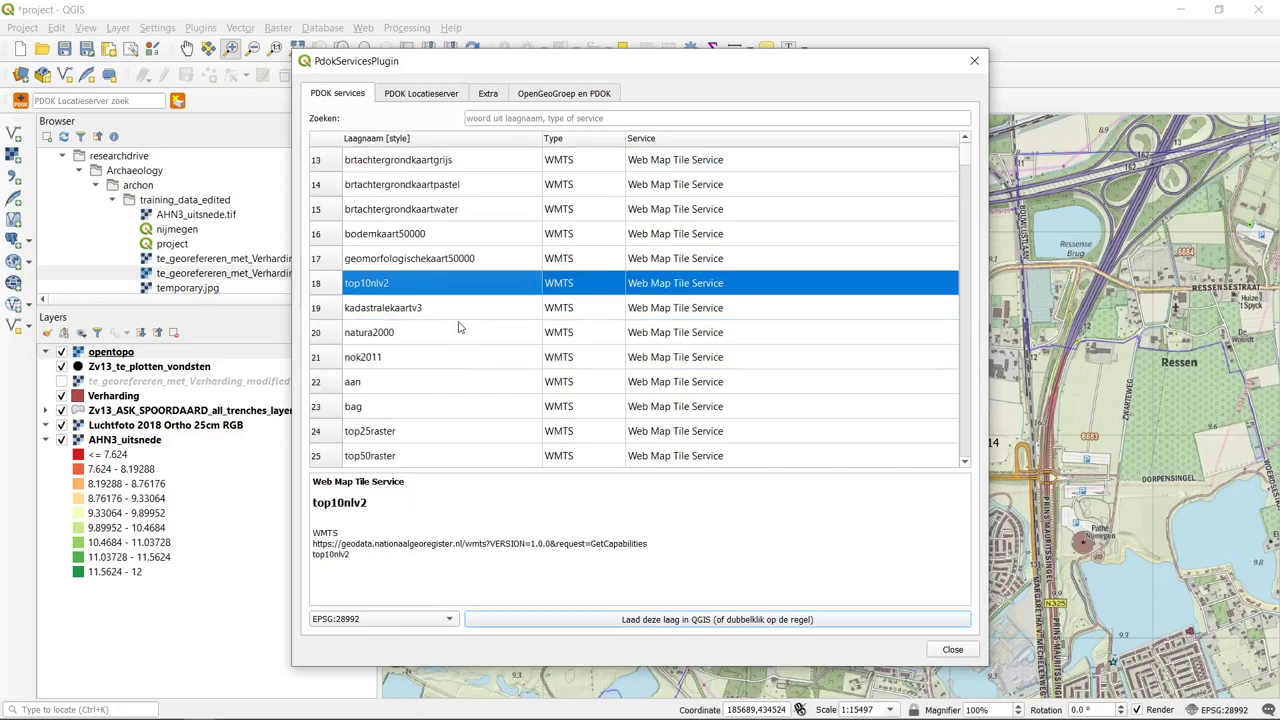
{"action": "left_click", "coordinate": [465, 308]}
{"action": "left_click", "coordinate": [448, 343]}
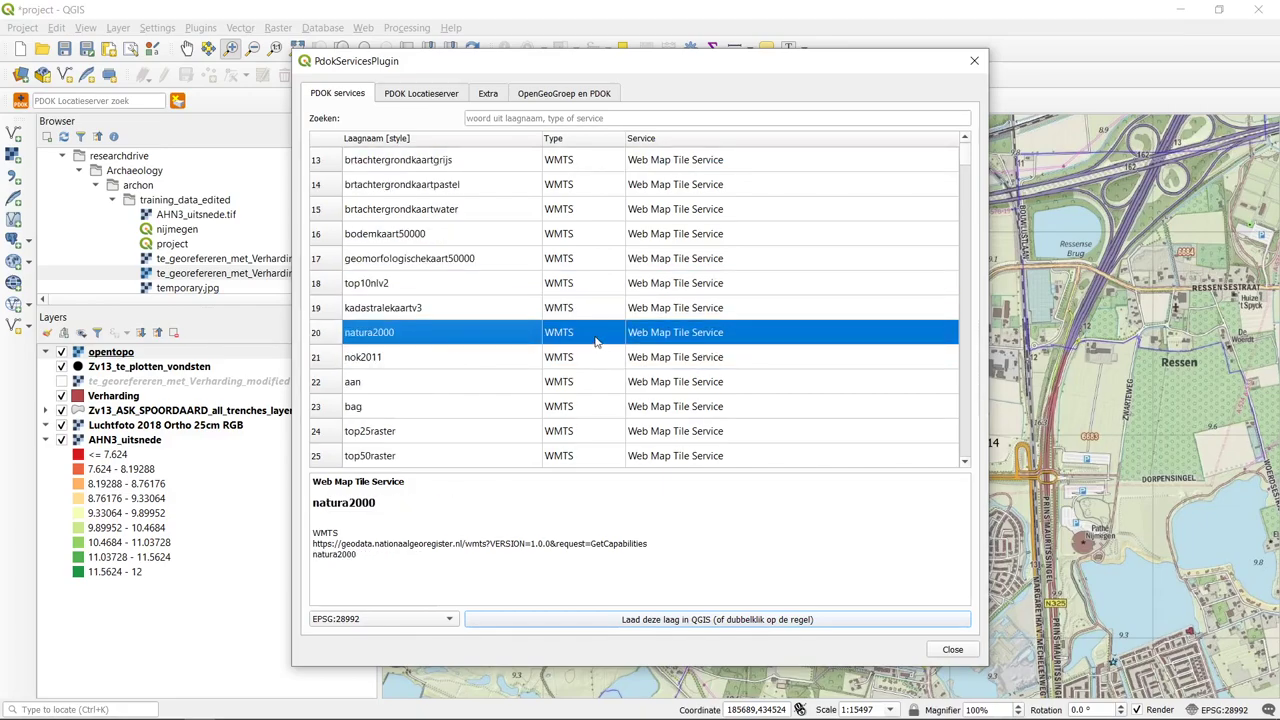
{"action": "scroll", "coordinate": [466, 336], "scroll_direction": "down", "scroll_amount": 5}
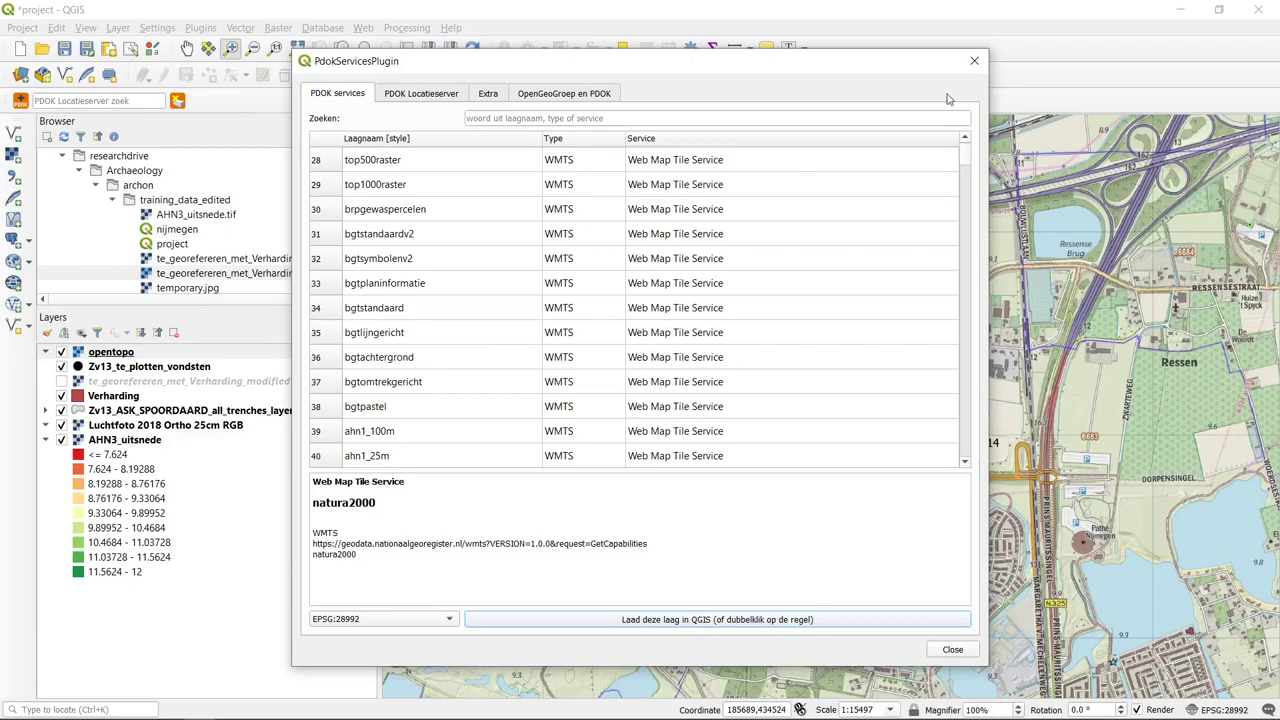
{"action": "left_click", "coordinate": [974, 62]}
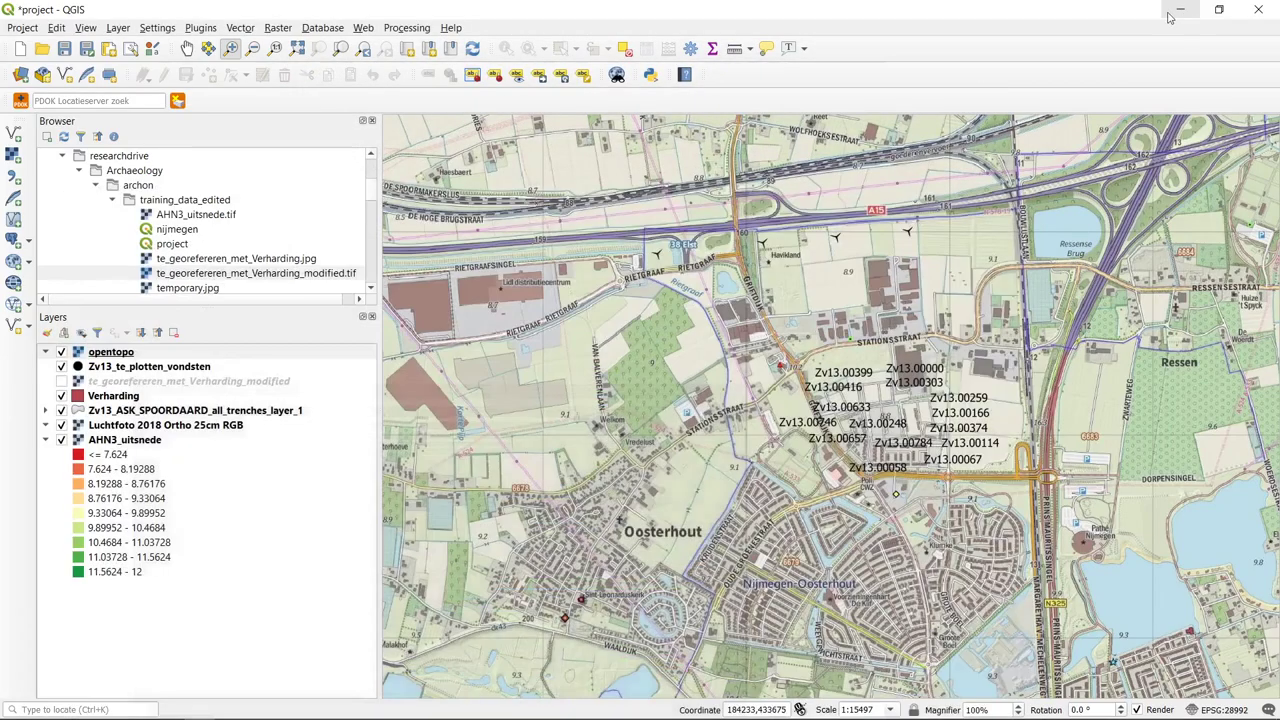
- Search the PDOK Locatieserver for "amsterdam" and view the city with its surroundings on the map
{"action": "left_click", "coordinate": [40, 101]}
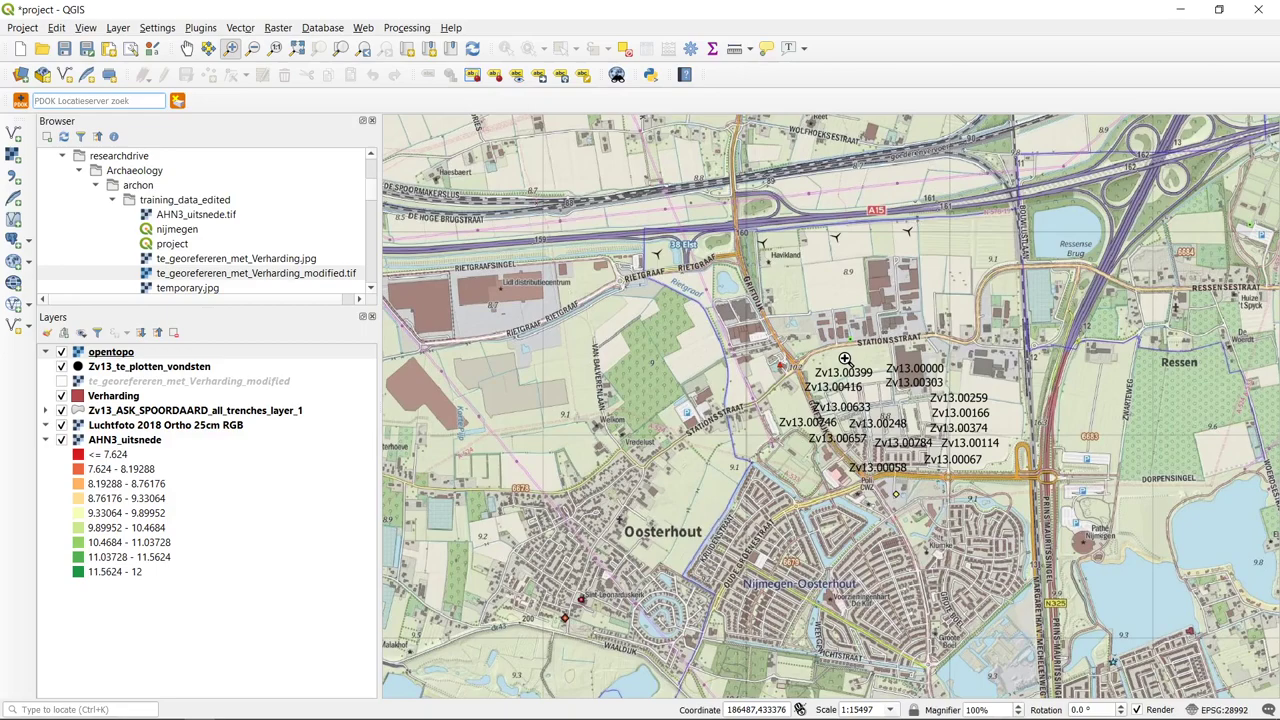
{"action": "type", "text": "amsterdam"}
{"action": "key", "text": "Return"}
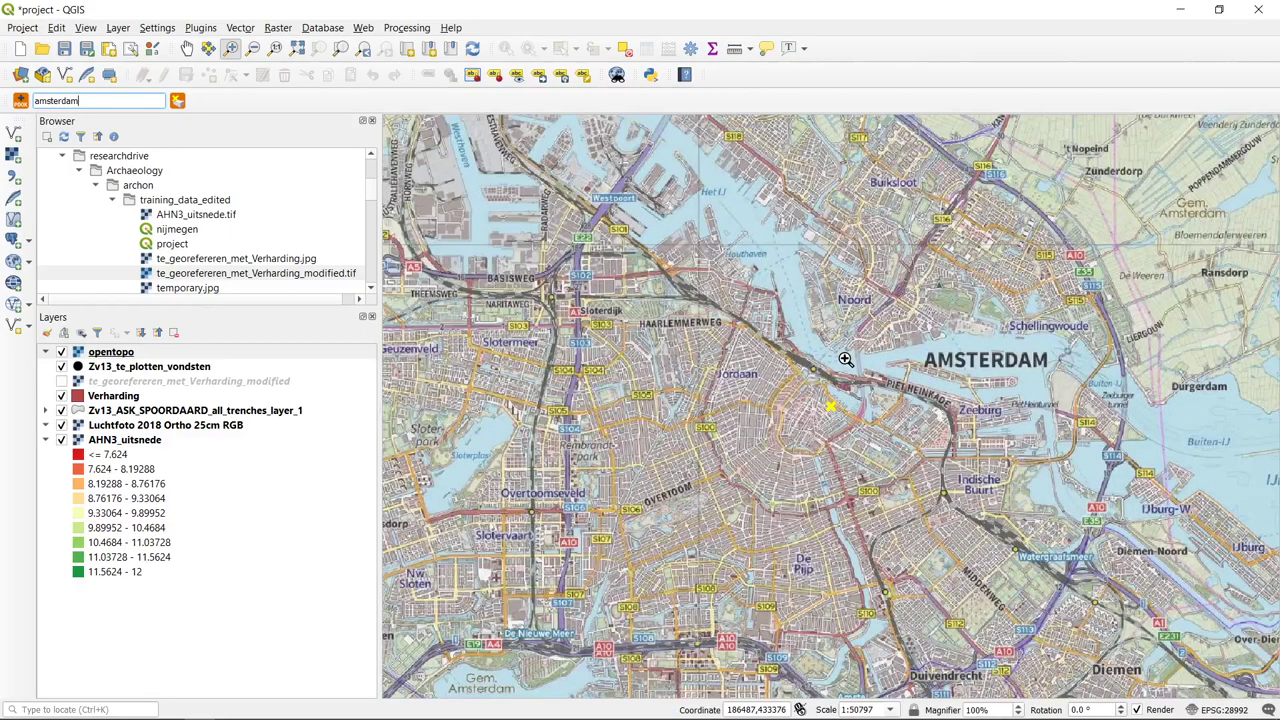
{"action": "scroll", "coordinate": [845, 358], "scroll_direction": "down", "scroll_amount": 1}
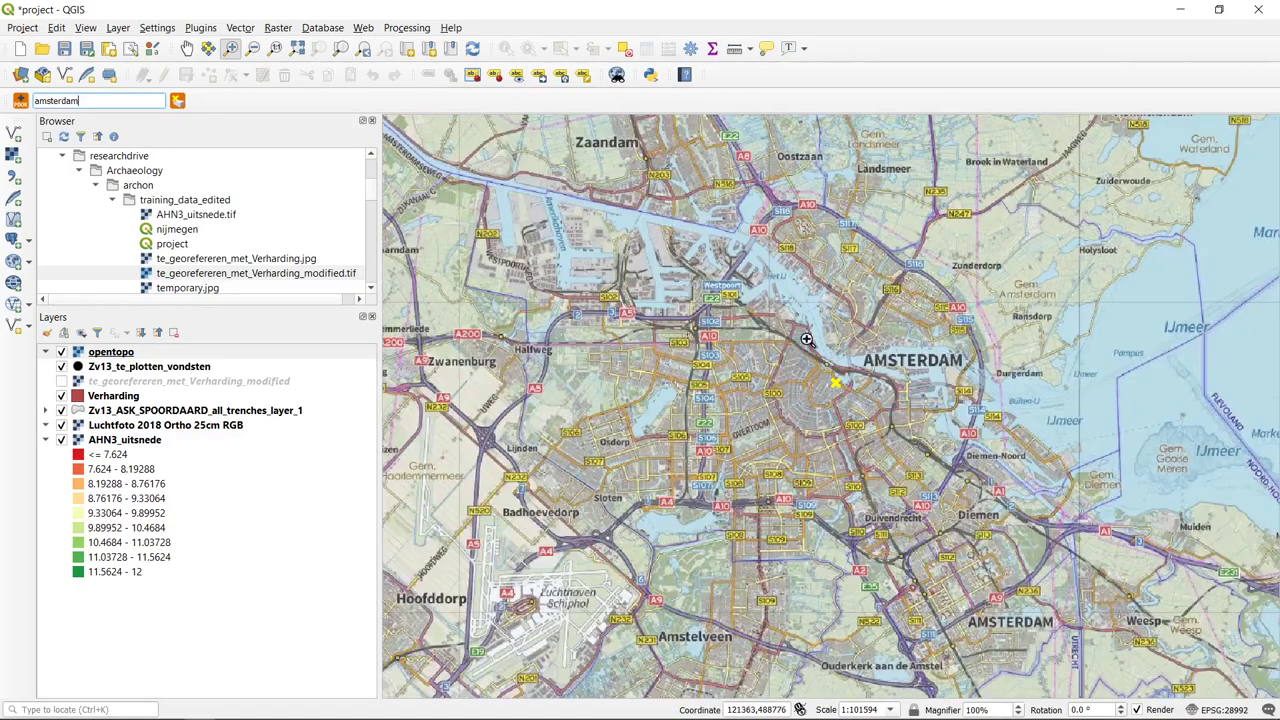
{"action": "scroll", "coordinate": [780, 333], "scroll_direction": "down", "scroll_amount": 1}
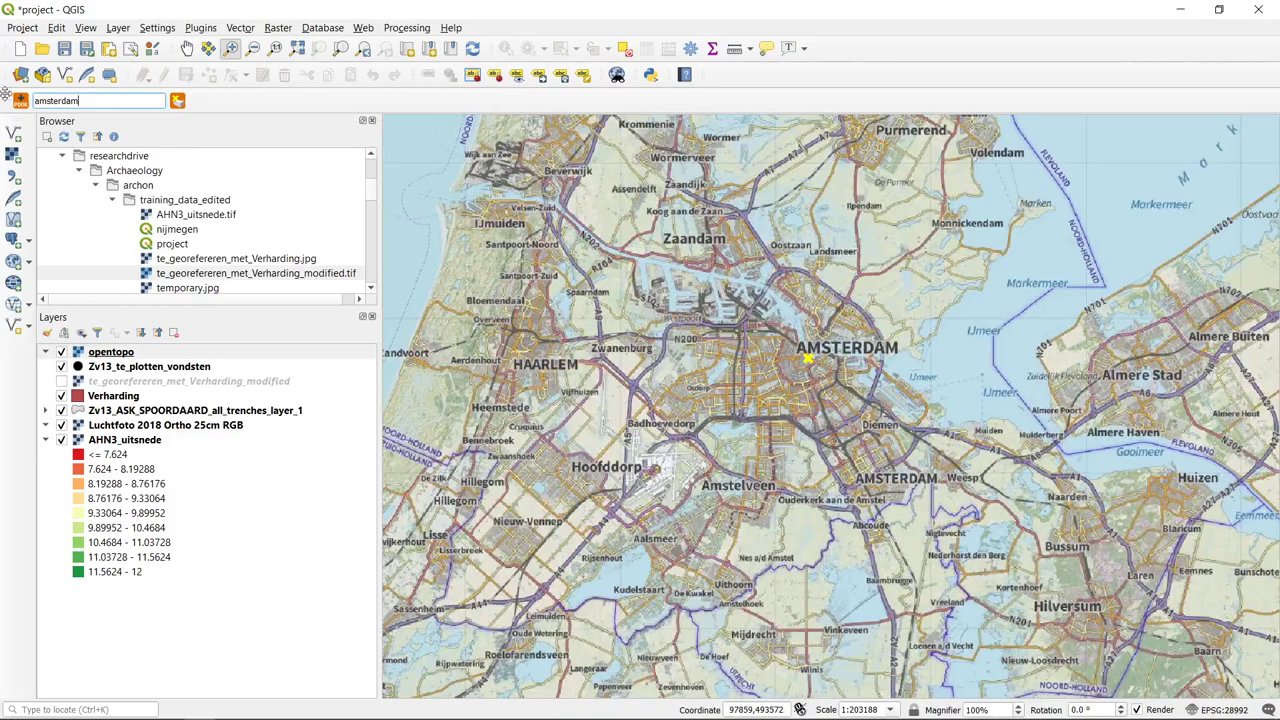
- Search the PDOK Locatieserver for "nijmegen" and view the area around Lent and Oosterhout in more detail
{"action": "left_click_drag", "start_coordinate": [104, 101], "coordinate": [2, 103]}
{"action": "type", "text": "nijmegen"}
{"action": "key", "text": "Return"}
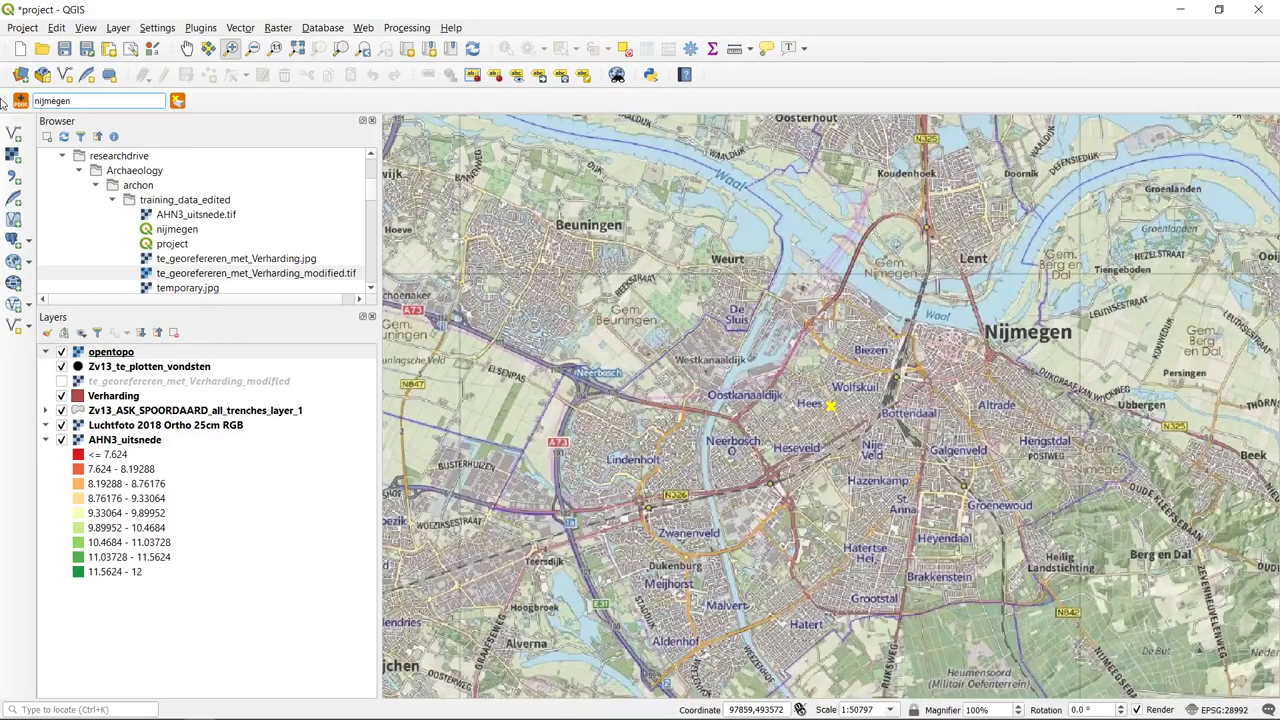
{"action": "left_click", "coordinate": [948, 185]}
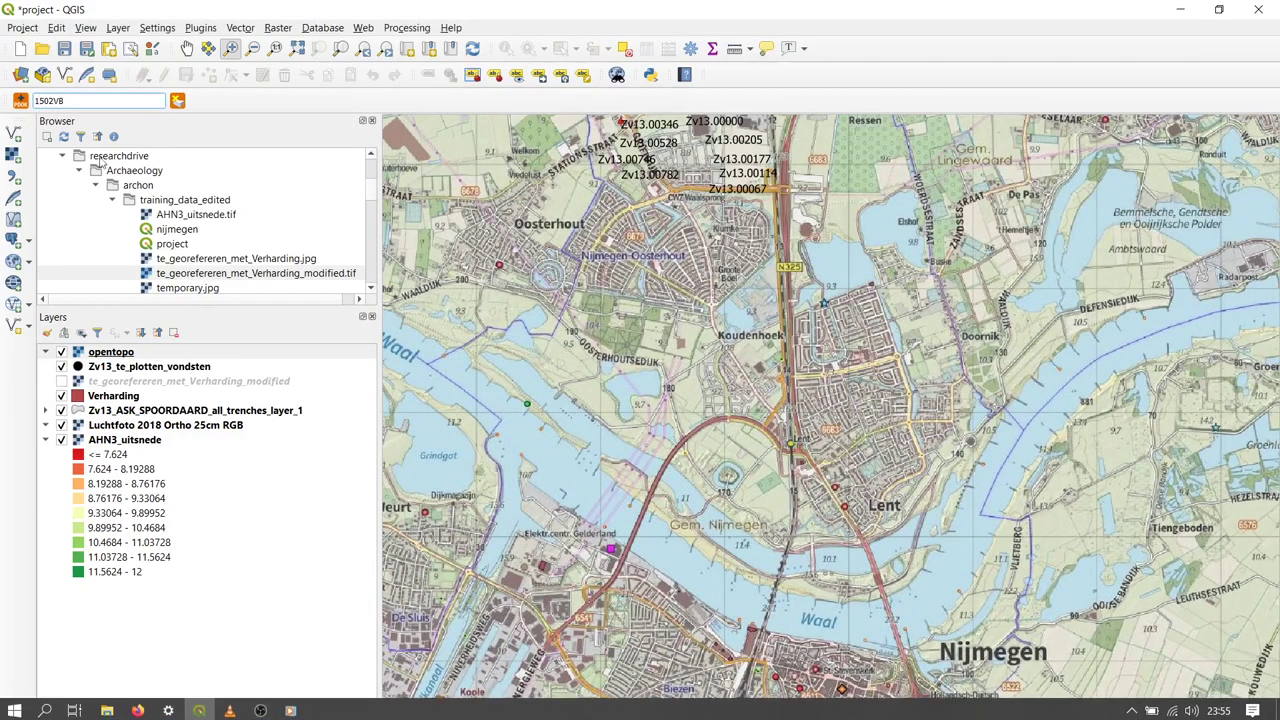
- Search the PDOK Locatieserver for a postal code in central Amsterdam and view that location on the map
{"action": "left_click_drag", "start_coordinate": [93, 100], "coordinate": [3, 97]}
{"action": "type", "text": "12XT"}
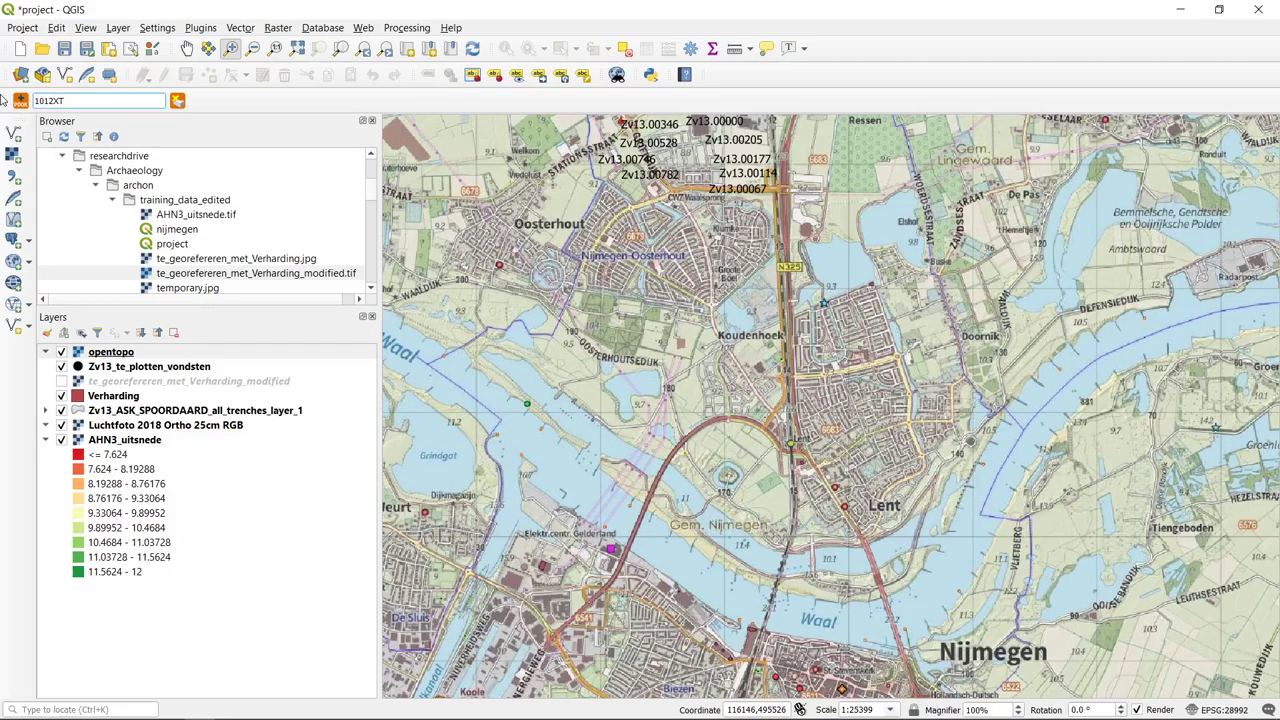
{"action": "key", "text": "Return"}
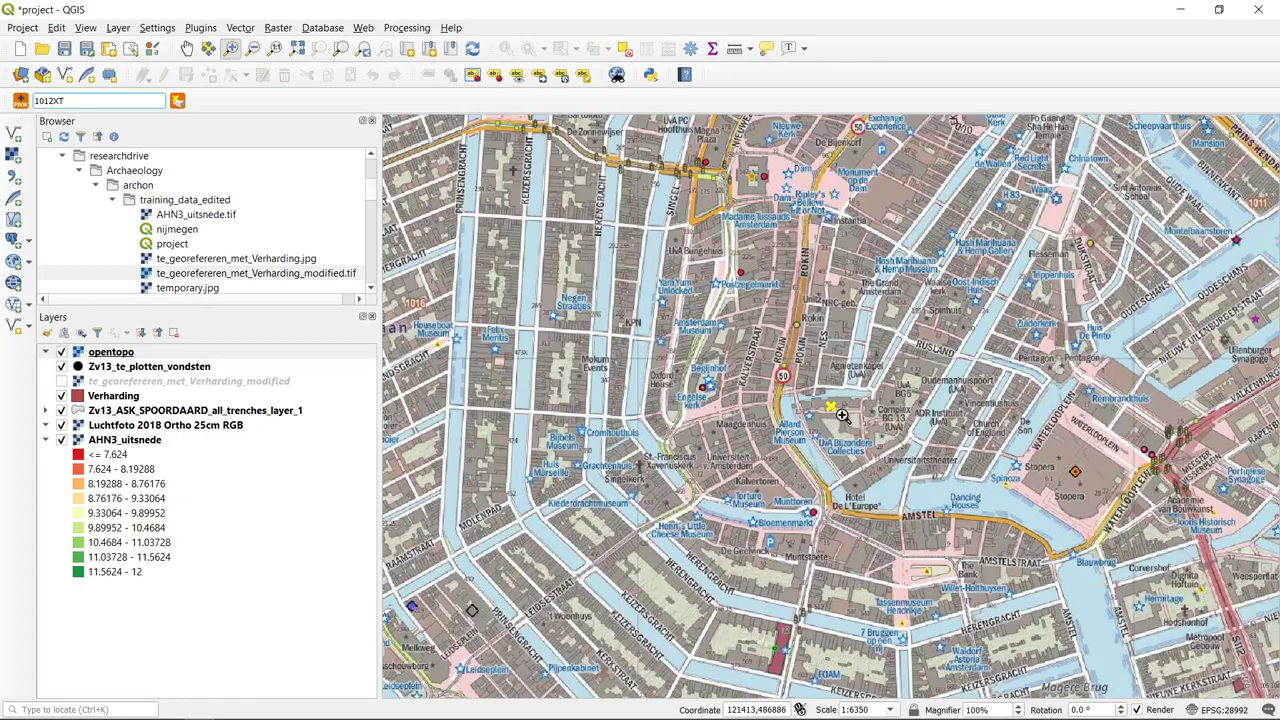
{"action": "scroll", "coordinate": [843, 415], "scroll_direction": "up", "scroll_amount": 1}
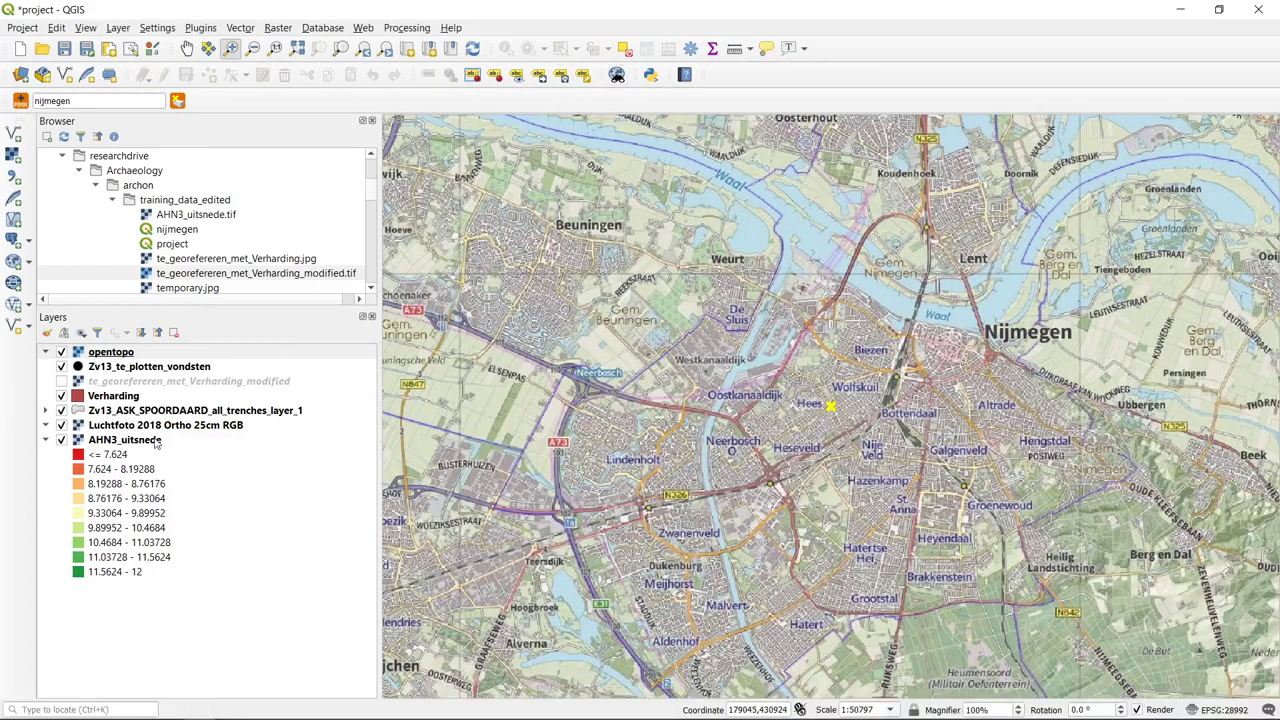
- Zoom the map to the extent of the Zv13_ASK_SPOORDAARD_all_trenches_layer_1 layer
{"action": "left_click", "coordinate": [132, 412]}
{"action": "right_click", "coordinate": [132, 412]}
{"action": "left_click", "coordinate": [235, 92]}
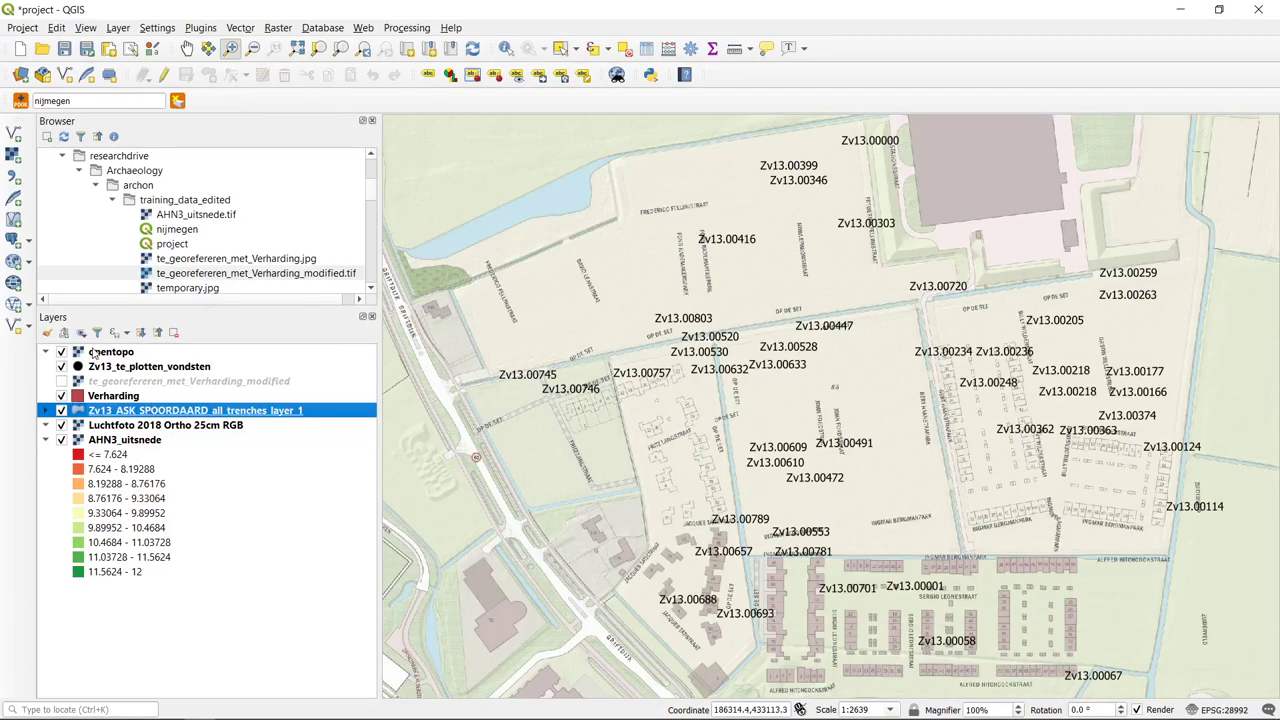
- Hide the opentopo layer and move it directly below Luchtfoto 2018 Ortho 25cm RGB in the layer order
{"action": "left_click", "coordinate": [70, 352]}
{"action": "left_click", "coordinate": [62, 352]}
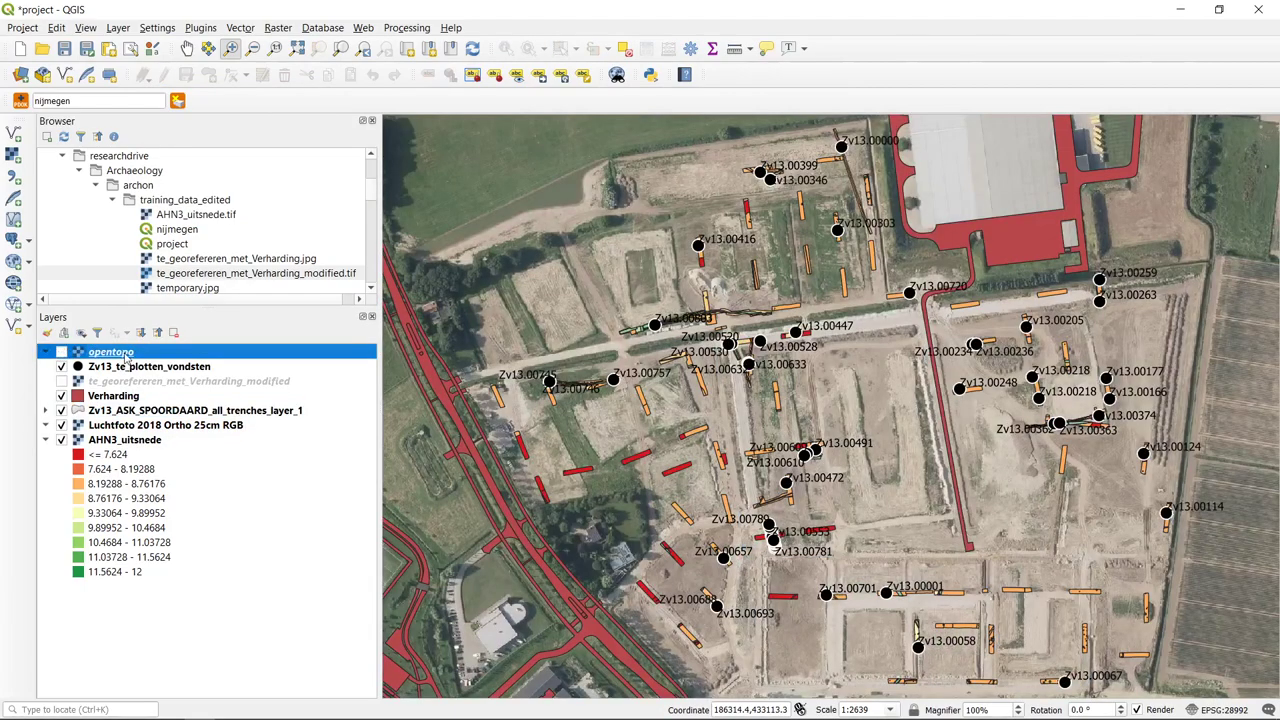
{"action": "left_click_drag", "start_coordinate": [127, 360], "coordinate": [188, 438]}
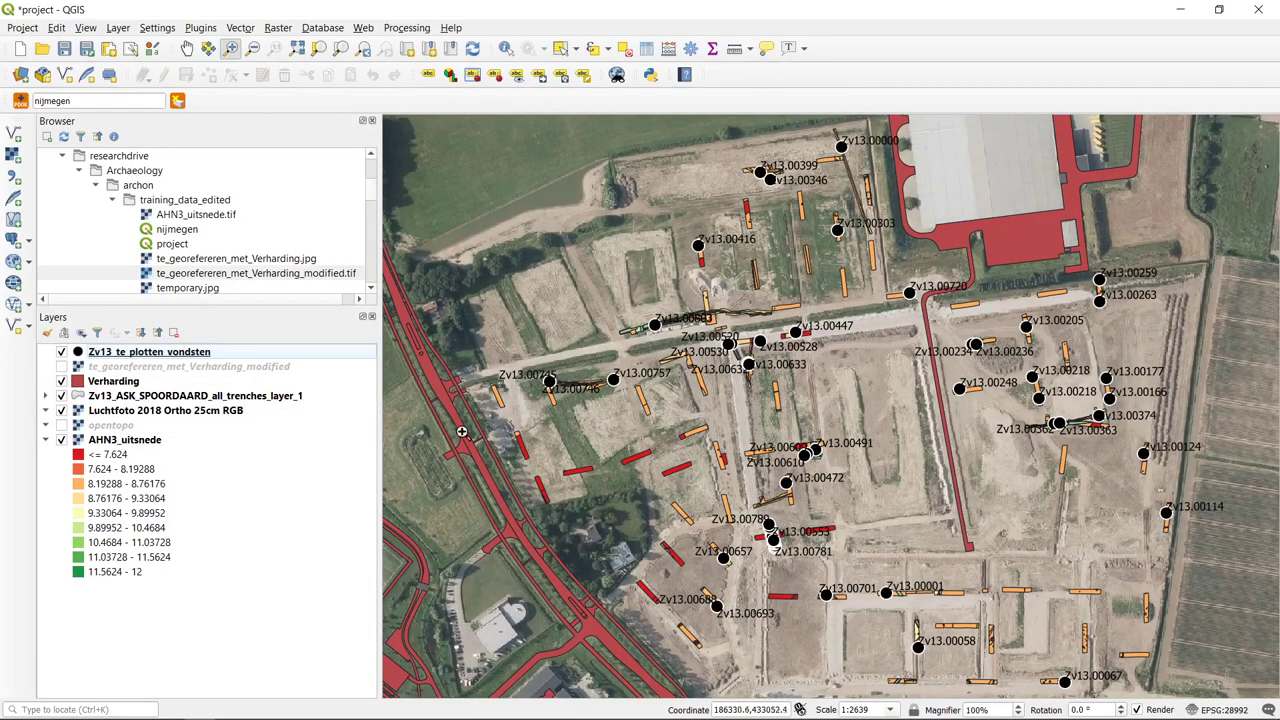
{"action": "scroll", "coordinate": [795, 376], "scroll_direction": "down", "scroll_amount": 1}
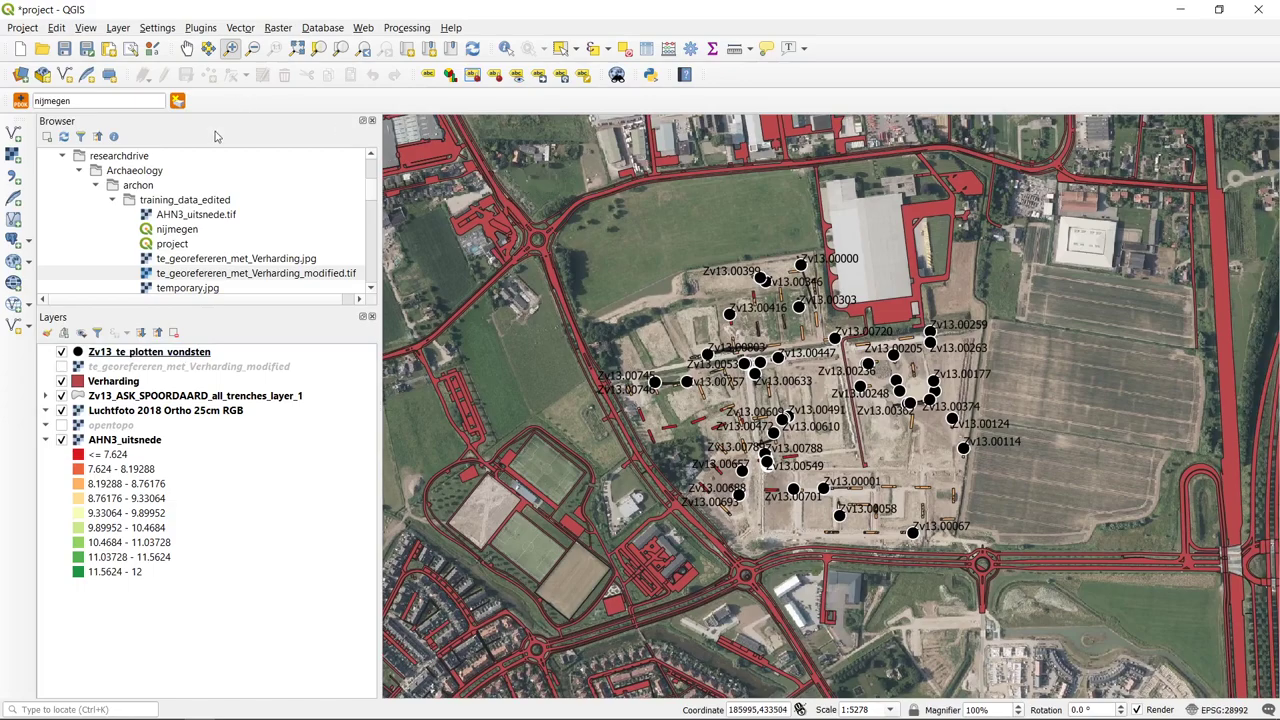
- Find and install the QuickMapServices plugin, and narrow the Search QMS panel to leave more room for the map
{"action": "left_click", "coordinate": [189, 32]}
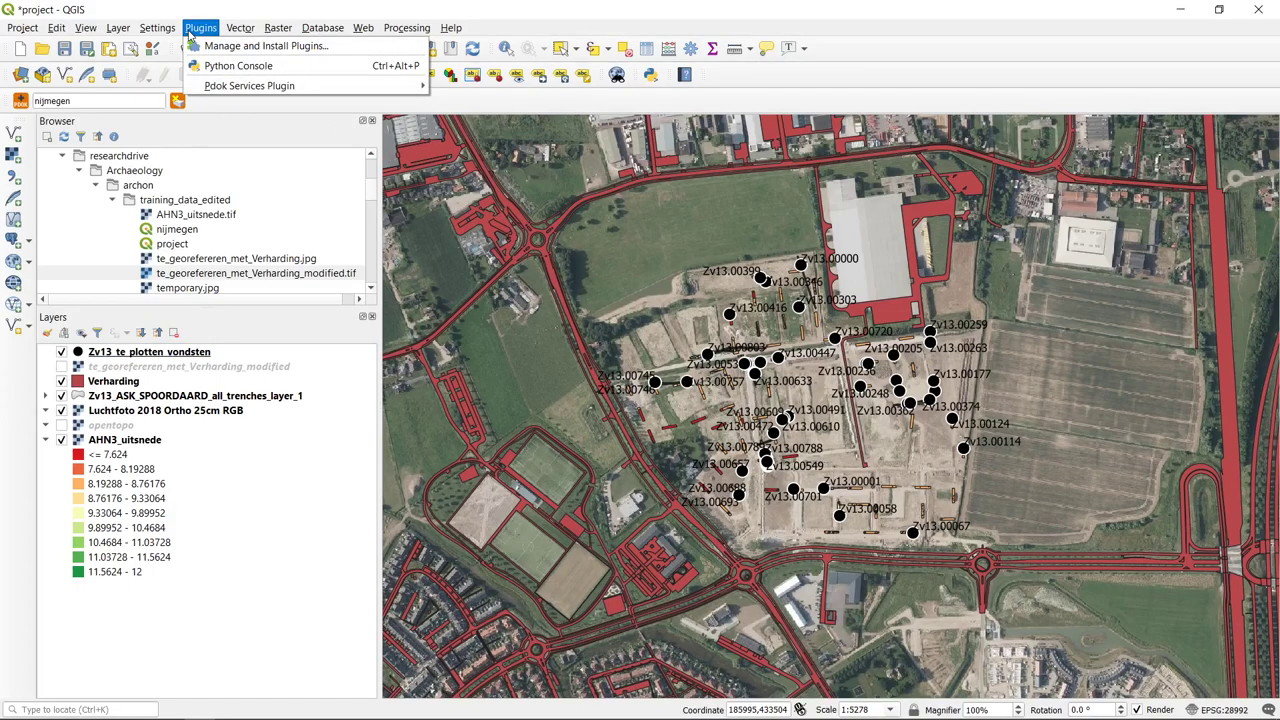
{"action": "left_click", "coordinate": [240, 46]}
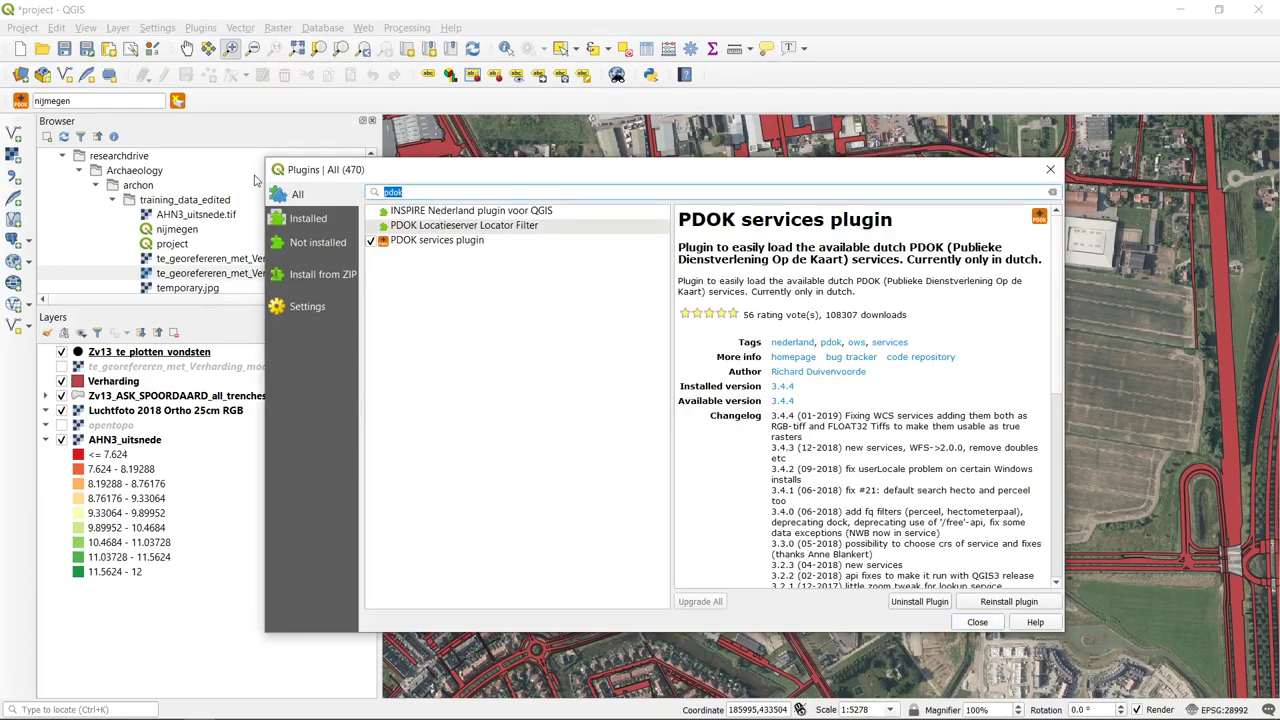
{"action": "type", "text": "quick"}
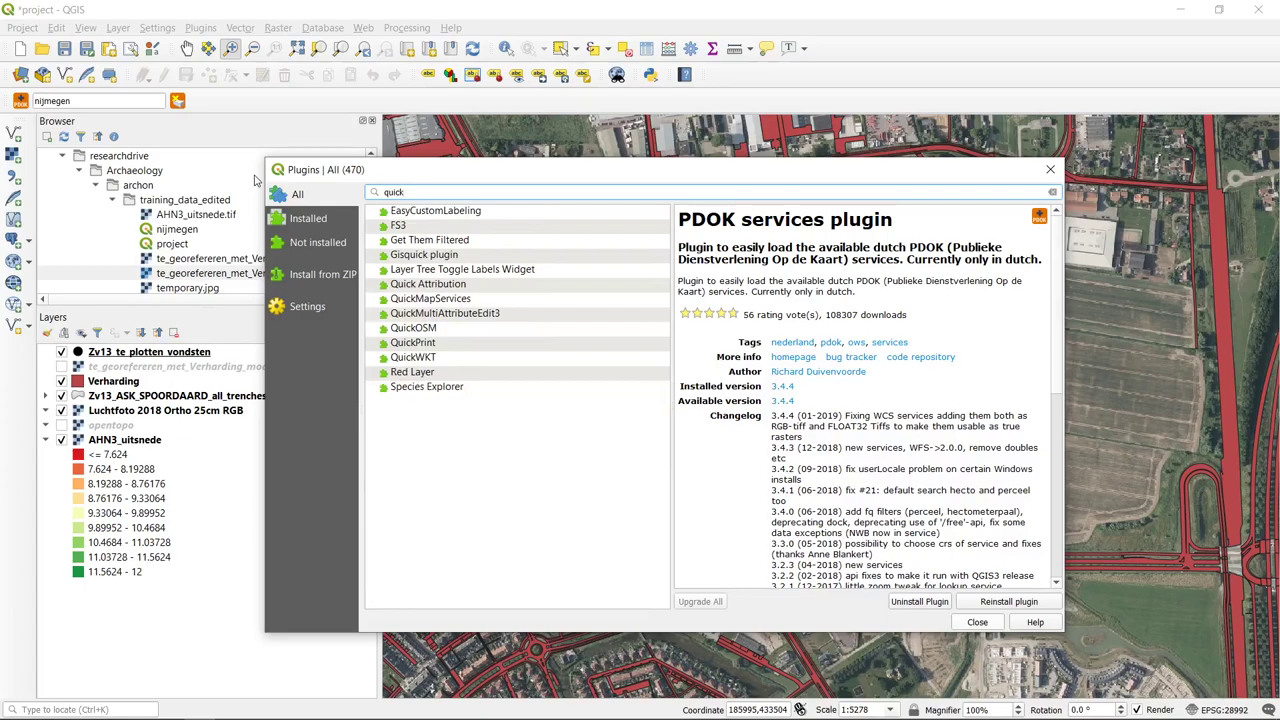
{"action": "type", "text": "map"}
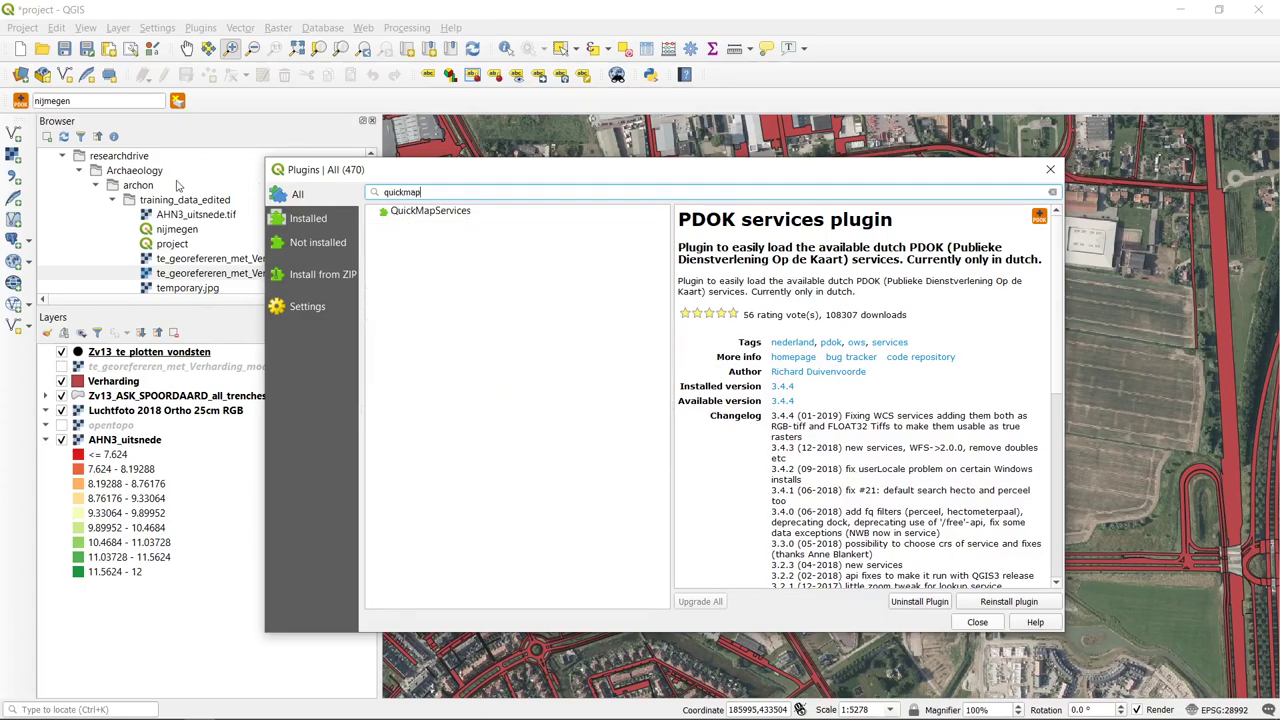
{"action": "left_click", "coordinate": [474, 215]}
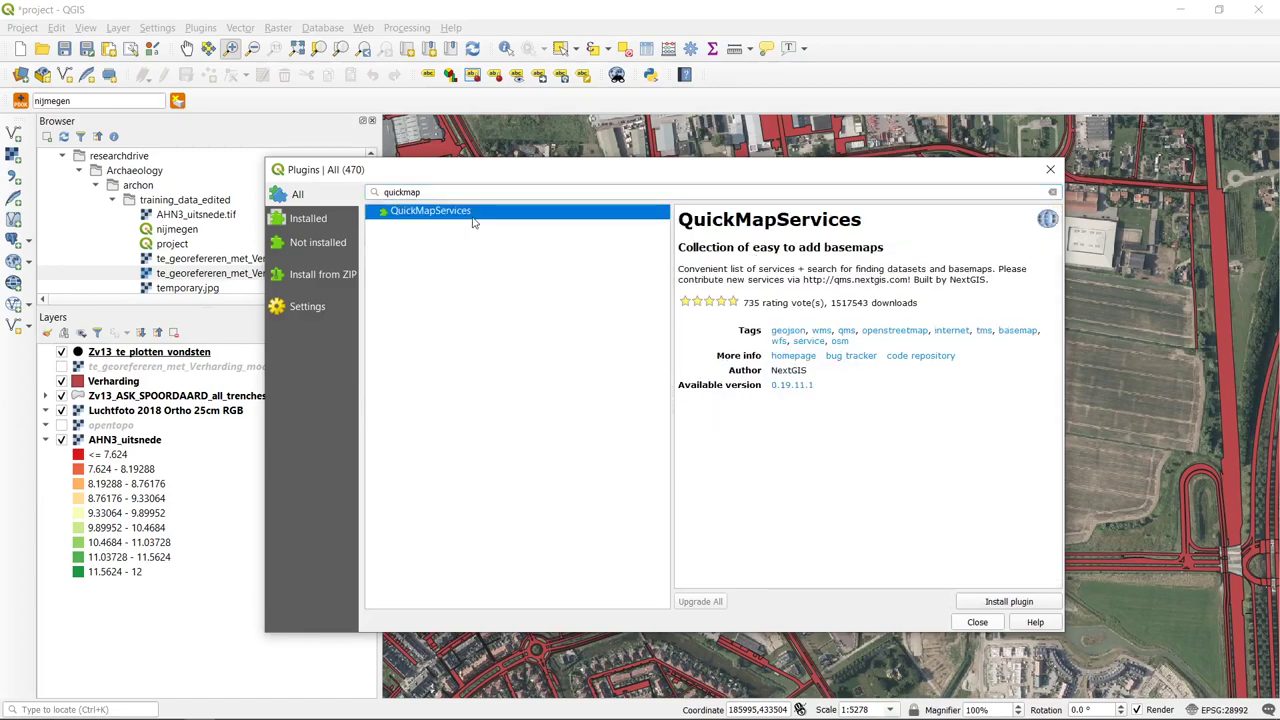
{"action": "left_click", "coordinate": [1010, 601]}
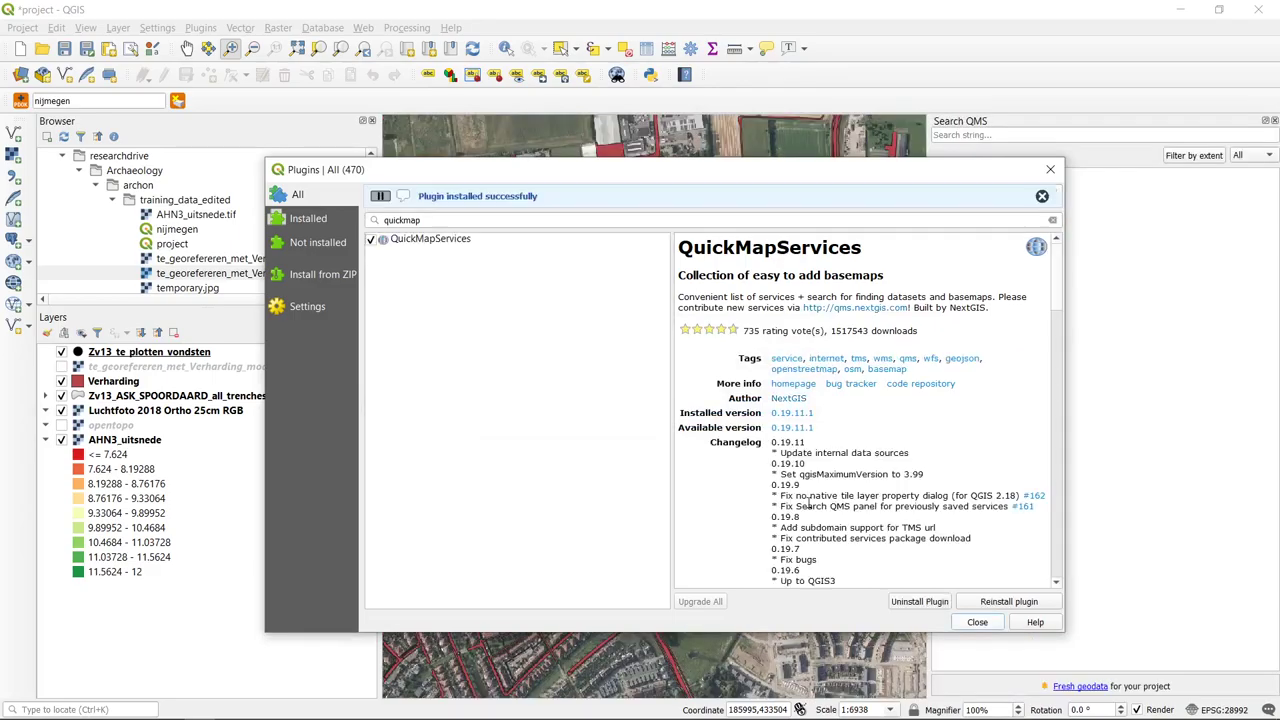
{"action": "left_click", "coordinate": [999, 626]}
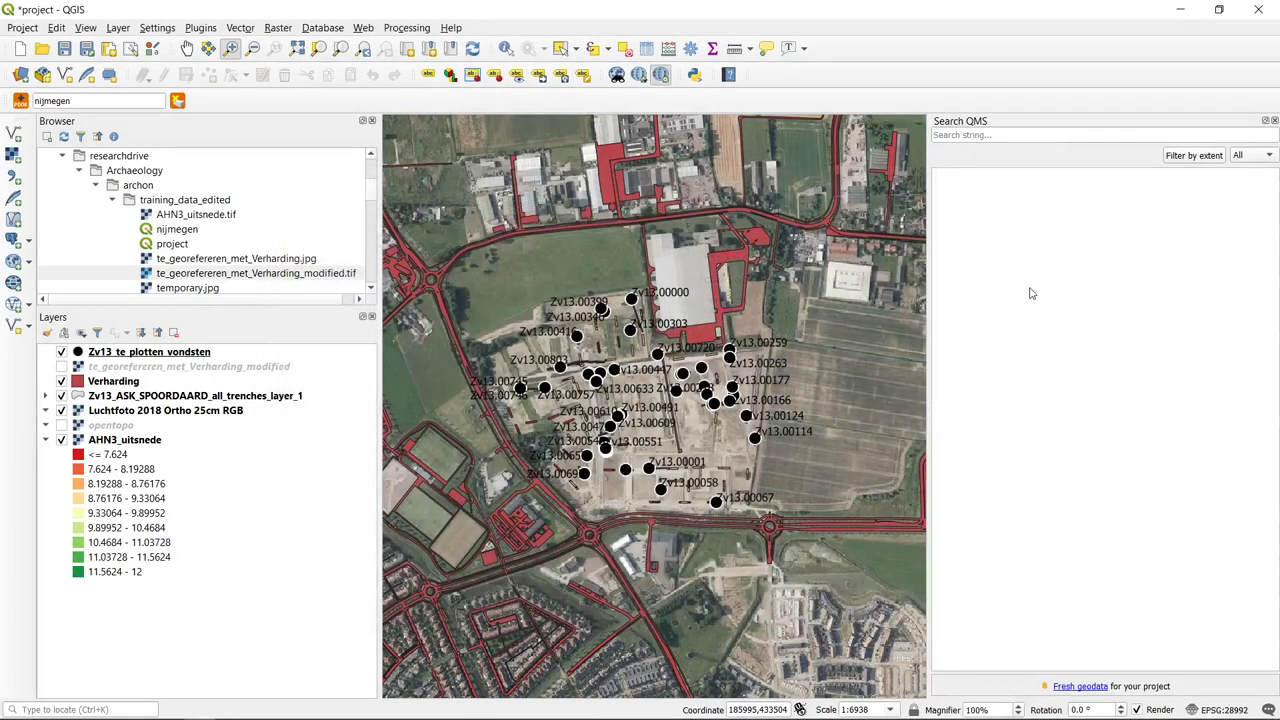
{"action": "left_click_drag", "start_coordinate": [928, 263], "coordinate": [1016, 263]}
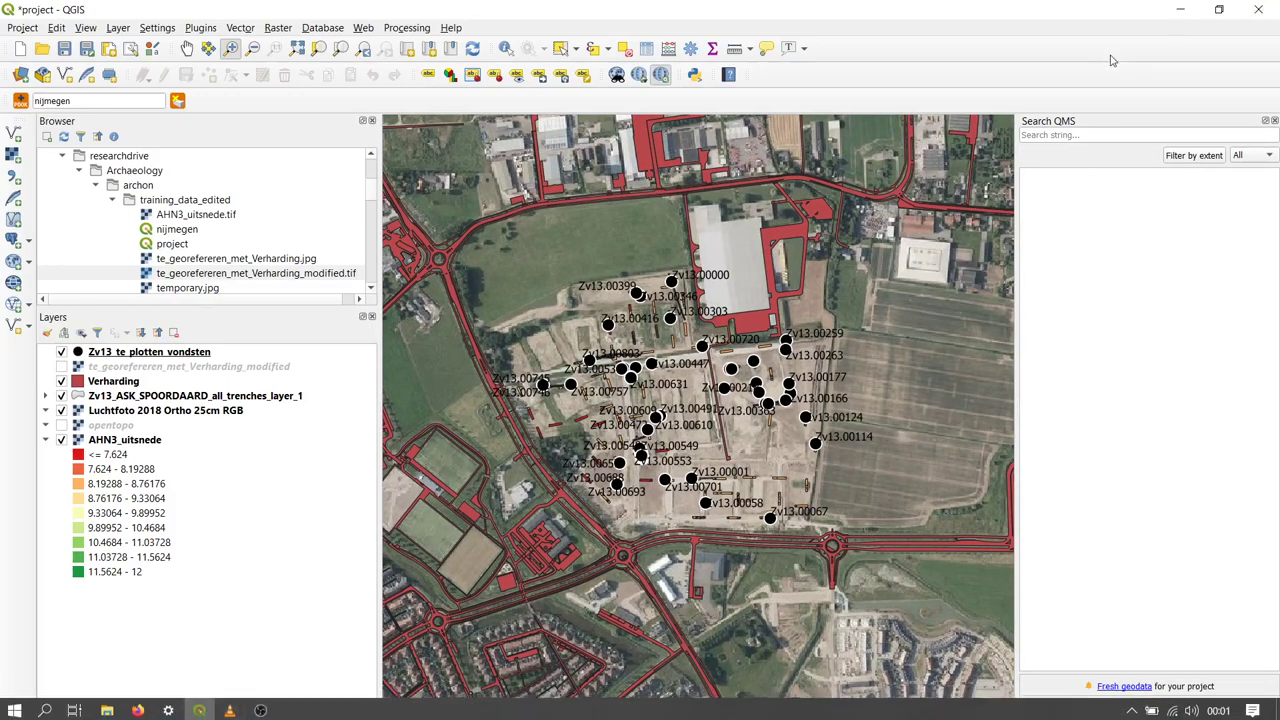
- Search the QMS catalogue for "google" and add the Google Satellite Hybrid basemap to the project
{"action": "left_click", "coordinate": [1117, 137]}
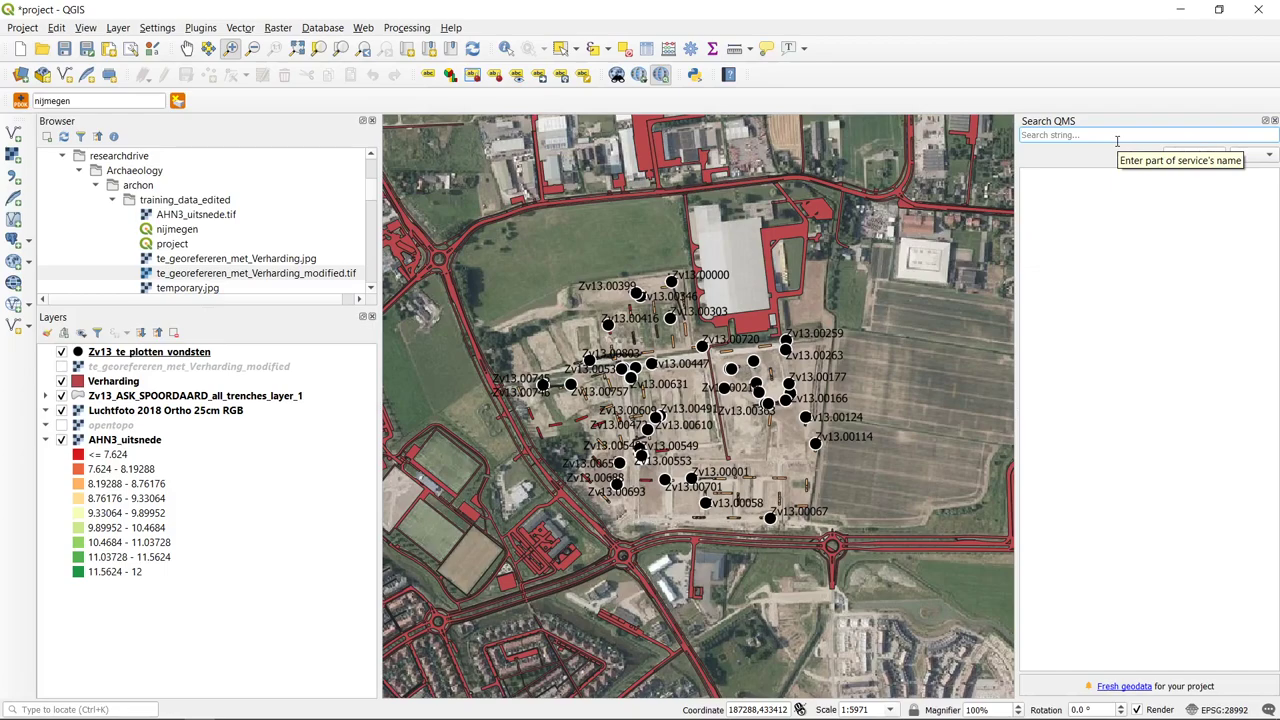
{"action": "type", "text": "google"}
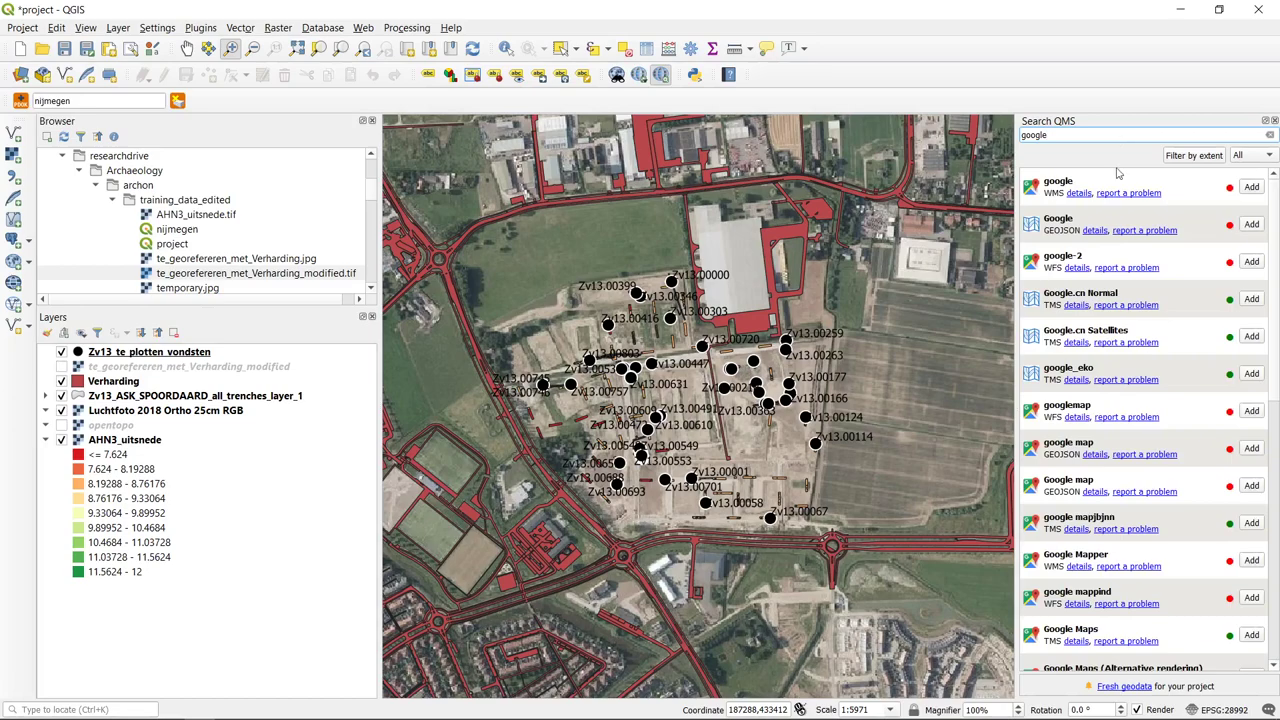
{"action": "left_click_drag", "start_coordinate": [1275, 253], "coordinate": [1276, 484]}
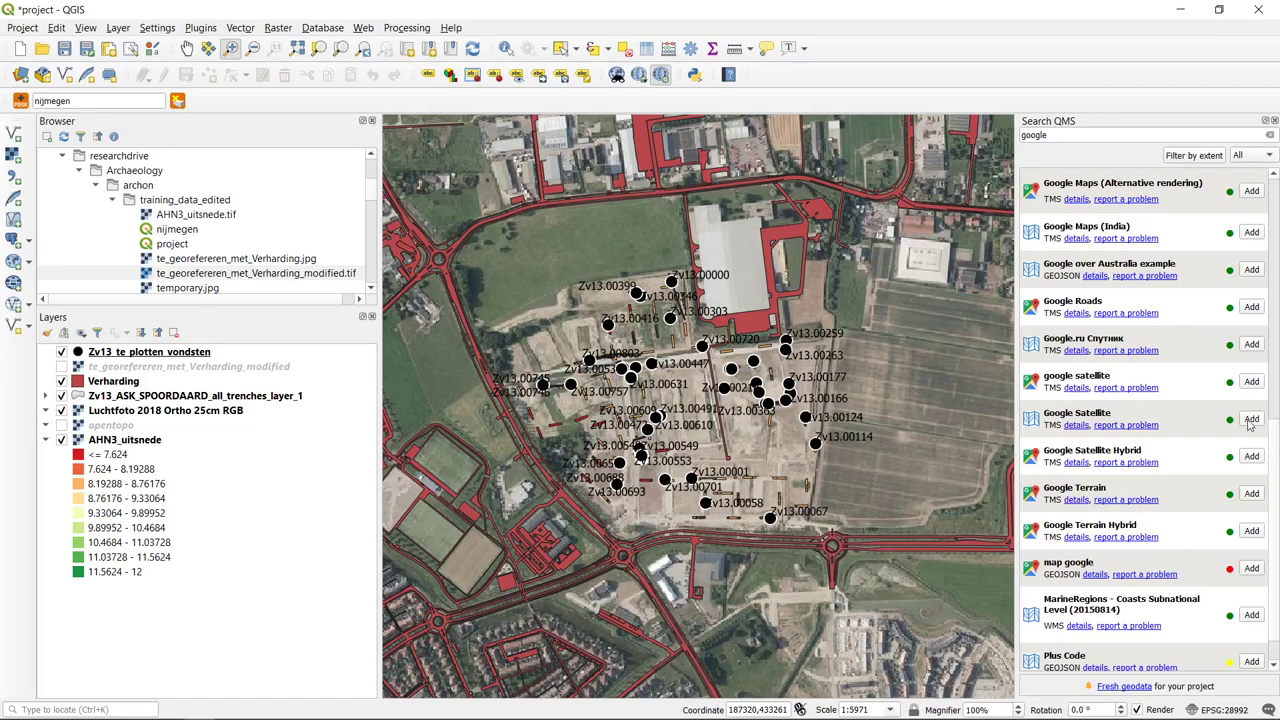
{"action": "left_click", "coordinate": [1251, 456]}
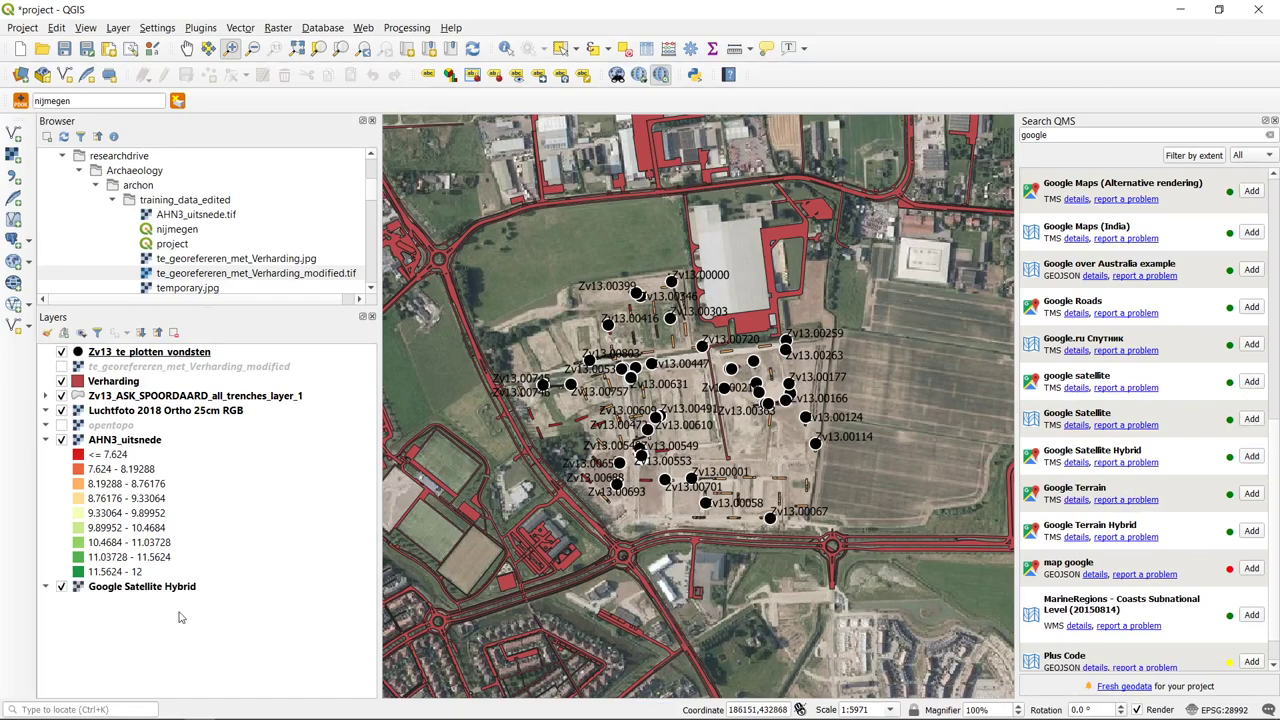
- Move Google Satellite Hybrid directly below Zv13_te_plotten_vondsten and switch it off and on to compare it with the Luchtfoto image
{"action": "left_click", "coordinate": [141, 588]}
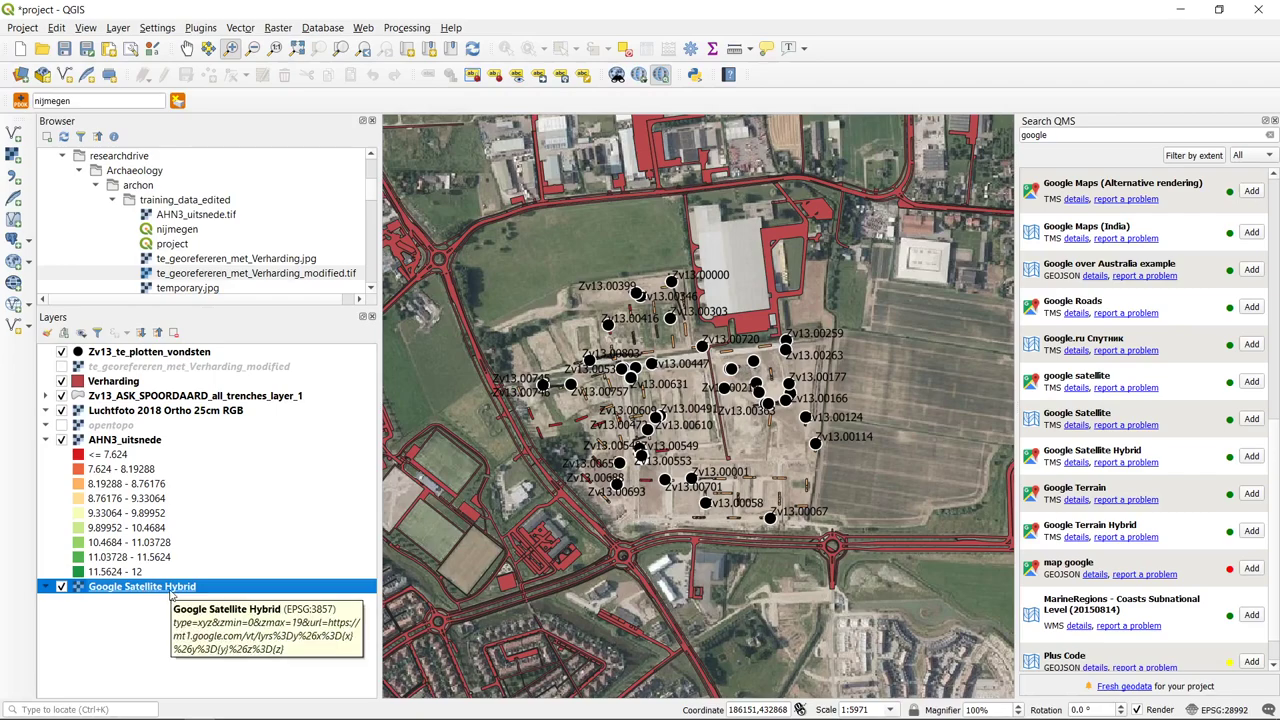
{"action": "left_click_drag", "start_coordinate": [170, 594], "coordinate": [215, 357]}
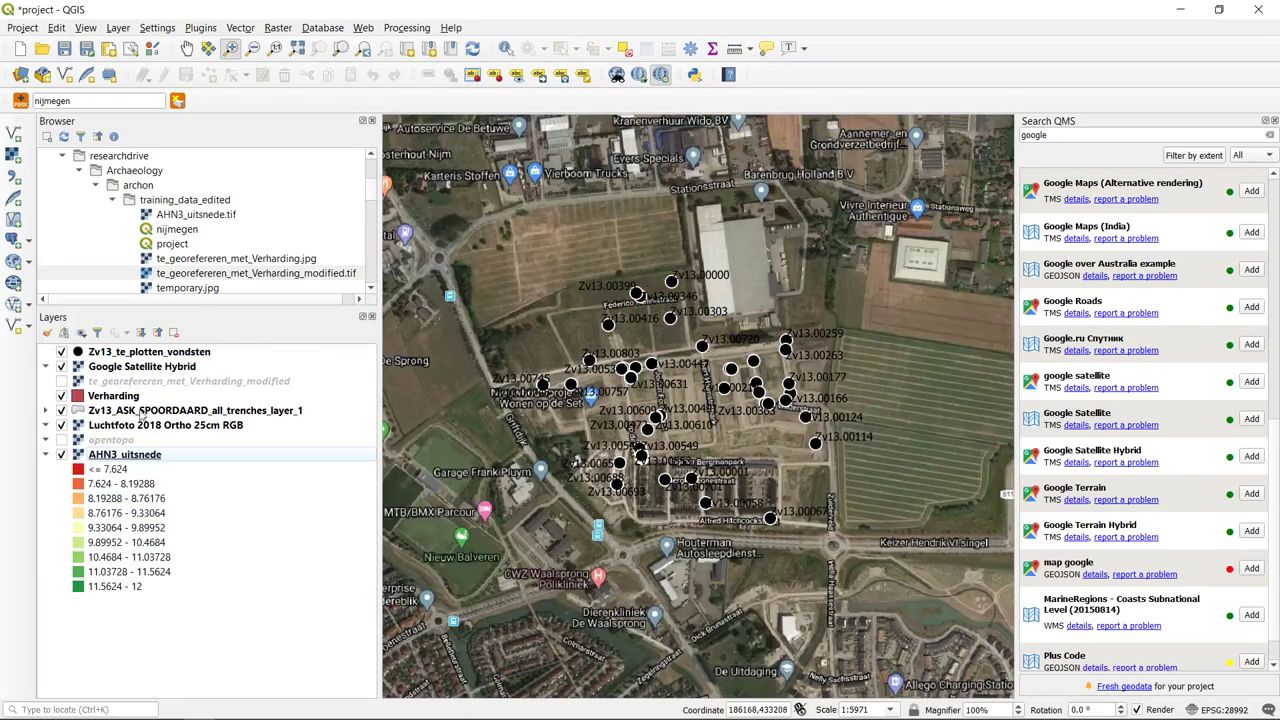
{"action": "left_click", "coordinate": [136, 368]}
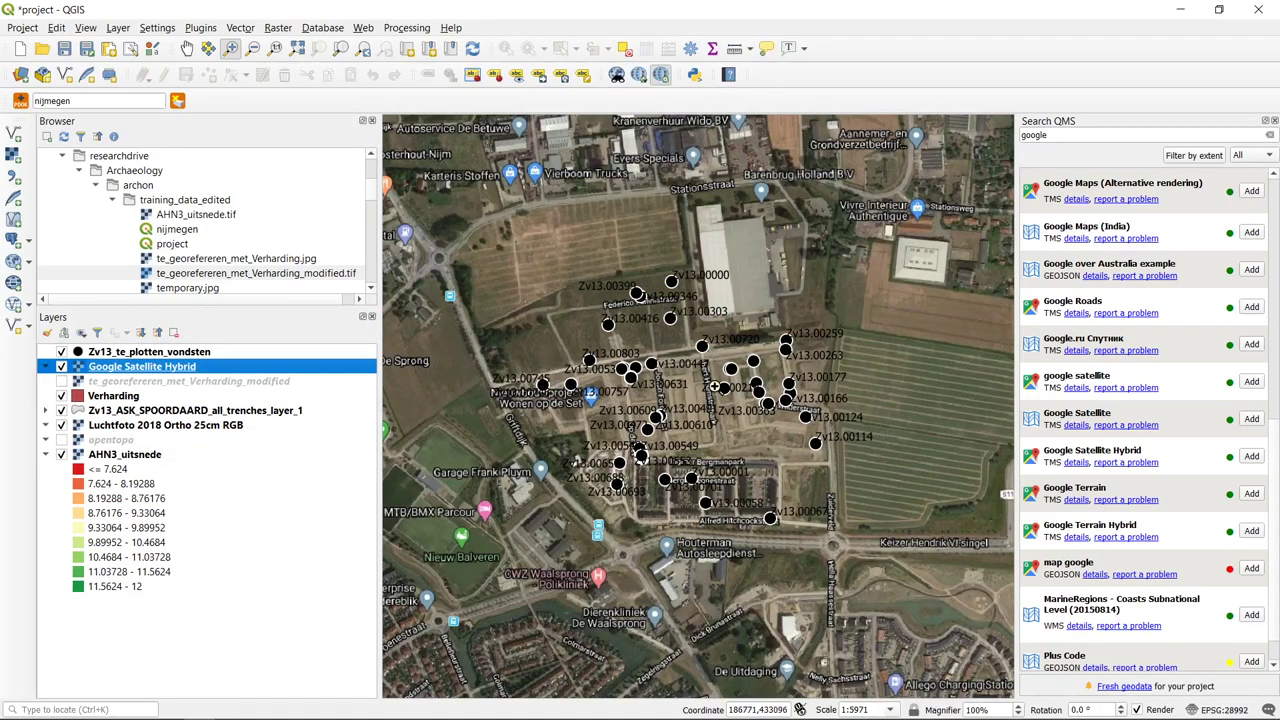
{"action": "left_click", "coordinate": [61, 367]}
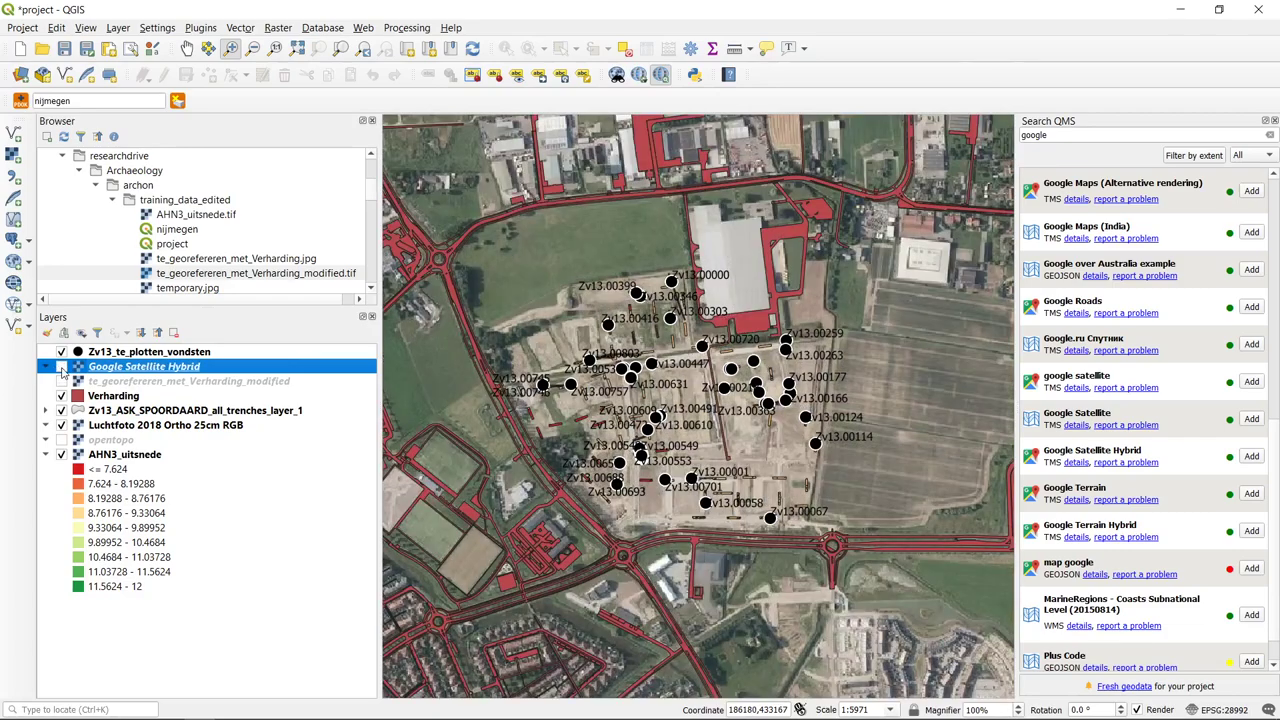
{"action": "left_click", "coordinate": [61, 367]}
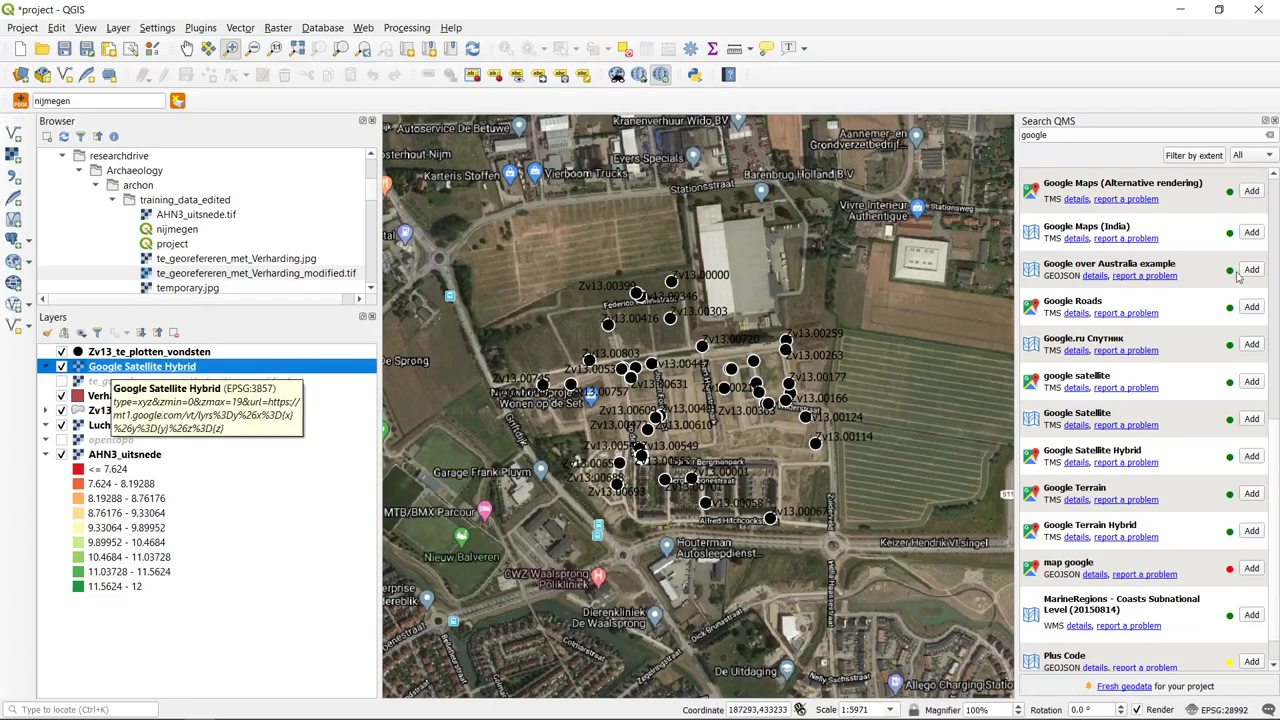
- Search the QMS catalogue for "bing", and add the OSM Standard basemap from the built-in QuickMapServices collection
{"action": "double_click", "coordinate": [1122, 140]}
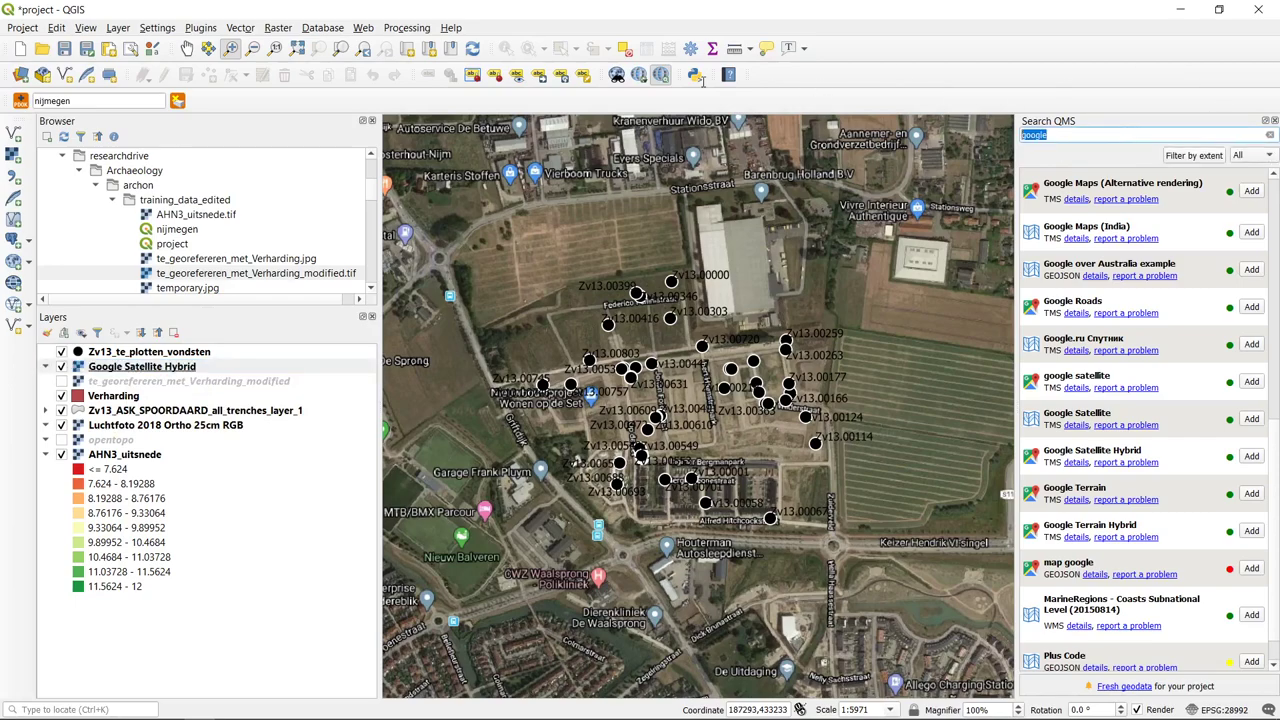
{"action": "type", "text": "bing"}
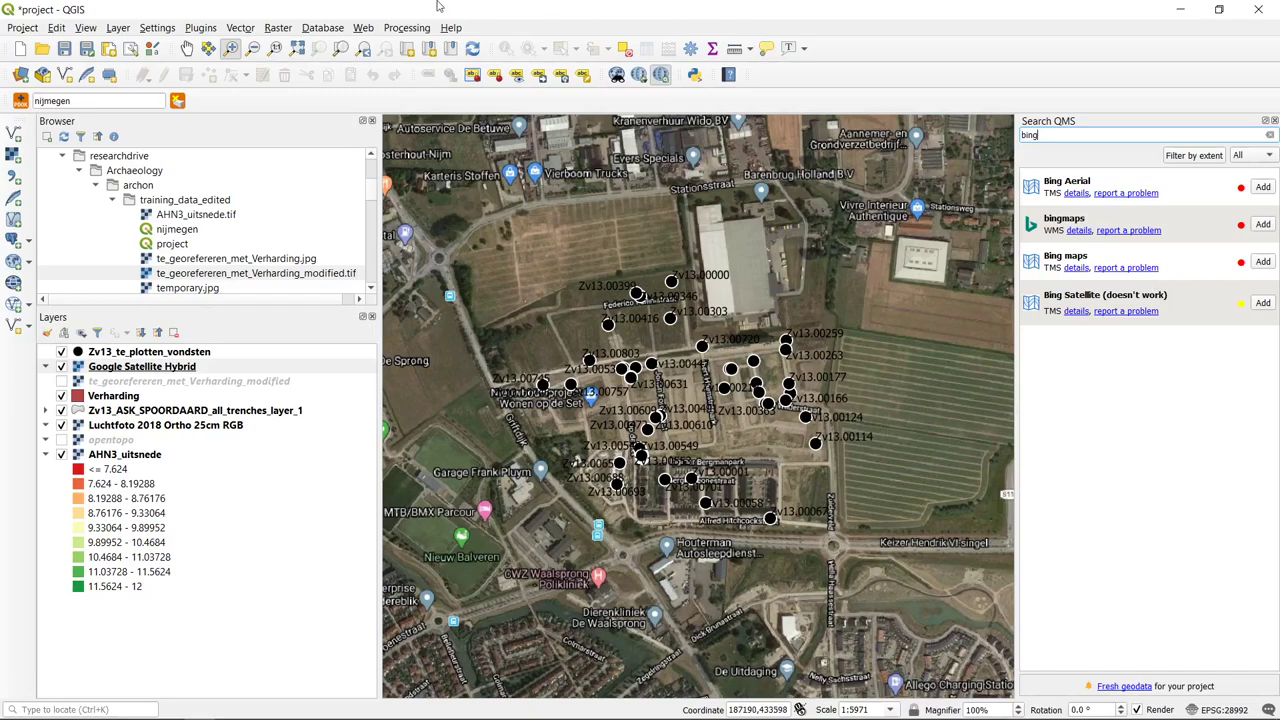
{"action": "left_click", "coordinate": [366, 28]}
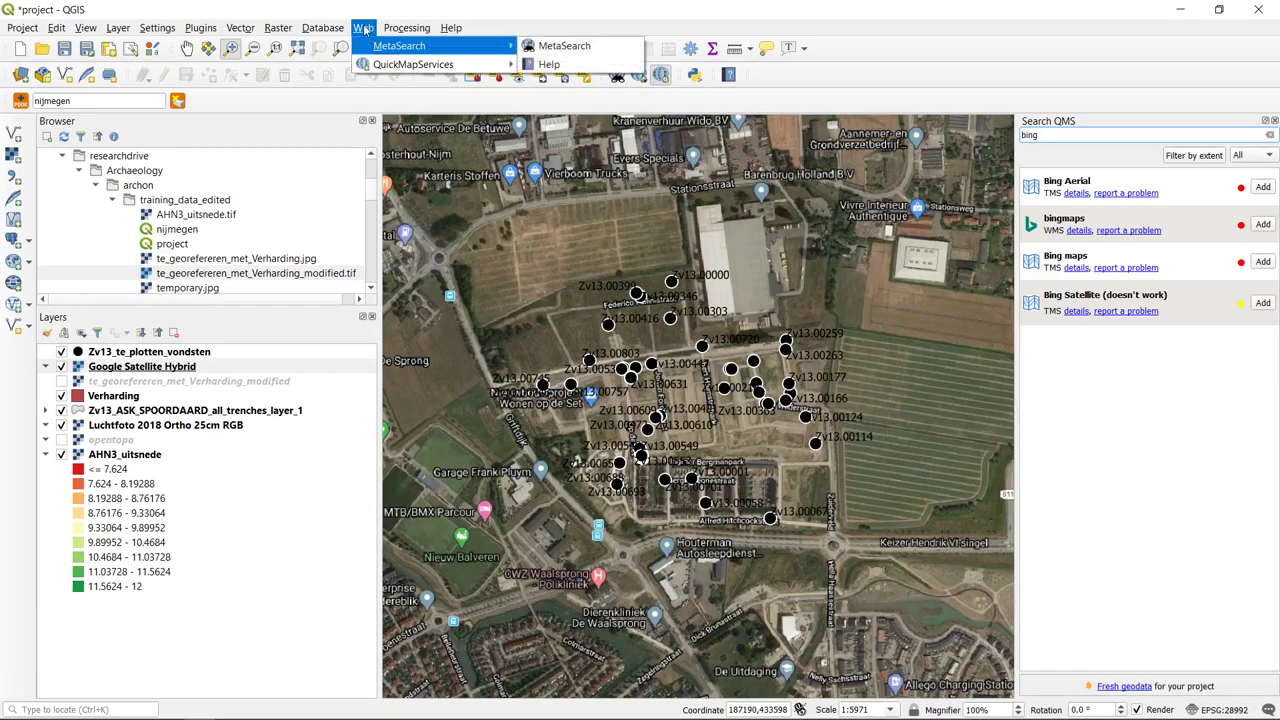
{"action": "mouse_move", "coordinate": [416, 70]}
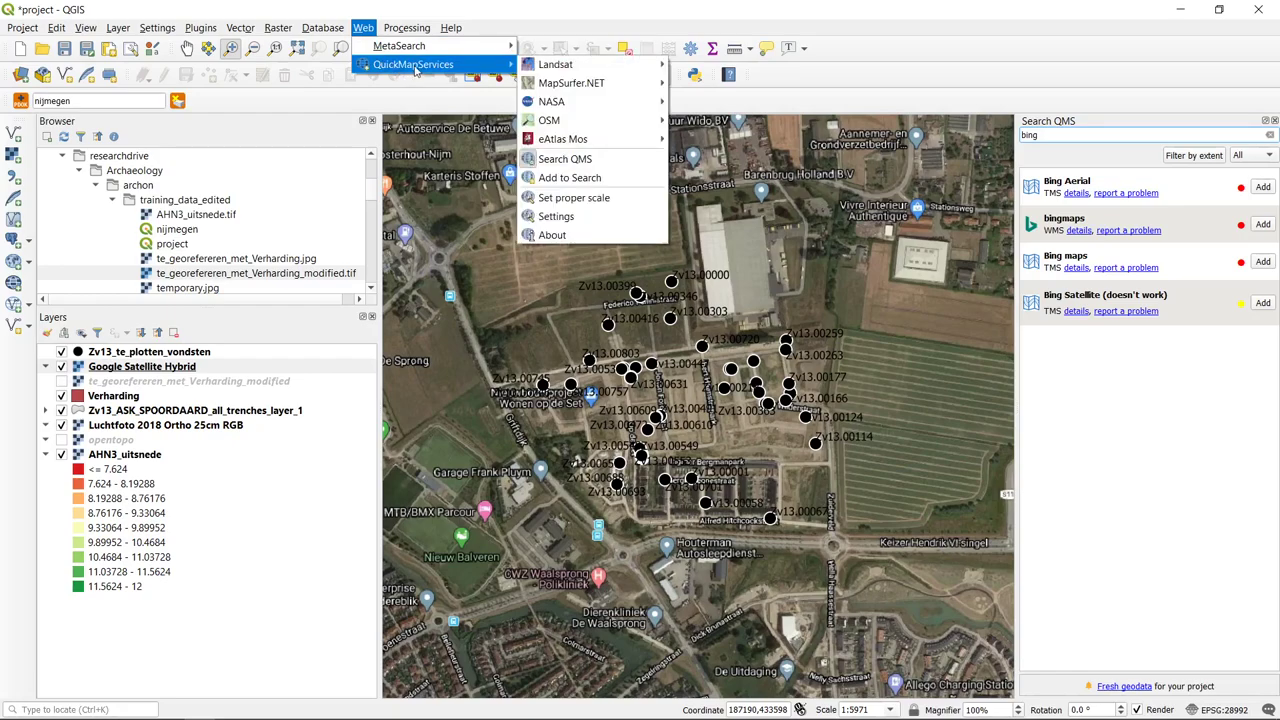
{"action": "mouse_move", "coordinate": [615, 85]}
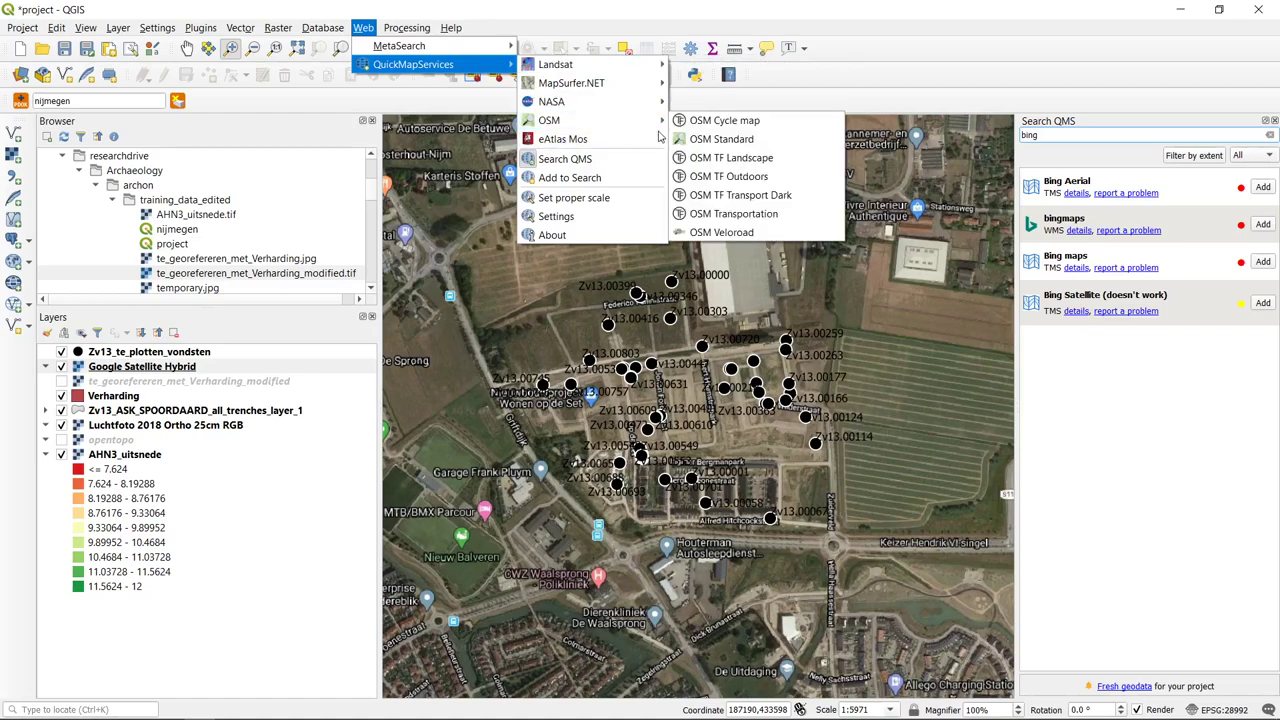
{"action": "left_click", "coordinate": [698, 143]}
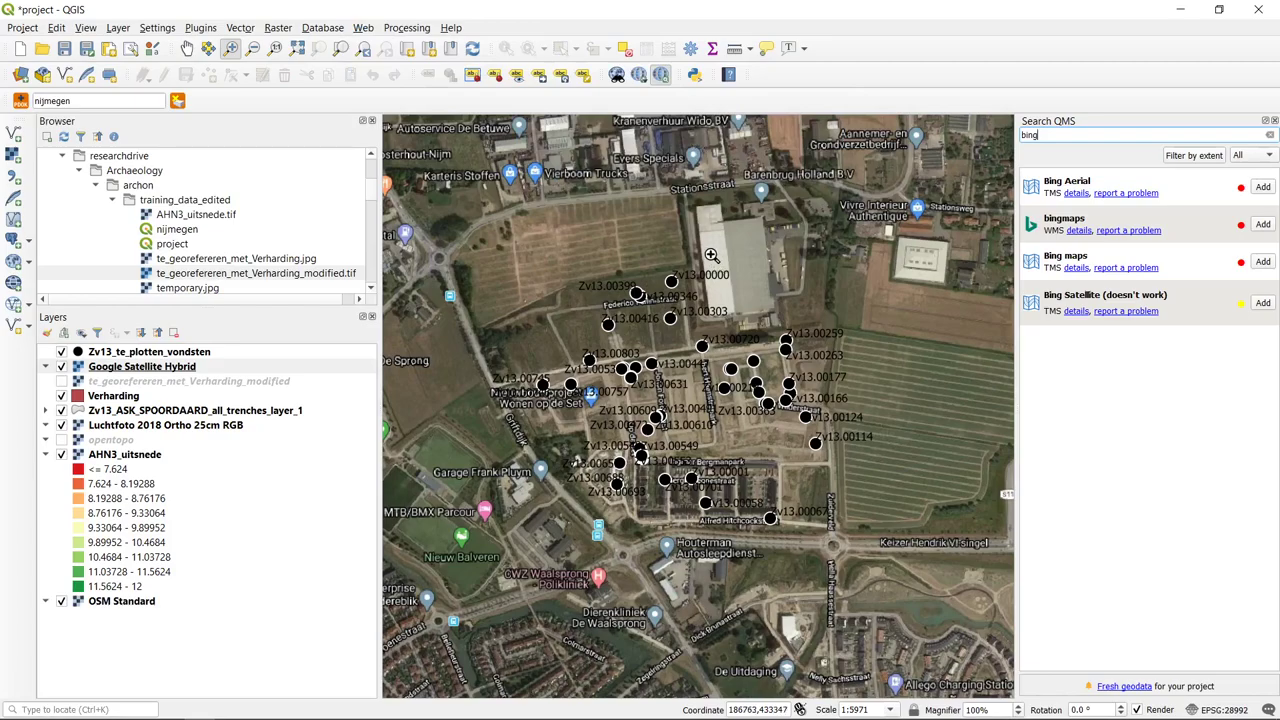
- Move the OSM Standard layer between Zv13_te_plotten_vondsten and Google Satellite Hybrid in the layer order
{"action": "left_click", "coordinate": [118, 604]}
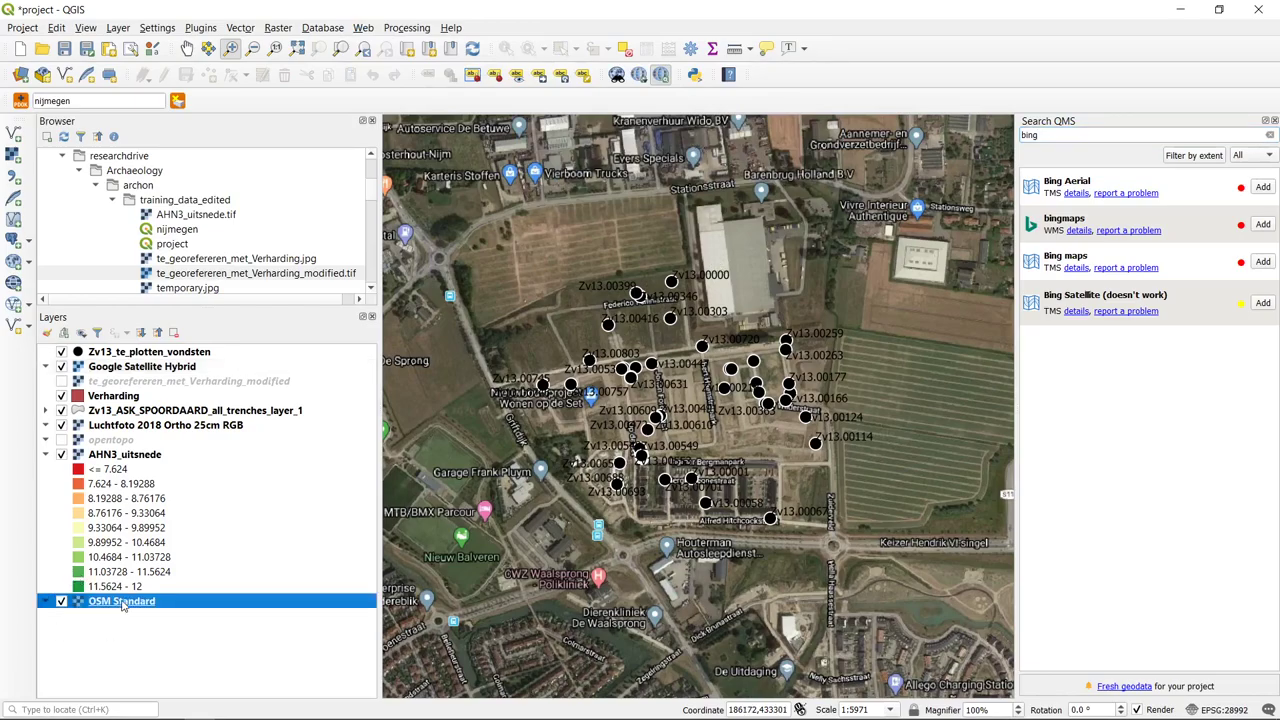
{"action": "double_click", "coordinate": [118, 604]}
{"action": "left_click", "coordinate": [1022, 31]}
{"action": "left_click_drag", "start_coordinate": [138, 603], "coordinate": [205, 366]}
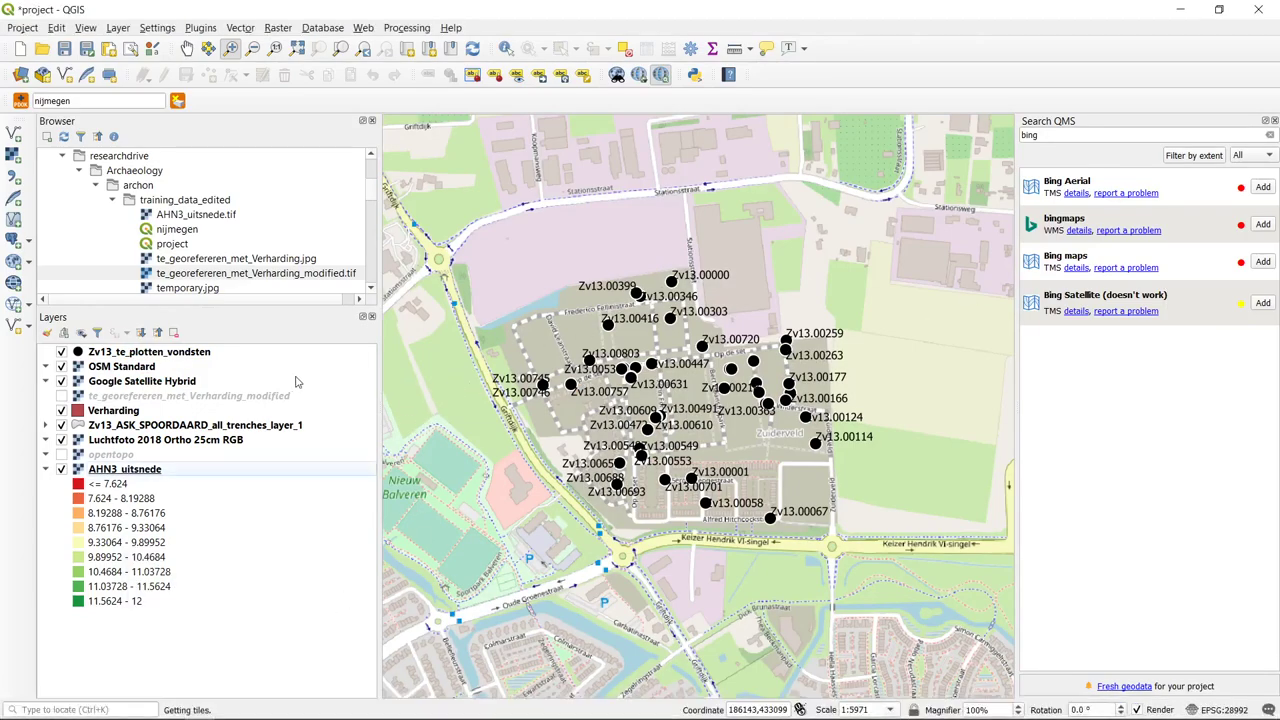
- Remove the OSM Standard and Google Satellite Hybrid layers from the project together
{"action": "left_click", "coordinate": [152, 384]}
{"action": "left_click", "coordinate": [146, 367], "text": "ctrl"}
{"action": "right_click", "coordinate": [146, 369]}
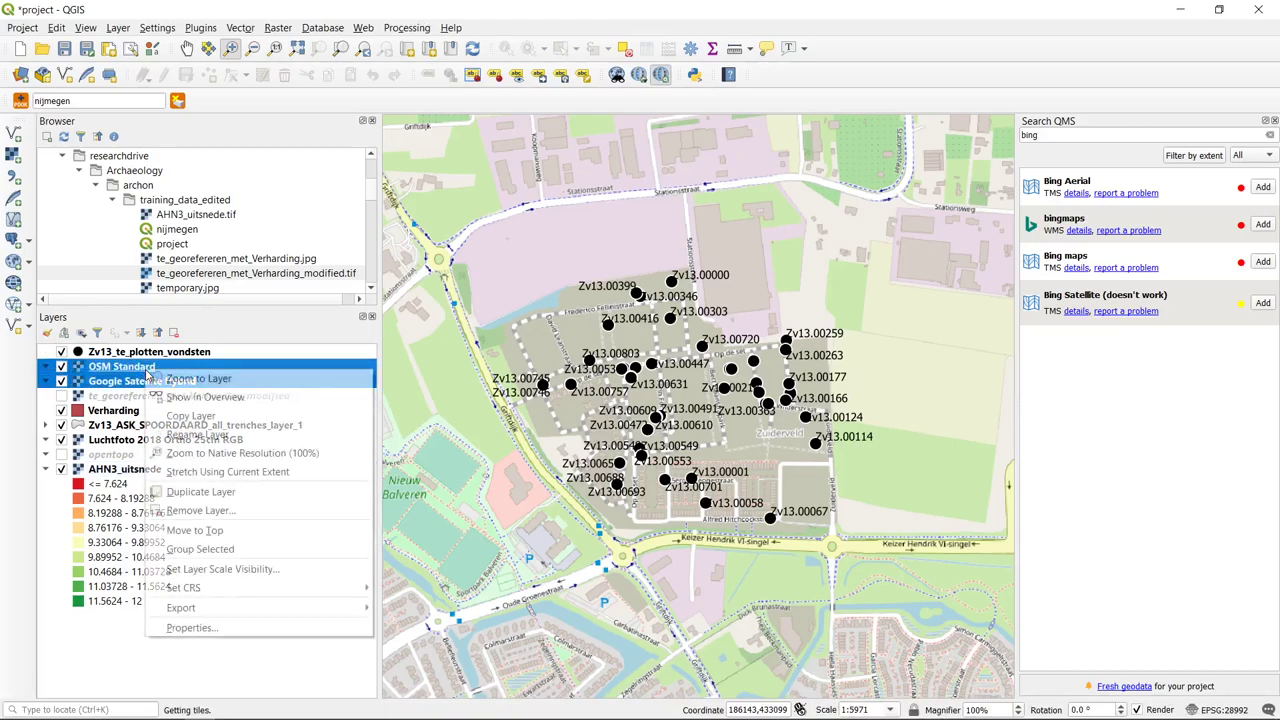
{"action": "left_click", "coordinate": [250, 510]}
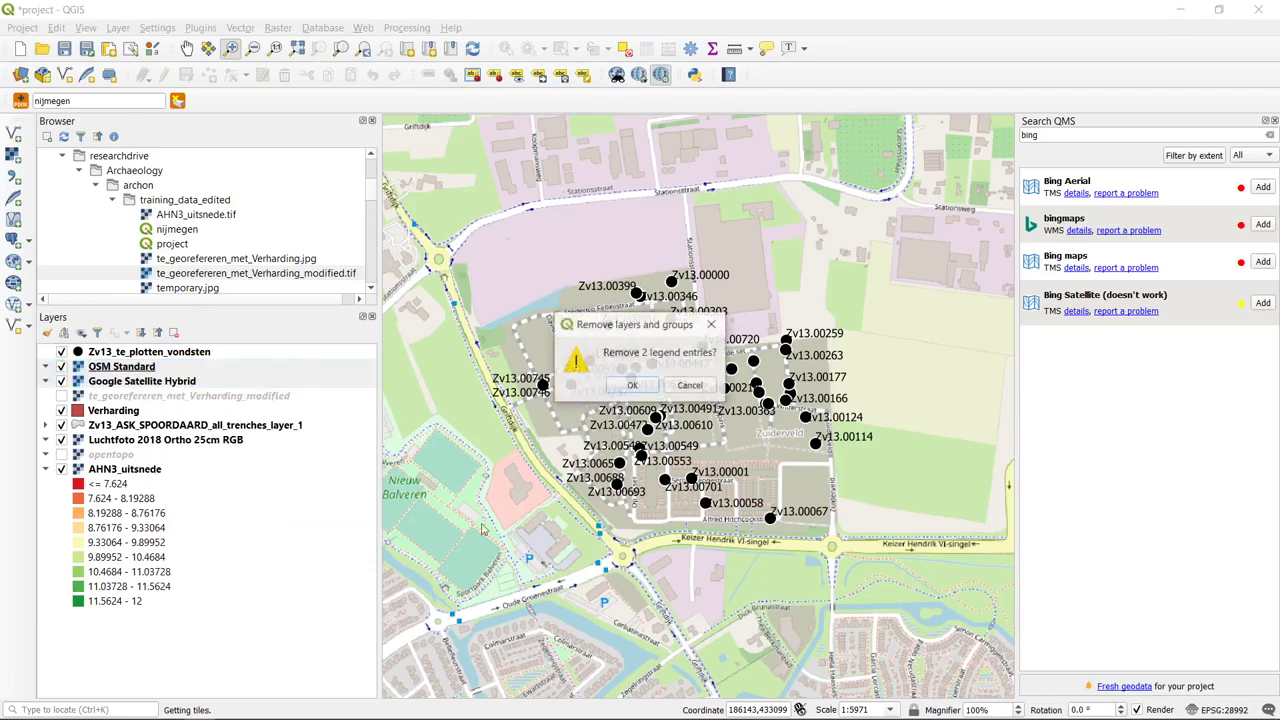
{"action": "left_click", "coordinate": [645, 385]}
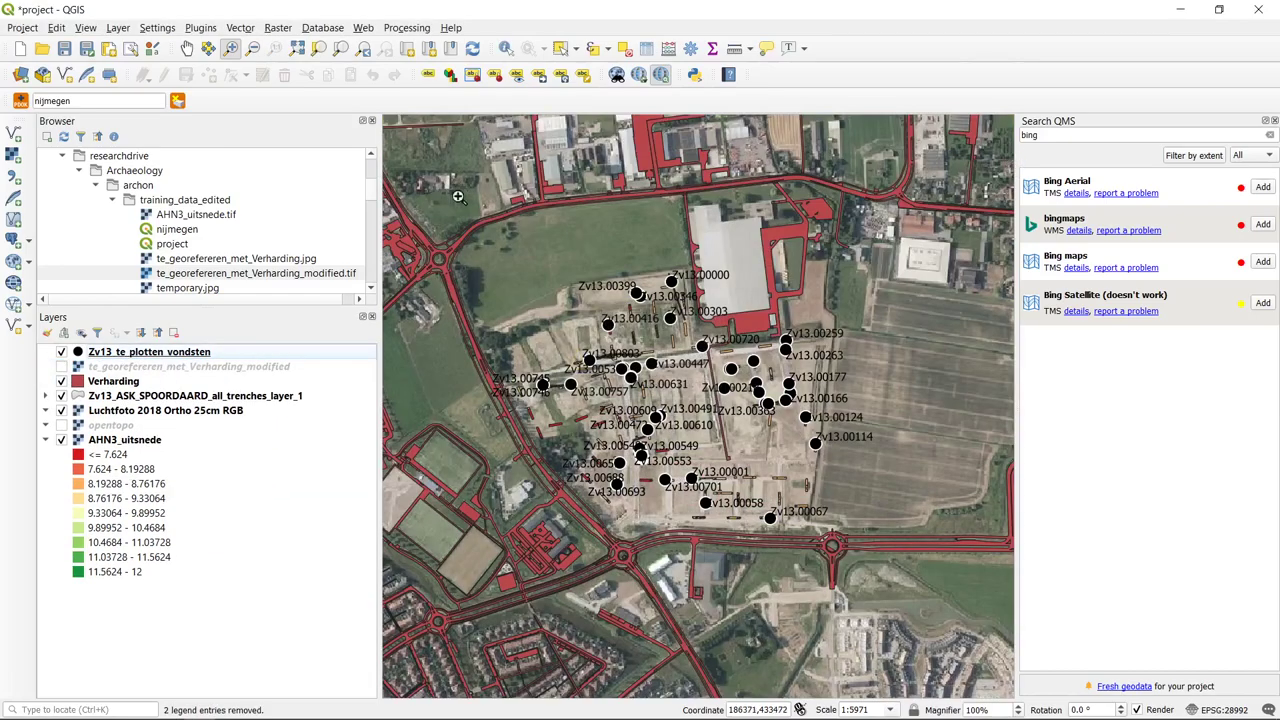
- Select the Luchtfoto 2018 Ortho 25cm RGB layer, and close the Search QMS panel, reopening it once to demonstrate how to restore it
{"action": "left_click", "coordinate": [218, 411]}
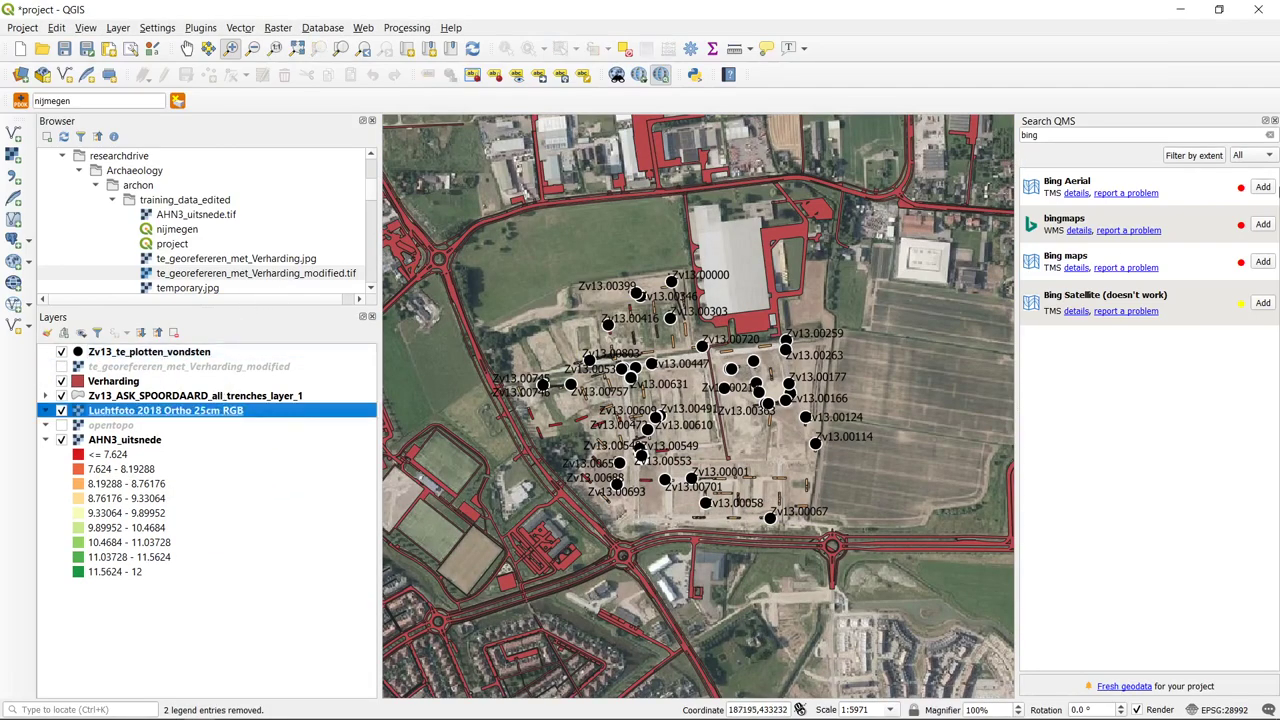
{"action": "left_click", "coordinate": [1274, 121]}
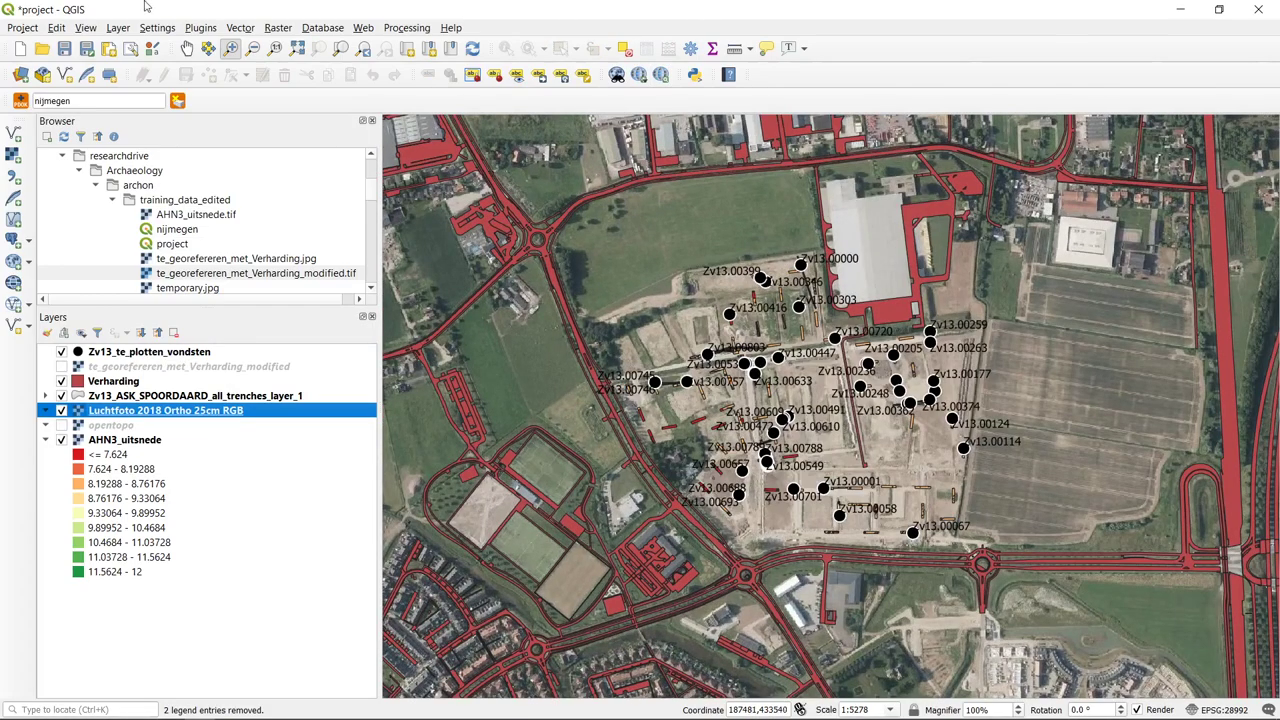
{"action": "left_click", "coordinate": [86, 28]}
{"action": "mouse_move", "coordinate": [168, 538]}
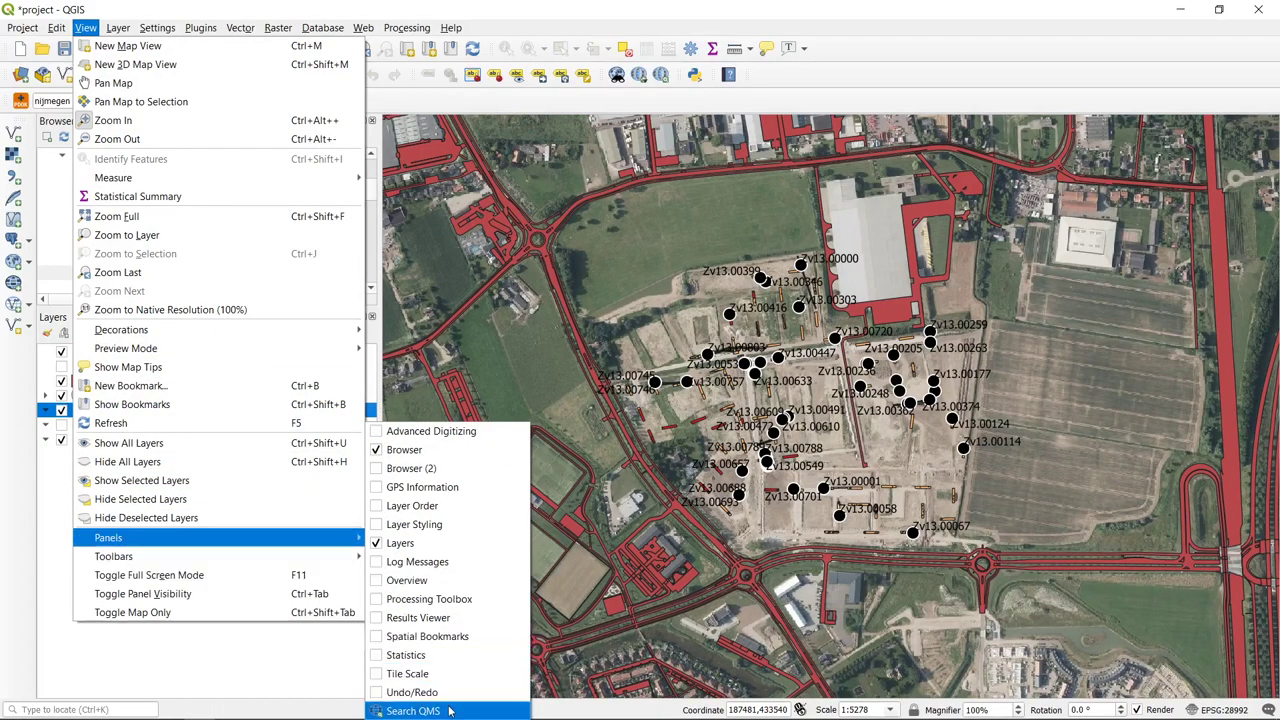
{"action": "left_click", "coordinate": [449, 710]}
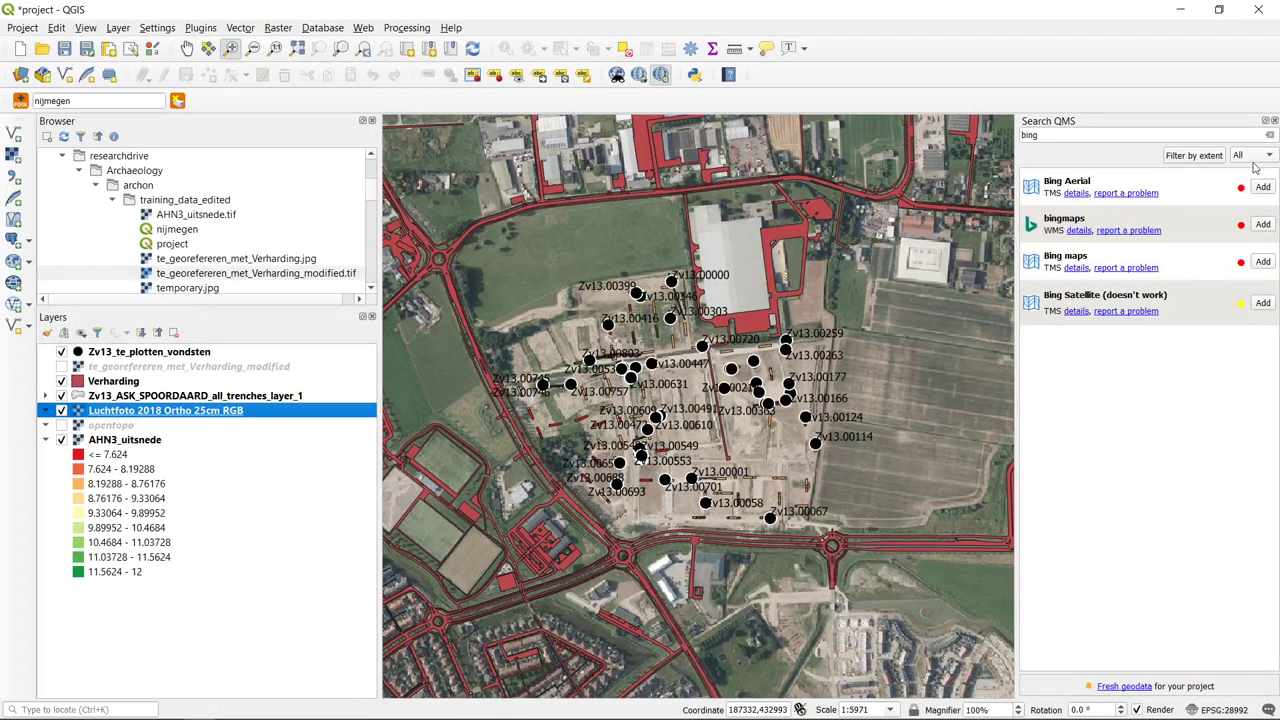
{"action": "left_click", "coordinate": [1274, 120]}
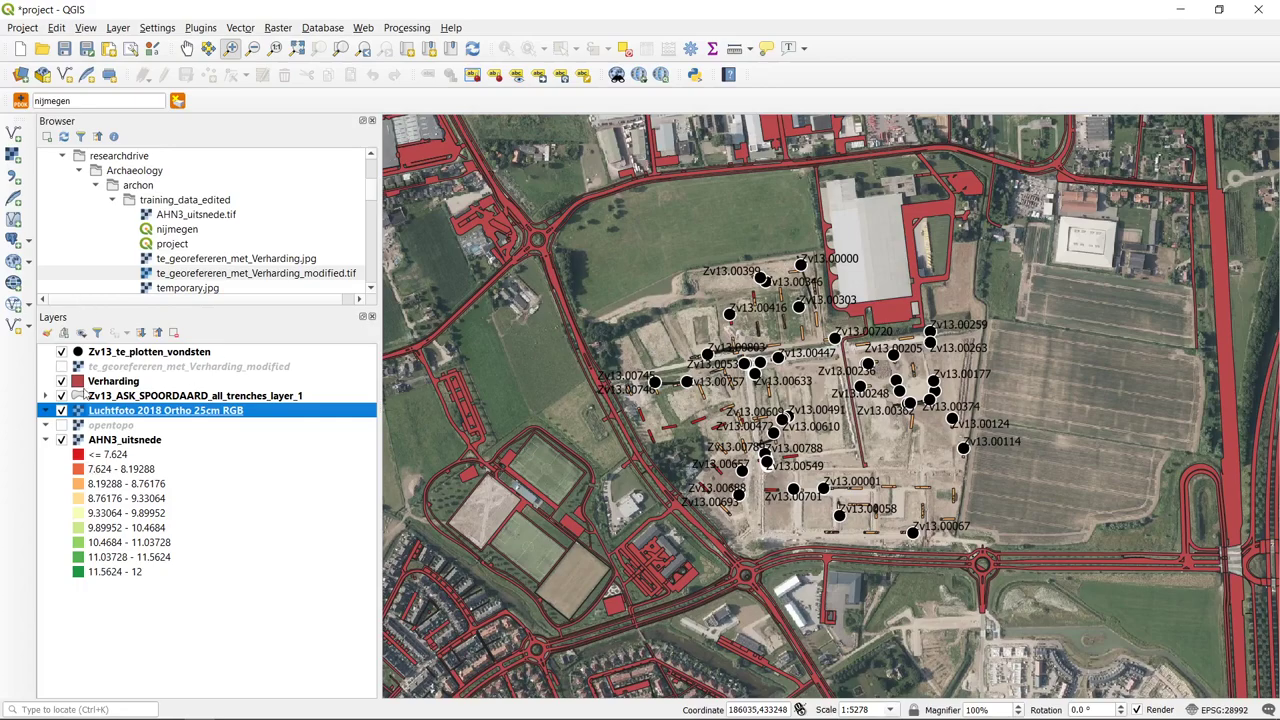
- Switch off the Luchtfoto 2018 Ortho 25cm RGB layer to expose the AHN3_uitsnede elevation raster, and select the opentopo layer
{"action": "left_click", "coordinate": [61, 410]}
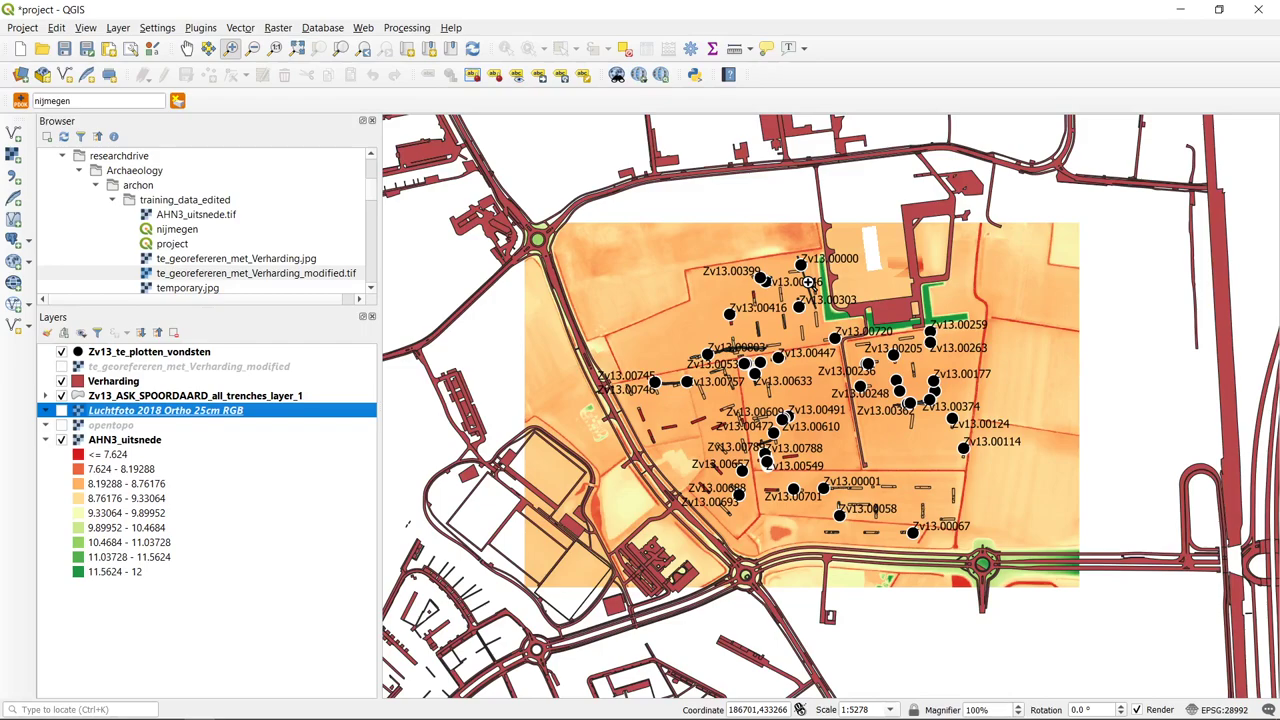
{"action": "key", "text": "Down"}
{"action": "key", "text": "ctrl+alt+minus"}
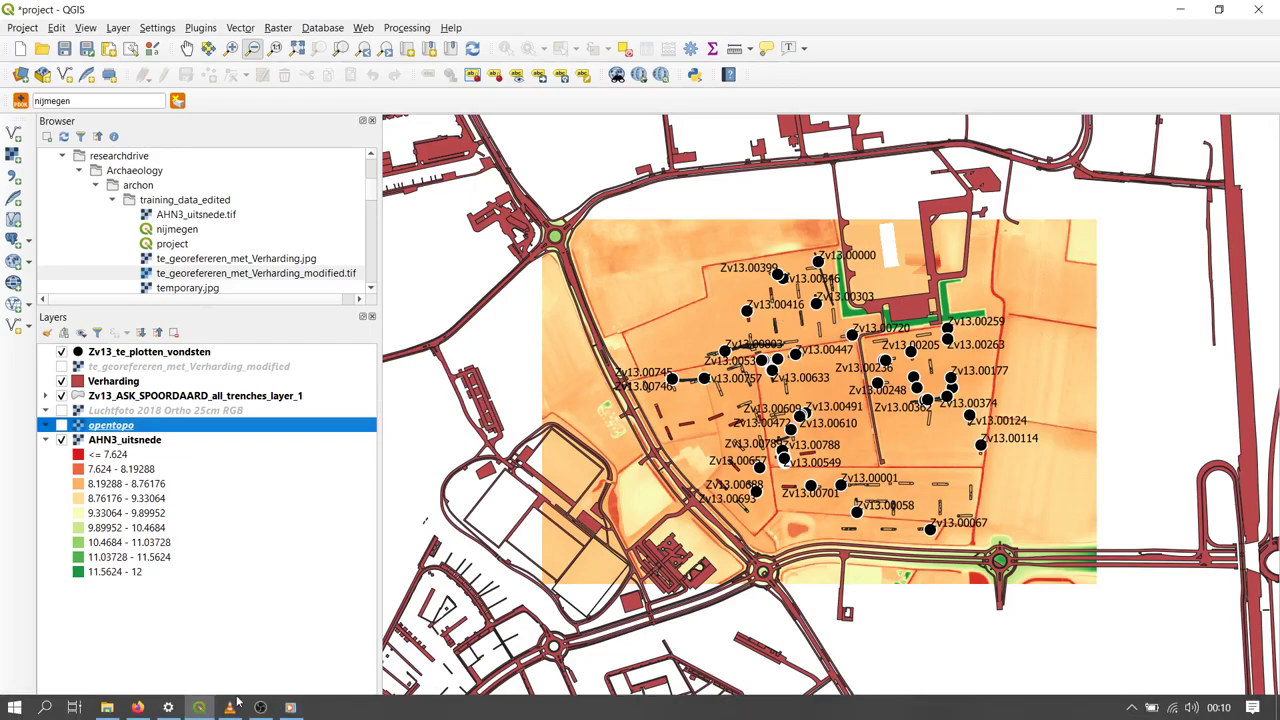
- Switch to Firefox and search Google for "ahn download"
{"action": "left_click", "coordinate": [138, 707]}
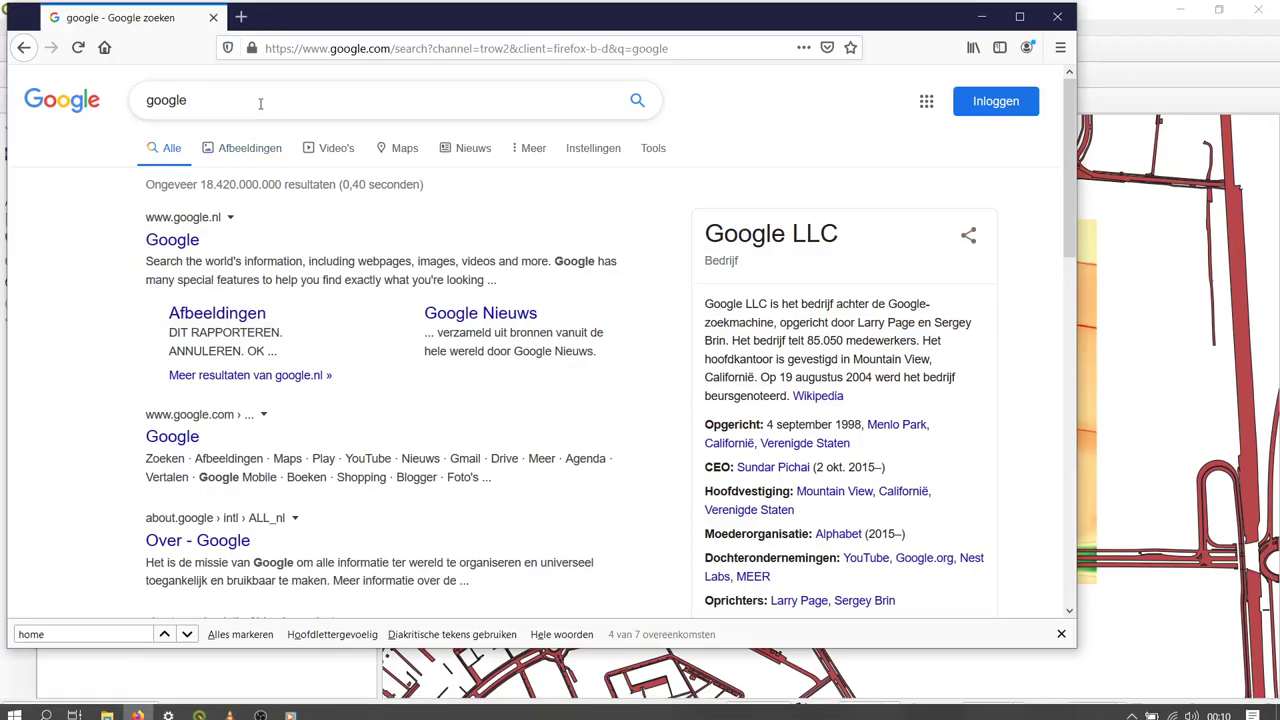
{"action": "left_click", "coordinate": [271, 104]}
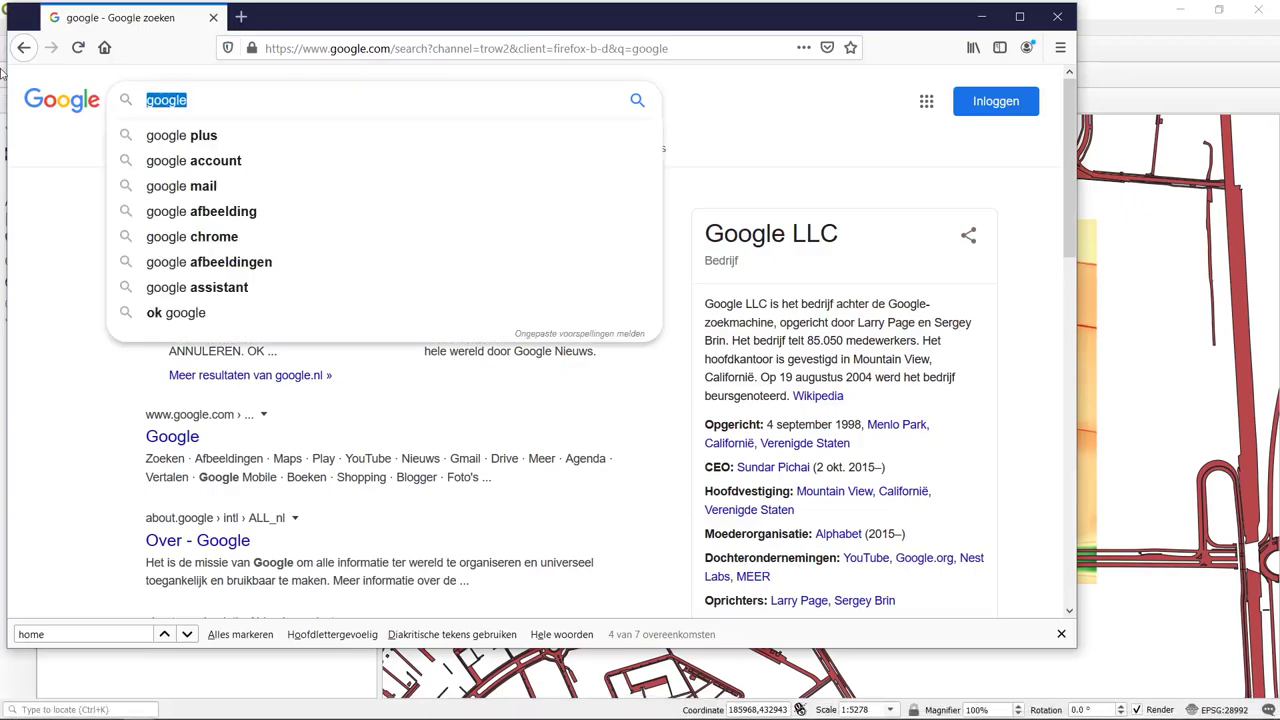
{"action": "type", "text": "ahn download"}
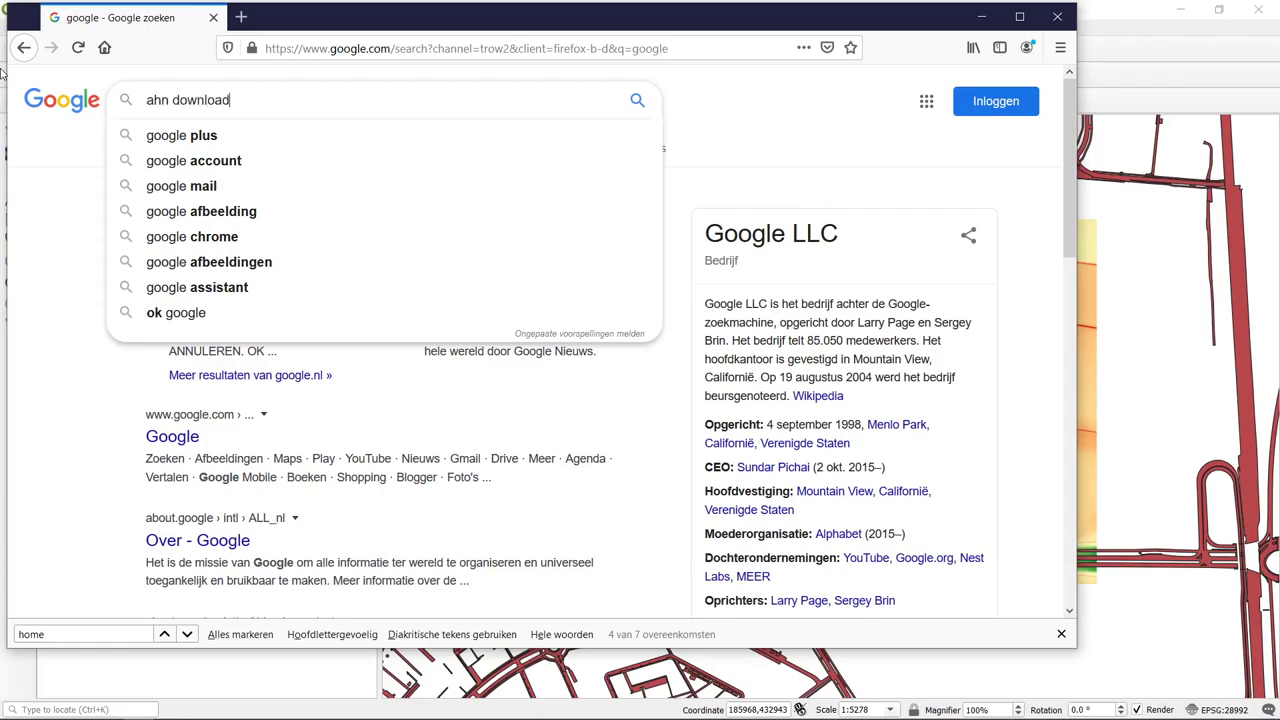
{"action": "key", "text": "Return"}
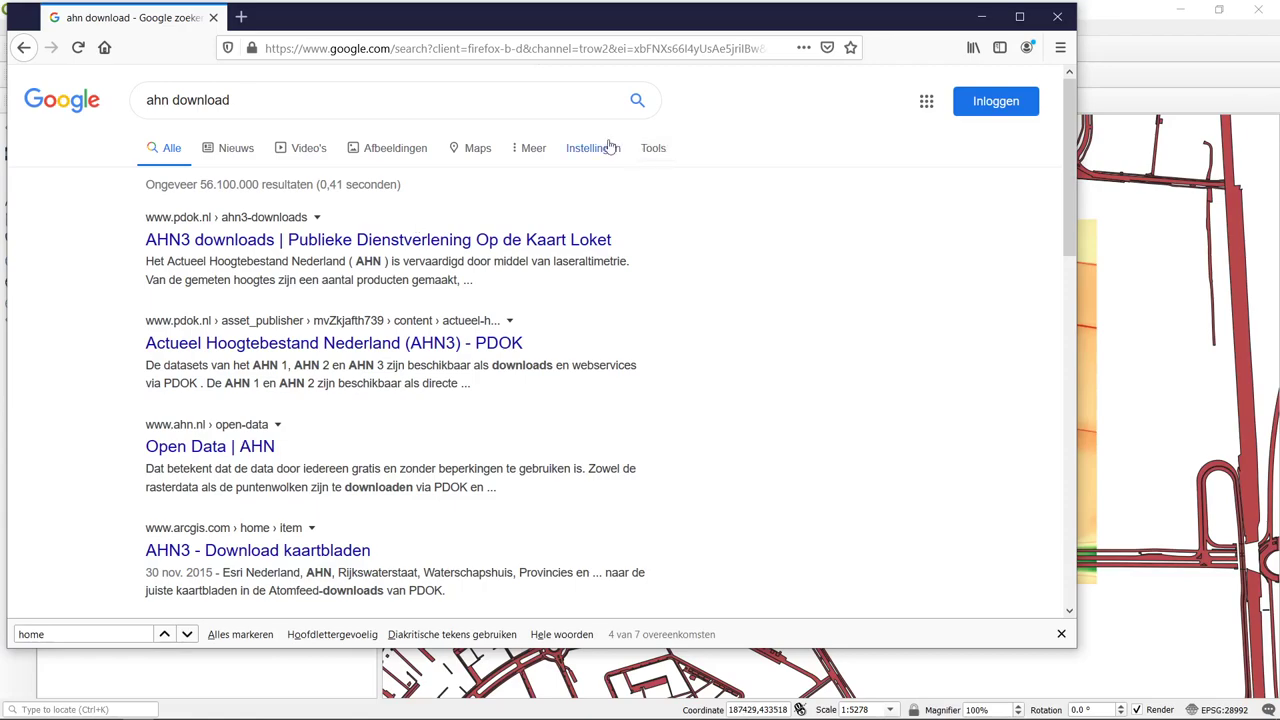
{"action": "left_click", "coordinate": [432, 241]}
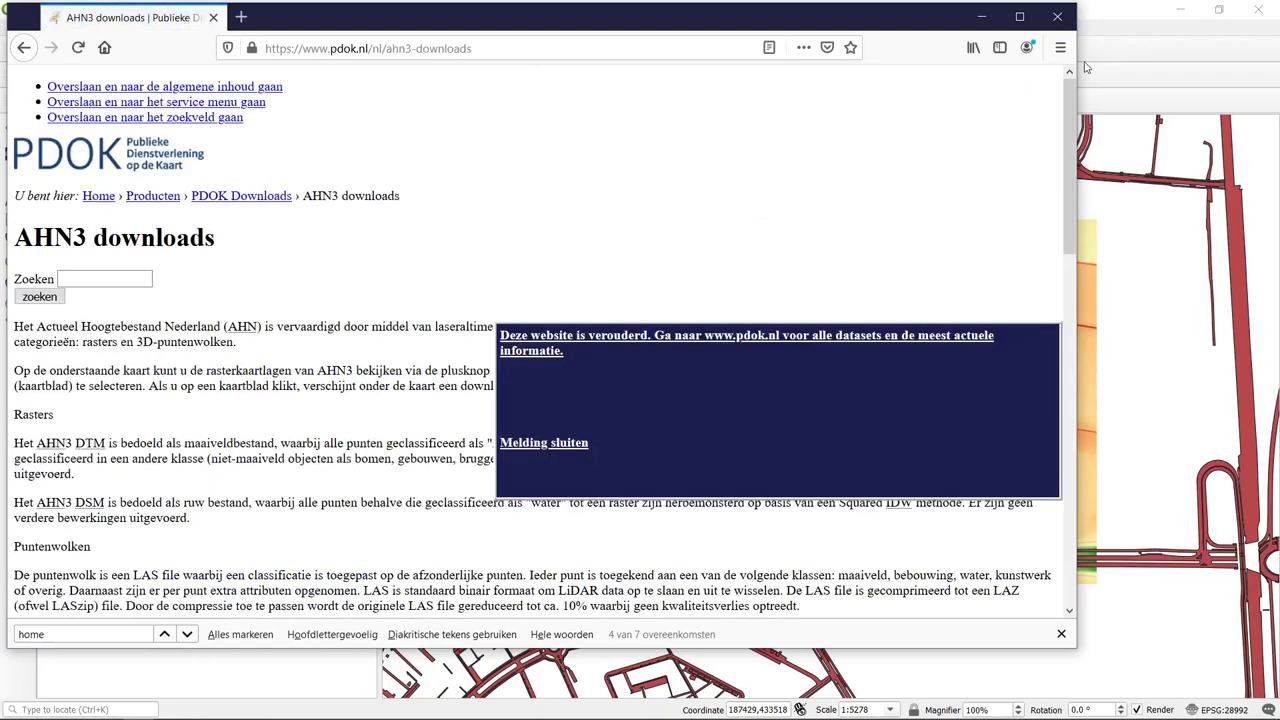
{"action": "left_click", "coordinate": [1020, 17]}
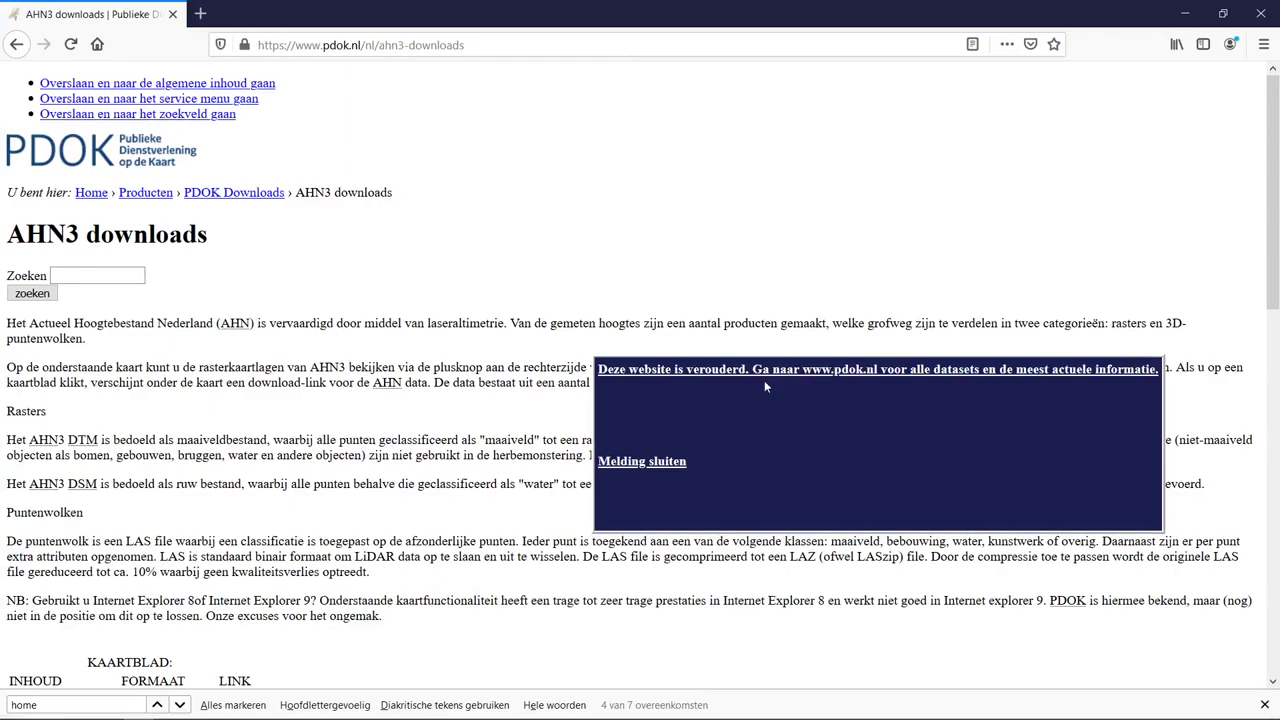
{"action": "left_click", "coordinate": [787, 374]}
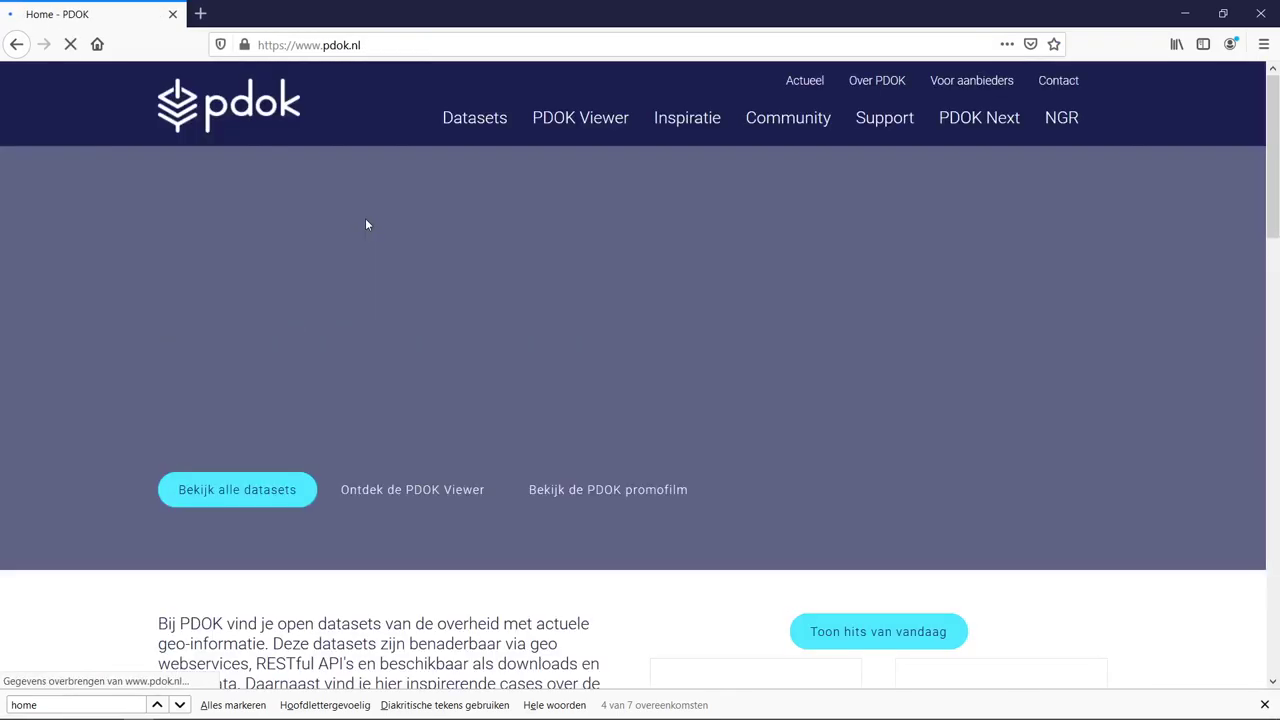
- Look through the PDOK home page and its news items for AHN3 elevation data
{"action": "scroll", "coordinate": [698, 225], "scroll_direction": "down", "scroll_amount": 3}
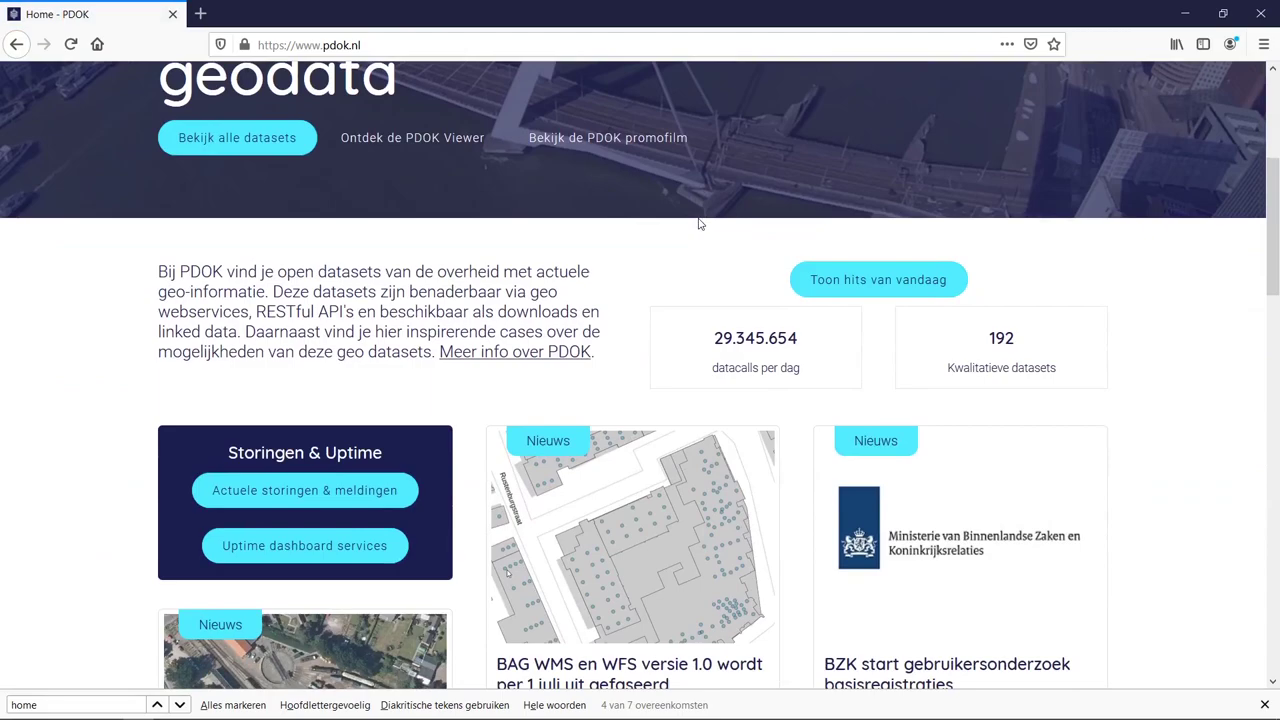
{"action": "scroll", "coordinate": [700, 224], "scroll_direction": "up", "scroll_amount": 3}
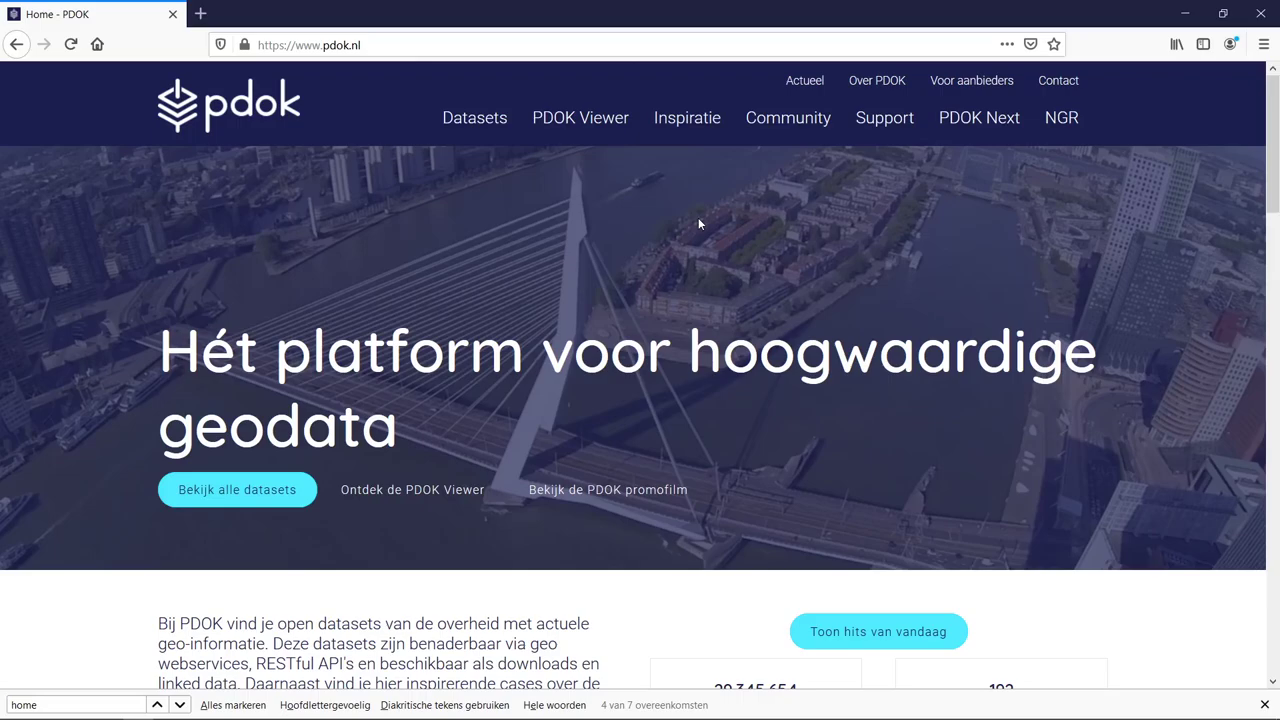
{"action": "scroll", "coordinate": [698, 219], "scroll_direction": "down", "scroll_amount": 3}
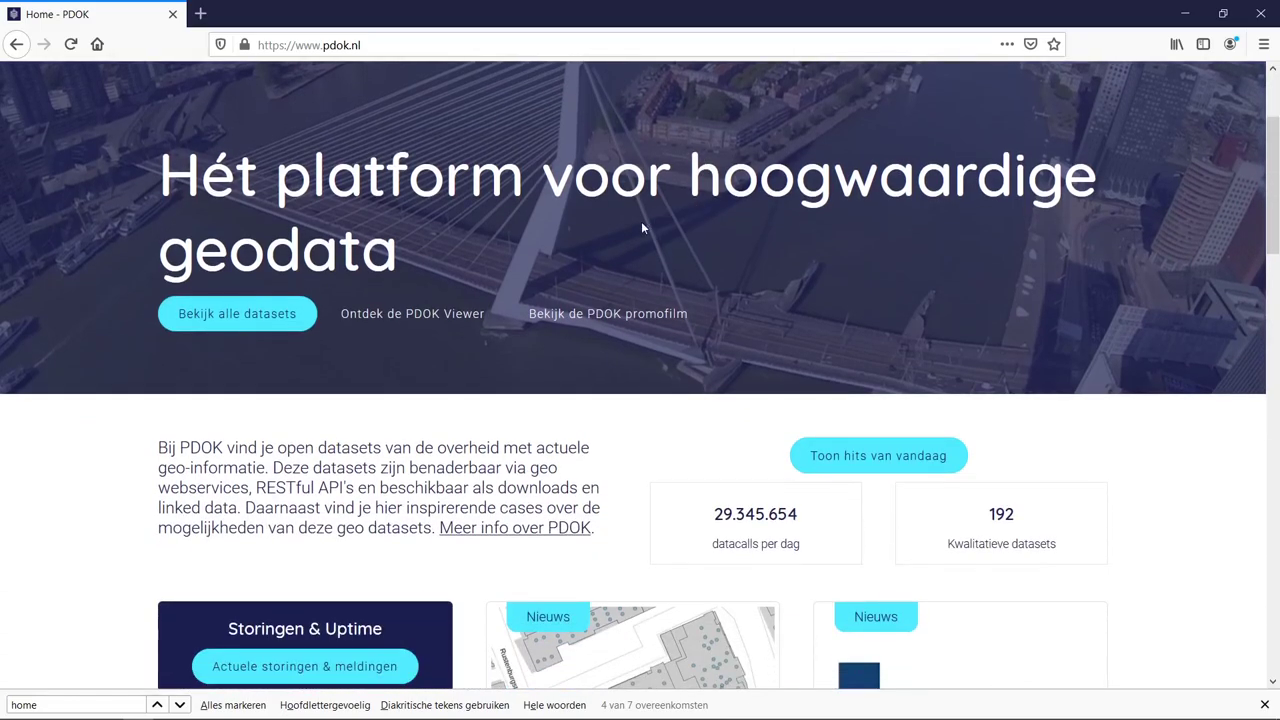
{"action": "scroll", "coordinate": [641, 221], "scroll_direction": "down", "scroll_amount": 10}
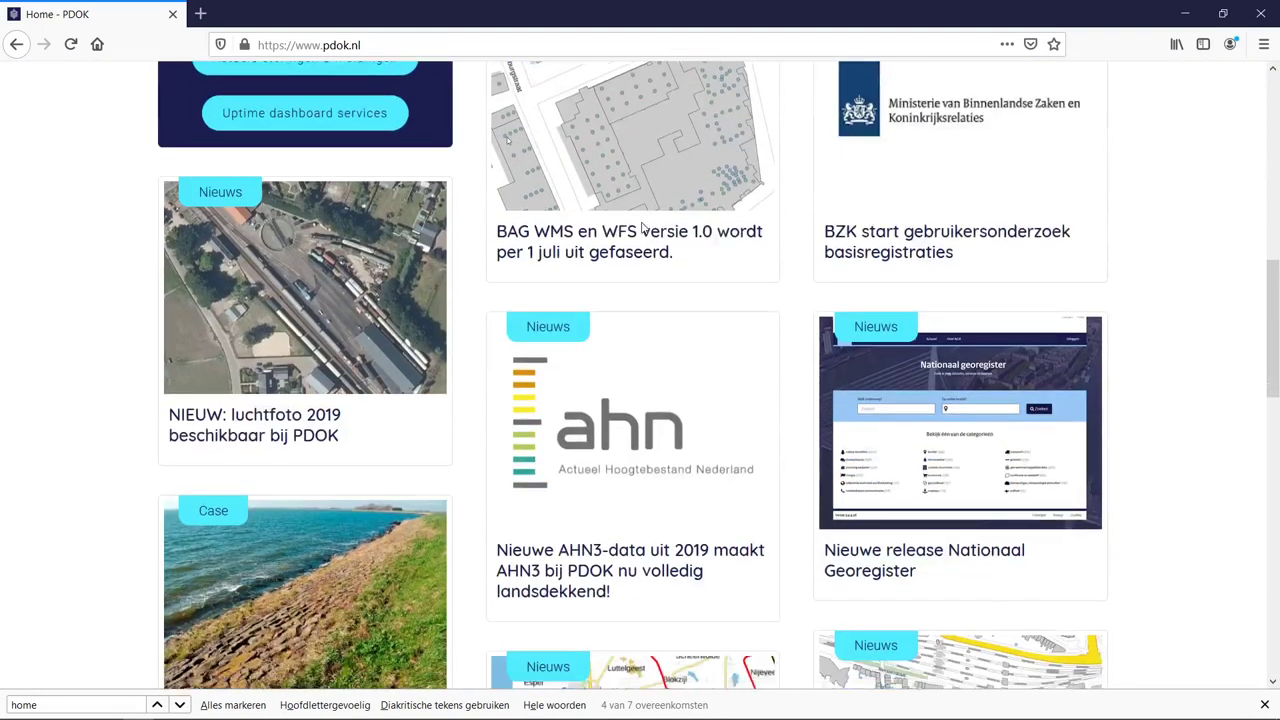
- Open the Datasets overview on the PDOK website
{"action": "scroll", "coordinate": [783, 414], "scroll_direction": "up", "scroll_amount": 12}
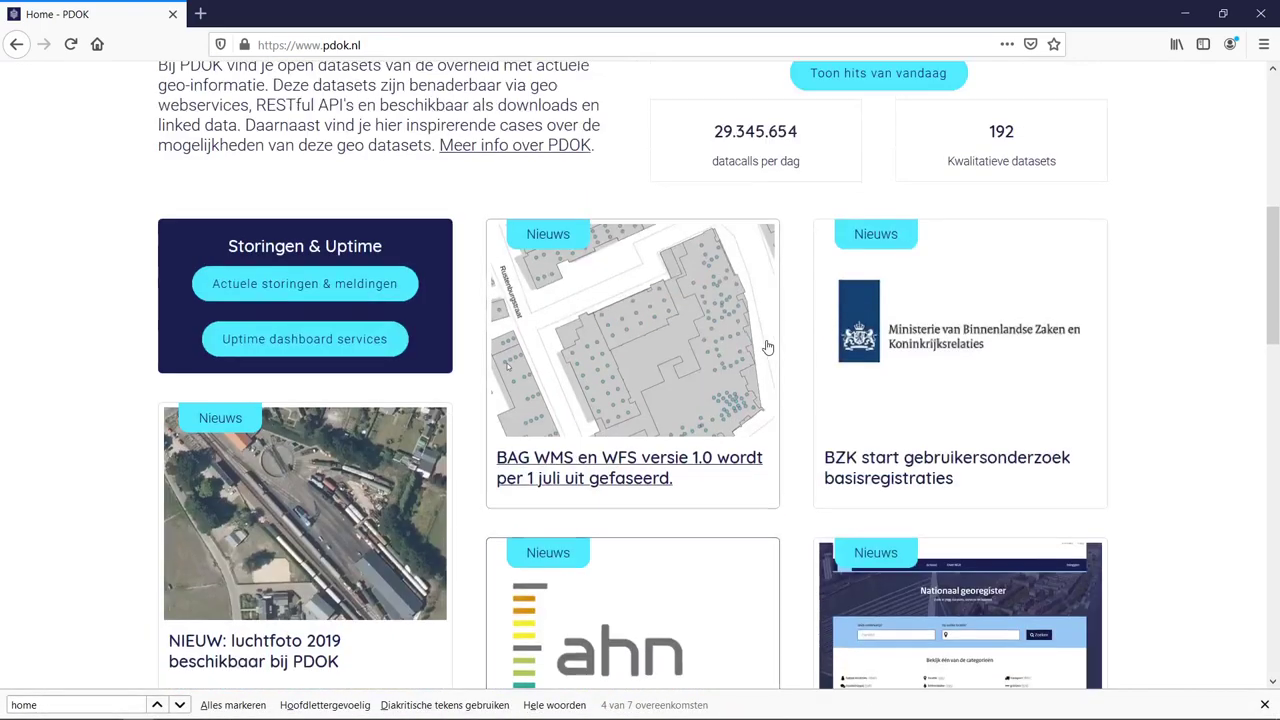
{"action": "scroll", "coordinate": [488, 346], "scroll_direction": "up", "scroll_amount": 2}
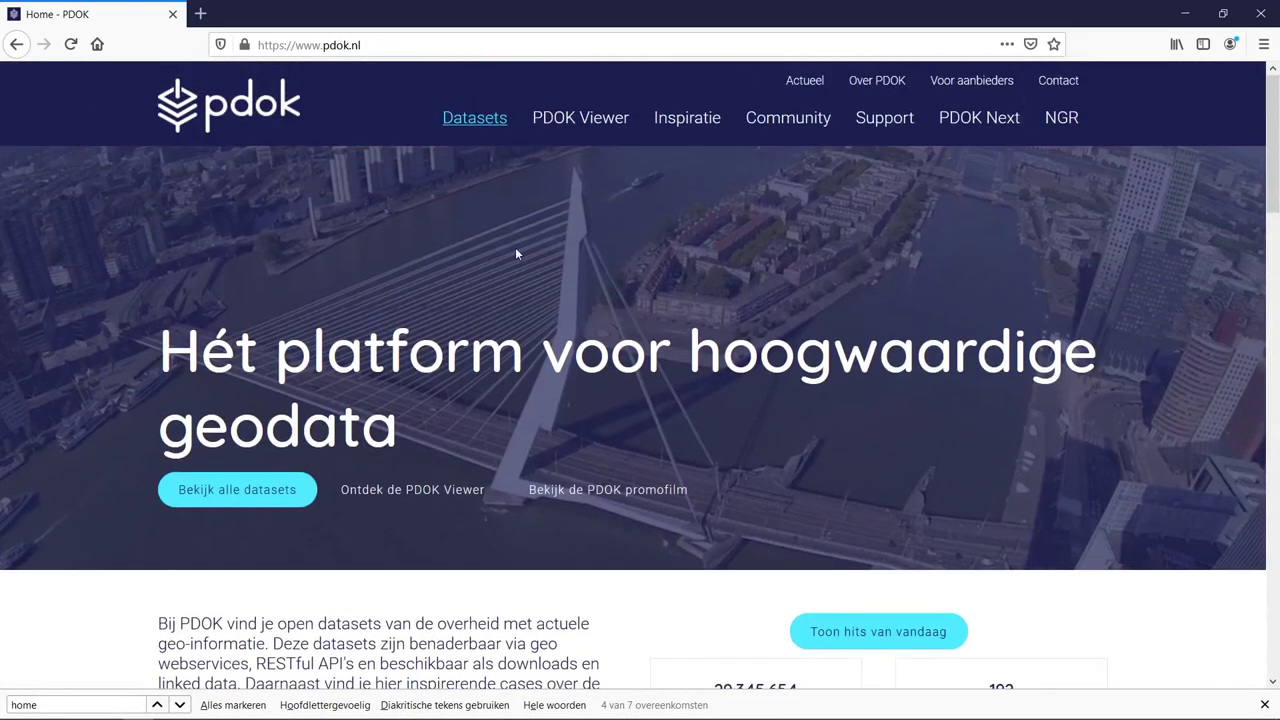
{"action": "left_click", "coordinate": [480, 129]}
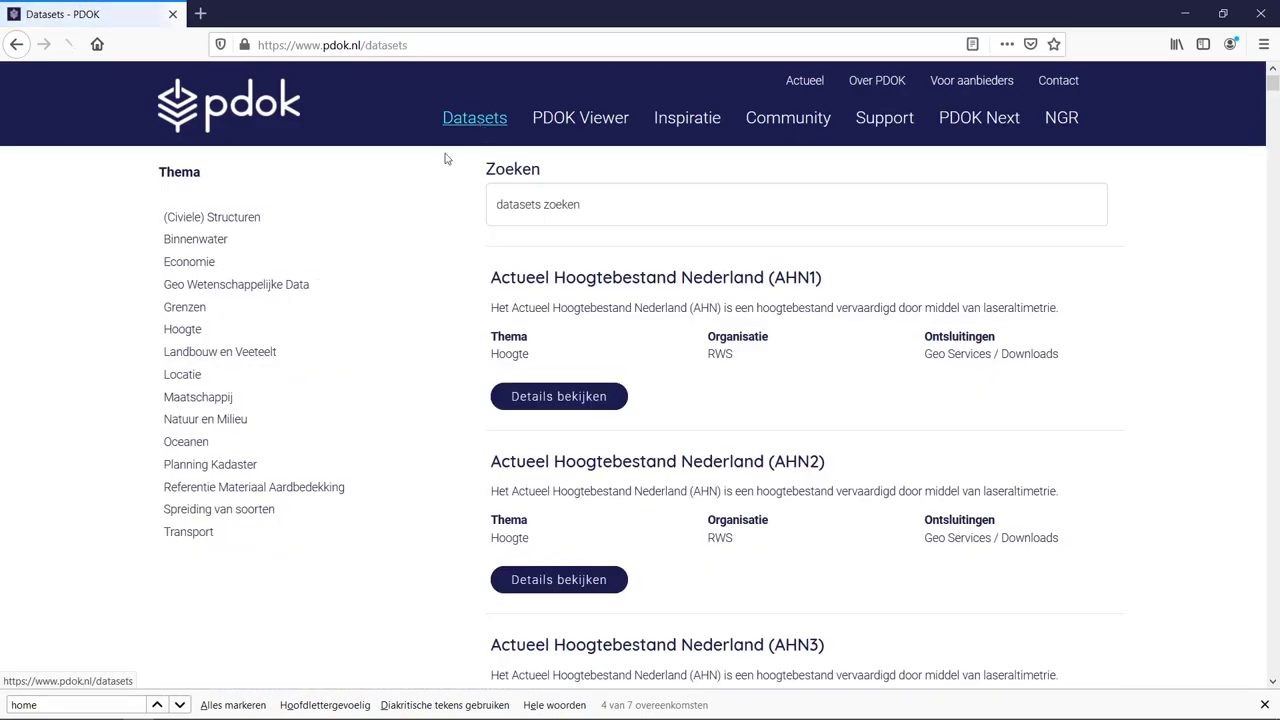
- Find Actueel Hoogtebestand Nederland (AHN3) in the dataset list and open its details
{"action": "scroll", "coordinate": [405, 246], "scroll_direction": "down", "scroll_amount": 5}
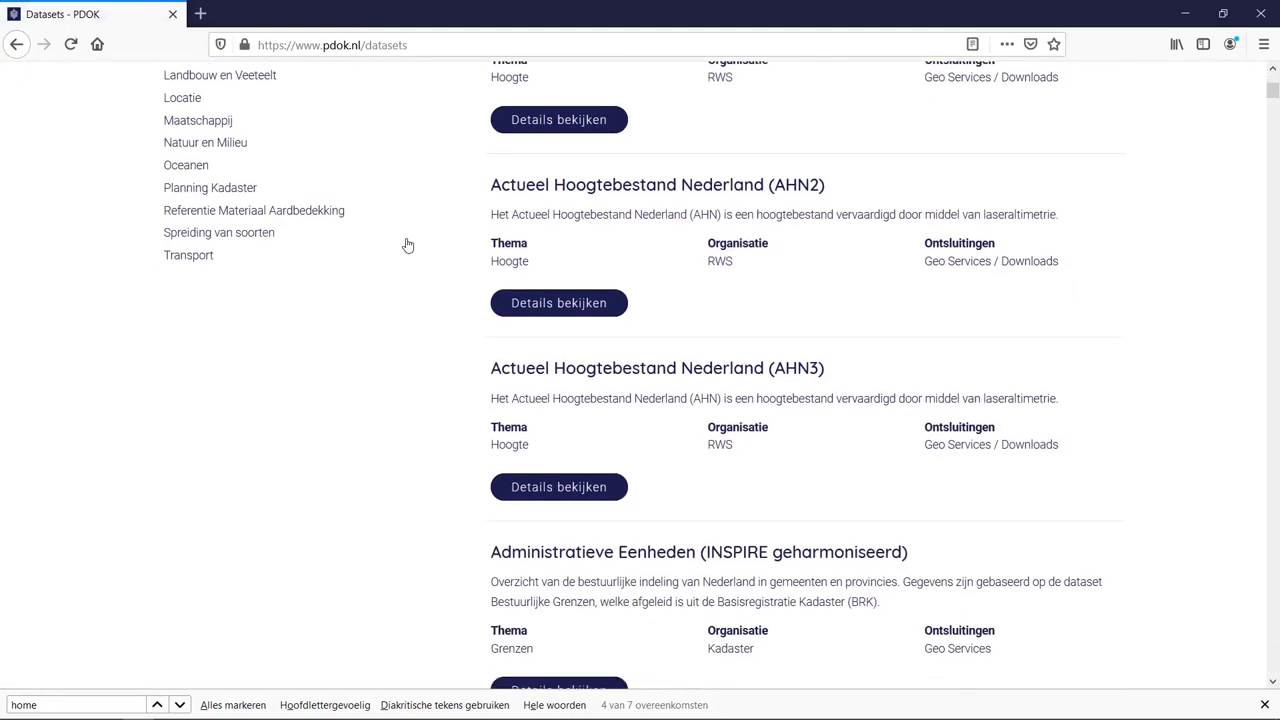
{"action": "scroll", "coordinate": [407, 245], "scroll_direction": "down", "scroll_amount": 12}
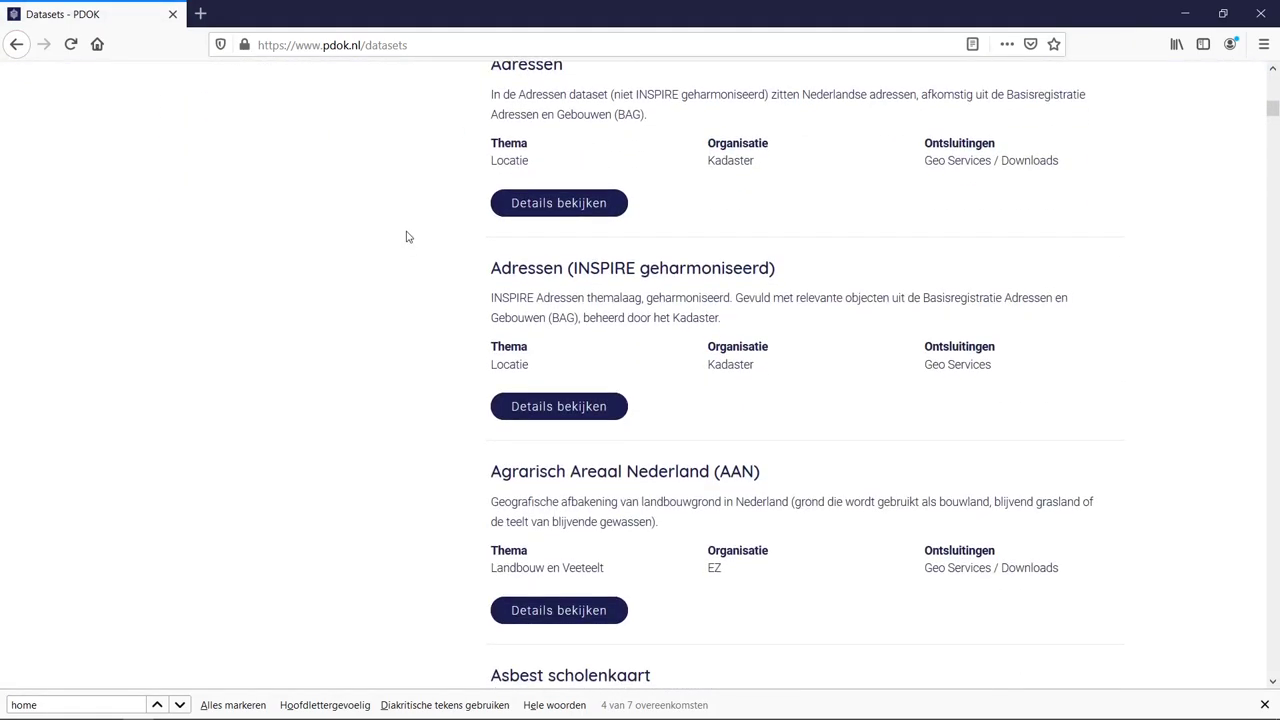
{"action": "scroll", "coordinate": [407, 237], "scroll_direction": "up", "scroll_amount": 15}
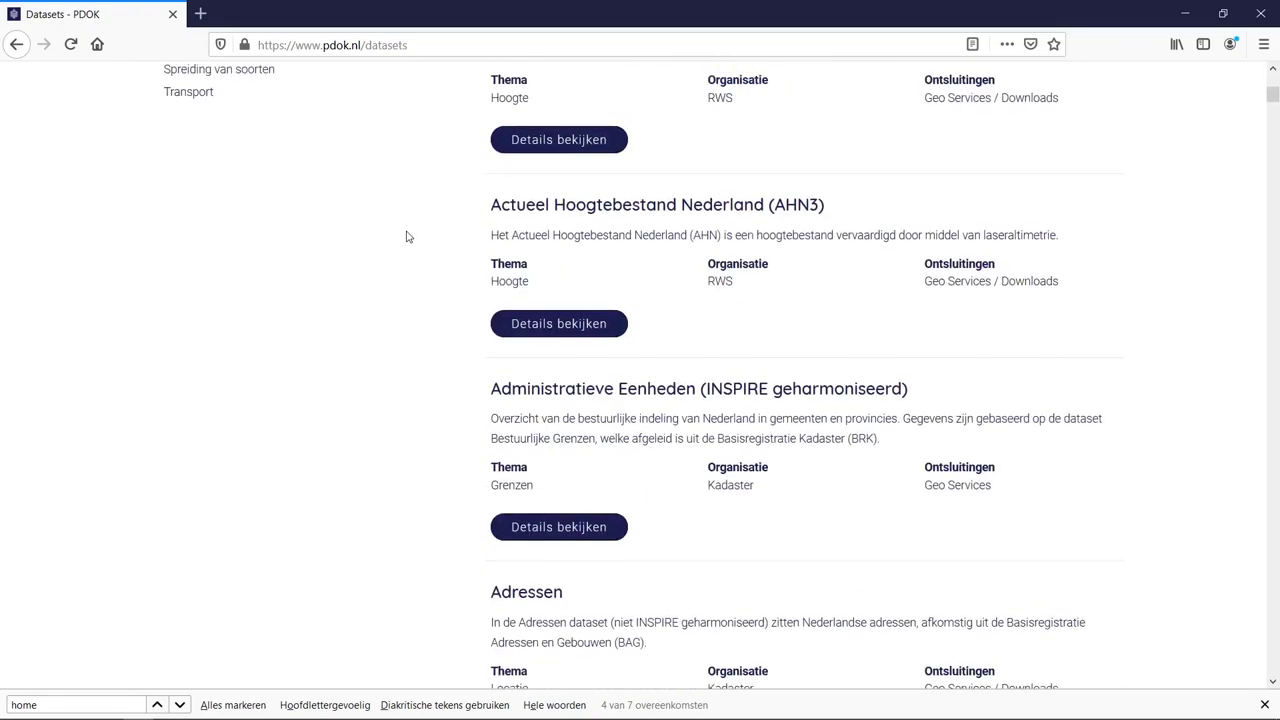
{"action": "scroll", "coordinate": [409, 275], "scroll_direction": "down", "scroll_amount": 5}
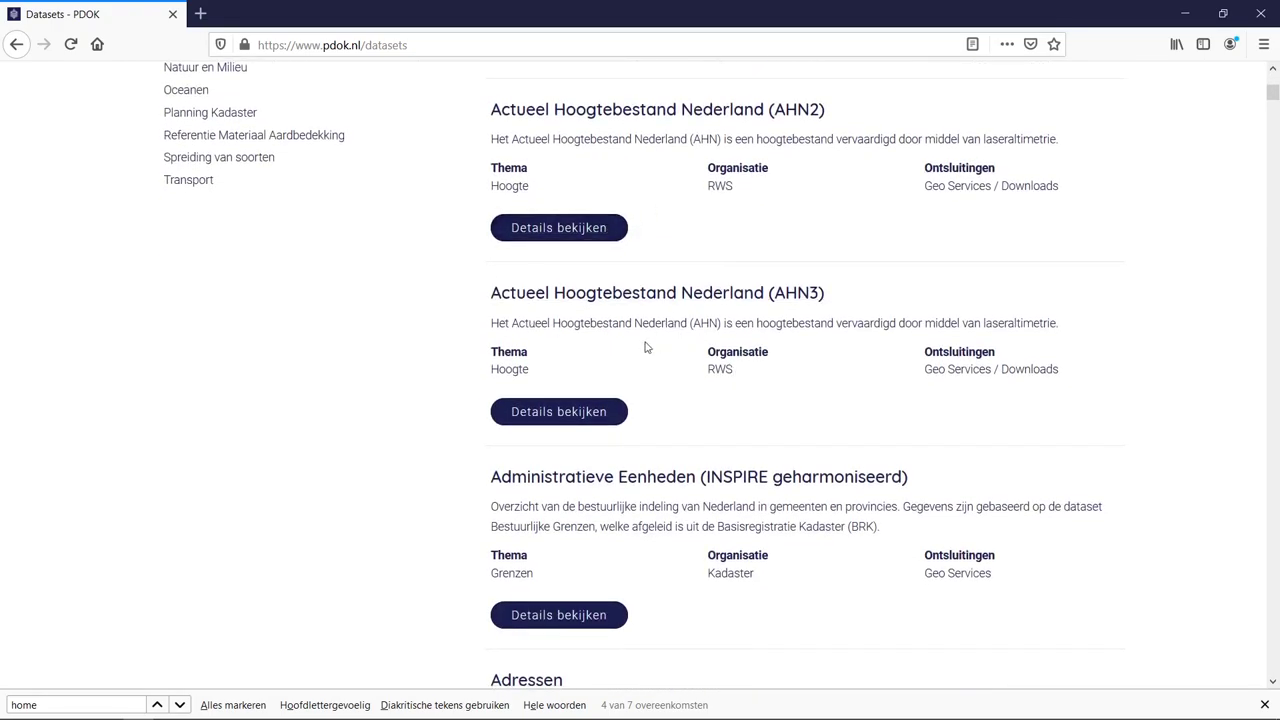
{"action": "left_click", "coordinate": [580, 418]}
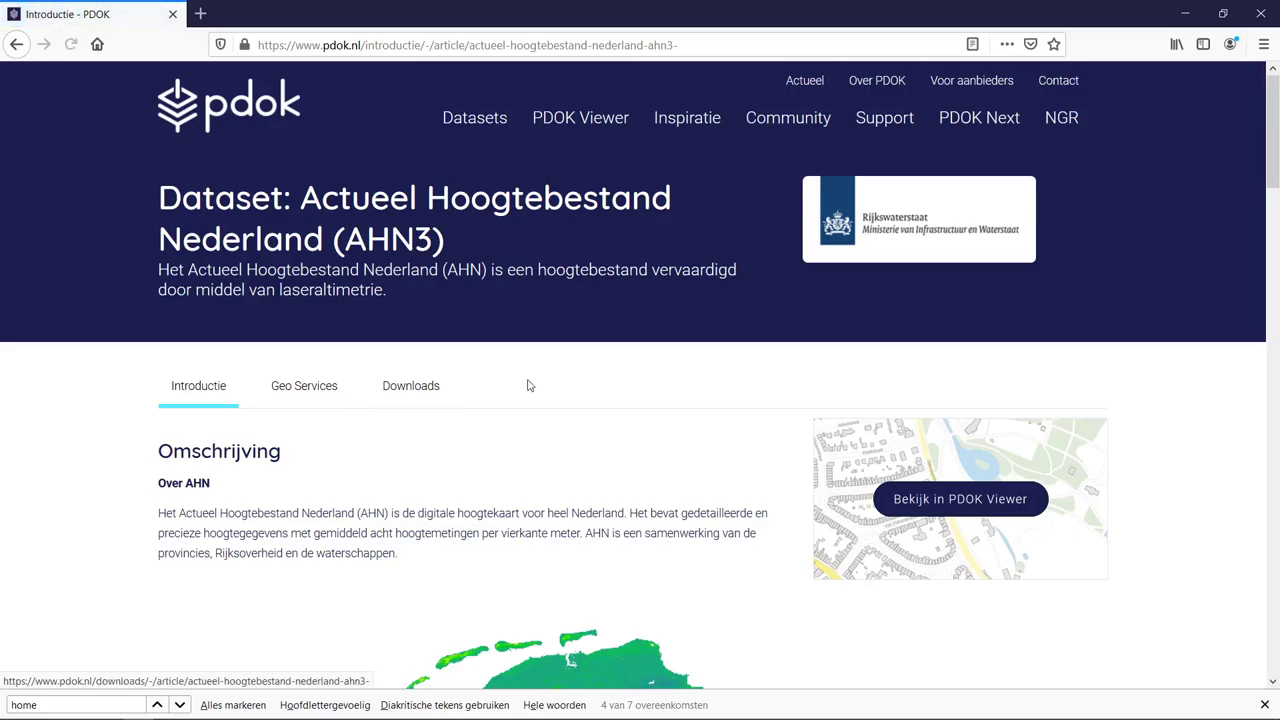
- Open the AHN3 (WMS) service from the Geo Services list below the AHN3 dataset description
{"action": "scroll", "coordinate": [573, 408], "scroll_direction": "down", "scroll_amount": 1}
{"action": "scroll", "coordinate": [572, 400], "scroll_direction": "down", "scroll_amount": 3}
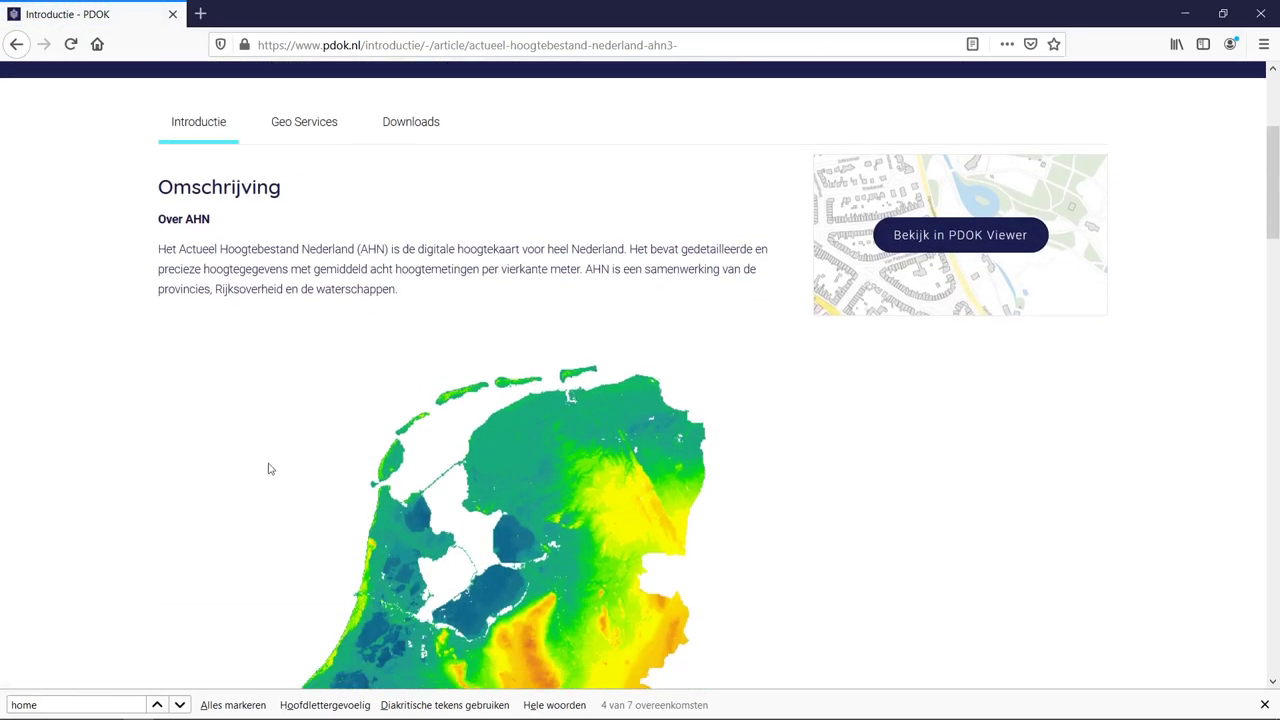
{"action": "scroll", "coordinate": [562, 367], "scroll_direction": "down", "scroll_amount": 1}
{"action": "scroll", "coordinate": [562, 367], "scroll_direction": "down", "scroll_amount": 1}
{"action": "scroll", "coordinate": [543, 358], "scroll_direction": "down", "scroll_amount": 2}
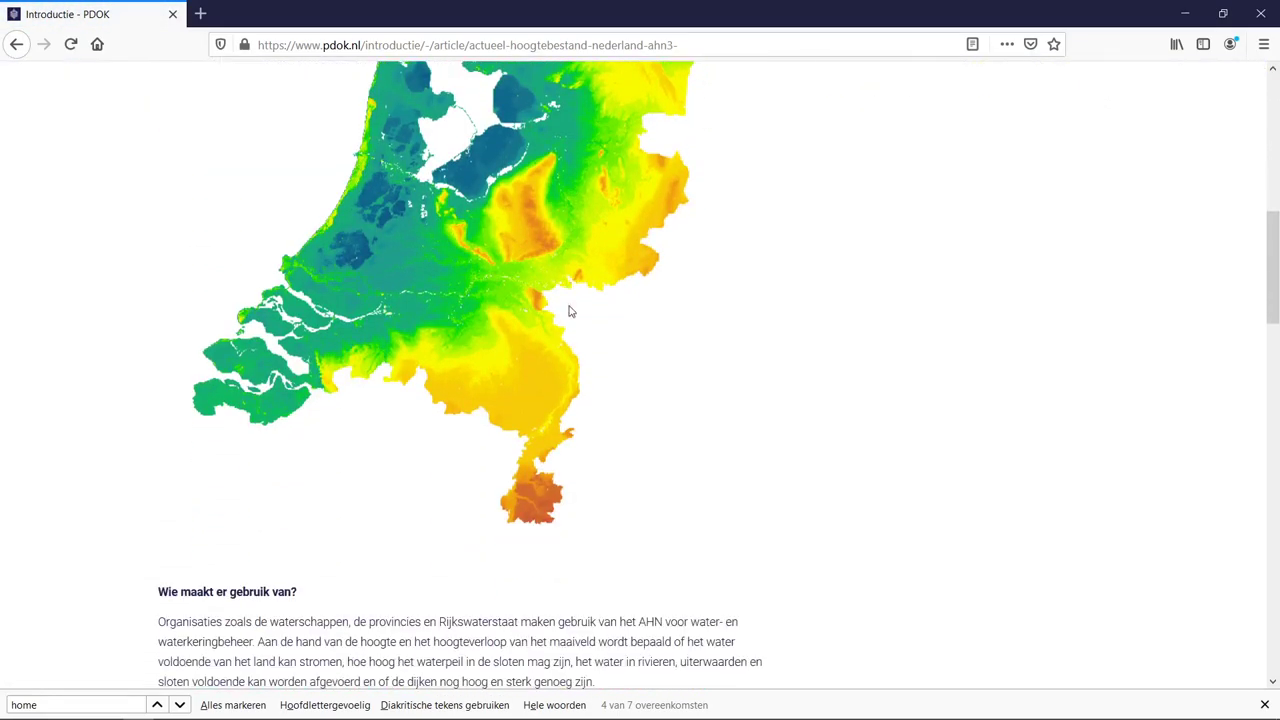
{"action": "scroll", "coordinate": [451, 286], "scroll_direction": "down", "scroll_amount": 6}
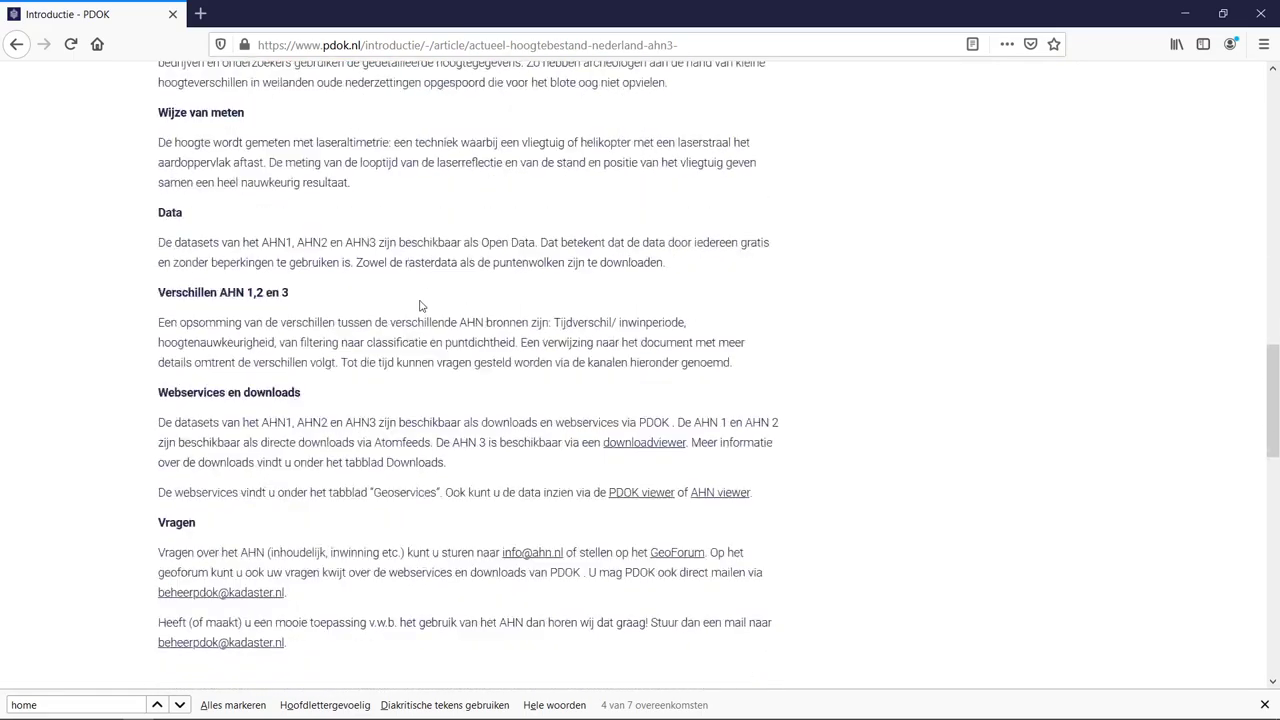
{"action": "scroll", "coordinate": [528, 176], "scroll_direction": "down", "scroll_amount": 2}
{"action": "scroll", "coordinate": [535, 270], "scroll_direction": "down", "scroll_amount": 1}
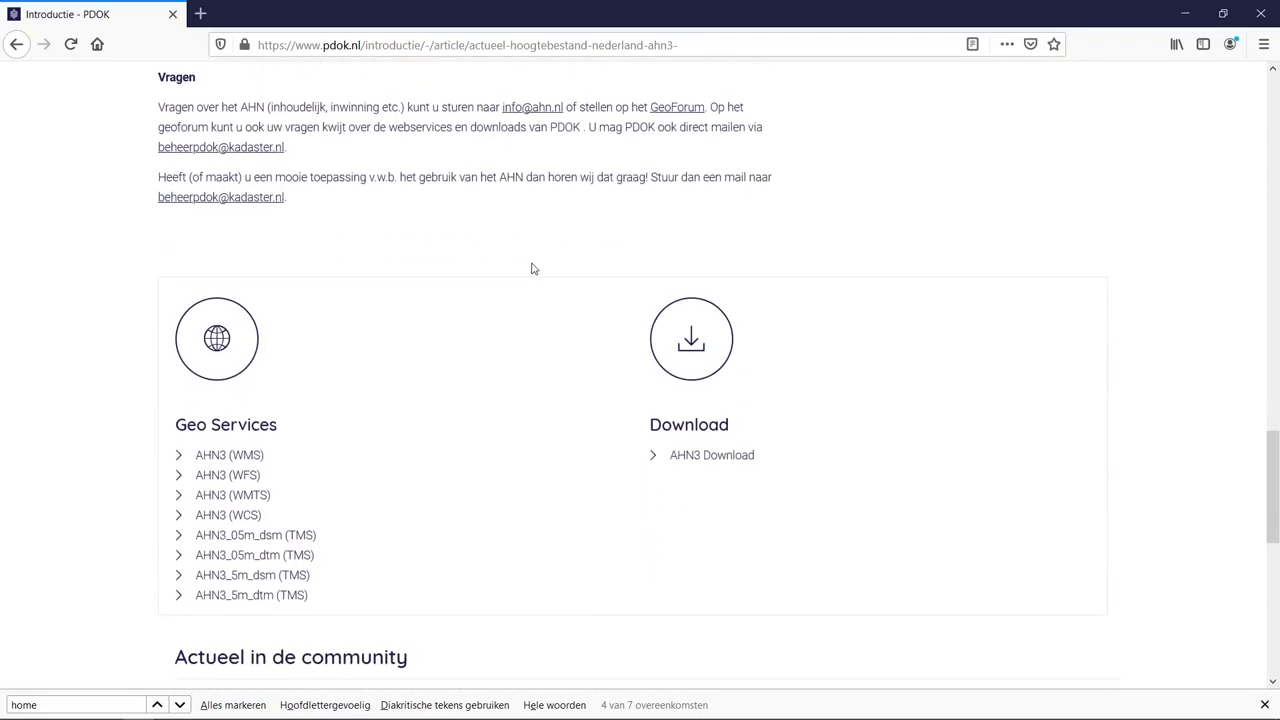
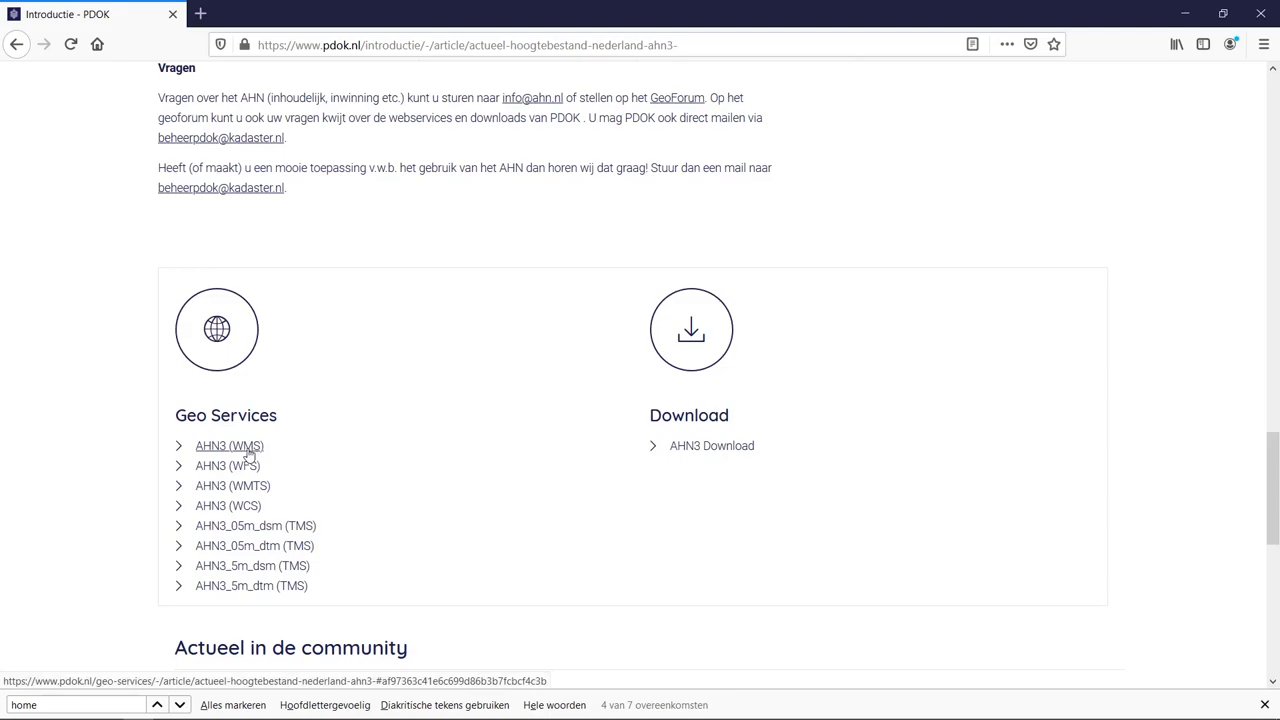
{"action": "left_click", "coordinate": [248, 453]}
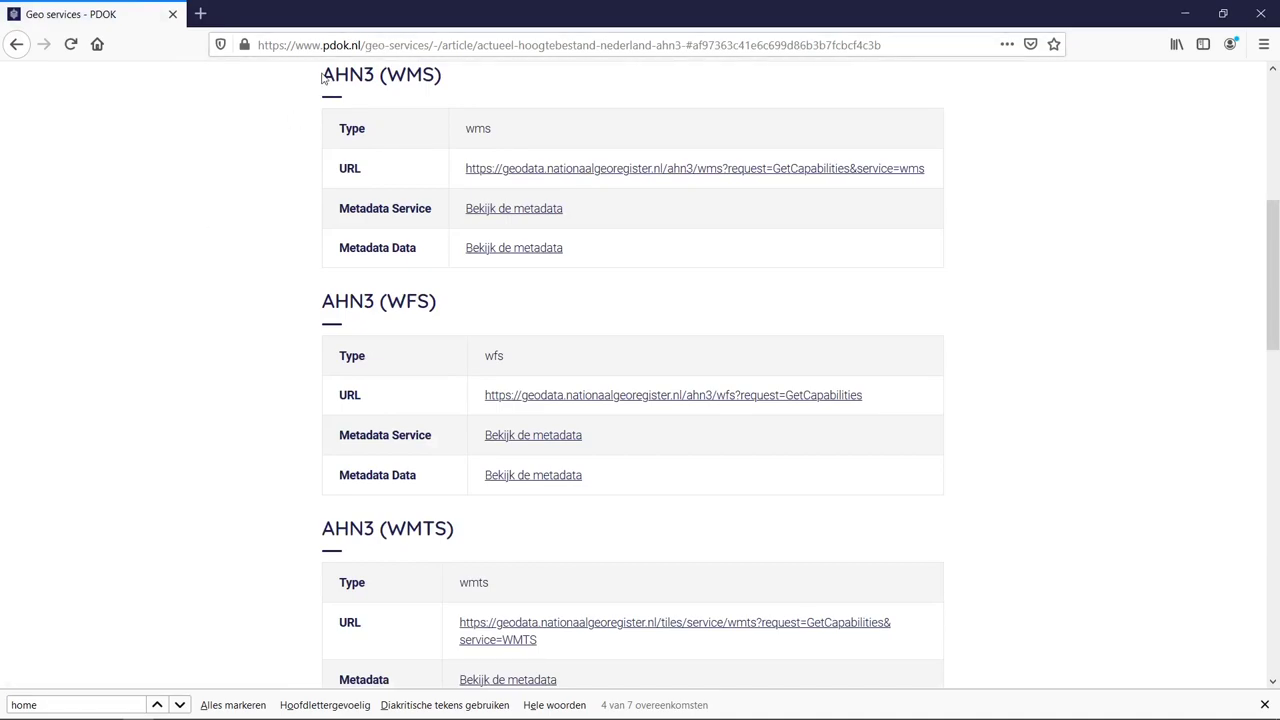
- Copy the link address of the AHN3 (WMS) service URL
{"action": "left_click_drag", "start_coordinate": [324, 80], "coordinate": [444, 89]}
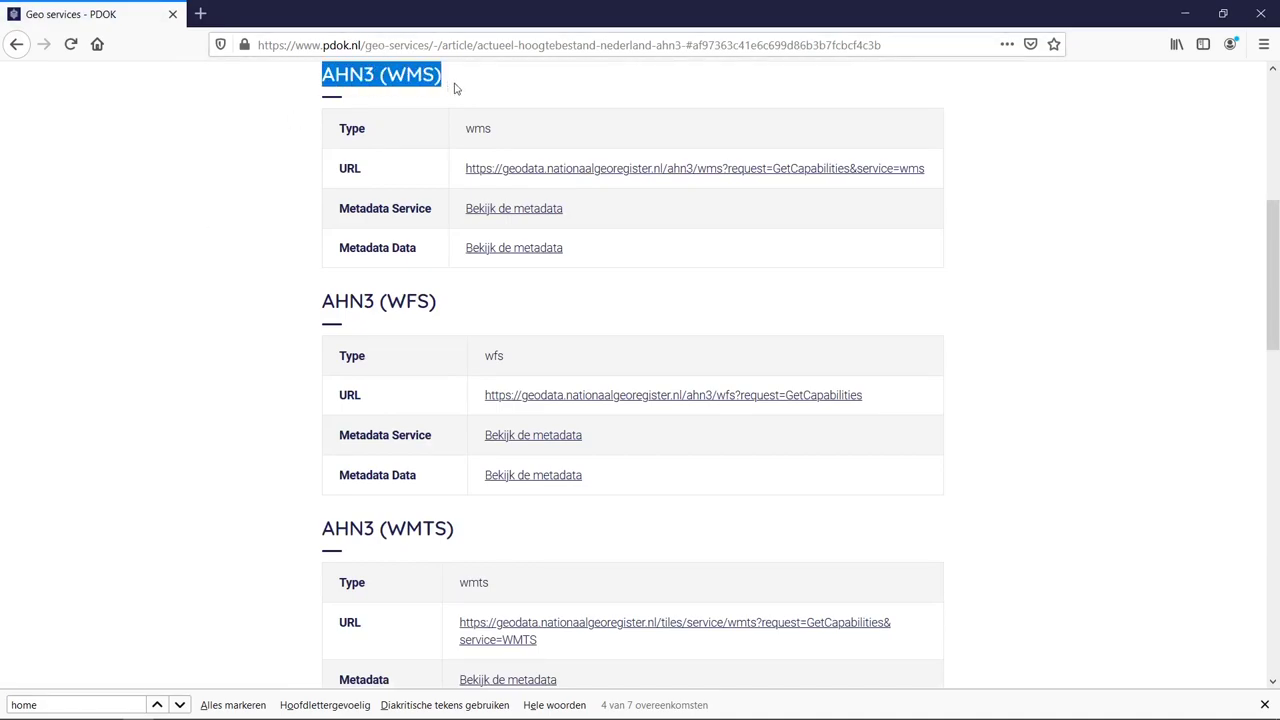
{"action": "left_click", "coordinate": [567, 143]}
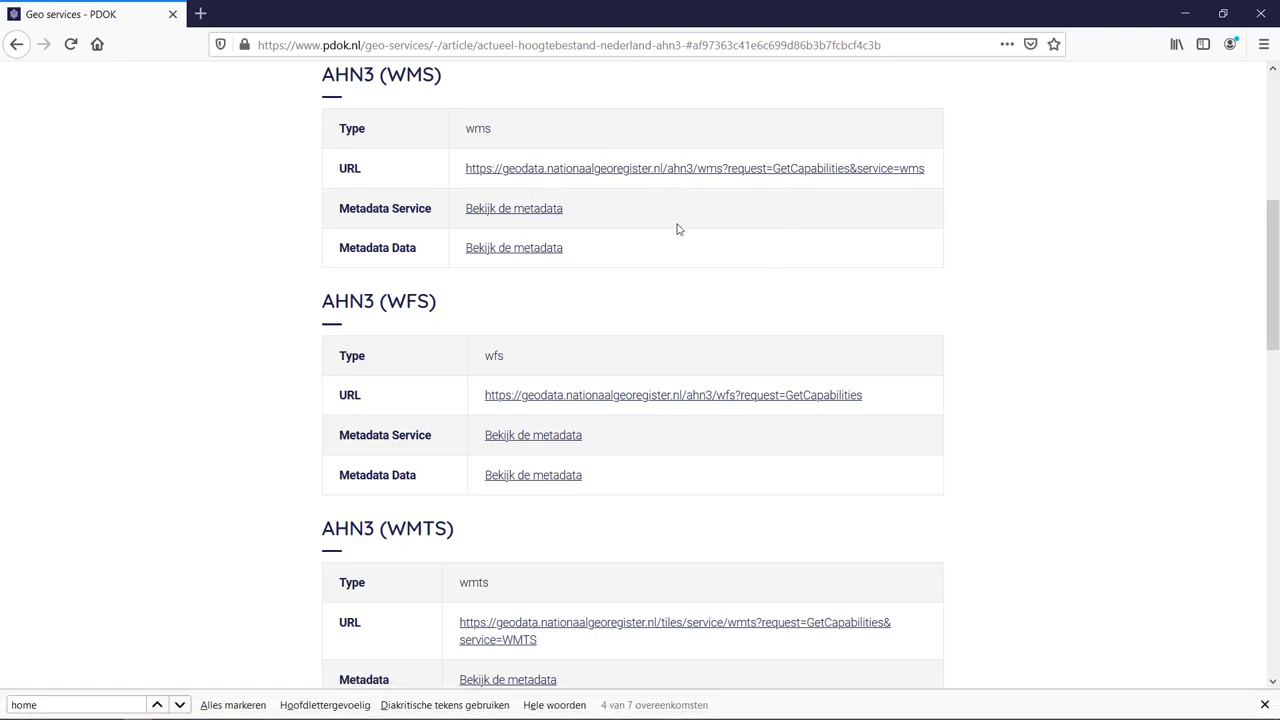
{"action": "right_click", "coordinate": [805, 177]}
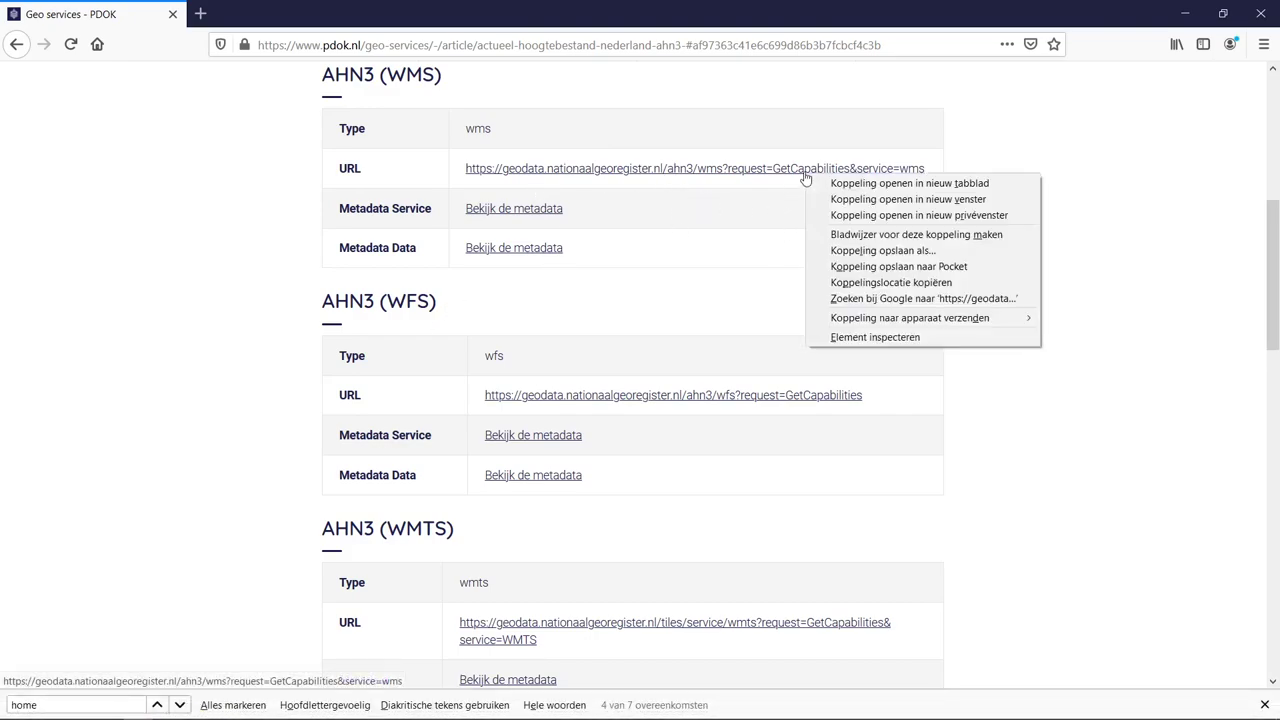
{"action": "left_click", "coordinate": [916, 282]}
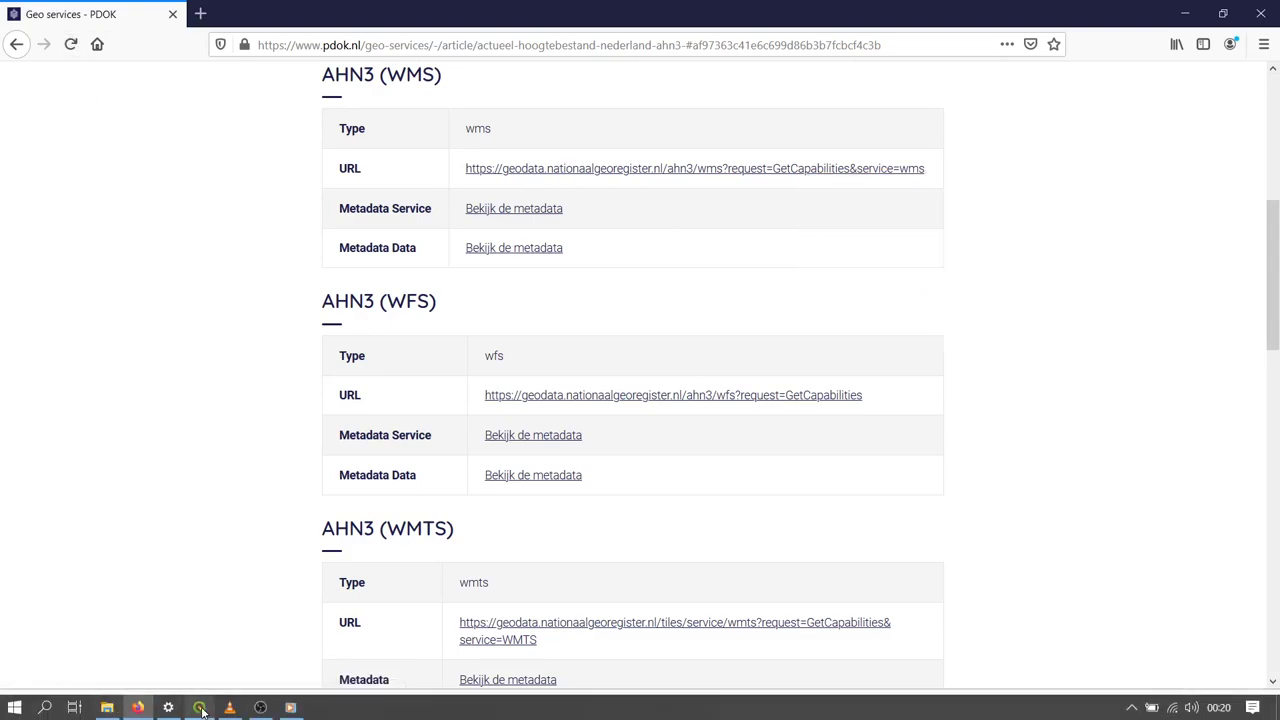
- Switch to QGIS and open the dialog for a new WMS/WMTS connection
{"action": "left_click", "coordinate": [200, 708]}
{"action": "scroll", "coordinate": [150, 230], "scroll_direction": "up", "scroll_amount": 7}
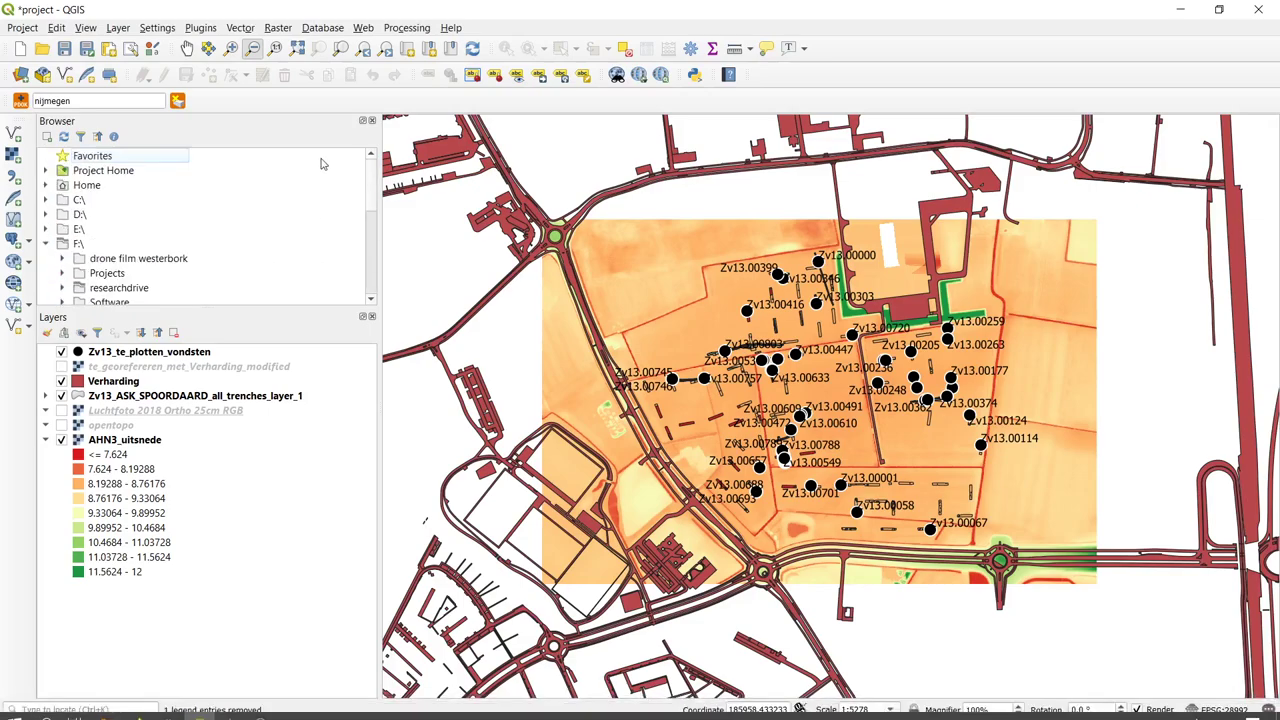
{"action": "left_click", "coordinate": [46, 244]}
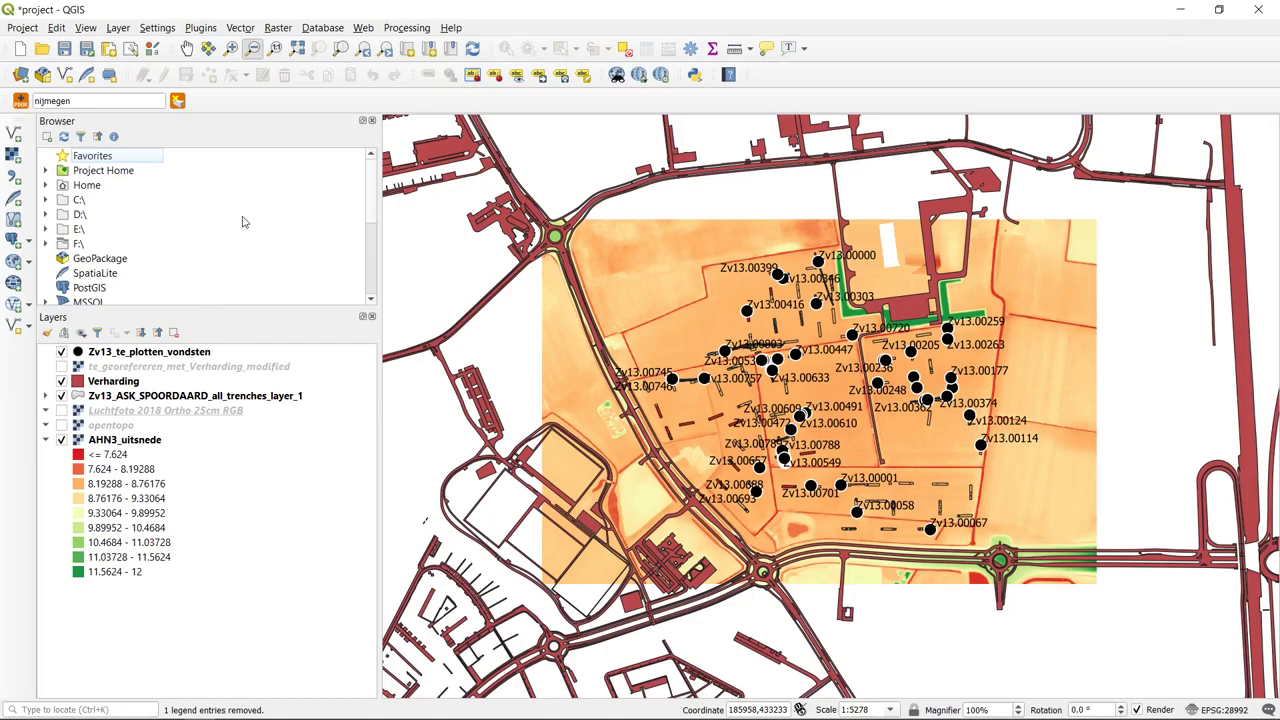
{"action": "scroll", "coordinate": [245, 222], "scroll_direction": "down", "scroll_amount": 2}
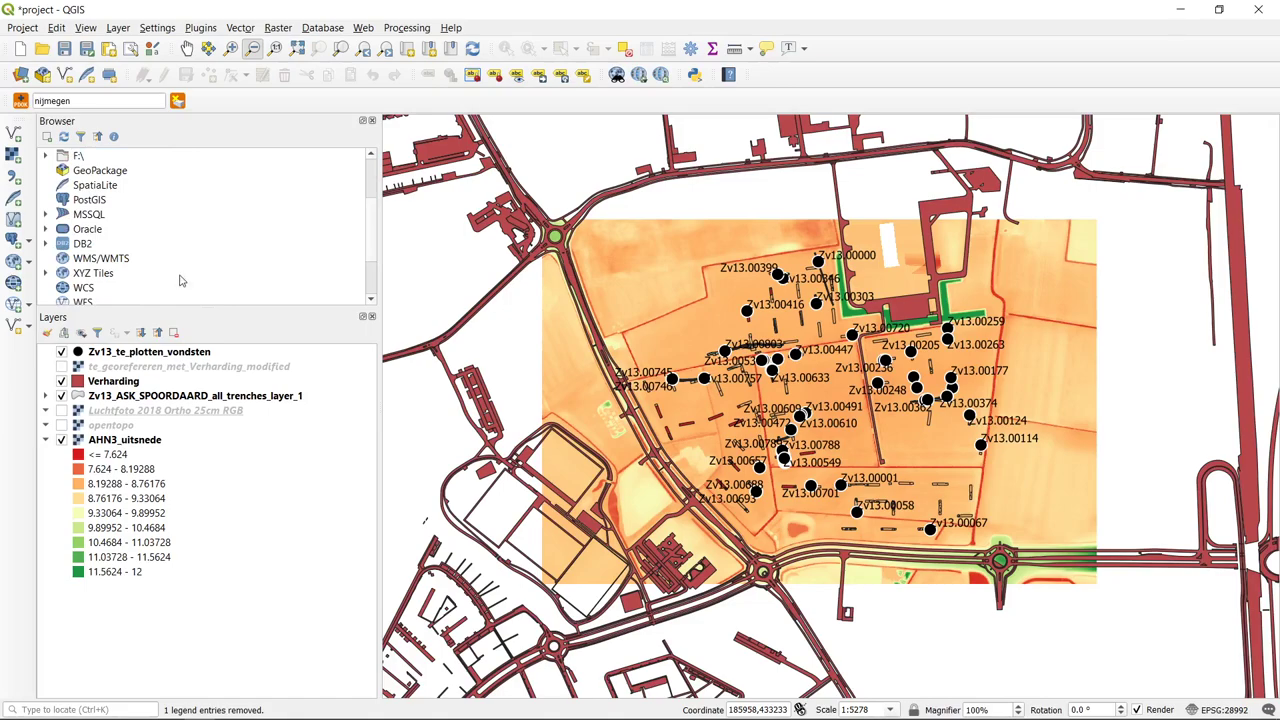
{"action": "scroll", "coordinate": [88, 205], "scroll_direction": "down", "scroll_amount": 1}
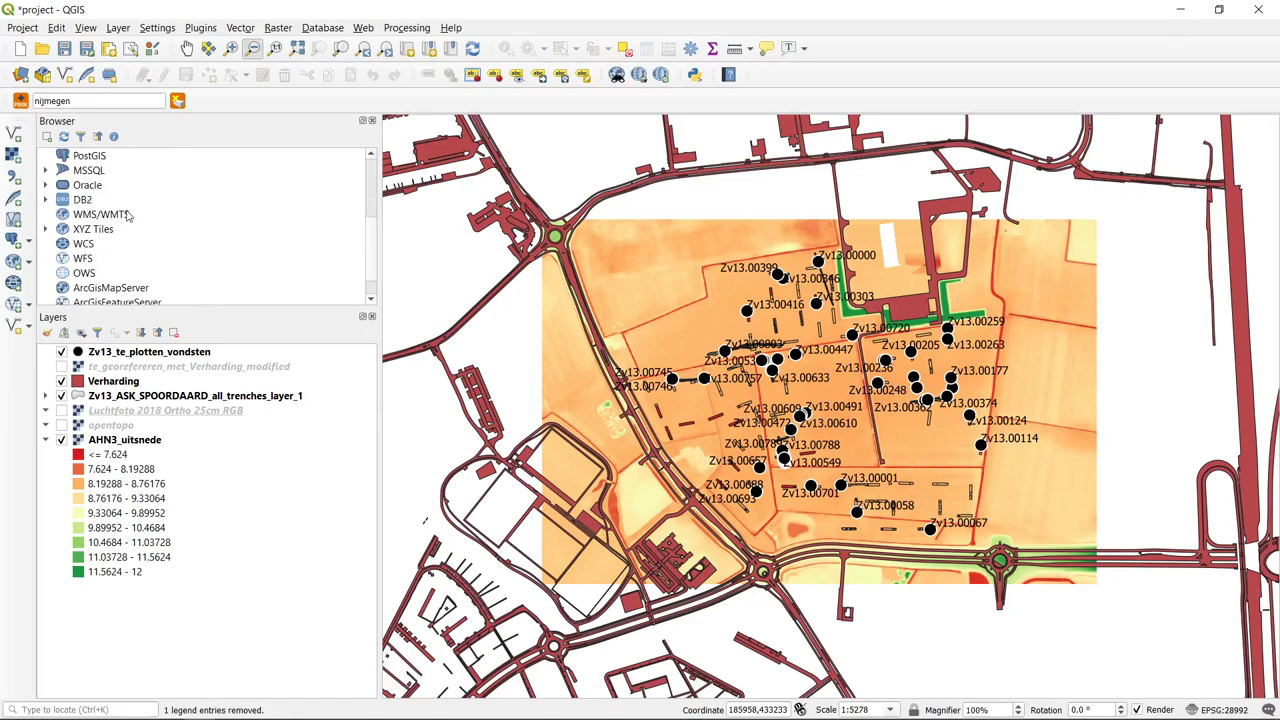
{"action": "left_click", "coordinate": [103, 216]}
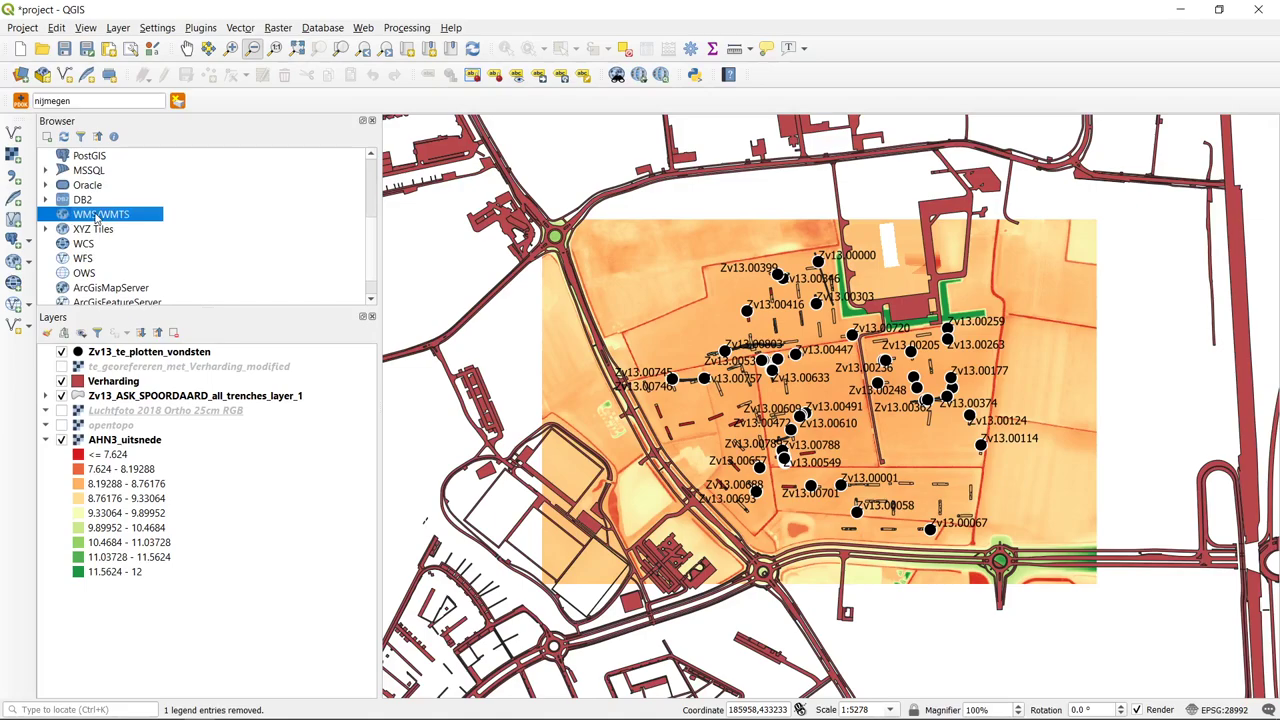
{"action": "right_click", "coordinate": [97, 216]}
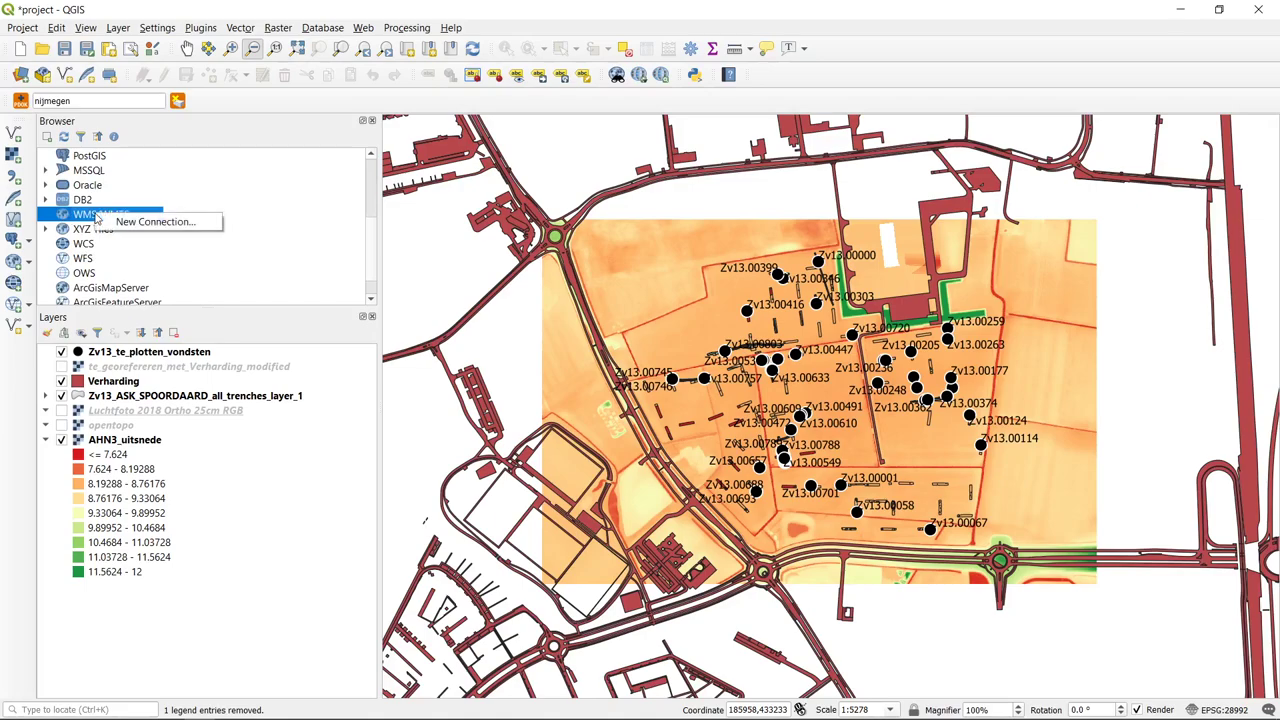
{"action": "left_click", "coordinate": [156, 222]}
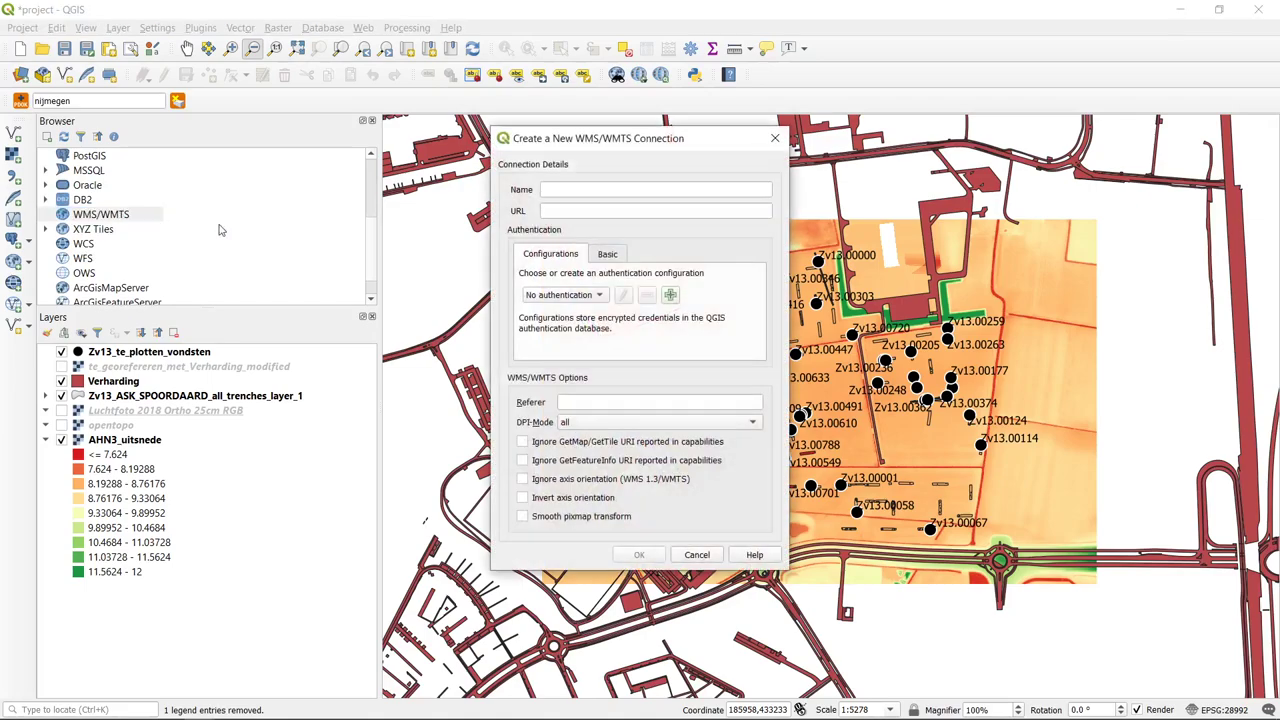
- Name the WMS/WMTS connection ahn3_wms, paste the copied service address as its URL and create it
{"action": "left_click", "coordinate": [640, 193]}
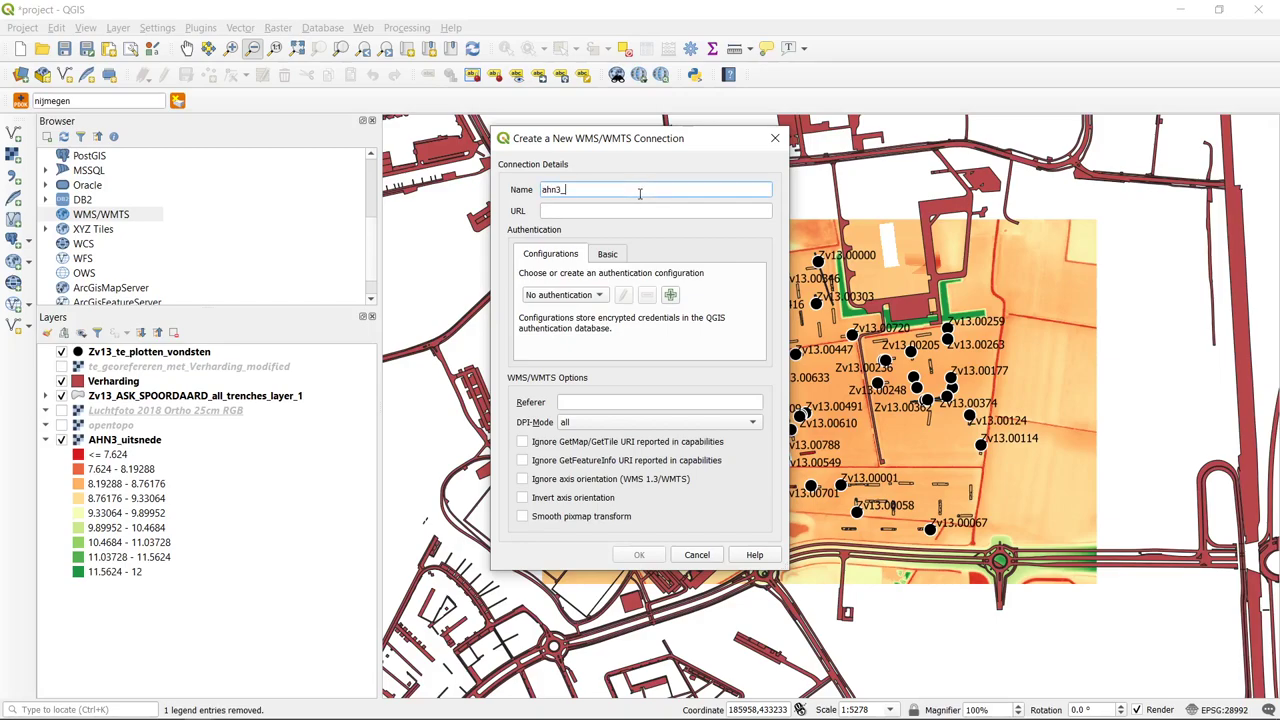
{"action": "type", "text": "ahn3_wms"}
{"action": "left_click", "coordinate": [608, 210]}
{"action": "right_click", "coordinate": [608, 210]}
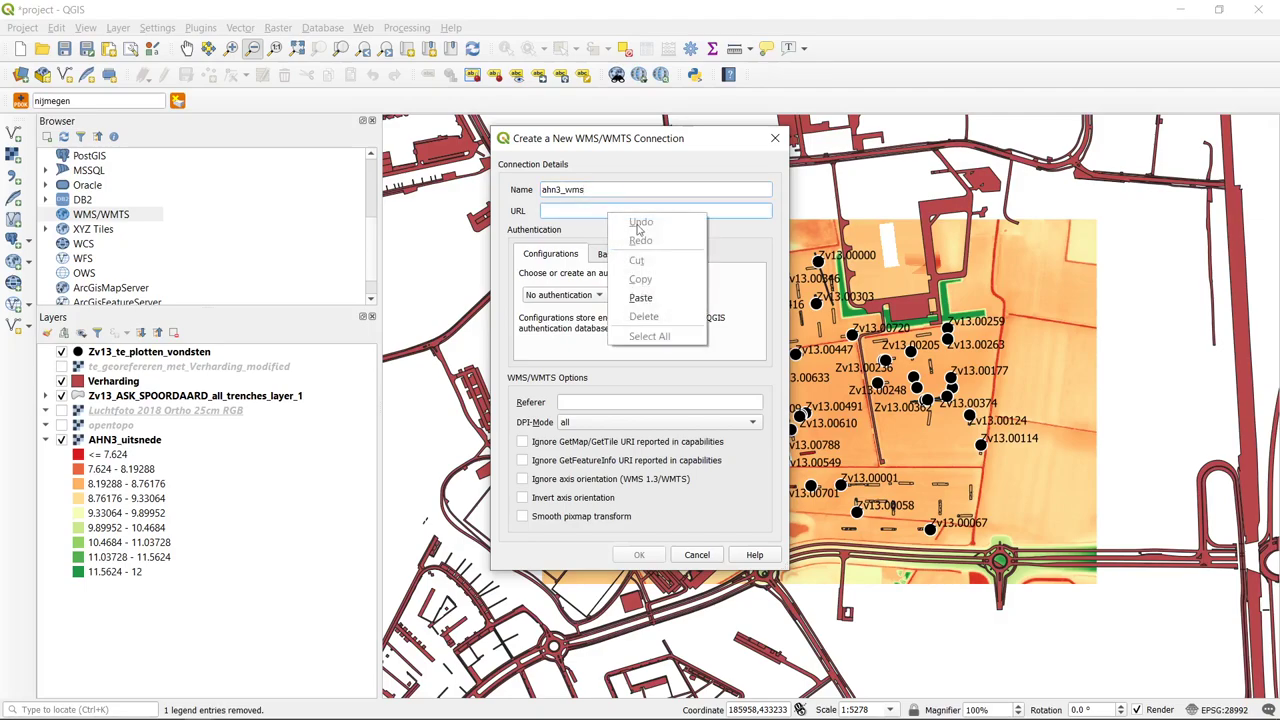
{"action": "left_click", "coordinate": [674, 304]}
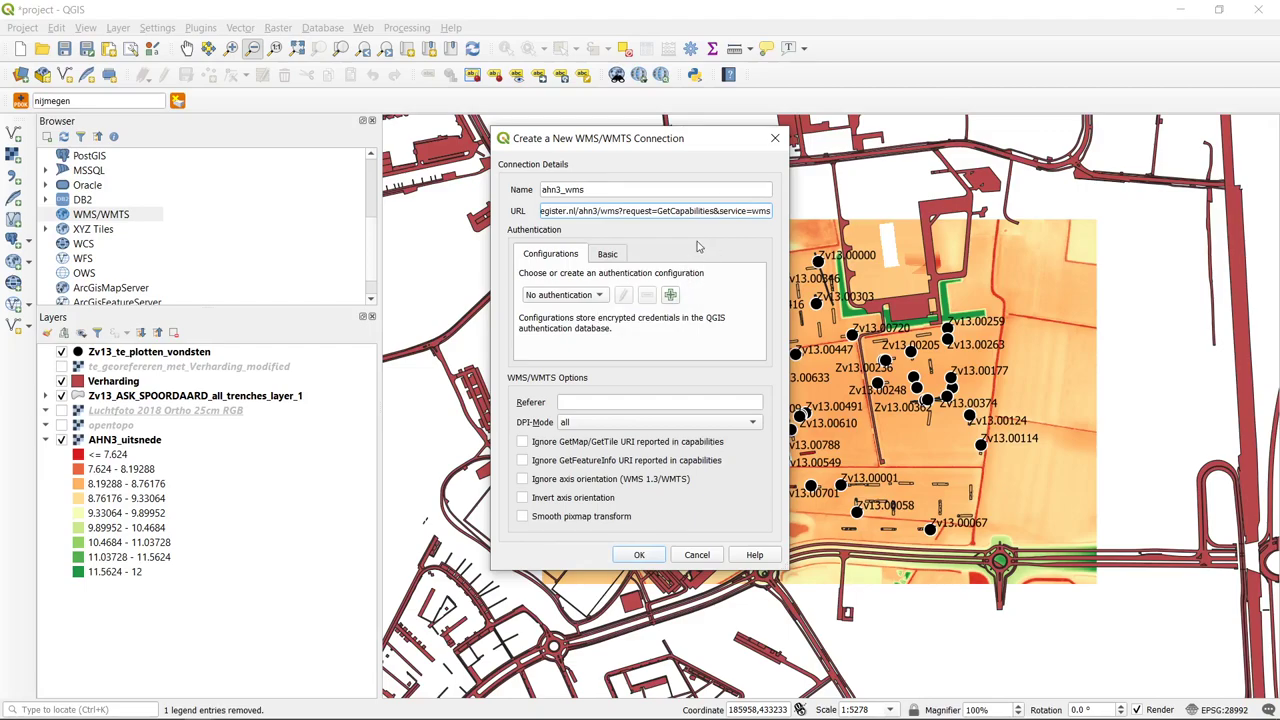
{"action": "left_click", "coordinate": [642, 556]}
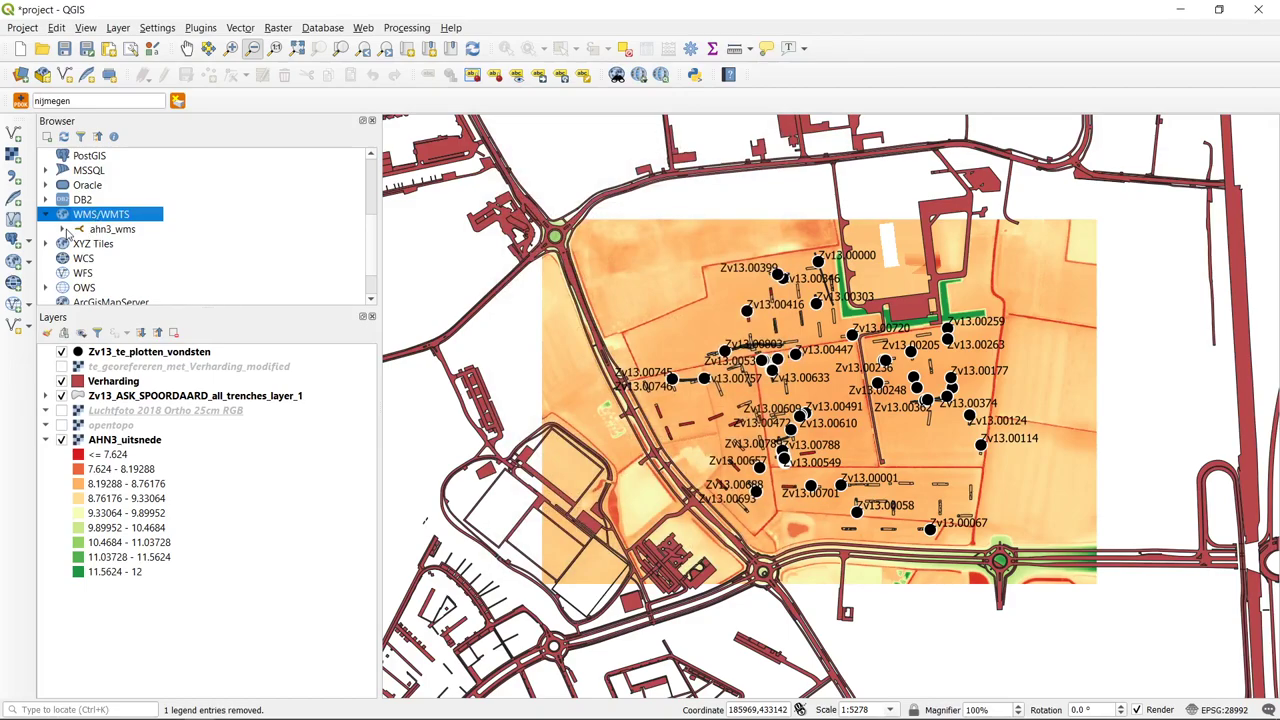
- Add the ahn3_05m_dtm layer from the ahn3_wms connection directly below the trenches layer and collapse its legend
{"action": "left_click", "coordinate": [63, 229]}
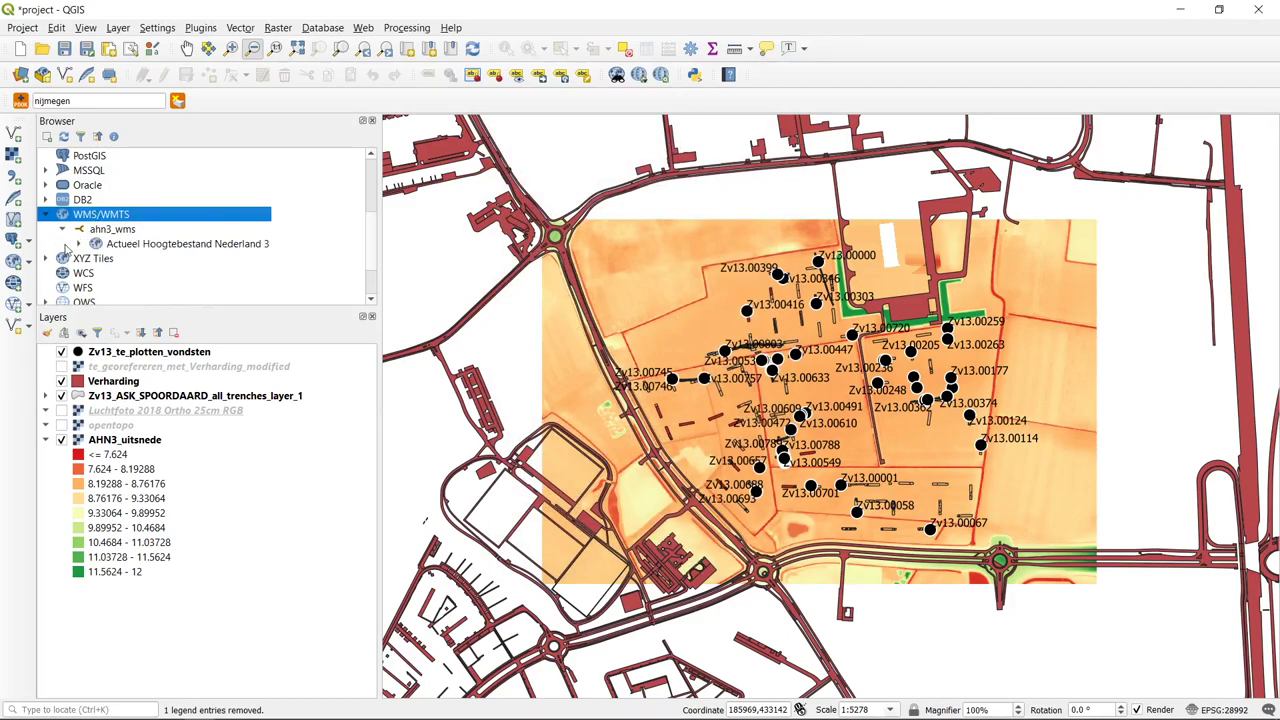
{"action": "scroll", "coordinate": [226, 186], "scroll_direction": "down", "scroll_amount": 1}
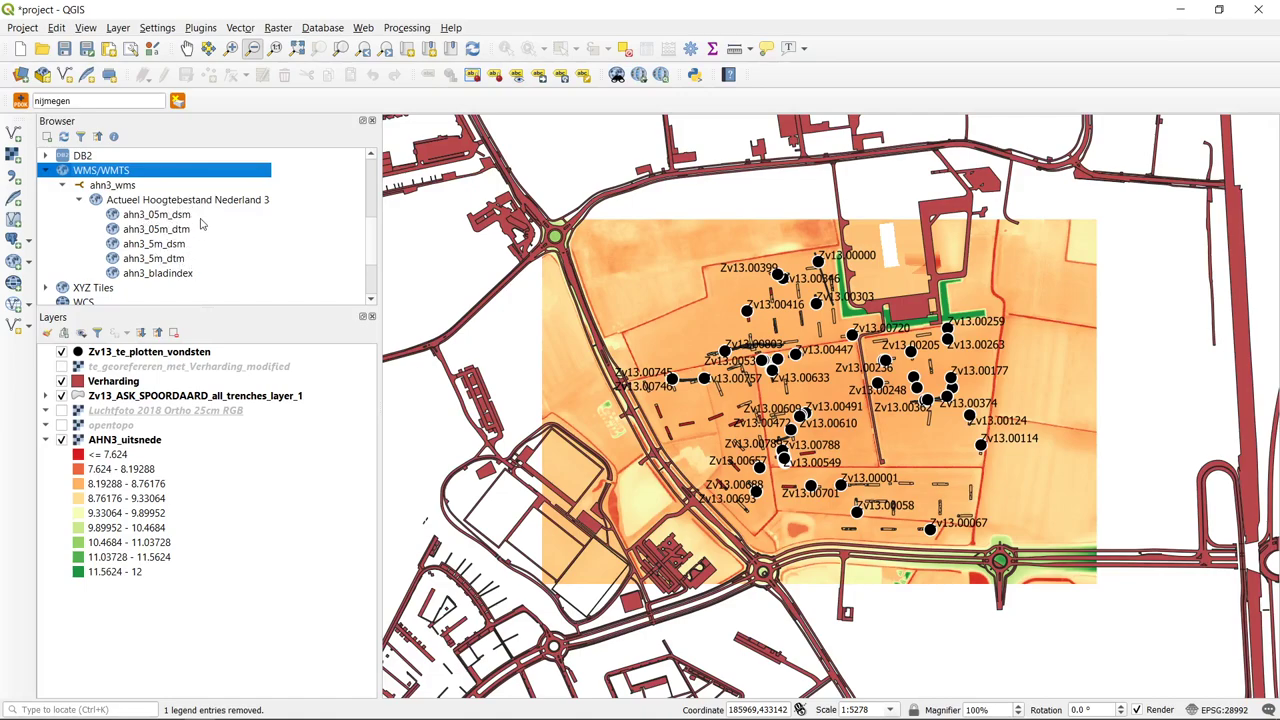
{"action": "left_click", "coordinate": [145, 230]}
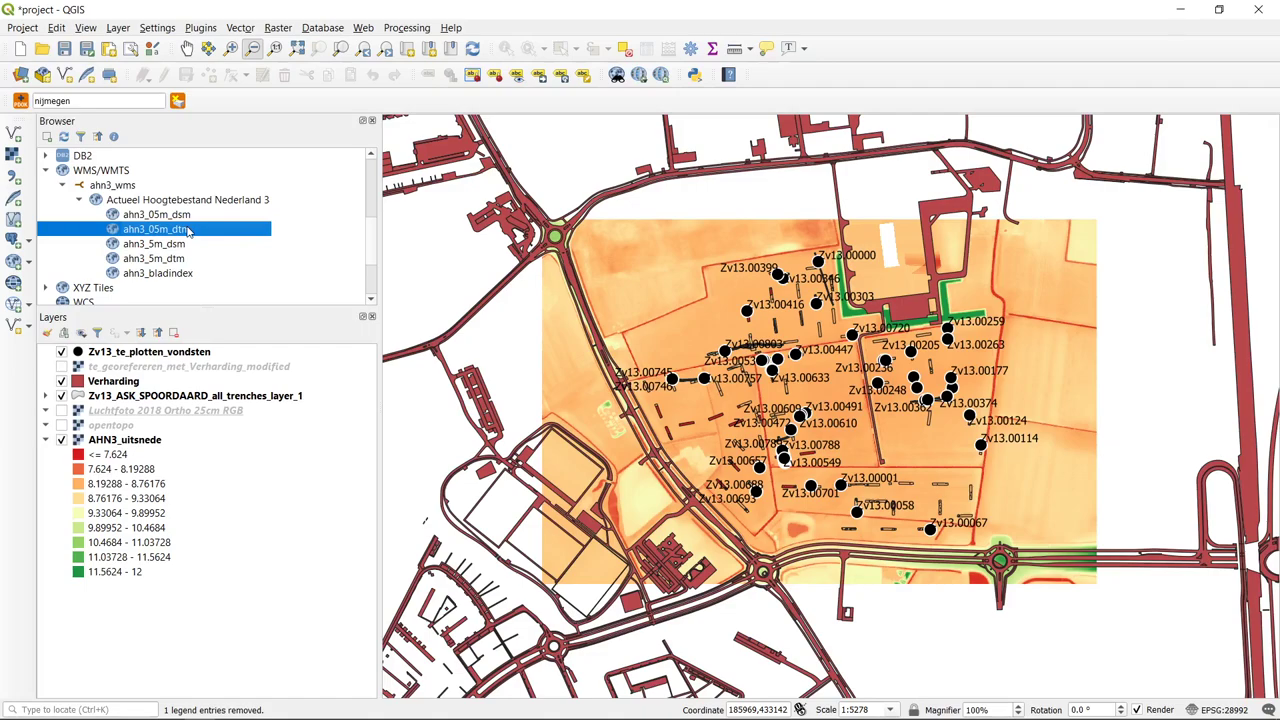
{"action": "left_click_drag", "start_coordinate": [187, 232], "coordinate": [211, 433]}
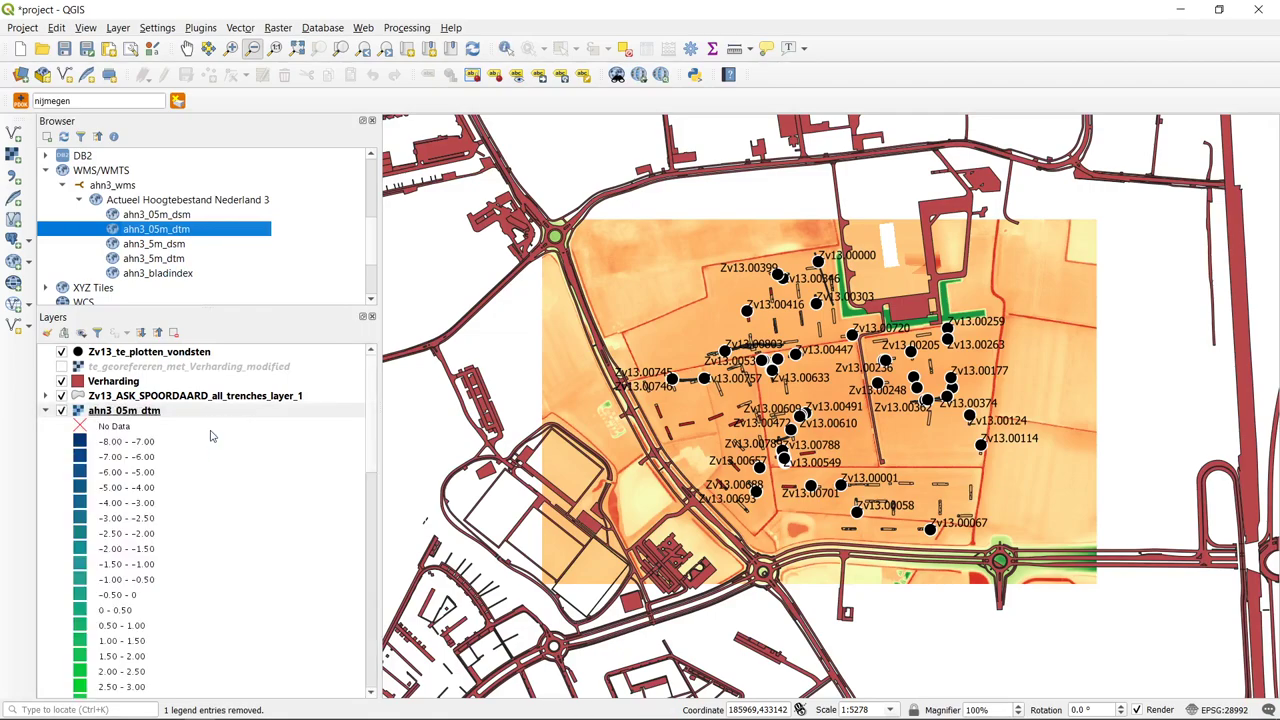
{"action": "left_click", "coordinate": [50, 416]}
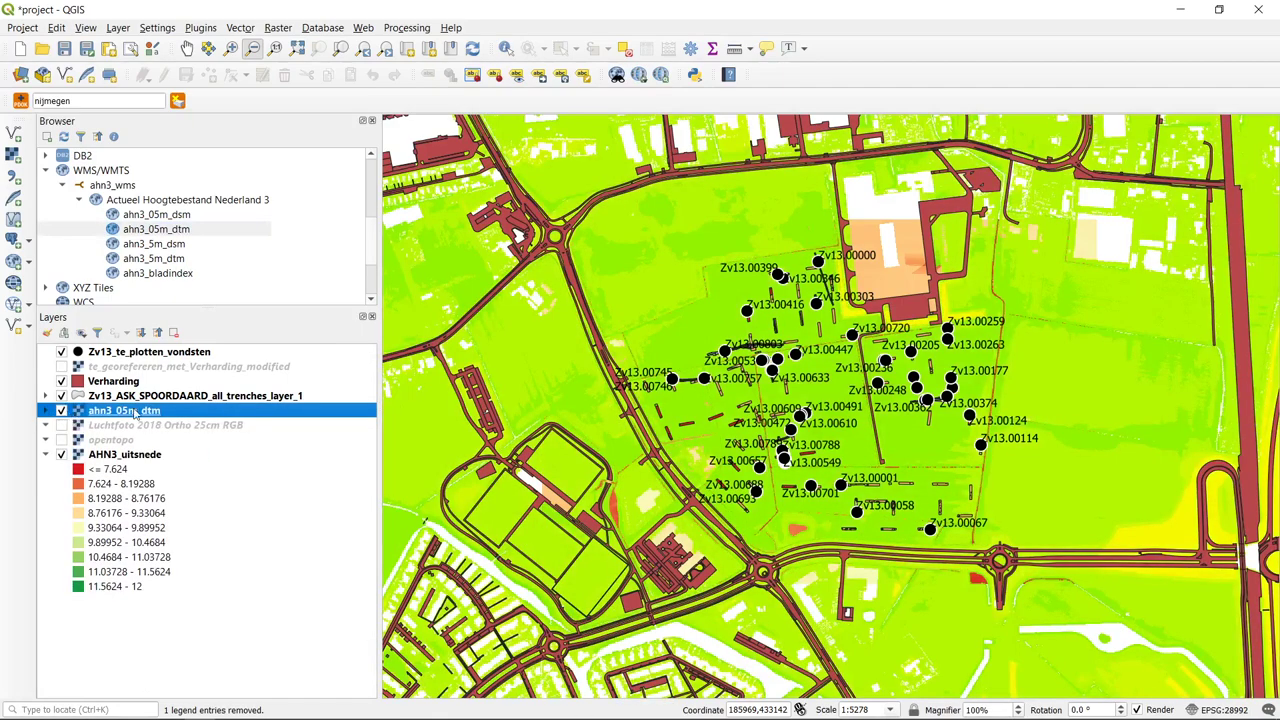
- Hide the trenches, Verharding and Zv13_te_plotten_vondsten layers
{"action": "left_click", "coordinate": [61, 396]}
{"action": "left_click", "coordinate": [61, 381]}
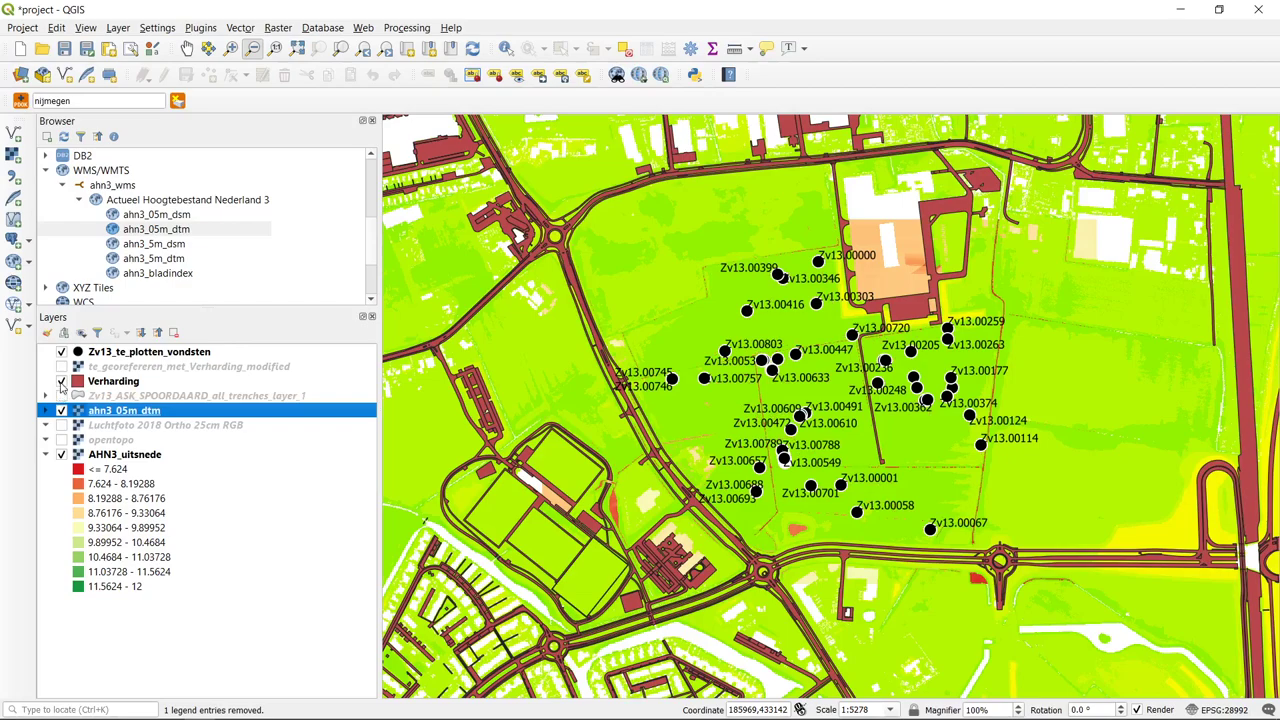
{"action": "left_click", "coordinate": [61, 352]}
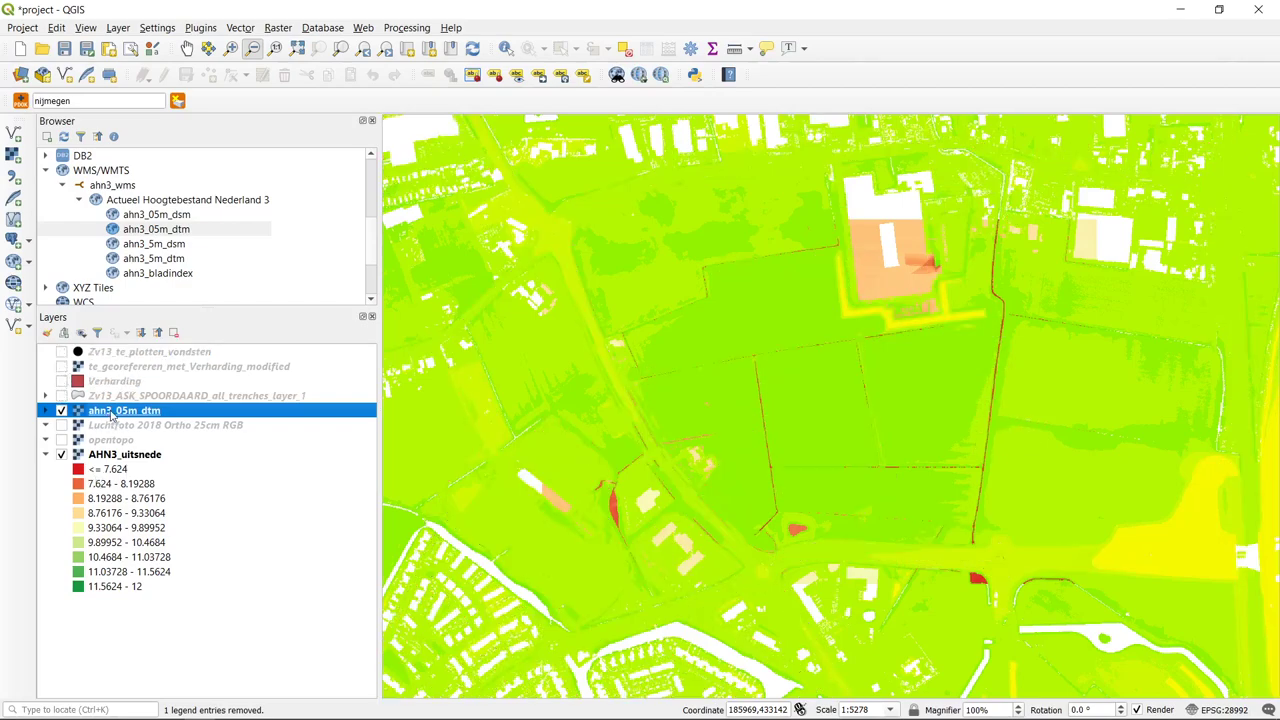
- Collapse the legend of the AHN3_uitsnede layer and move the layer directly above ahn3_05m_dtm
{"action": "left_click", "coordinate": [45, 455]}
{"action": "left_click", "coordinate": [113, 456]}
{"action": "left_click_drag", "start_coordinate": [113, 456], "coordinate": [135, 410]}
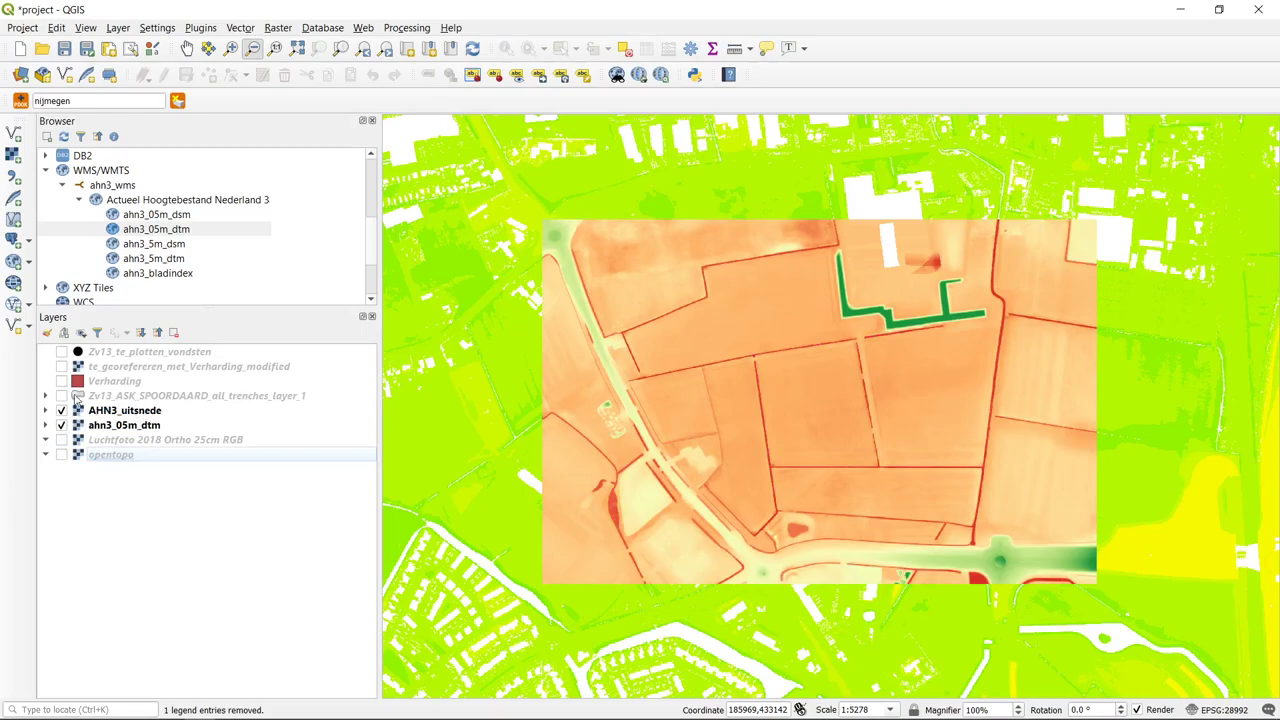
- Zoom the map to the full extent of the ahn3_05m_dtm layer
{"action": "left_click", "coordinate": [740, 393]}
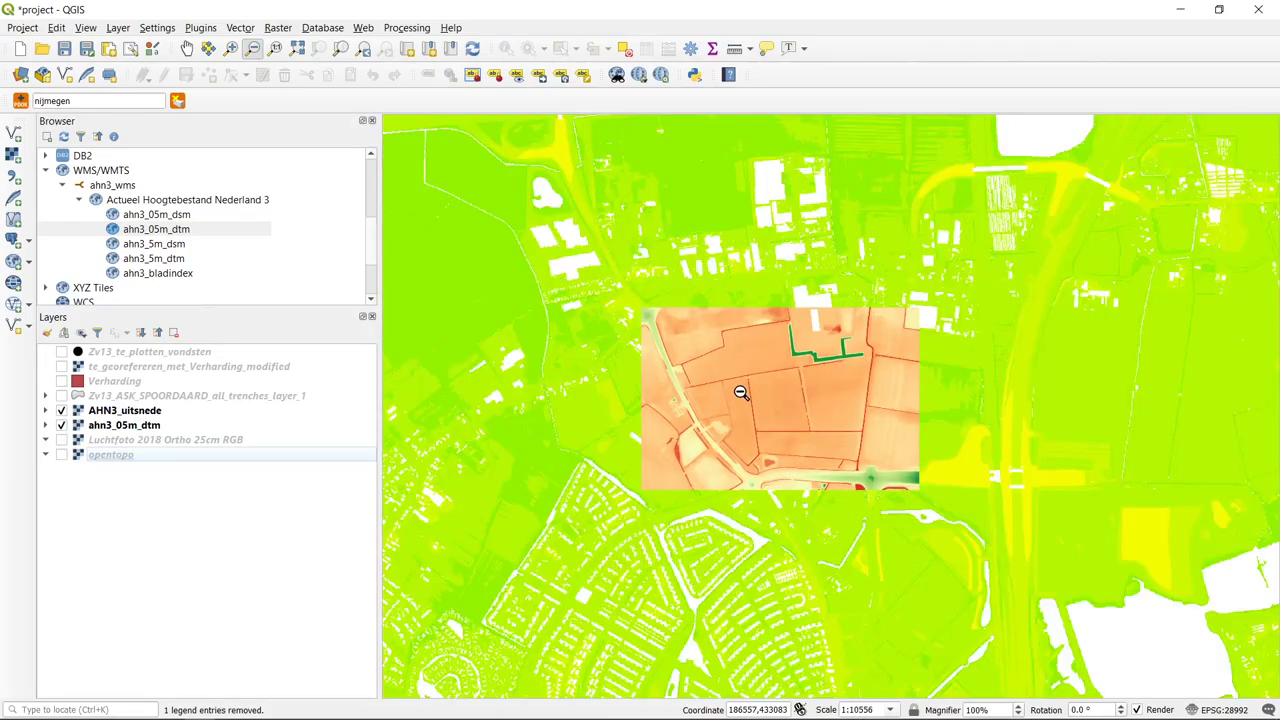
{"action": "left_click", "coordinate": [740, 393]}
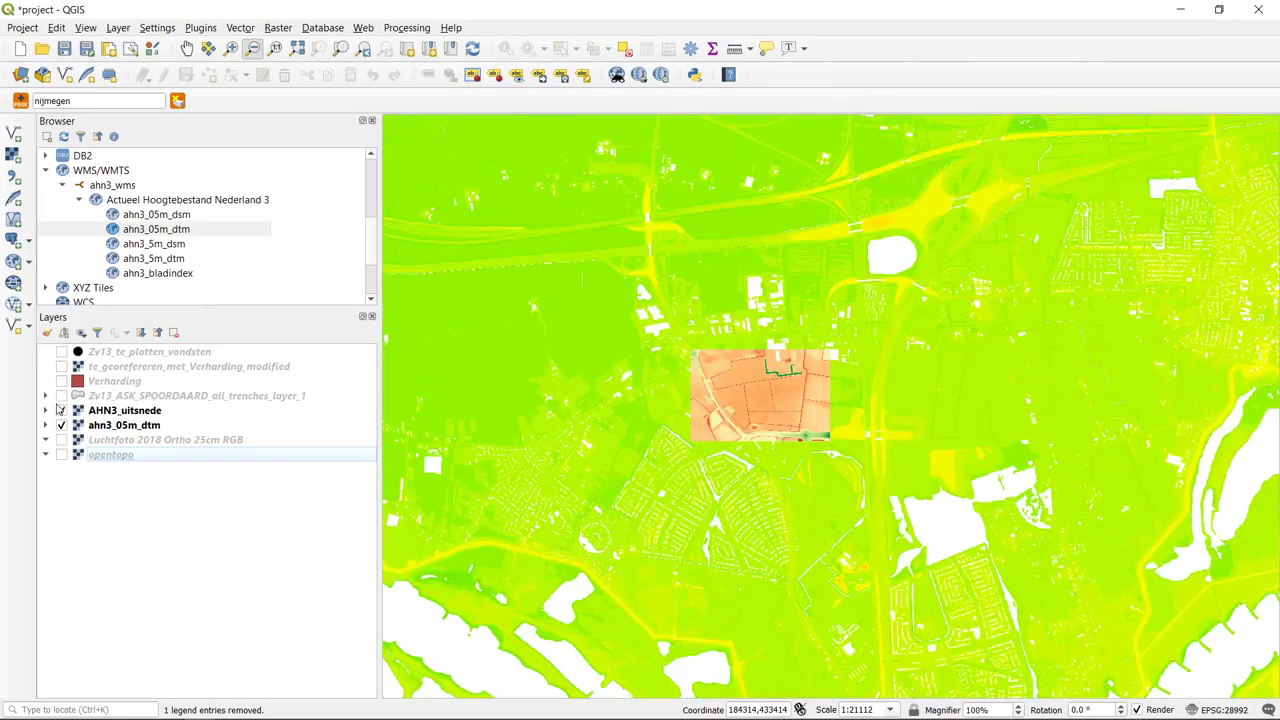
{"action": "left_click", "coordinate": [61, 410]}
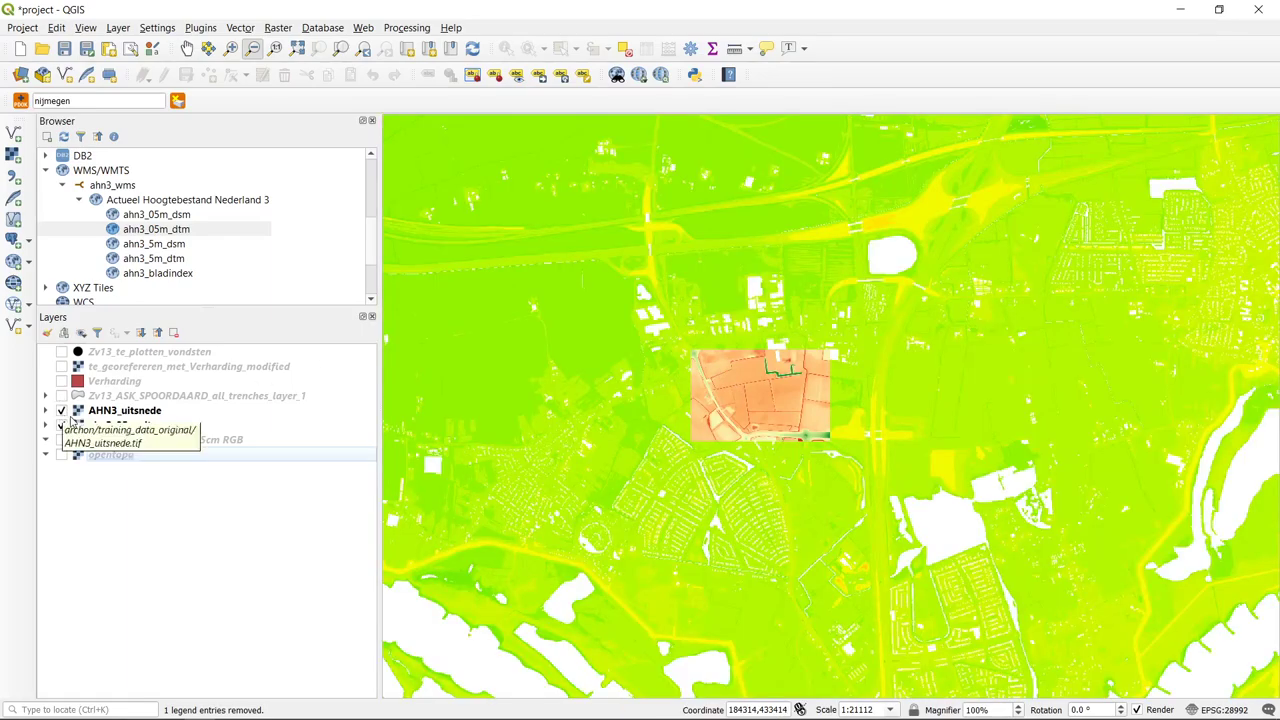
{"action": "right_click", "coordinate": [130, 430]}
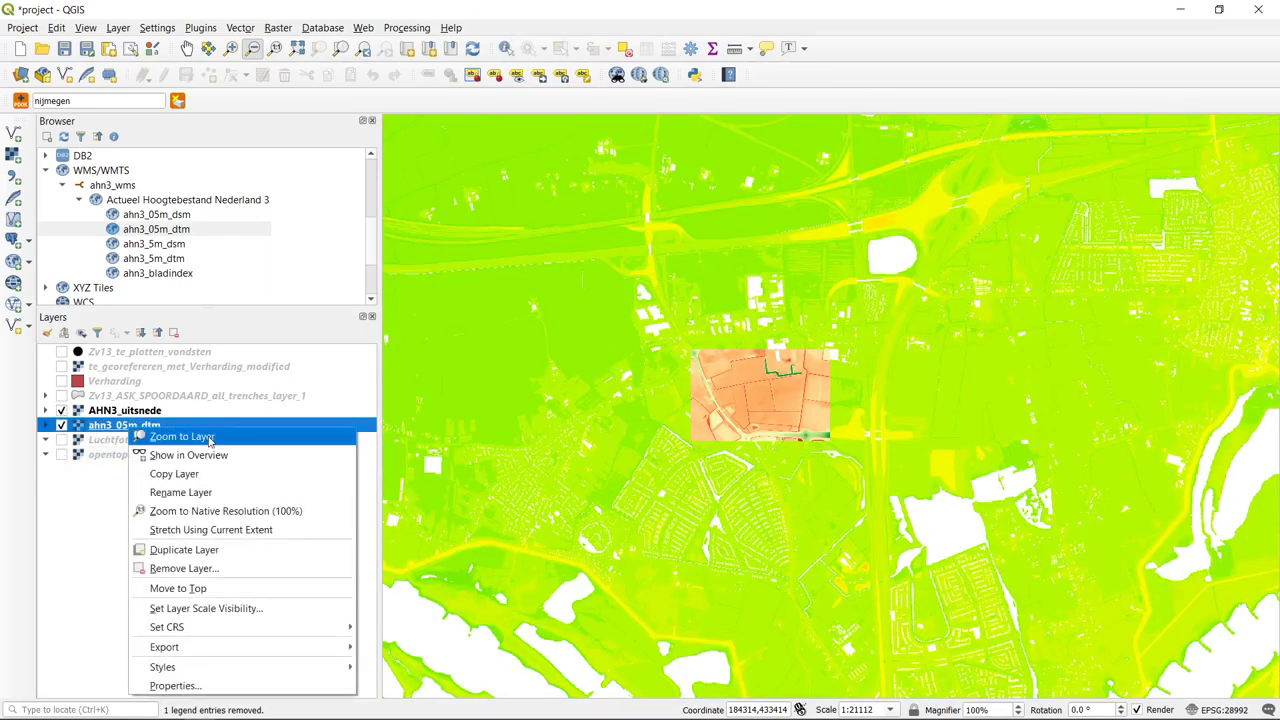
{"action": "left_click", "coordinate": [207, 437]}
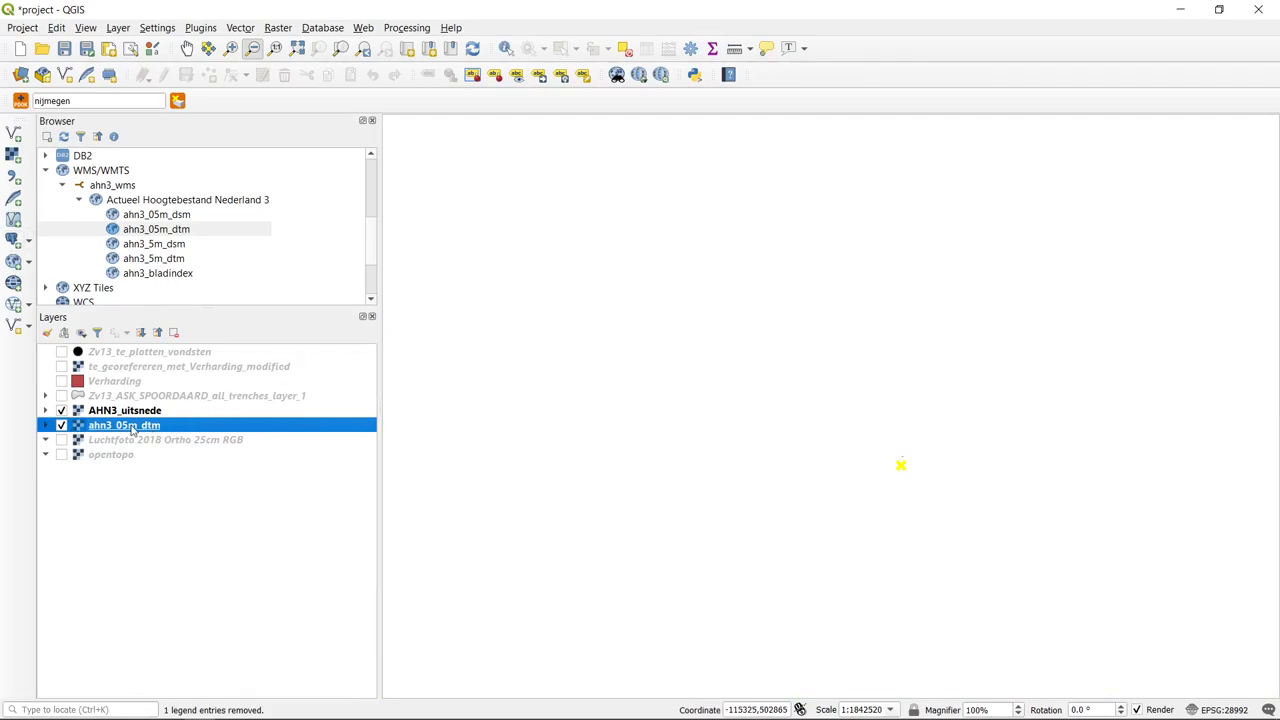
- Zoom to the AHN3_uitsnede layer and zoom out around it to compare its coverage with the surrounding ahn3_05m_dtm layer
{"action": "mouse_move", "coordinate": [132, 428]}
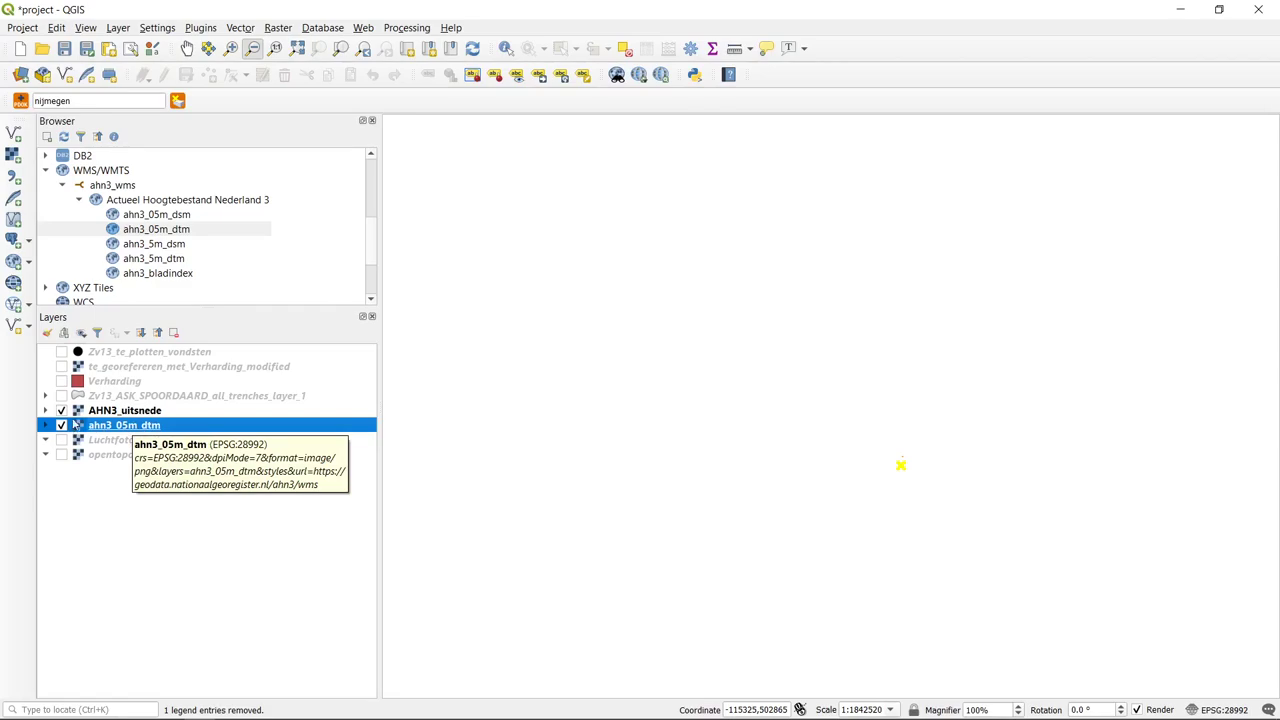
{"action": "left_click", "coordinate": [102, 410]}
{"action": "right_click", "coordinate": [102, 410]}
{"action": "left_click", "coordinate": [180, 421]}
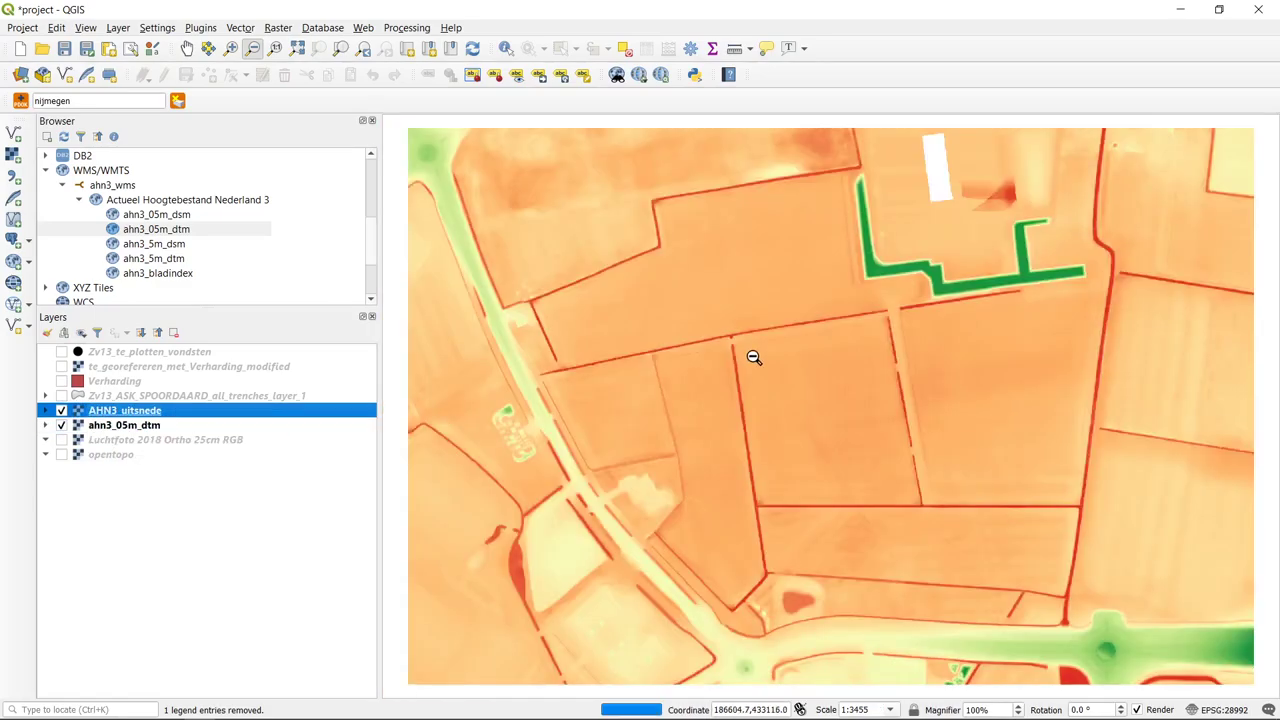
{"action": "left_click", "coordinate": [760, 385]}
{"action": "left_click", "coordinate": [765, 388]}
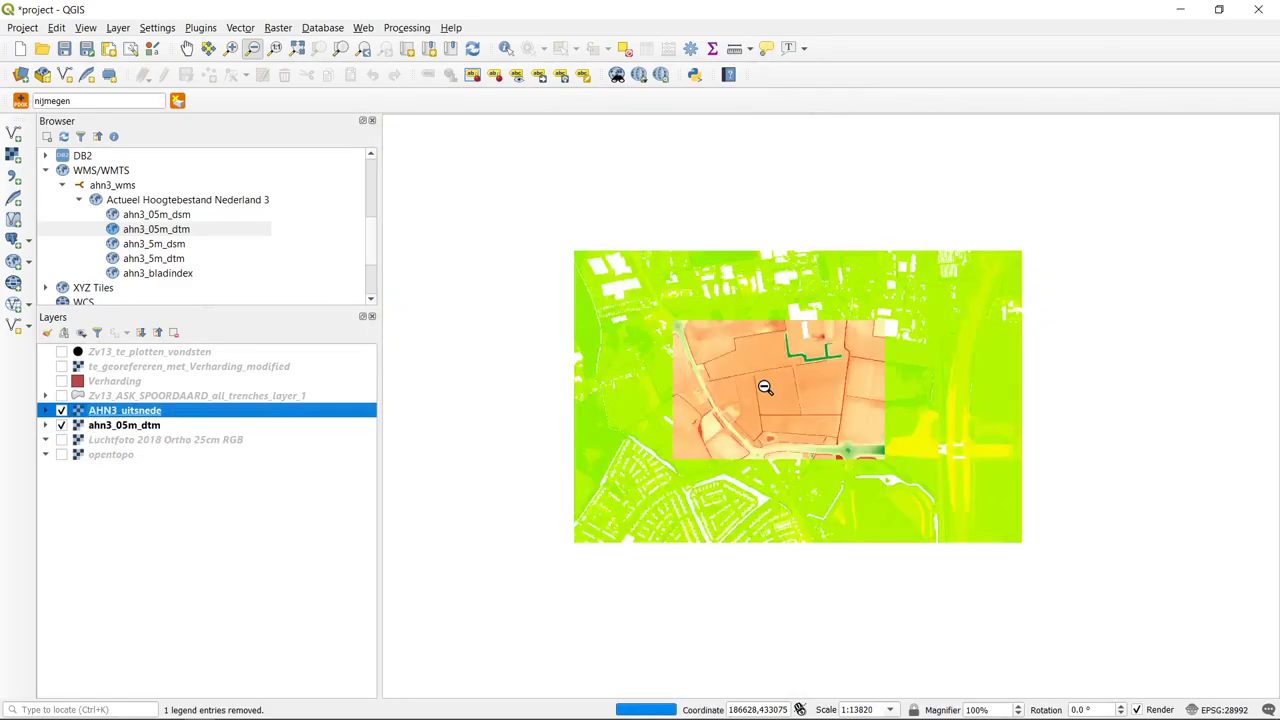
{"action": "left_click", "coordinate": [767, 386]}
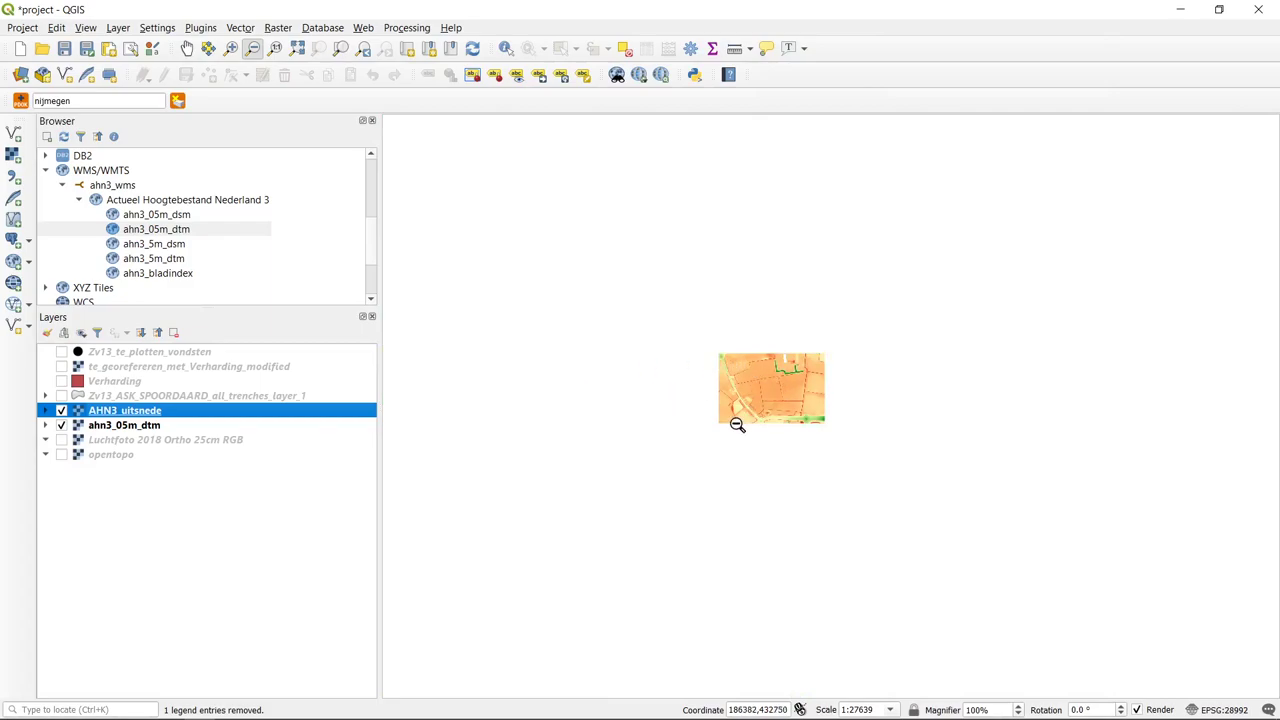
{"action": "scroll", "coordinate": [737, 423], "scroll_direction": "up", "scroll_amount": 1}
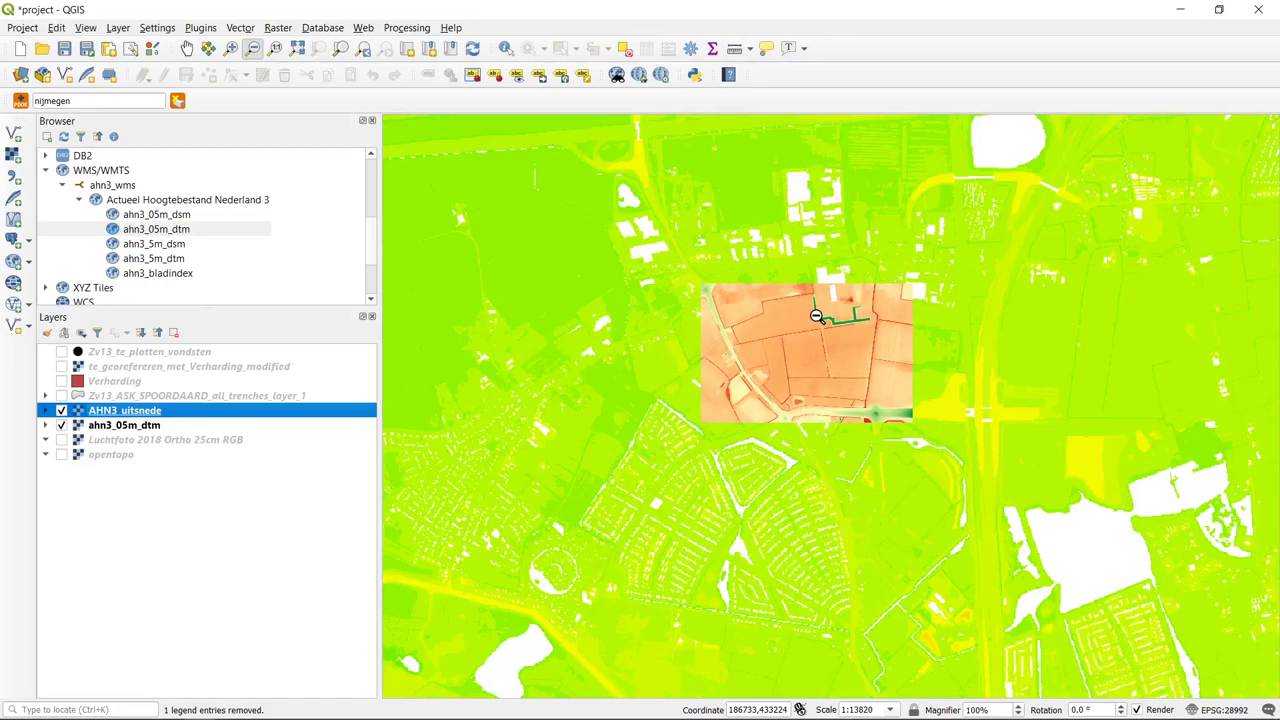
{"action": "left_click_drag", "start_coordinate": [804, 317], "coordinate": [817, 377]}
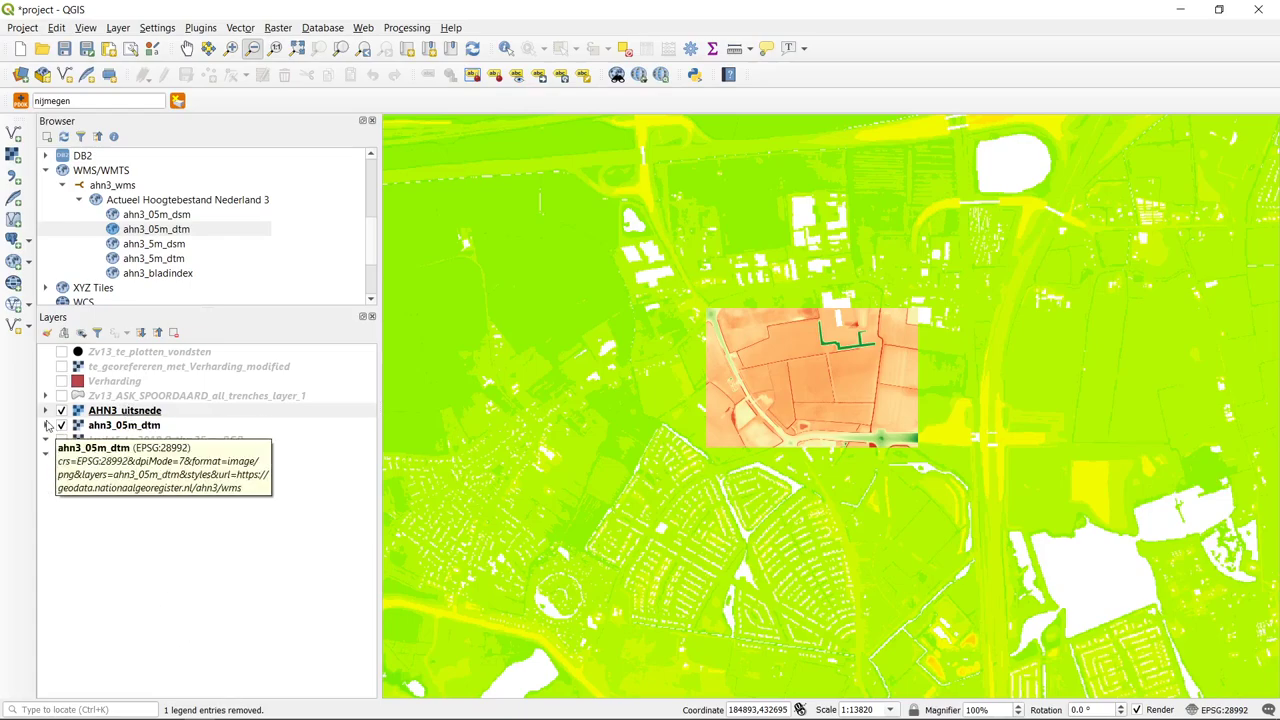
- Remove the ahn3_05m_dtm layer from the project
{"action": "right_click", "coordinate": [105, 428]}
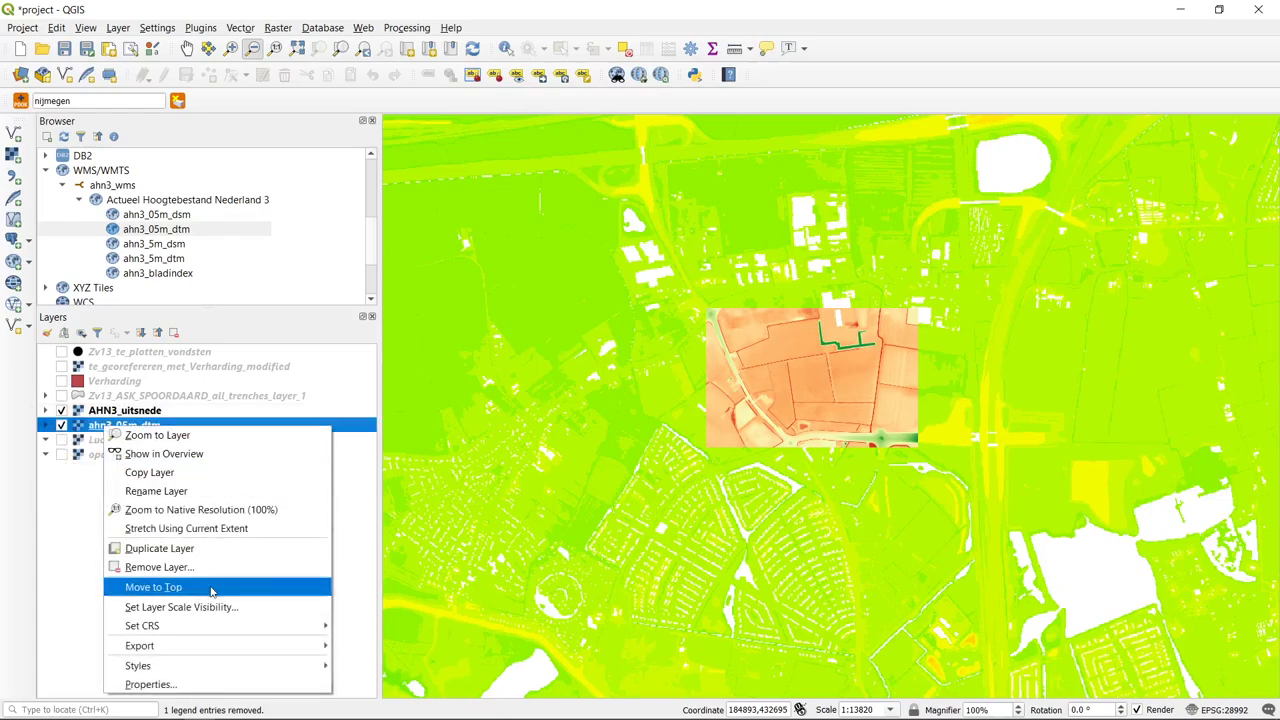
{"action": "left_click", "coordinate": [220, 568]}
{"action": "left_click", "coordinate": [635, 387]}
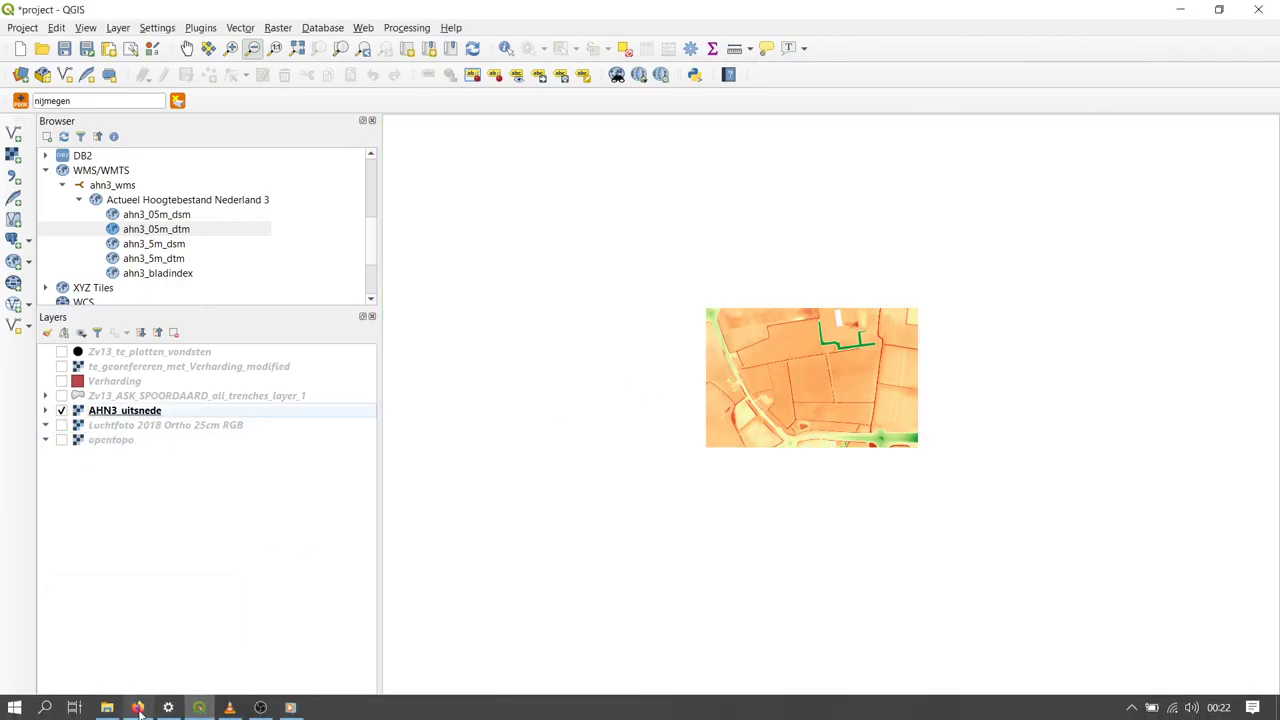
- Switch to Firefox, return to PDOK's AHN3 introduction page and open the AHN3 downloads page from there
{"action": "left_click", "coordinate": [139, 708]}
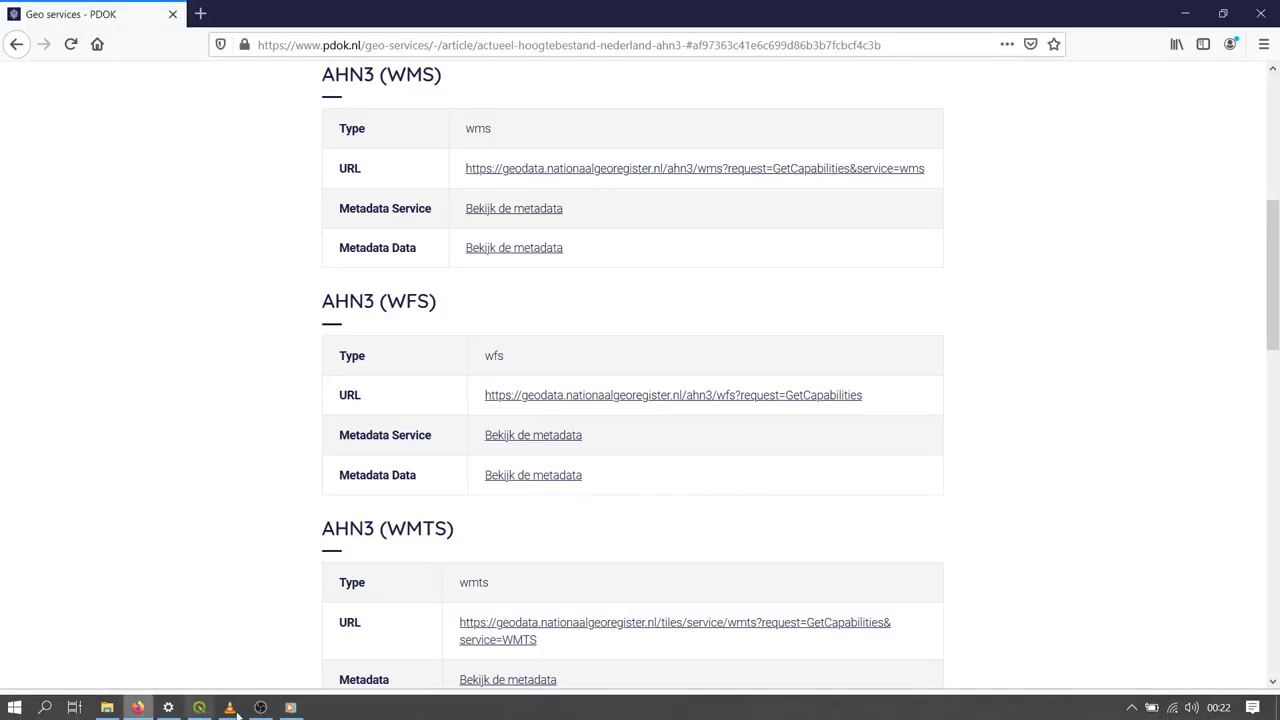
{"action": "left_click", "coordinate": [16, 44]}
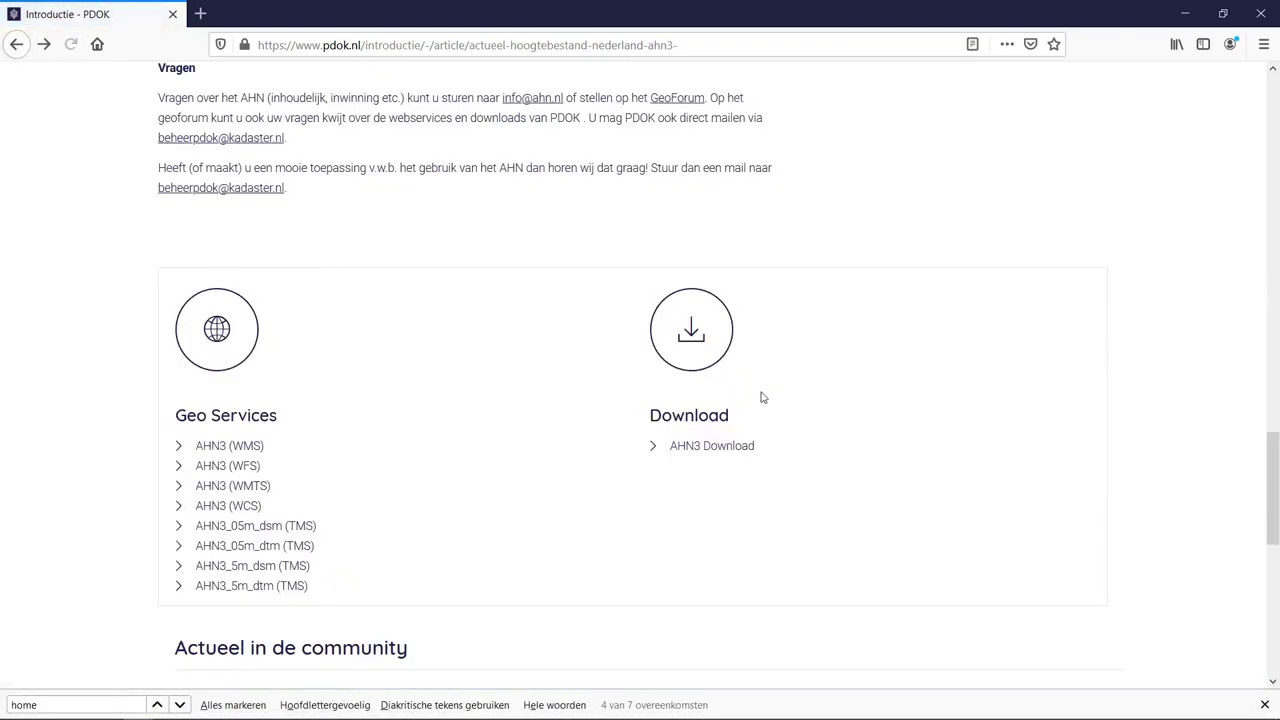
{"action": "left_click", "coordinate": [714, 446]}
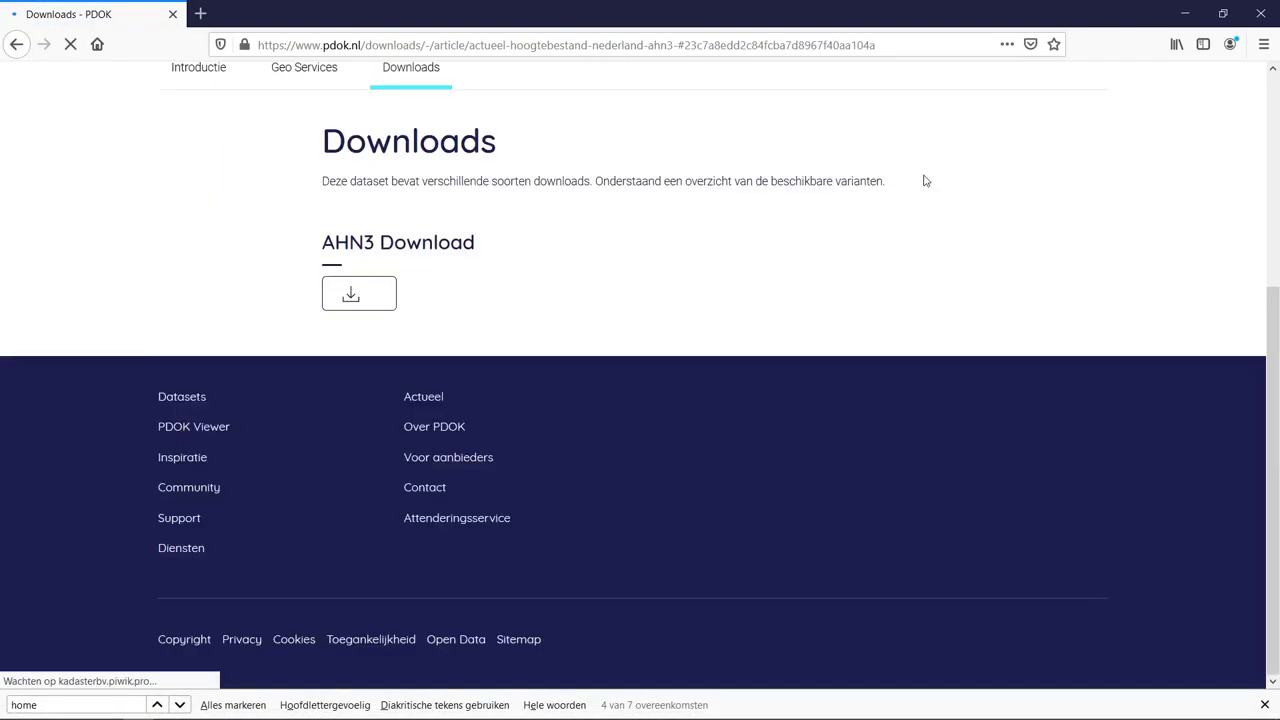
{"action": "left_click", "coordinate": [366, 299]}
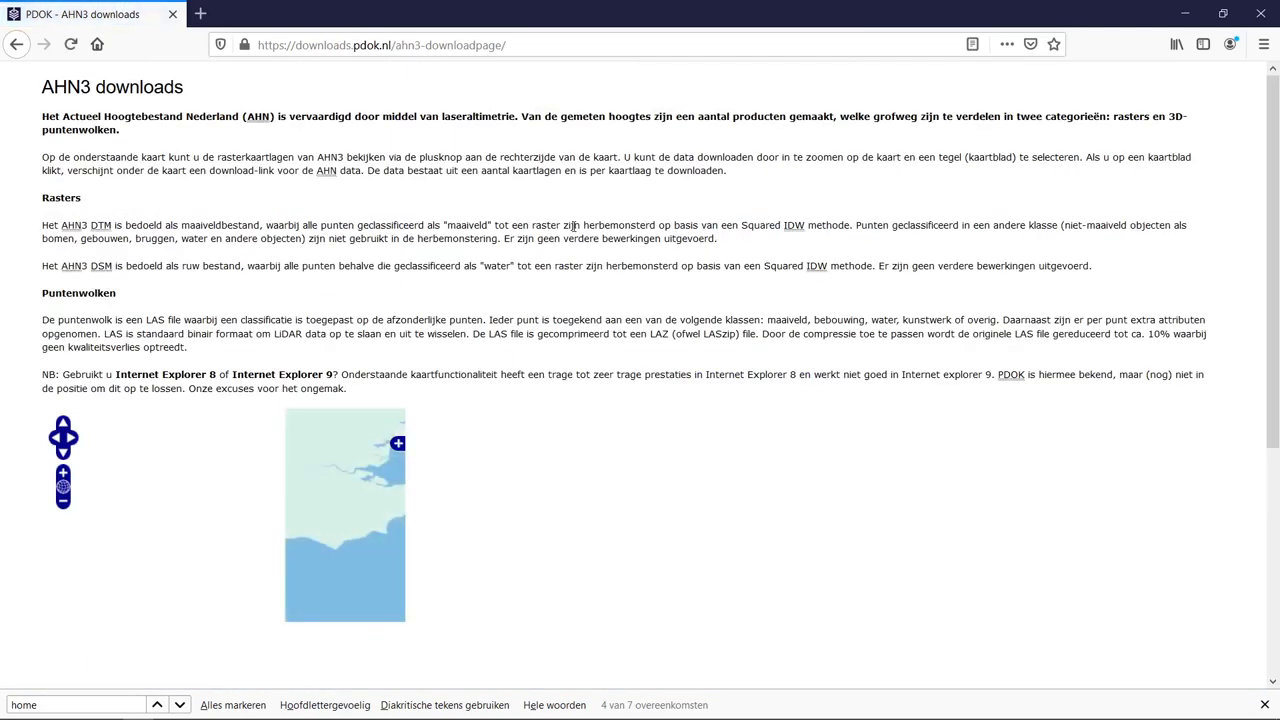
- Reload the AHN3 downloads page to load the complete map of the Netherlands above the map sheet table
{"action": "scroll", "coordinate": [574, 226], "scroll_direction": "down", "scroll_amount": 3}
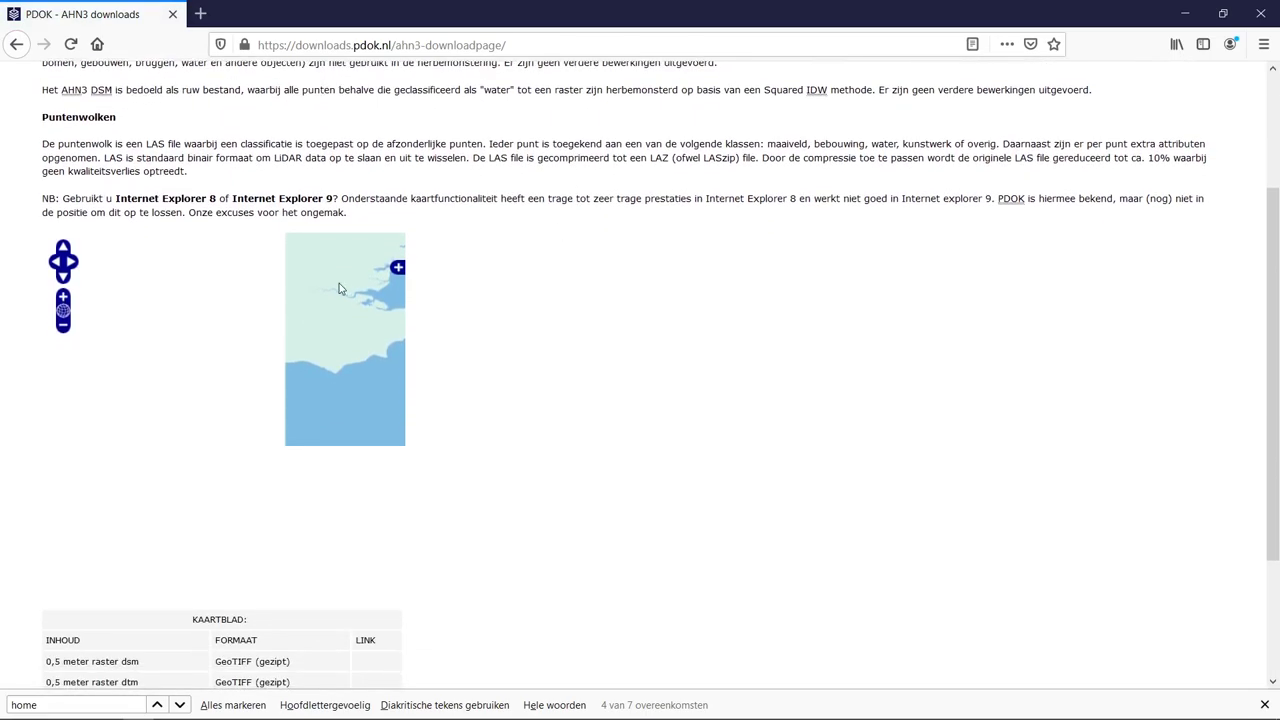
{"action": "left_click", "coordinate": [63, 298]}
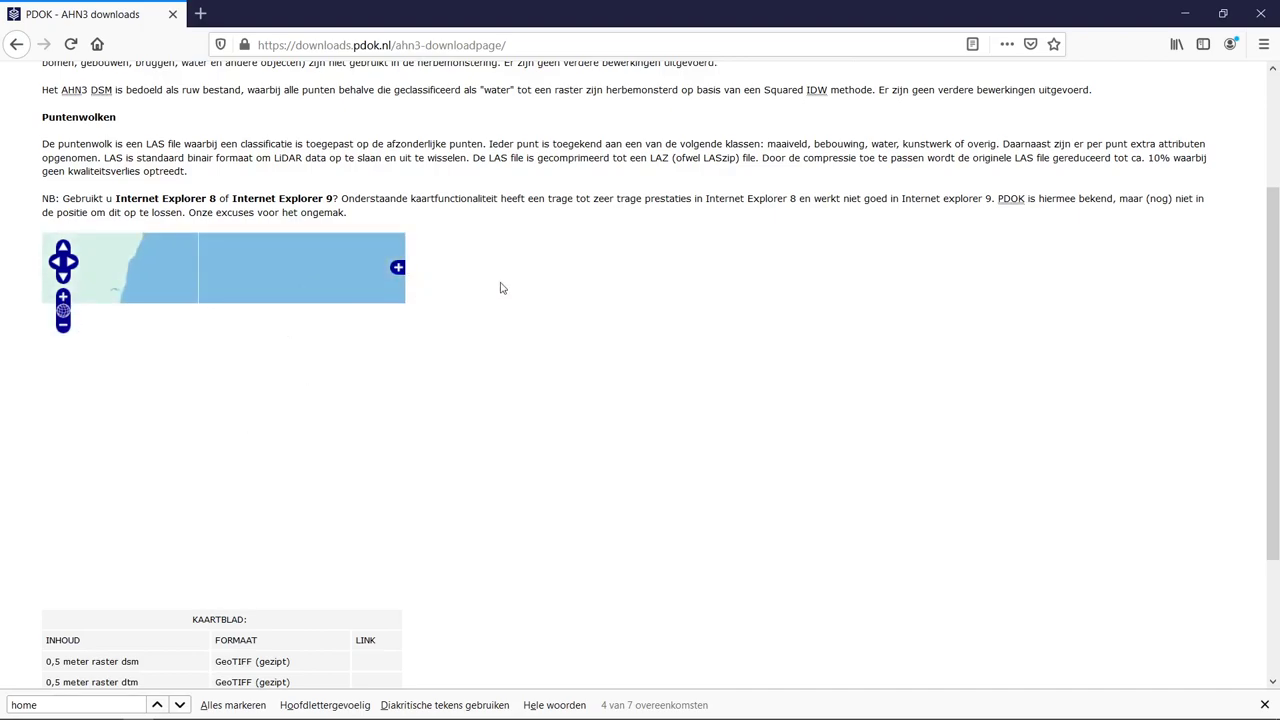
{"action": "left_click", "coordinate": [70, 44]}
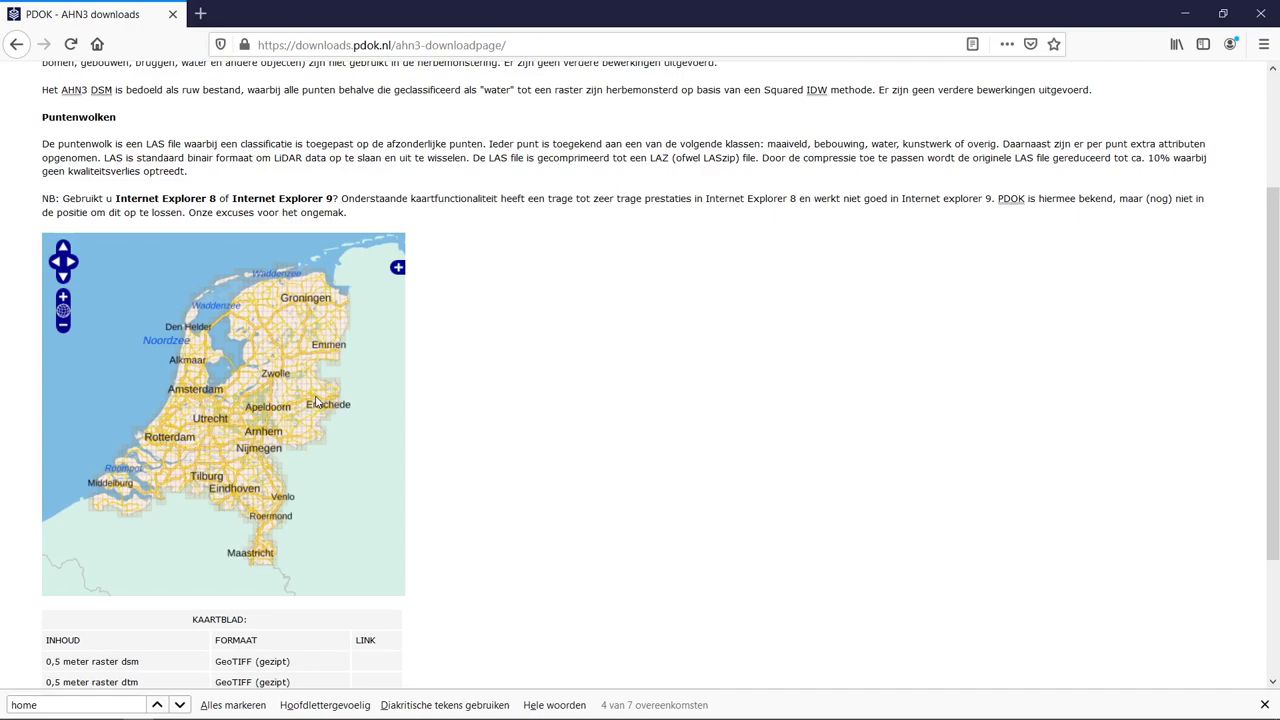
- Select map sheet 40cn2, just north of Nijmegen around Ressen and Oosterhout, on the AHN3 download map
{"action": "left_click", "coordinate": [63, 298]}
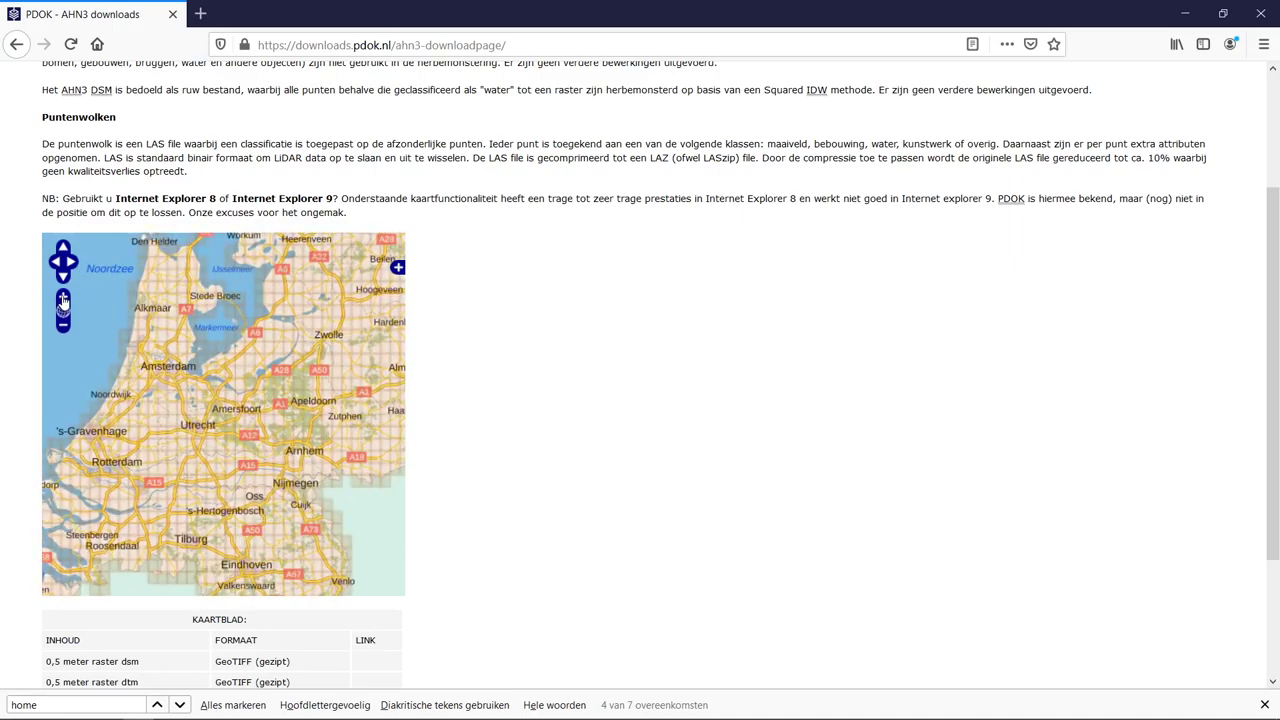
{"action": "left_click_drag", "start_coordinate": [292, 398], "coordinate": [242, 410]}
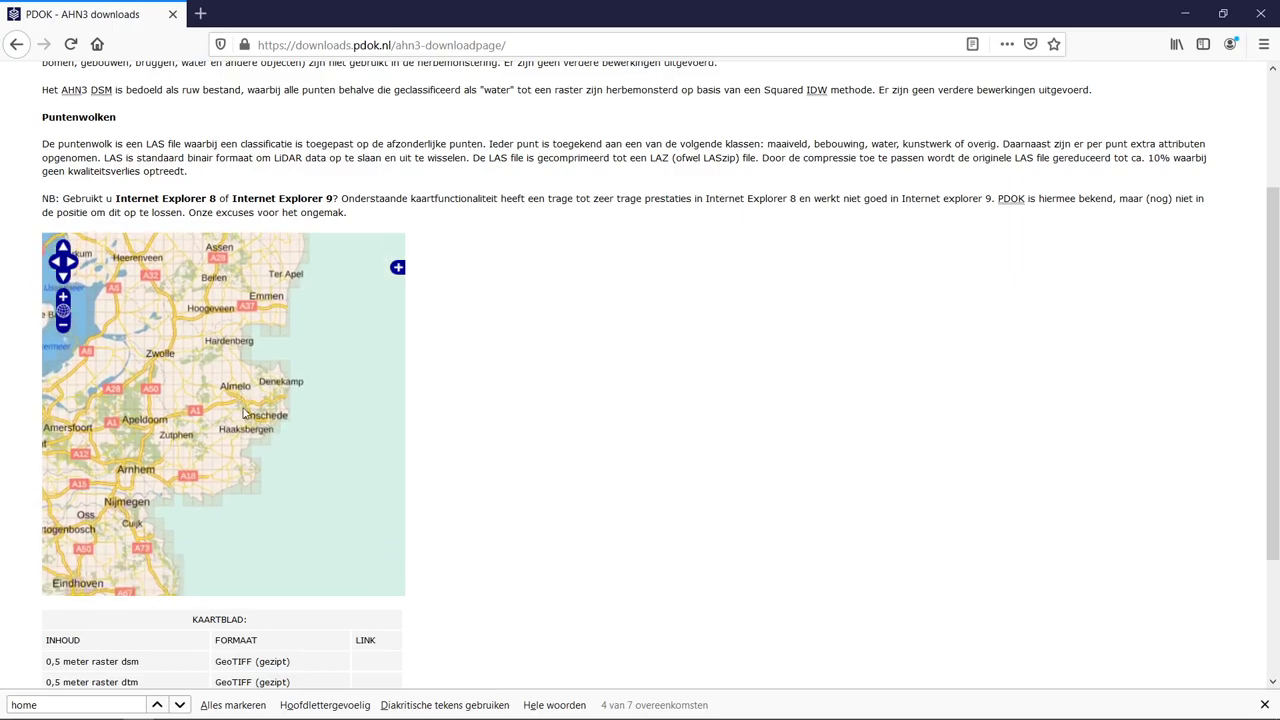
{"action": "left_click", "coordinate": [62, 299]}
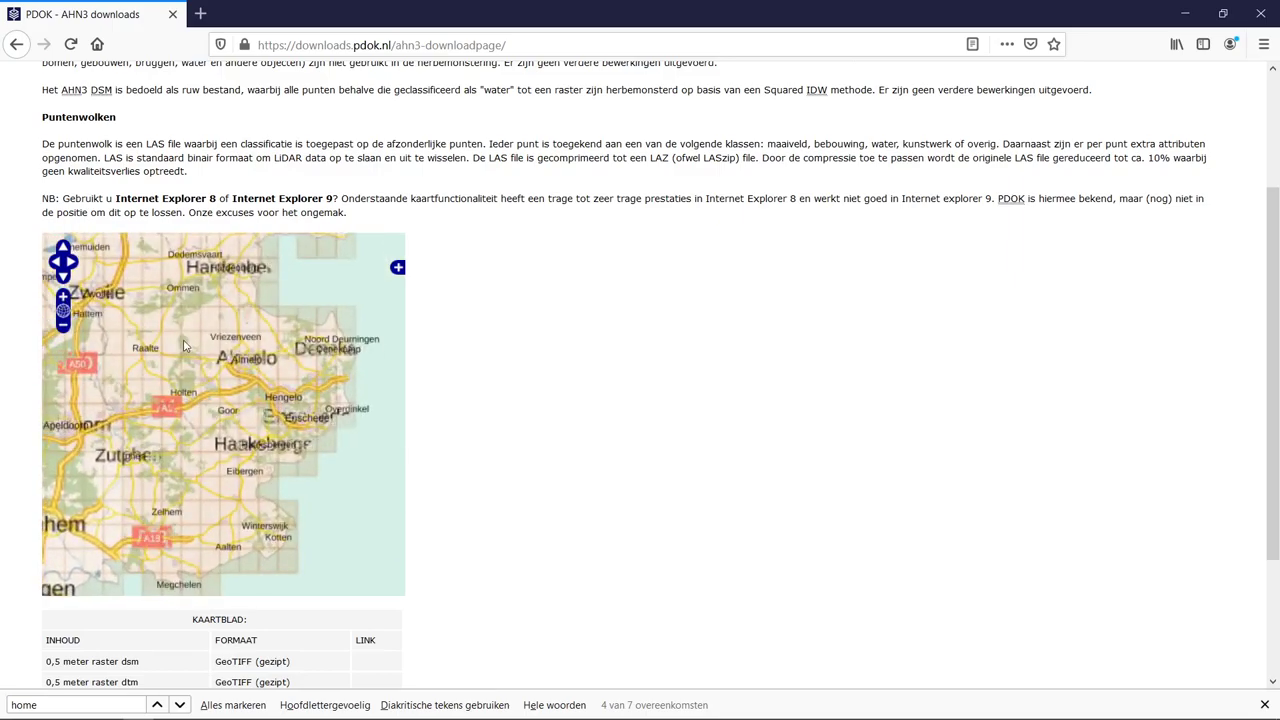
{"action": "left_click_drag", "start_coordinate": [188, 348], "coordinate": [228, 338]}
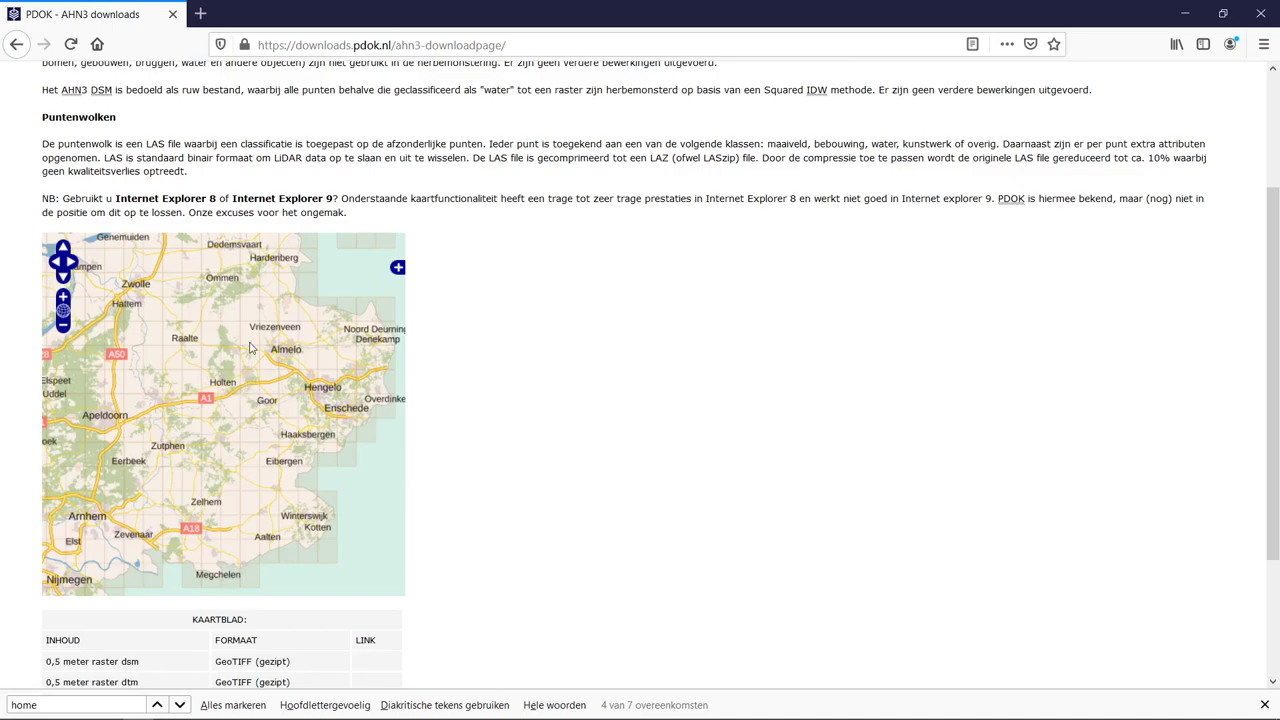
{"action": "left_click_drag", "start_coordinate": [251, 348], "coordinate": [178, 352]}
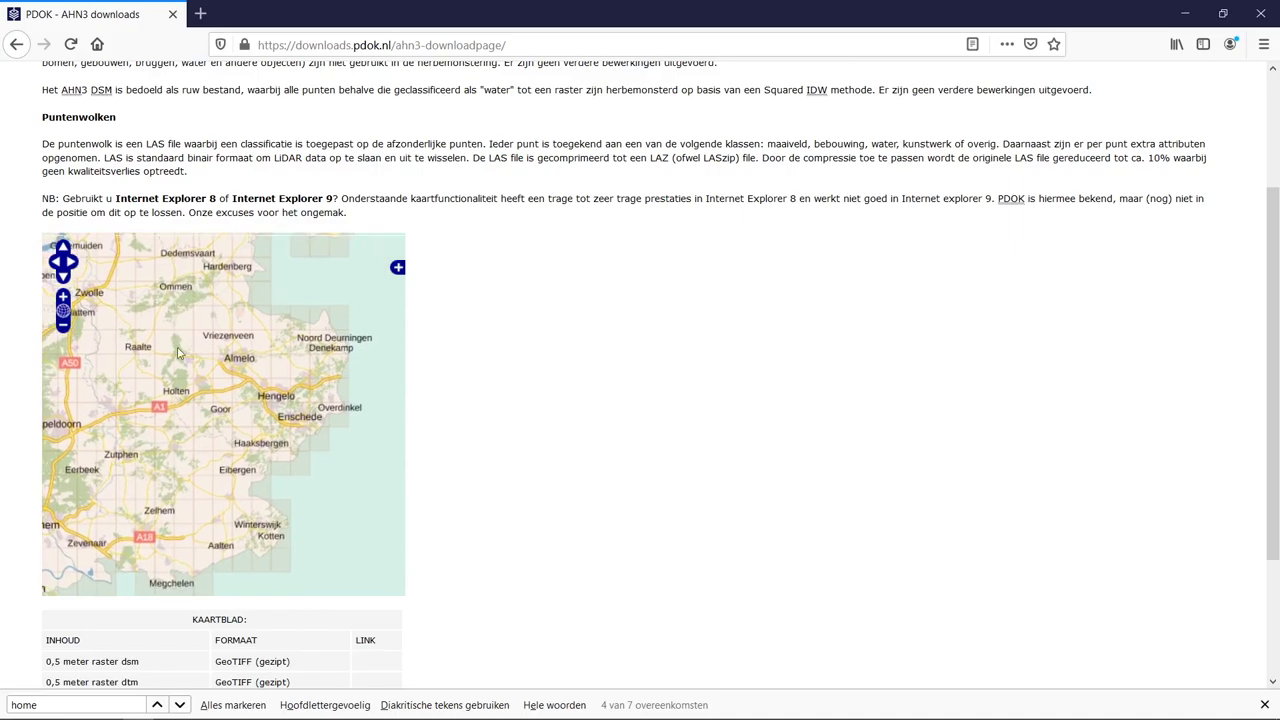
{"action": "left_click", "coordinate": [62, 300]}
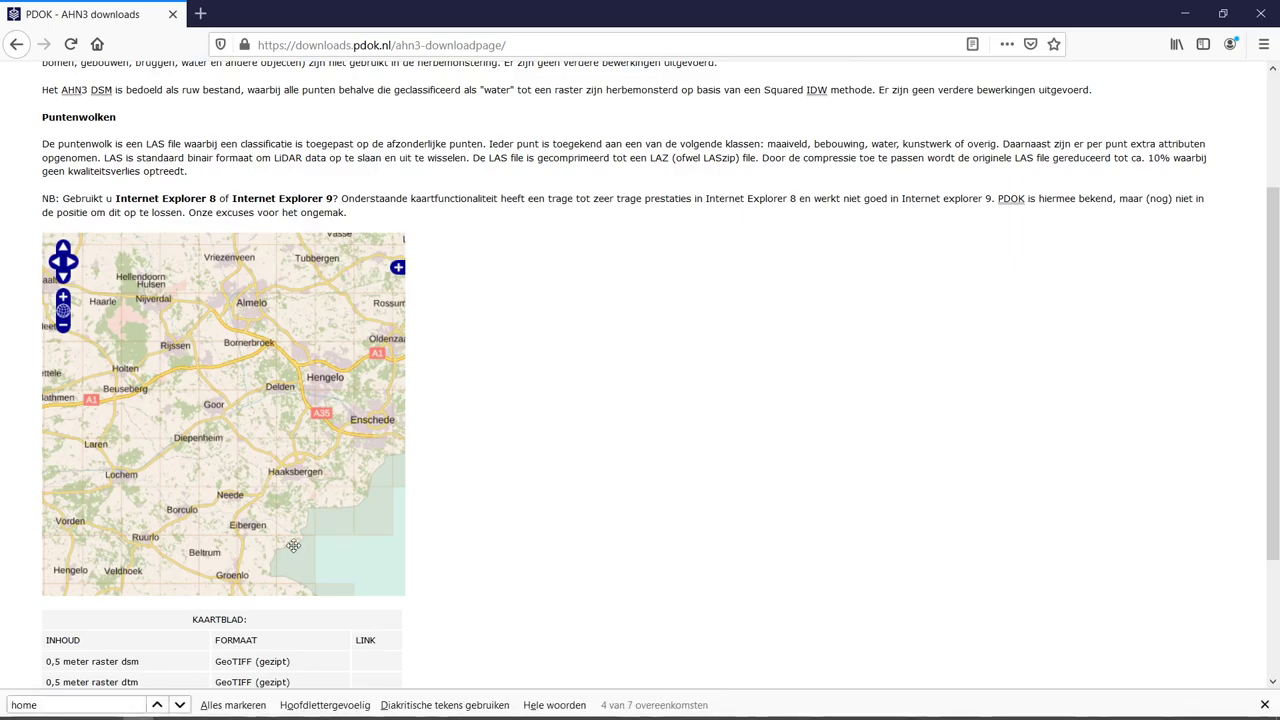
{"action": "left_click_drag", "start_coordinate": [294, 546], "coordinate": [355, 215]}
{"action": "left_click_drag", "start_coordinate": [48, 390], "coordinate": [170, 415]}
{"action": "scroll", "coordinate": [170, 415], "scroll_direction": "up", "scroll_amount": 2}
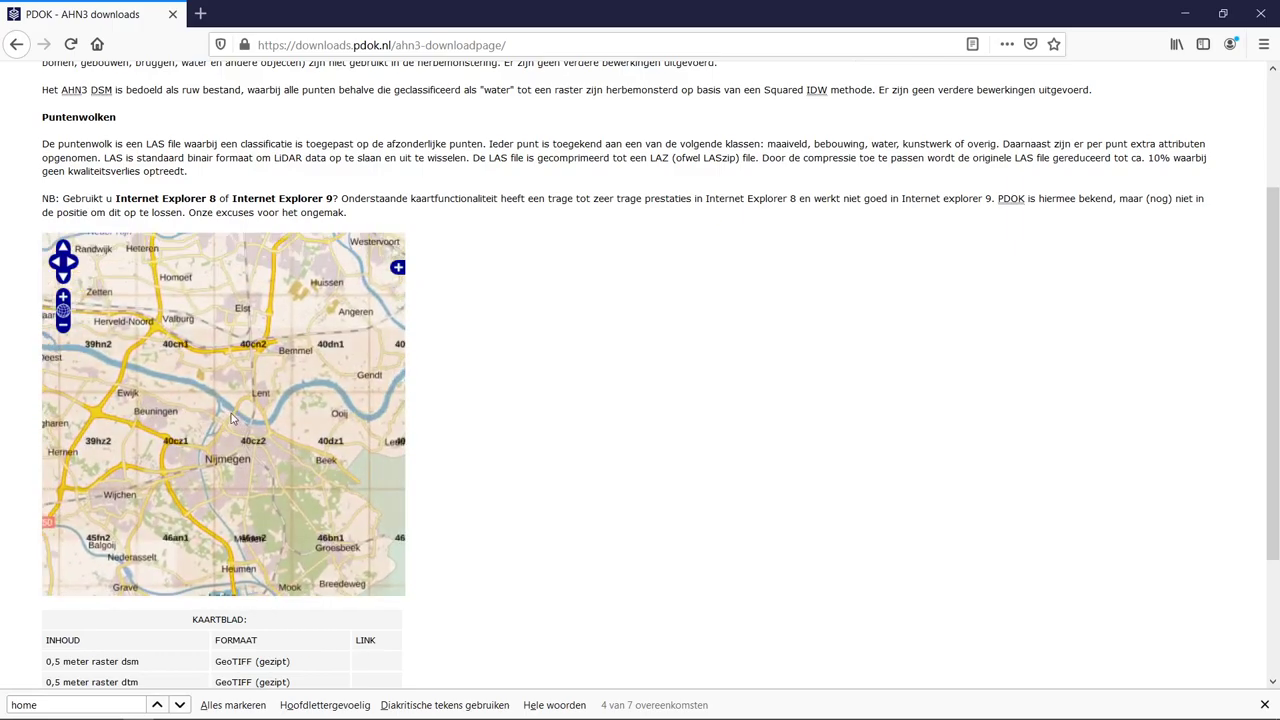
{"action": "left_click_drag", "start_coordinate": [263, 383], "coordinate": [271, 311]}
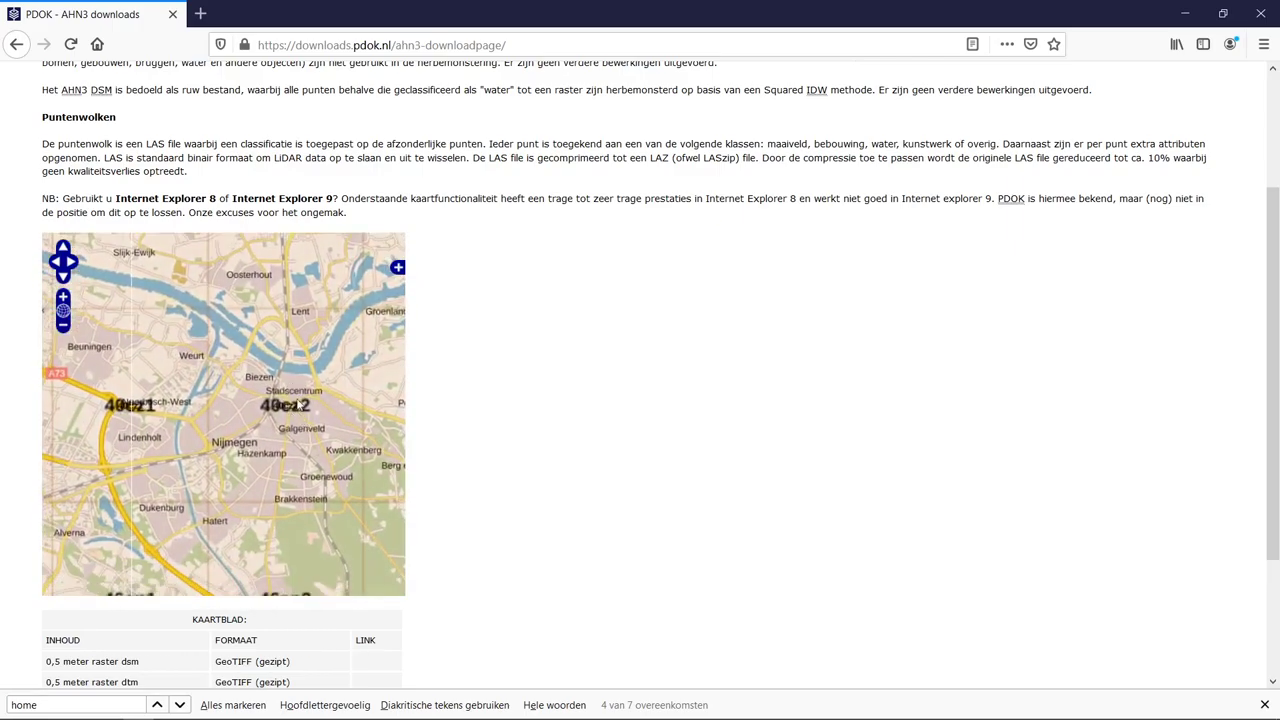
{"action": "left_click_drag", "start_coordinate": [310, 389], "coordinate": [288, 497]}
{"action": "left_click_drag", "start_coordinate": [280, 354], "coordinate": [245, 435]}
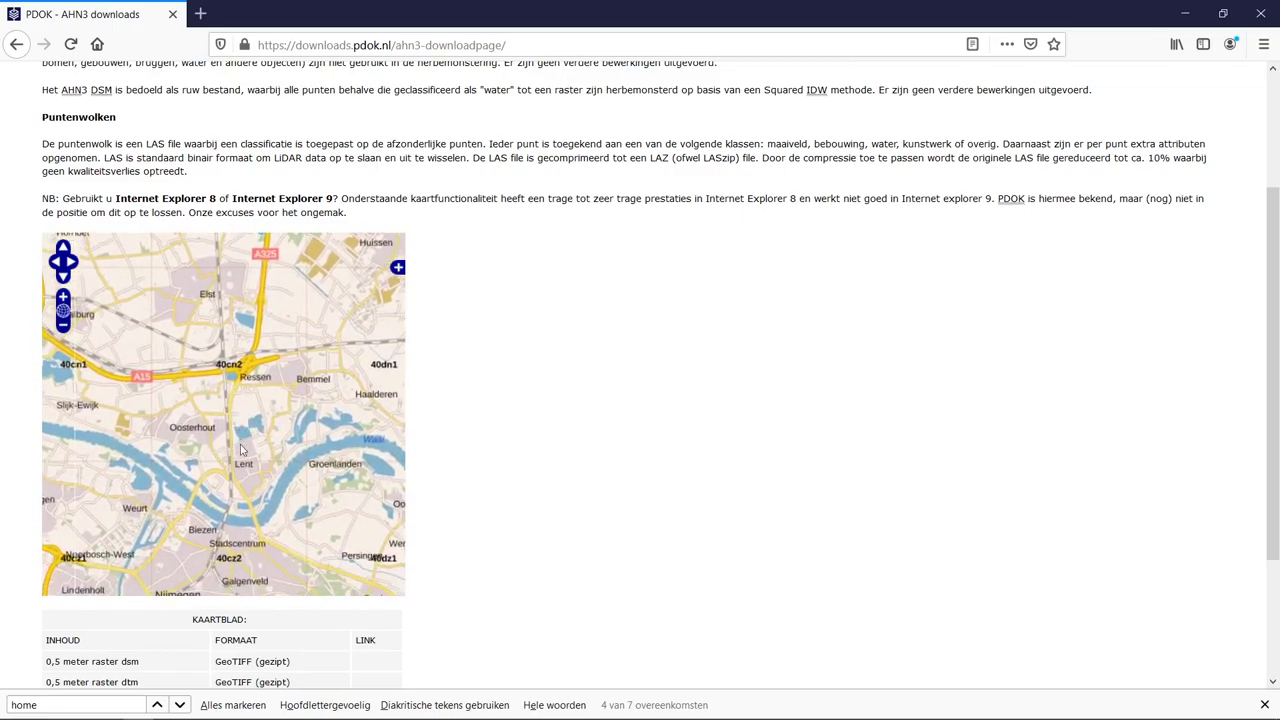
{"action": "left_click", "coordinate": [262, 422]}
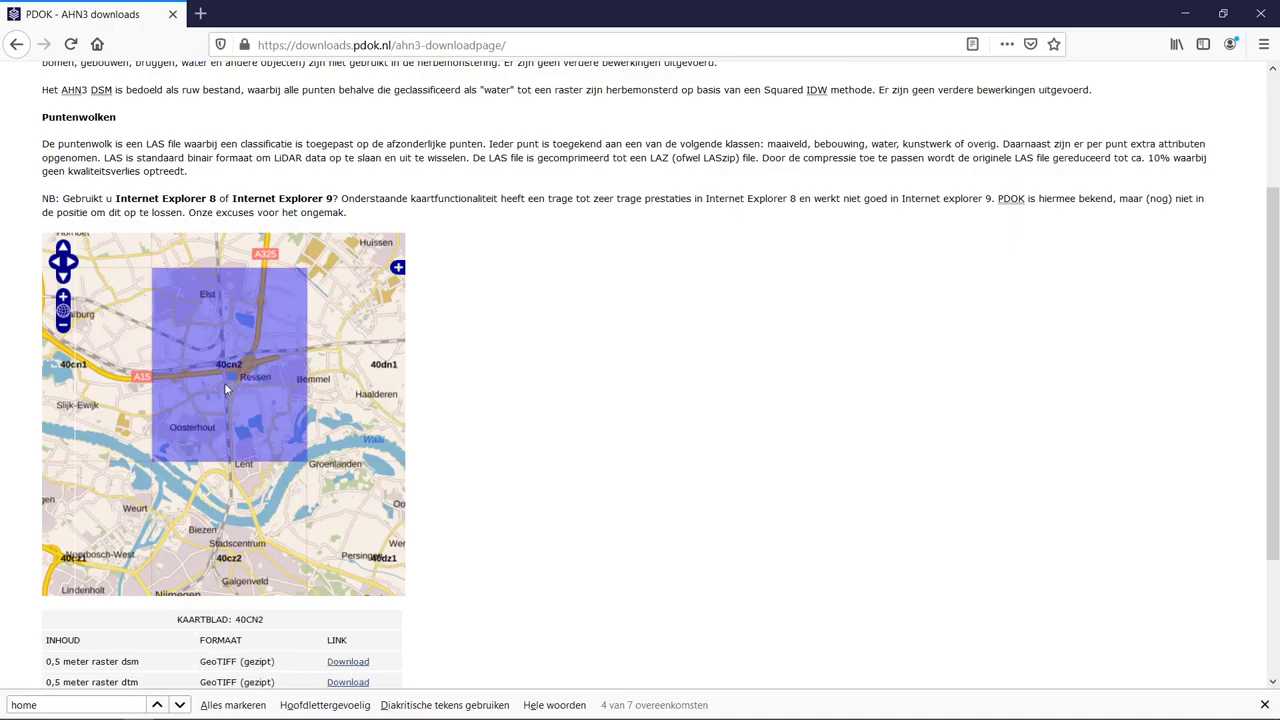
- Download the zipped 0.5 m DTM GeoTIFF of map sheet 40CN2, choosing to open the archive with Windows Verkenner
{"action": "scroll", "coordinate": [440, 432], "scroll_direction": "down", "scroll_amount": 3}
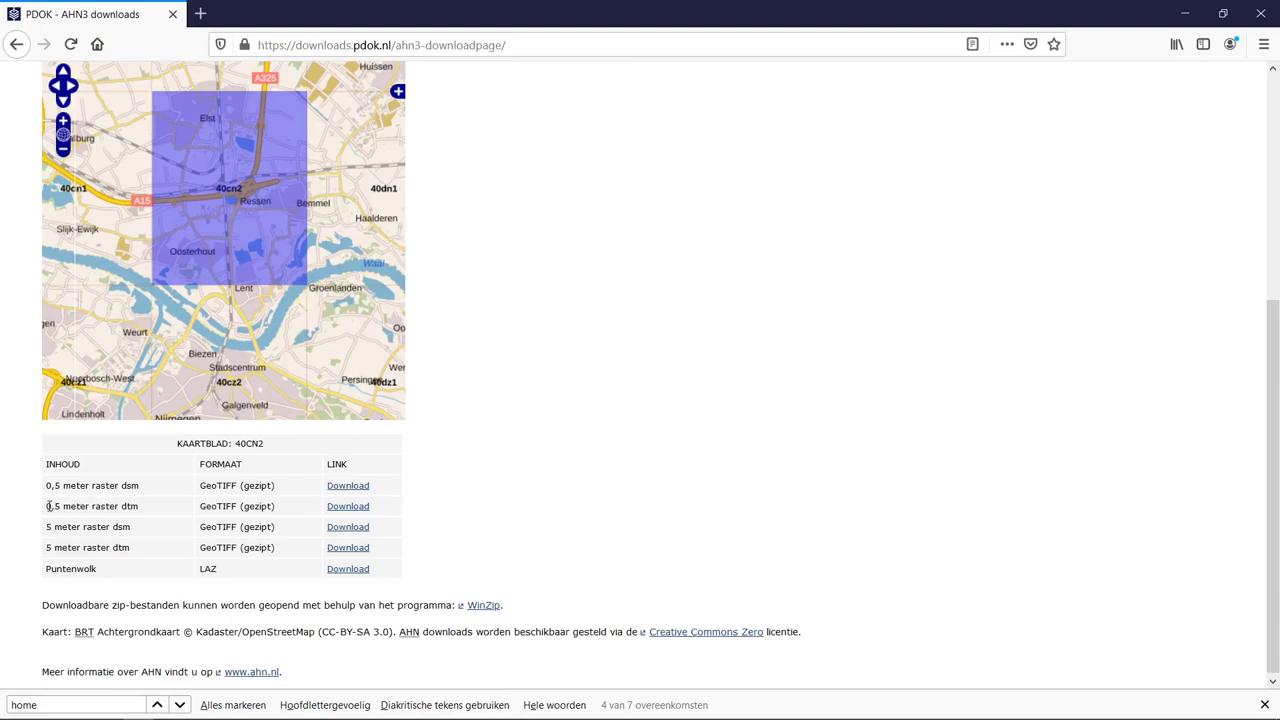
{"action": "left_click_drag", "start_coordinate": [48, 506], "coordinate": [82, 505]}
{"action": "left_click", "coordinate": [122, 507]}
{"action": "left_click", "coordinate": [348, 507]}
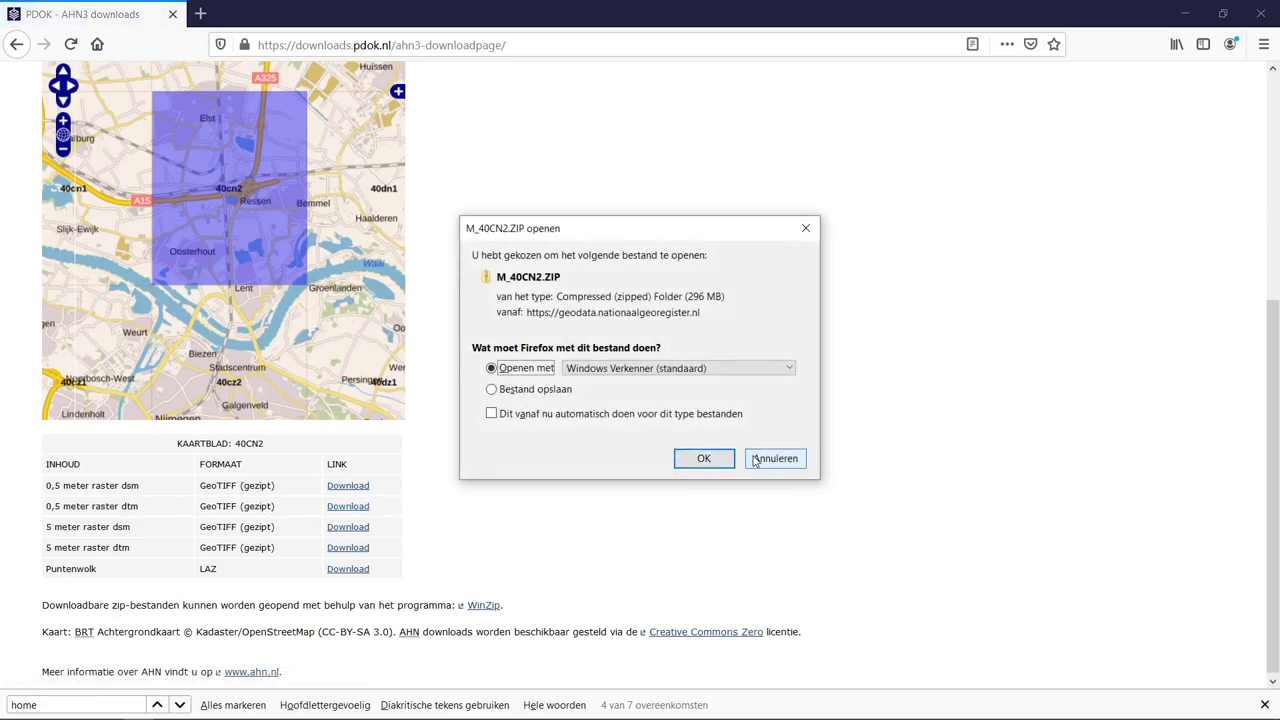
{"action": "left_click", "coordinate": [750, 460]}
{"action": "left_click", "coordinate": [352, 506]}
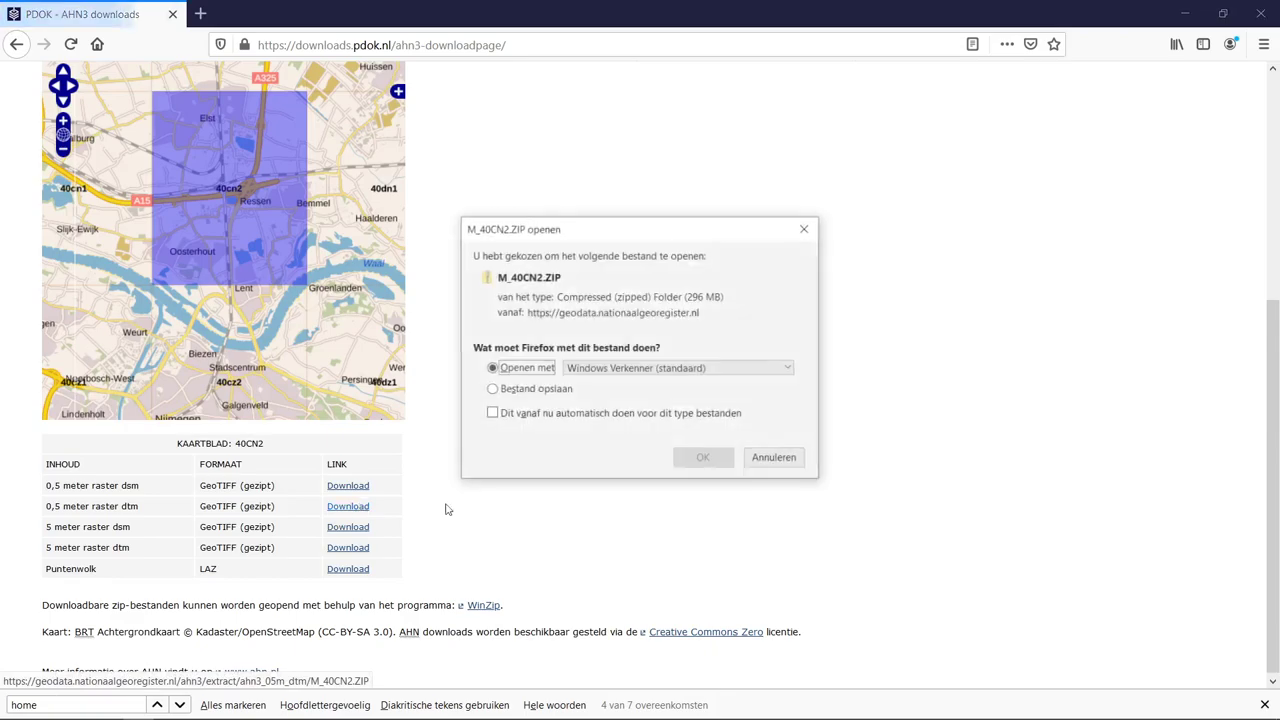
{"action": "left_click", "coordinate": [704, 459]}
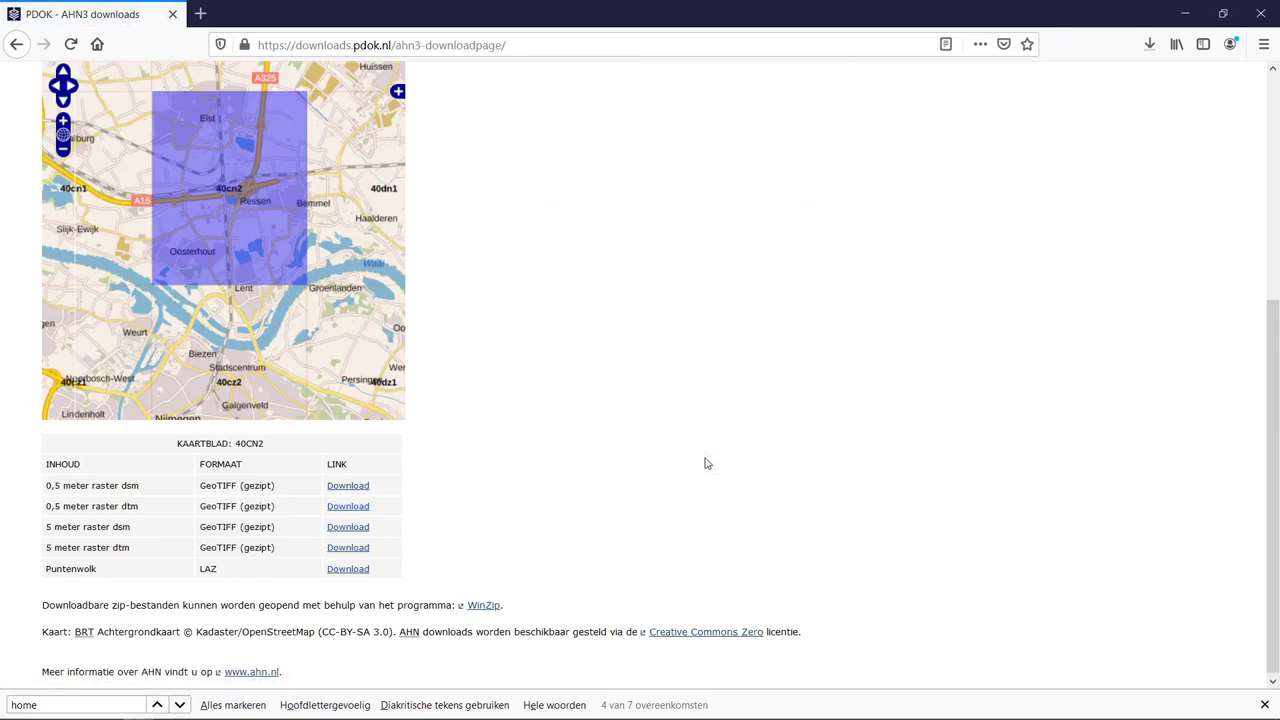
{"action": "left_click", "coordinate": [1149, 46]}
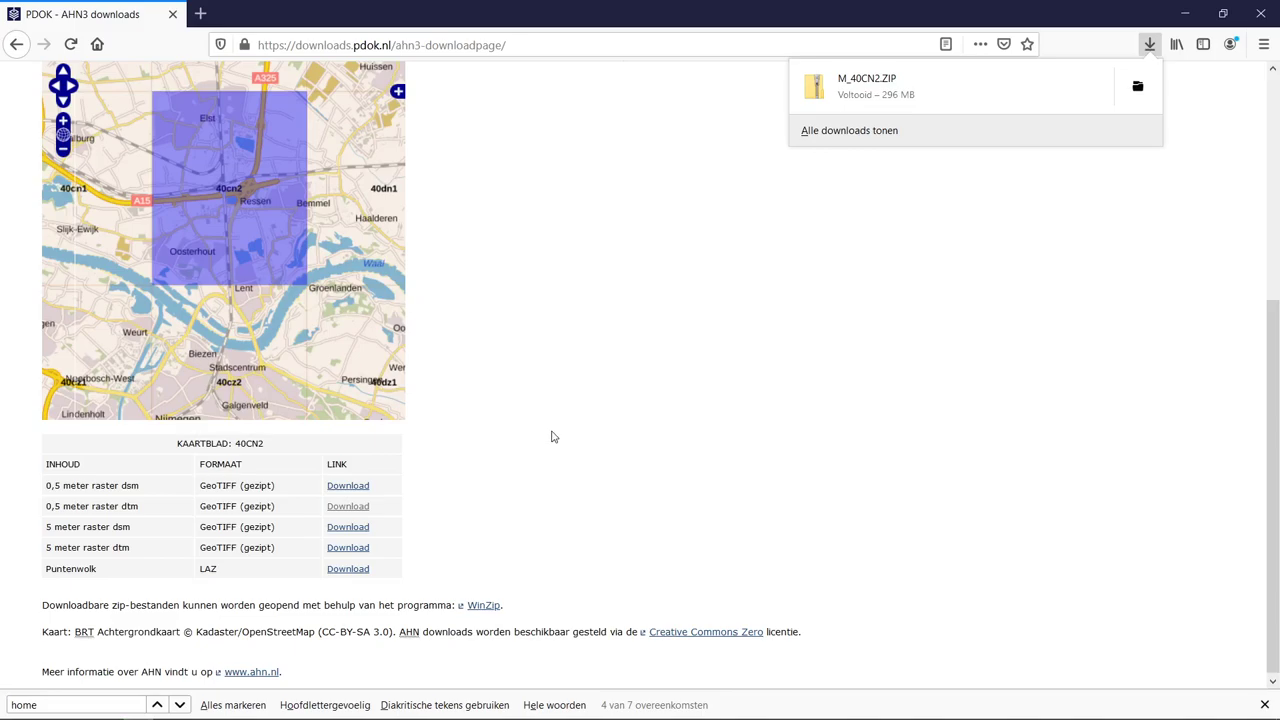
{"action": "double_click", "coordinate": [614, 279]}
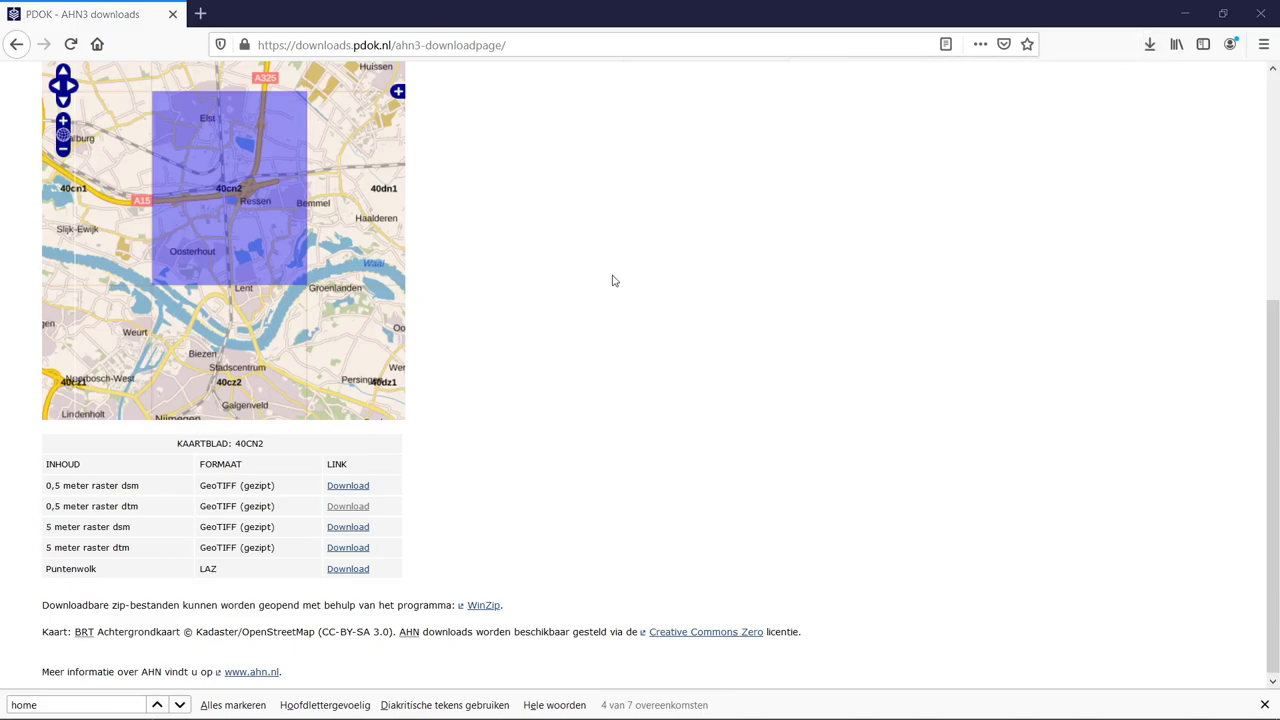
- Copy m_40cn2.tif from the downloaded archive into F:\researchdrive\Archaeology\archon\training_data_edited
{"action": "right_click", "coordinate": [265, 258]}
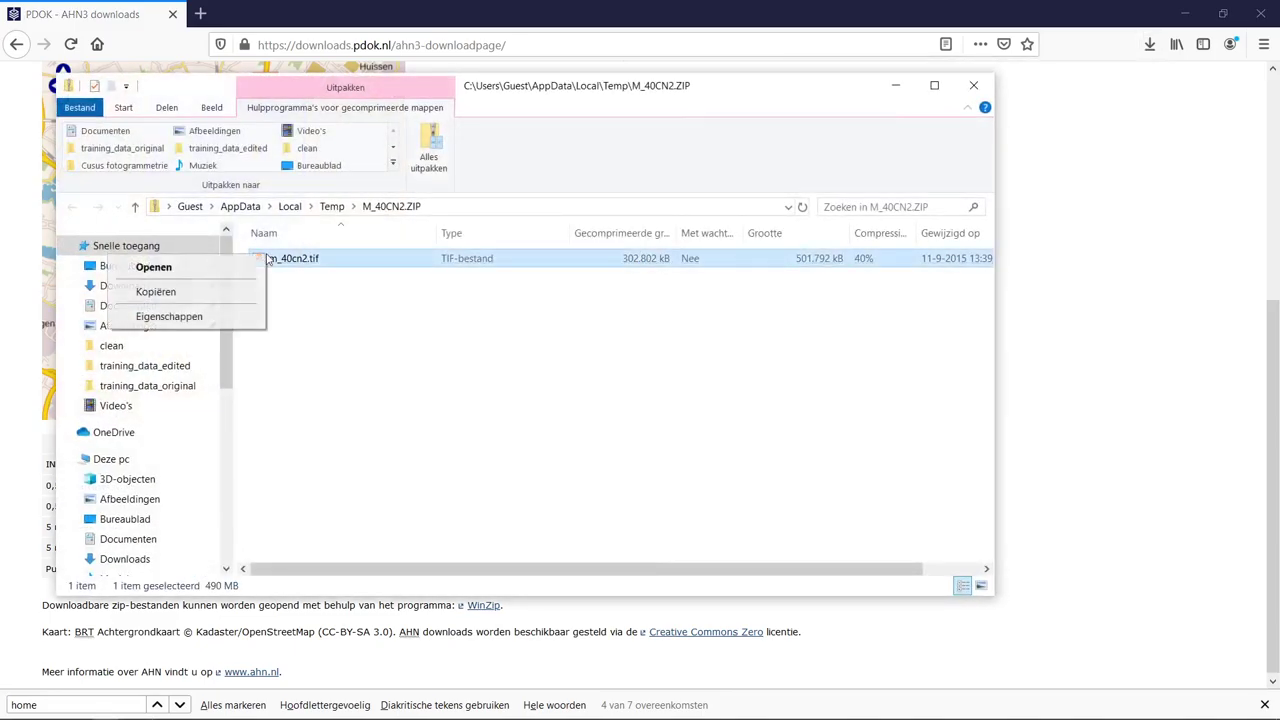
{"action": "left_click", "coordinate": [223, 292]}
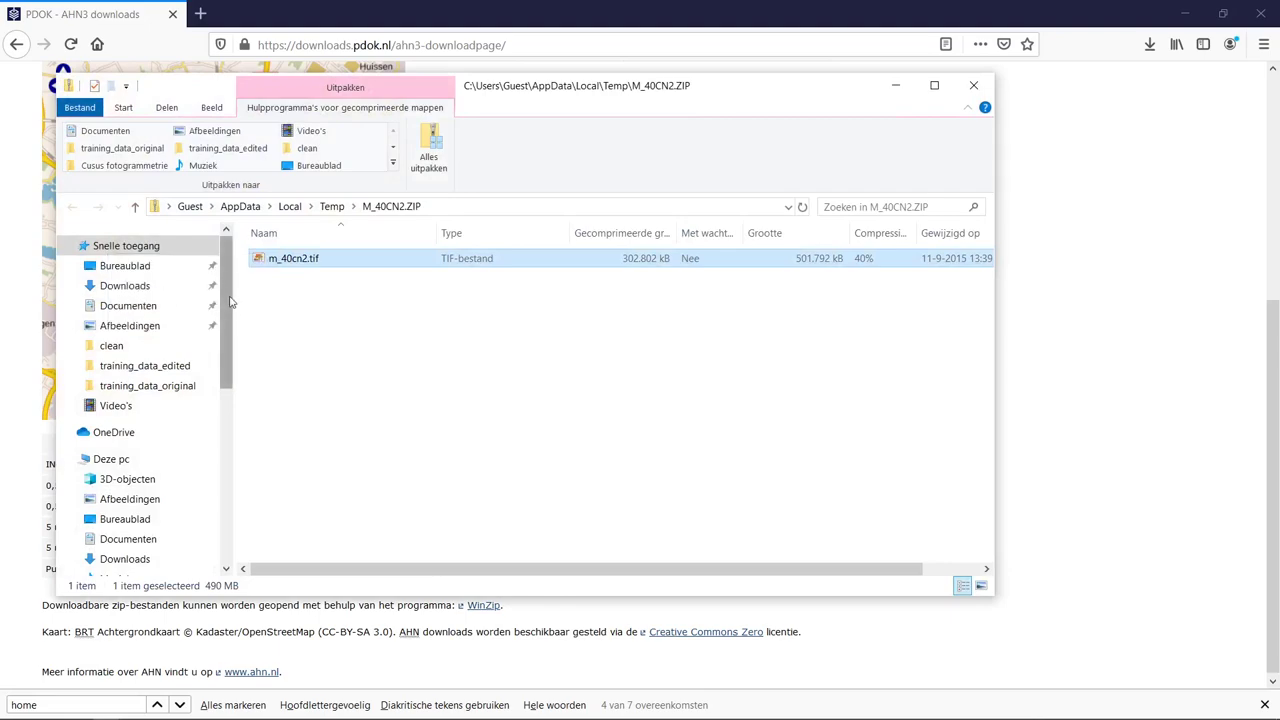
{"action": "left_click_drag", "start_coordinate": [230, 307], "coordinate": [231, 410]}
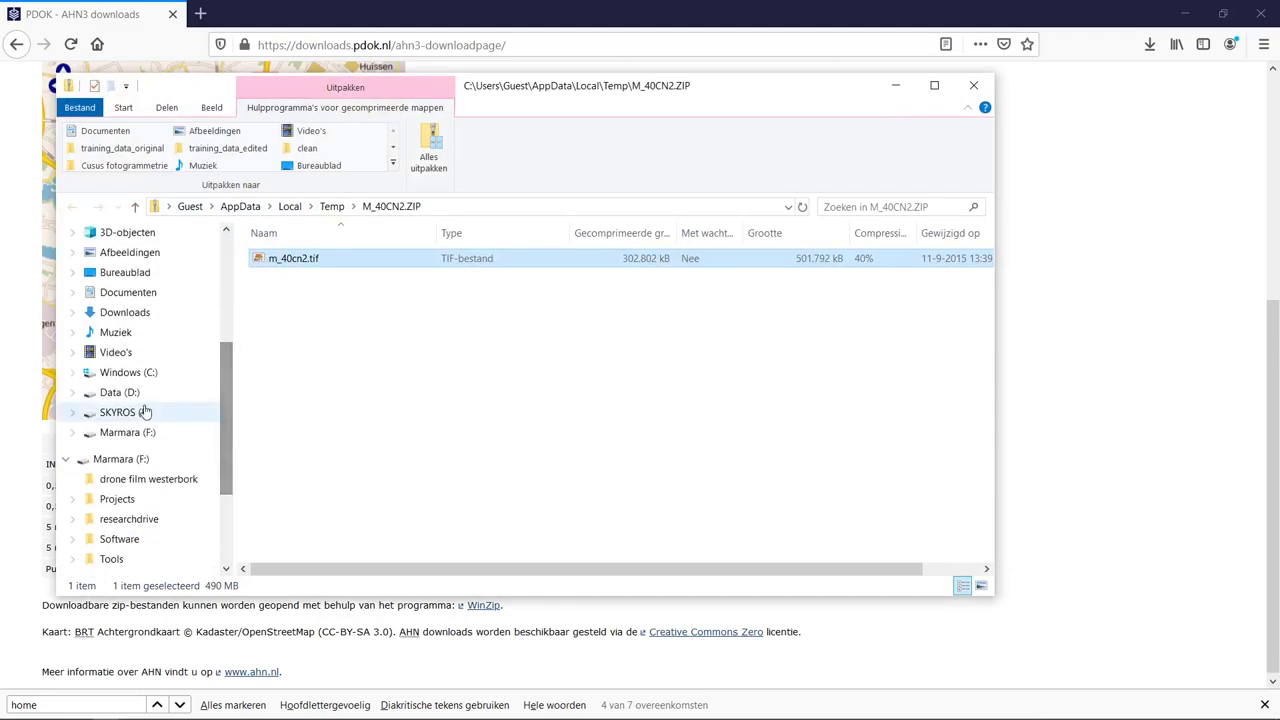
{"action": "left_click", "coordinate": [80, 519]}
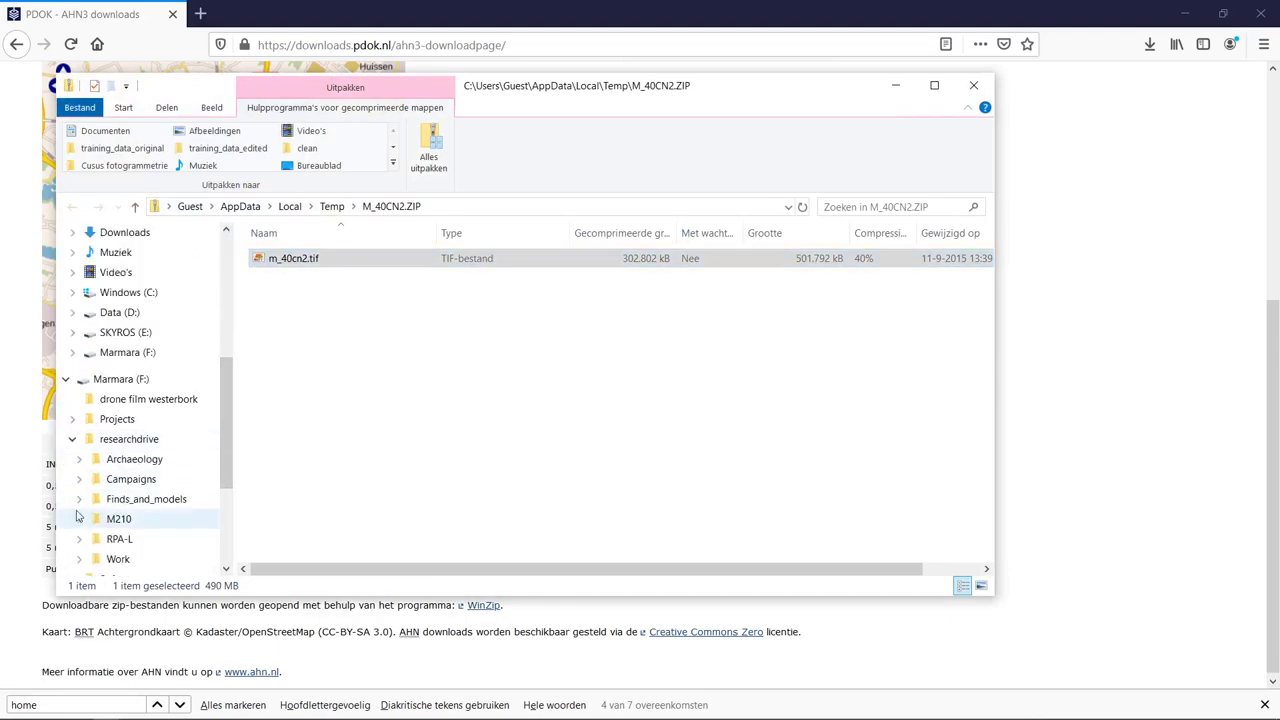
{"action": "left_click", "coordinate": [80, 400]}
{"action": "left_click", "coordinate": [85, 379]}
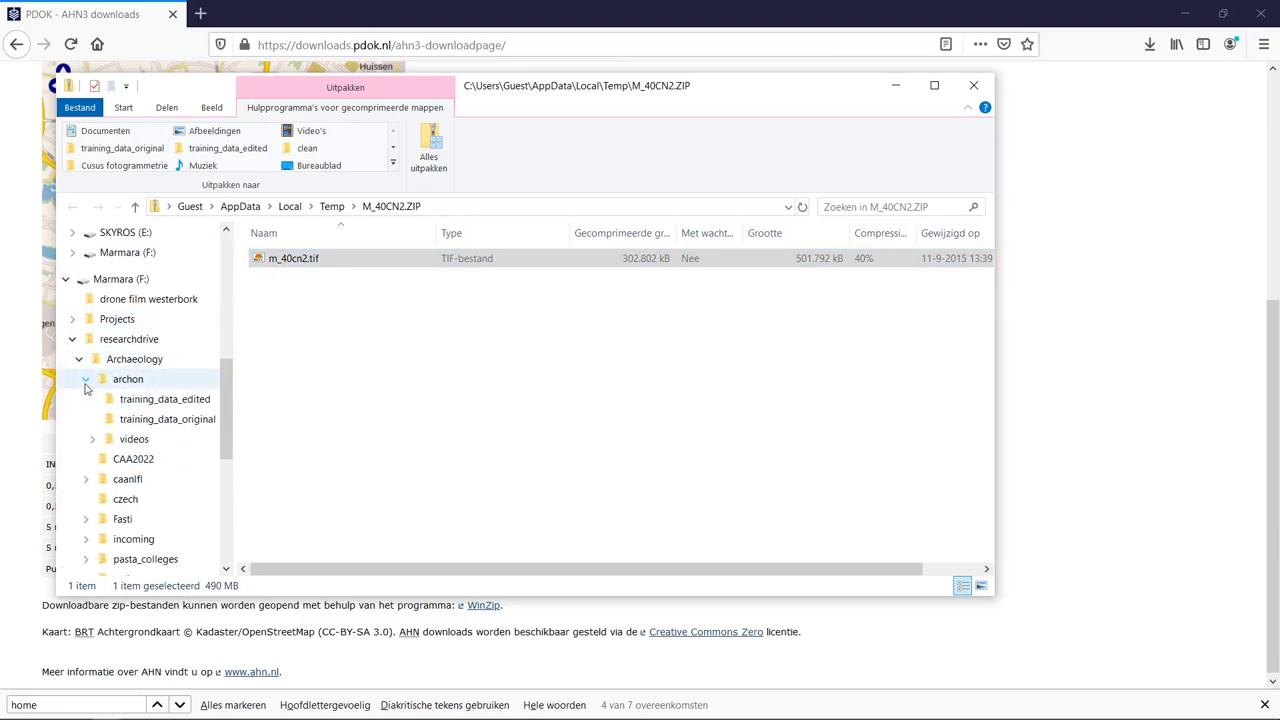
{"action": "left_click", "coordinate": [165, 400]}
{"action": "right_click", "coordinate": [572, 311]}
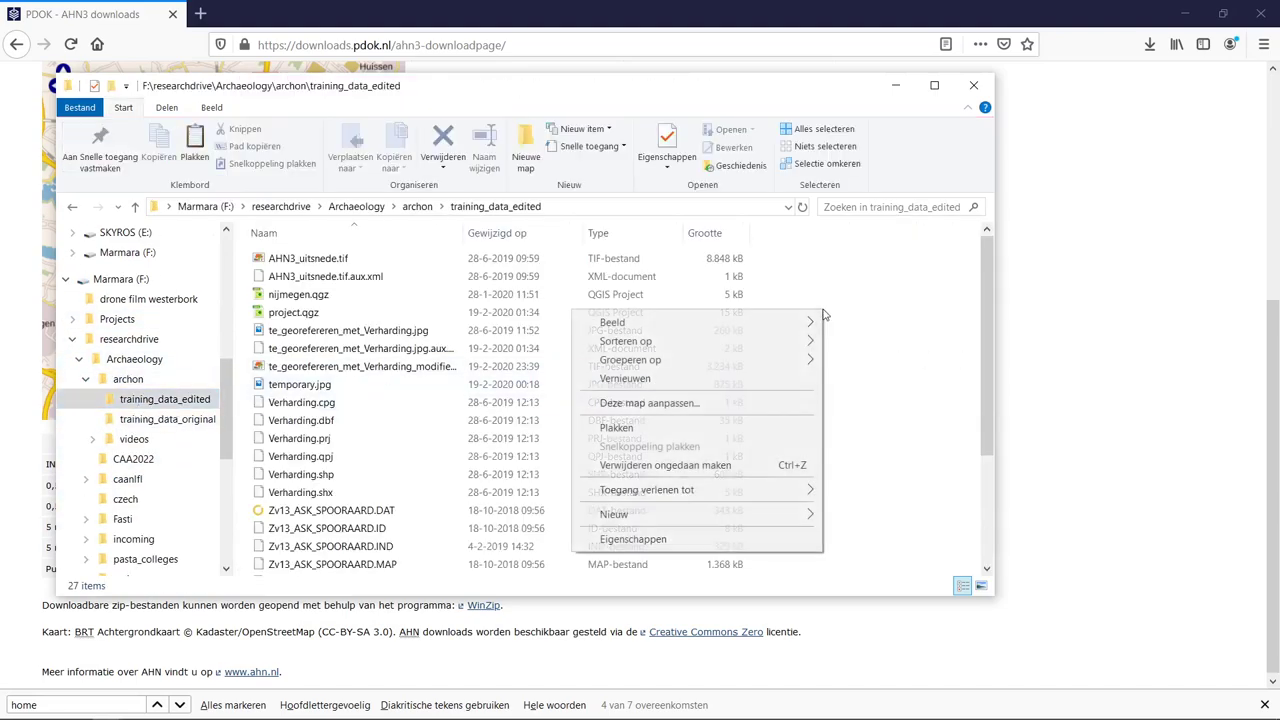
{"action": "left_click", "coordinate": [616, 428]}
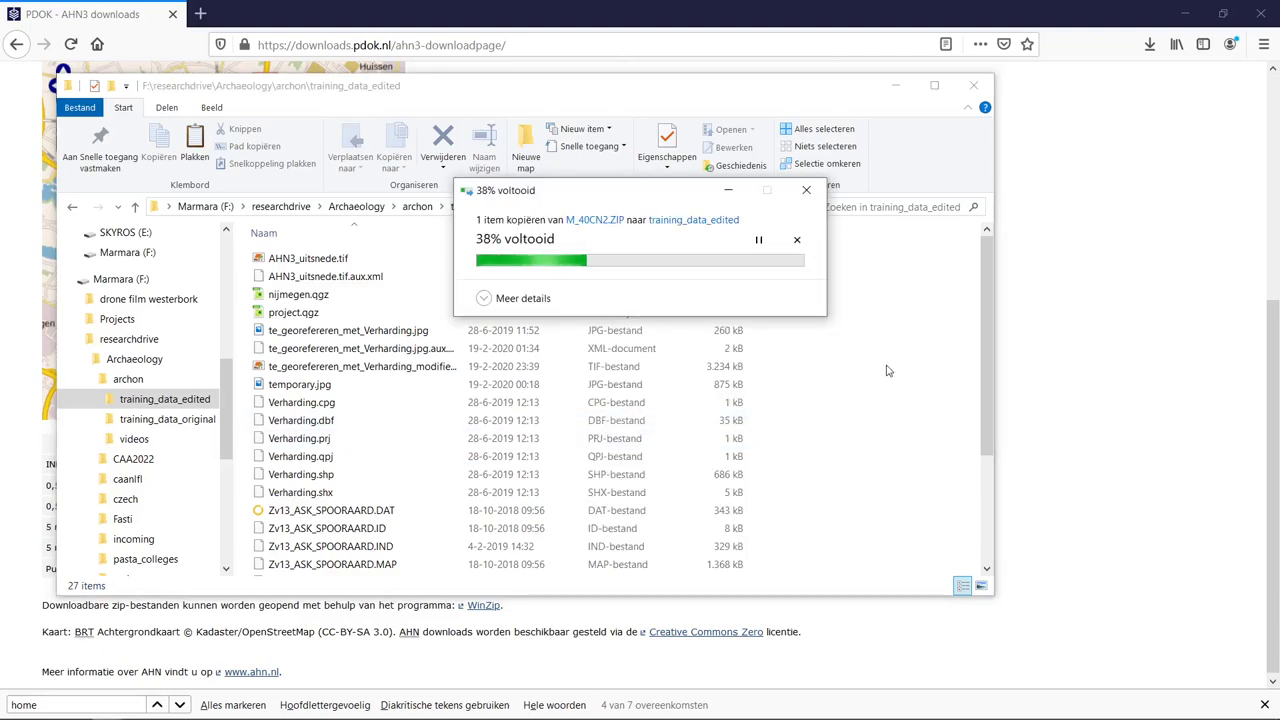
- Switch to QGIS, browse to the training_data_edited folder on drive F and enlarge the file browser to show more of its contents
{"action": "mouse_move", "coordinate": [219, 715]}
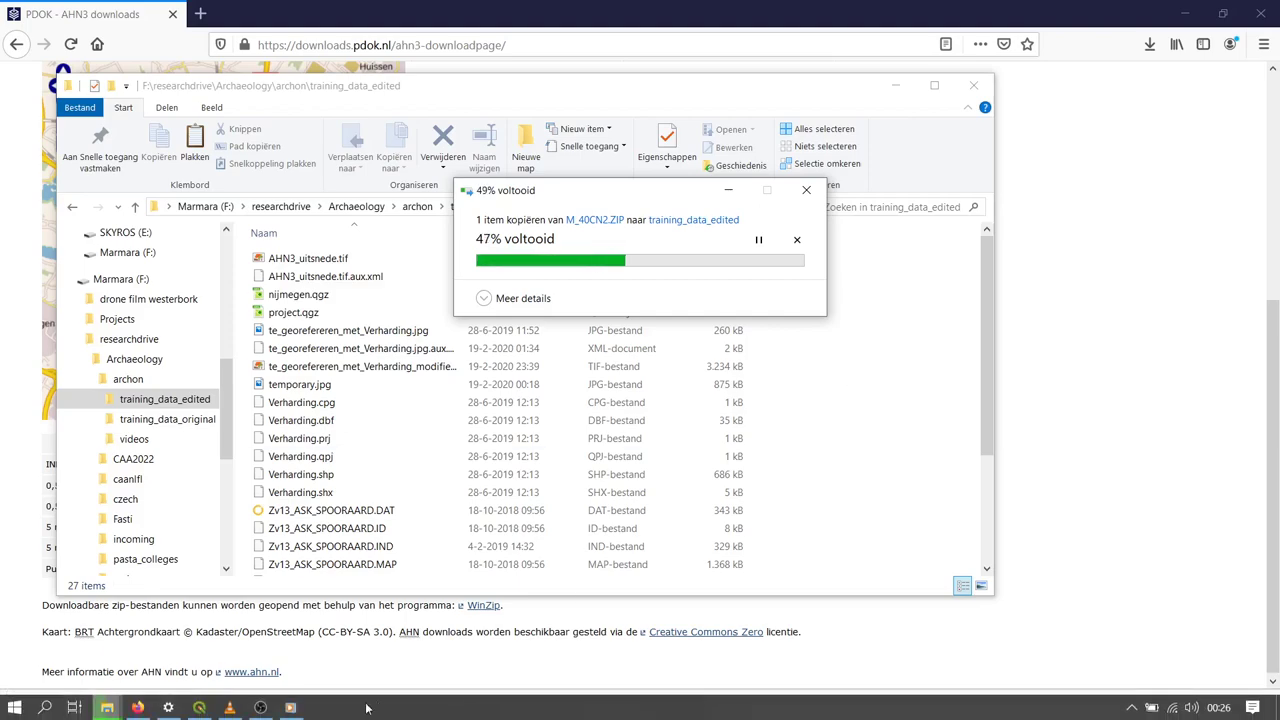
{"action": "left_click", "coordinate": [200, 707]}
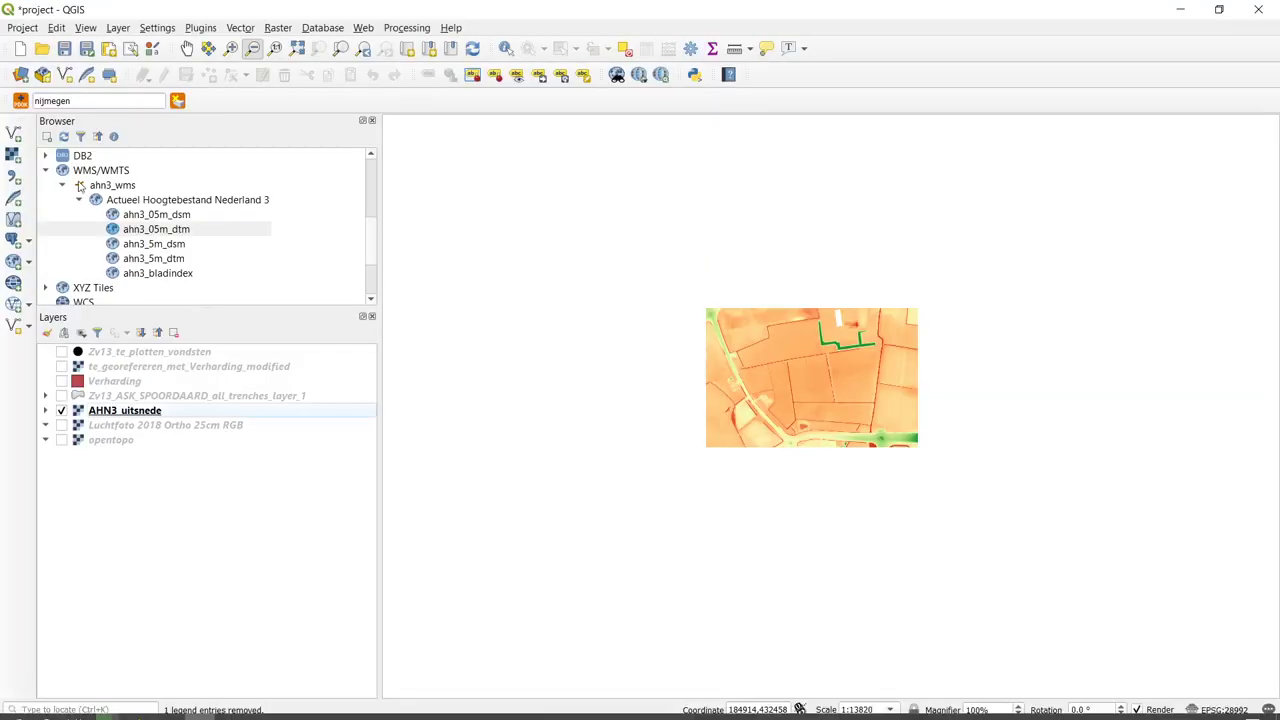
{"action": "left_click", "coordinate": [46, 171]}
{"action": "scroll", "coordinate": [144, 199], "scroll_direction": "up", "scroll_amount": 4}
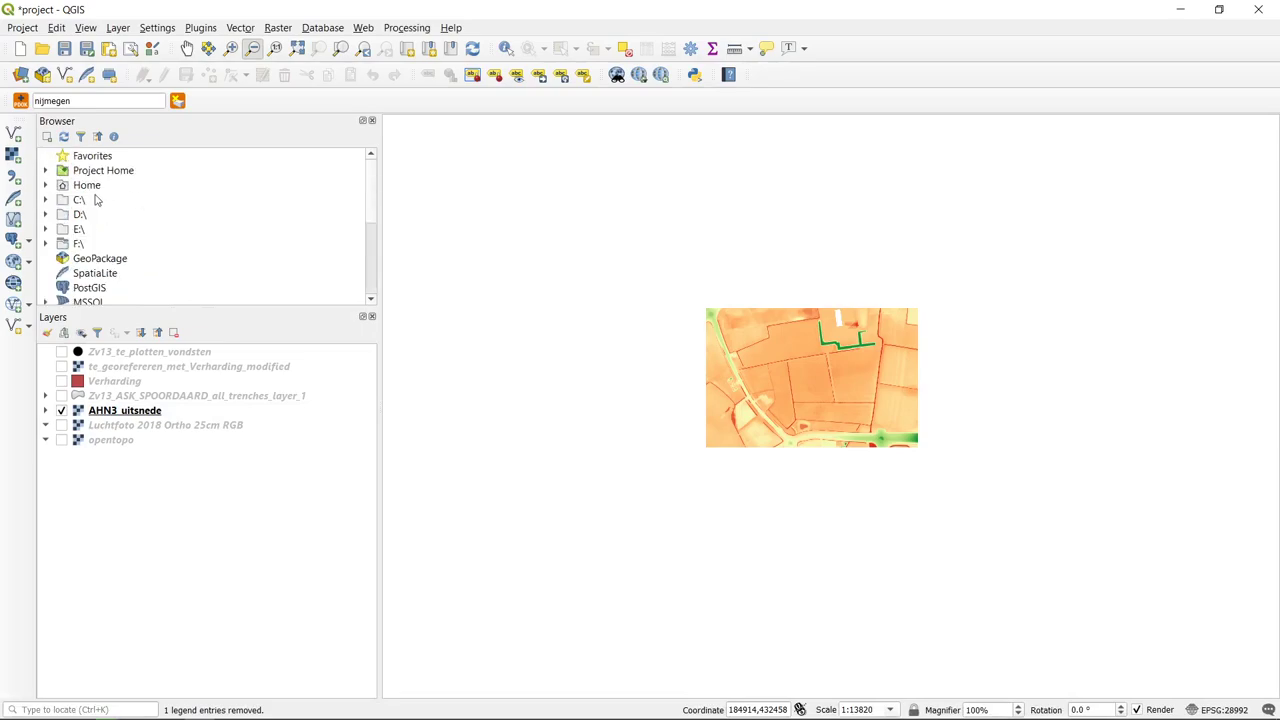
{"action": "left_click", "coordinate": [45, 244]}
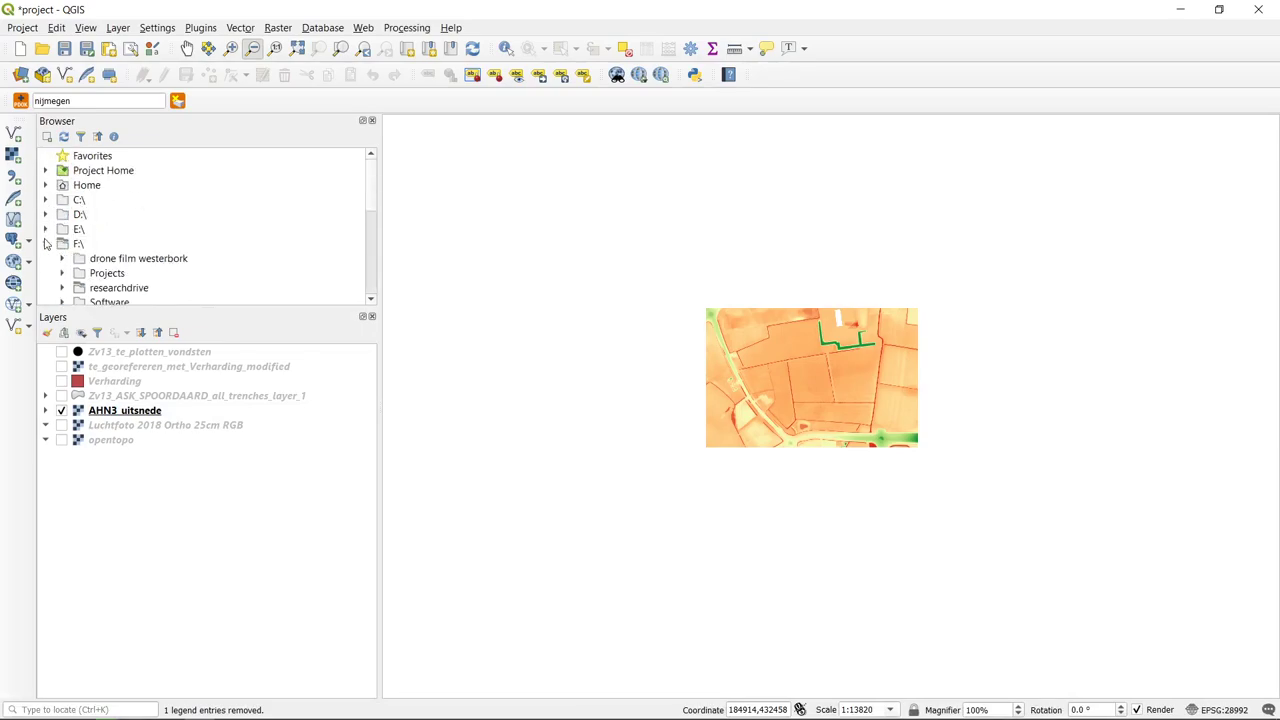
{"action": "scroll", "coordinate": [64, 243], "scroll_direction": "down", "scroll_amount": 1}
{"action": "left_click", "coordinate": [62, 244]}
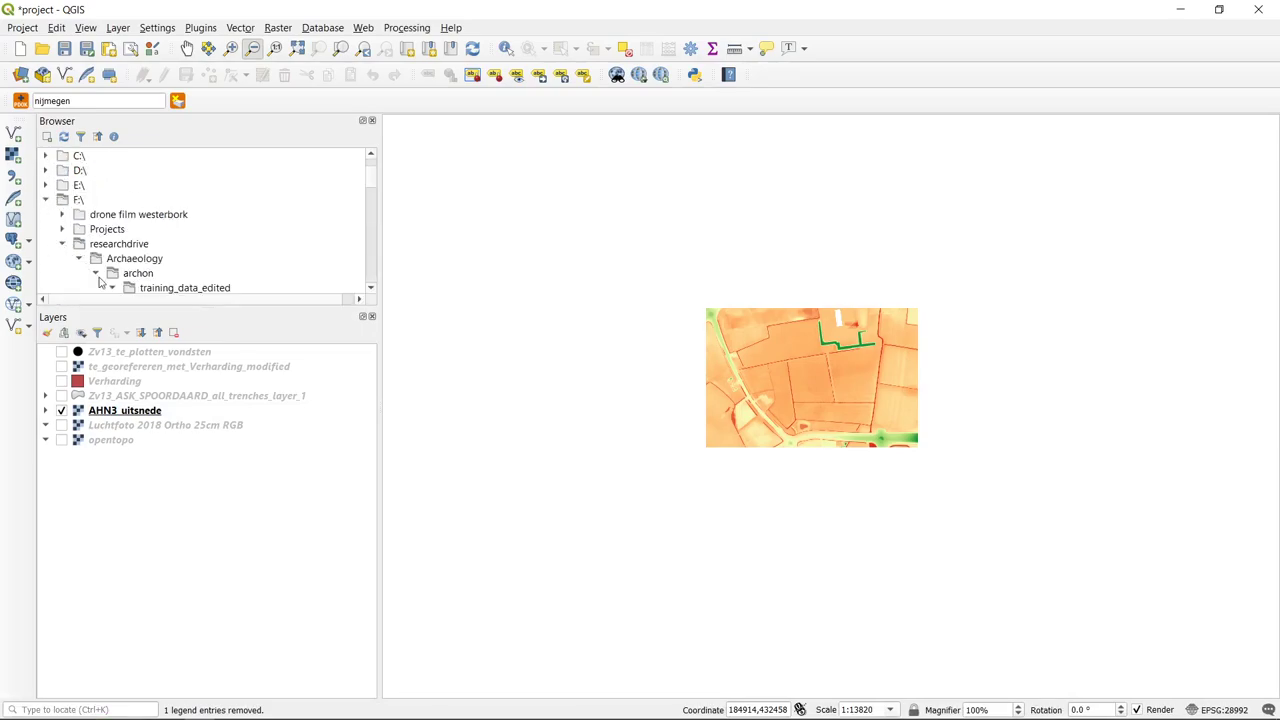
{"action": "scroll", "coordinate": [150, 255], "scroll_direction": "down", "scroll_amount": 2}
{"action": "left_click", "coordinate": [217, 205]}
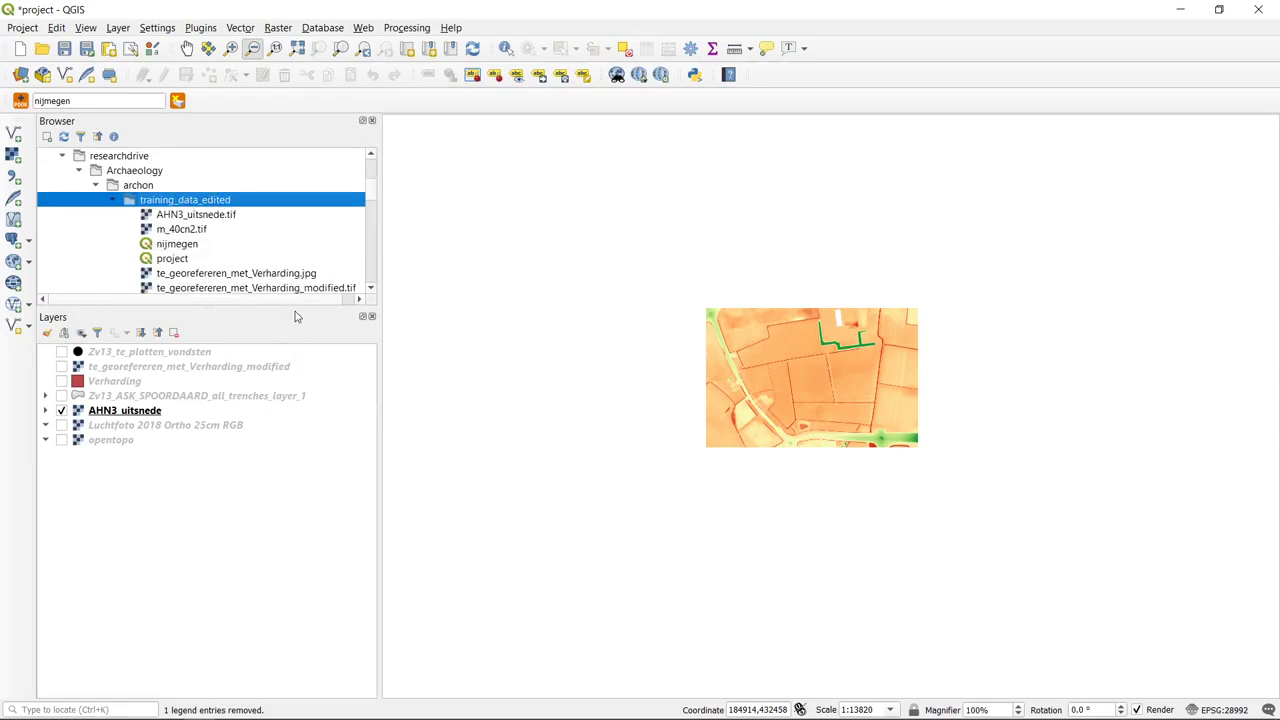
{"action": "left_click_drag", "start_coordinate": [294, 307], "coordinate": [269, 449]}
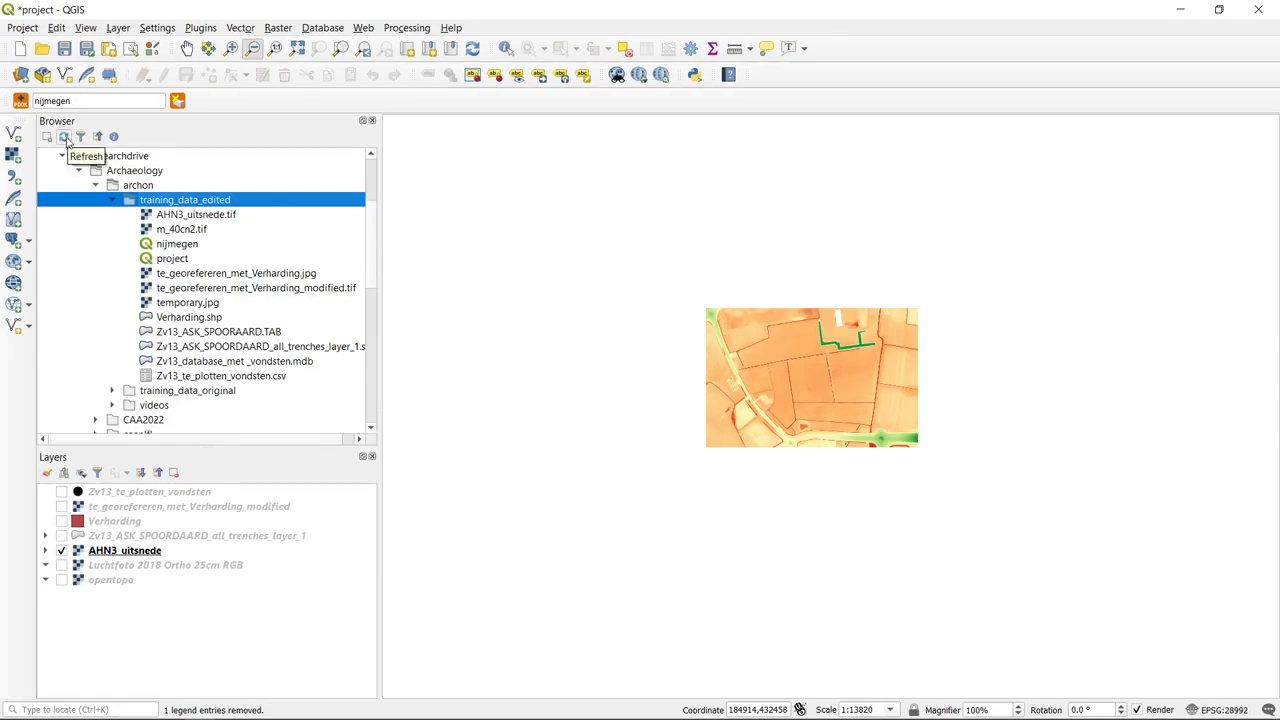
- Add m_40cn2.tif to the project, collapse its legend and move the layer below opentopo
{"action": "left_click", "coordinate": [180, 229]}
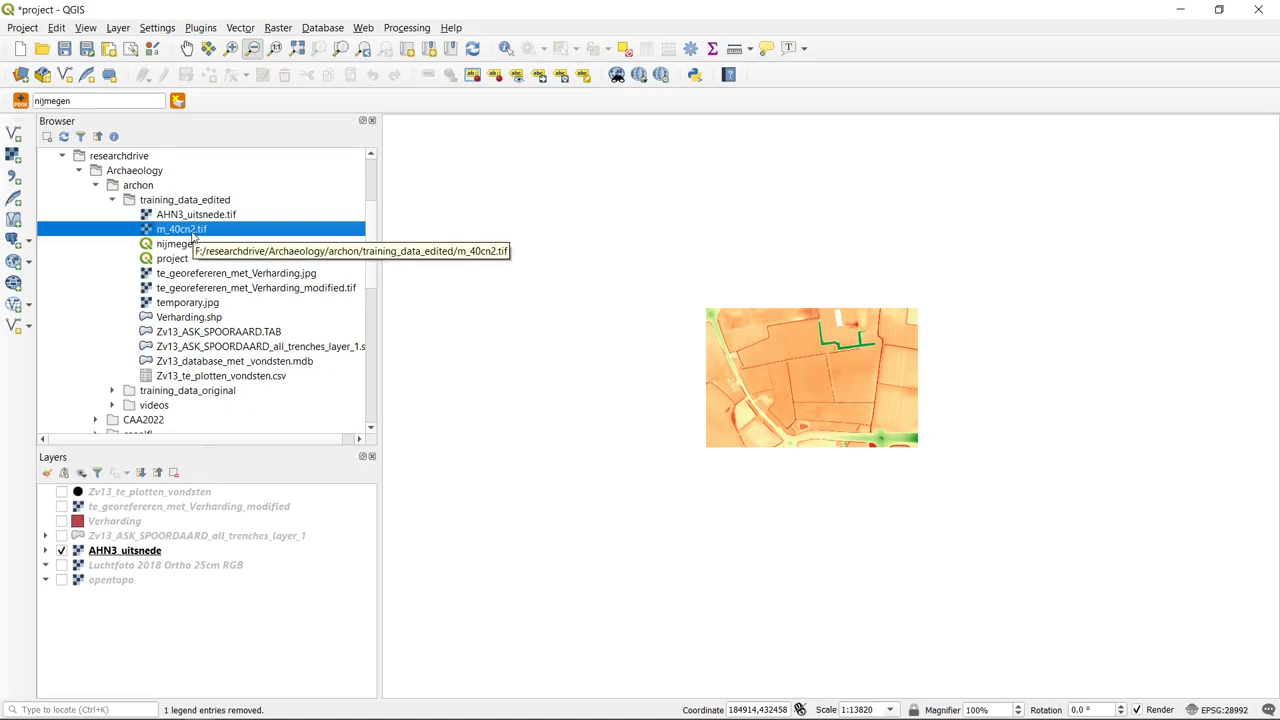
{"action": "left_click_drag", "start_coordinate": [190, 243], "coordinate": [165, 651]}
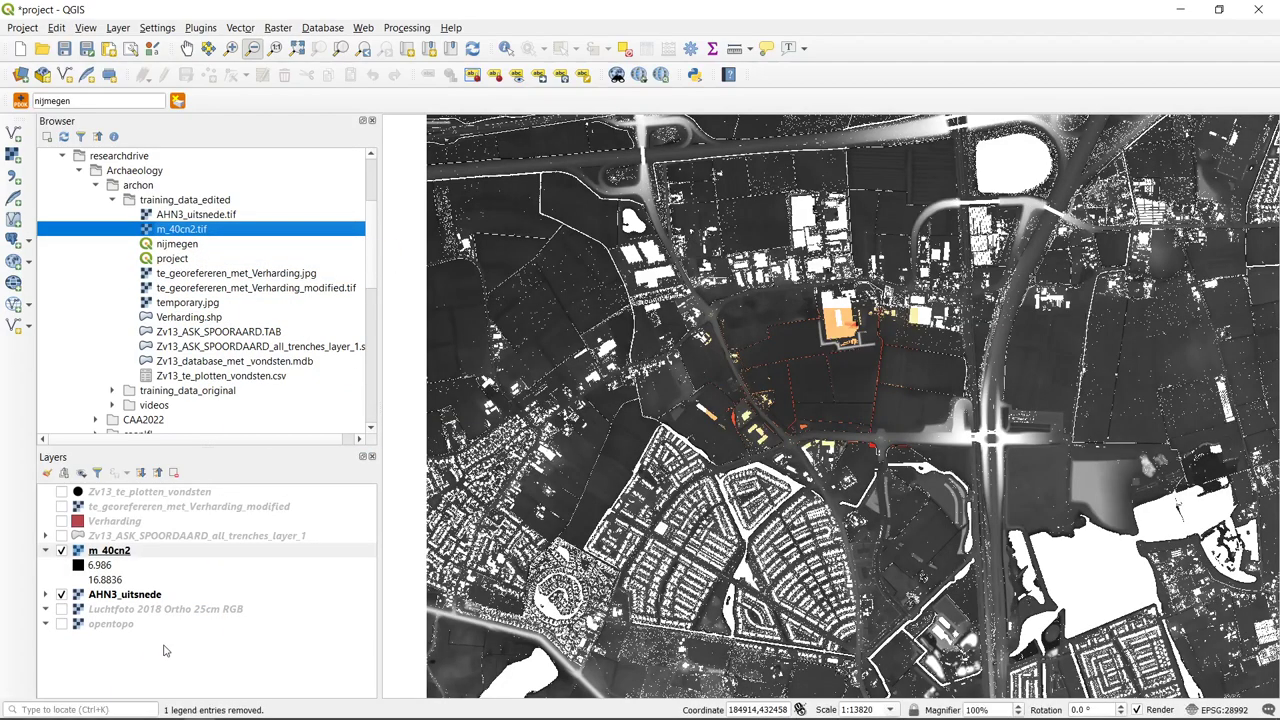
{"action": "left_click", "coordinate": [46, 551]}
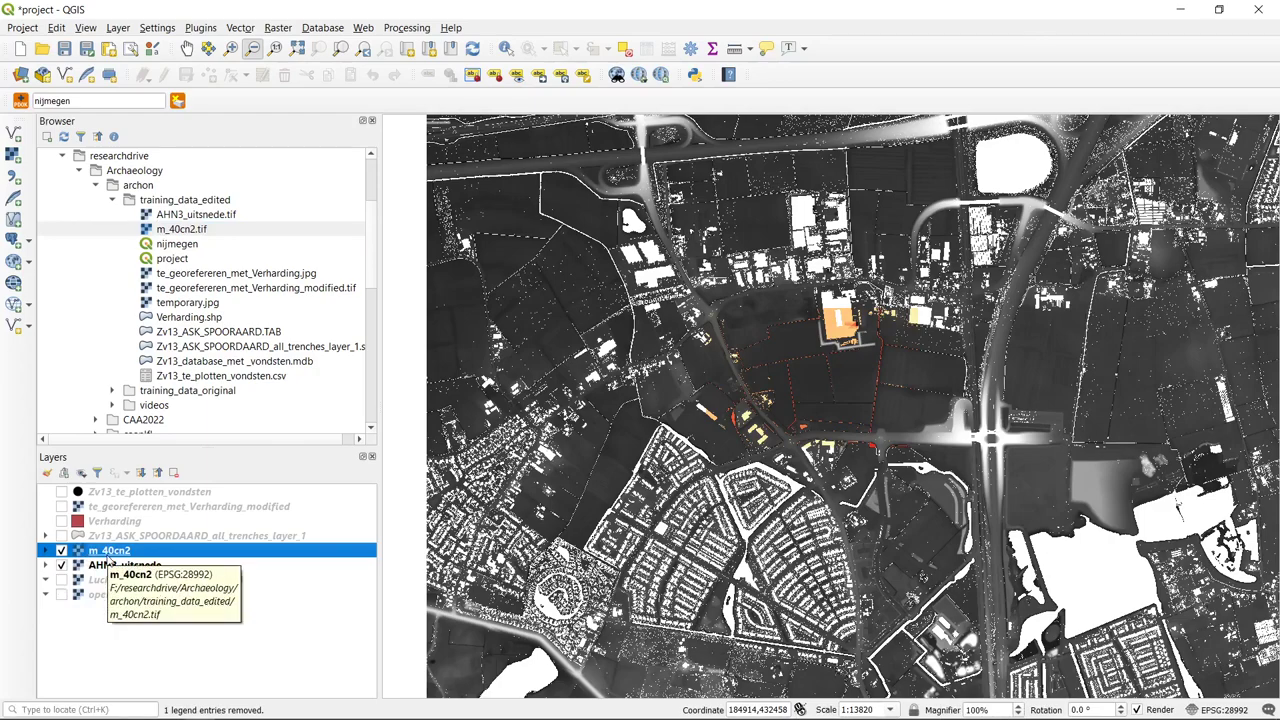
{"action": "left_click_drag", "start_coordinate": [110, 566], "coordinate": [100, 642]}
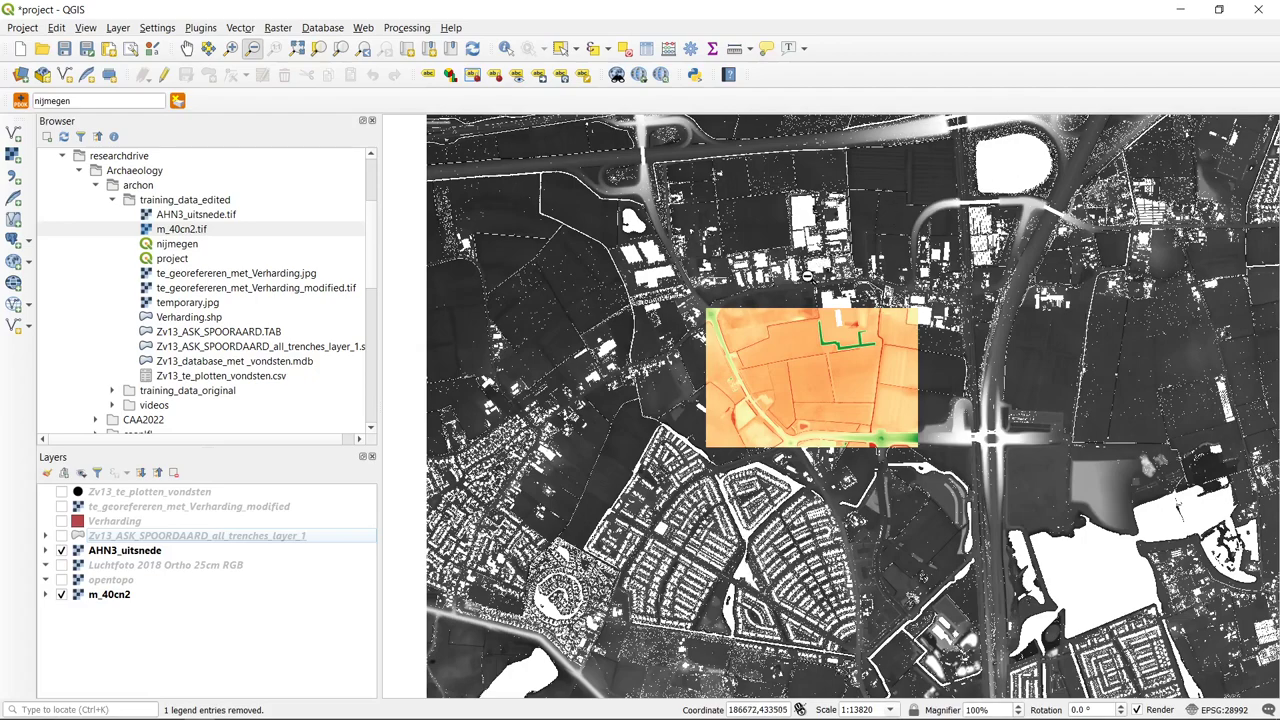
- Identify the m_40cn2 raster value inside the white building-shaped area just north of the AHN3_uitsnede extent
{"action": "left_click_drag", "start_coordinate": [800, 268], "coordinate": [920, 337]}
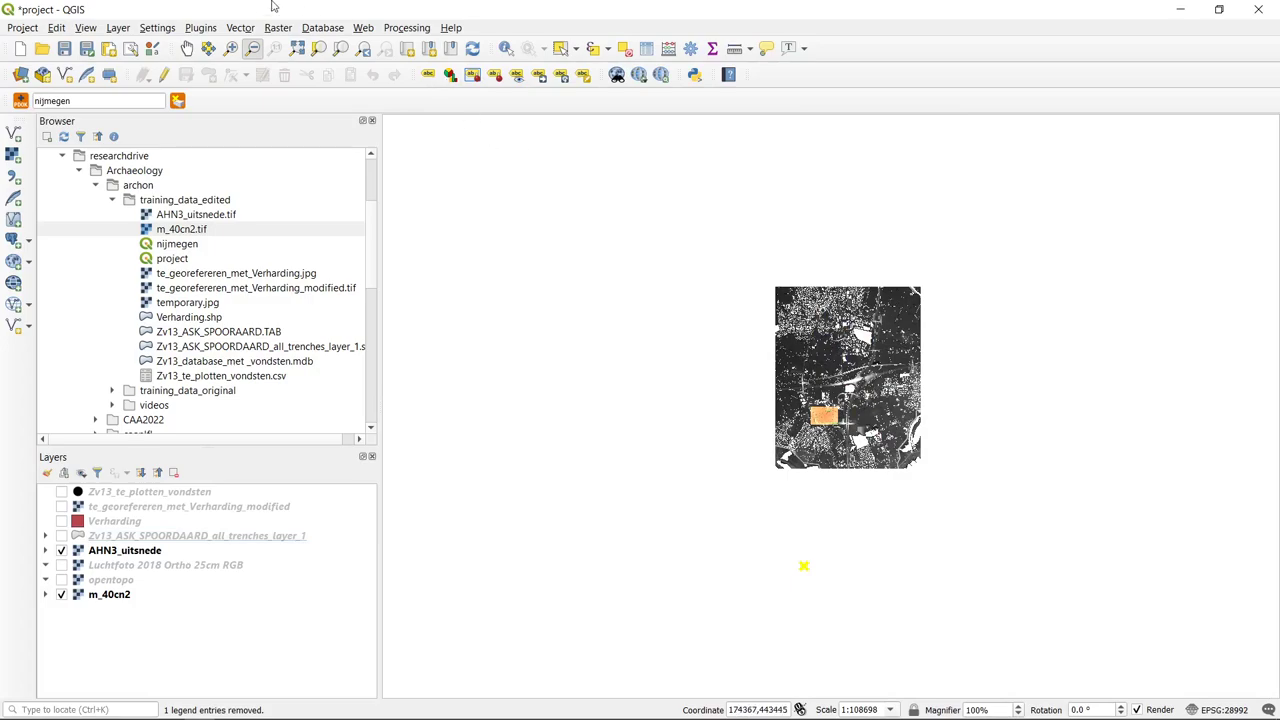
{"action": "left_click", "coordinate": [231, 50]}
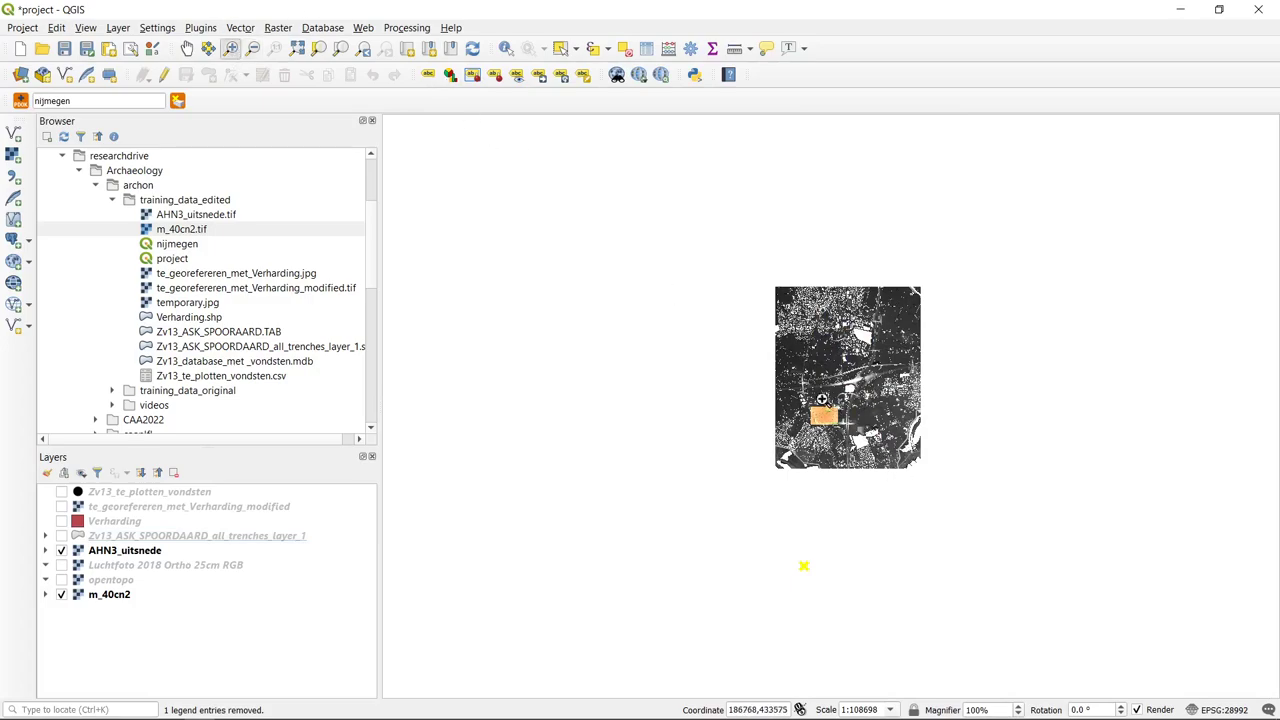
{"action": "left_click_drag", "start_coordinate": [803, 393], "coordinate": [977, 545]}
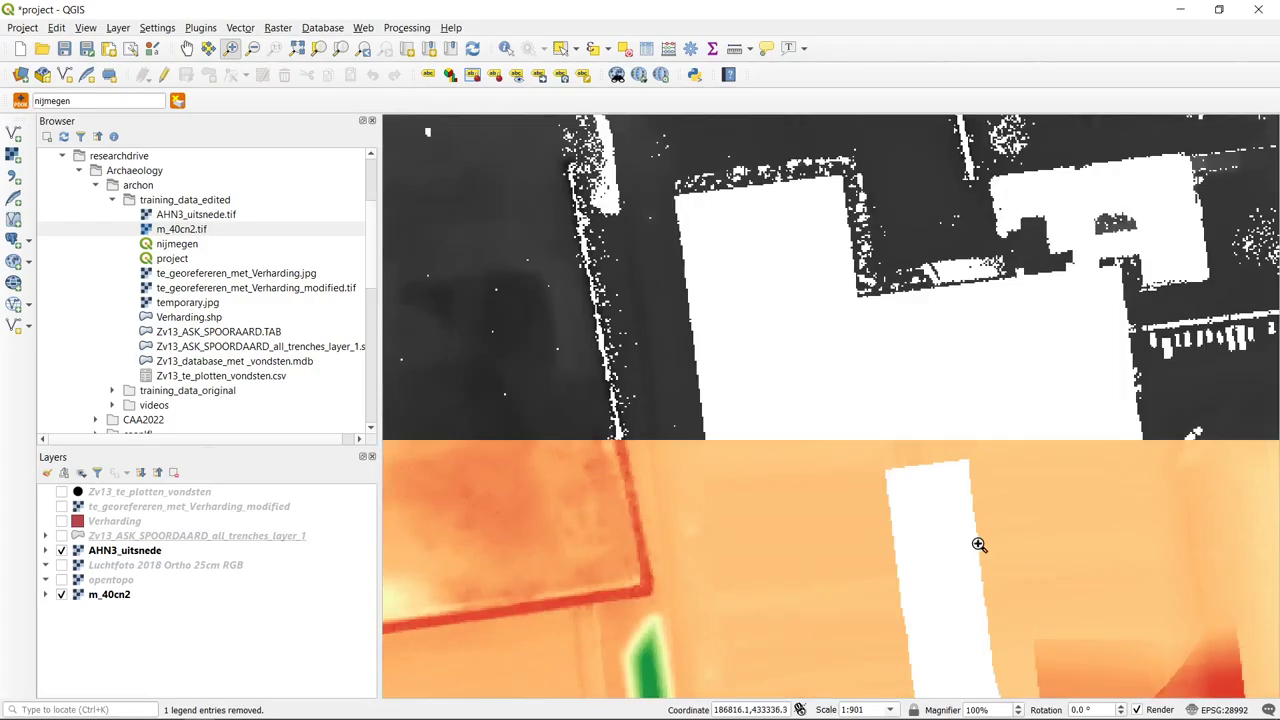
{"action": "left_click_drag", "start_coordinate": [512, 303], "coordinate": [896, 536]}
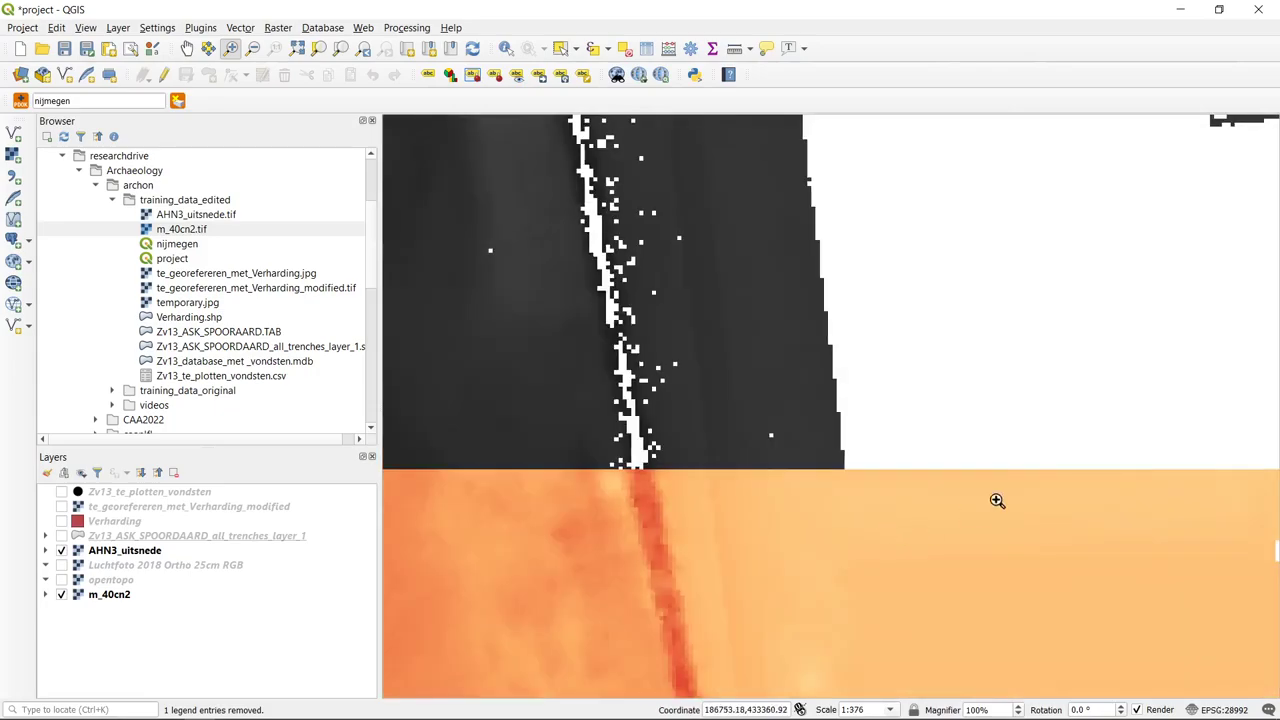
{"action": "left_click", "coordinate": [505, 50]}
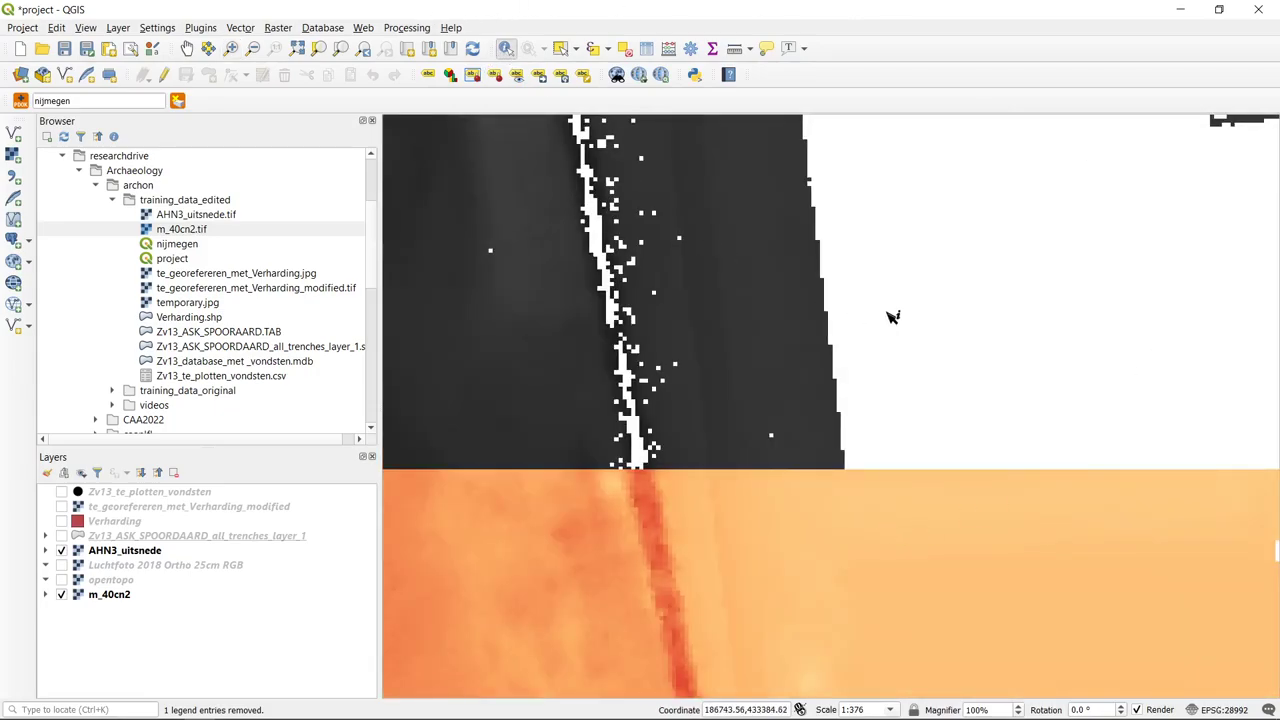
{"action": "left_click", "coordinate": [895, 320]}
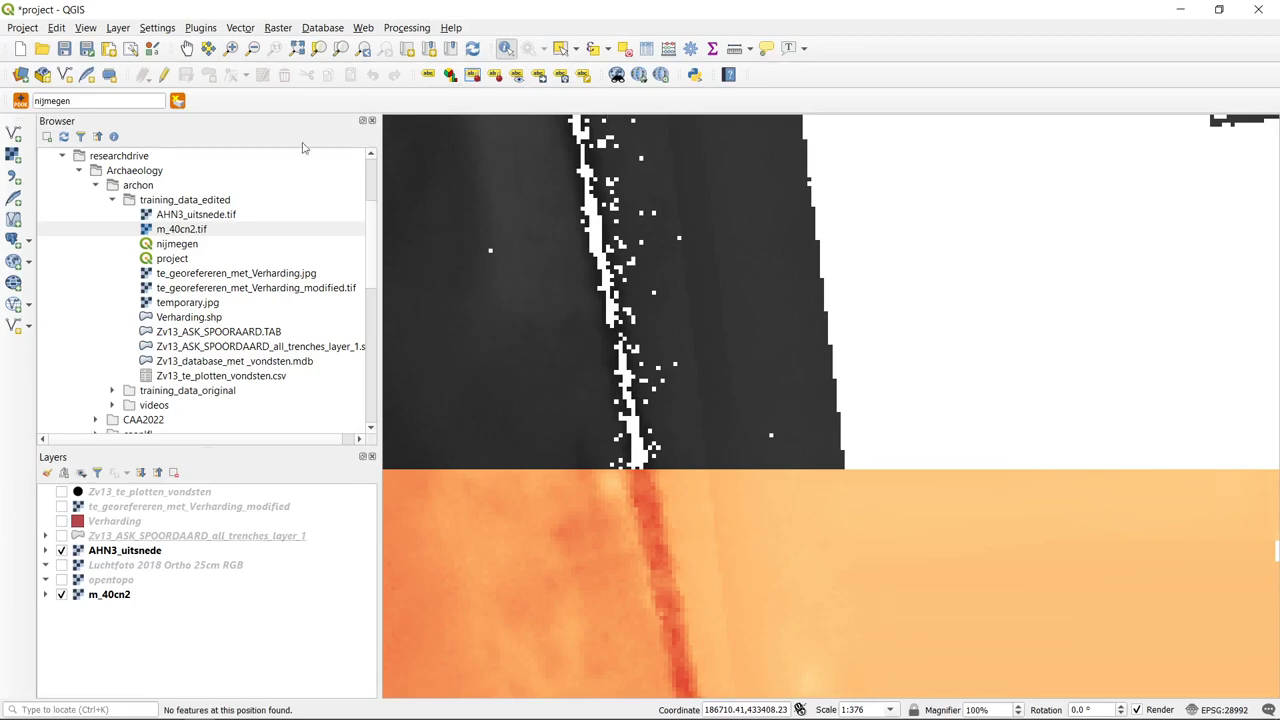
{"action": "left_click", "coordinate": [124, 593]}
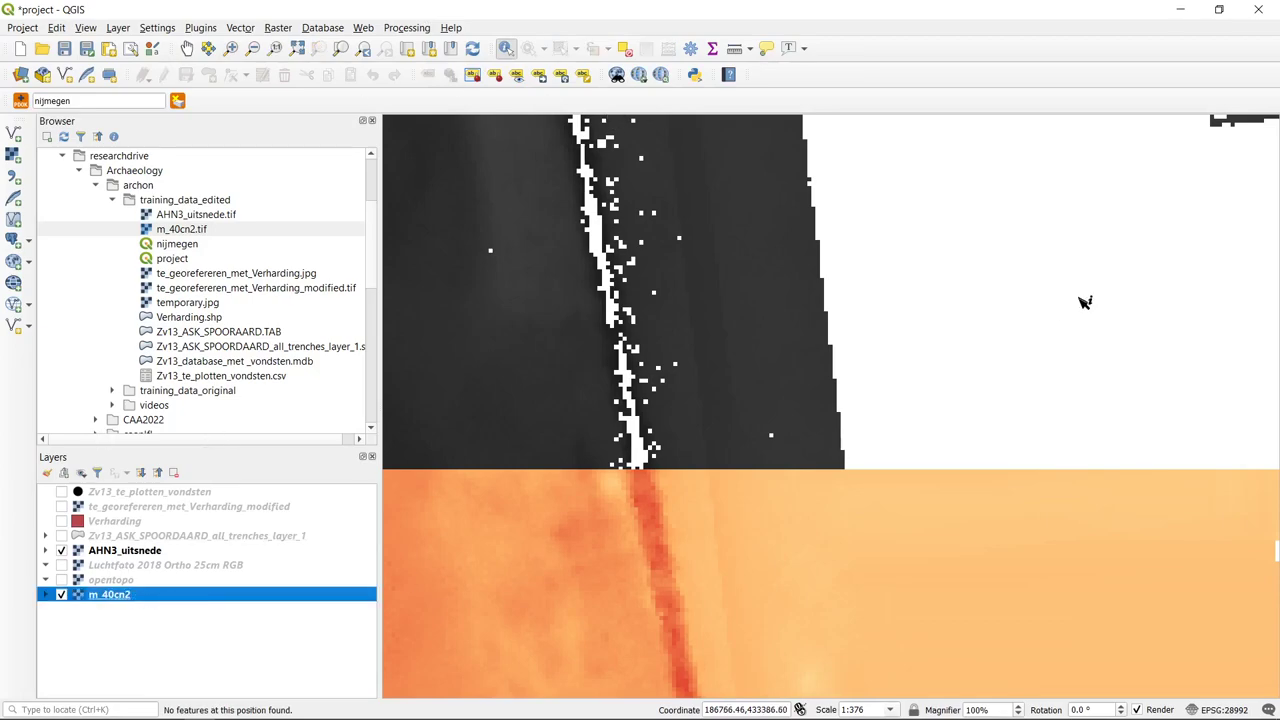
{"action": "left_click", "coordinate": [941, 282]}
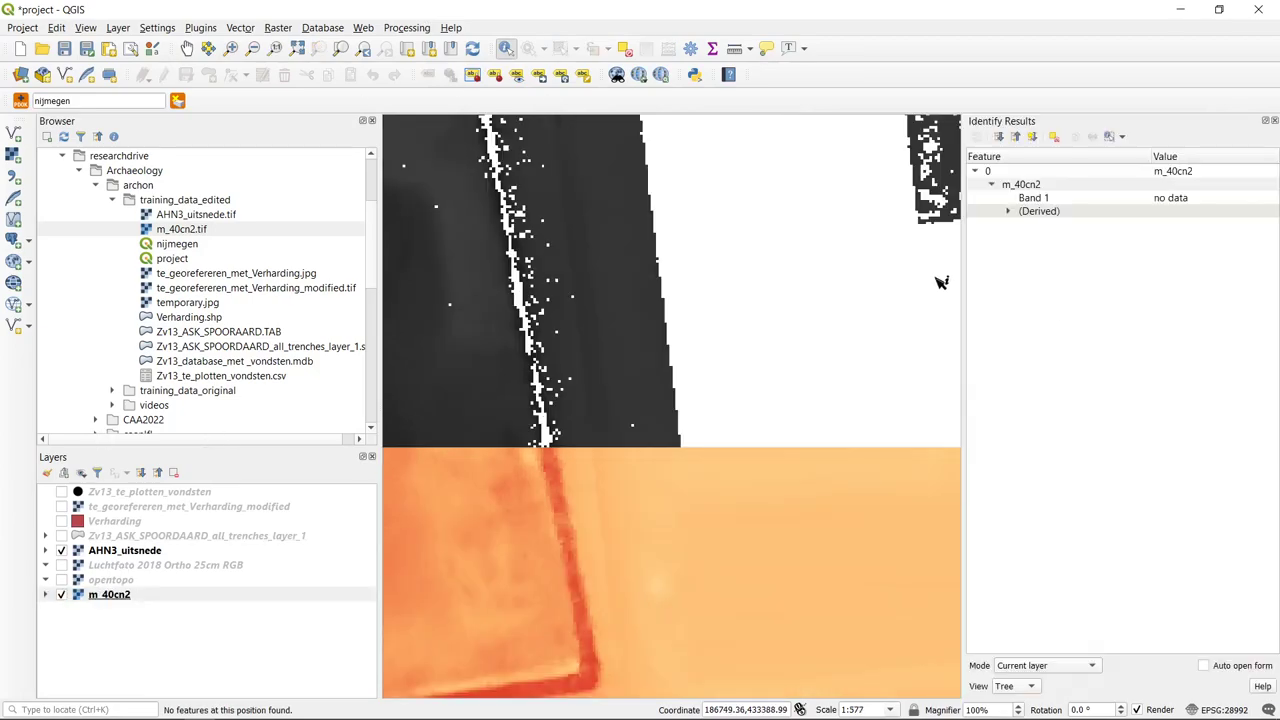
{"action": "left_click", "coordinate": [1061, 201]}
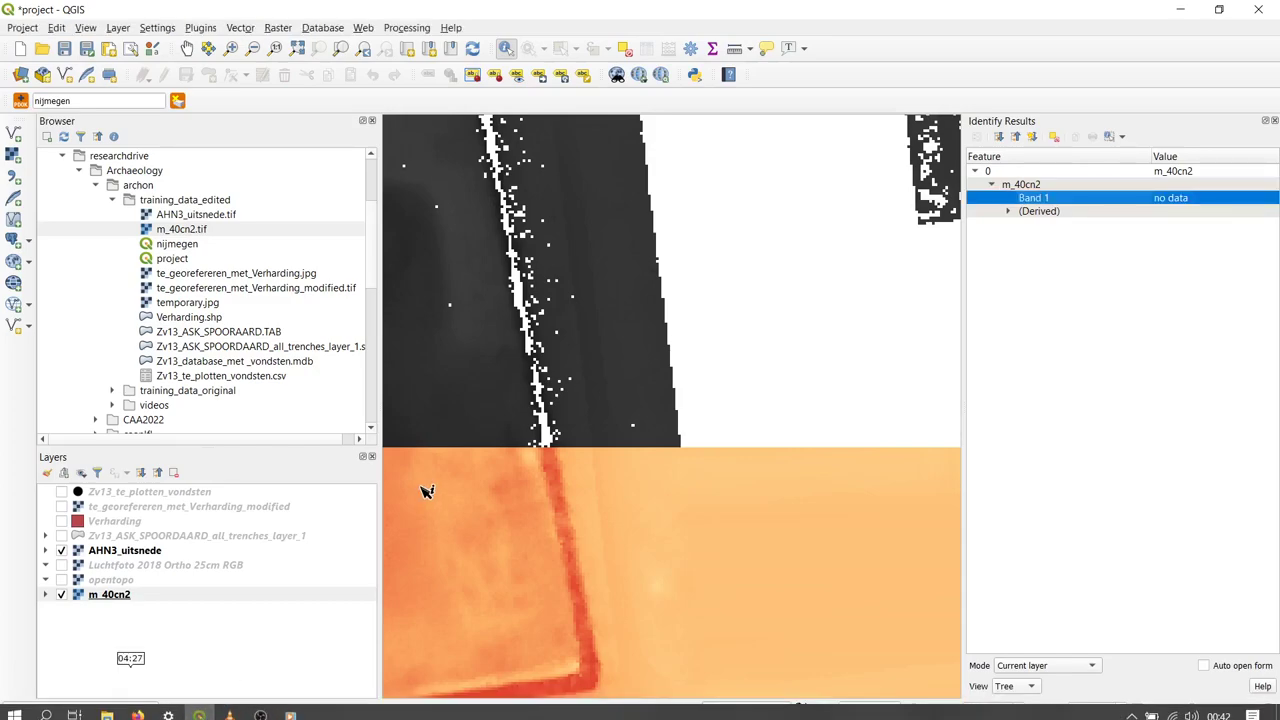
{"action": "left_click", "coordinate": [1273, 120]}
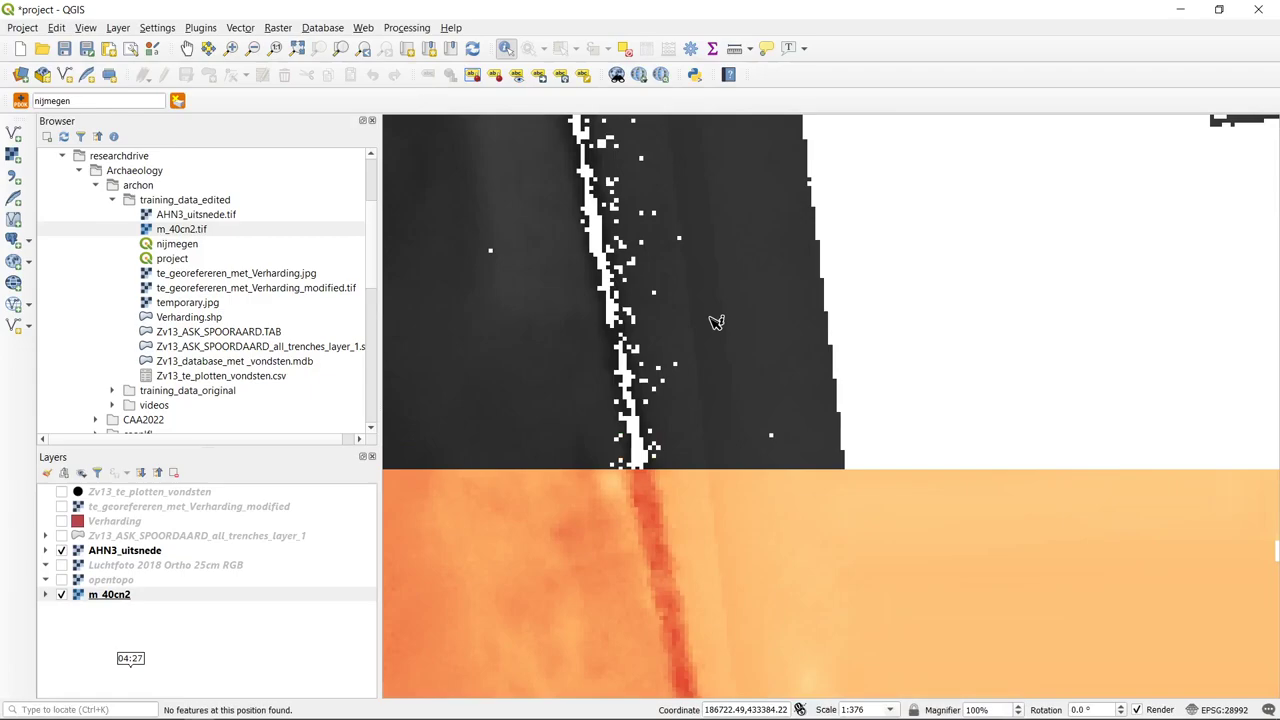
{"action": "scroll", "coordinate": [716, 322], "scroll_direction": "down", "scroll_amount": 4}
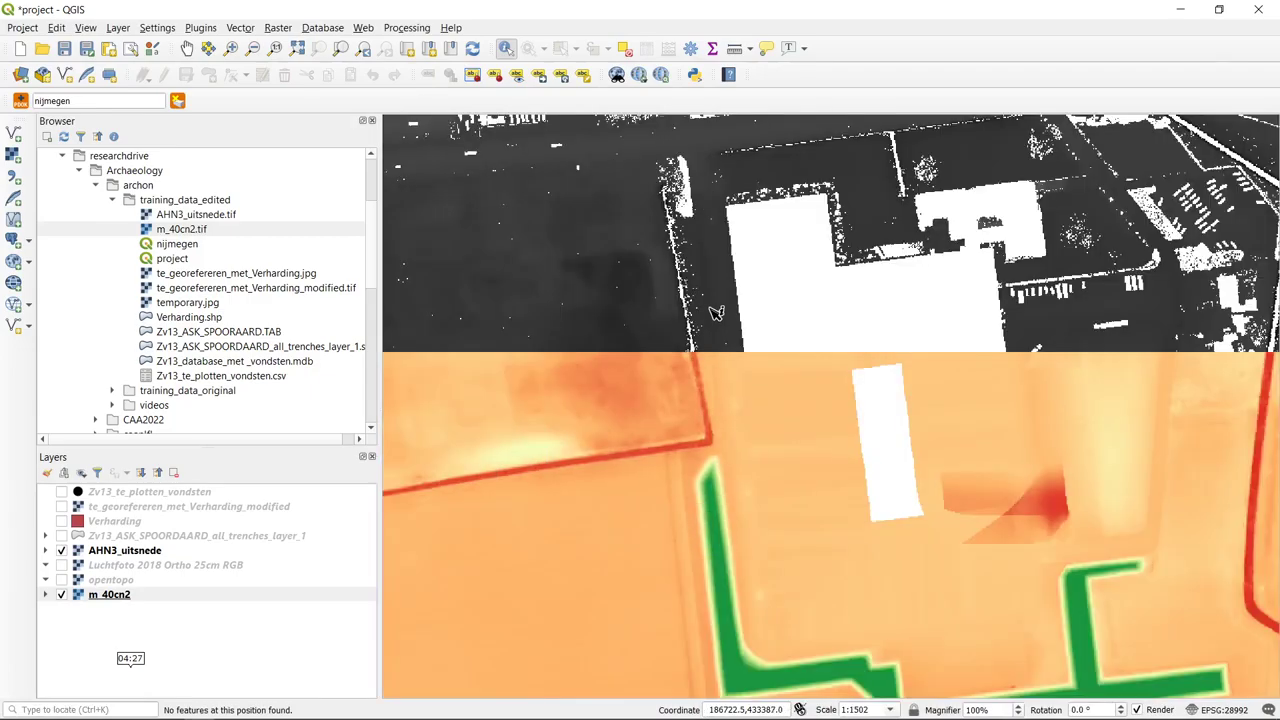
- Turn on the Verharding and Zv13_ASK_SPOORDAARD_all_trenches_layer_1 layers over the whole AHN3_uitsnede extent
{"action": "scroll", "coordinate": [712, 266], "scroll_direction": "down", "scroll_amount": 4}
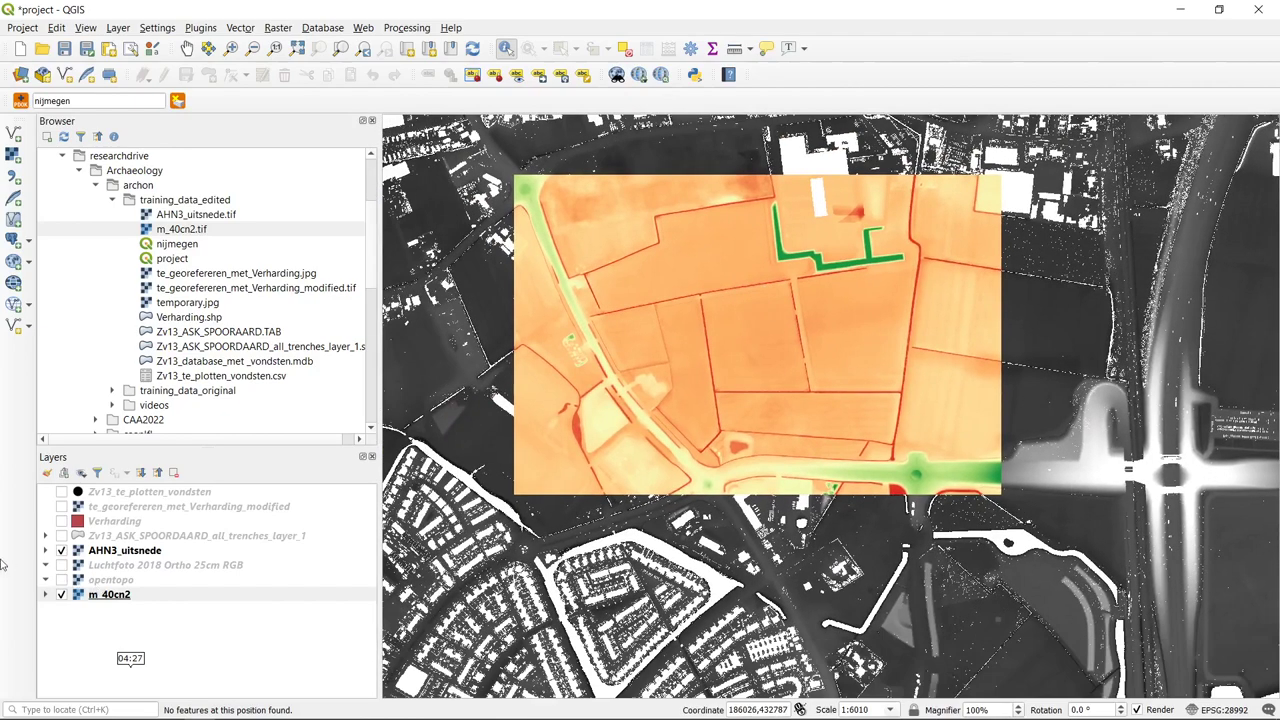
{"action": "left_click", "coordinate": [61, 521]}
{"action": "left_click", "coordinate": [61, 536]}
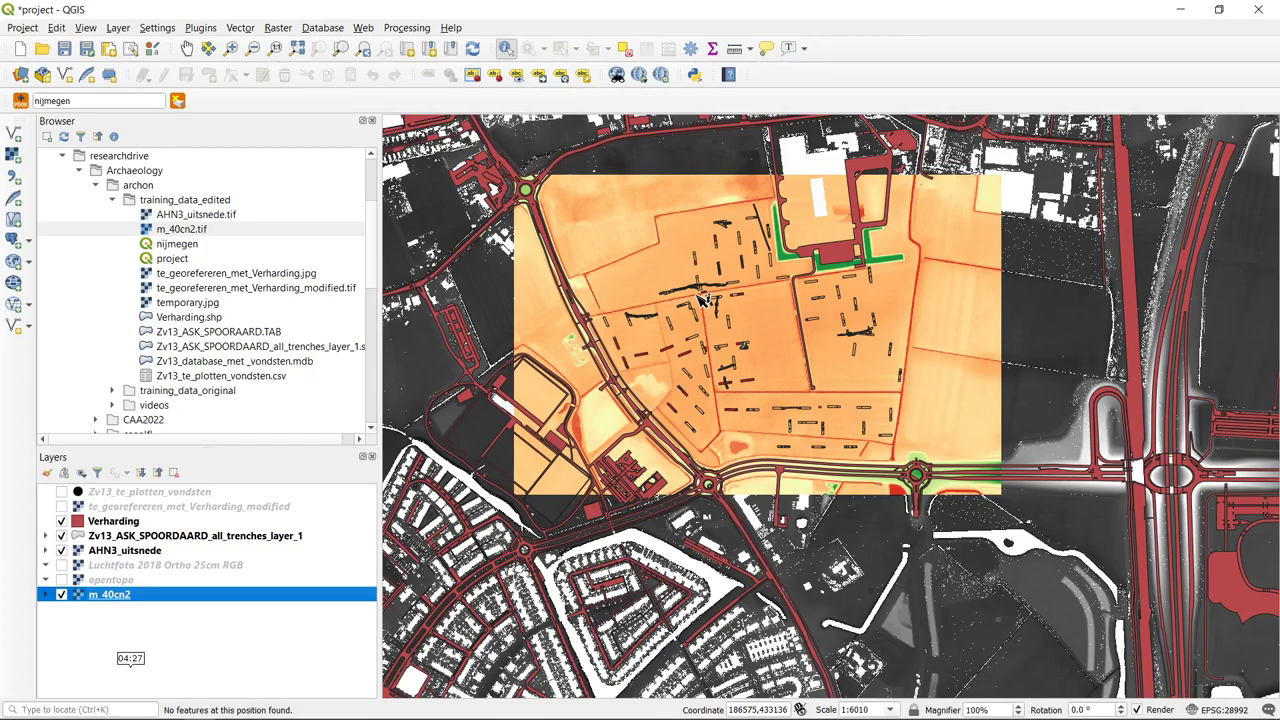
{"action": "left_click", "coordinate": [654, 304]}
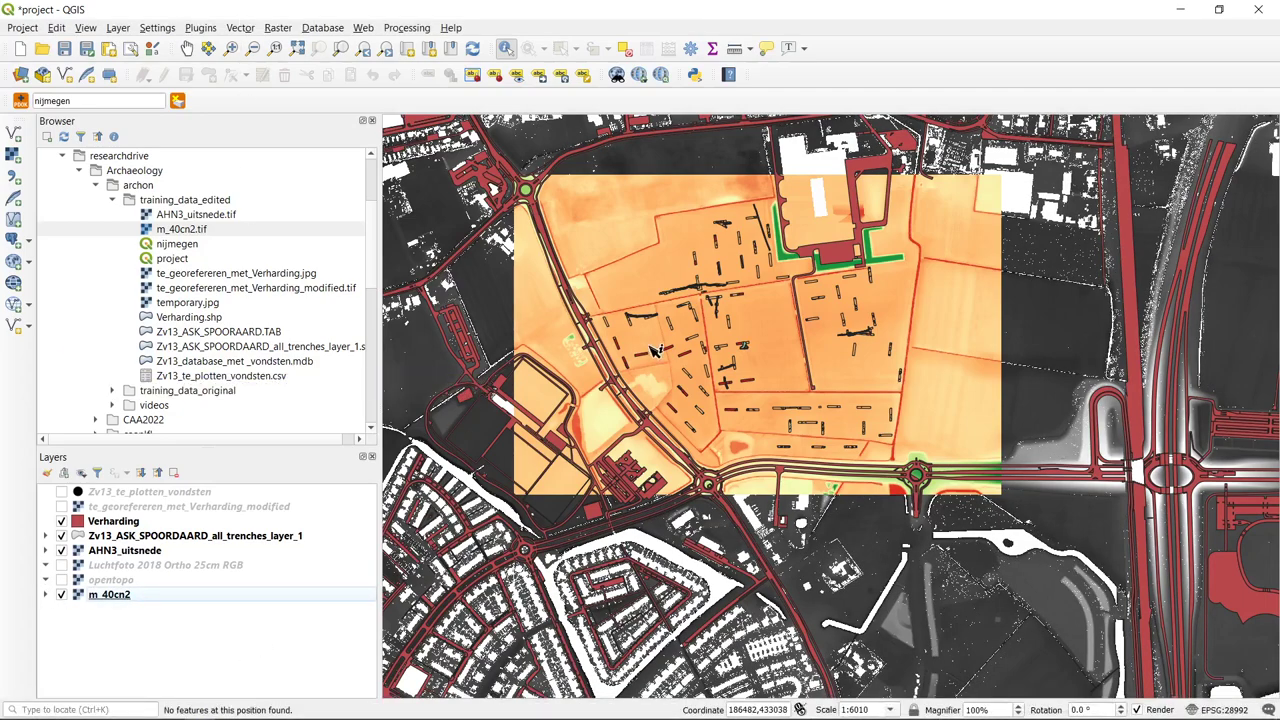
- Turn on the te_georefereren_met_Verharding_modified layer and zoom in on the streets around Ingmar Bergmanpark
{"action": "left_click", "coordinate": [64, 510]}
{"action": "left_click", "coordinate": [61, 507]}
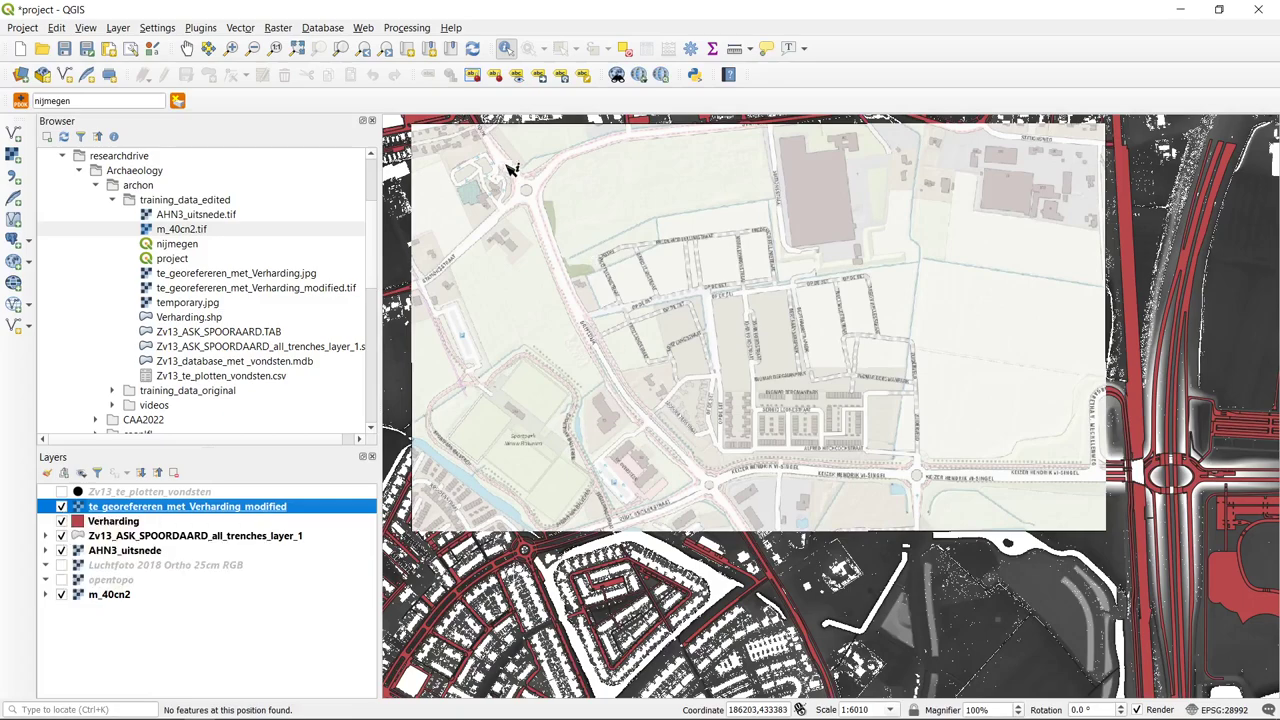
{"action": "left_click", "coordinate": [231, 48]}
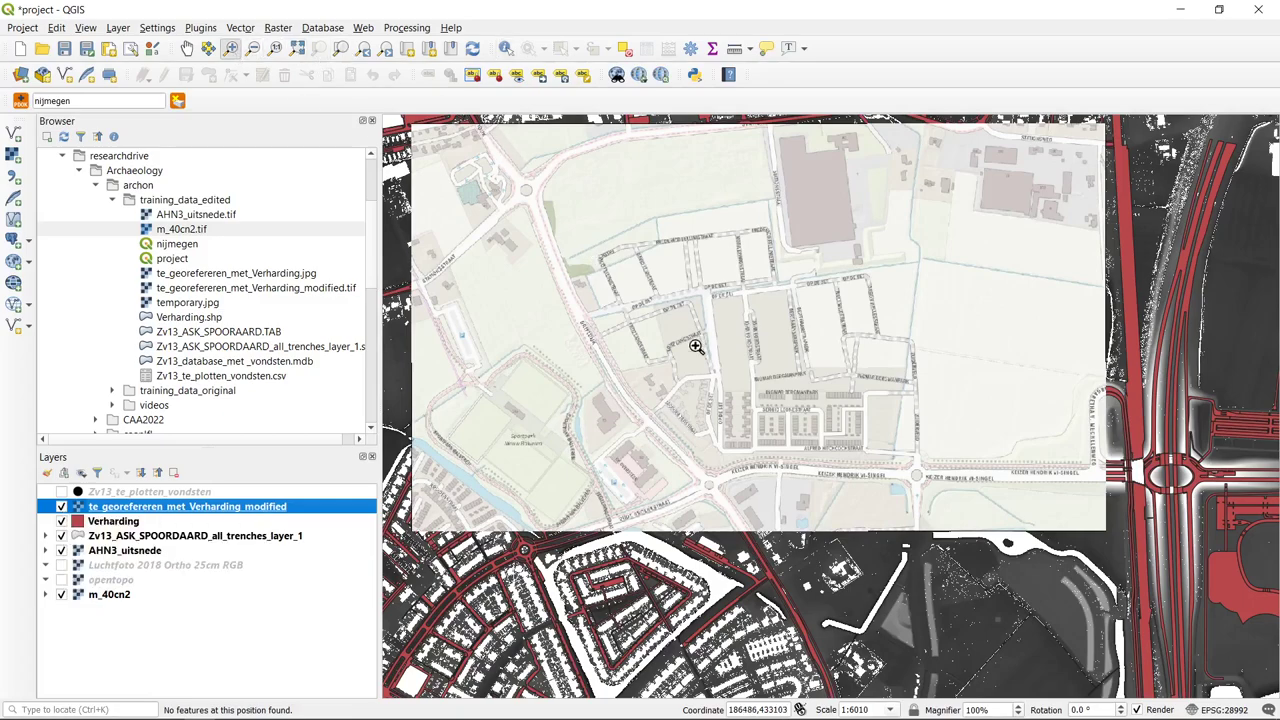
{"action": "left_click_drag", "start_coordinate": [701, 328], "coordinate": [817, 424]}
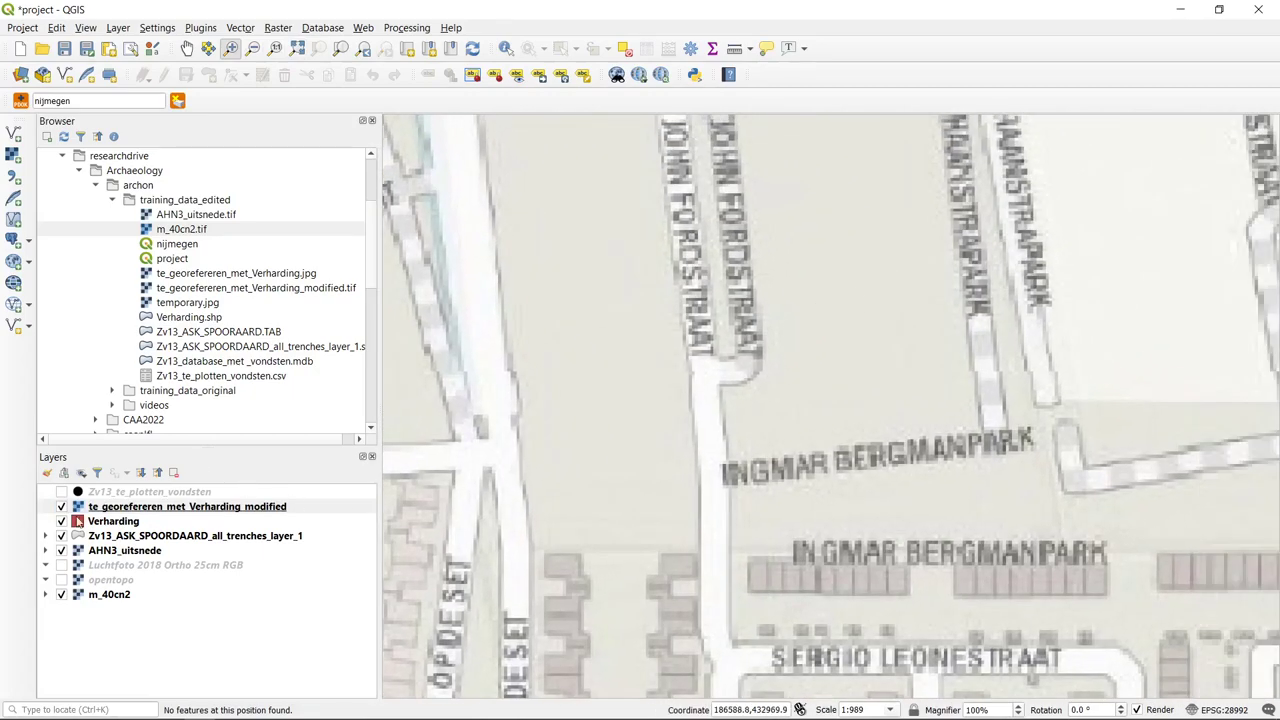
- Temporarily hide te_georefereren_met_Verharding_modified to compare the excavation trenches with the street map, and show it again
{"action": "left_click", "coordinate": [62, 507]}
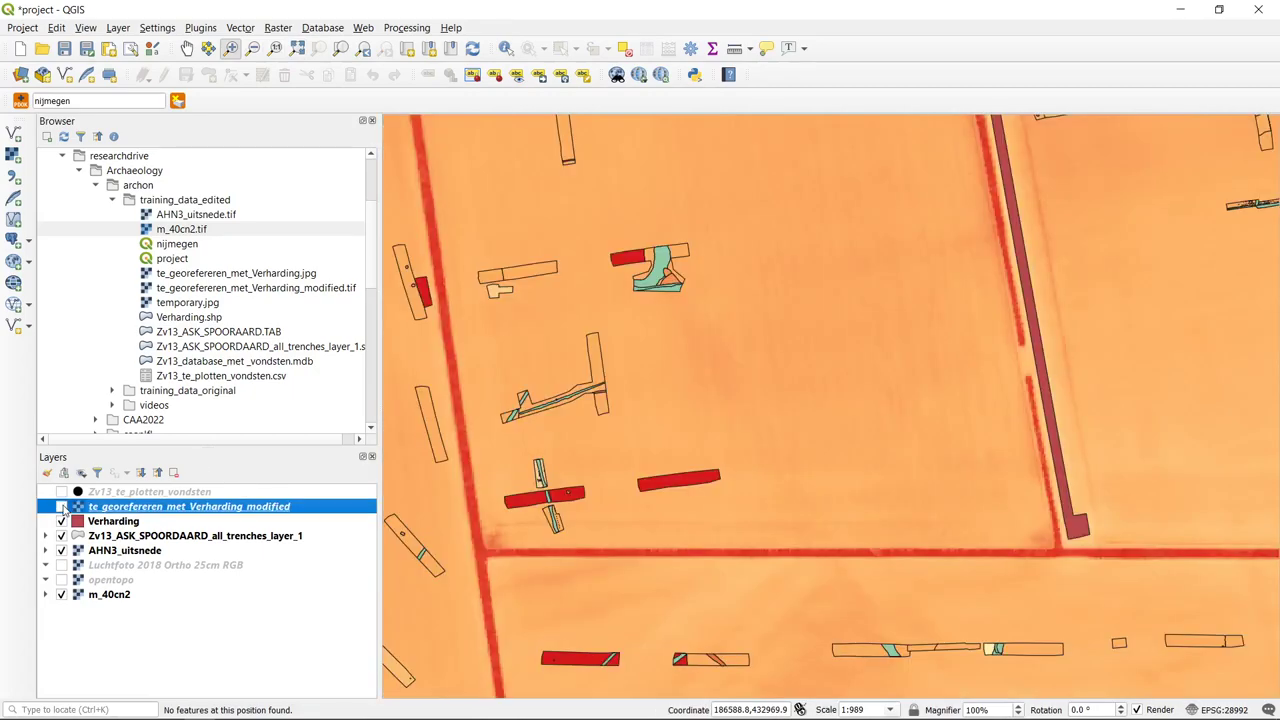
{"action": "scroll", "coordinate": [748, 375], "scroll_direction": "down", "scroll_amount": 1}
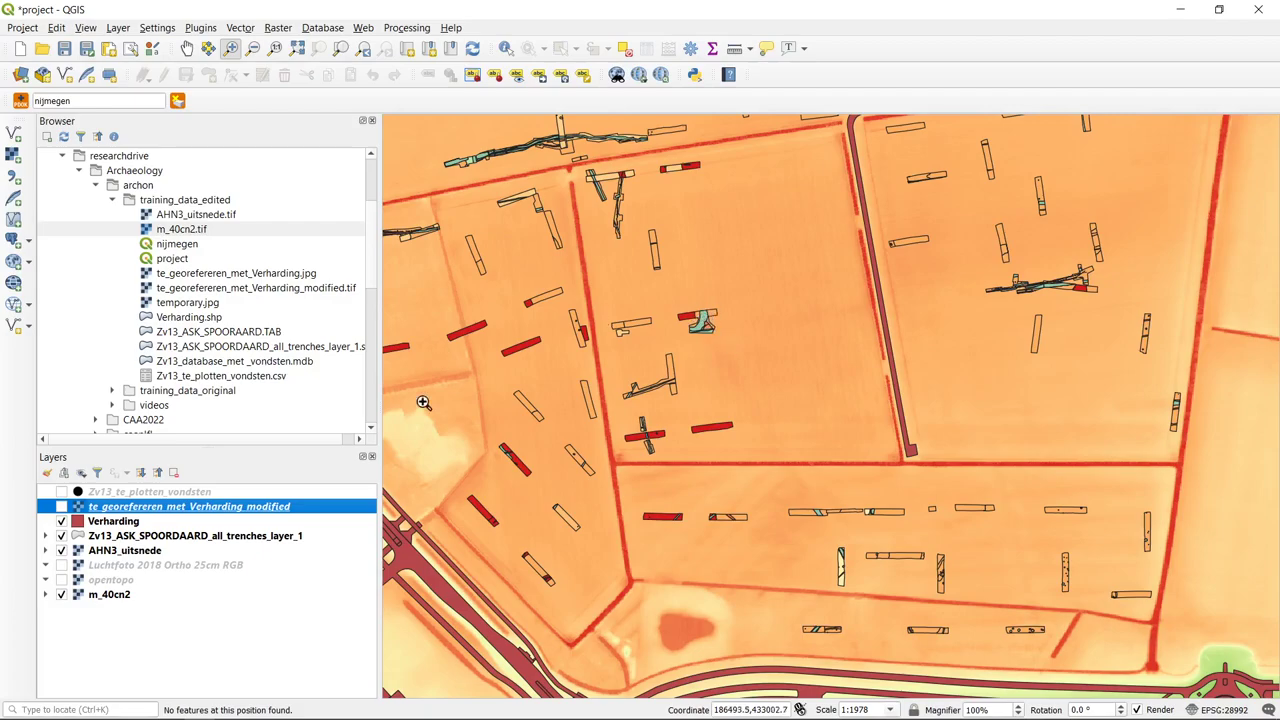
{"action": "left_click", "coordinate": [61, 506]}
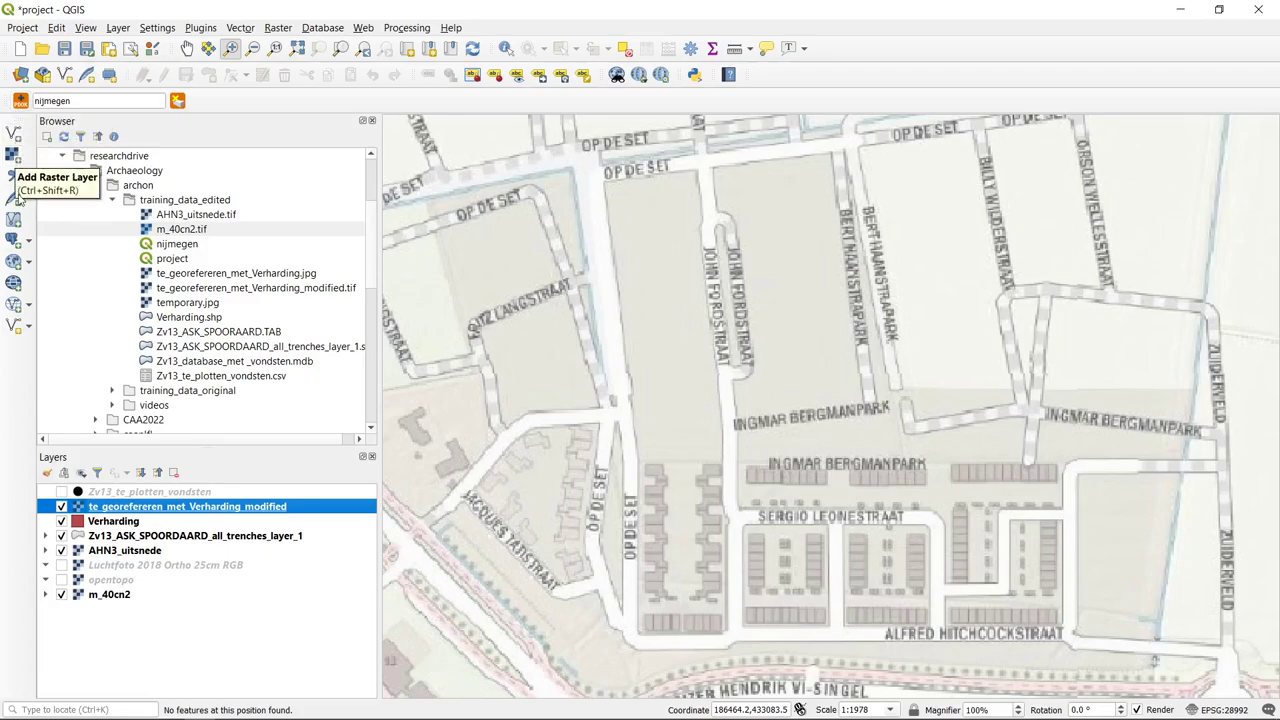
- Start a new shapefile layer saved as topography.shp in training_data_edited, with Polygon as its geometry type
{"action": "left_click", "coordinate": [28, 327]}
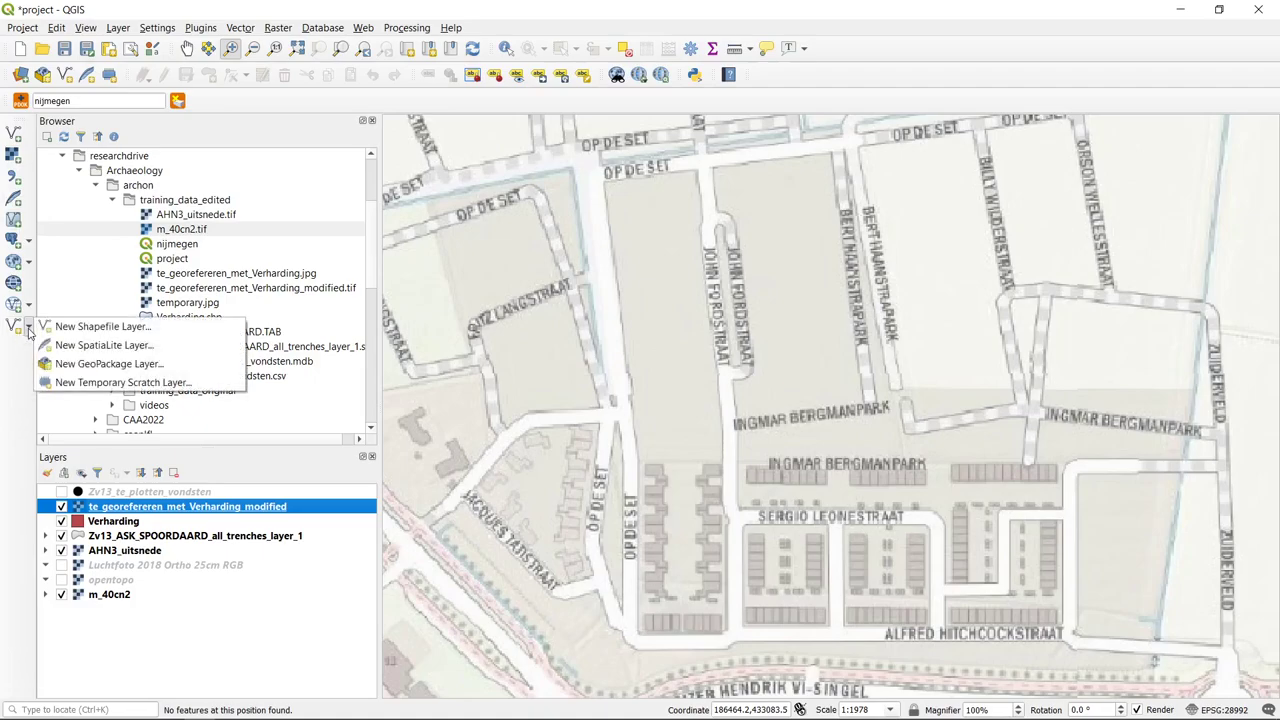
{"action": "left_click", "coordinate": [133, 329]}
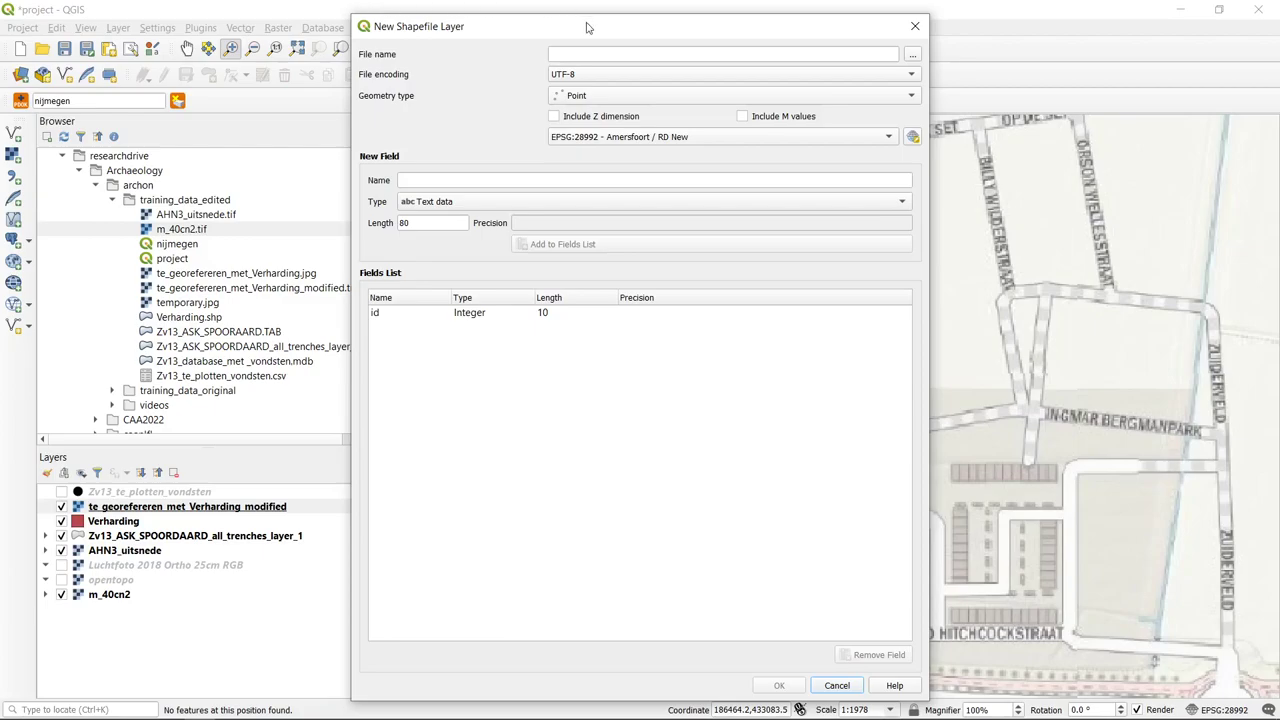
{"action": "left_click_drag", "start_coordinate": [588, 26], "coordinate": [580, 28]}
{"action": "left_click", "coordinate": [904, 55]}
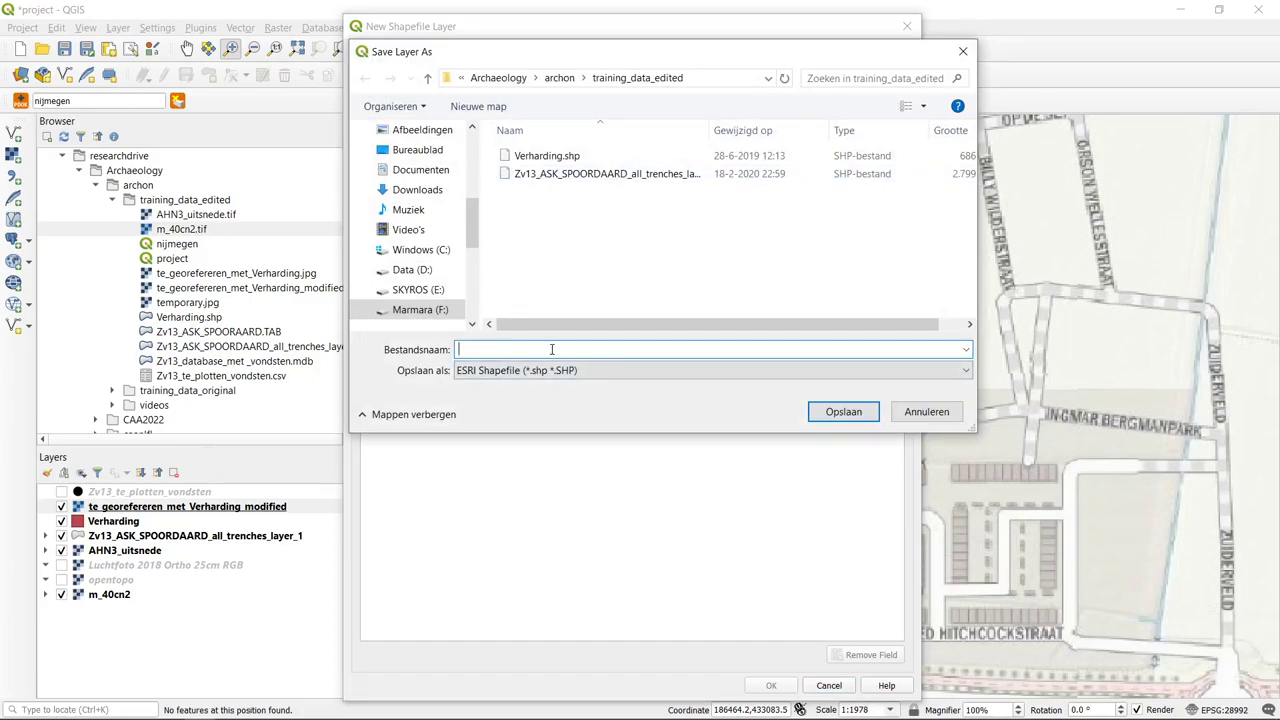
{"action": "type", "text": "topography"}
{"action": "left_click", "coordinate": [872, 421]}
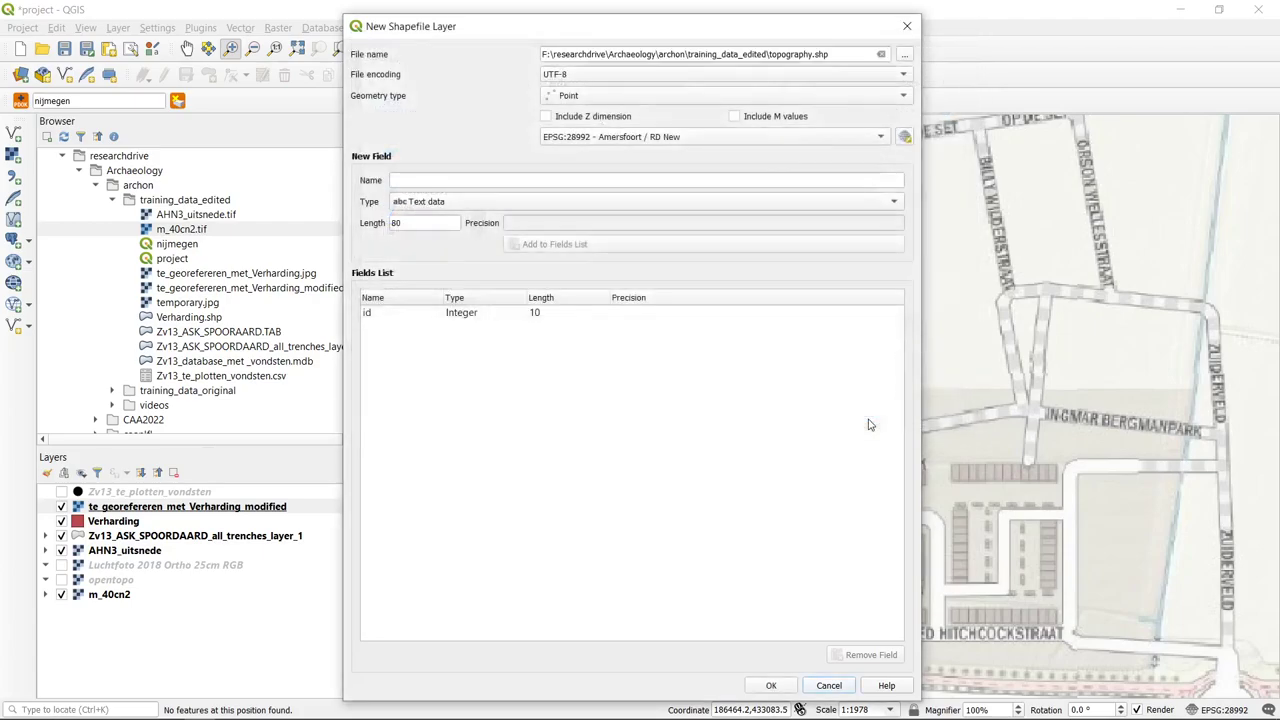
{"action": "left_click", "coordinate": [652, 97]}
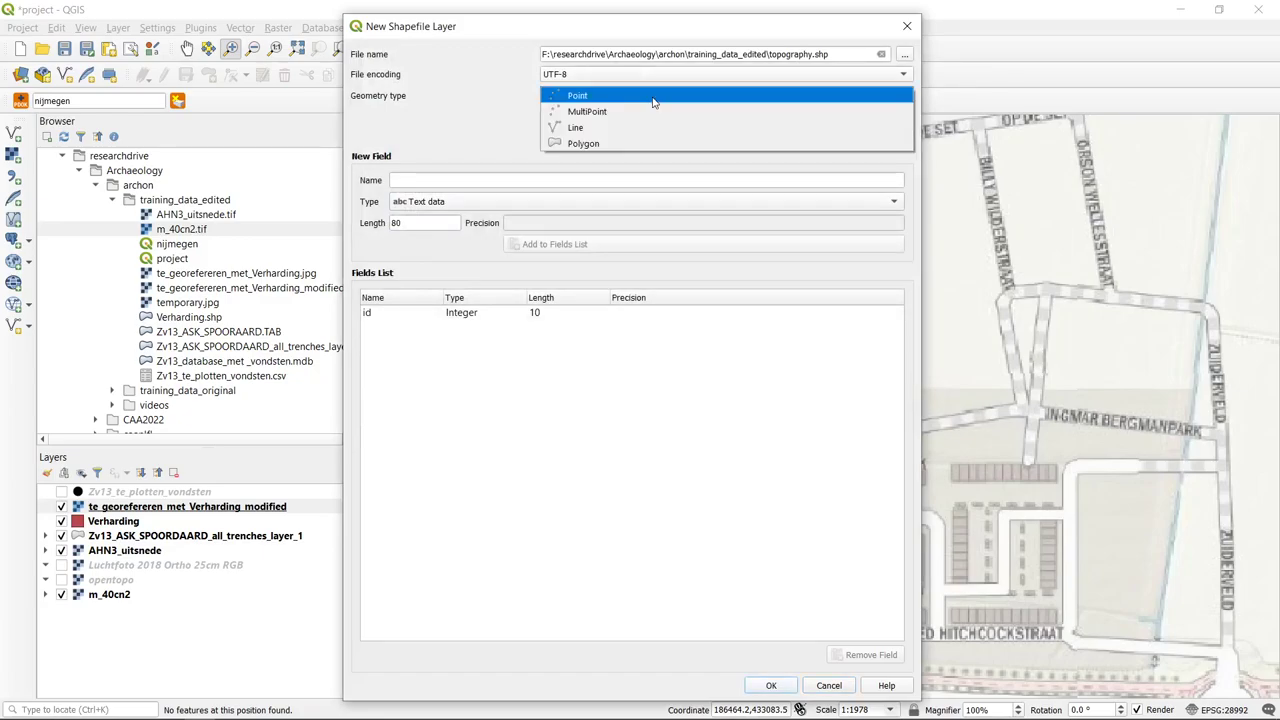
{"action": "left_click", "coordinate": [597, 145]}
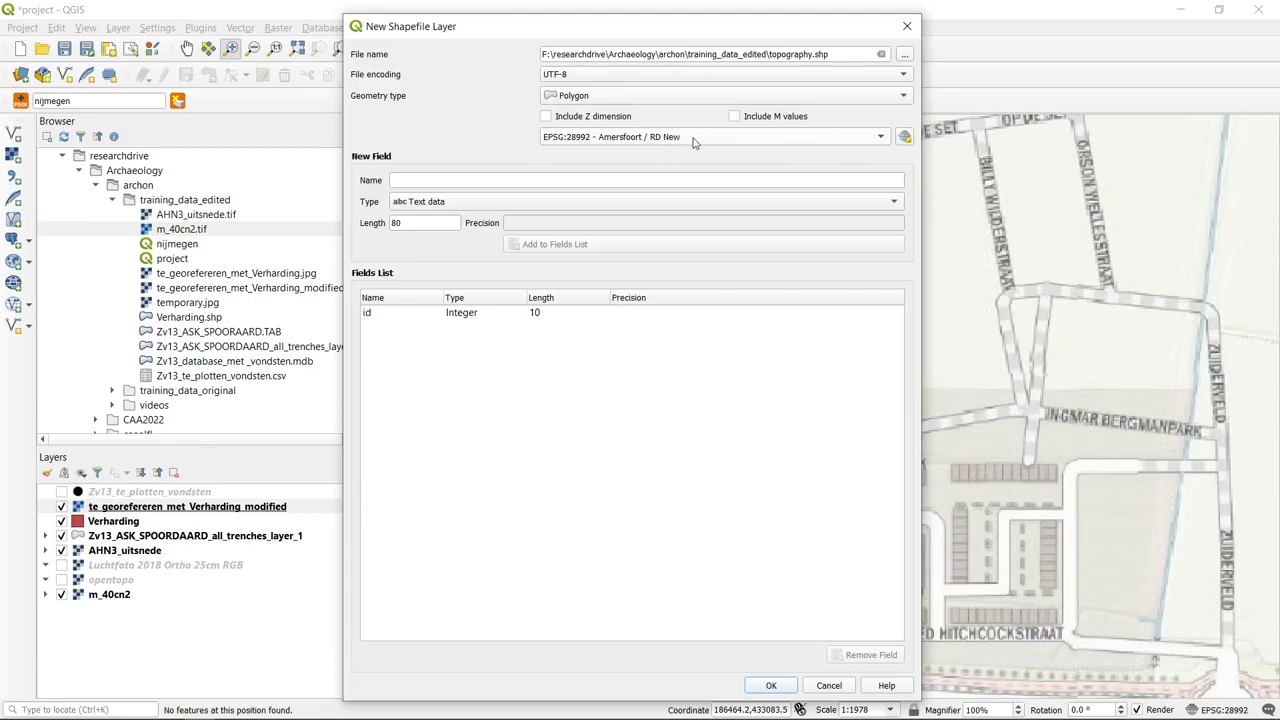
- Add a text field named type with length 80 to the new shapefile's fields list
{"action": "left_click", "coordinate": [424, 182]}
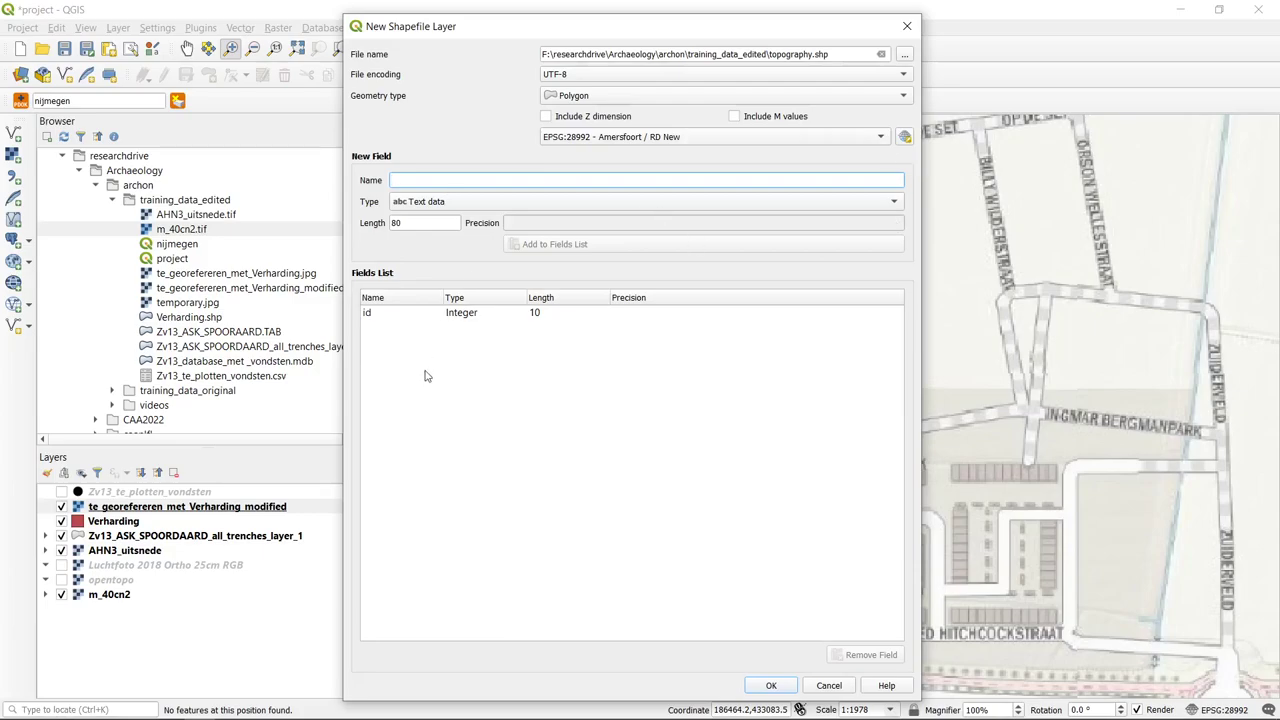
{"action": "left_click", "coordinate": [392, 314]}
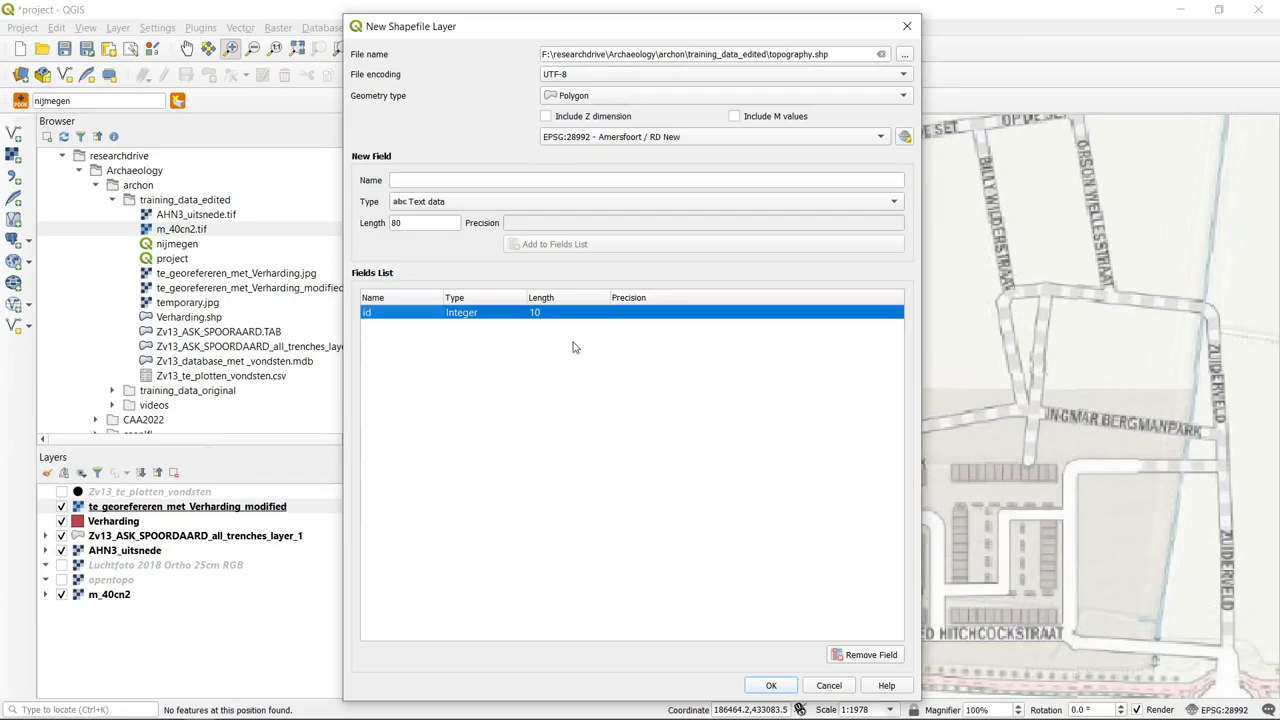
{"action": "left_click", "coordinate": [430, 179]}
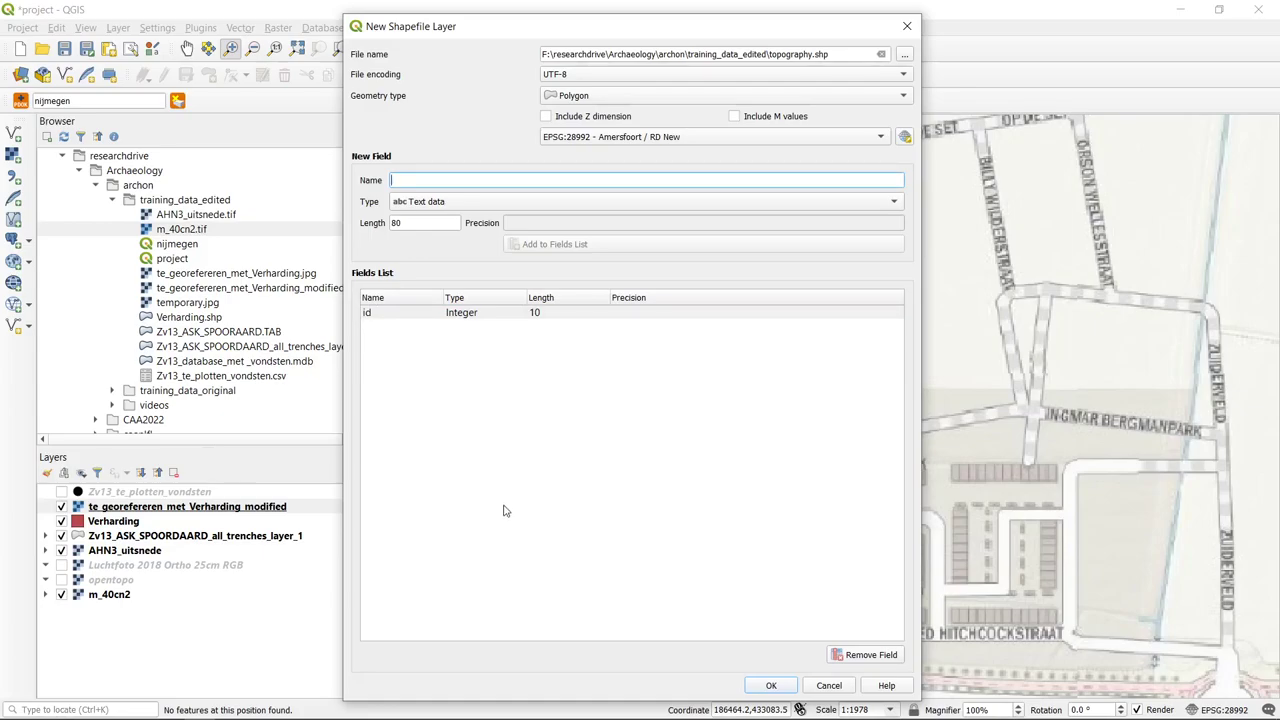
{"action": "type", "text": "type"}
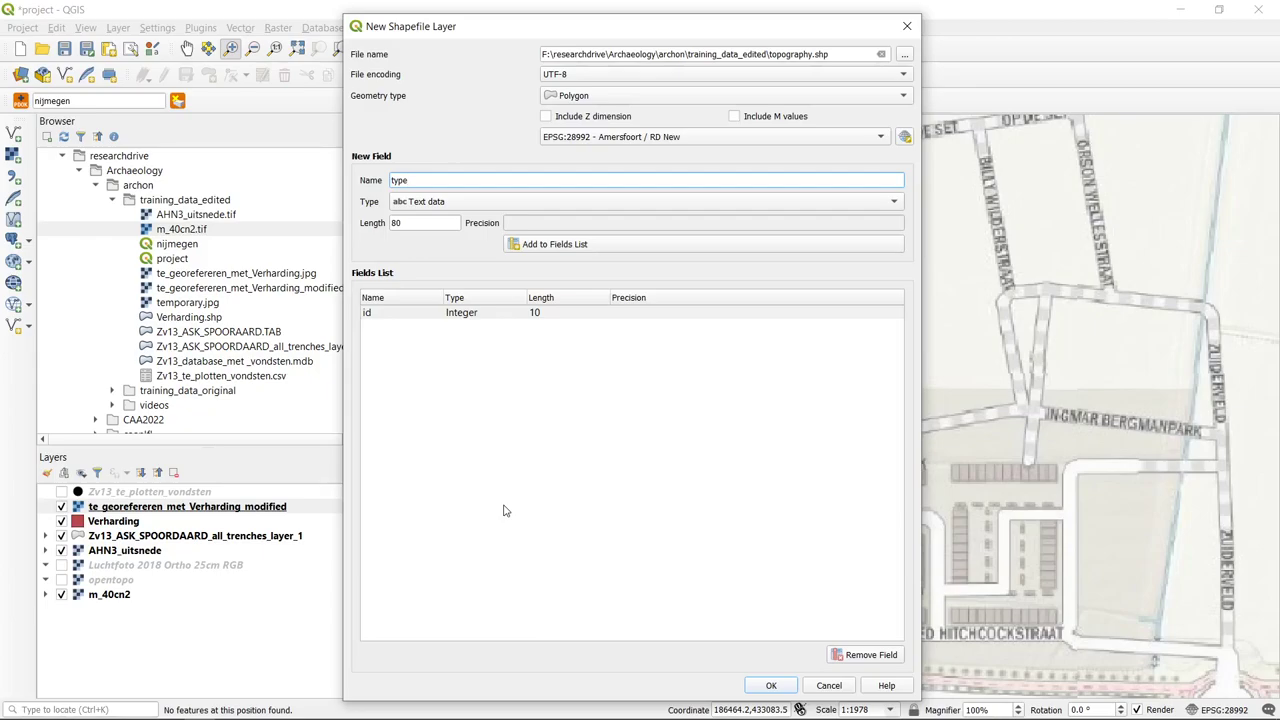
{"action": "left_click", "coordinate": [465, 202]}
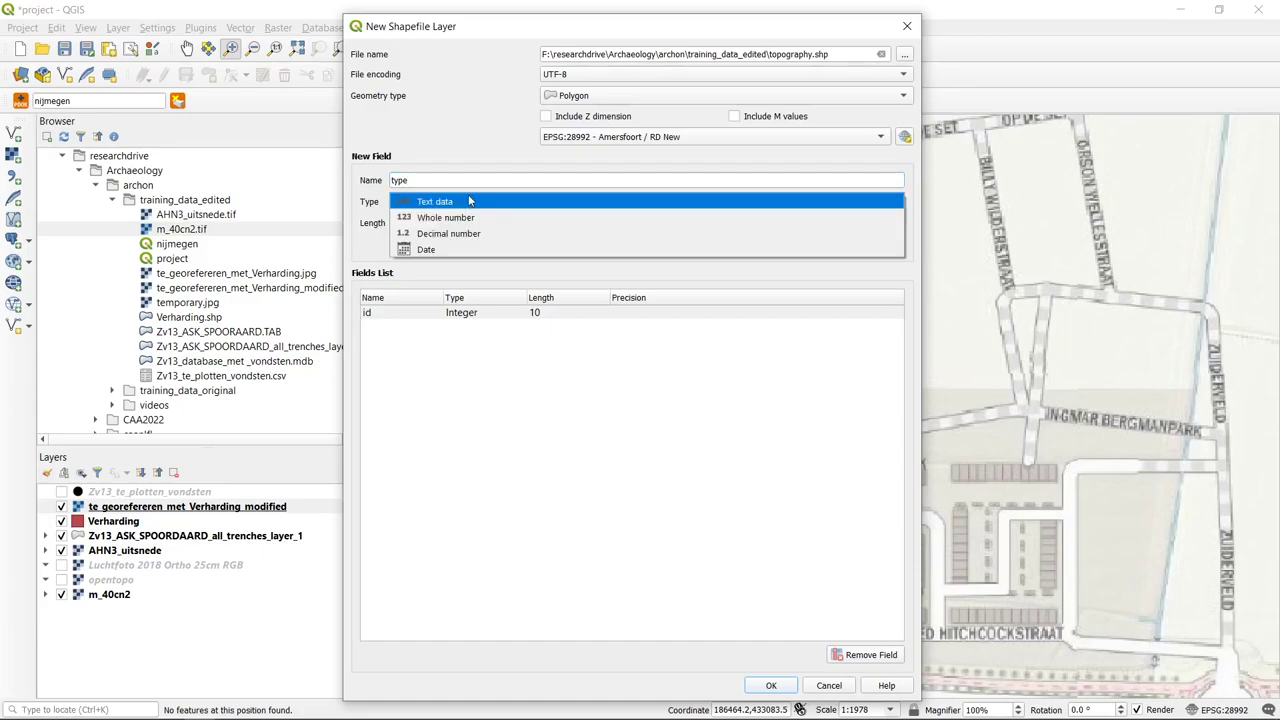
{"action": "left_click", "coordinate": [520, 202]}
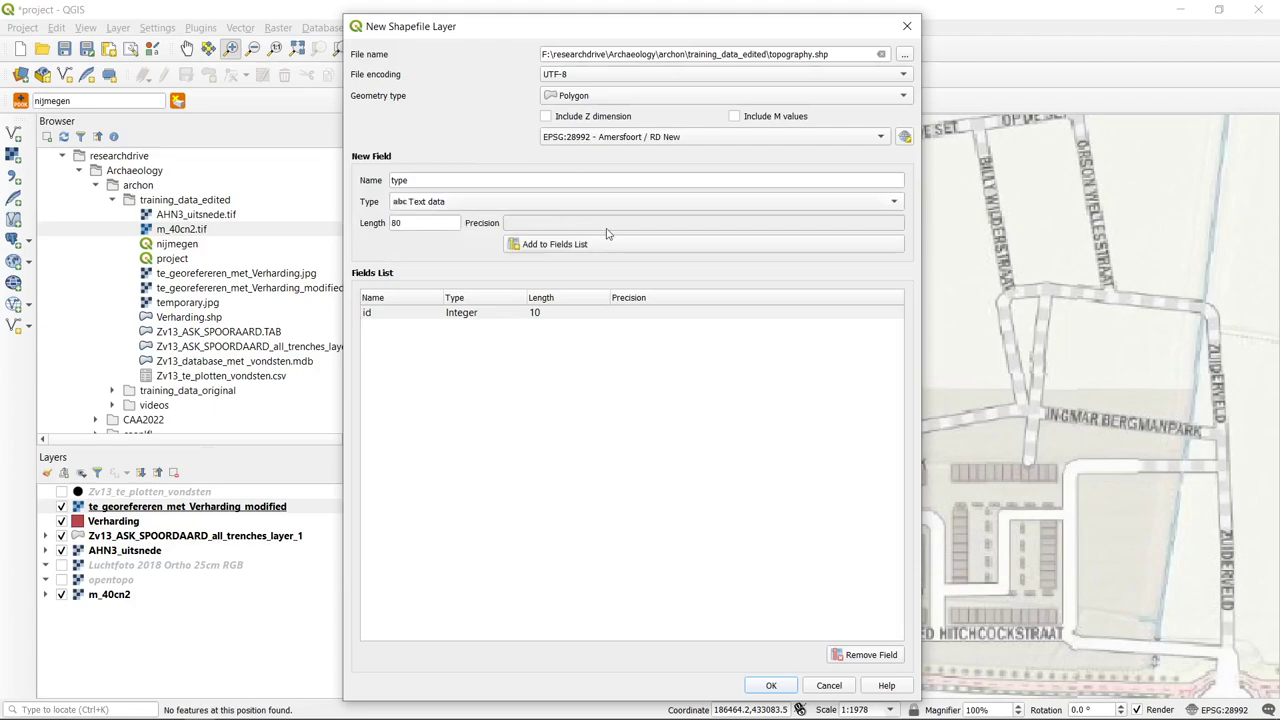
{"action": "left_click", "coordinate": [450, 204]}
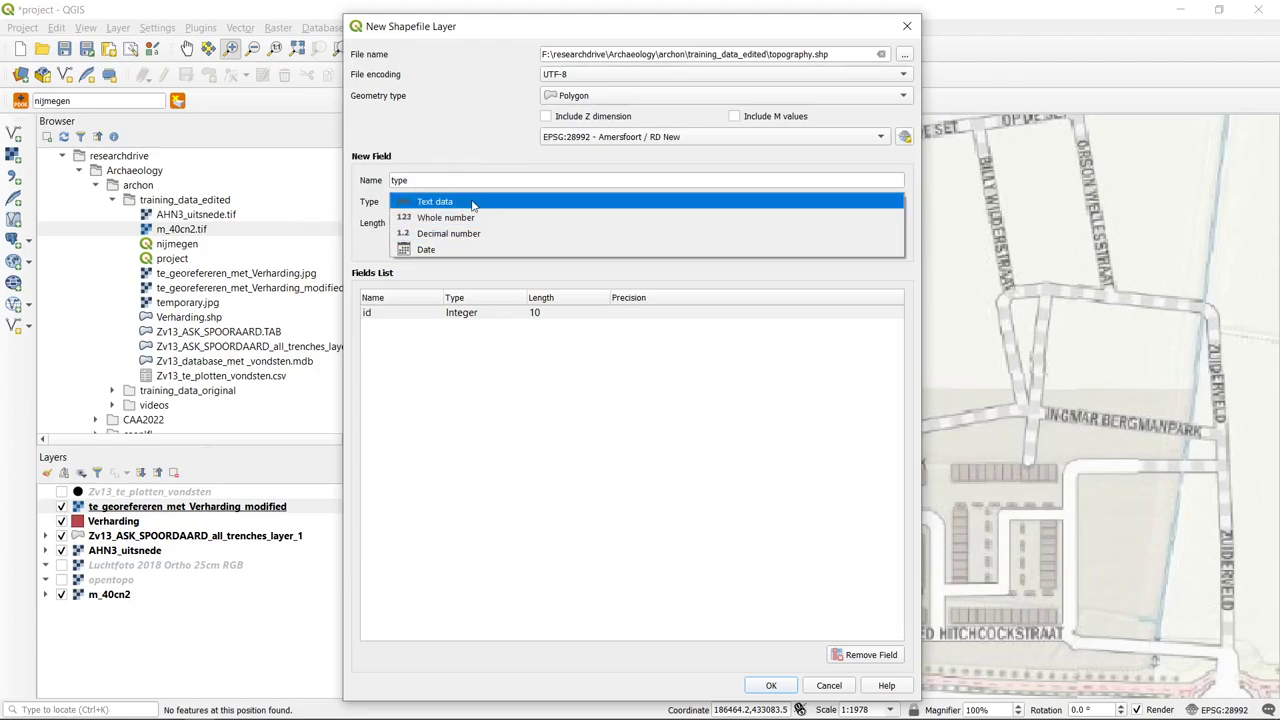
{"action": "left_click", "coordinate": [452, 202]}
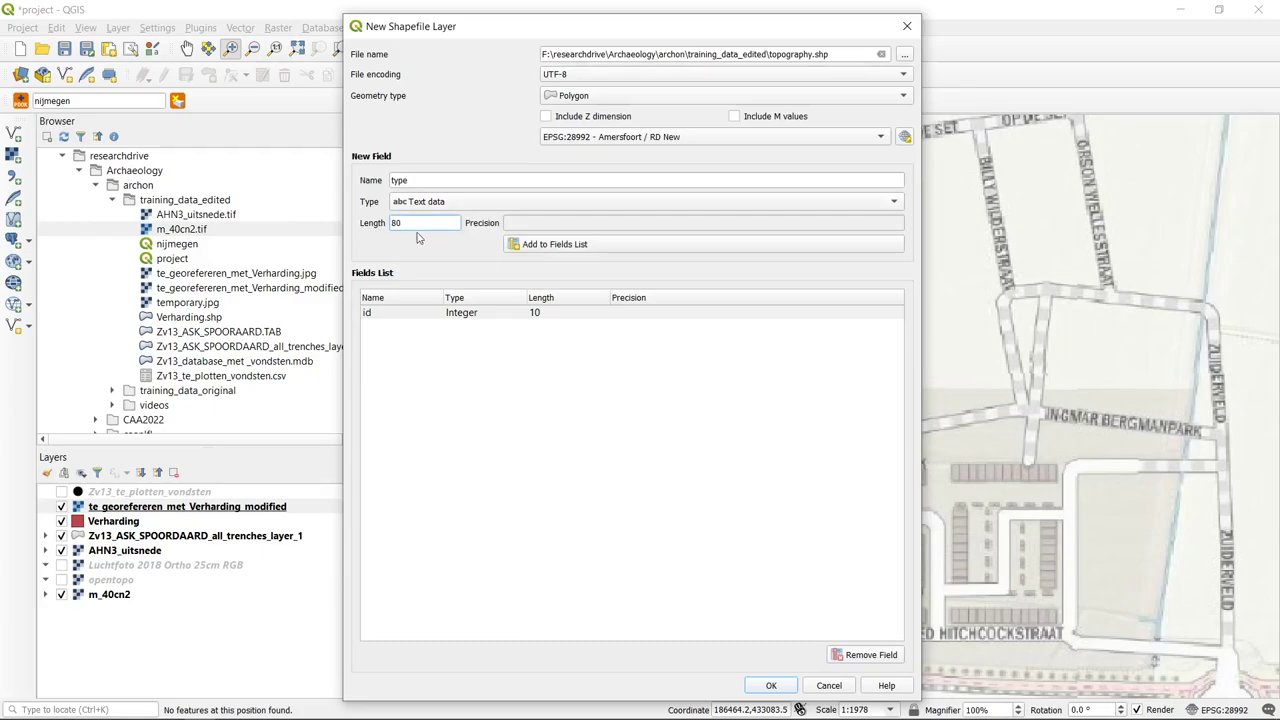
{"action": "left_click", "coordinate": [429, 224]}
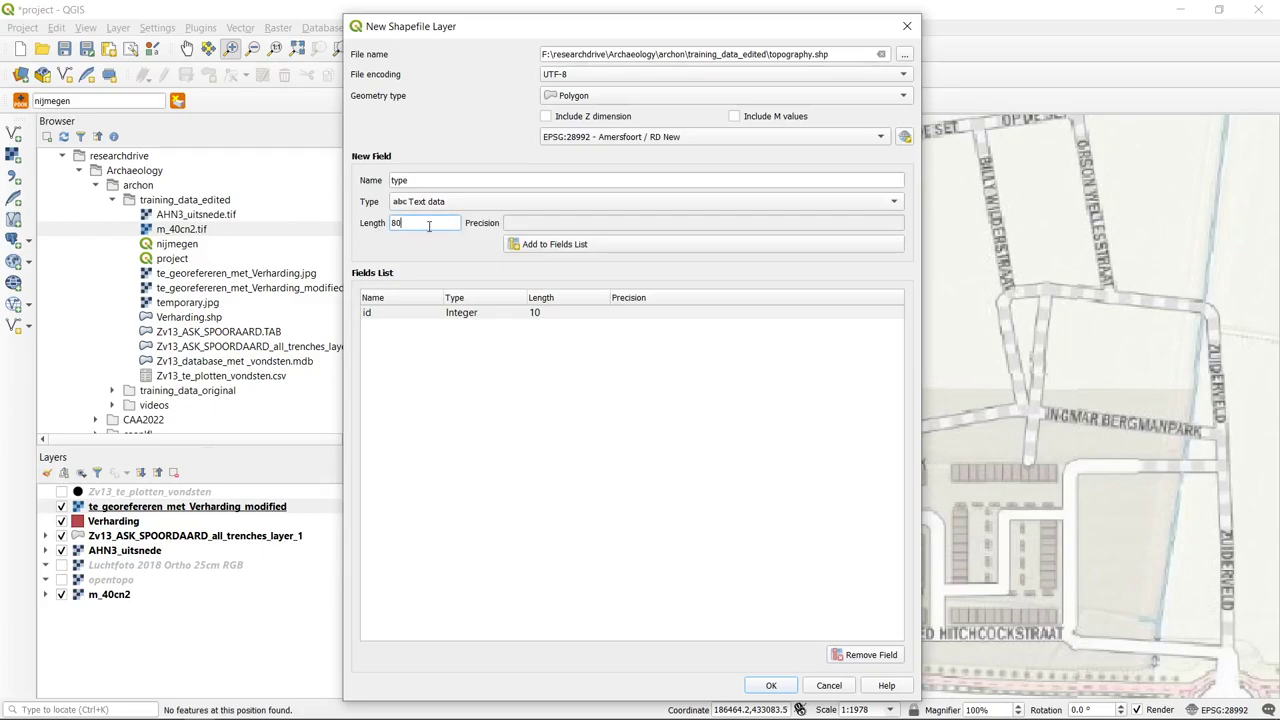
{"action": "left_click", "coordinate": [631, 246]}
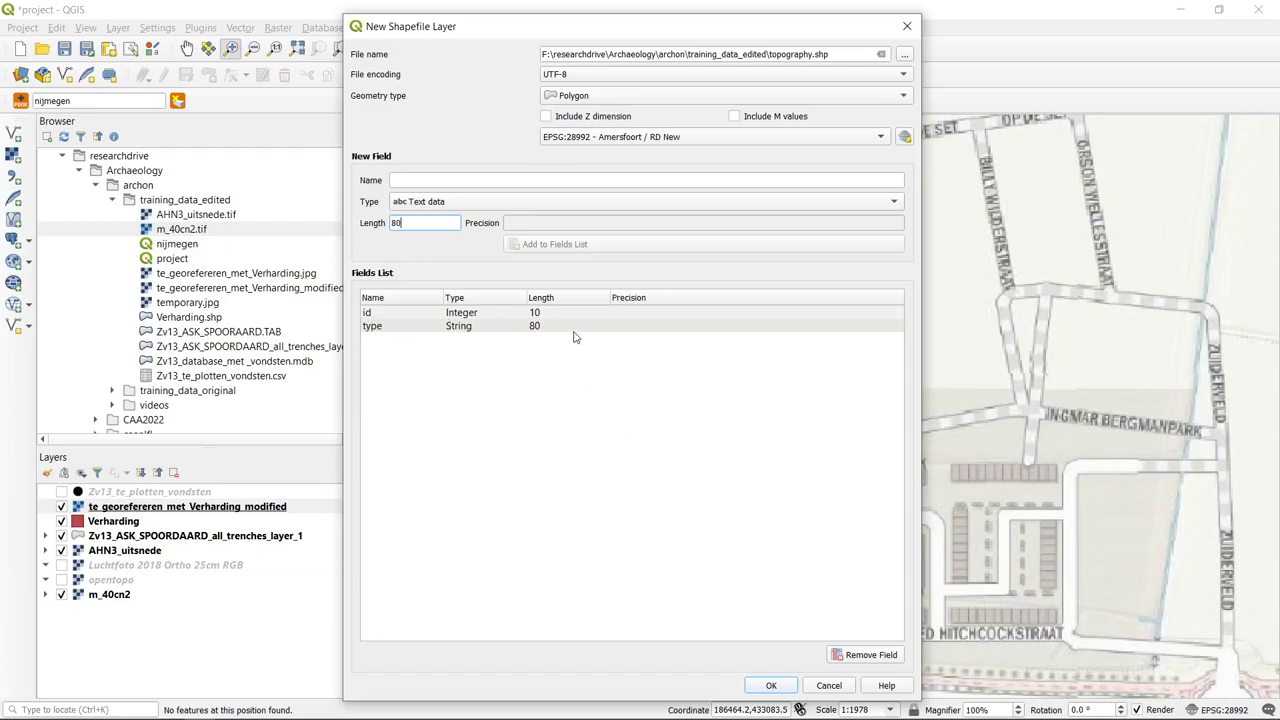
- Create the topography layer, examine the columns in its attribute table and close the table
{"action": "left_click", "coordinate": [773, 686]}
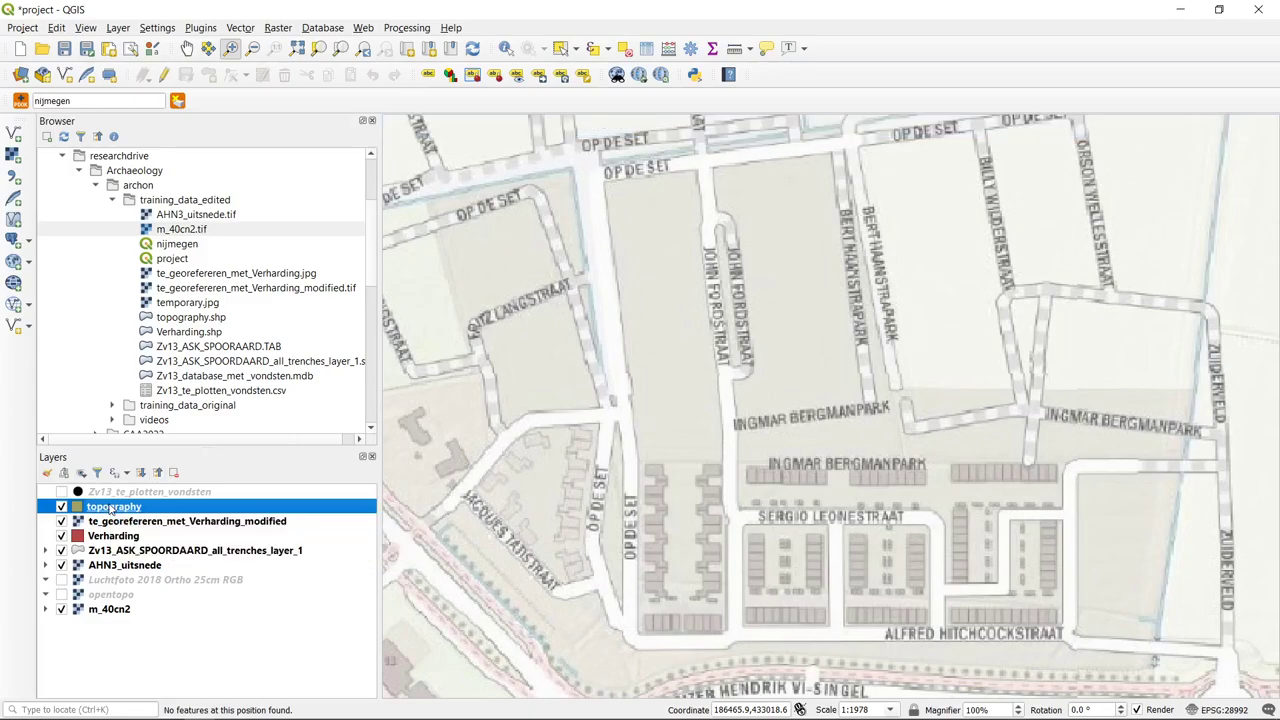
{"action": "right_click", "coordinate": [111, 508]}
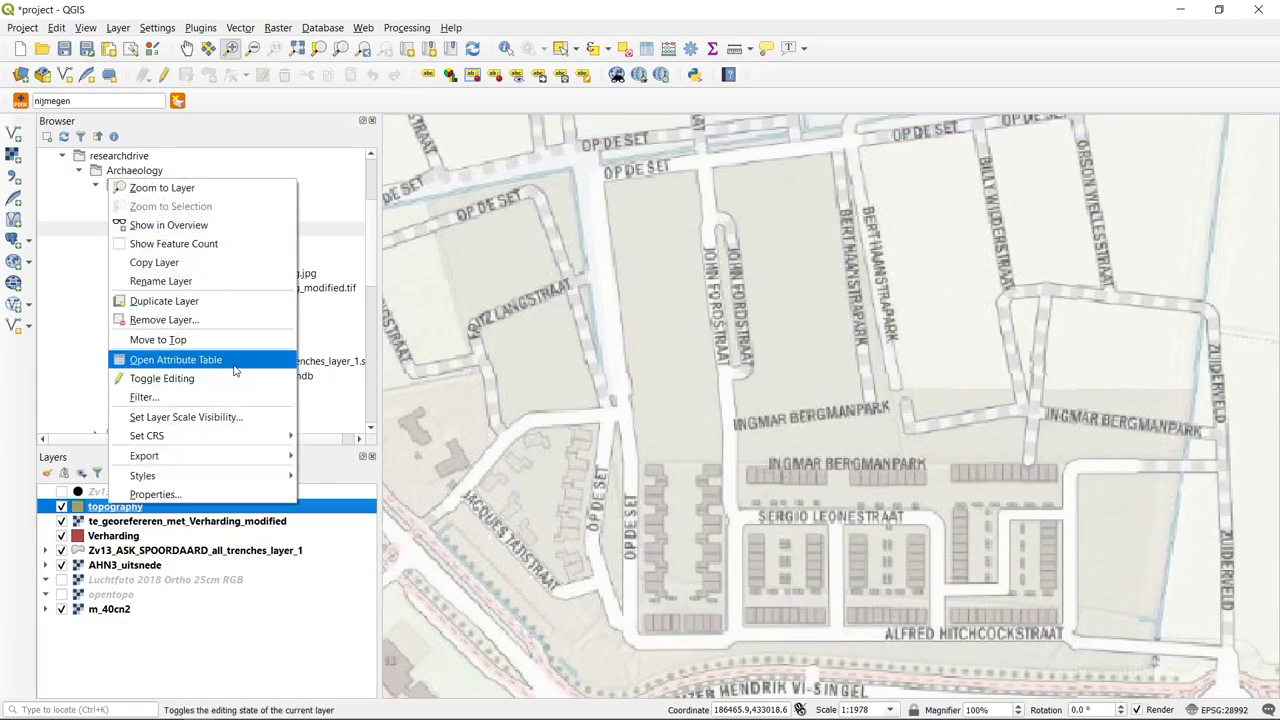
{"action": "left_click", "coordinate": [200, 359]}
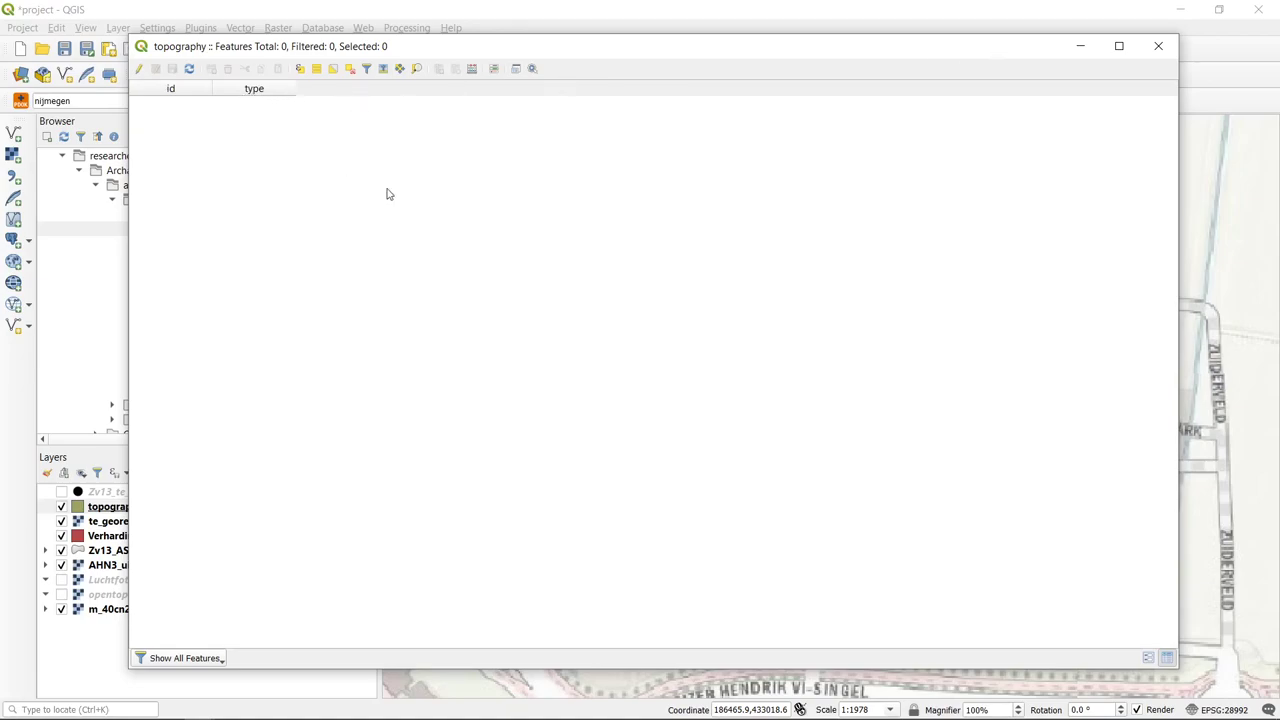
{"action": "left_click", "coordinate": [1157, 47]}
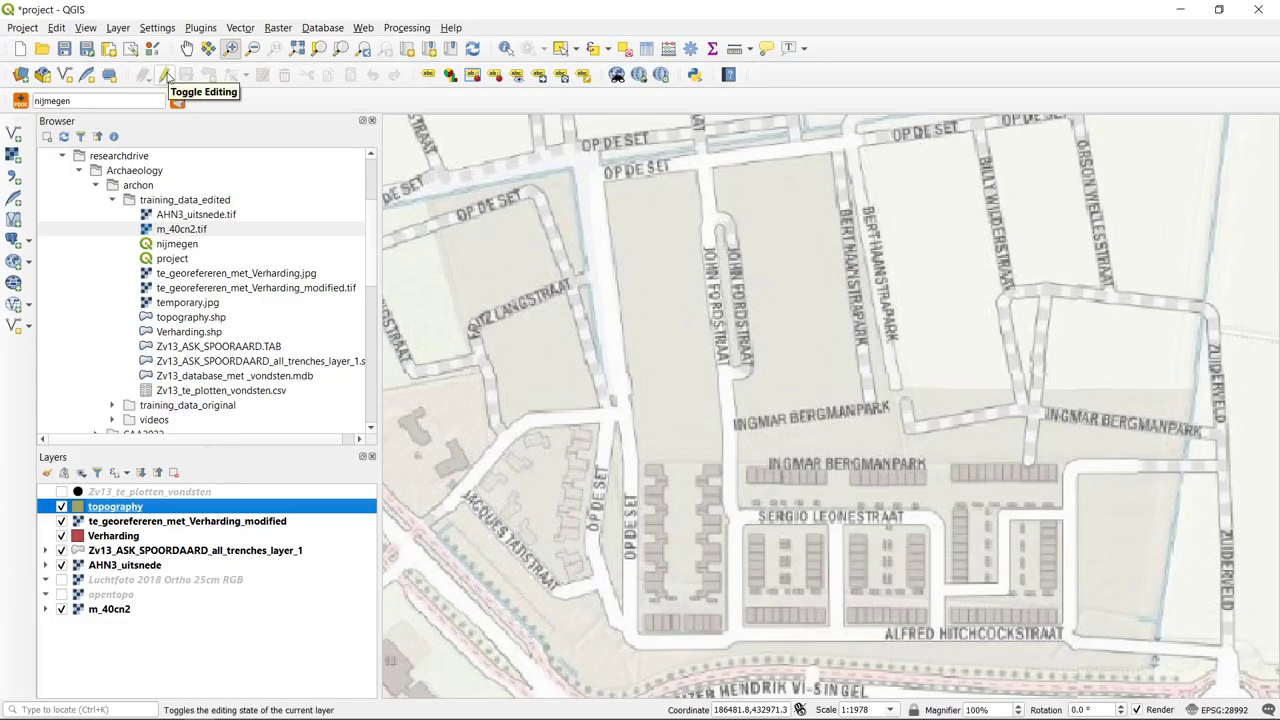
- Switch on editing for the topography layer and keep it as the active layer
{"action": "left_click", "coordinate": [166, 76]}
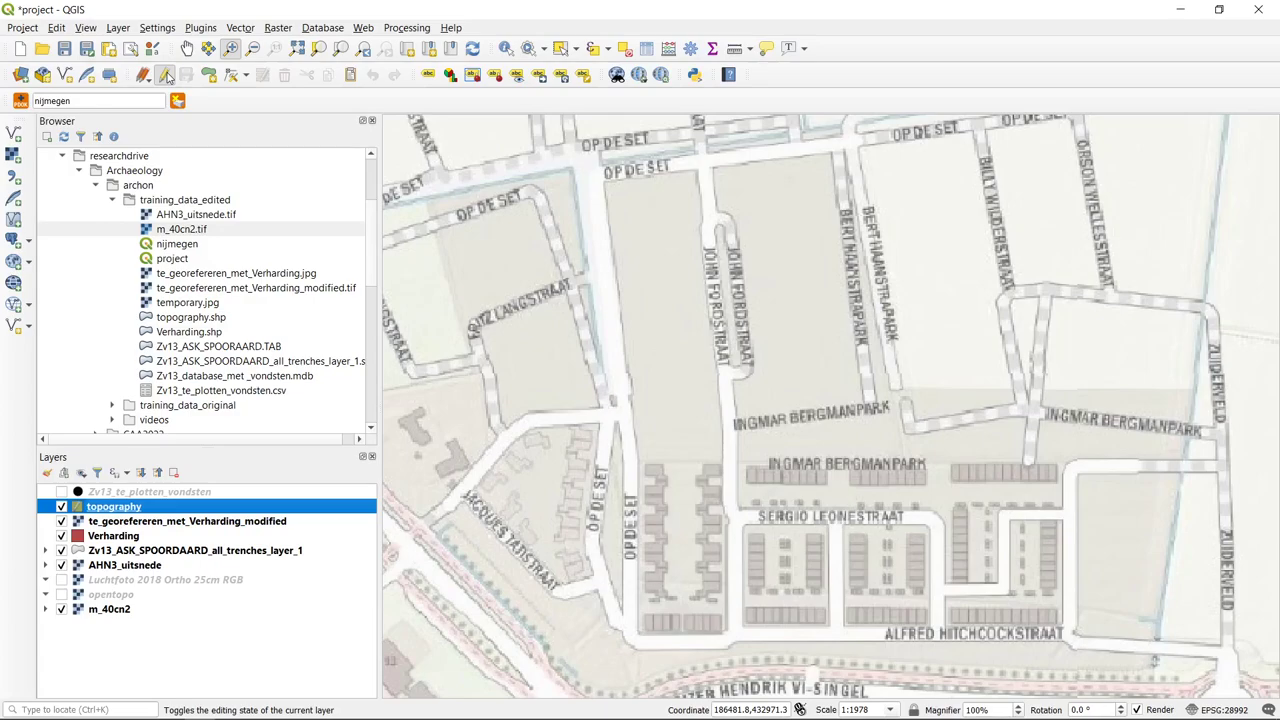
{"action": "left_click", "coordinate": [100, 519]}
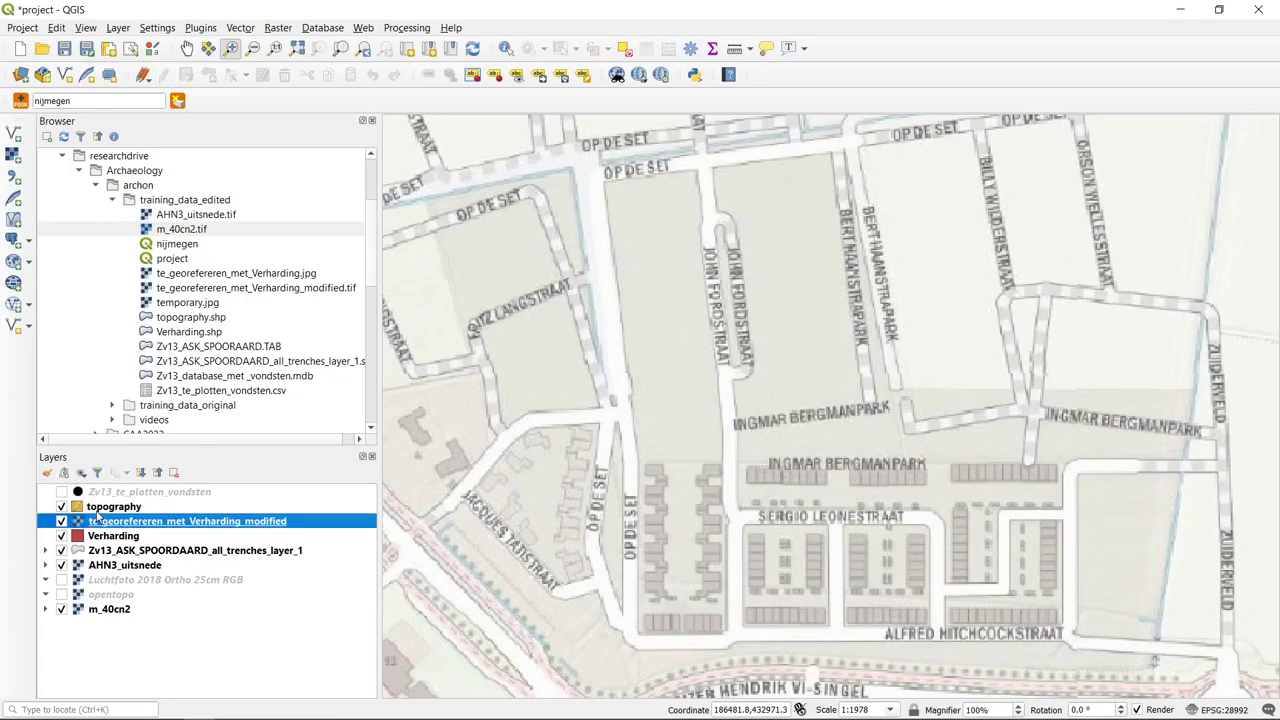
{"action": "left_click", "coordinate": [86, 507]}
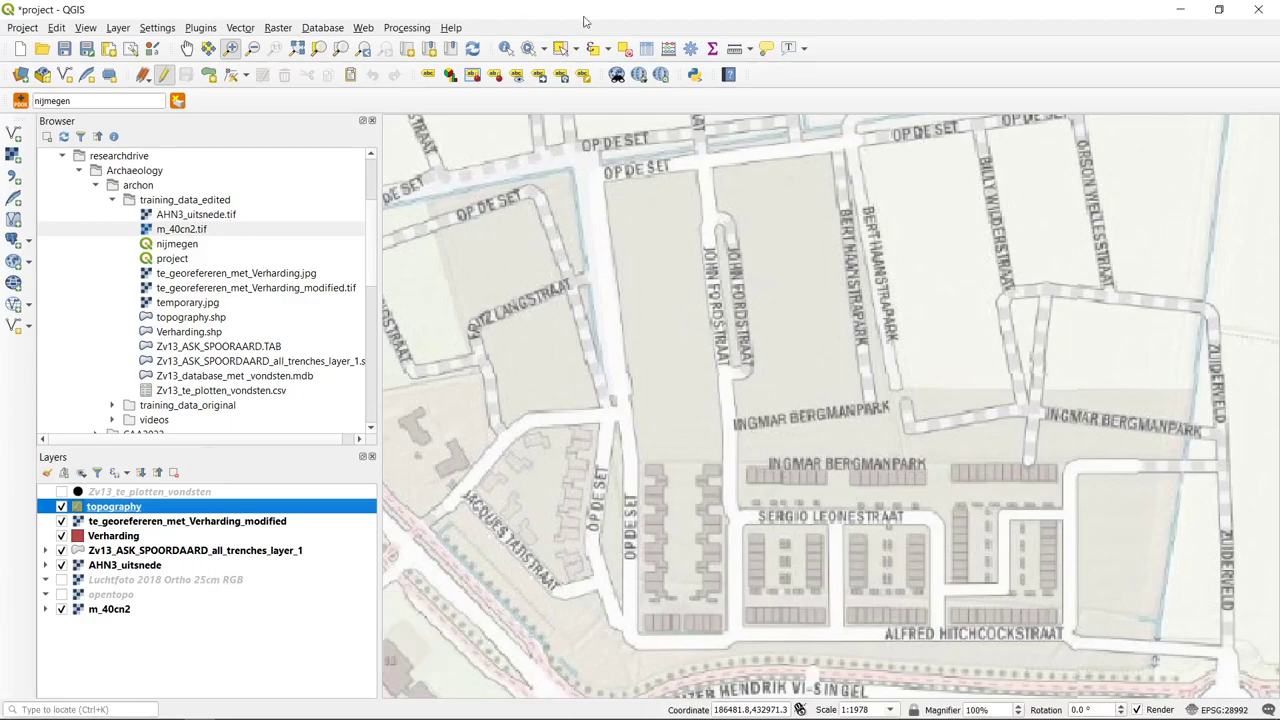
- Display the Advanced Digitizing Toolbar and check that it is enabled in the toolbar list
{"action": "right_click", "coordinate": [829, 79]}
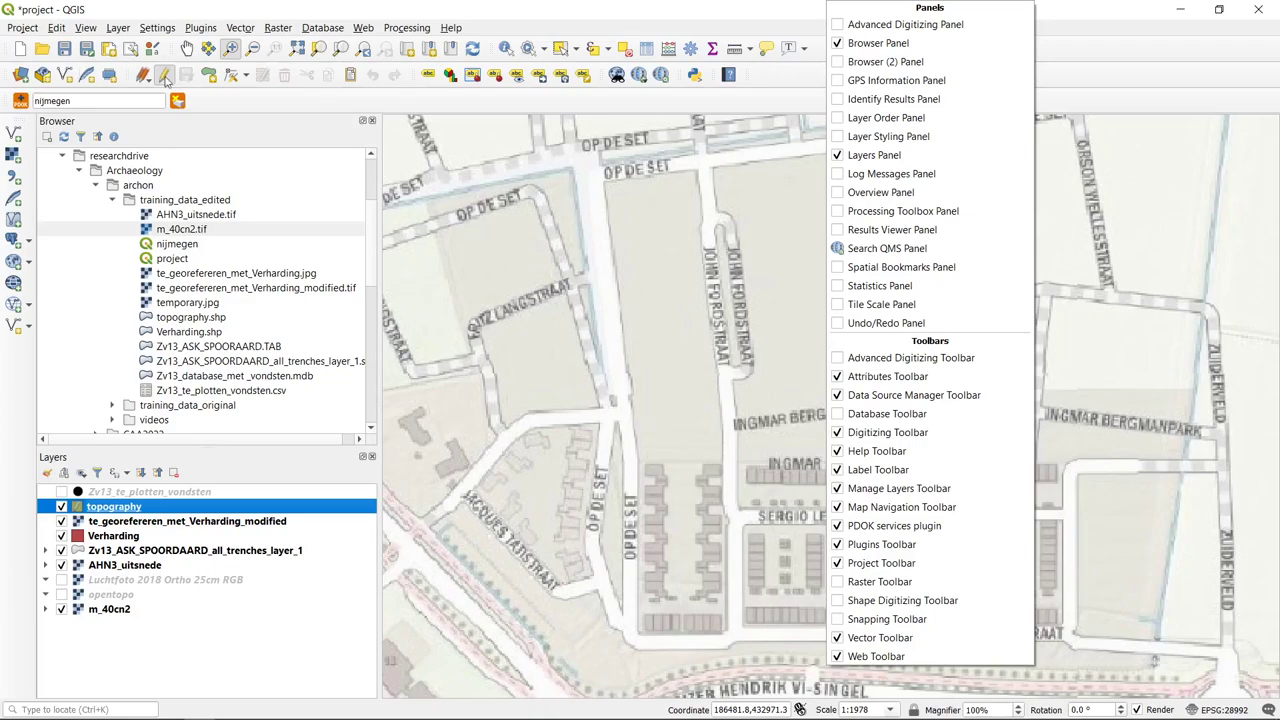
{"action": "left_click", "coordinate": [894, 362]}
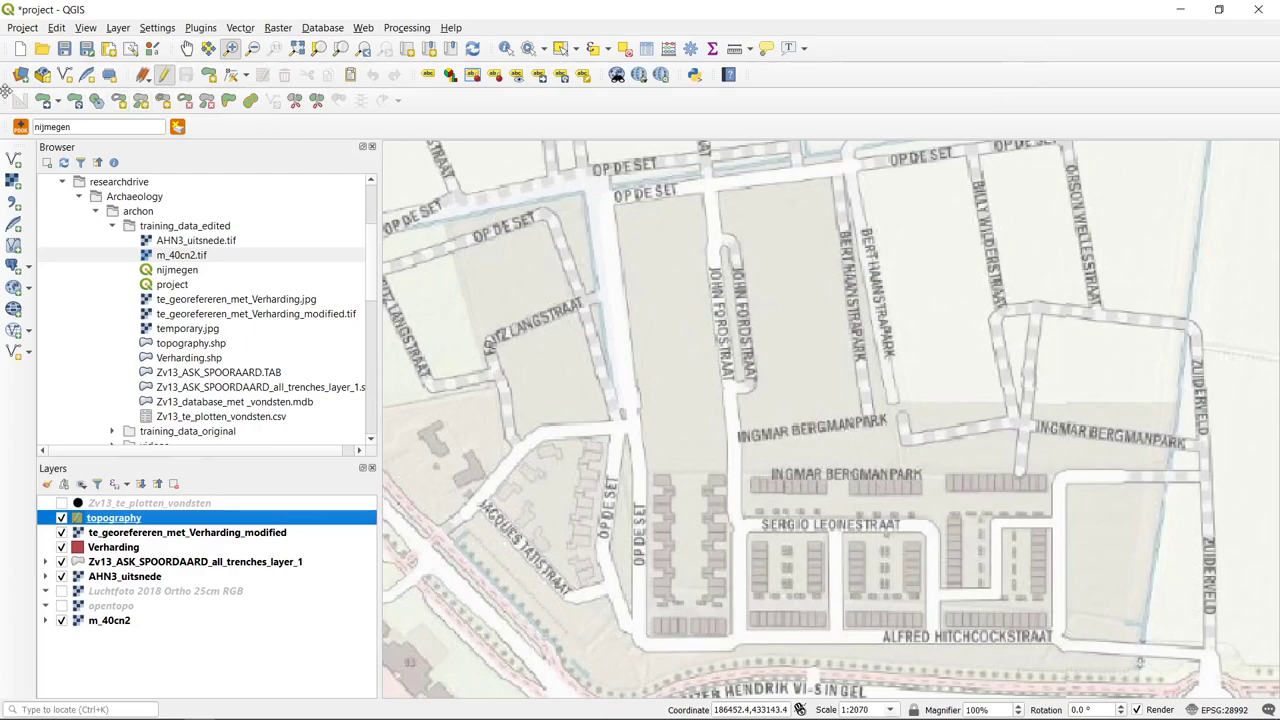
{"action": "right_click", "coordinate": [941, 77]}
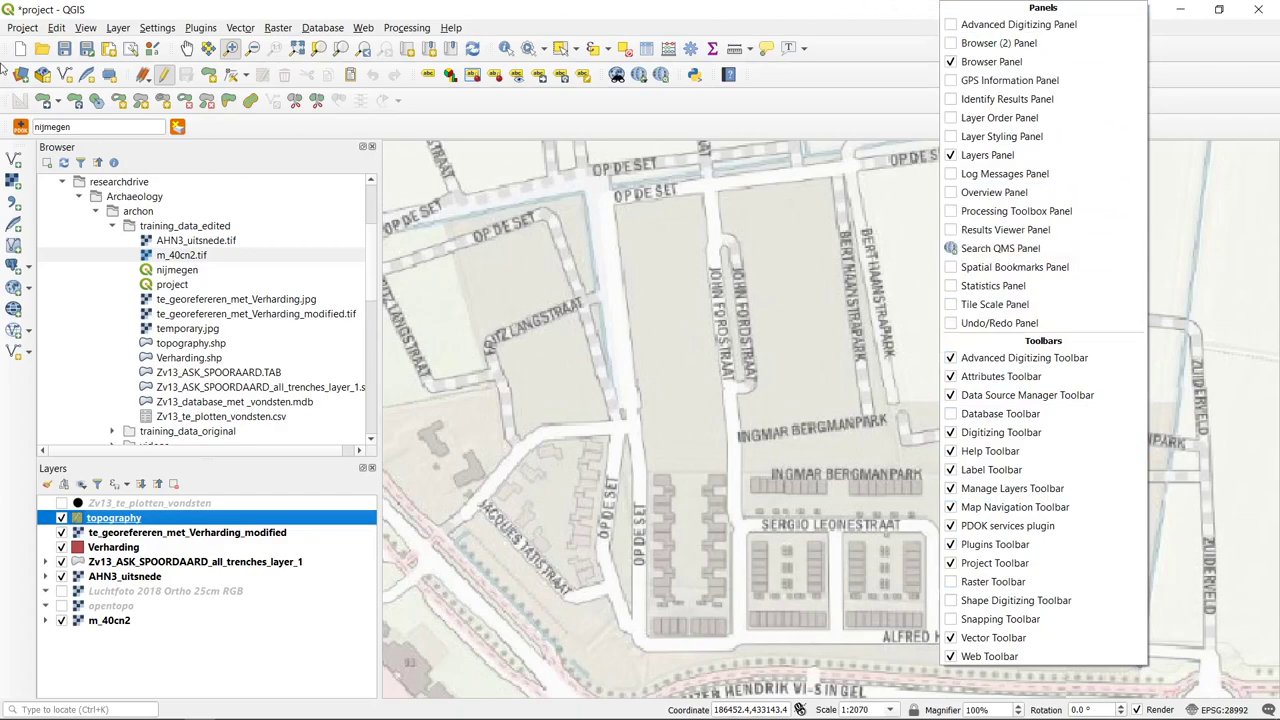
{"action": "left_click", "coordinate": [478, 116]}
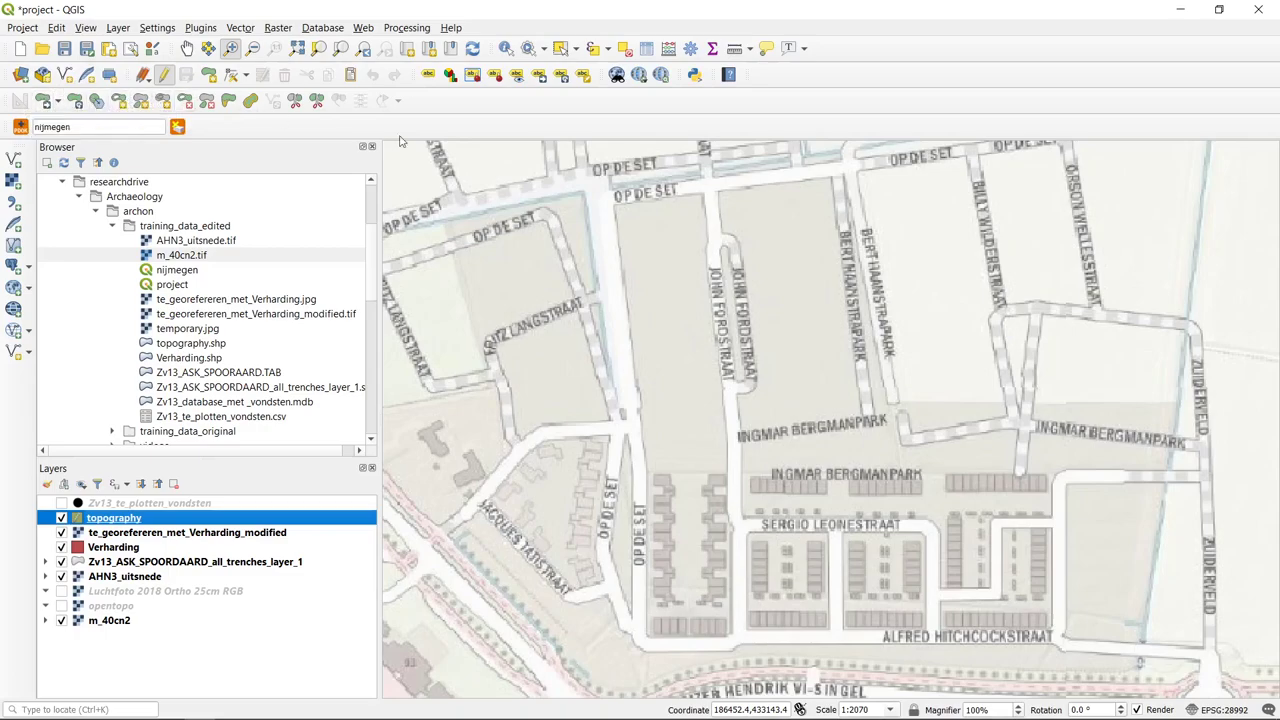
- Digitize a four-cornered polygon around the westernmost house of the building row below the lower Ingmar Bergmanpark label
{"action": "mouse_move", "coordinate": [262, 712]}
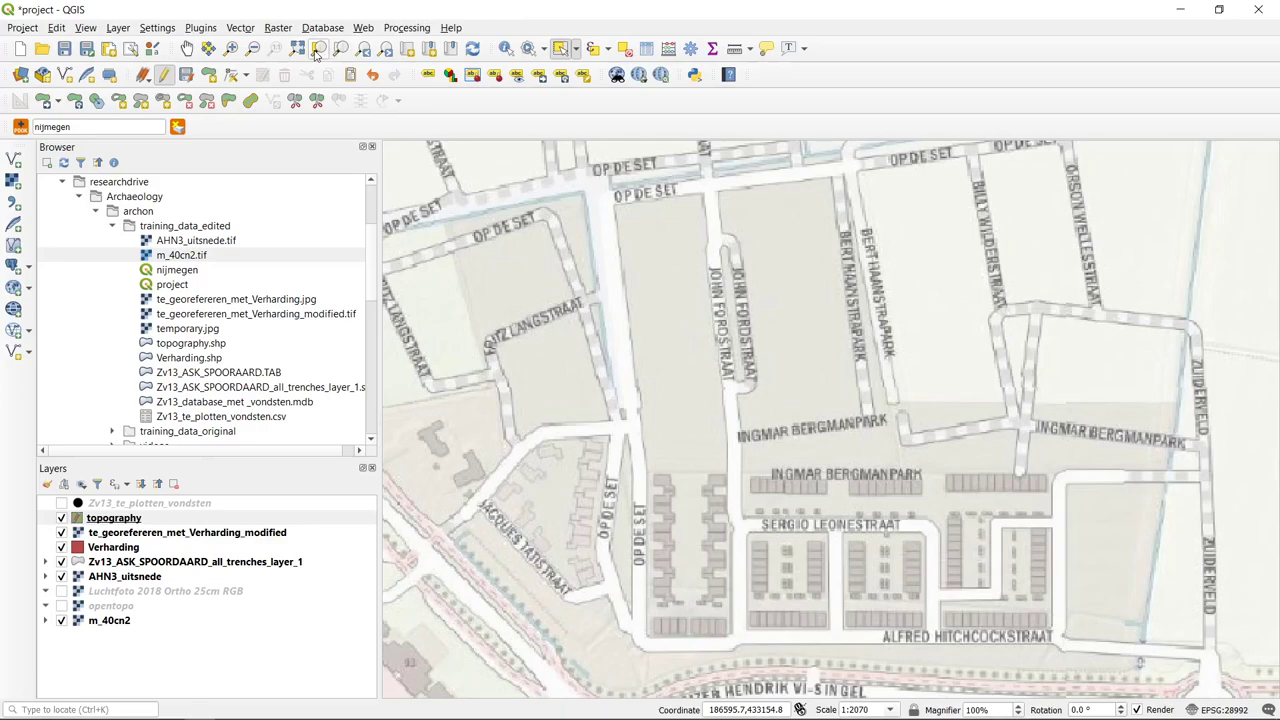
{"action": "left_click", "coordinate": [231, 48]}
{"action": "left_click_drag", "start_coordinate": [737, 467], "coordinate": [837, 509]}
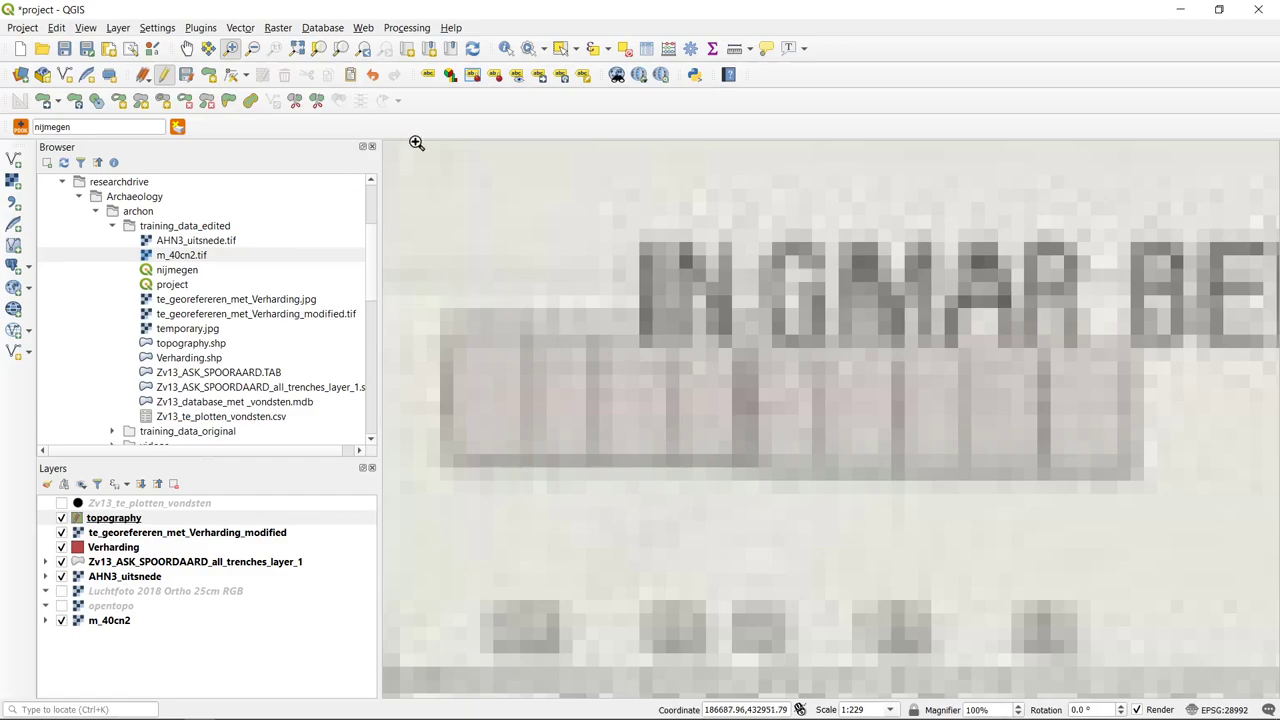
{"action": "left_click_drag", "start_coordinate": [430, 292], "coordinate": [828, 506]}
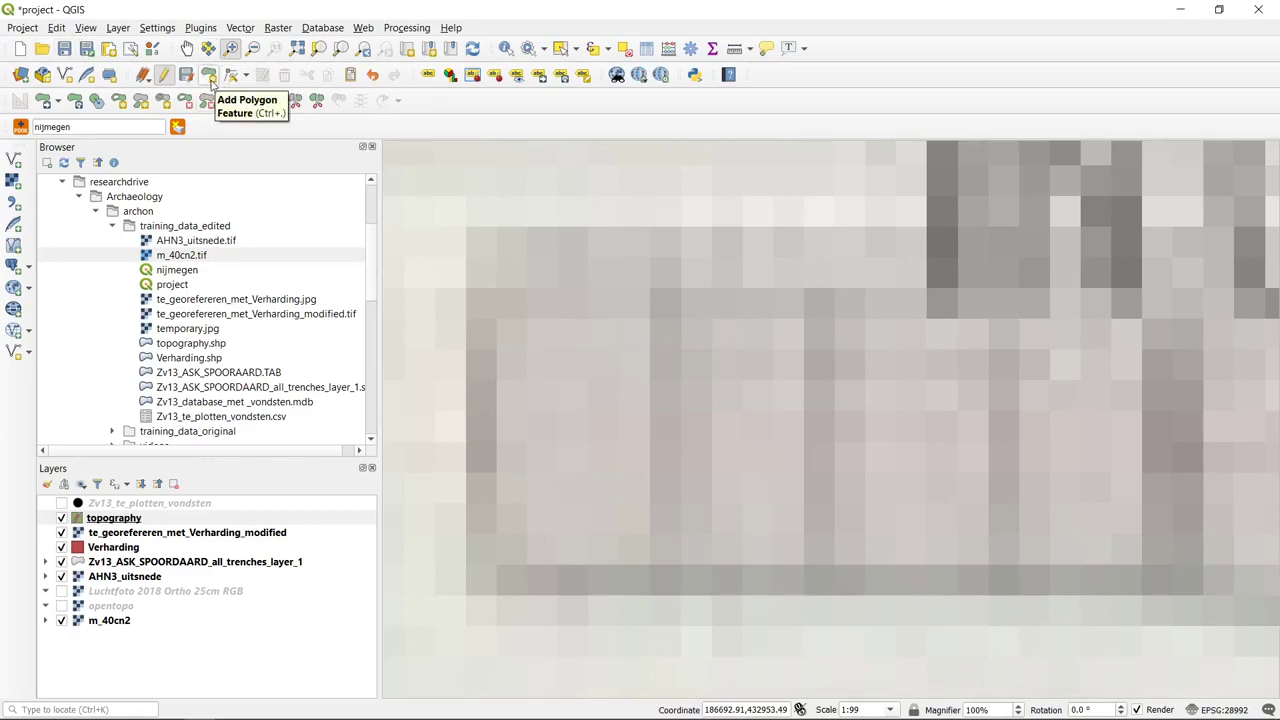
{"action": "left_click", "coordinate": [209, 76]}
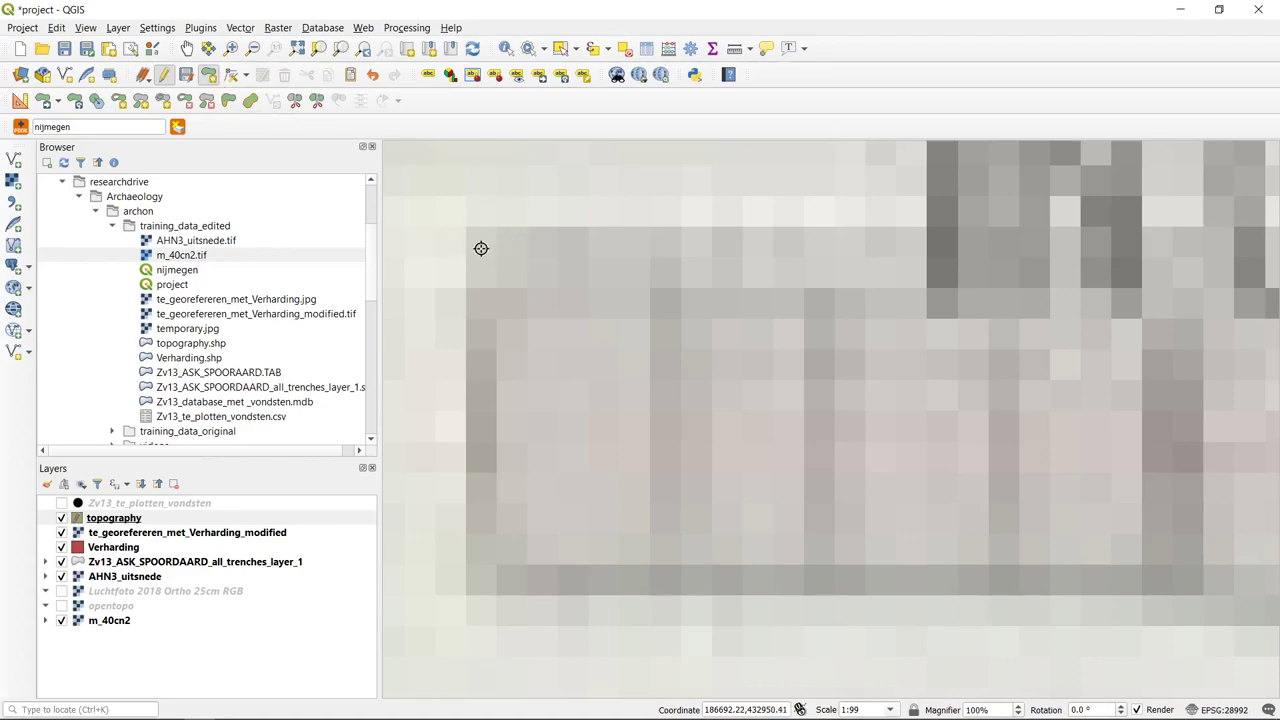
{"action": "left_click", "coordinate": [484, 305]}
{"action": "left_click", "coordinate": [486, 581]}
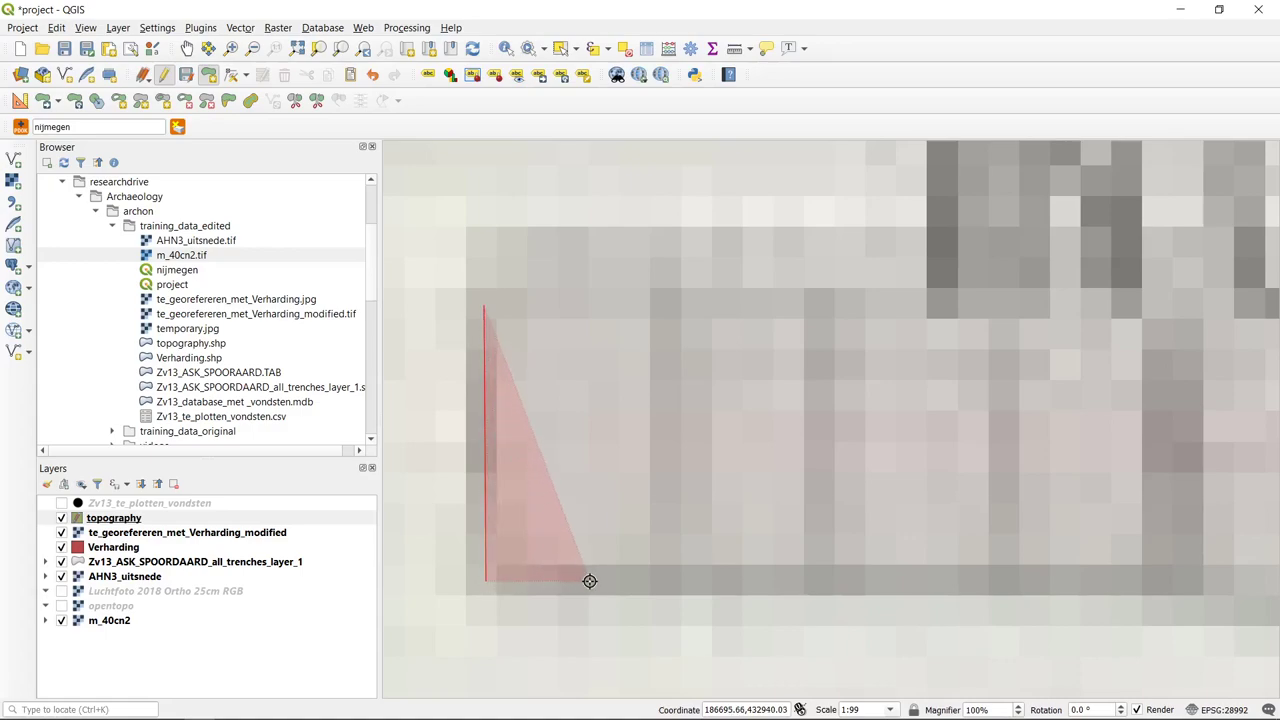
{"action": "left_click", "coordinate": [670, 581]}
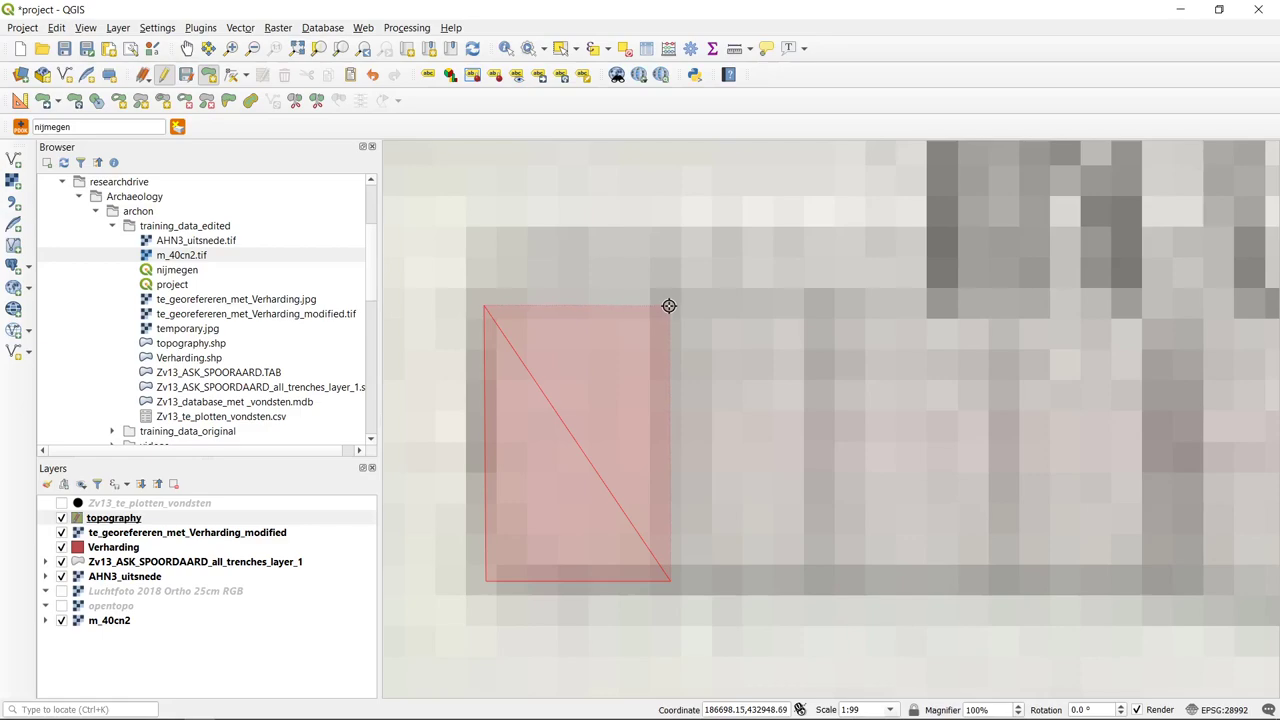
{"action": "left_click", "coordinate": [668, 306]}
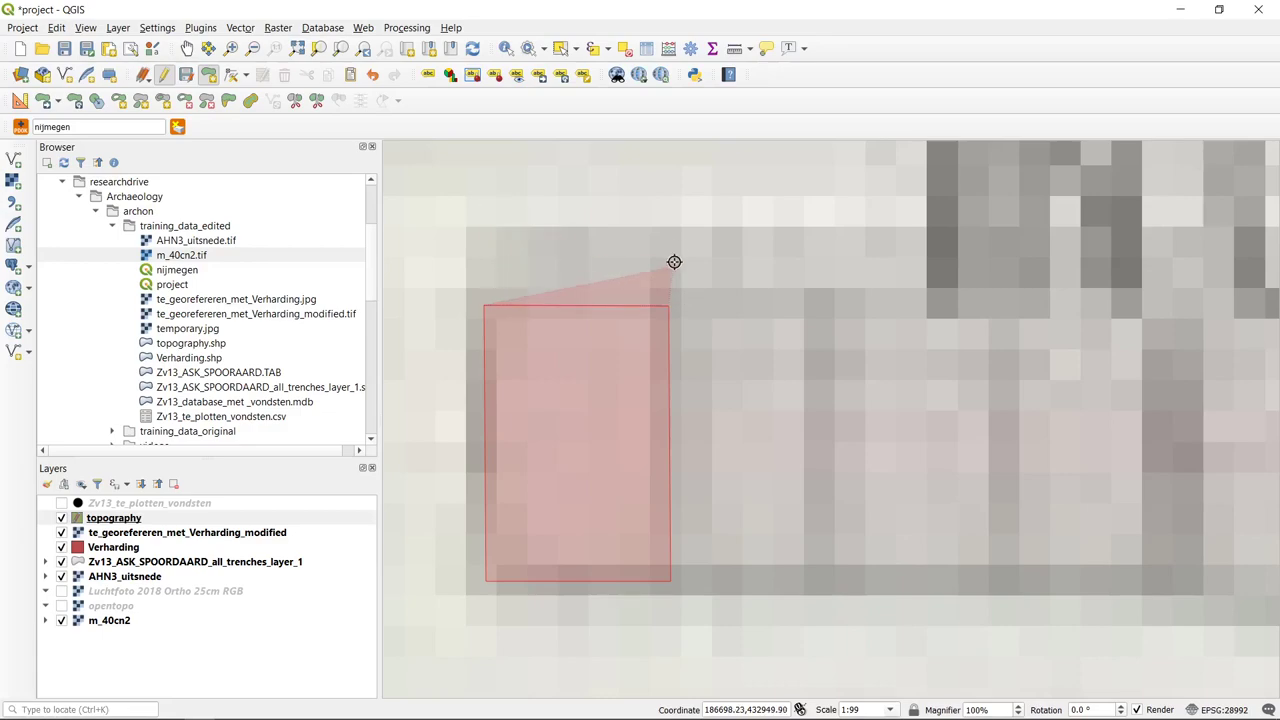
{"action": "left_click", "coordinate": [605, 251]}
{"action": "right_click", "coordinate": [605, 251]}
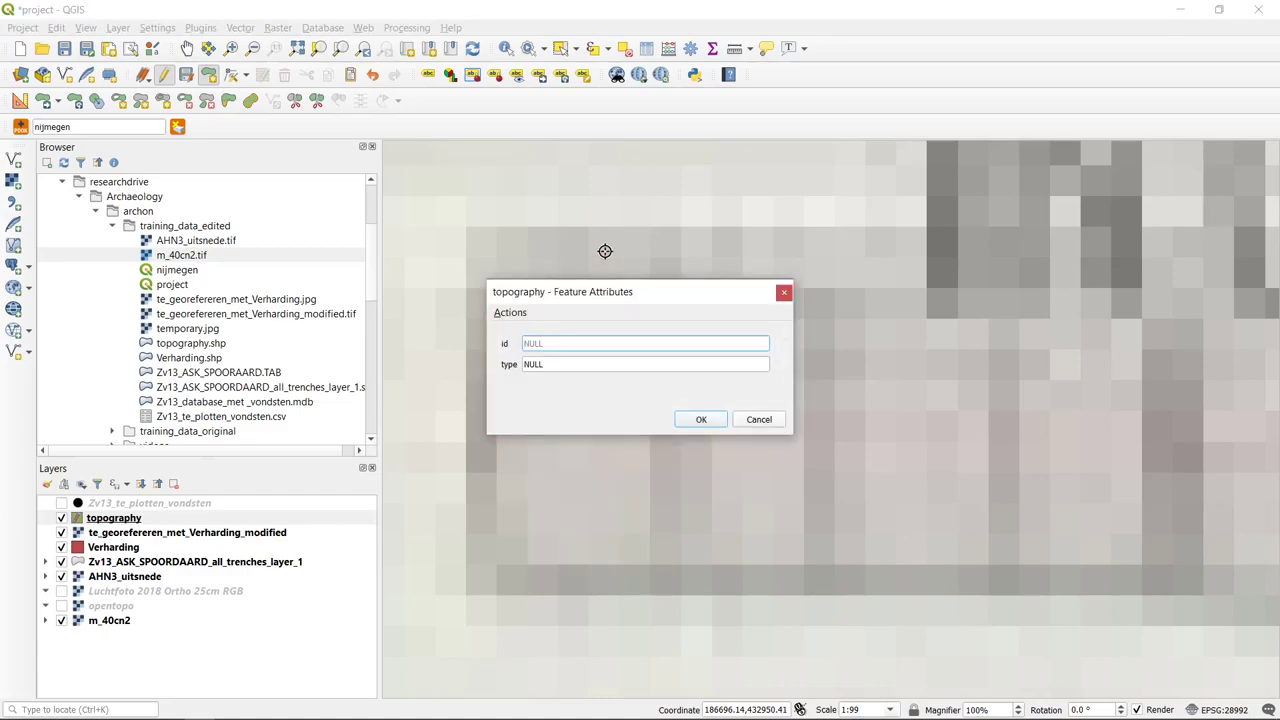
- Give the new polygon id 1 and type house, and save its attributes
{"action": "type", "text": "1"}
{"action": "left_click", "coordinate": [558, 365]}
{"action": "type", "text": "house"}
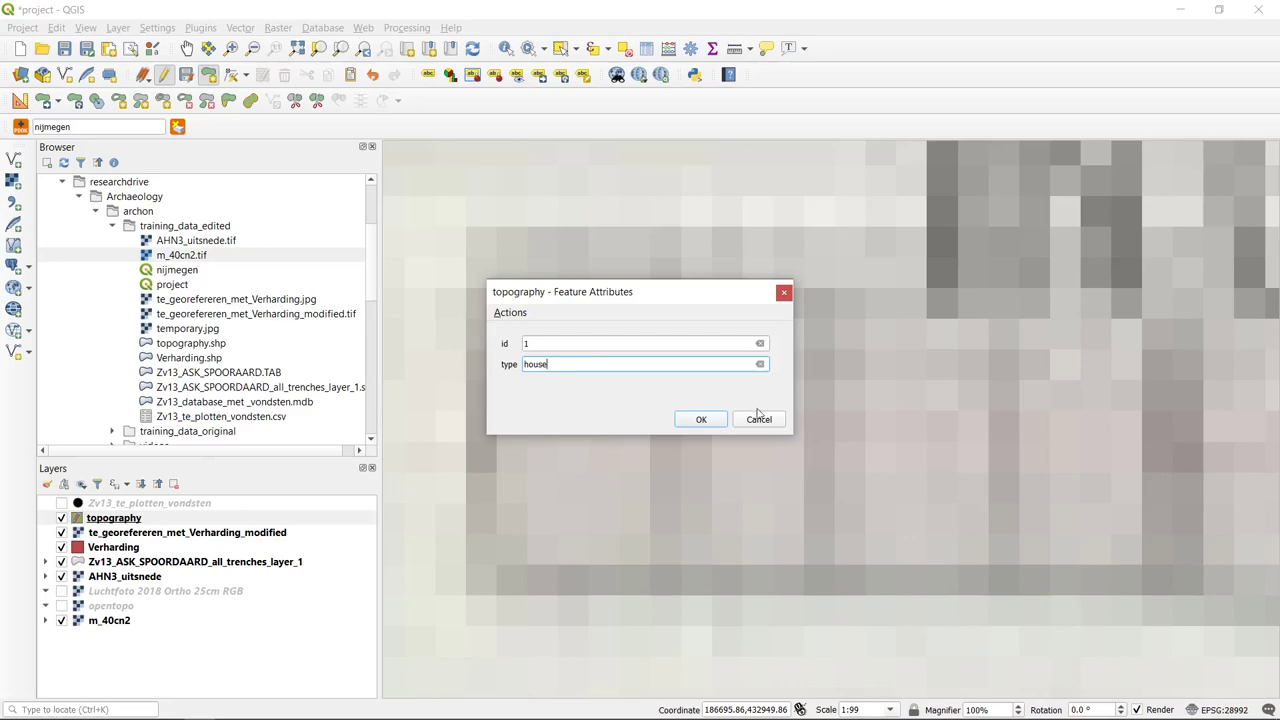
{"action": "left_click", "coordinate": [701, 421]}
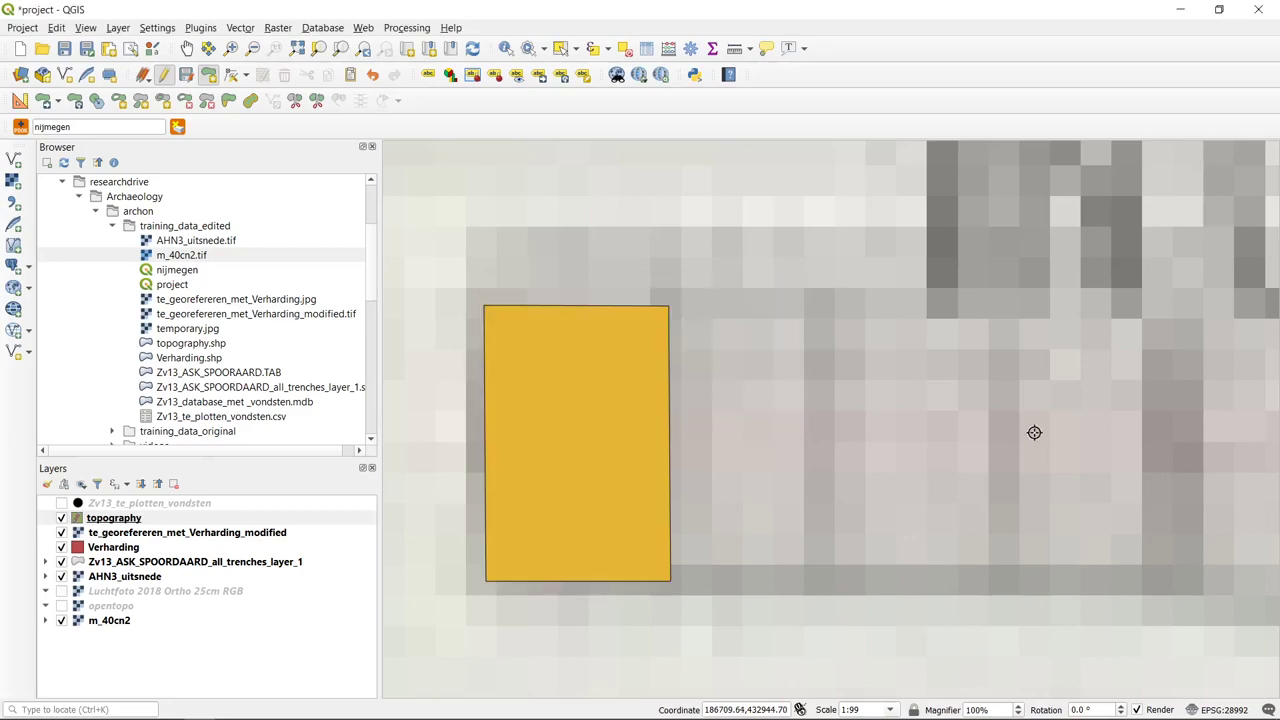
- Identify the digitized house polygon on the map to check its attributes
{"action": "scroll", "coordinate": [657, 283], "scroll_direction": "down", "scroll_amount": 2}
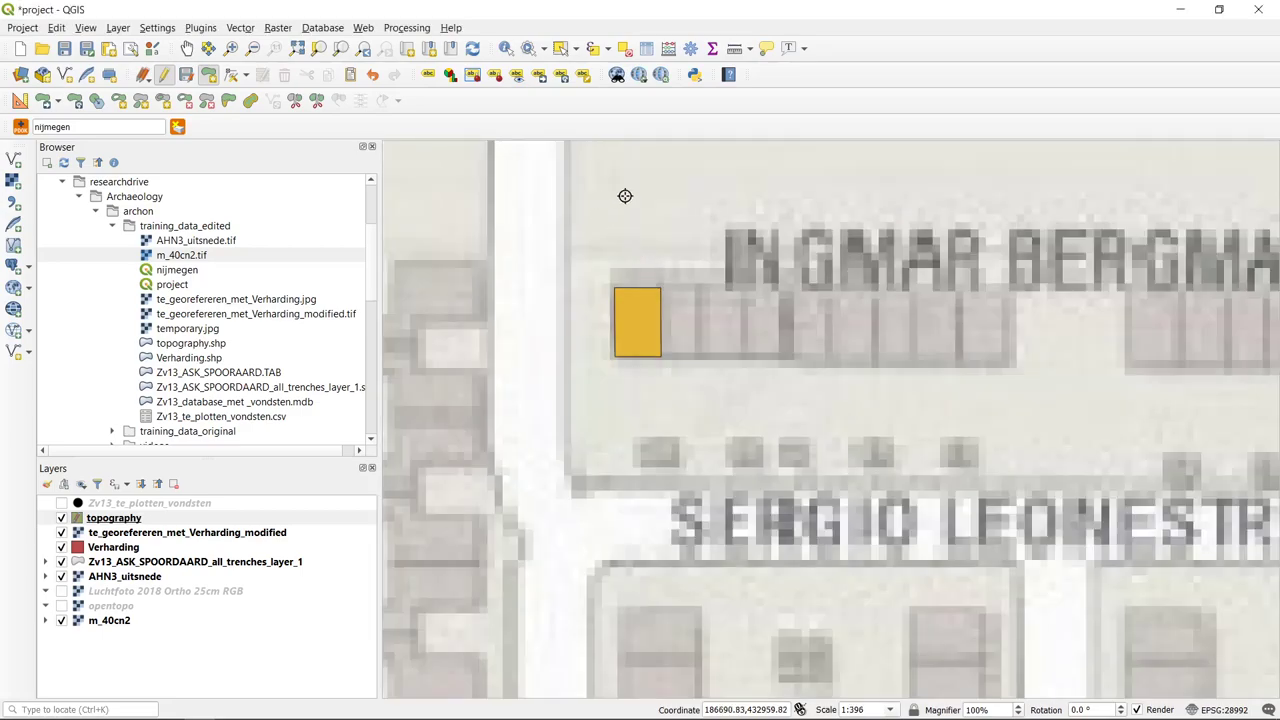
{"action": "left_click_drag", "start_coordinate": [706, 201], "coordinate": [640, 240]}
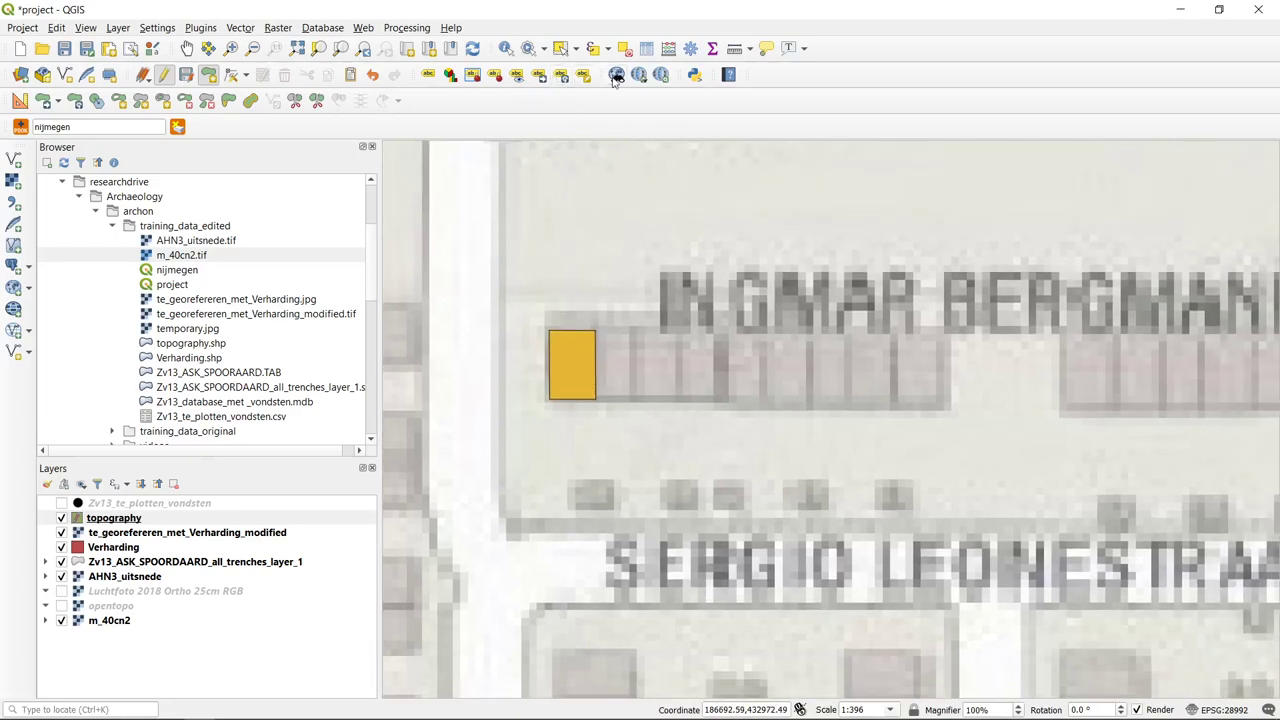
{"action": "left_click", "coordinate": [505, 50]}
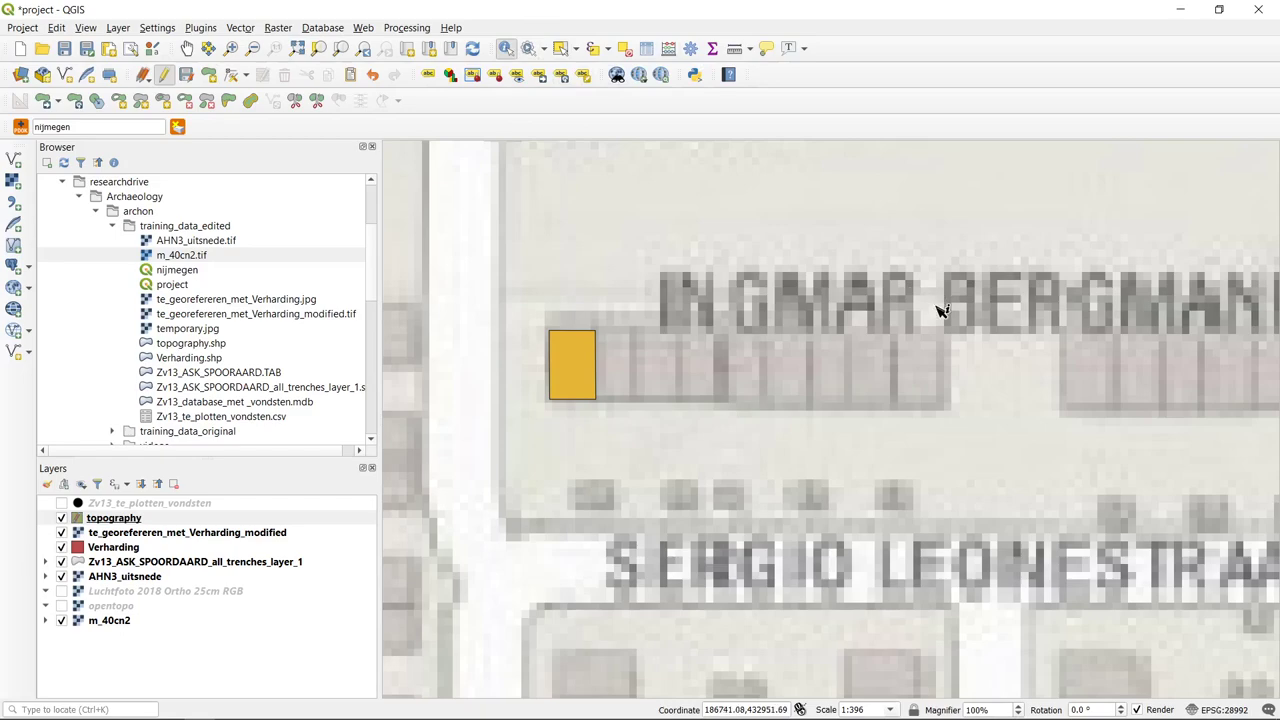
{"action": "left_click", "coordinate": [574, 364]}
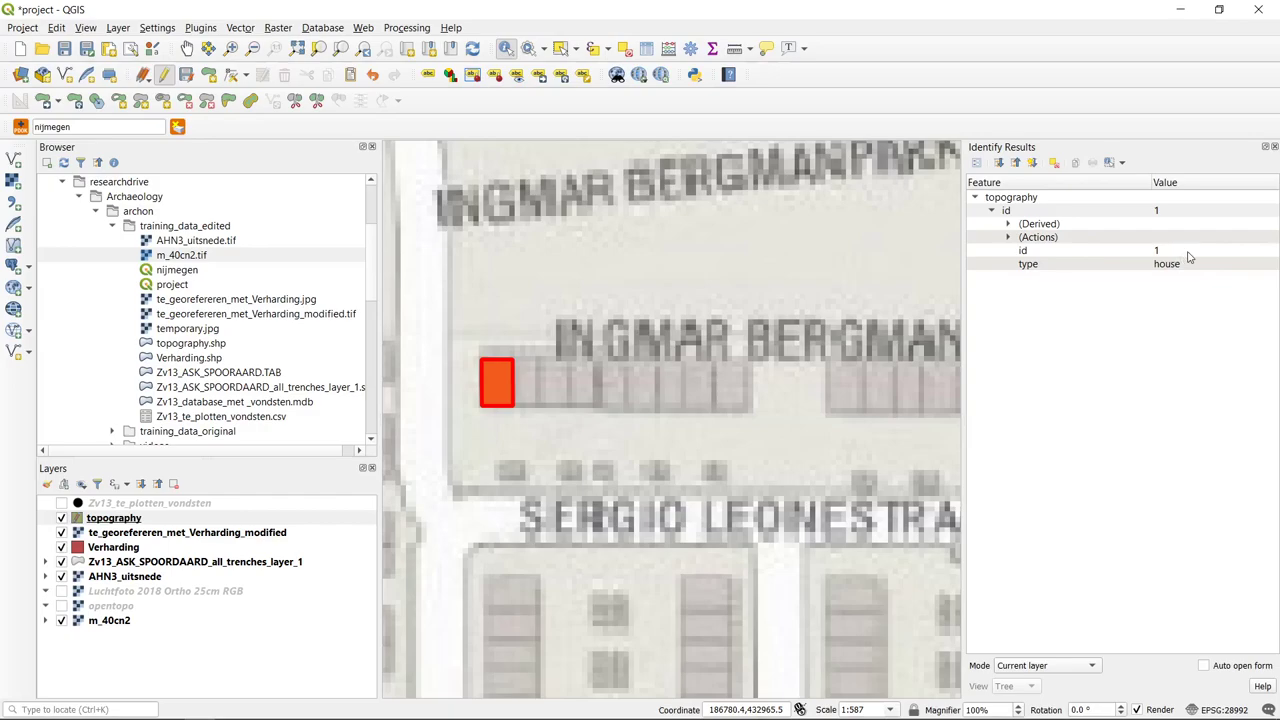
- Examine the topography layer's attribute table and close it
{"action": "right_click", "coordinate": [118, 522]}
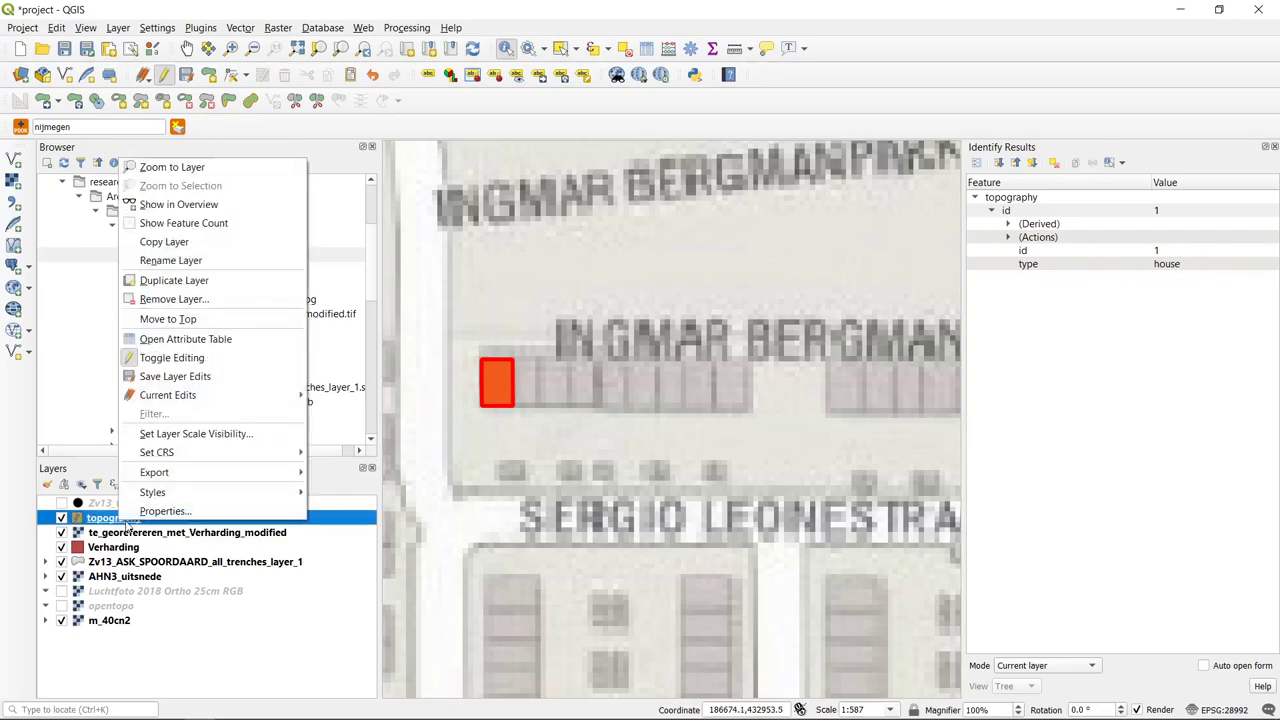
{"action": "left_click", "coordinate": [210, 342]}
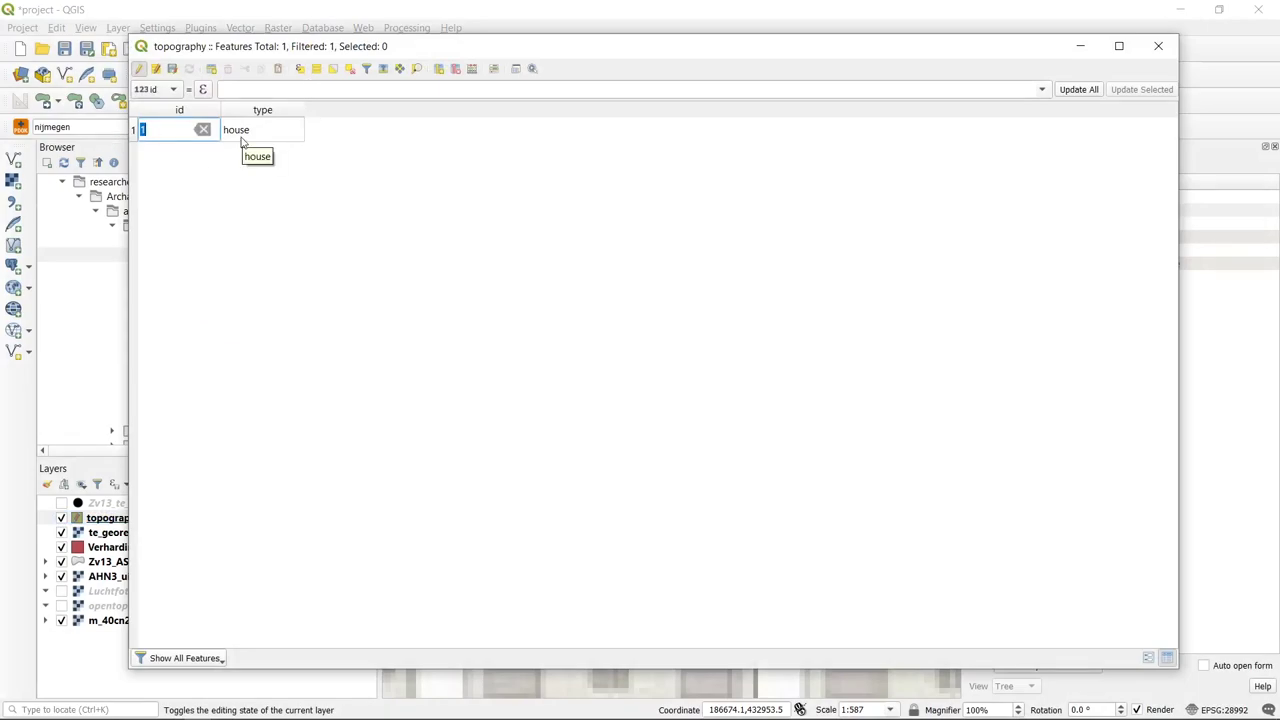
{"action": "left_click", "coordinate": [1158, 46]}
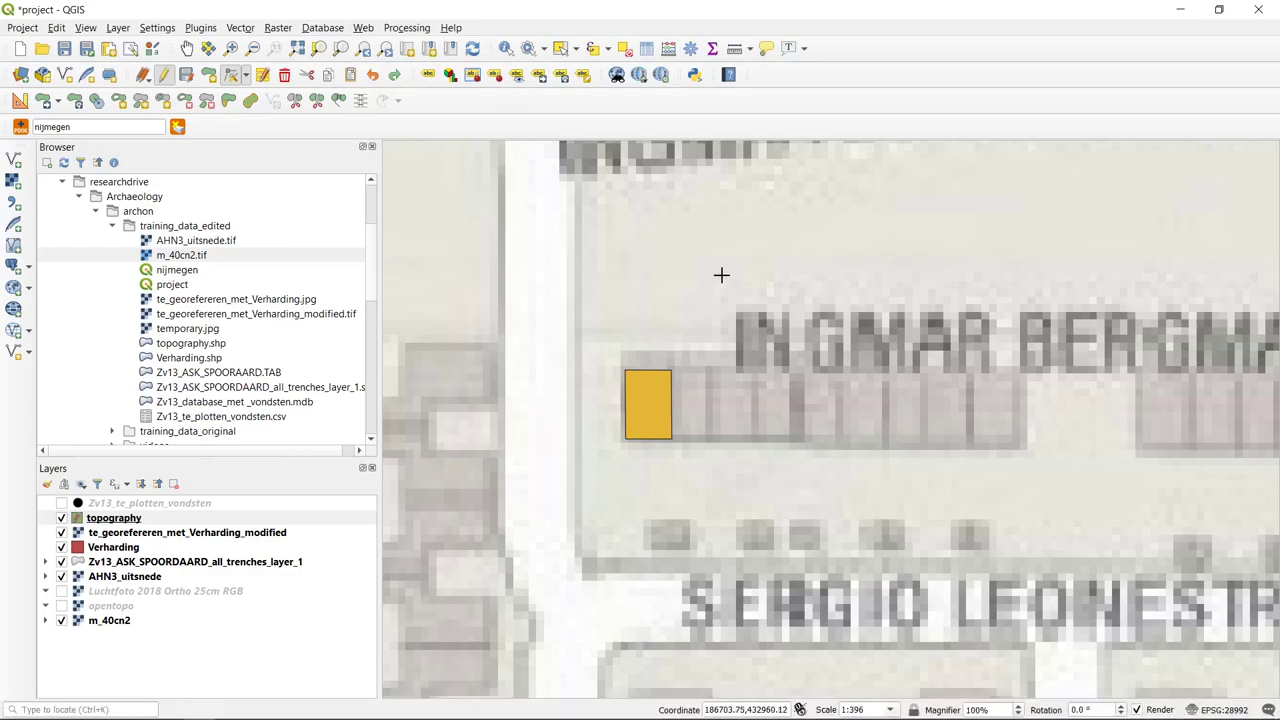
- Select the house polygon and practise moving it around the map, finally placing it on the street's edge west of the building row
{"action": "left_click", "coordinate": [560, 48]}
{"action": "left_click", "coordinate": [638, 412]}
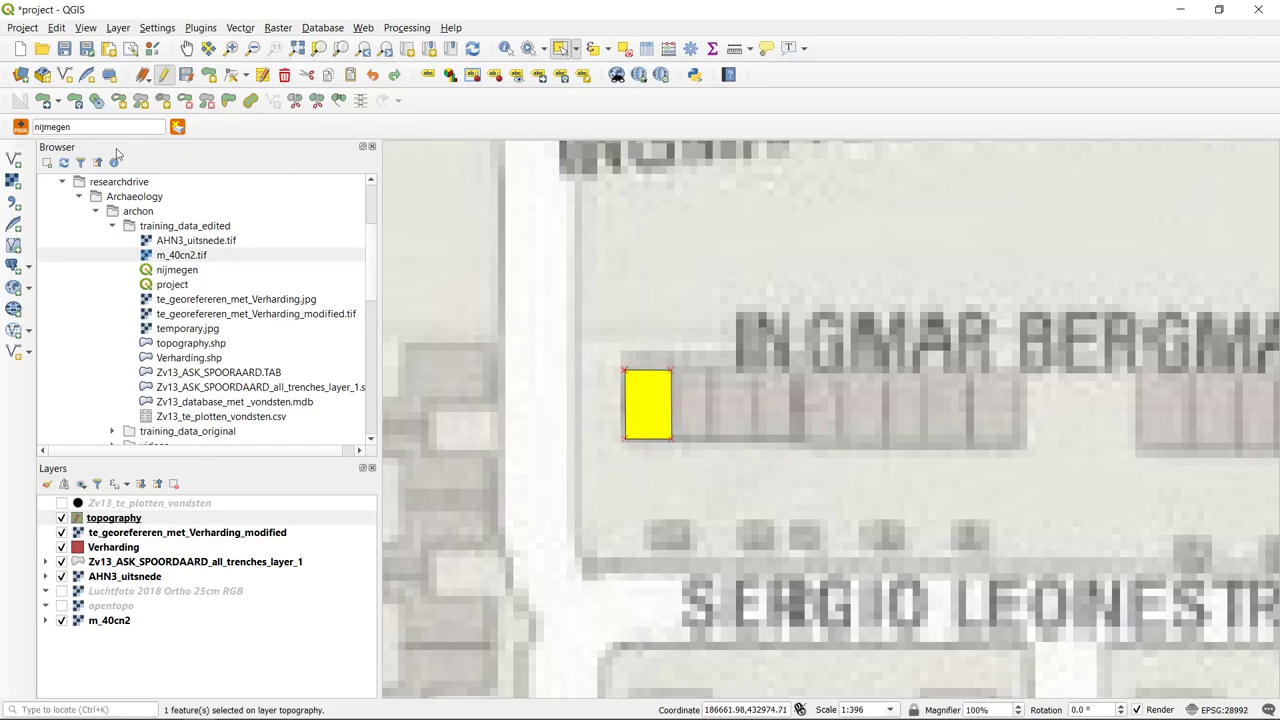
{"action": "left_click", "coordinate": [44, 101]}
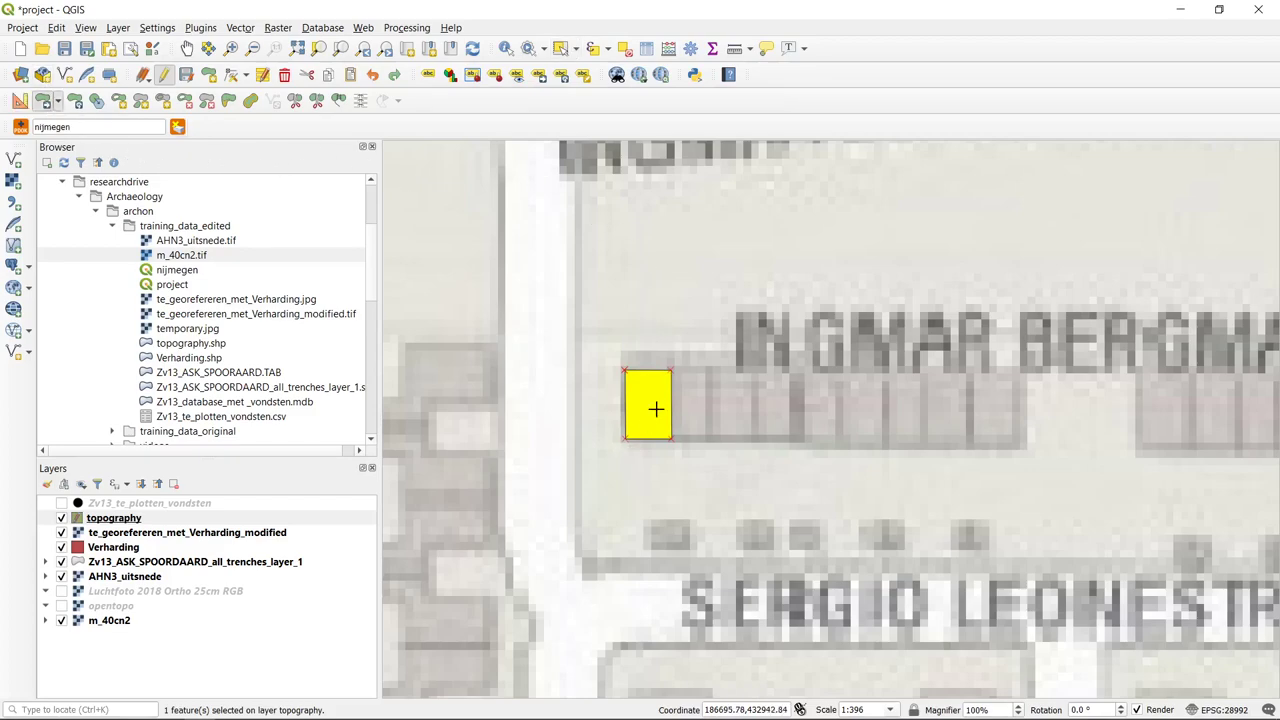
{"action": "left_click", "coordinate": [649, 400]}
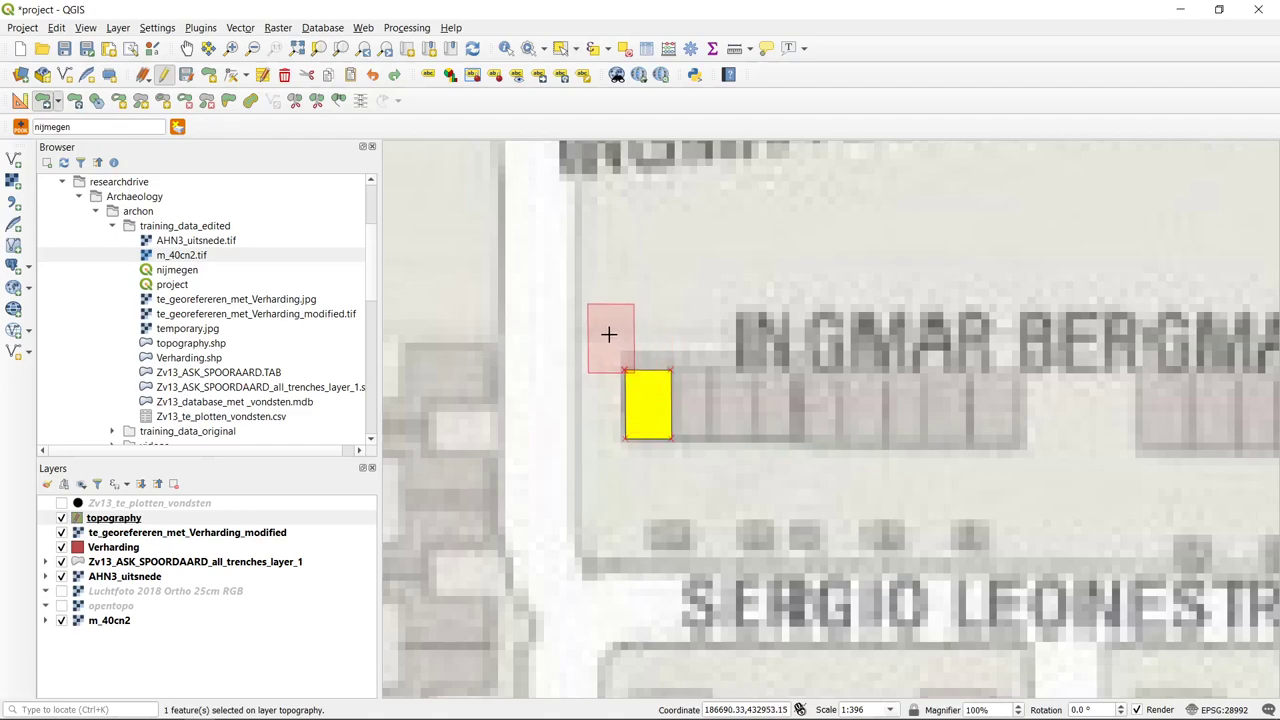
{"action": "left_click", "coordinate": [609, 334]}
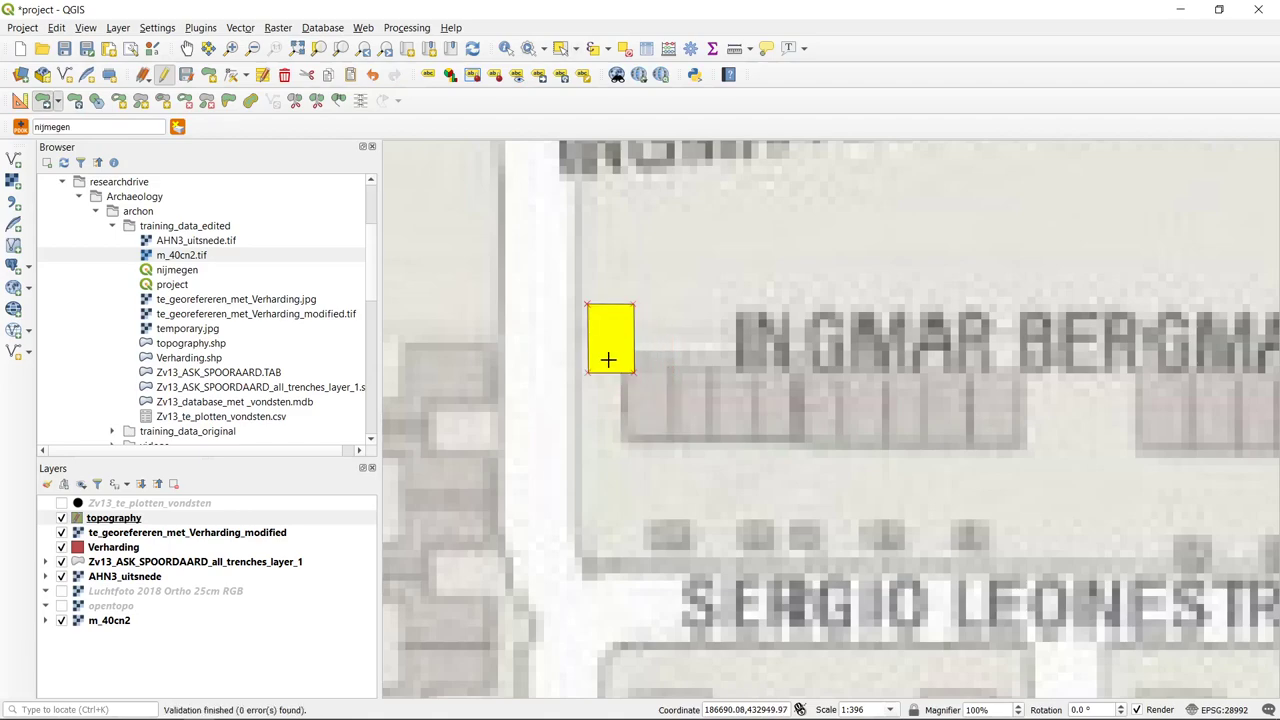
{"action": "left_click", "coordinate": [608, 357]}
{"action": "left_click", "coordinate": [751, 237]}
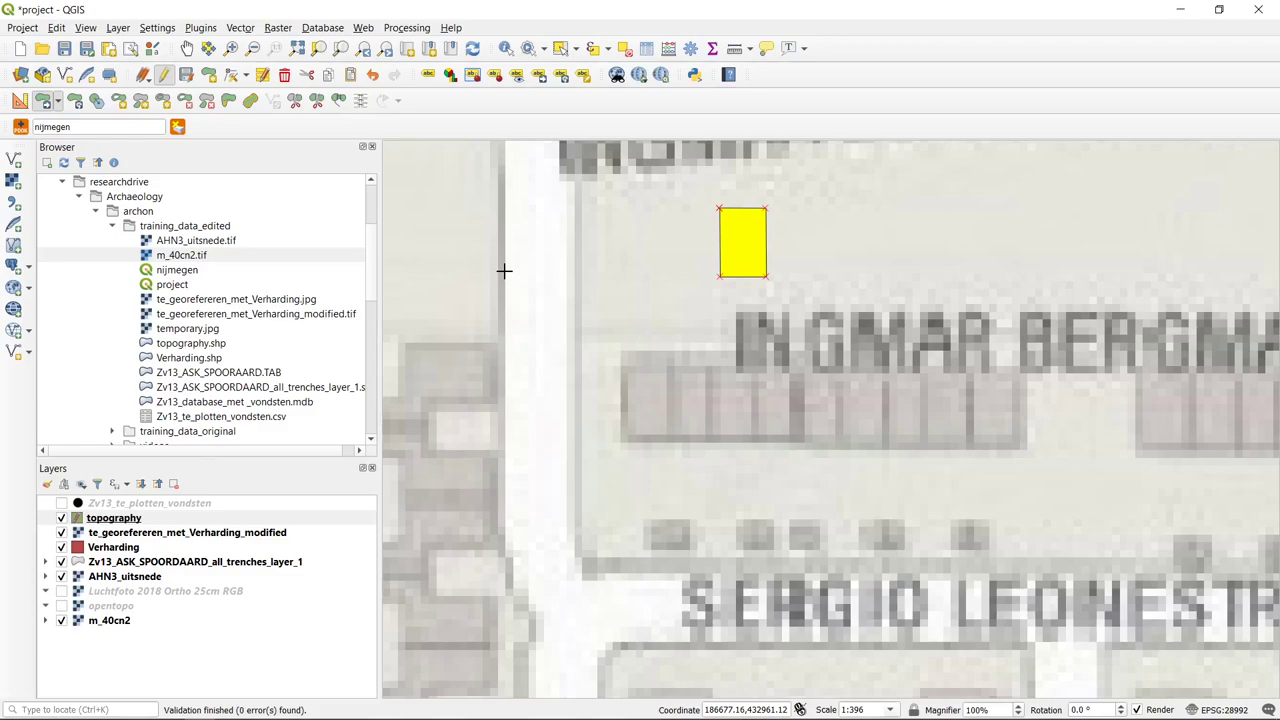
{"action": "left_click", "coordinate": [746, 243]}
{"action": "left_click", "coordinate": [565, 347]}
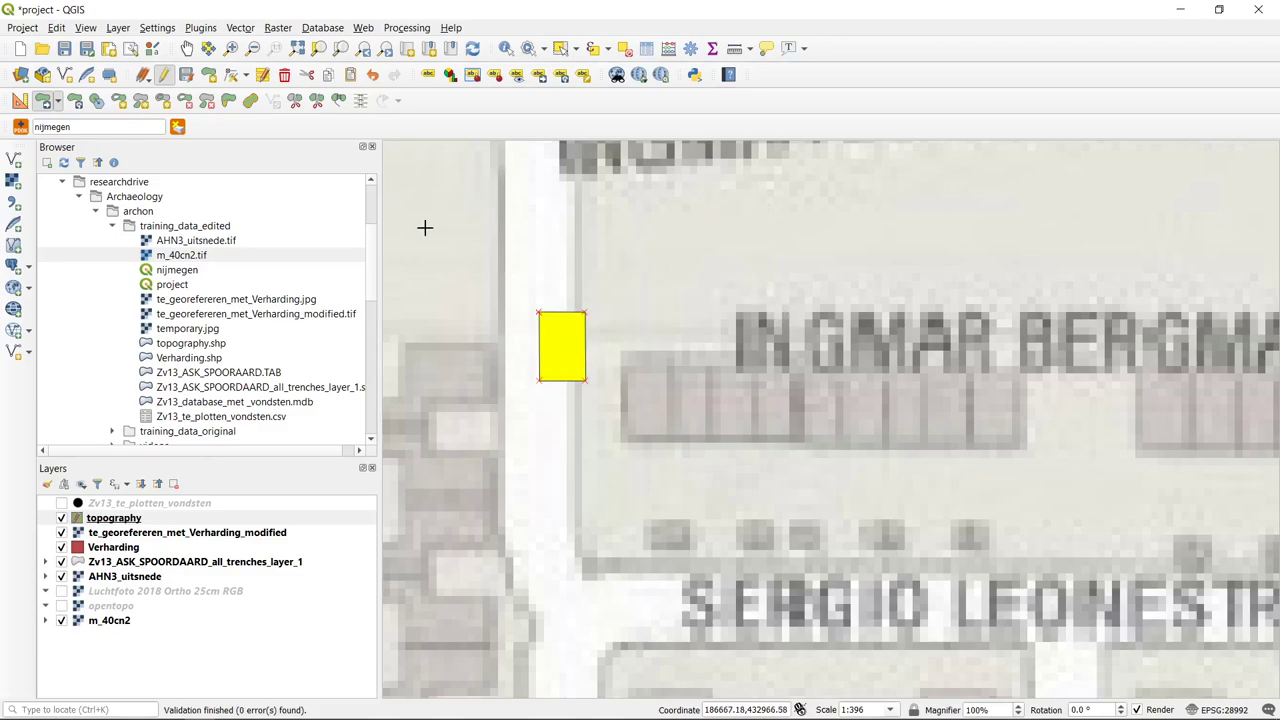
- Use the Vertex Tool to move the house polygon's upper-right corner outward to the northeast
{"action": "left_click", "coordinate": [231, 78]}
{"action": "left_click", "coordinate": [247, 76]}
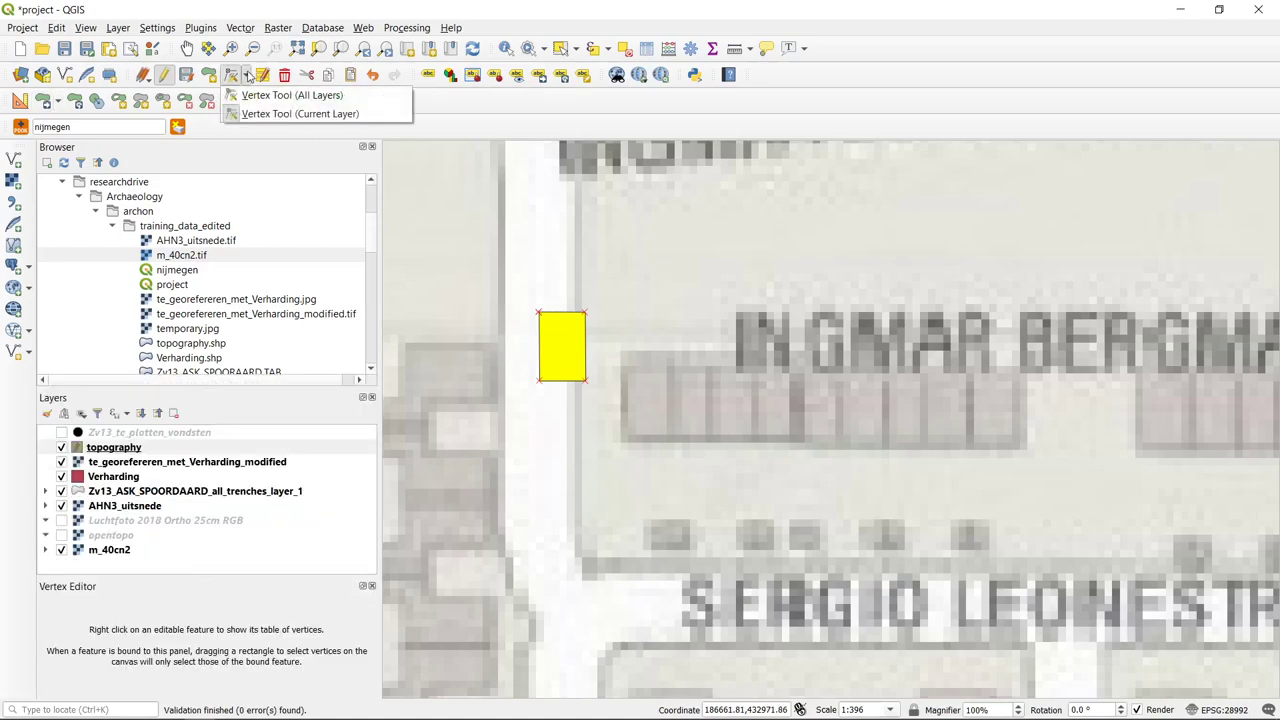
{"action": "left_click", "coordinate": [247, 76]}
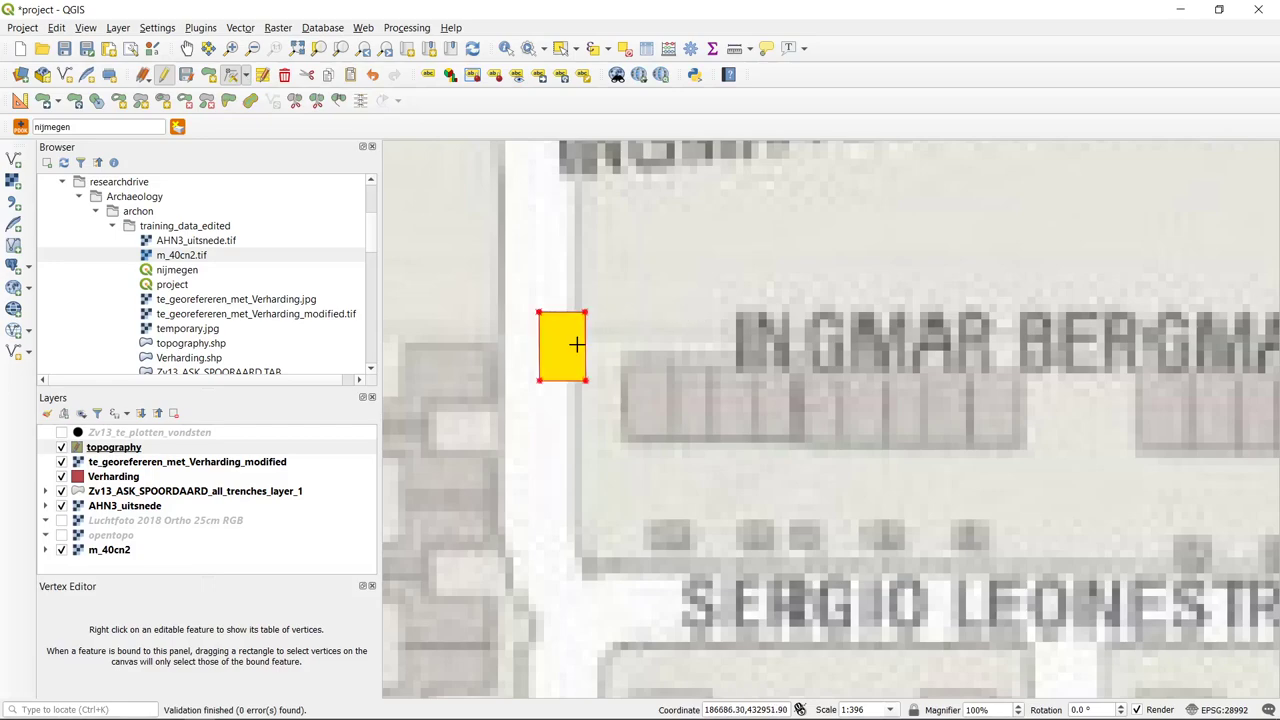
{"action": "scroll", "coordinate": [576, 344], "scroll_direction": "up", "scroll_amount": 1}
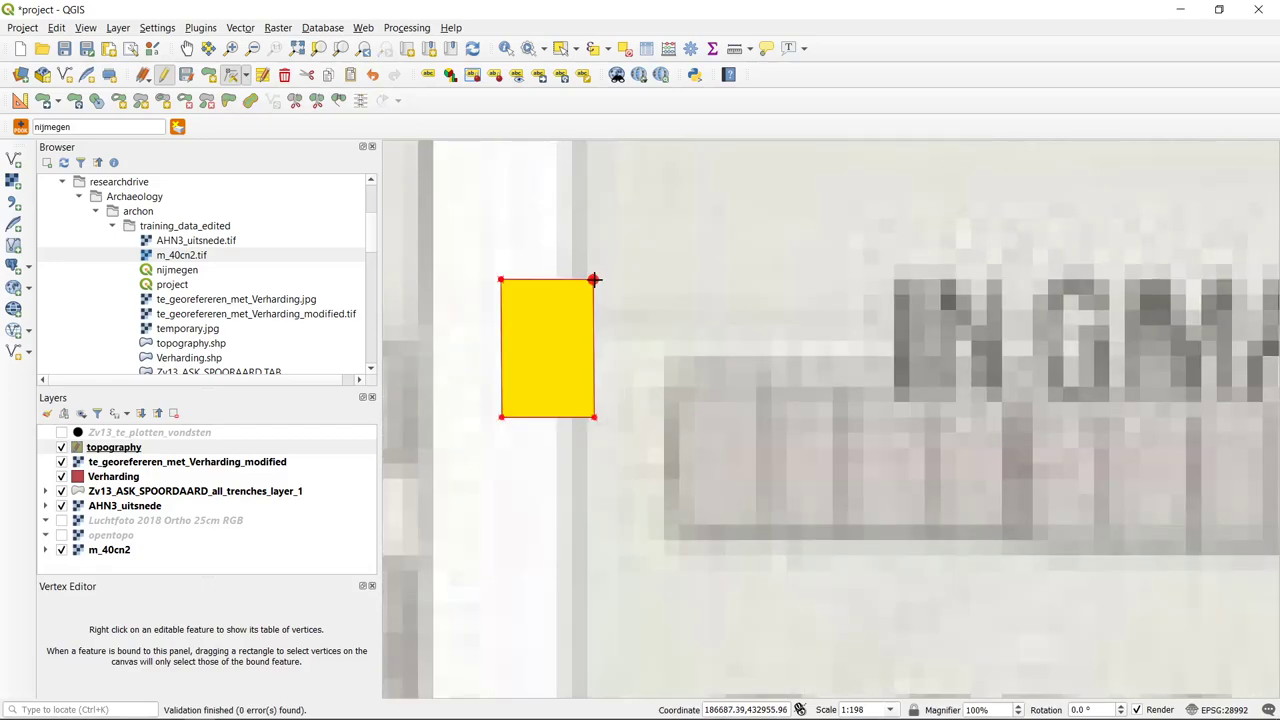
{"action": "left_click", "coordinate": [594, 280]}
{"action": "left_click", "coordinate": [598, 281]}
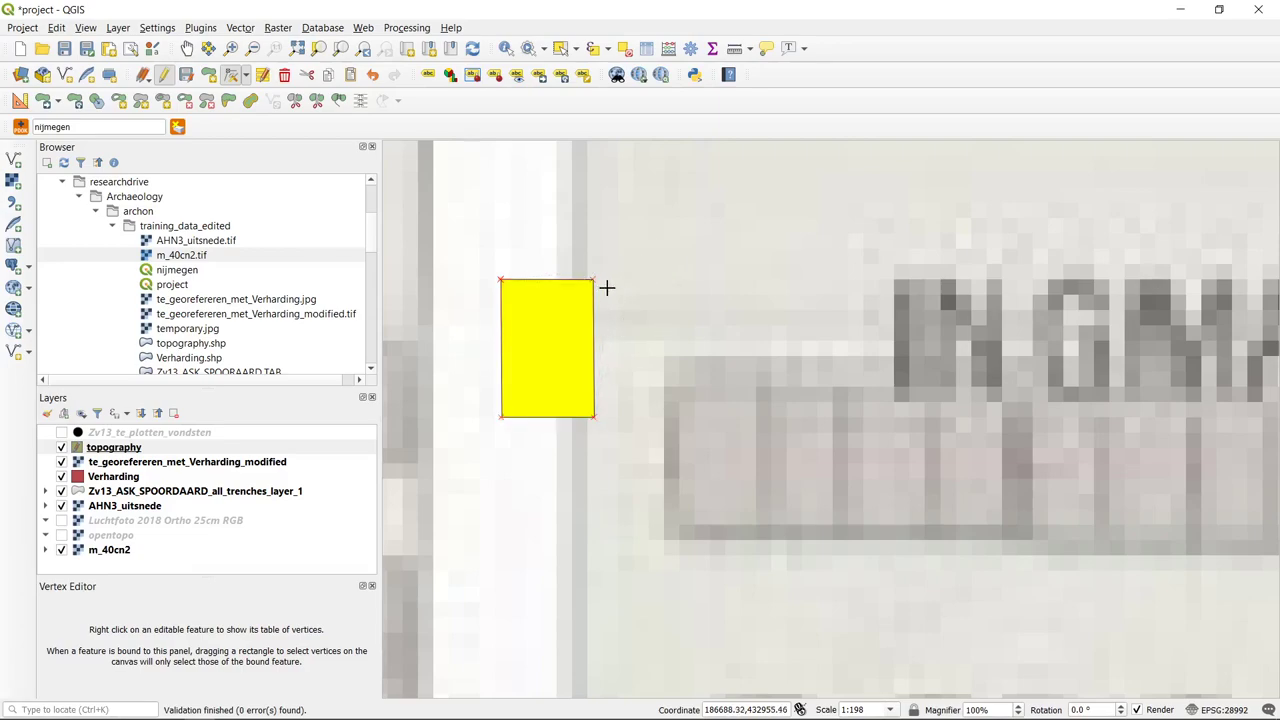
{"action": "left_click", "coordinate": [608, 281]}
{"action": "left_click", "coordinate": [618, 249]}
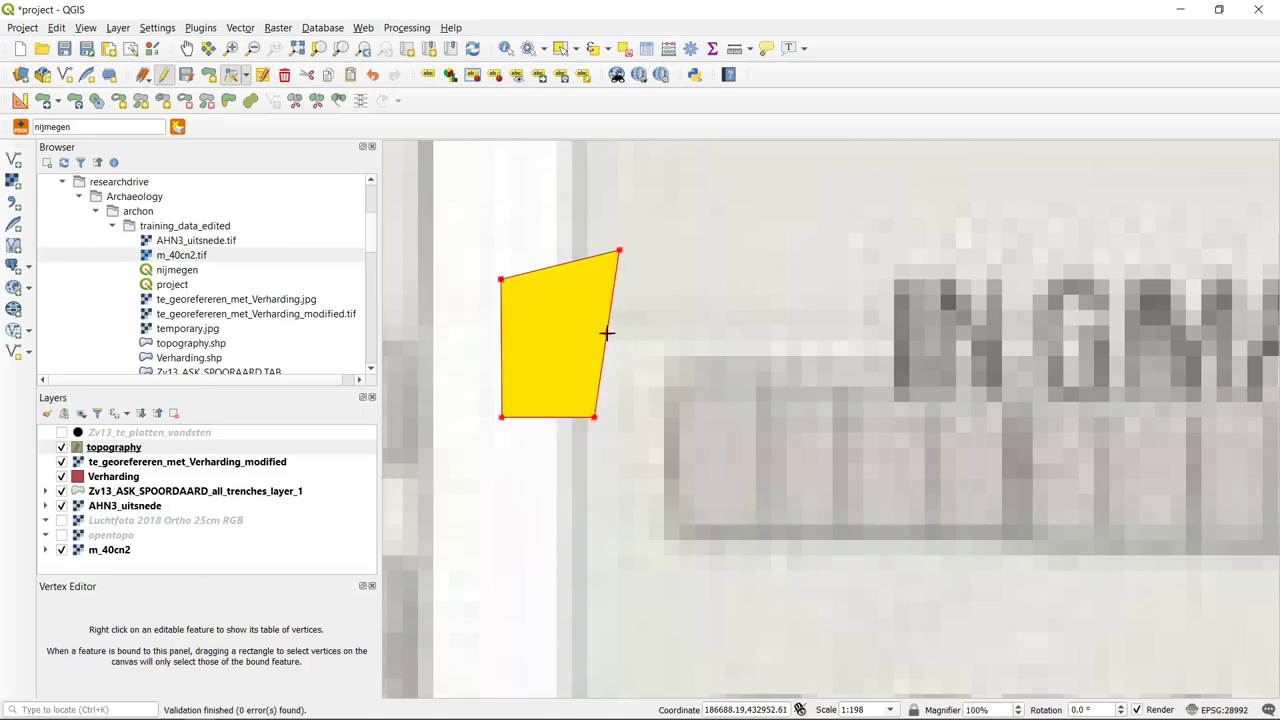
- Add two vertices along the polygon's east side and pull each one outward to the east
{"action": "left_click", "coordinate": [606, 333]}
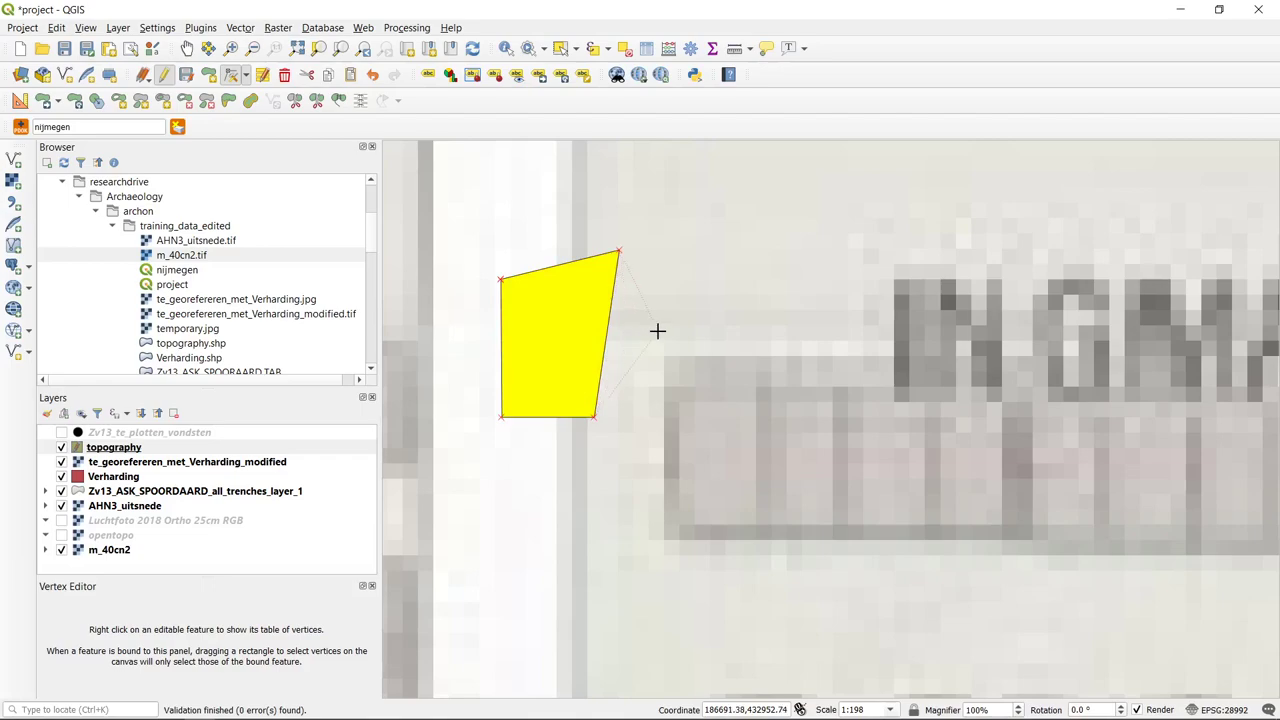
{"action": "left_click", "coordinate": [657, 331]}
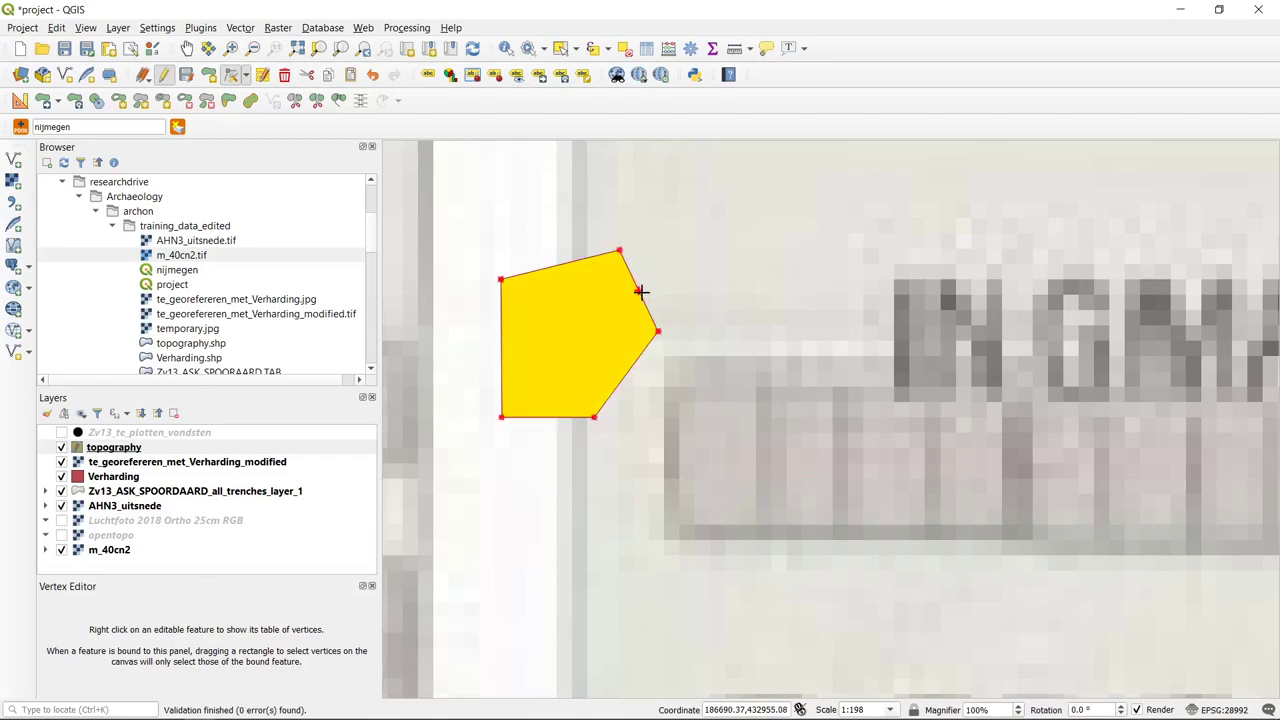
{"action": "left_click", "coordinate": [639, 290]}
{"action": "left_click", "coordinate": [680, 267]}
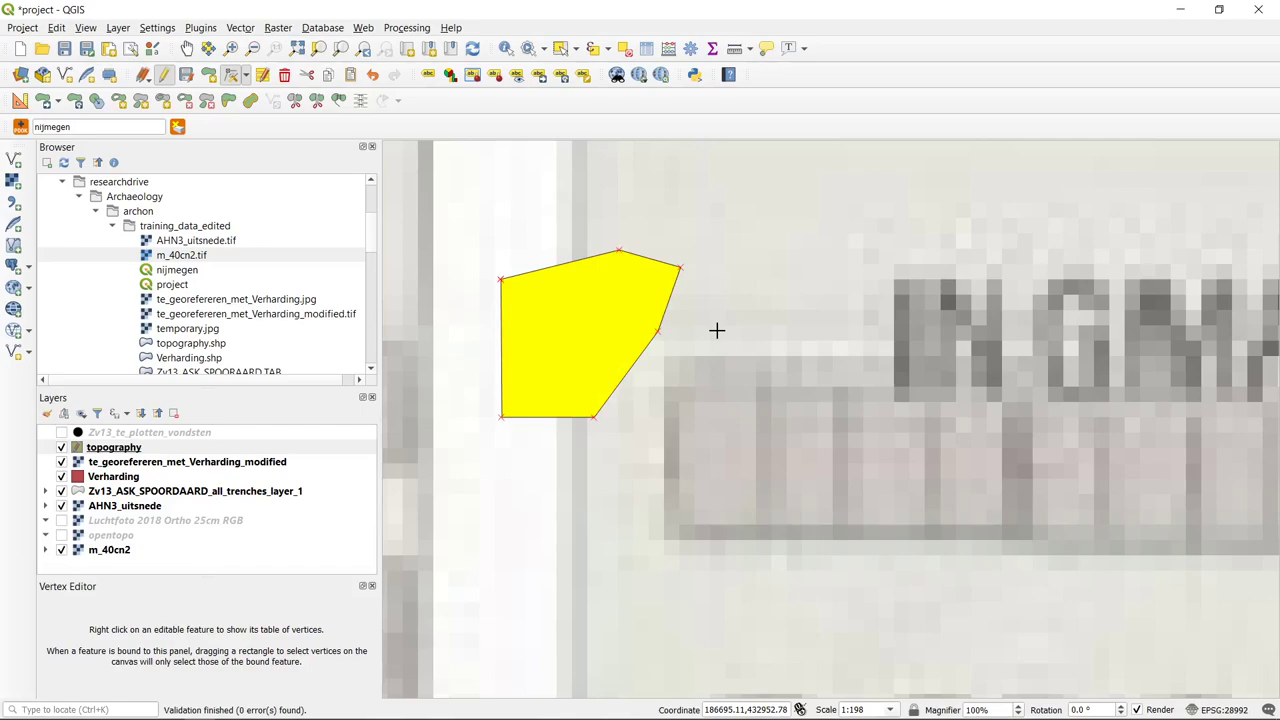
- Delete the two extra vertices on the east side of the house polygon
{"action": "left_click", "coordinate": [657, 331]}
{"action": "key", "text": "Delete"}
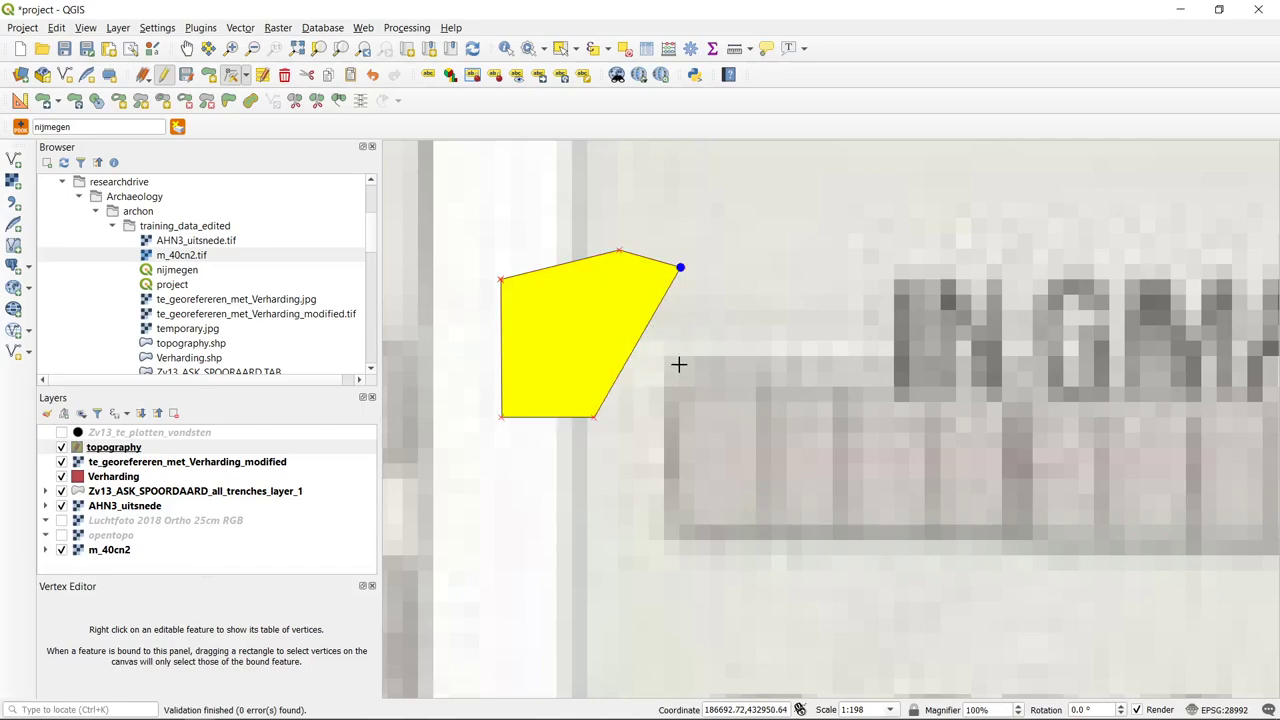
{"action": "left_click", "coordinate": [680, 268]}
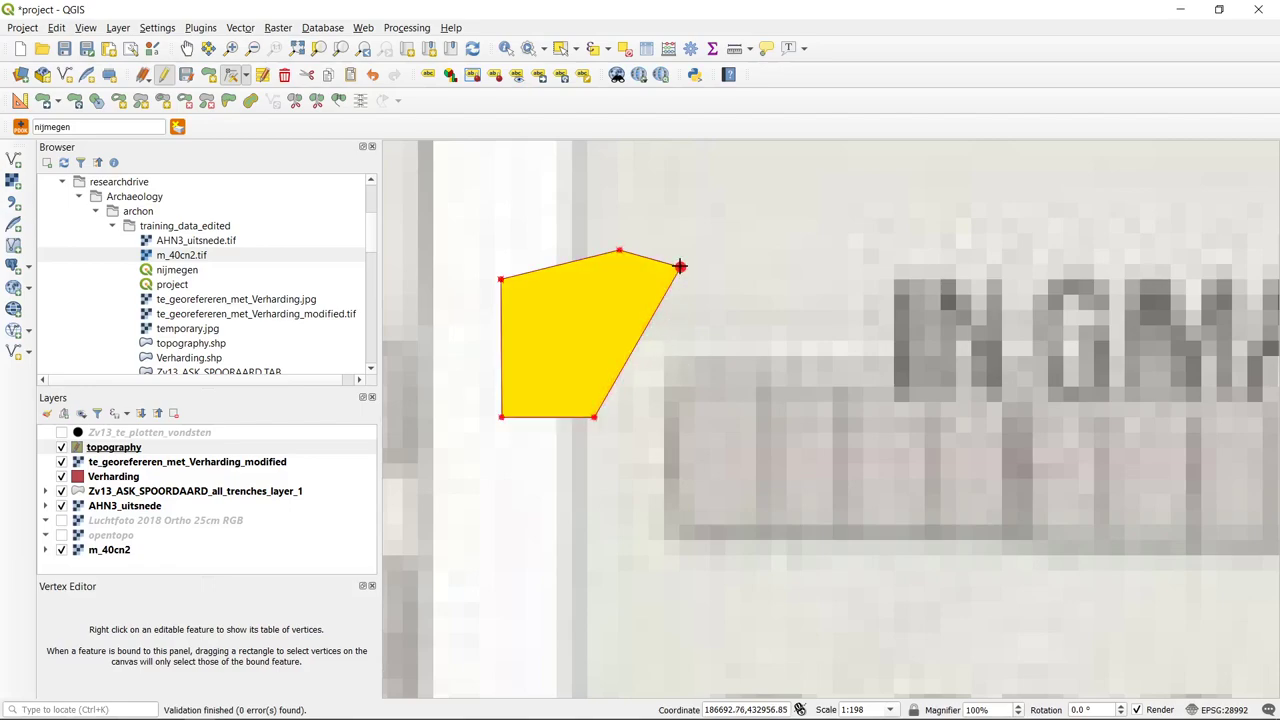
{"action": "key", "text": "Delete"}
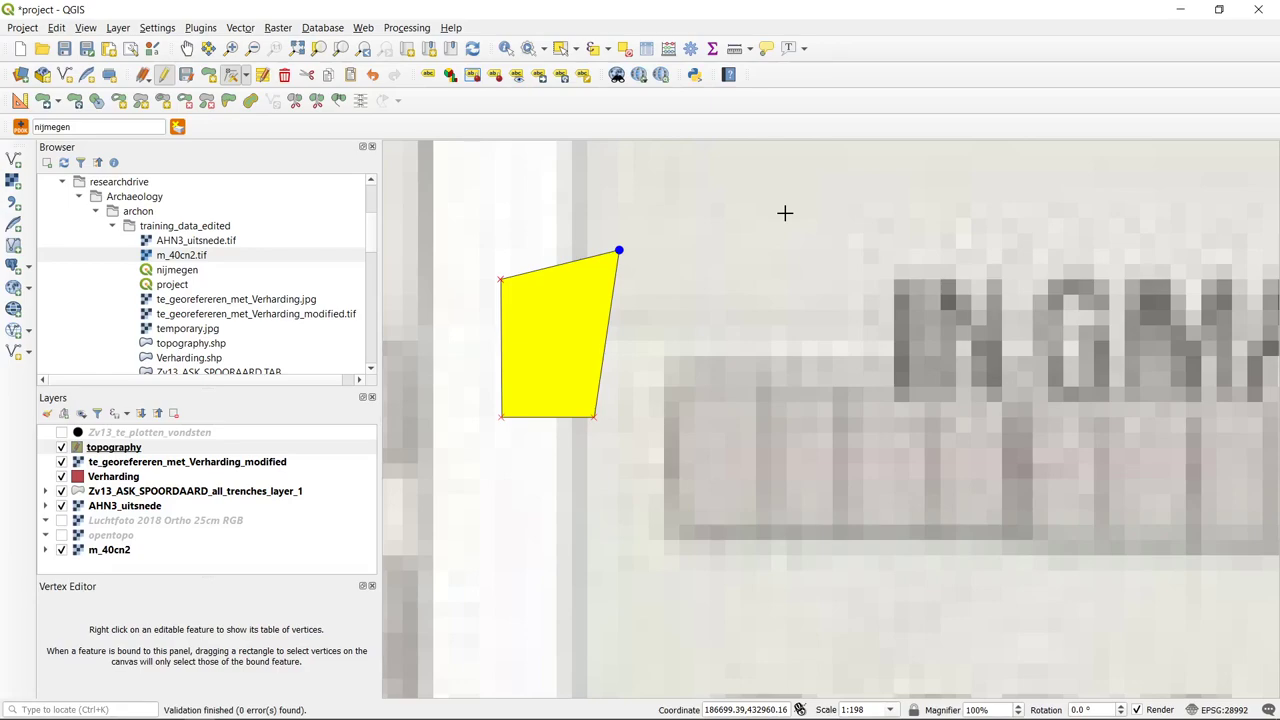
- Undo the vertex edits and moves until the house polygon is a rectangle at the west end of the building row again
{"action": "key", "text": "ctrl+z"}
{"action": "key", "text": "ctrl+z"}
{"action": "key", "text": "ctrl+z"}
{"action": "key", "text": "ctrl+z"}
{"action": "key", "text": "ctrl+z"}
{"action": "key", "text": "ctrl+z"}
{"action": "key", "text": "ctrl+z"}
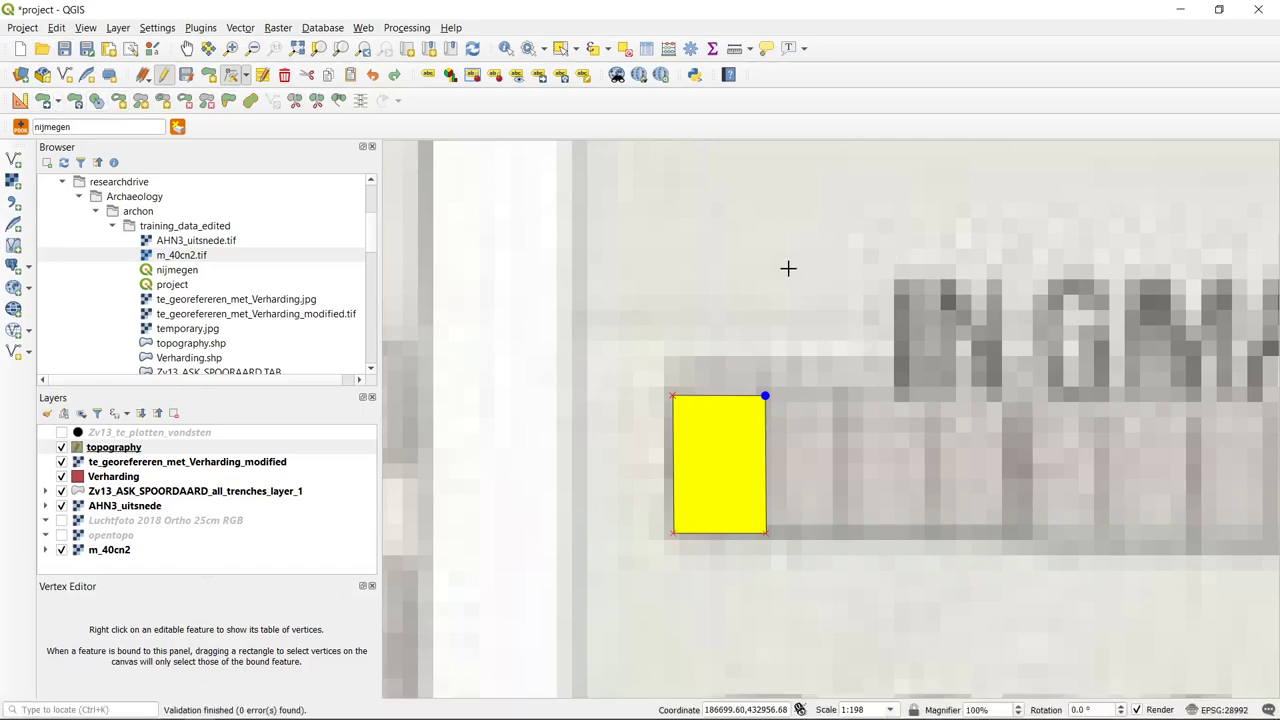
- Add a topography polygon tracing the outer outline of the John Fordstraat street loop, north of Ingmar Bergmanpark
{"action": "scroll", "coordinate": [788, 268], "scroll_direction": "down", "scroll_amount": 3}
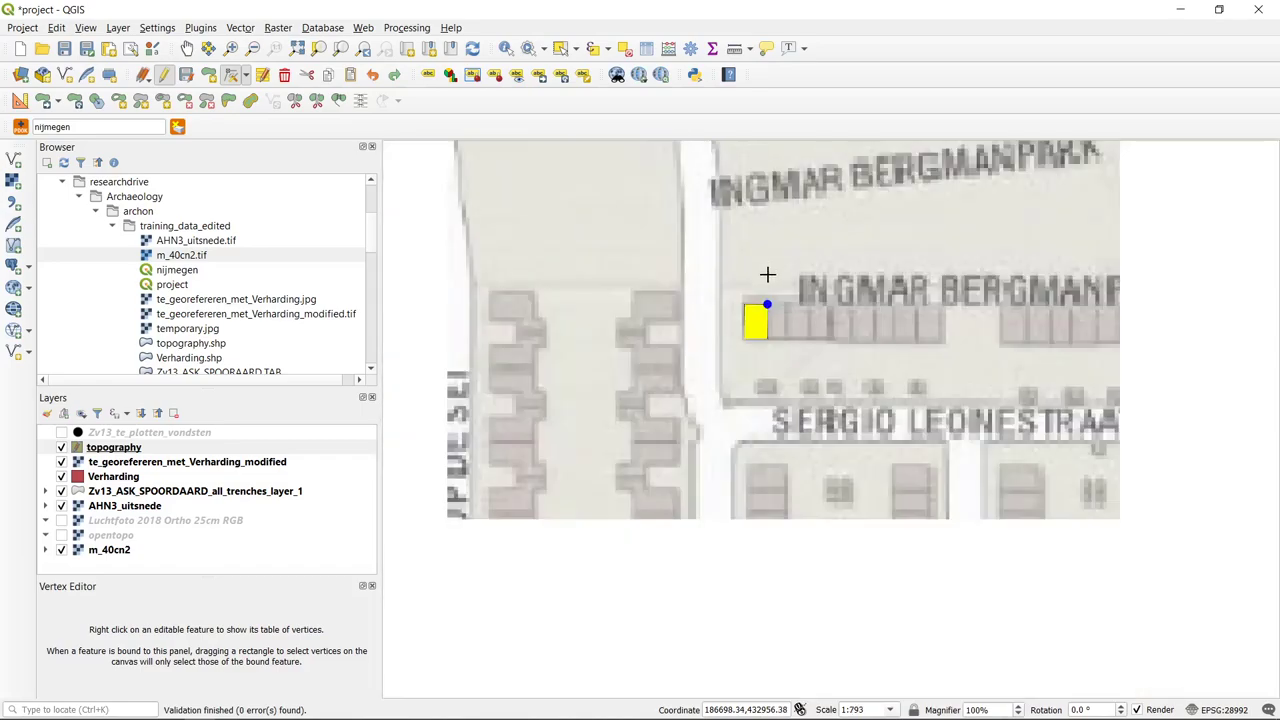
{"action": "scroll", "coordinate": [766, 268], "scroll_direction": "up", "scroll_amount": 1}
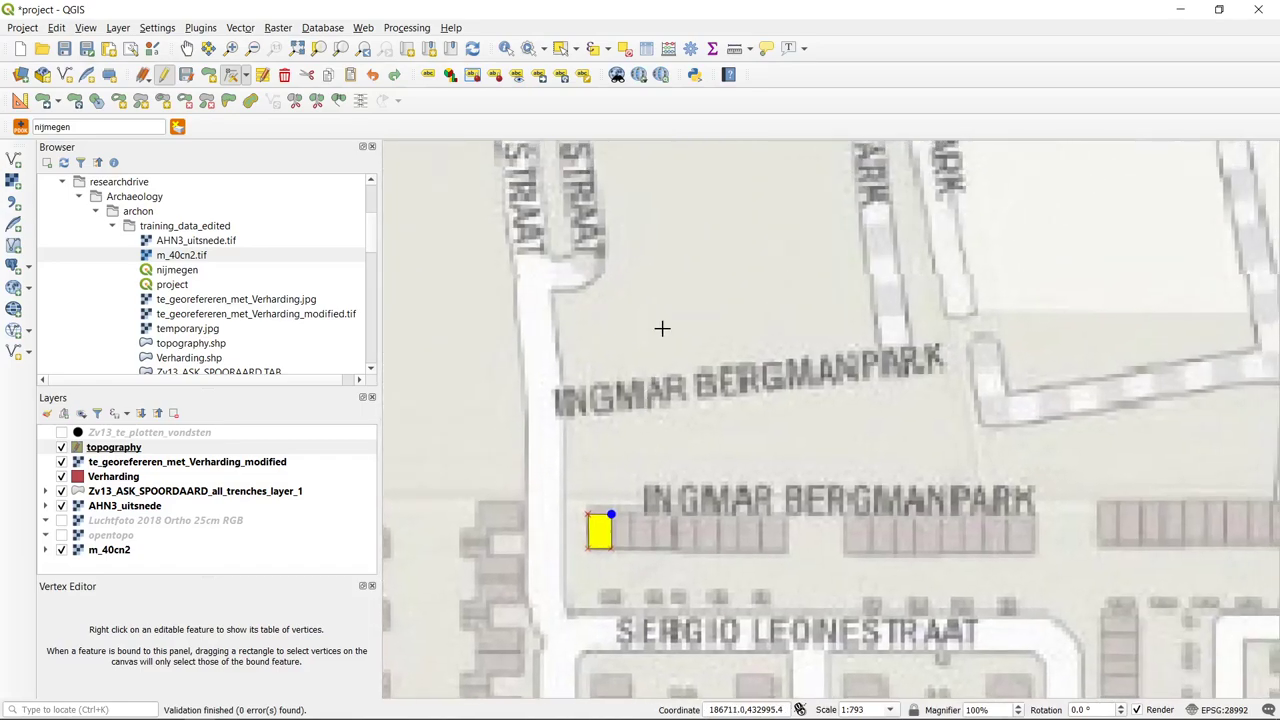
{"action": "left_click_drag", "start_coordinate": [660, 274], "coordinate": [780, 559]}
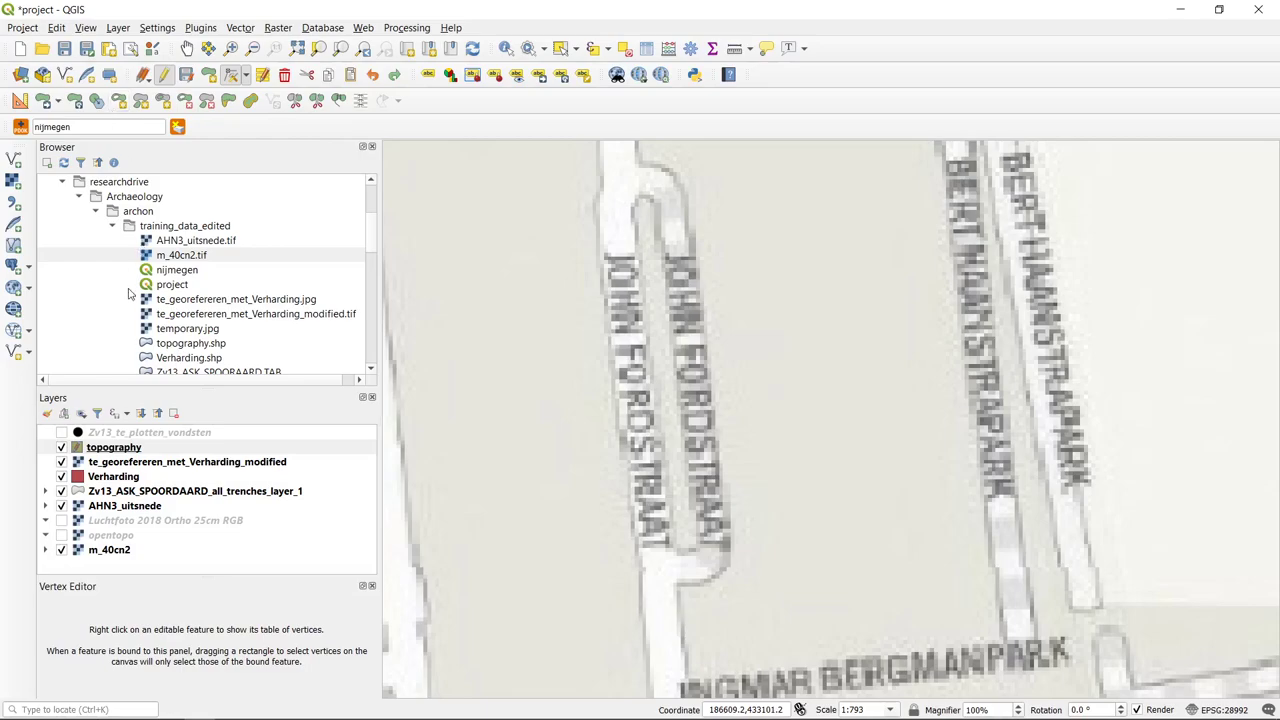
{"action": "left_click", "coordinate": [61, 463]}
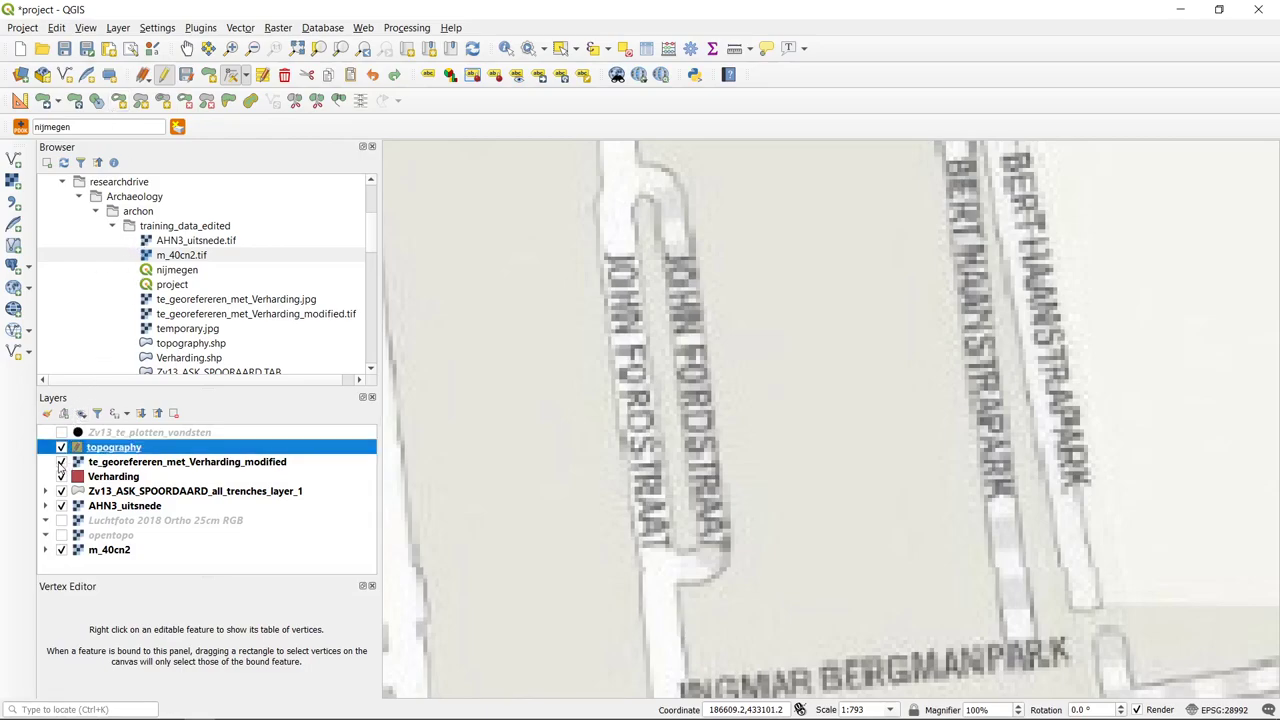
{"action": "left_click", "coordinate": [61, 463]}
{"action": "scroll", "coordinate": [631, 431], "scroll_direction": "down", "scroll_amount": 1}
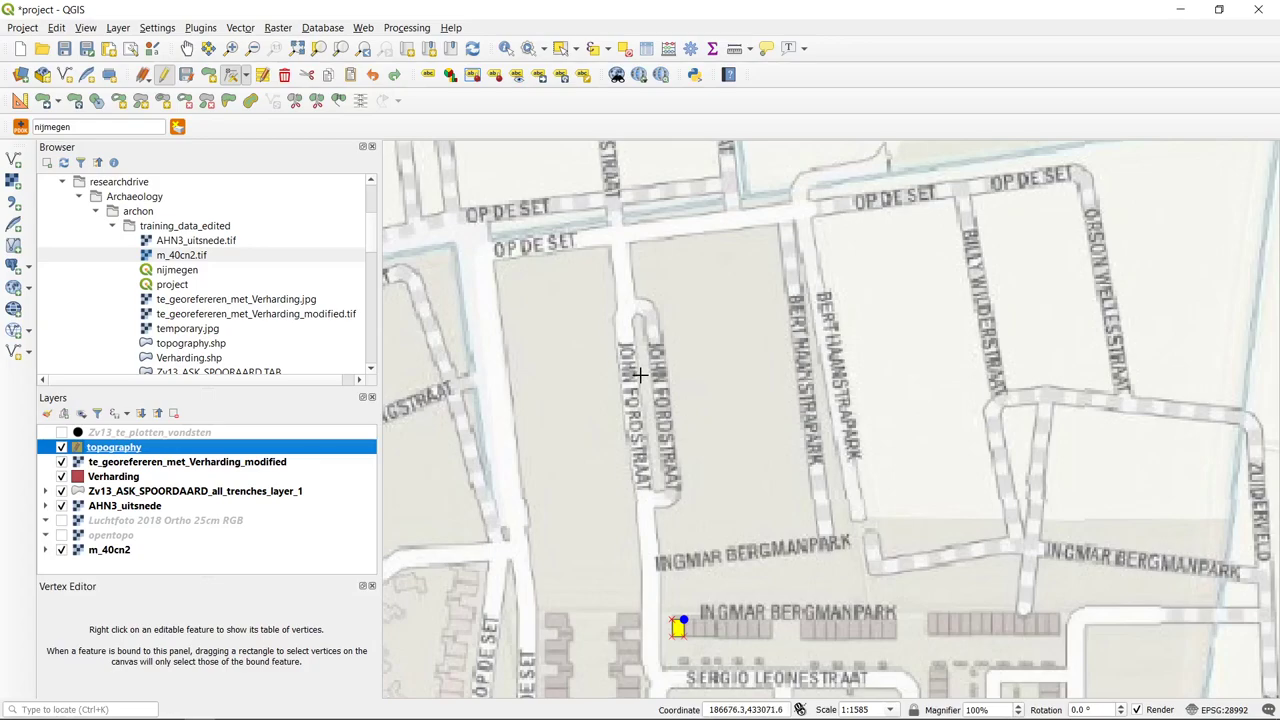
{"action": "scroll", "coordinate": [660, 337], "scroll_direction": "up", "scroll_amount": 1}
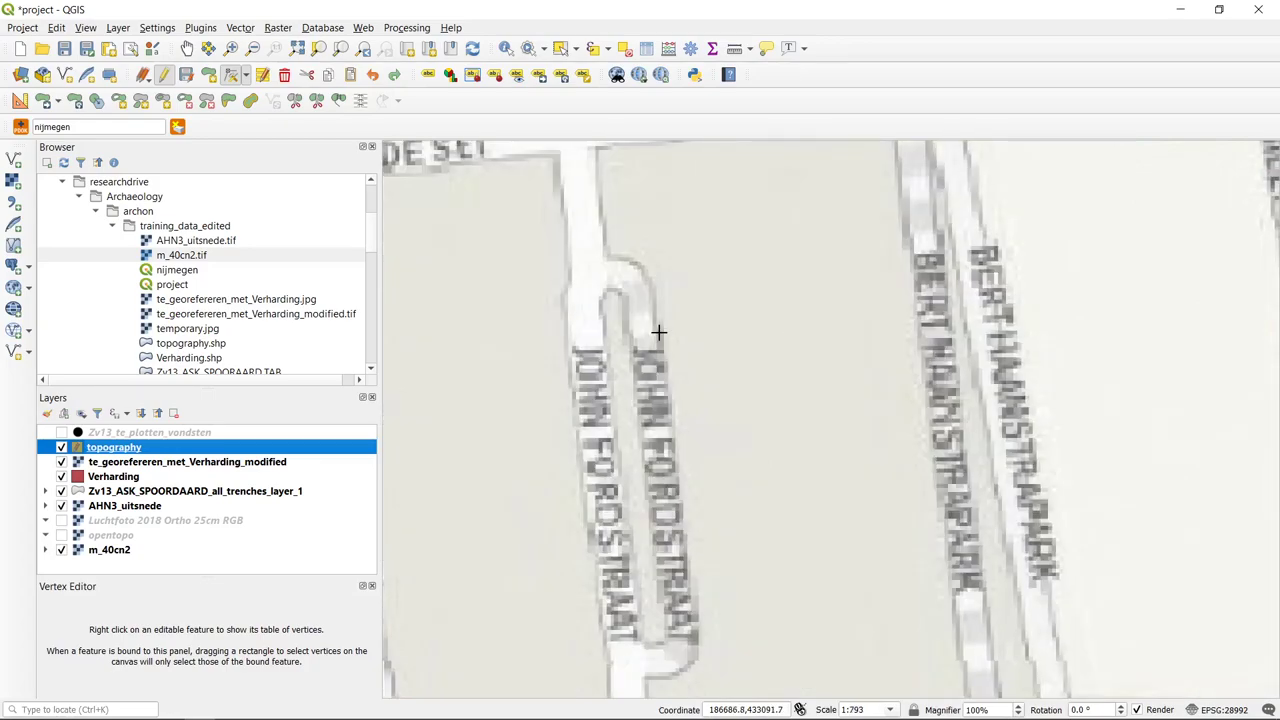
{"action": "left_click_drag", "start_coordinate": [663, 337], "coordinate": [648, 277]}
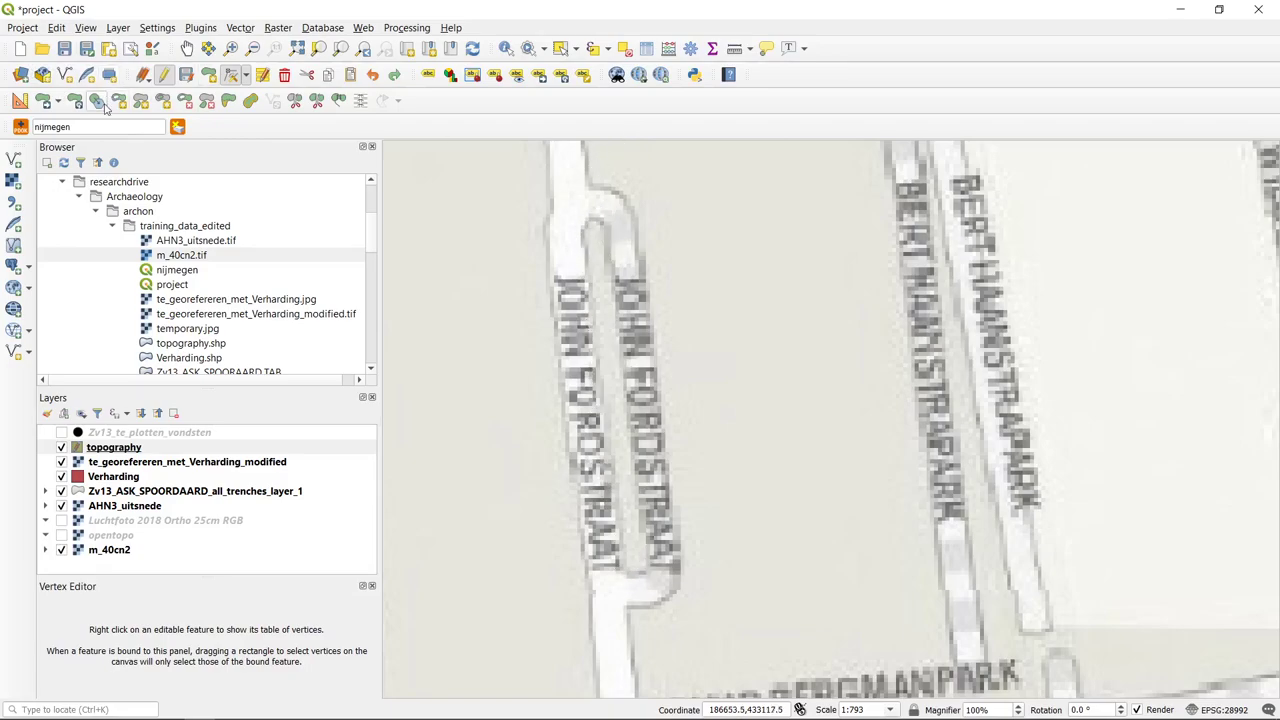
{"action": "left_click", "coordinate": [208, 76]}
{"action": "mouse_move", "coordinate": [552, 208]}
{"action": "left_mouse_down"}
{"action": "mouse_move", "coordinate": [579, 561]}
{"action": "mouse_move", "coordinate": [589, 551]}
{"action": "mouse_move", "coordinate": [591, 601]}
{"action": "mouse_move", "coordinate": [654, 609]}
{"action": "mouse_move", "coordinate": [677, 588]}
{"action": "mouse_move", "coordinate": [636, 206]}
{"action": "mouse_move", "coordinate": [591, 182]}
{"action": "mouse_move", "coordinate": [553, 192]}
{"action": "left_mouse_up"}
{"action": "right_click", "coordinate": [553, 192]}
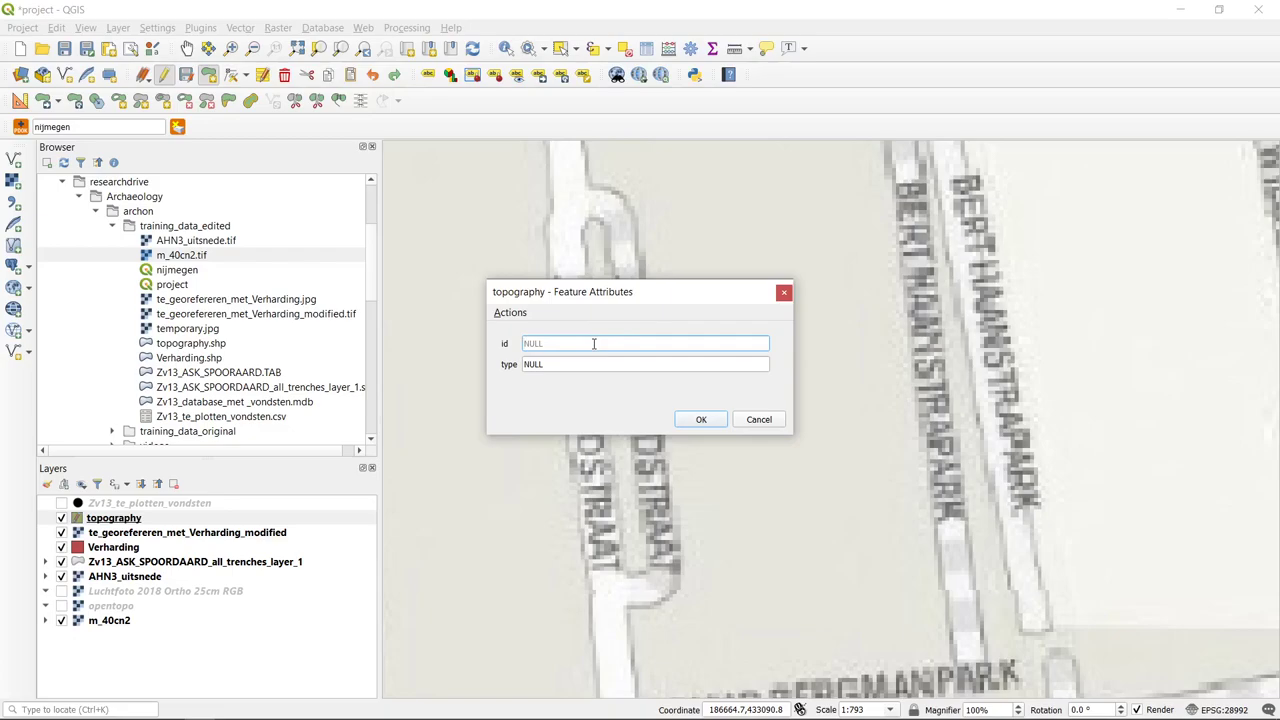
- Give the new street polygon id 2 and type street, and accept its attributes
{"action": "type", "text": "2"}
{"action": "key", "text": "Tab"}
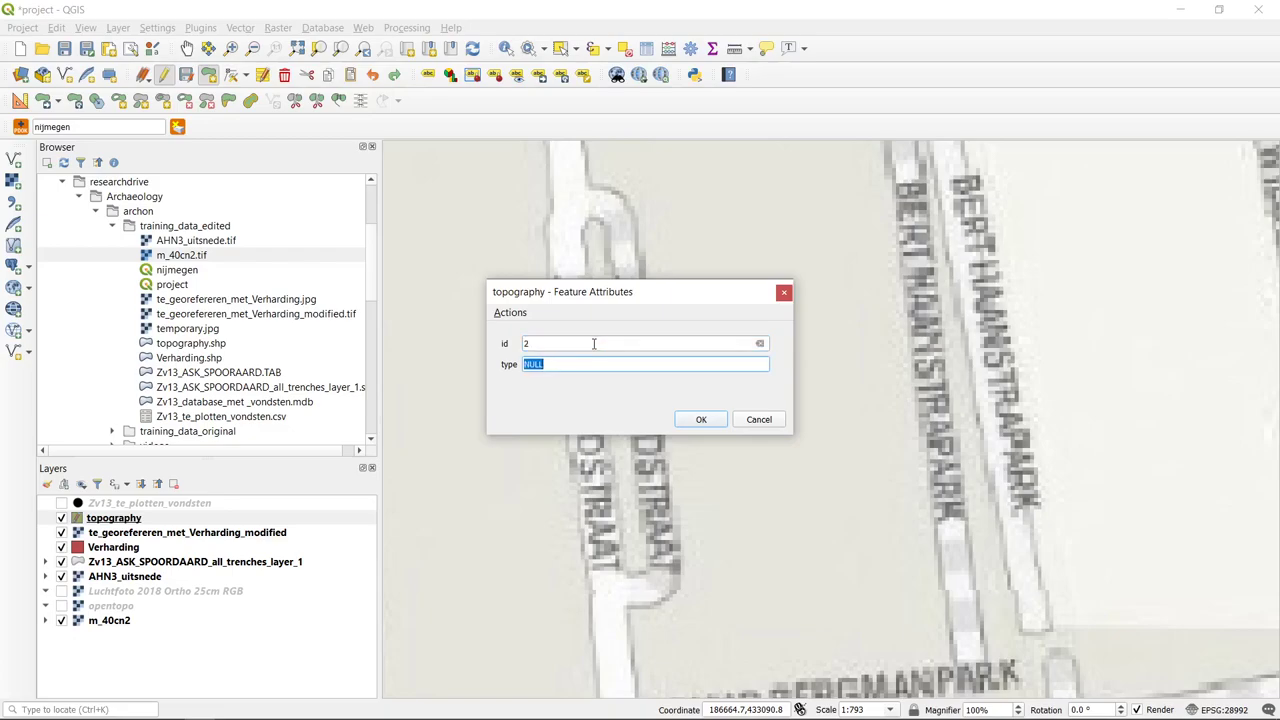
{"action": "type", "text": "street"}
{"action": "key", "text": "Return"}
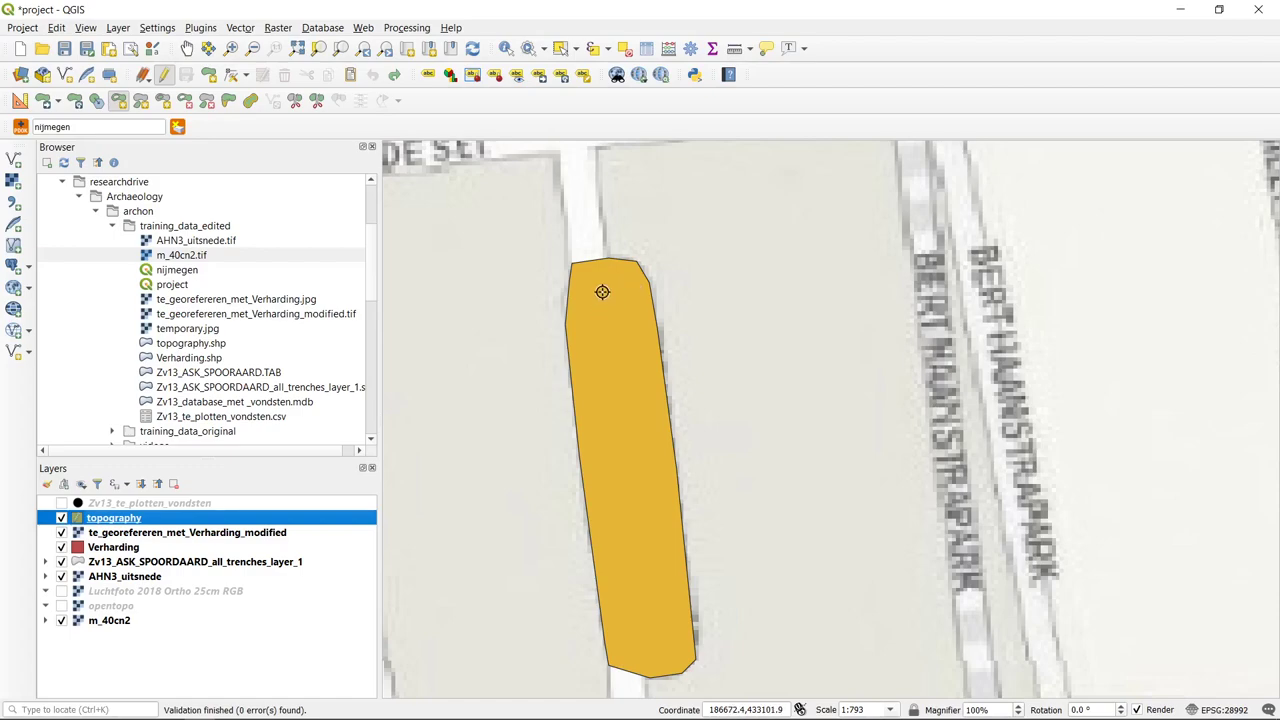
- Make the topography layer semi-transparent by lowering its symbol opacity to roughly half
{"action": "right_click", "coordinate": [143, 527]}
{"action": "left_click", "coordinate": [170, 511]}
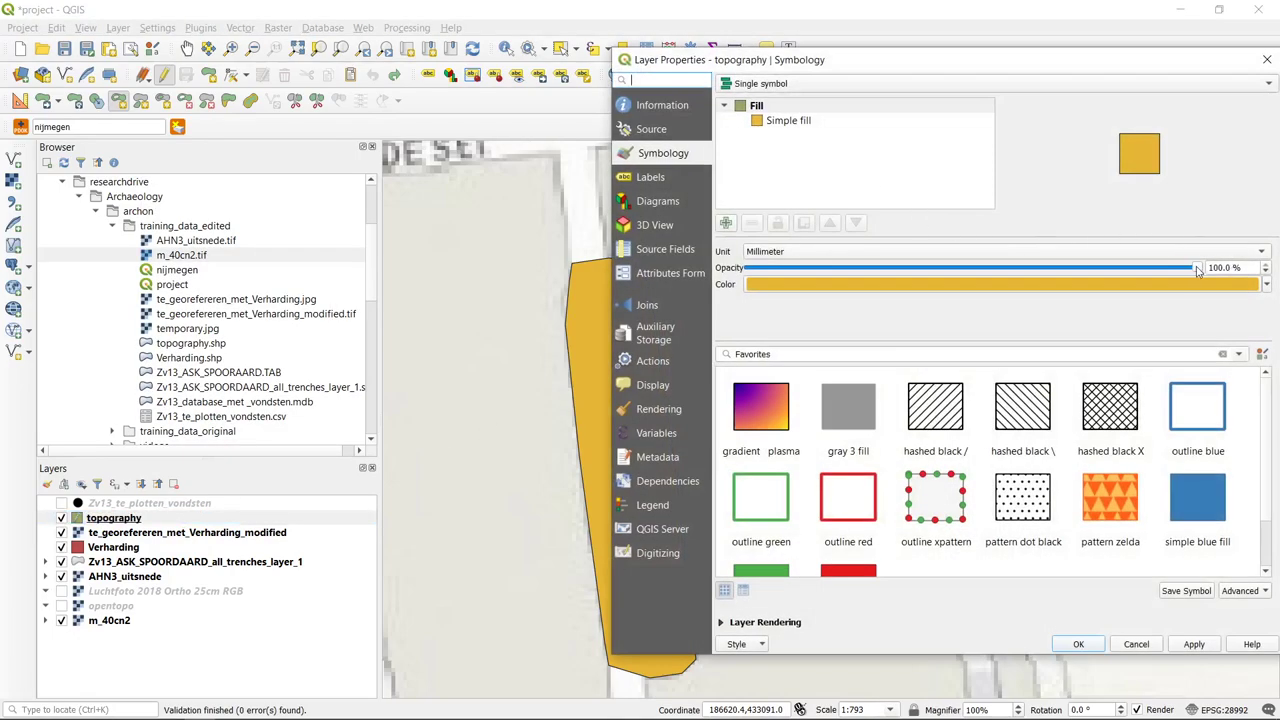
{"action": "left_click_drag", "start_coordinate": [1197, 271], "coordinate": [1003, 263]}
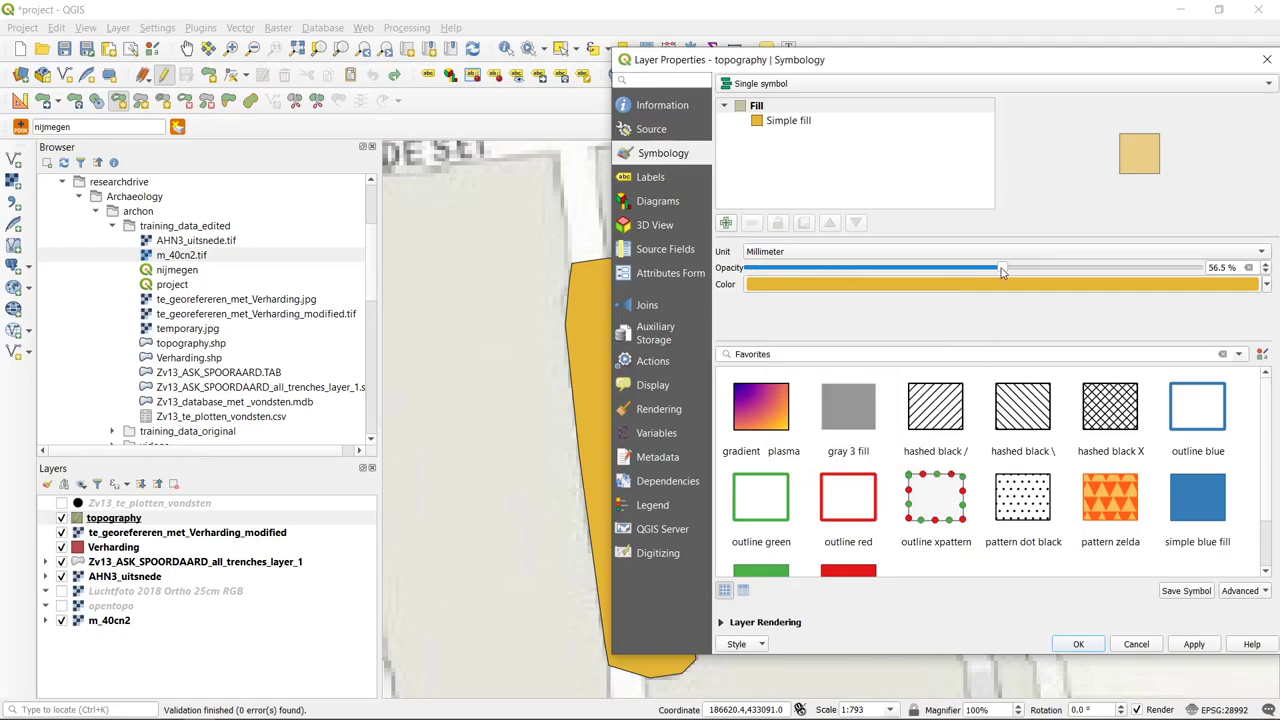
{"action": "left_click_drag", "start_coordinate": [1002, 271], "coordinate": [977, 276]}
{"action": "left_click", "coordinate": [1078, 645]}
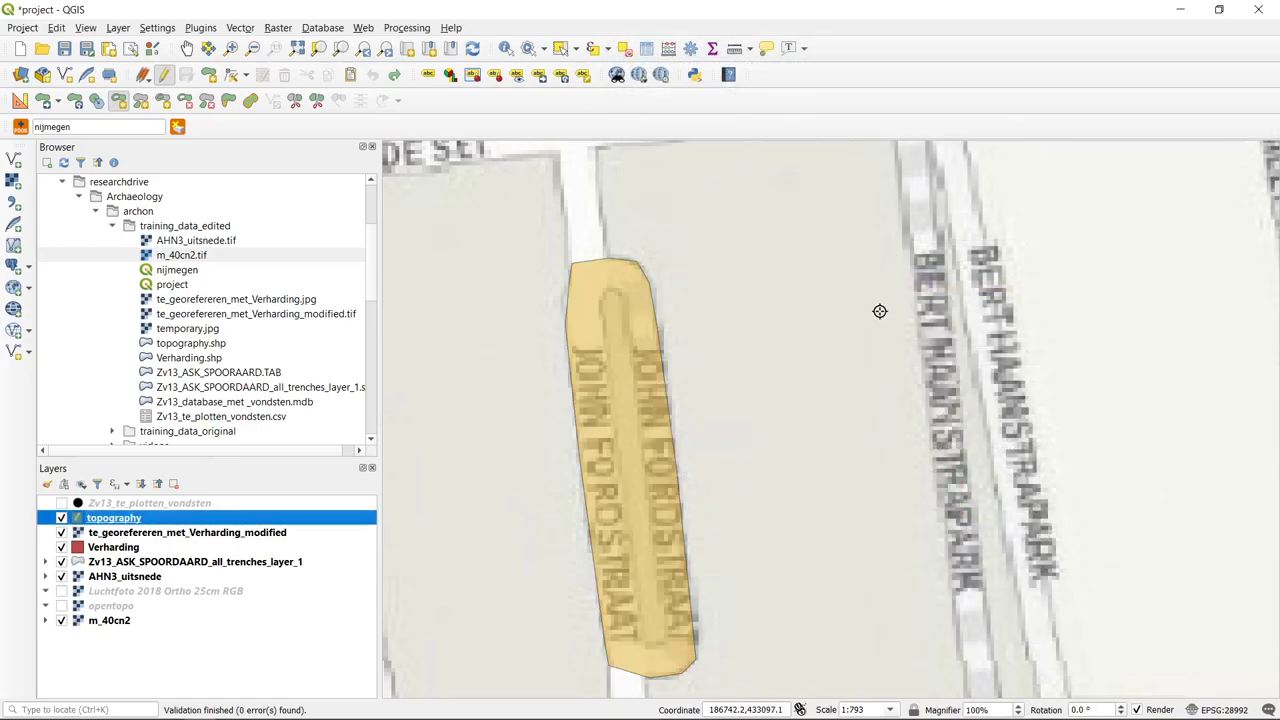
- Start an Add Ring hole in the John Fordstraat polygon, tracing the north end of the central strip and heading down its west side
{"action": "left_click_drag", "start_coordinate": [851, 374], "coordinate": [849, 300]}
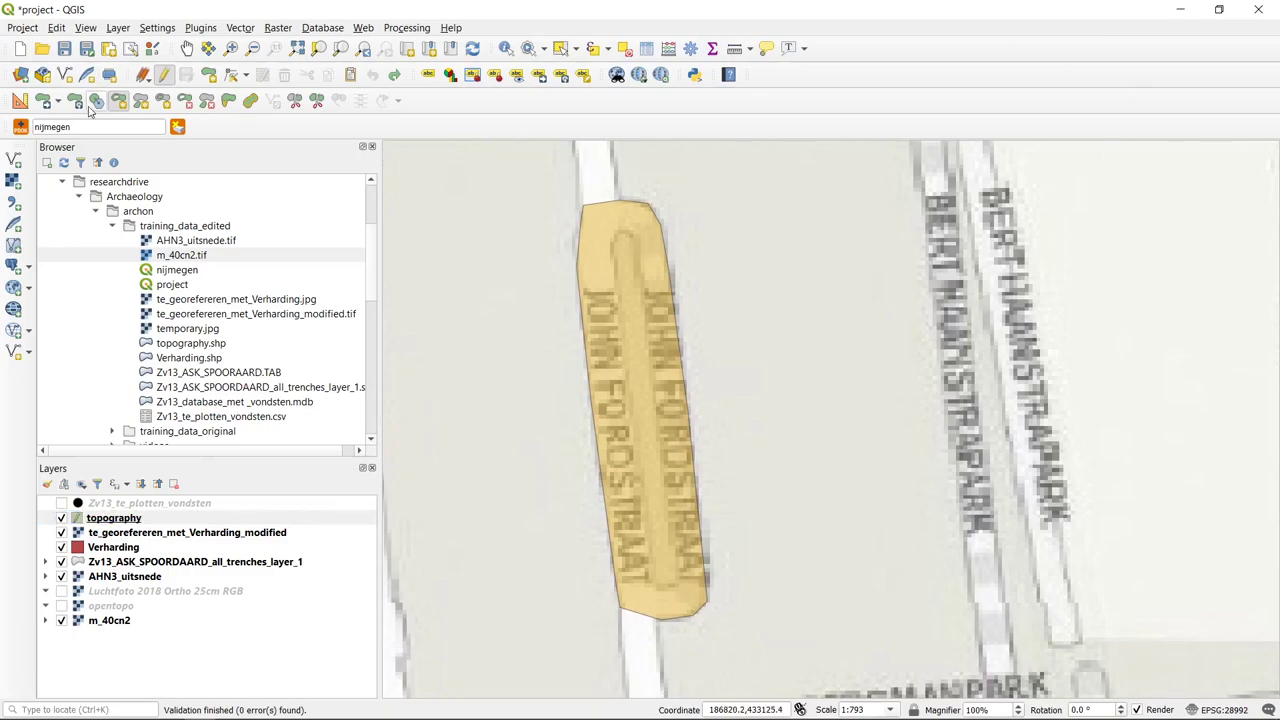
{"action": "left_click", "coordinate": [233, 75]}
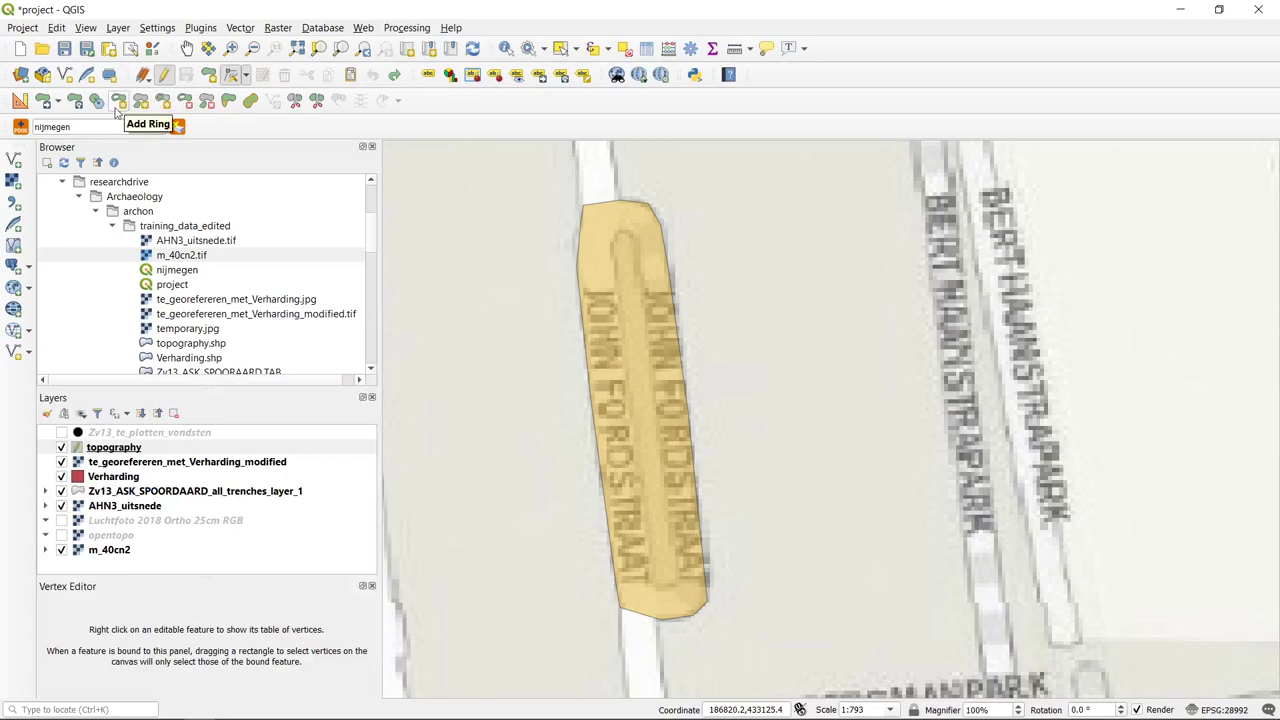
{"action": "left_click", "coordinate": [118, 100]}
{"action": "scroll", "coordinate": [612, 270], "scroll_direction": "up", "scroll_amount": 1}
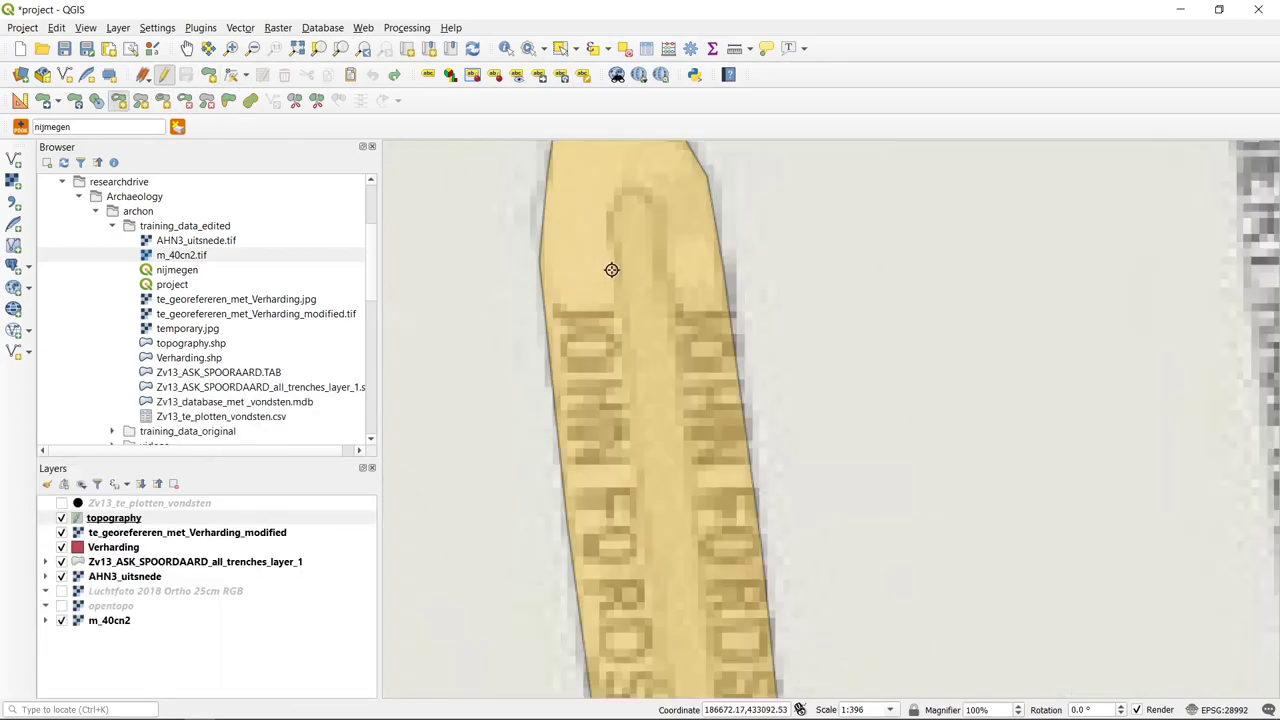
{"action": "left_click", "coordinate": [655, 198]}
{"action": "left_click", "coordinate": [636, 190]}
{"action": "left_click", "coordinate": [609, 212]}
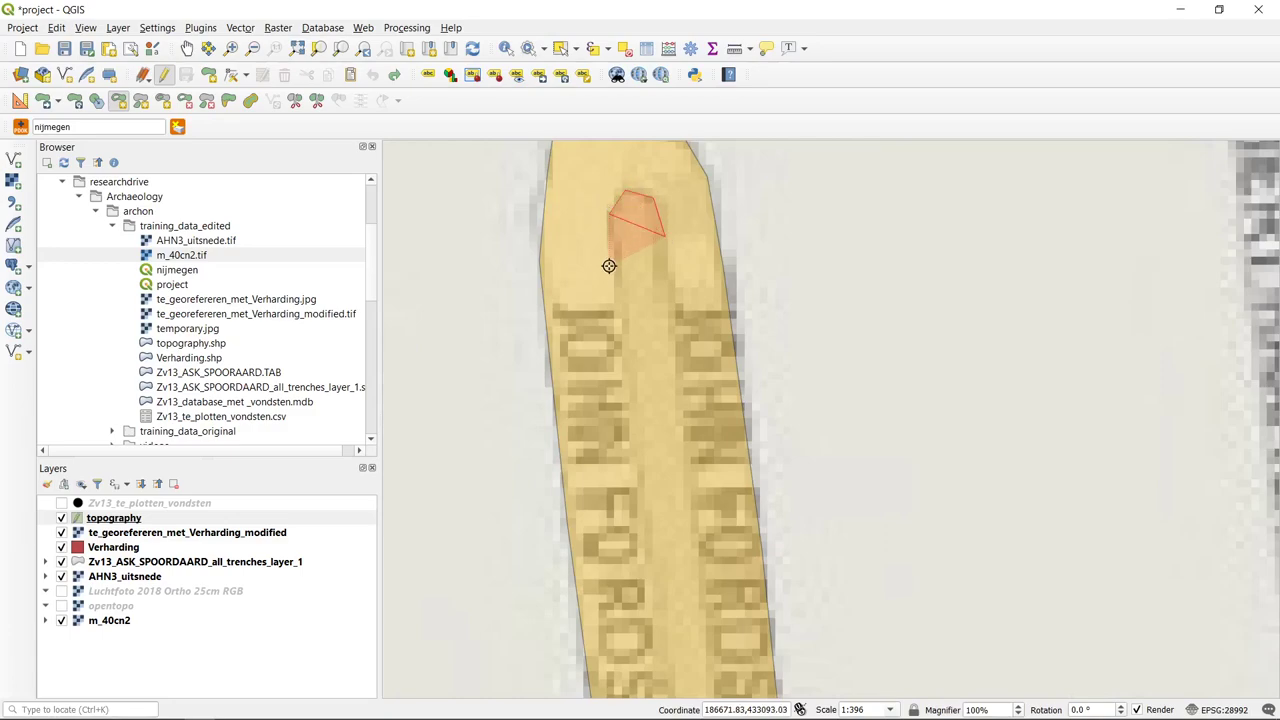
{"action": "left_click_drag", "start_coordinate": [651, 323], "coordinate": [606, 149]}
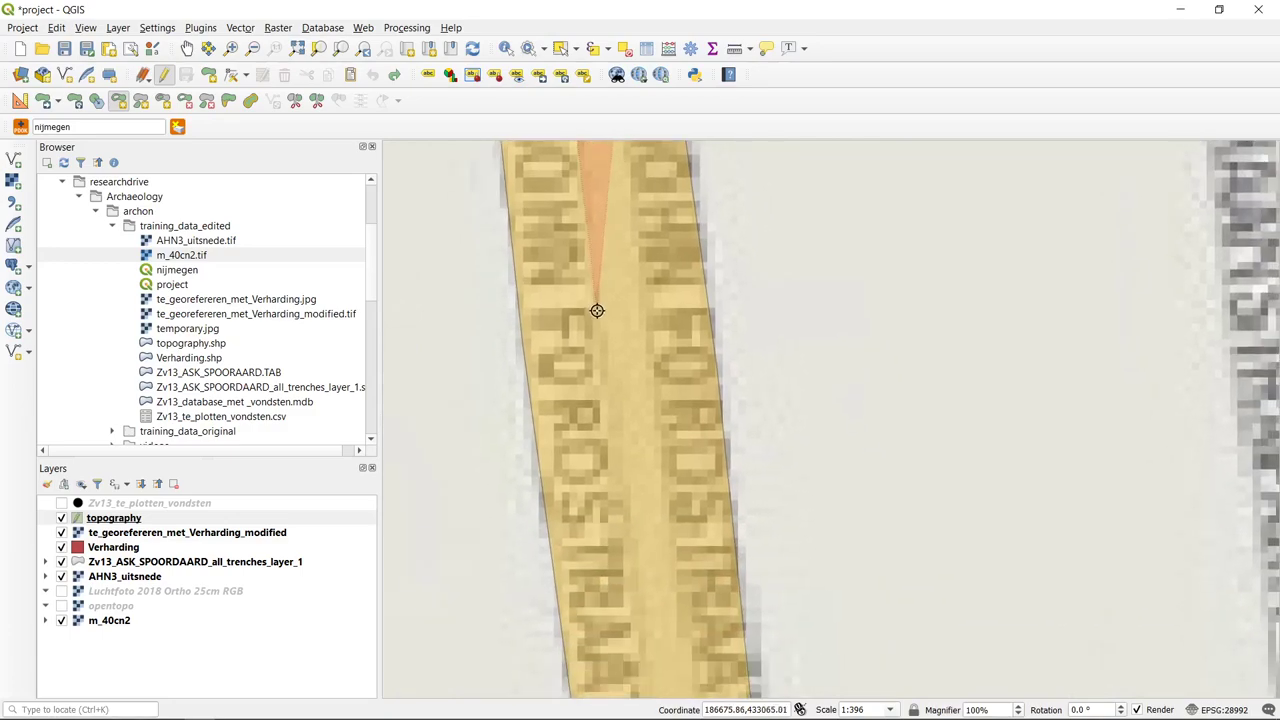
{"action": "left_click_drag", "start_coordinate": [674, 343], "coordinate": [674, 126]}
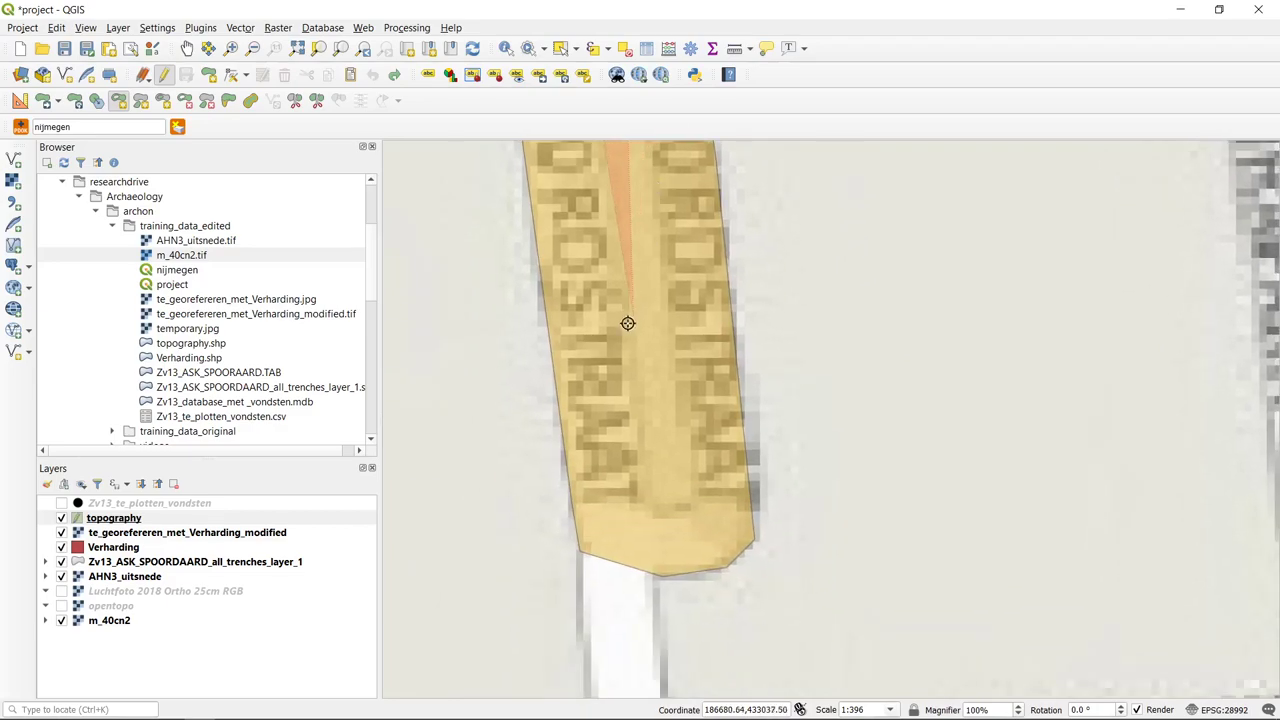
- Trace the ring around the central strip's south end and back up its east side, and finish the hole
{"action": "left_click", "coordinate": [630, 378]}
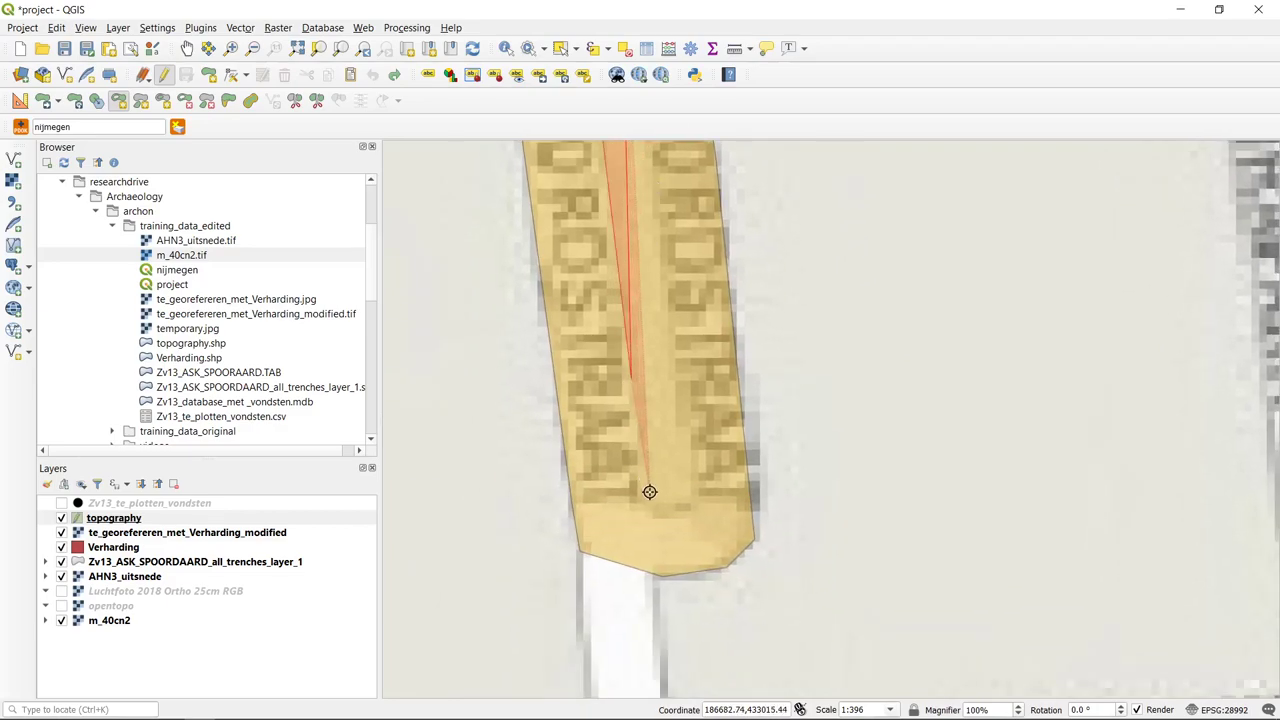
{"action": "left_click", "coordinate": [662, 510]}
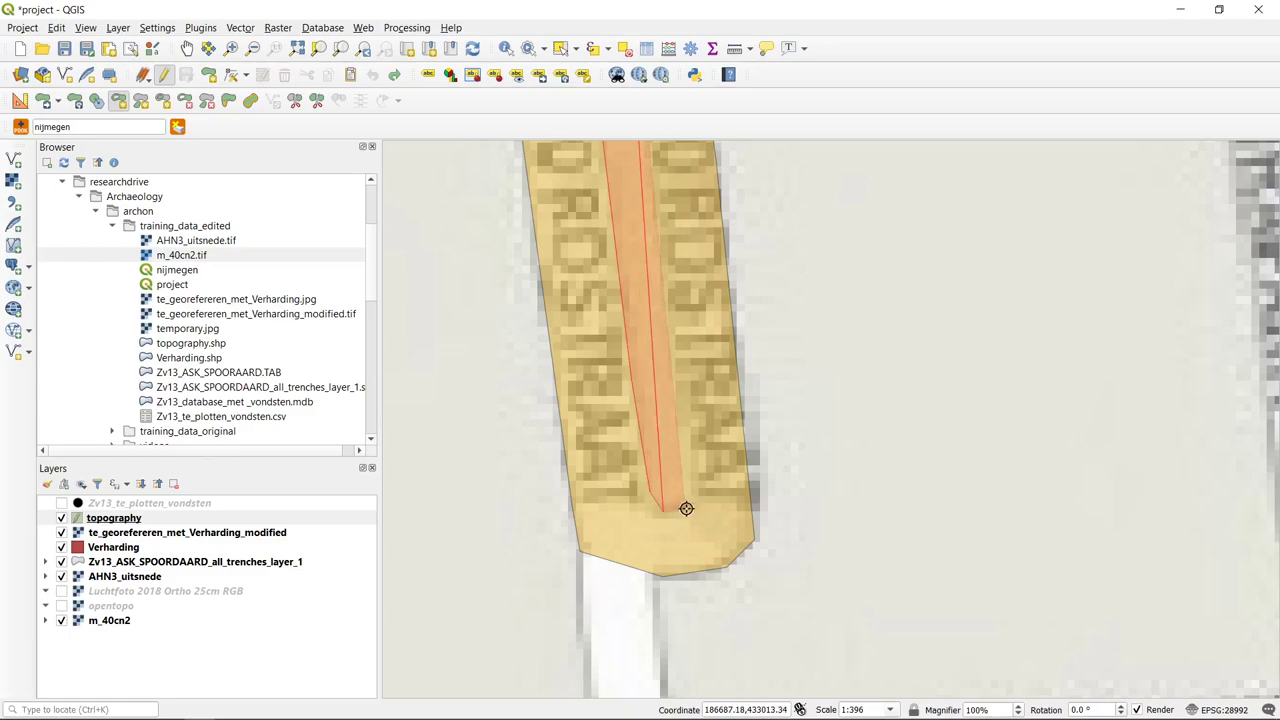
{"action": "left_click", "coordinate": [698, 495]}
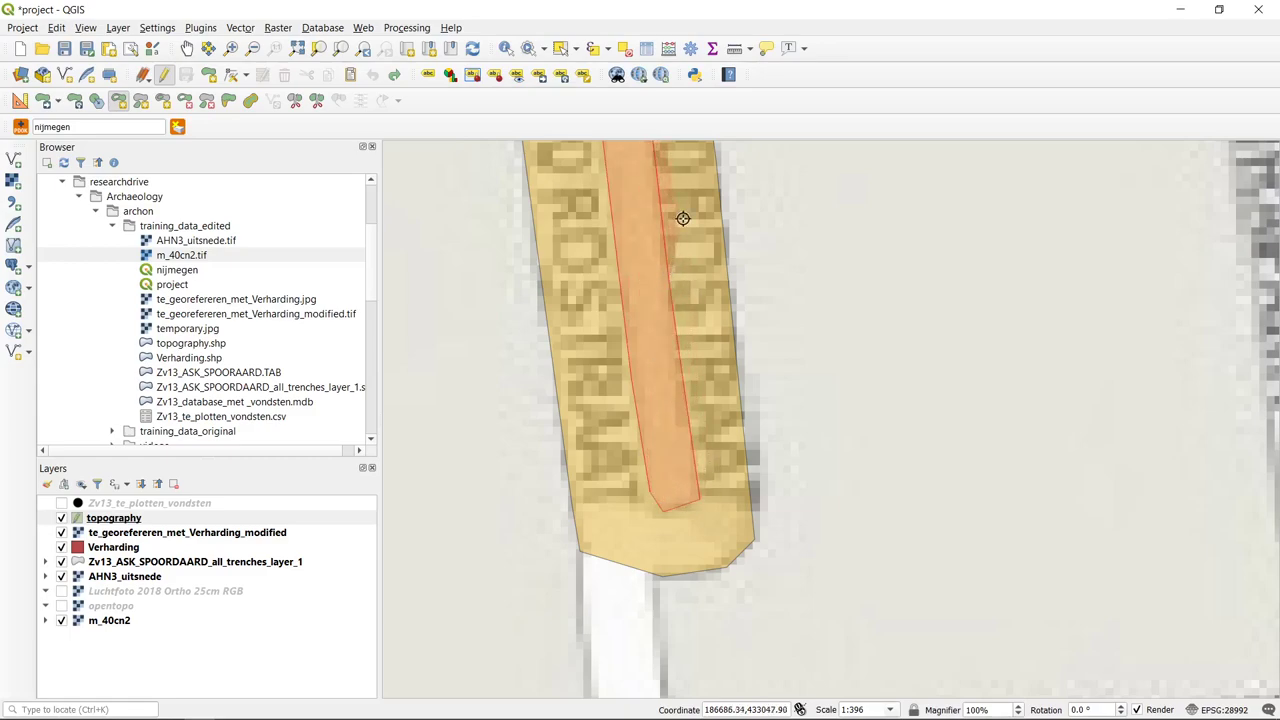
{"action": "key", "text": "Up"}
{"action": "key", "text": "Up"}
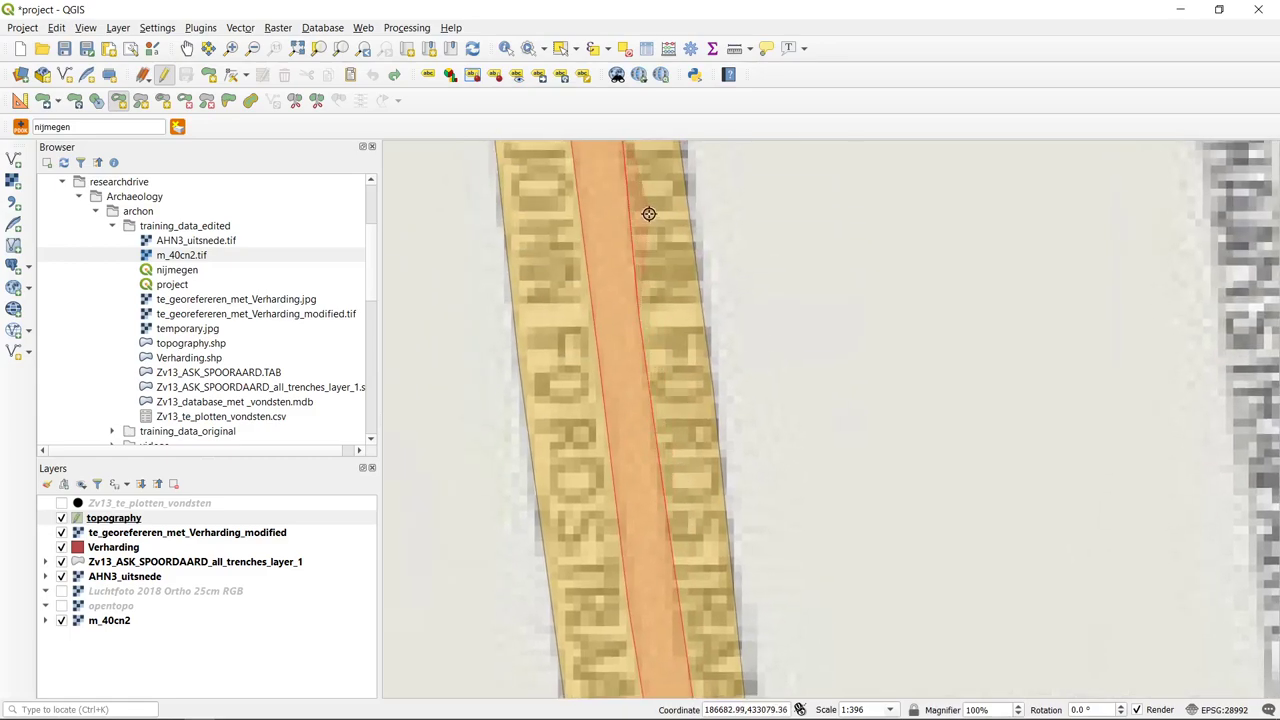
{"action": "key", "text": "Up"}
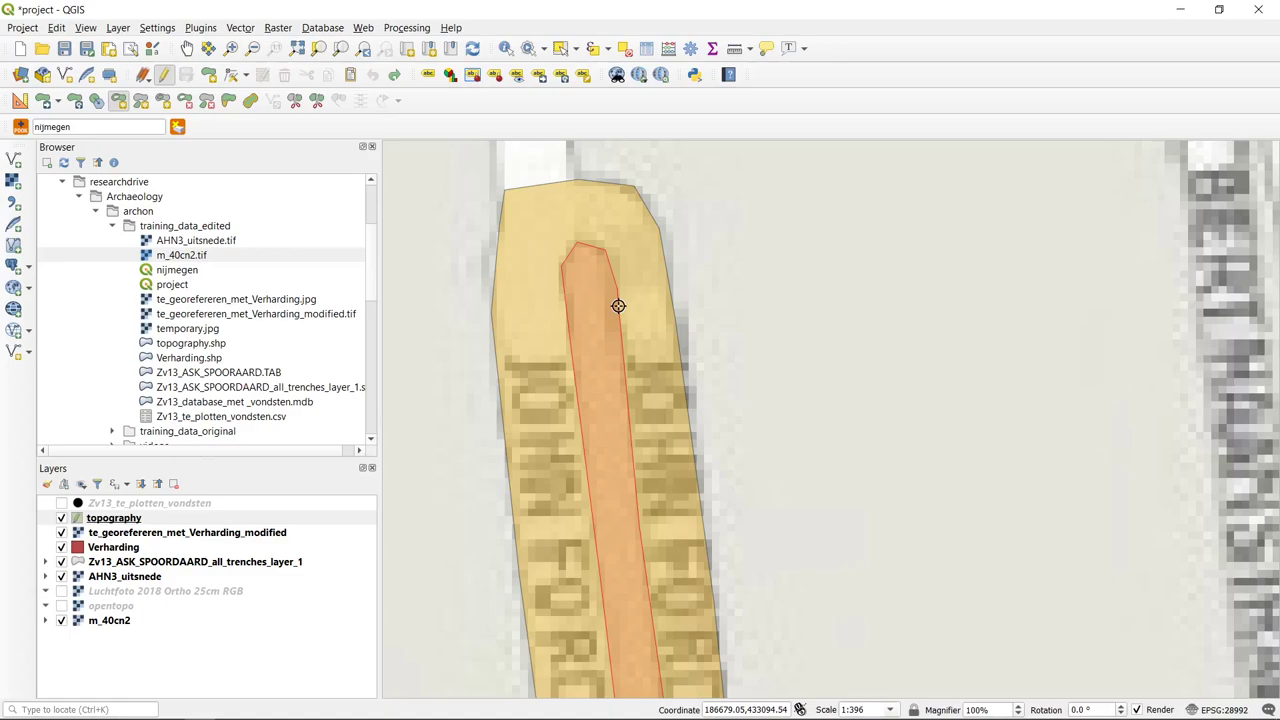
{"action": "right_click", "coordinate": [618, 305]}
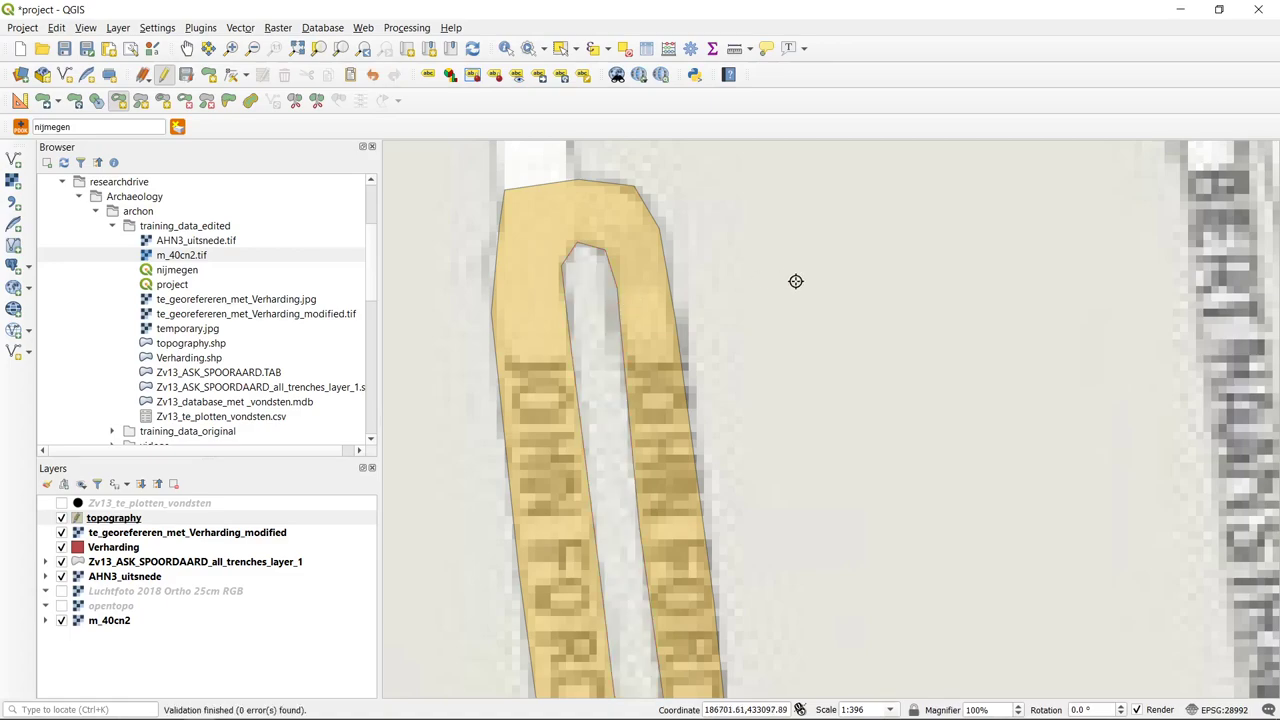
- Digitize a rectangular topography polygon over the five easternmost houses of the western Ingmar Bergmanpark row
{"action": "scroll", "coordinate": [720, 251], "scroll_direction": "down", "scroll_amount": 1}
{"action": "left_click_drag", "start_coordinate": [740, 317], "coordinate": [711, 278]}
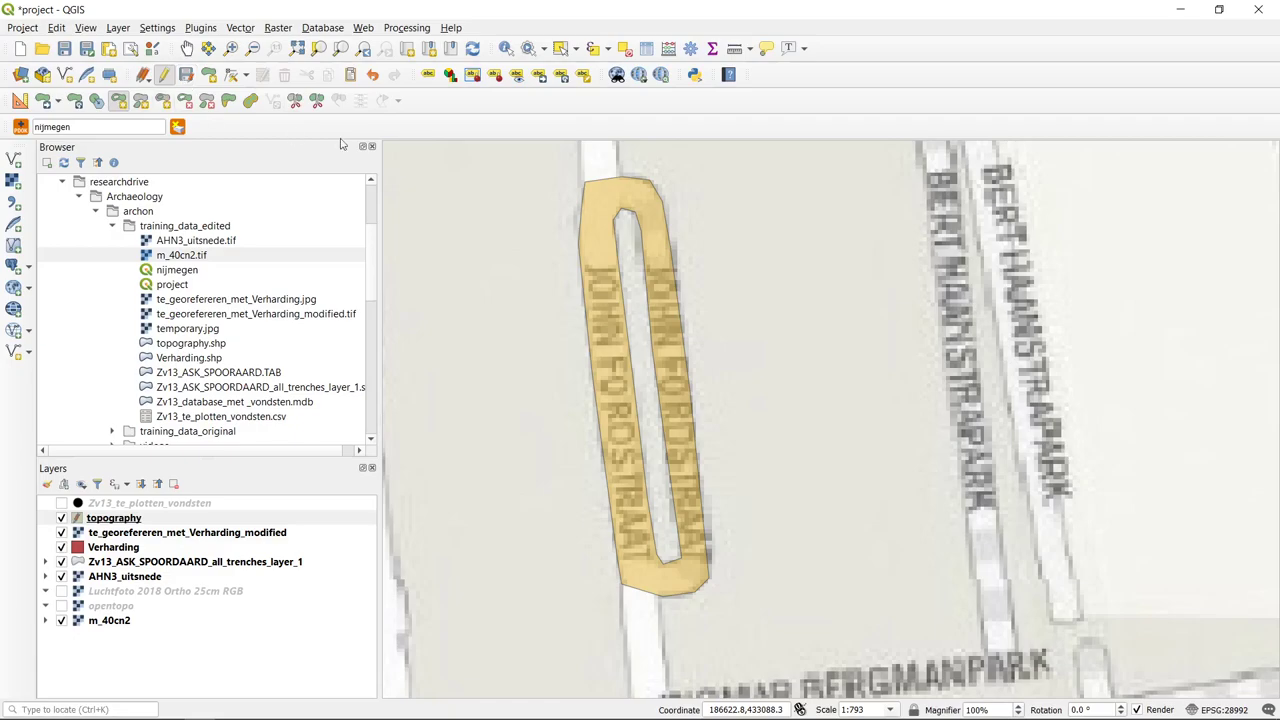
{"action": "key", "text": "Down"}
{"action": "key", "text": "Down"}
{"action": "key", "text": "Down"}
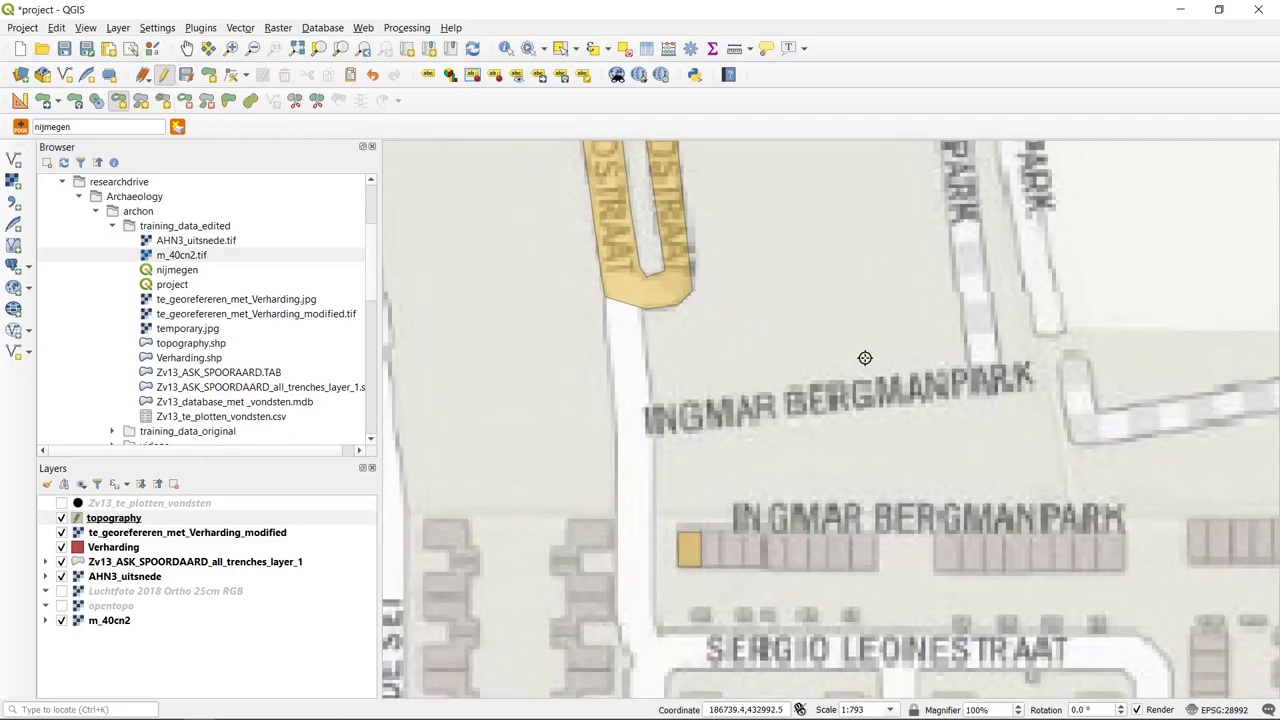
{"action": "scroll", "coordinate": [589, 414], "scroll_direction": "up", "scroll_amount": 1}
{"action": "scroll", "coordinate": [640, 391], "scroll_direction": "up", "scroll_amount": 1}
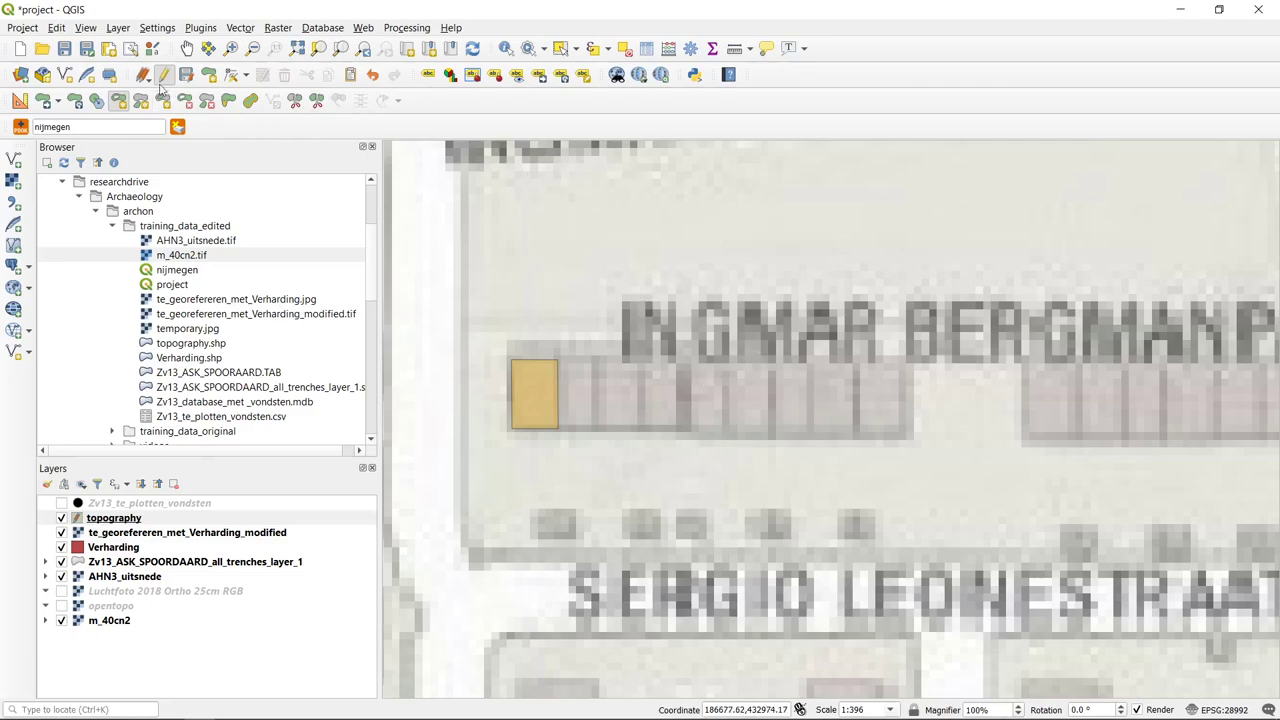
{"action": "left_click", "coordinate": [208, 75]}
{"action": "scroll", "coordinate": [933, 407], "scroll_direction": "up", "scroll_amount": 1}
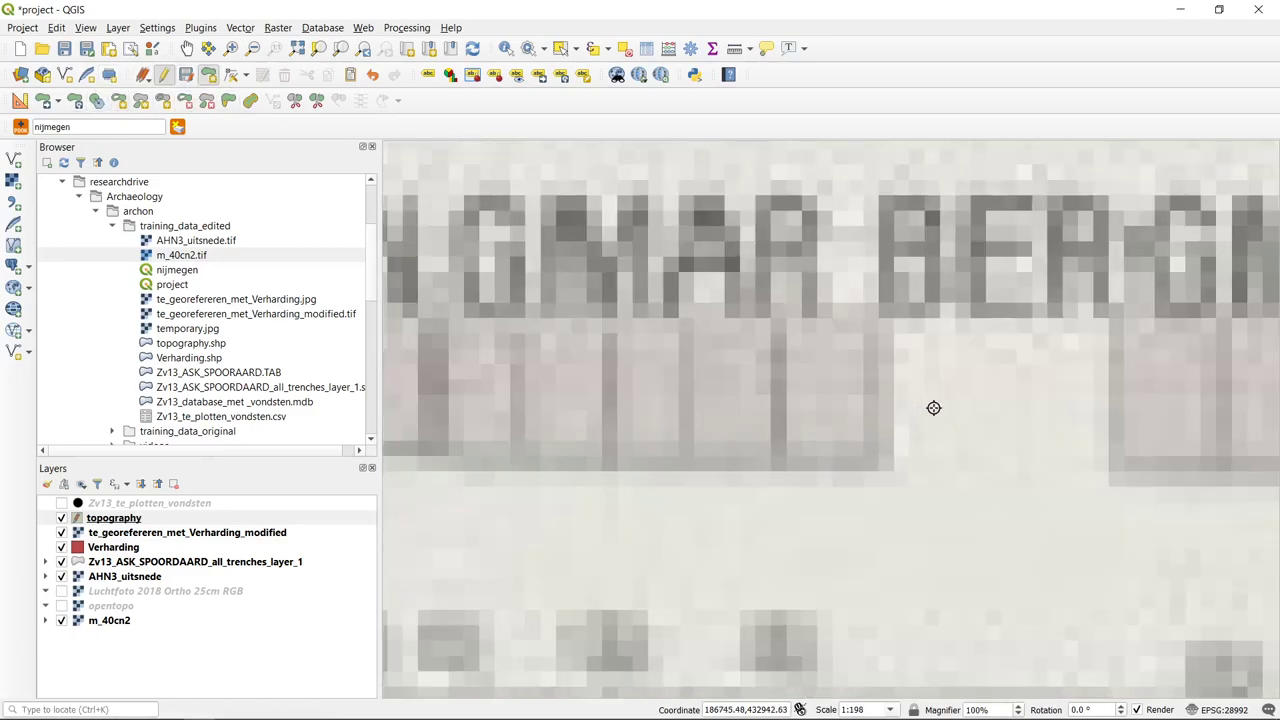
{"action": "left_click_drag", "start_coordinate": [933, 407], "coordinate": [1043, 380]}
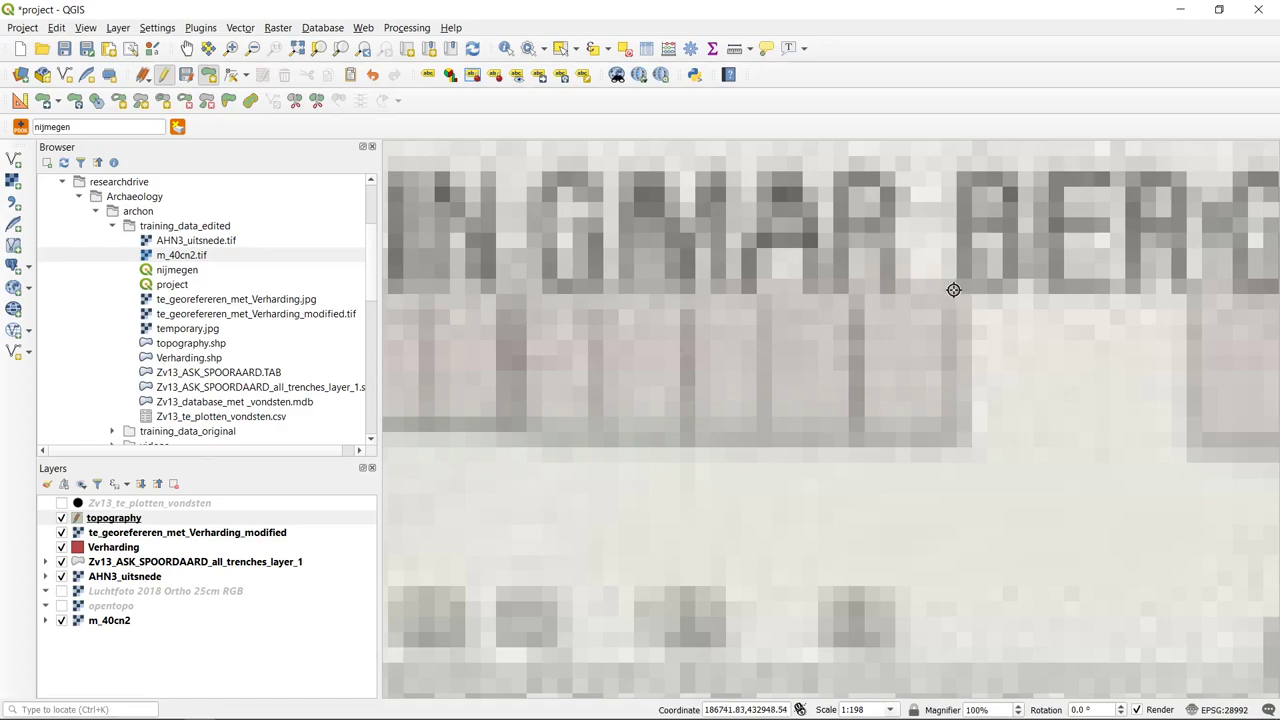
{"action": "left_click", "coordinate": [950, 287]}
{"action": "left_click", "coordinate": [522, 443]}
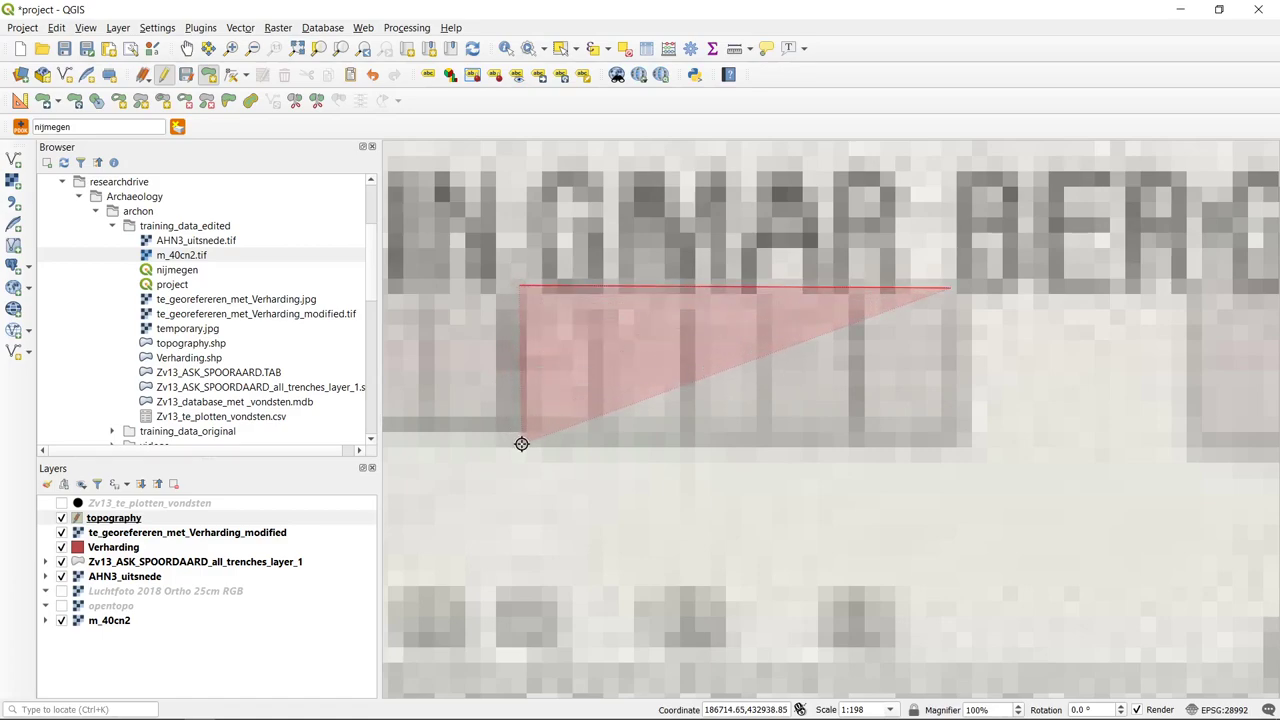
{"action": "left_click", "coordinate": [951, 446]}
{"action": "right_click", "coordinate": [951, 446]}
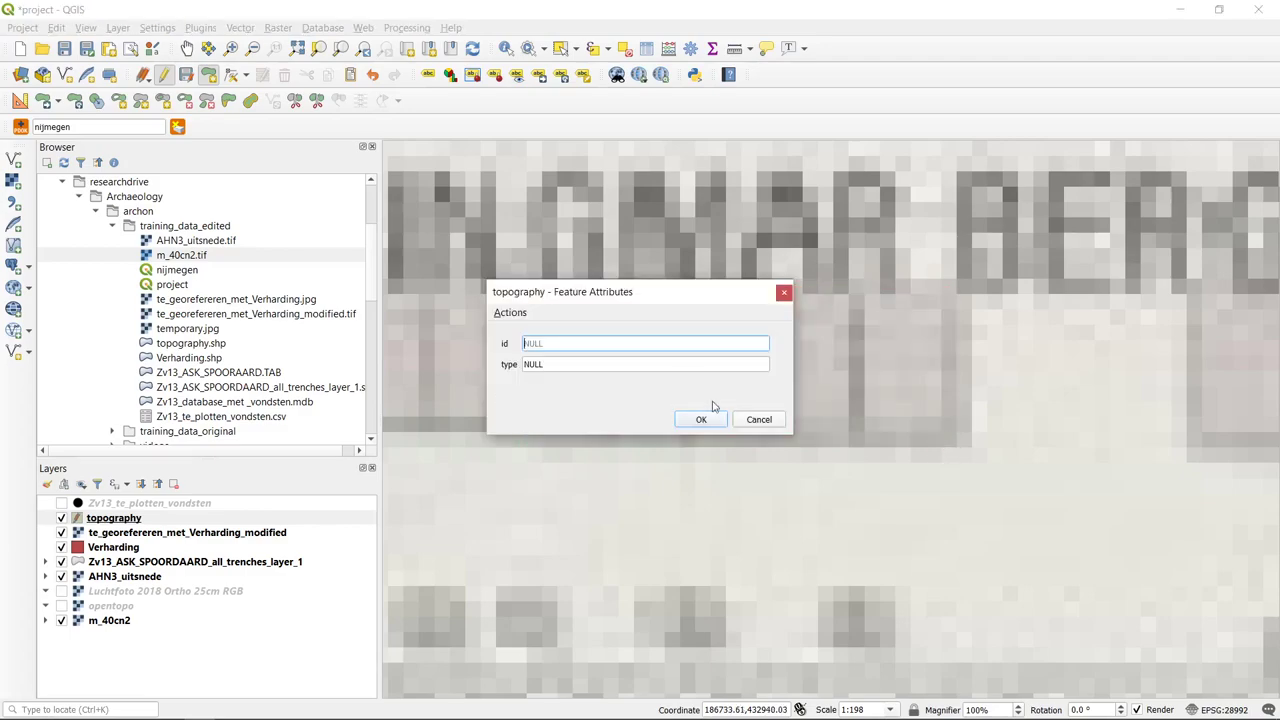
- Give the new rectangle id 3 and type block, and accept its attributes
{"action": "type", "text": "3"}
{"action": "left_click", "coordinate": [560, 364]}
{"action": "type", "text": "bu"}
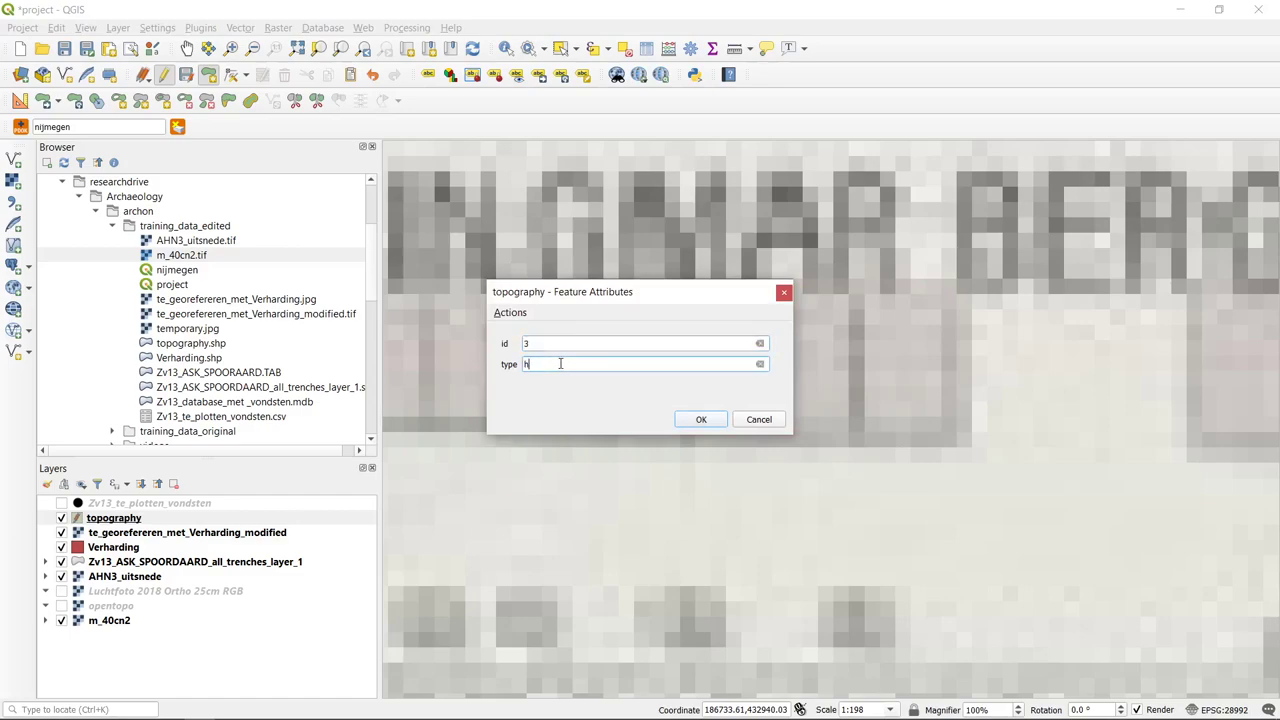
{"action": "key", "text": "BackSpace"}
{"action": "key", "text": "BackSpace"}
{"action": "type", "text": "bouw"}
{"action": "key", "text": "Return"}
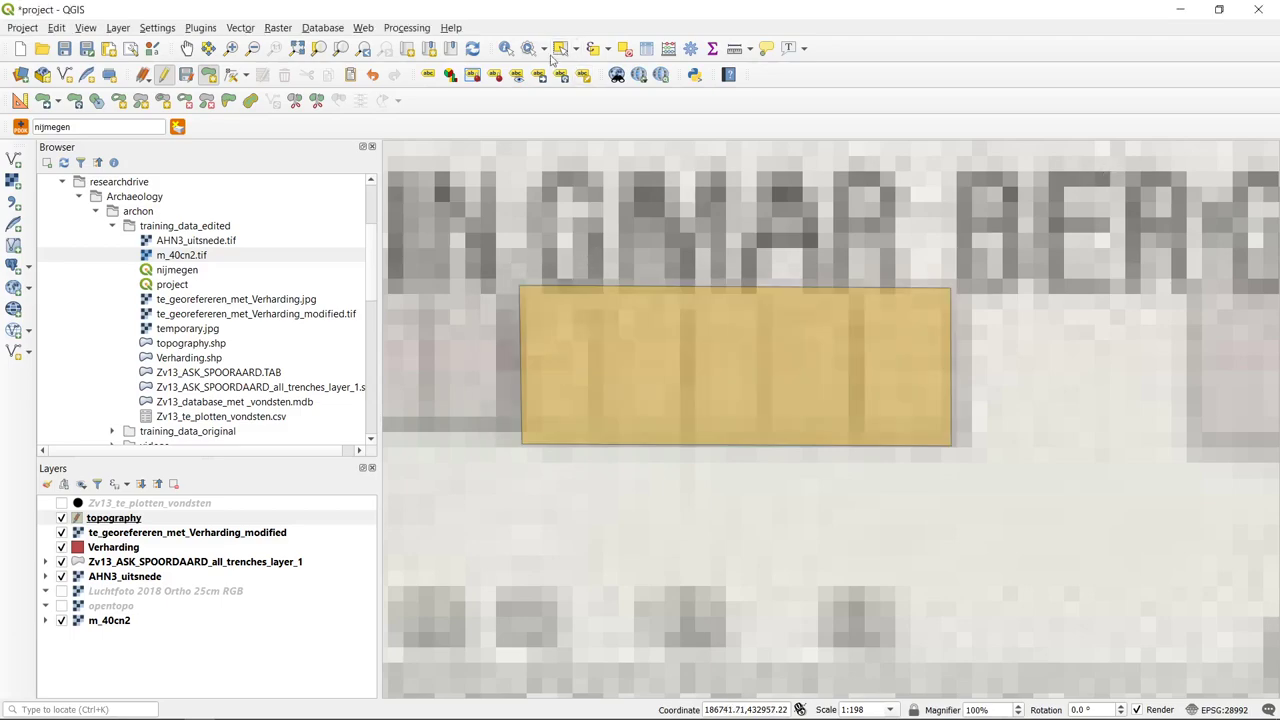
{"action": "left_click", "coordinate": [561, 48]}
{"action": "left_click", "coordinate": [594, 341]}
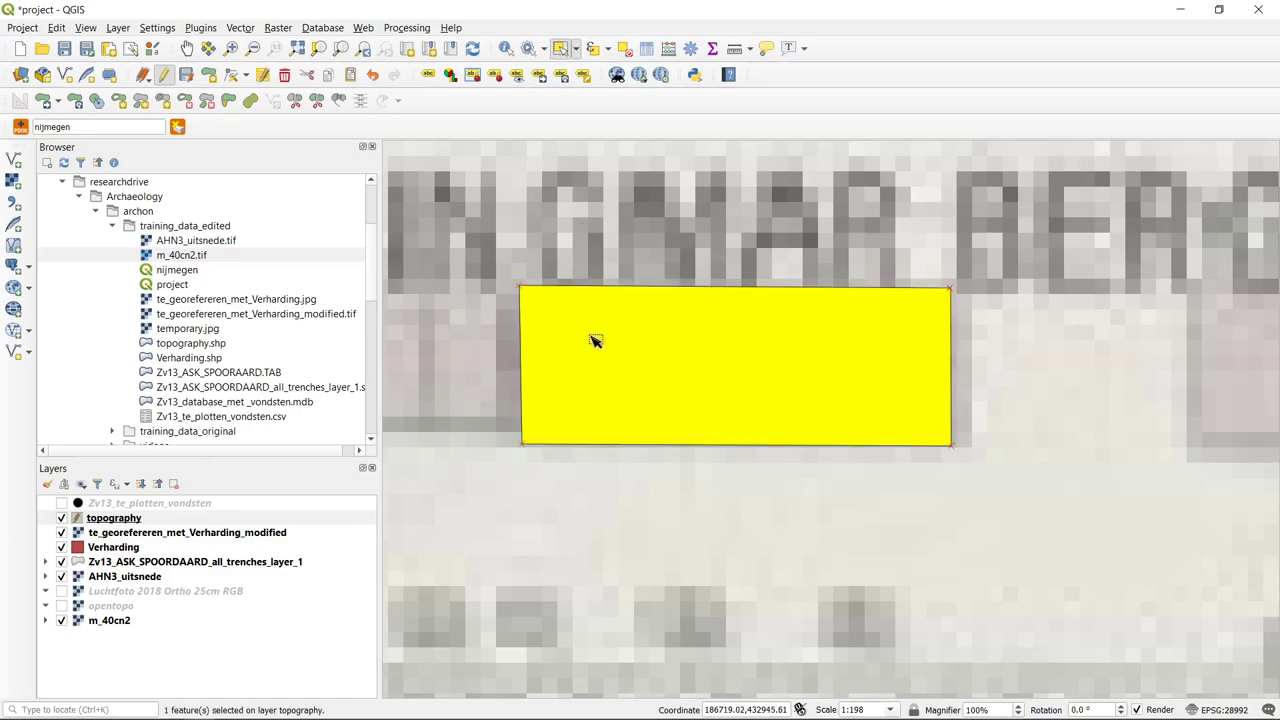
{"action": "left_click", "coordinate": [294, 101]}
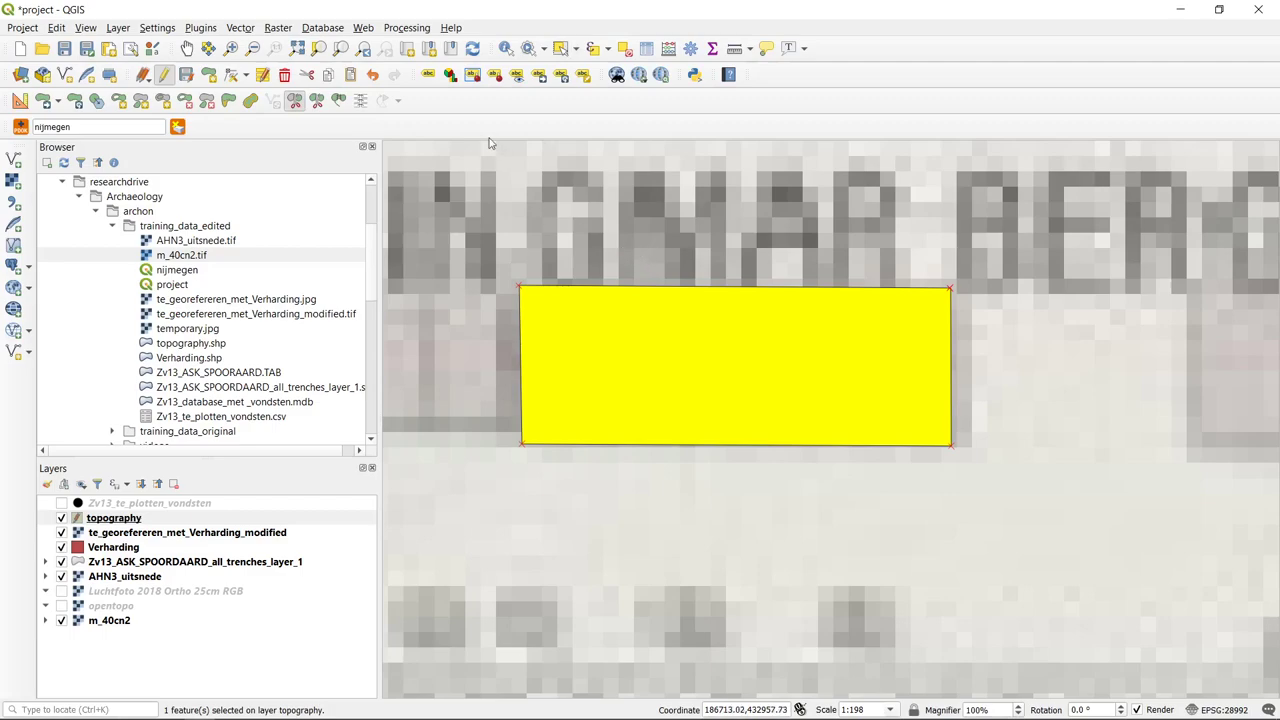
{"action": "left_click", "coordinate": [561, 50]}
{"action": "left_click", "coordinate": [598, 221]}
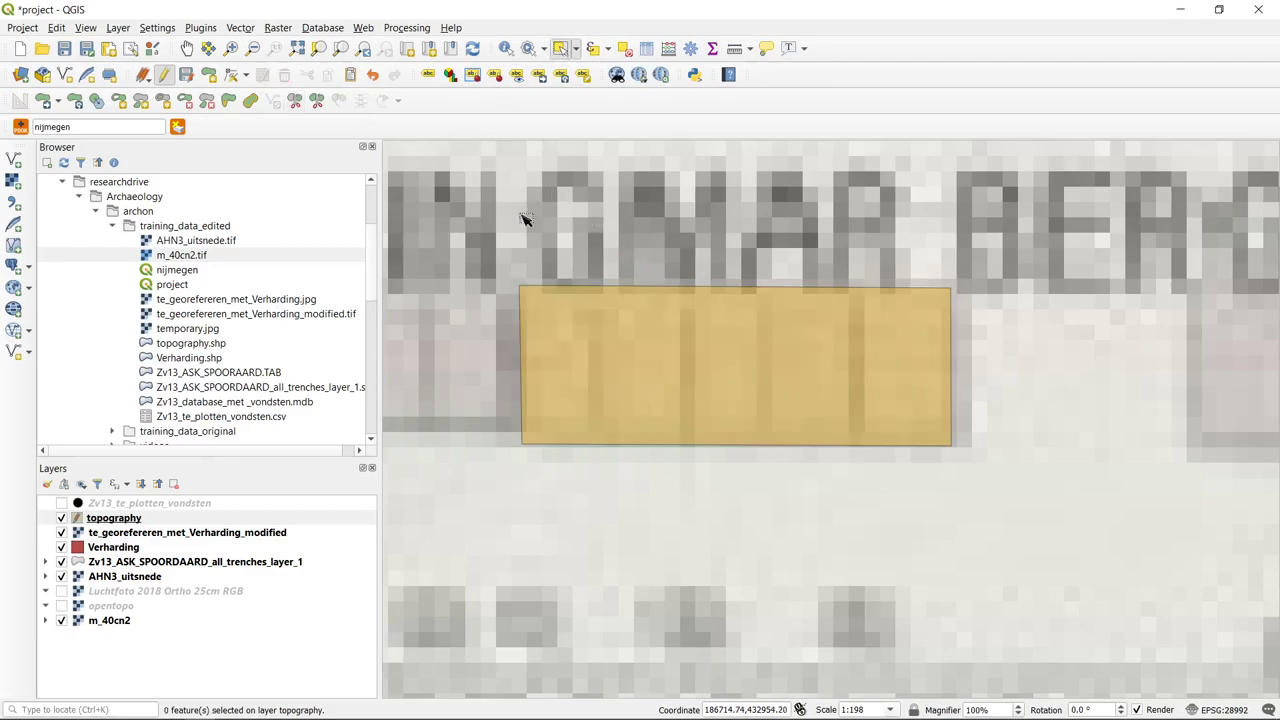
- Split the block polygon into five houses with one zigzag Split Features line following the four dividing walls
{"action": "left_click", "coordinate": [294, 101]}
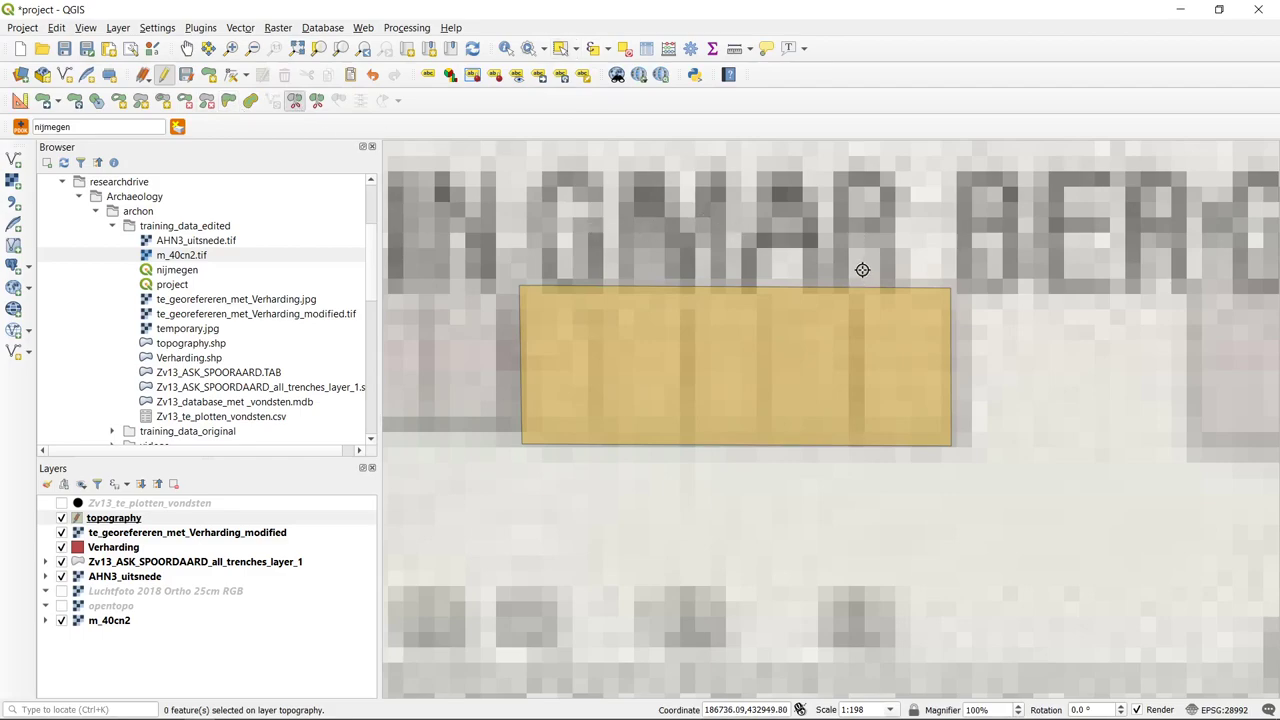
{"action": "left_click", "coordinate": [856, 275]}
{"action": "right_click", "coordinate": [859, 459]}
{"action": "left_click", "coordinate": [856, 459]}
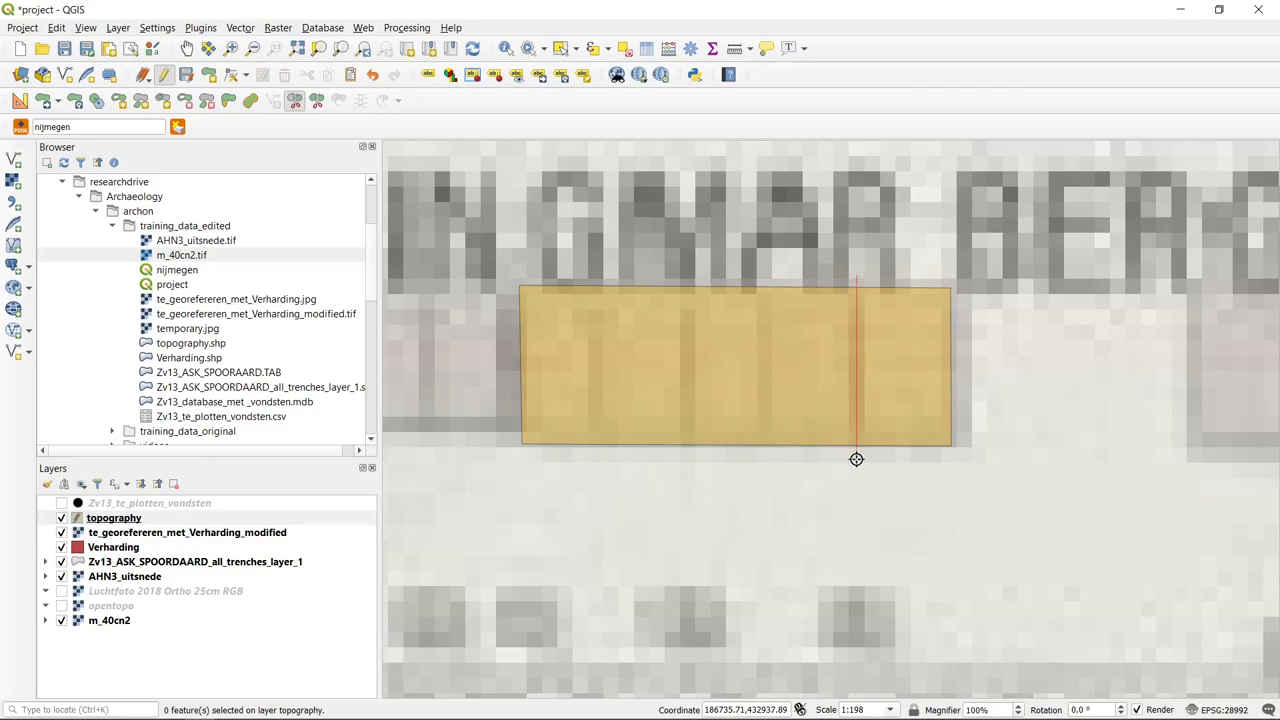
{"action": "left_click", "coordinate": [765, 459]}
{"action": "left_click", "coordinate": [764, 274]}
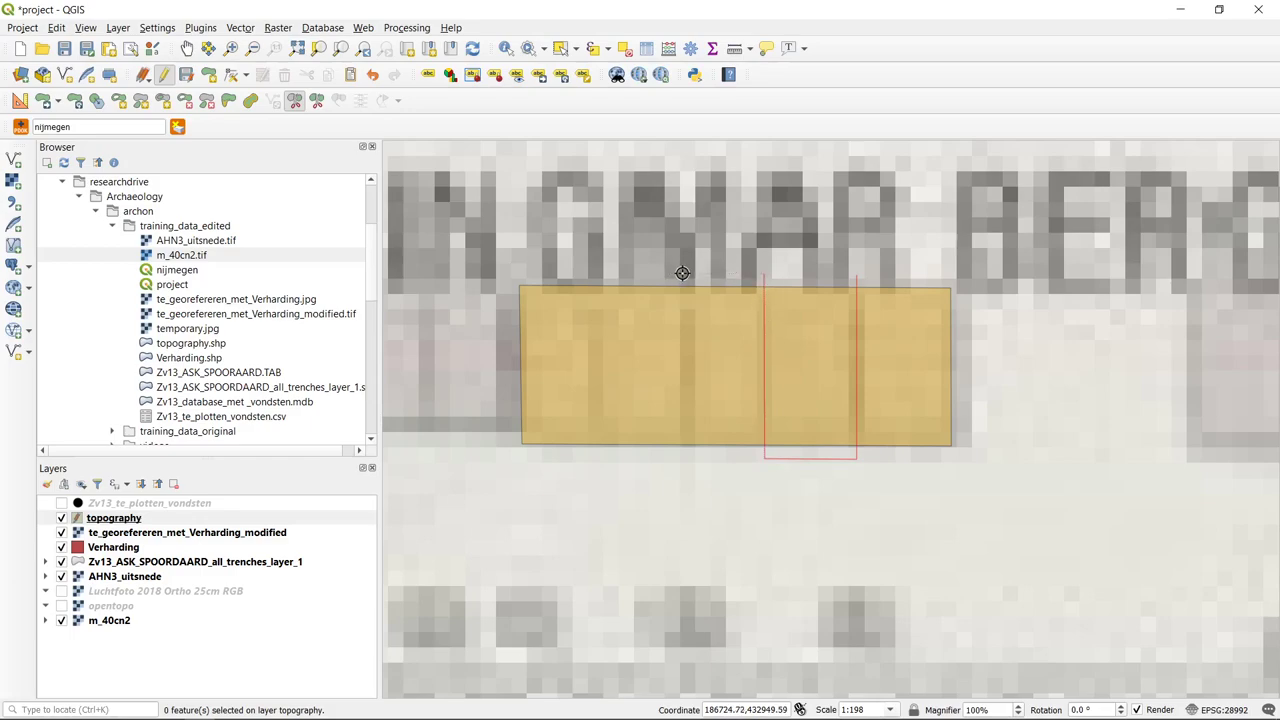
{"action": "left_click", "coordinate": [685, 273]}
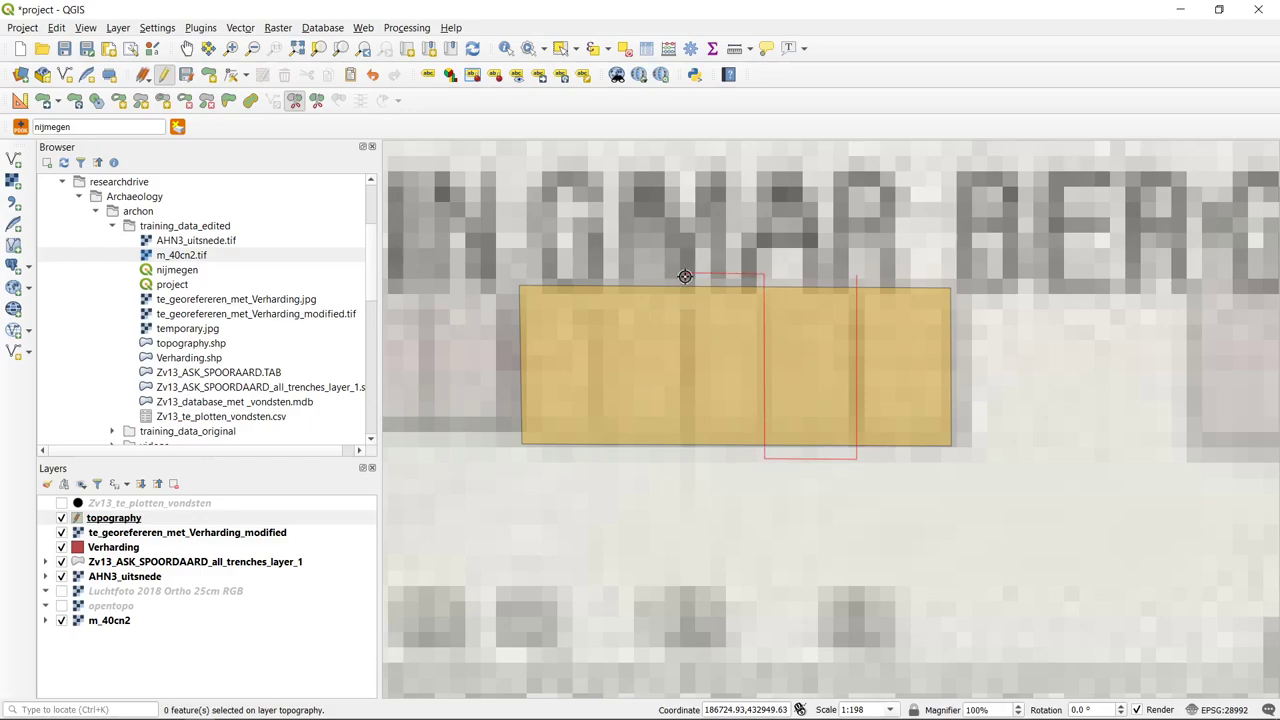
{"action": "left_click", "coordinate": [687, 459]}
{"action": "left_click", "coordinate": [595, 458]}
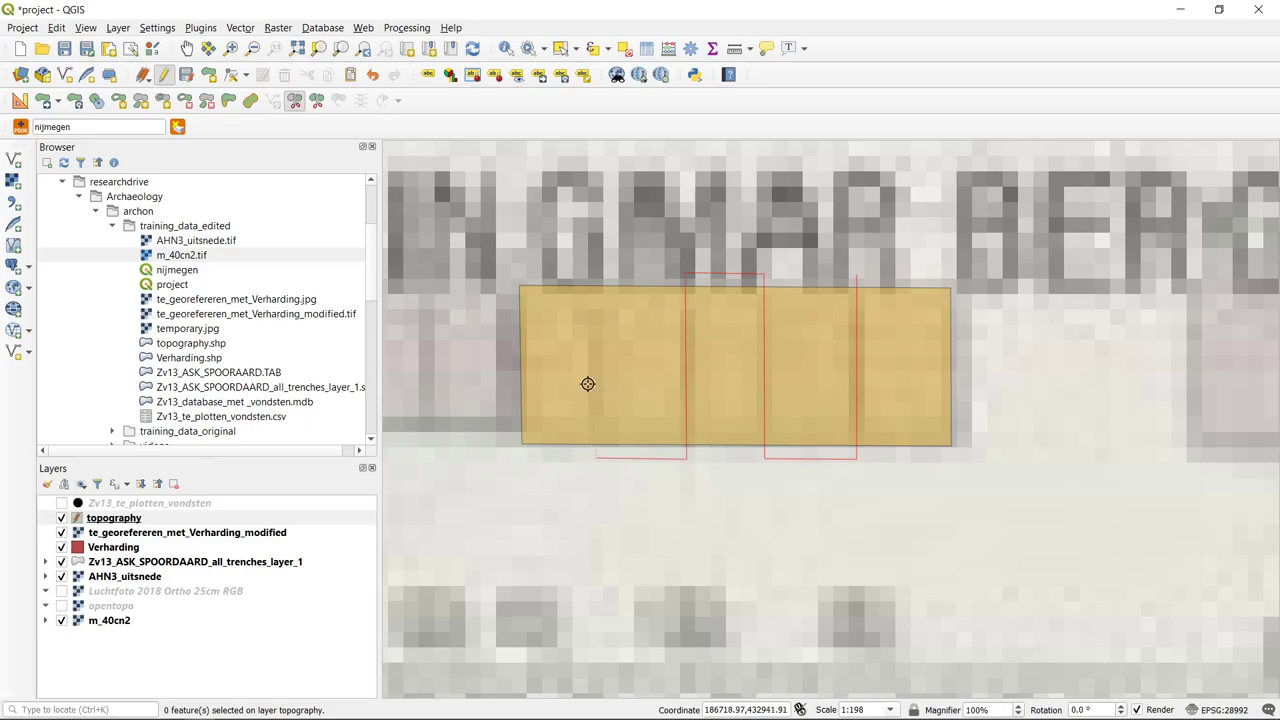
{"action": "left_click", "coordinate": [594, 266]}
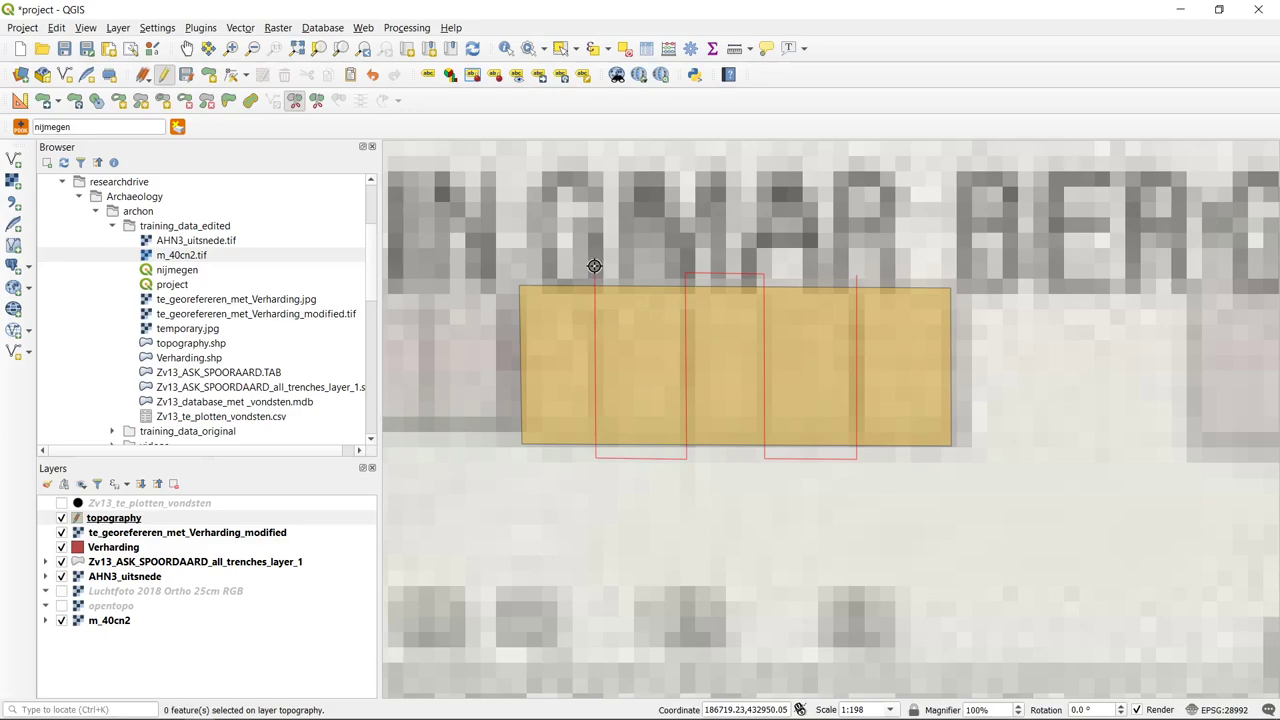
{"action": "right_click", "coordinate": [594, 266]}
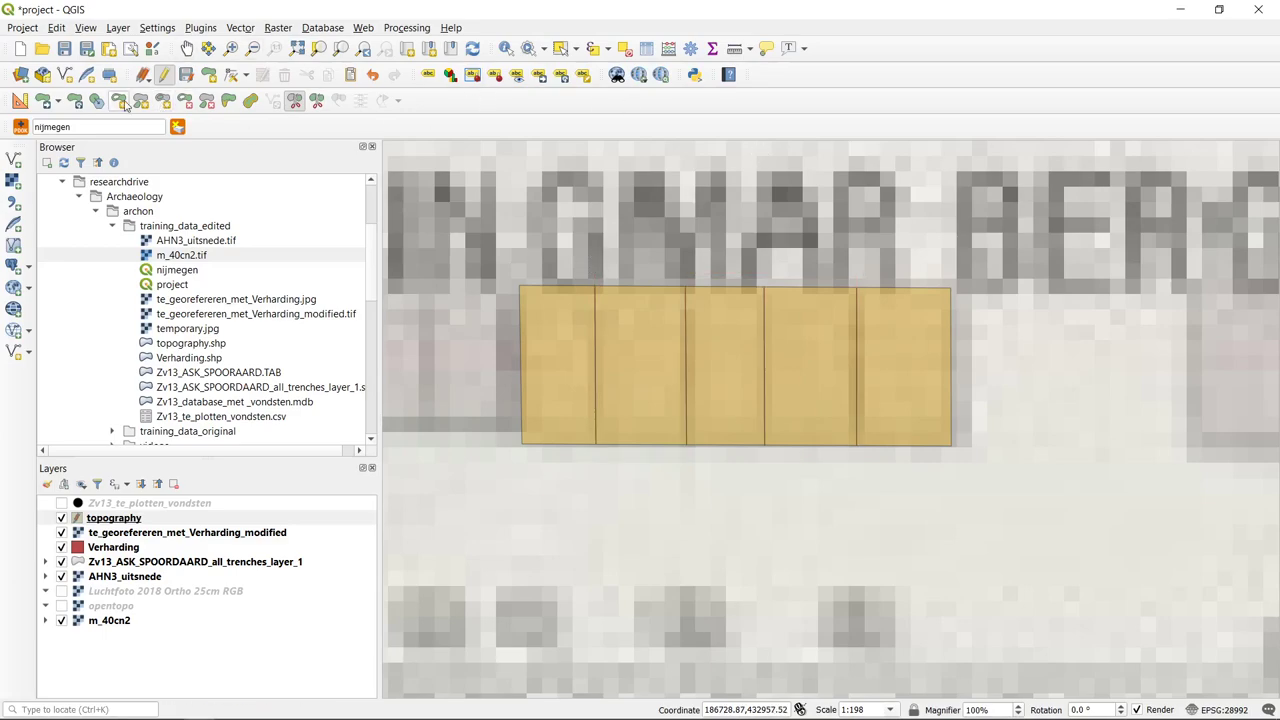
- Identify the westernmost piece of the split block to examine its attributes
{"action": "left_click", "coordinate": [506, 48]}
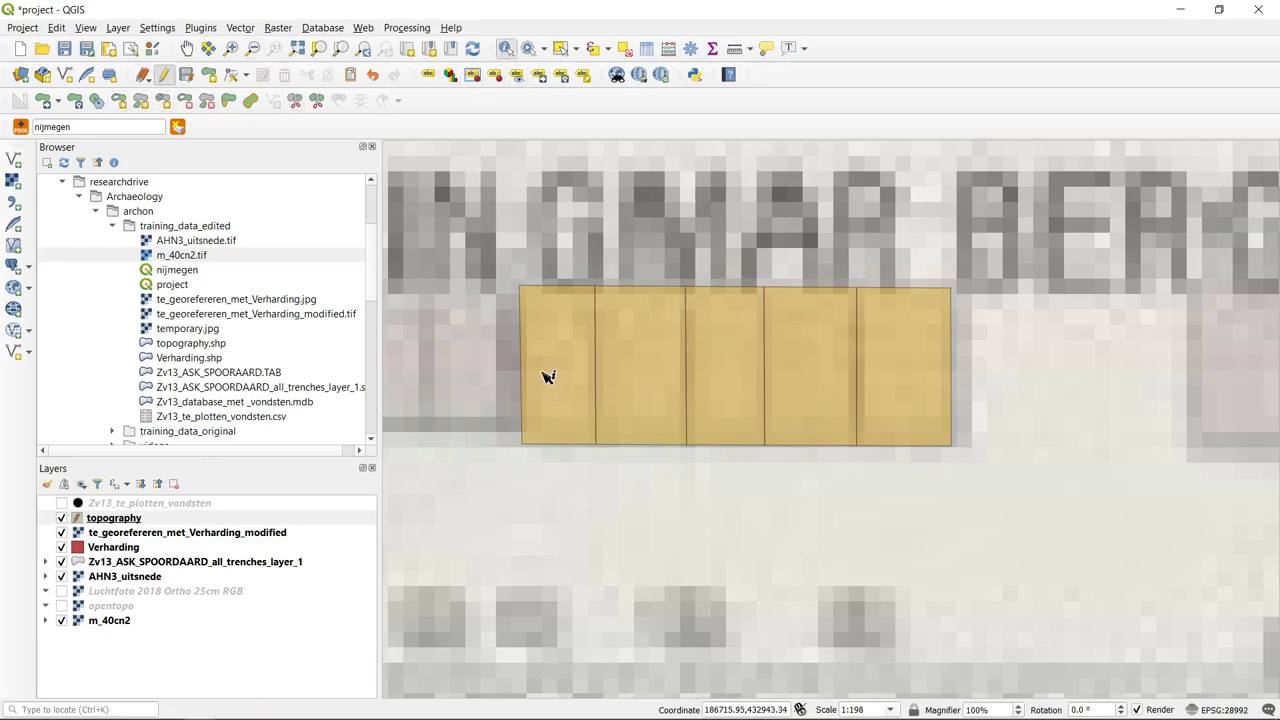
{"action": "left_click", "coordinate": [548, 377]}
- Select the middle piece of the split block, move it south-east out of the row, and undo the move
{"action": "left_click", "coordinate": [560, 48]}
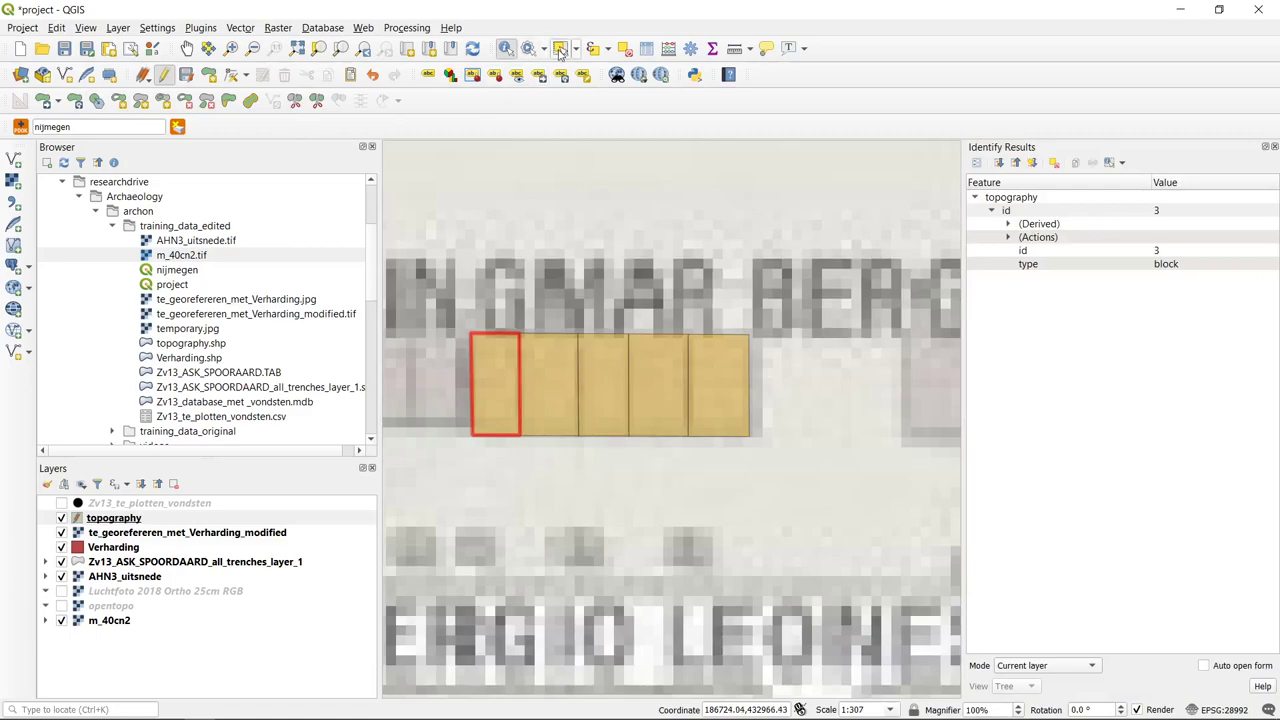
{"action": "left_click", "coordinate": [545, 377]}
{"action": "left_click", "coordinate": [588, 362]}
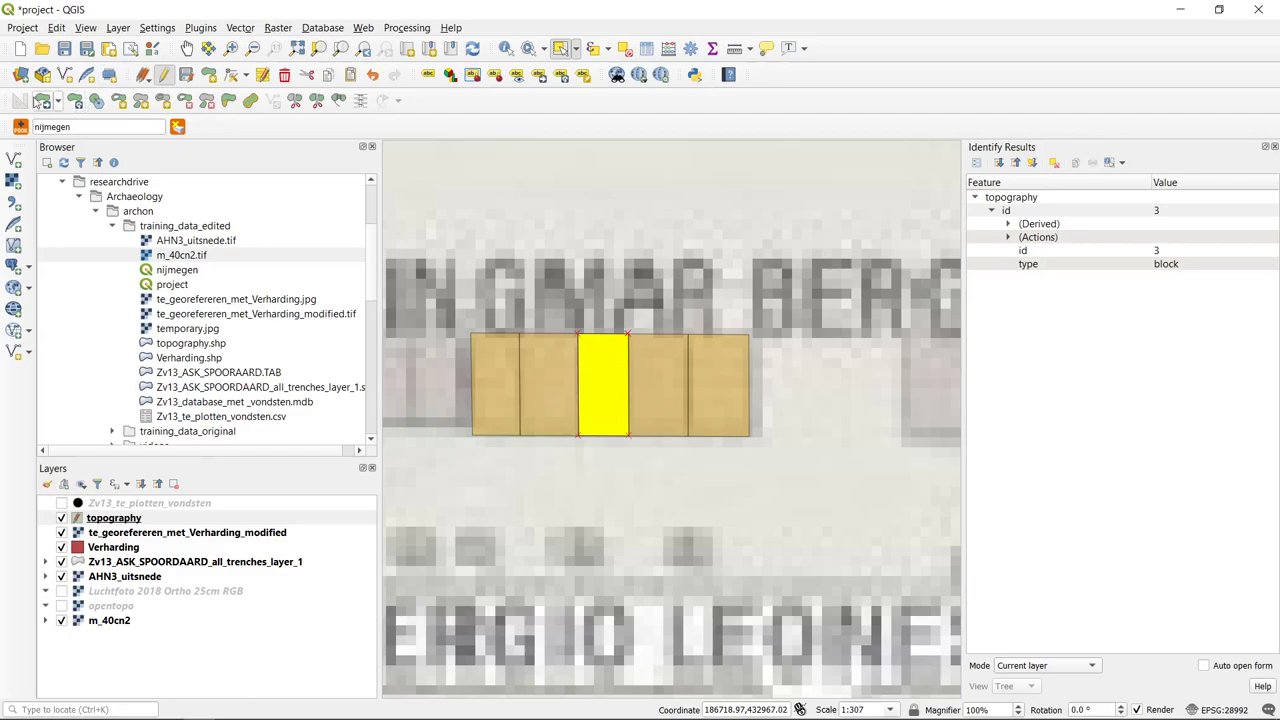
{"action": "left_click", "coordinate": [41, 100]}
{"action": "left_click", "coordinate": [609, 368]}
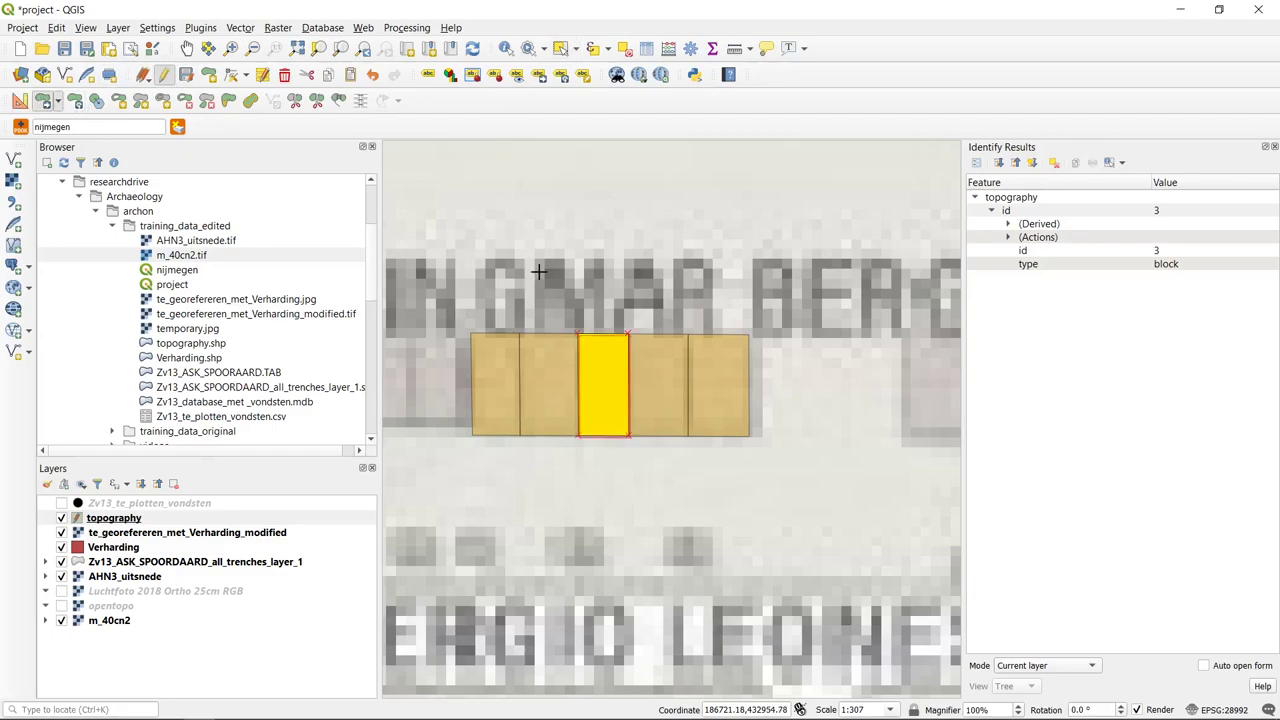
{"action": "left_click", "coordinate": [588, 337]}
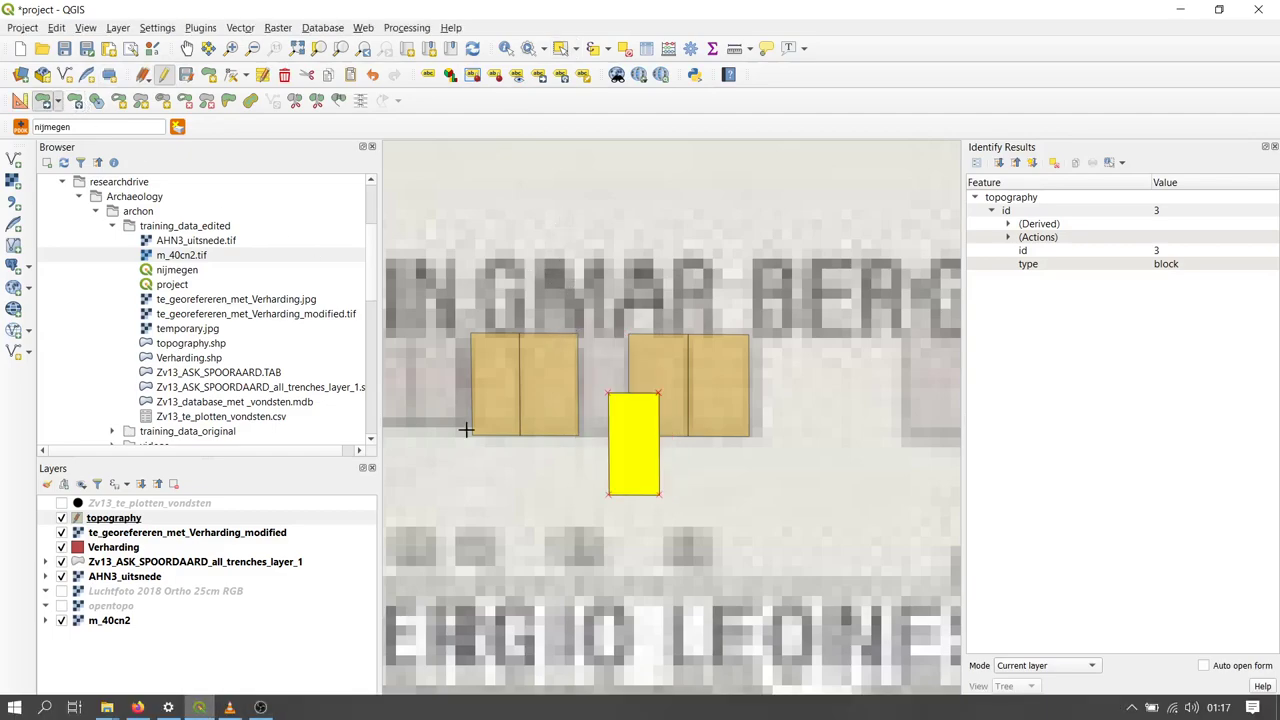
{"action": "key", "text": "ctrl+z"}
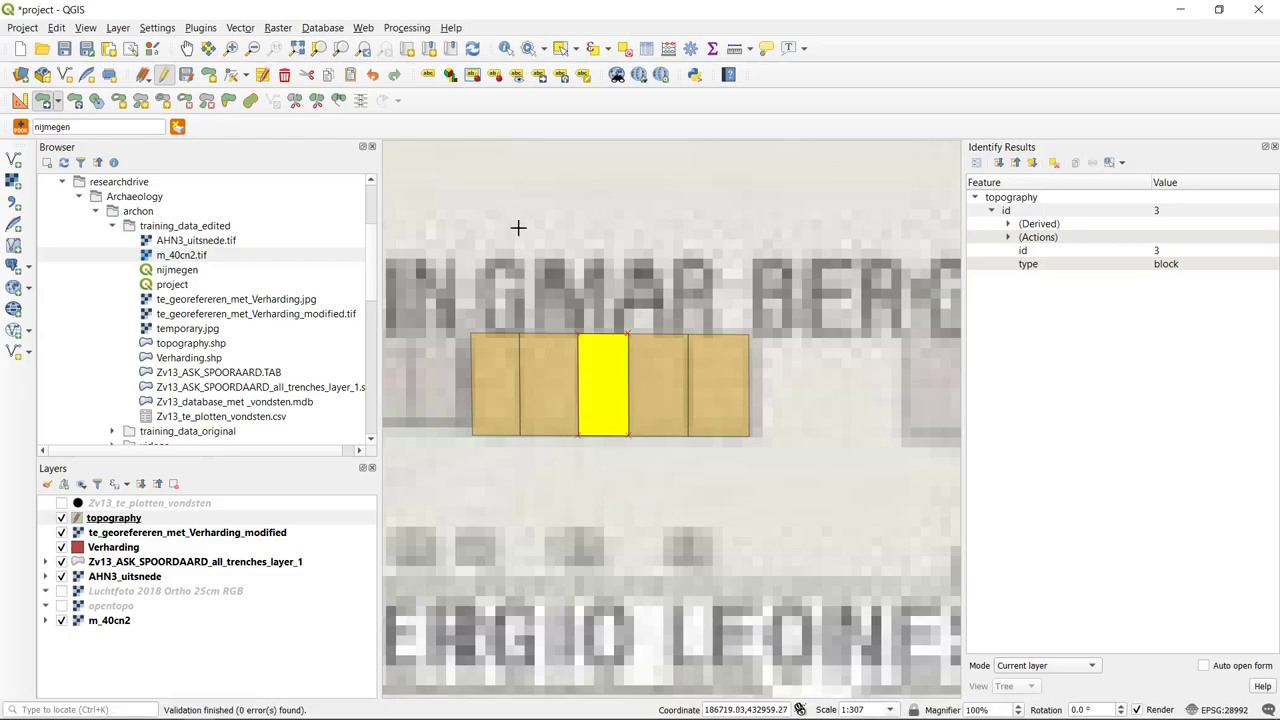
- Select all five pieces of the split block and delete them
{"action": "left_click_drag", "start_coordinate": [531, 251], "coordinate": [861, 174]}
{"action": "left_click_drag", "start_coordinate": [739, 190], "coordinate": [666, 216]}
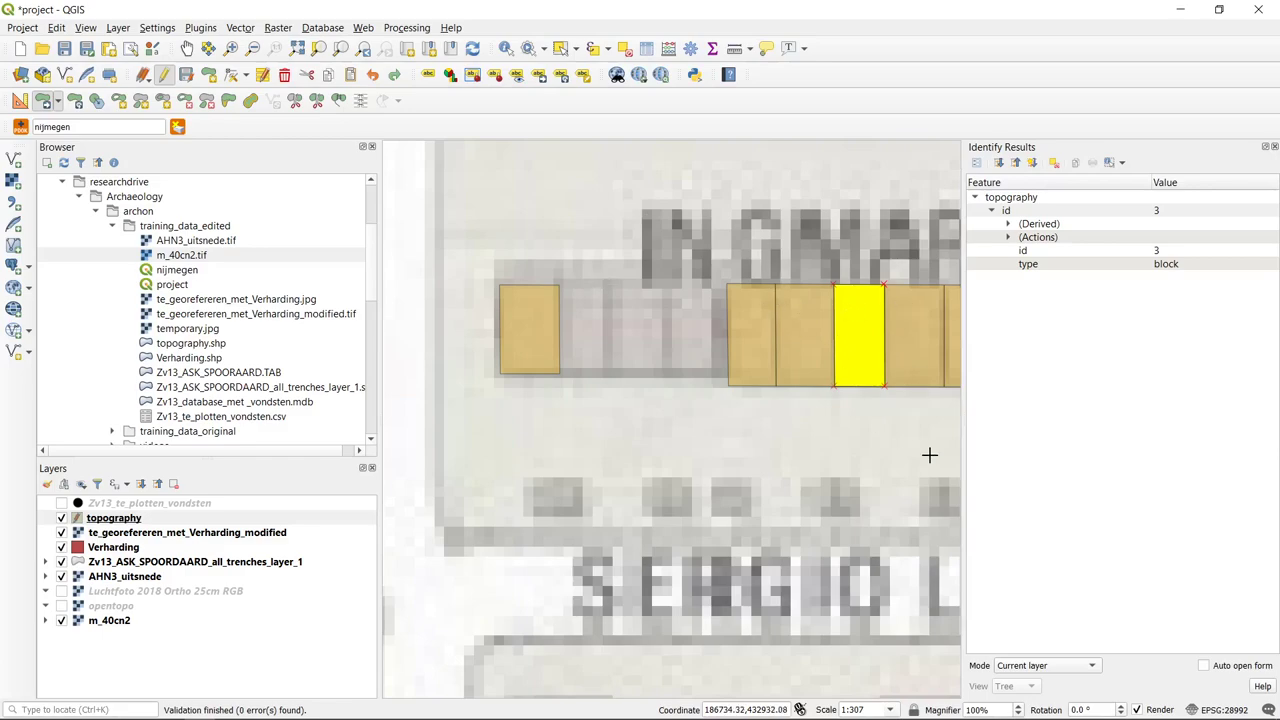
{"action": "left_click_drag", "start_coordinate": [775, 246], "coordinate": [662, 249]}
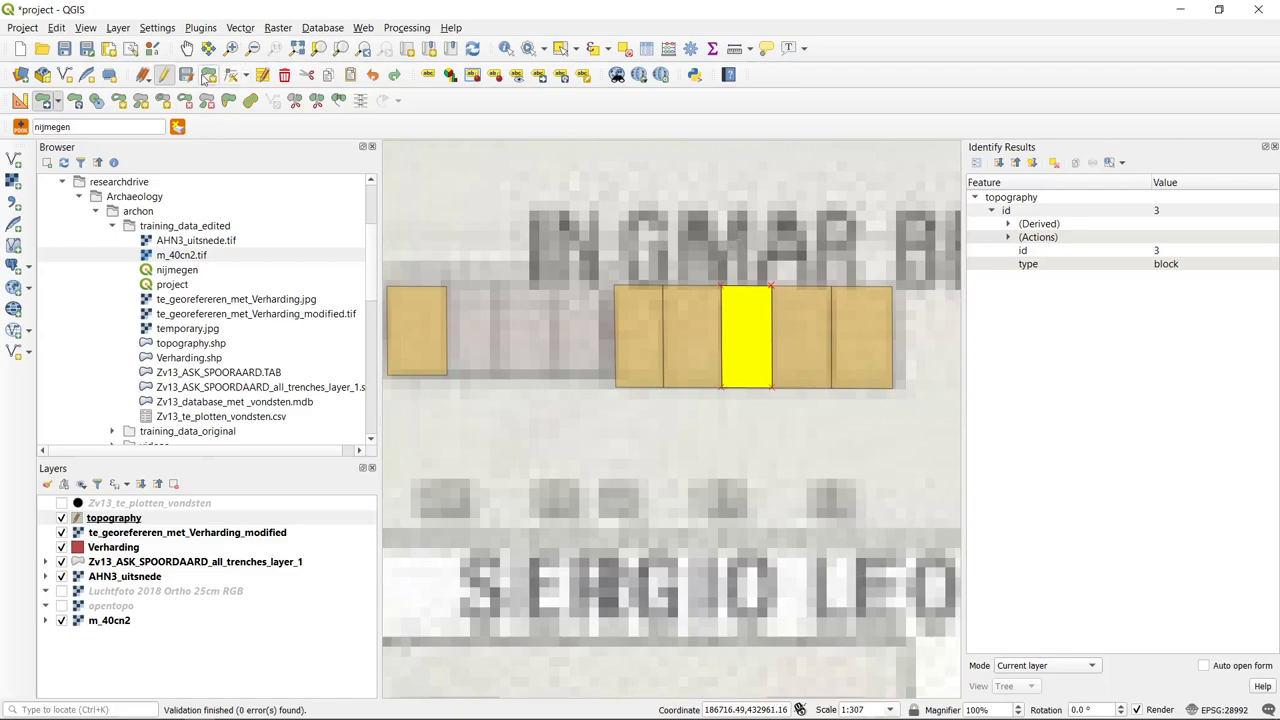
{"action": "left_click", "coordinate": [561, 48]}
{"action": "left_click_drag", "start_coordinate": [916, 420], "coordinate": [601, 257]}
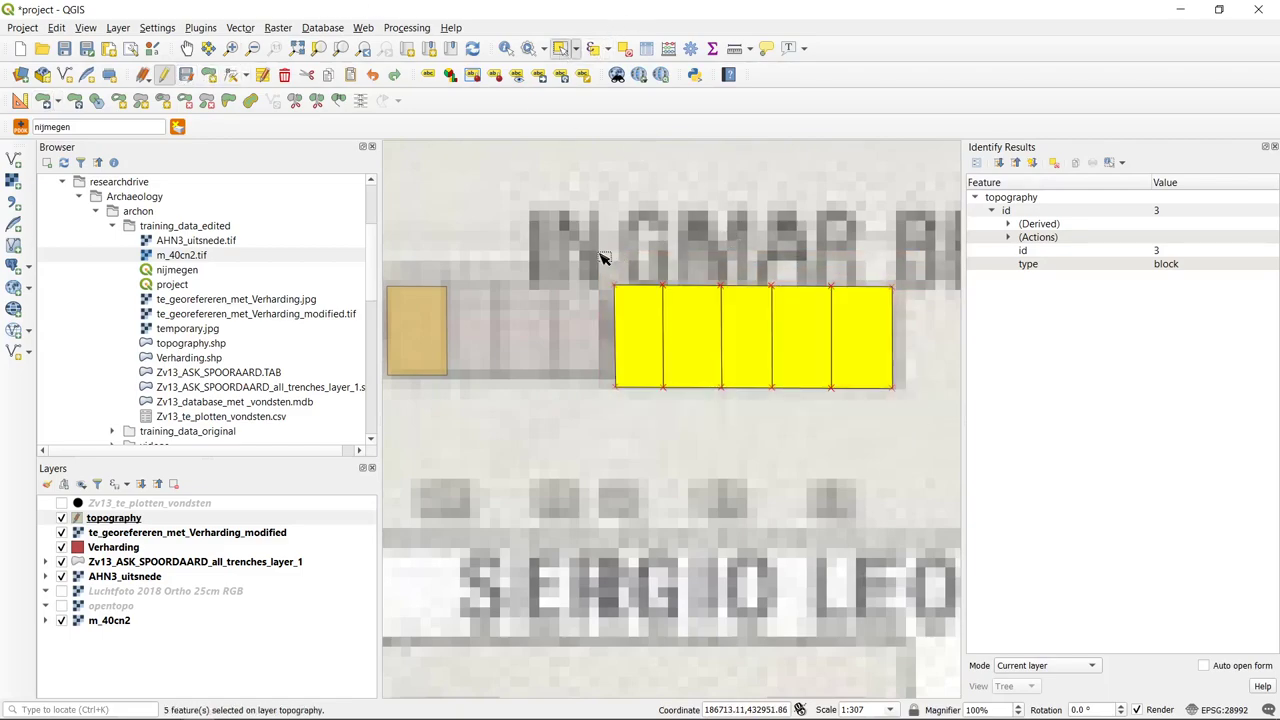
{"action": "left_click", "coordinate": [285, 76]}
- Show the Snapping Toolbar and enable snapping
{"action": "scroll", "coordinate": [608, 314], "scroll_direction": "up", "scroll_amount": 2}
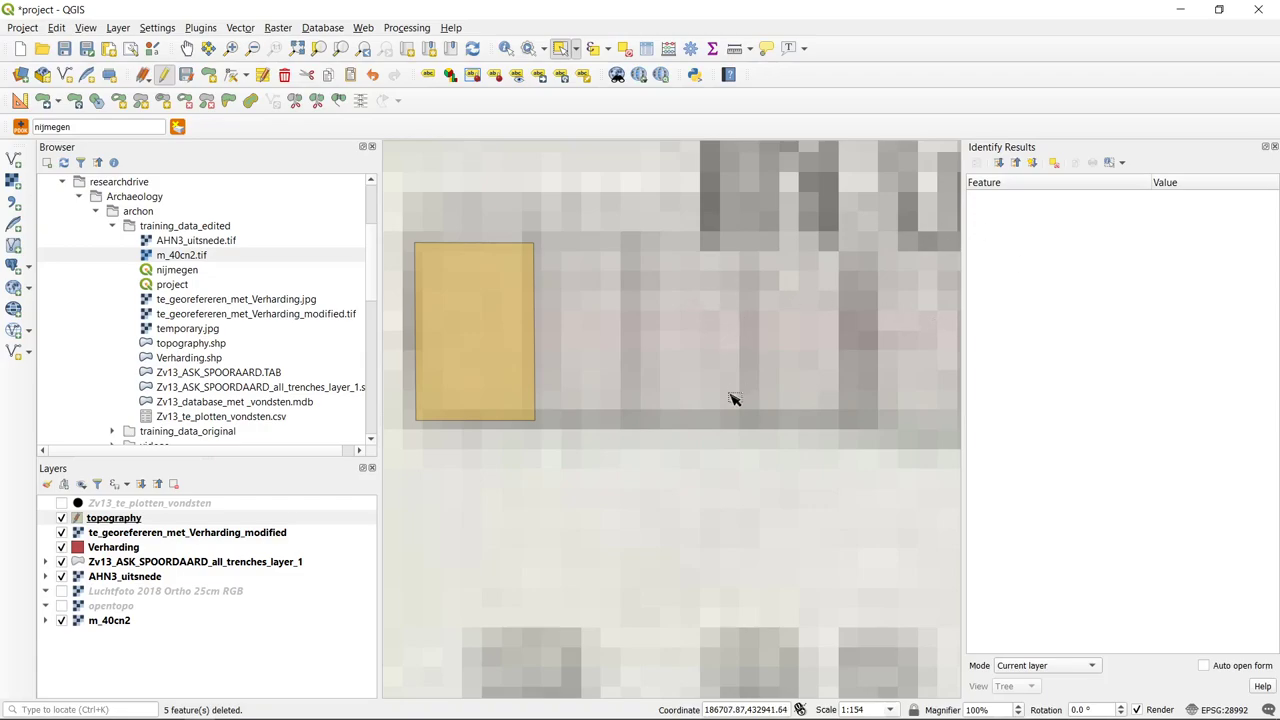
{"action": "left_click", "coordinate": [1180, 9]}
{"action": "right_click", "coordinate": [571, 104]}
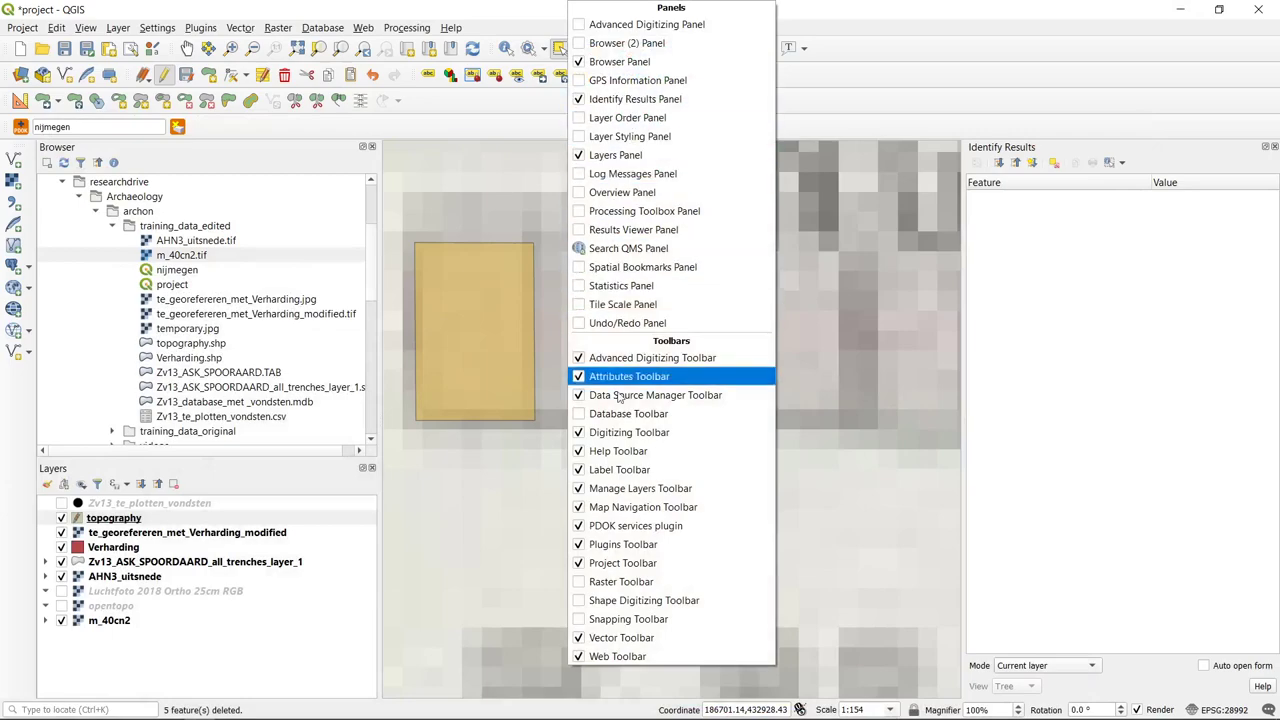
{"action": "left_click", "coordinate": [668, 620]}
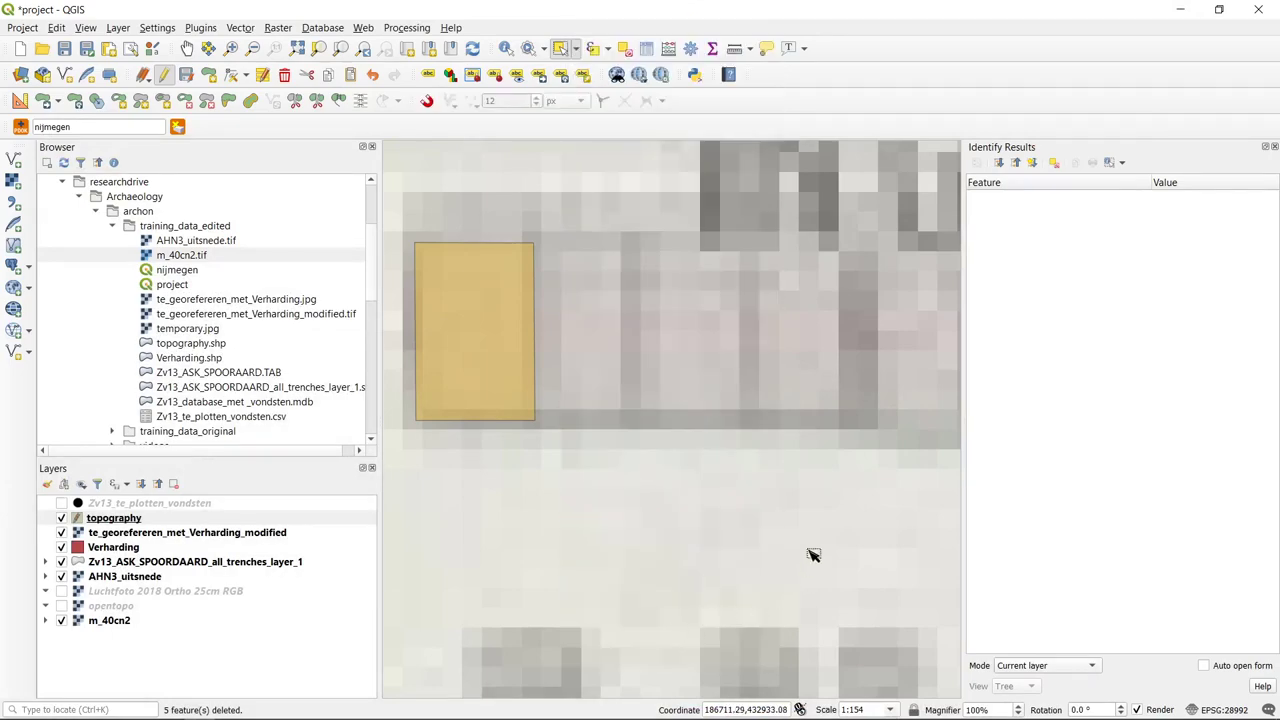
{"action": "left_click", "coordinate": [431, 108]}
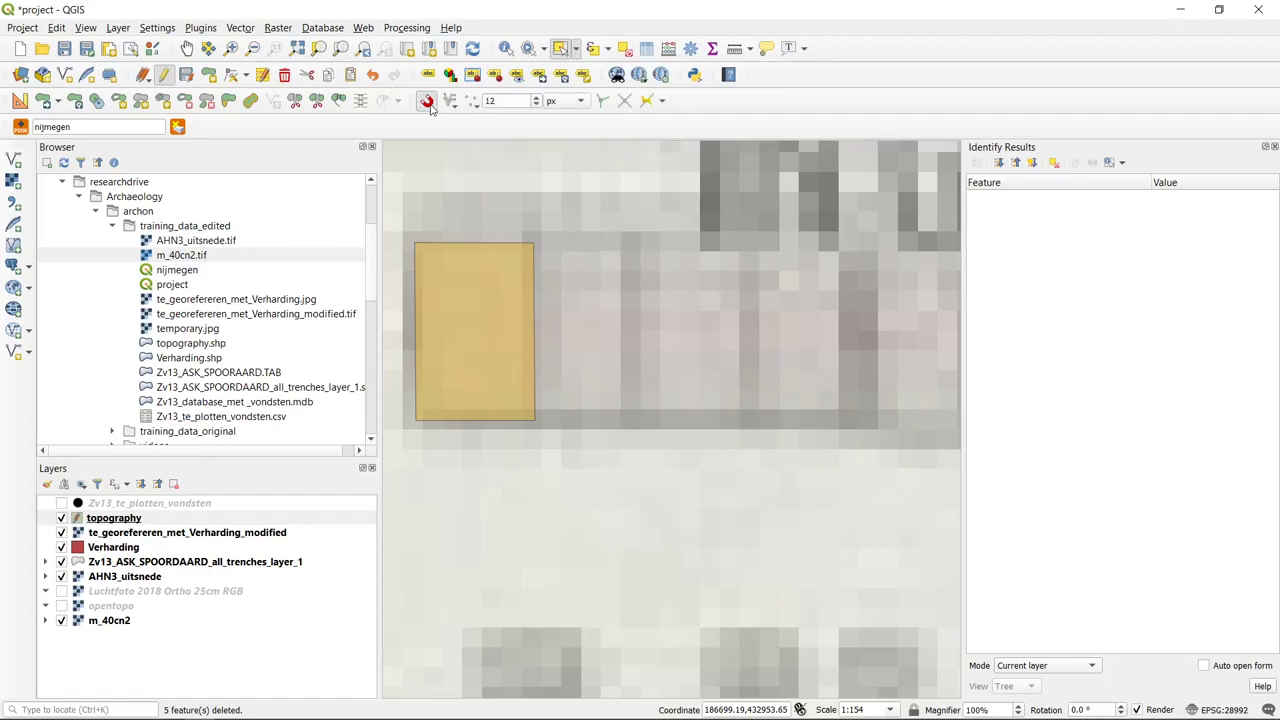
- Restrict snapping to the active layer and set the snapping tolerance to 3 meters
{"action": "left_click", "coordinate": [452, 103]}
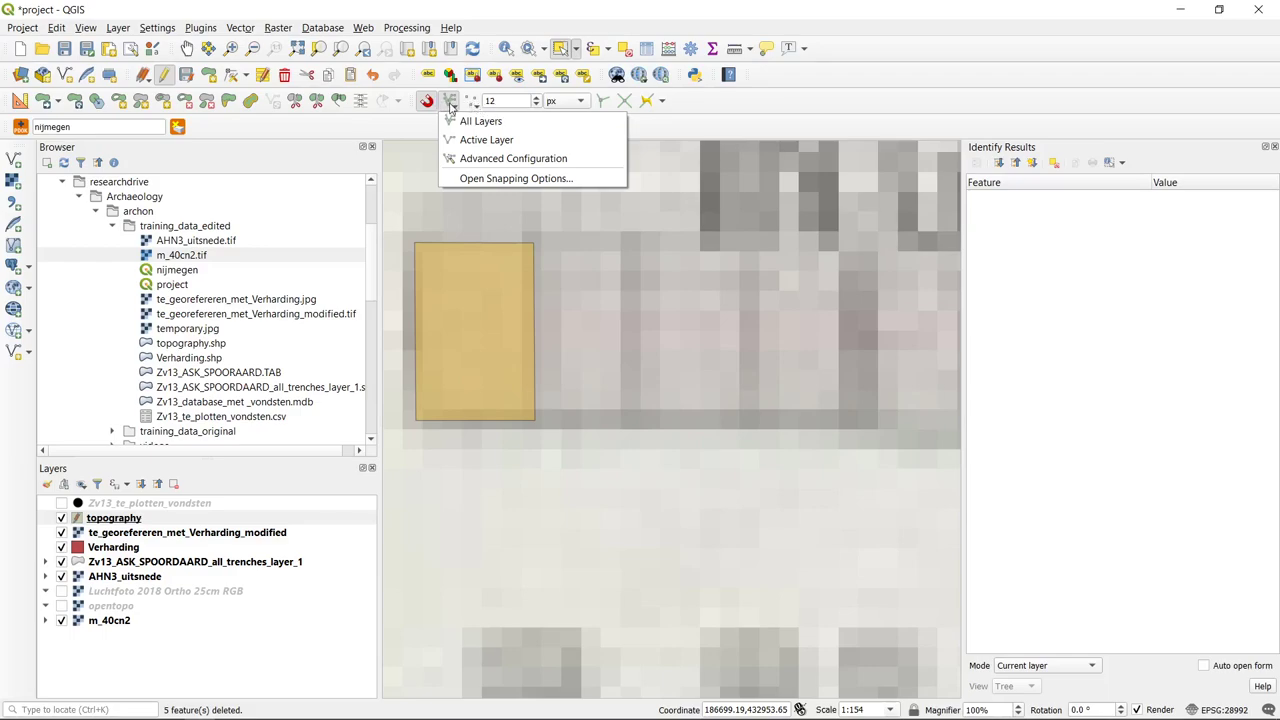
{"action": "left_click", "coordinate": [507, 142]}
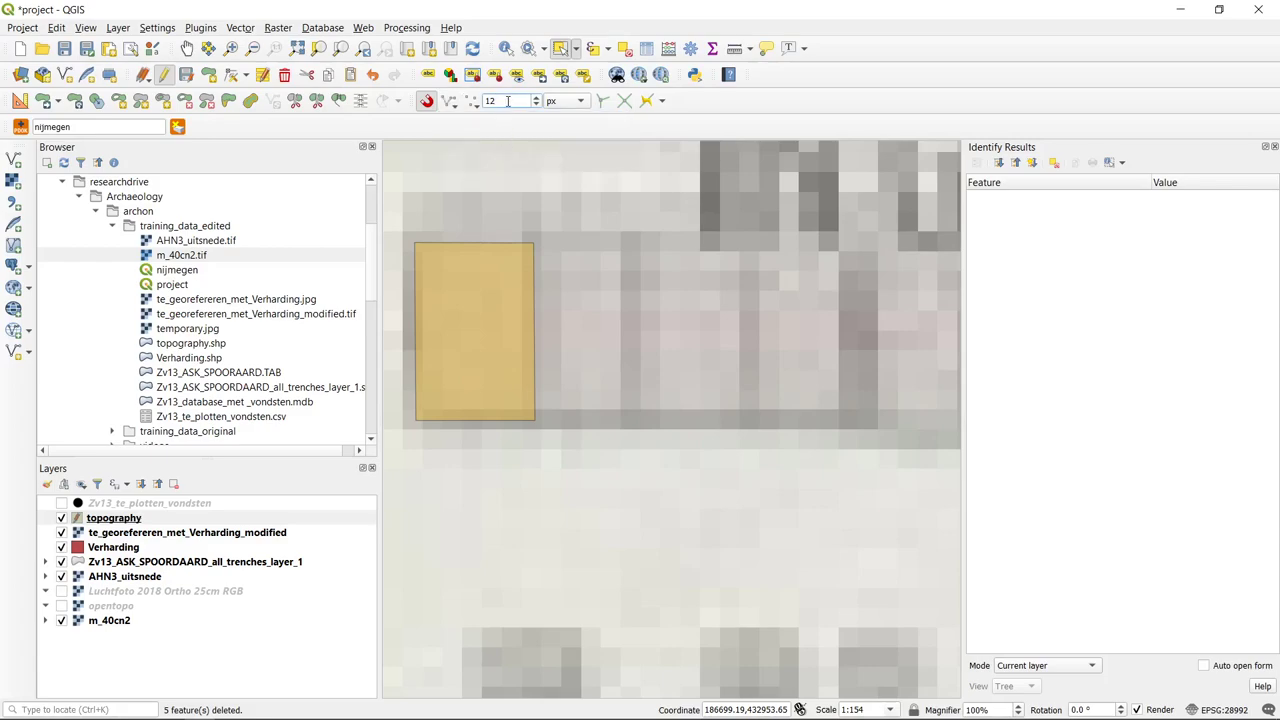
{"action": "left_click", "coordinate": [579, 102]}
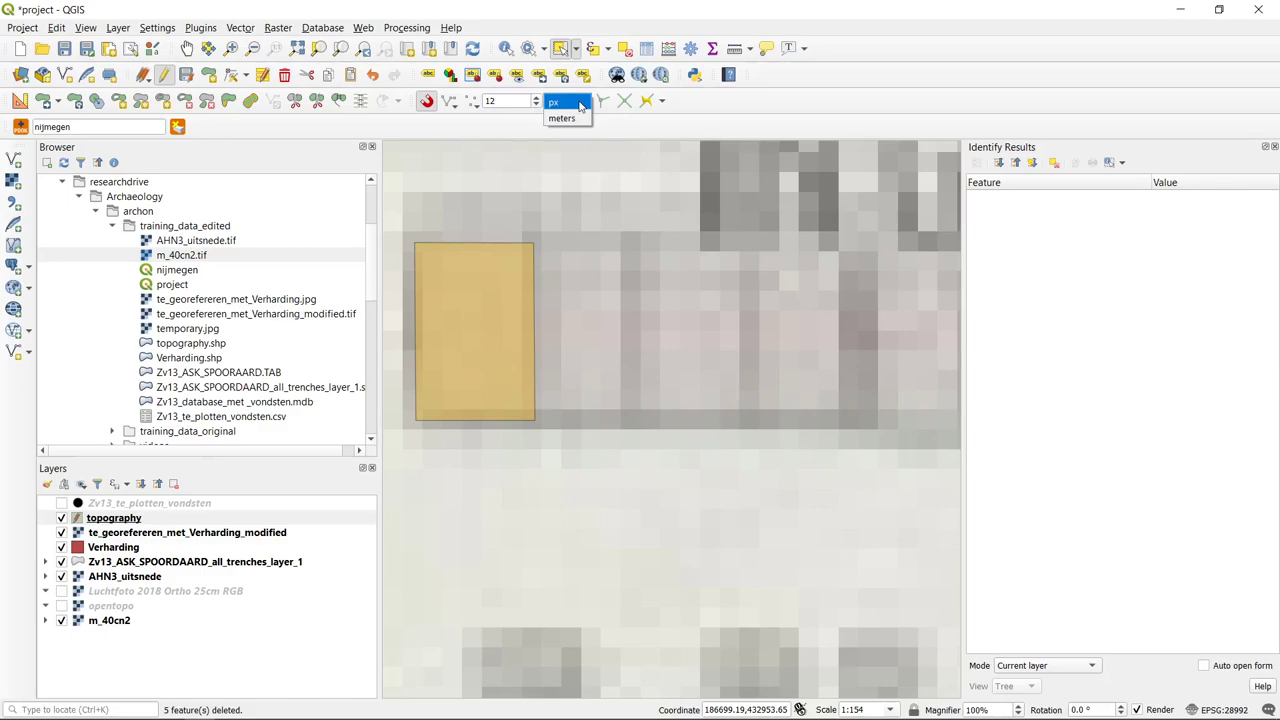
{"action": "left_click", "coordinate": [574, 102]}
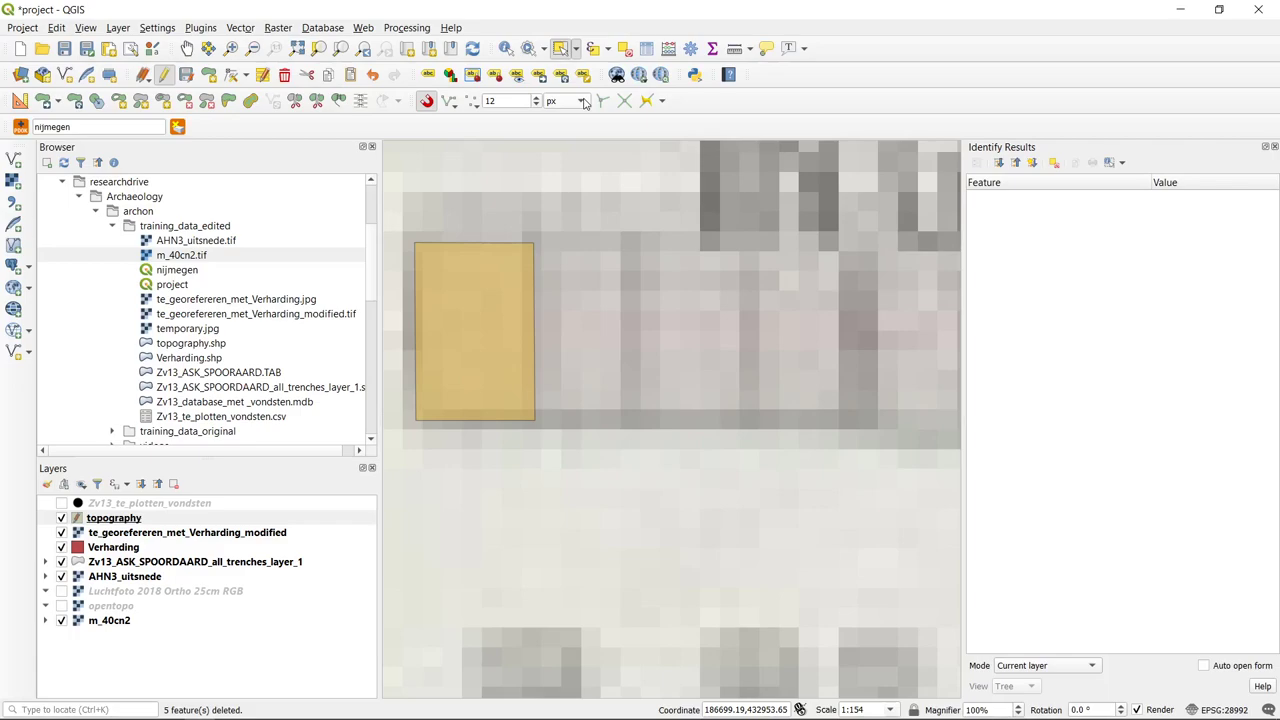
{"action": "left_click", "coordinate": [583, 102]}
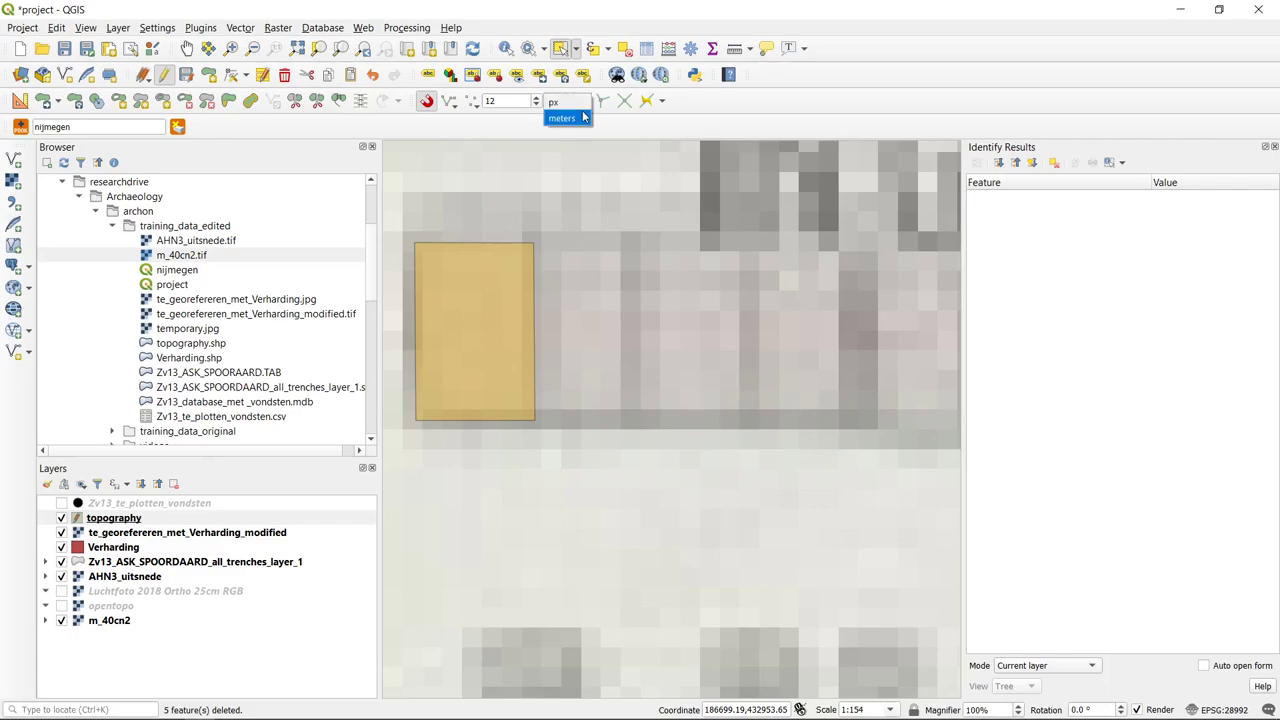
{"action": "left_click", "coordinate": [576, 118]}
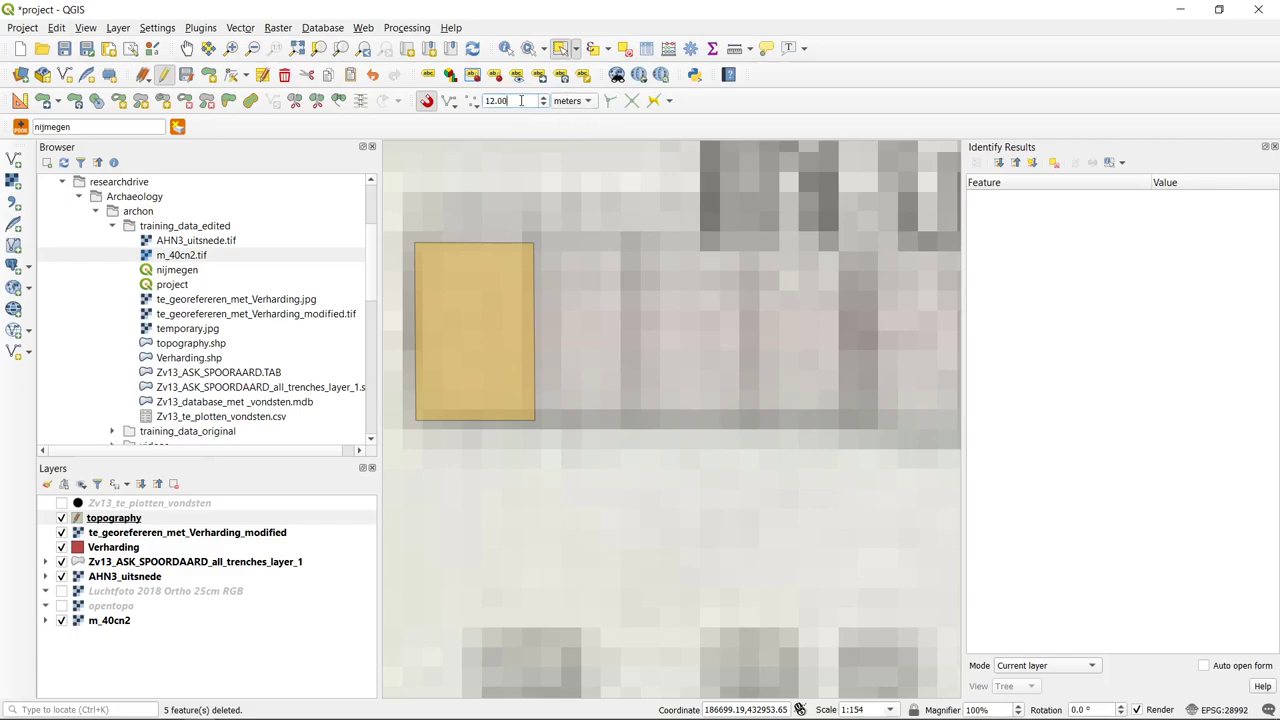
{"action": "left_click_drag", "start_coordinate": [510, 100], "coordinate": [472, 91]}
{"action": "type", "text": "3"}
- Digitize a rectangular polygon adjoining the existing house's east side, snapping to its two corners, with id 4 and type "house"
{"action": "left_click", "coordinate": [209, 77]}
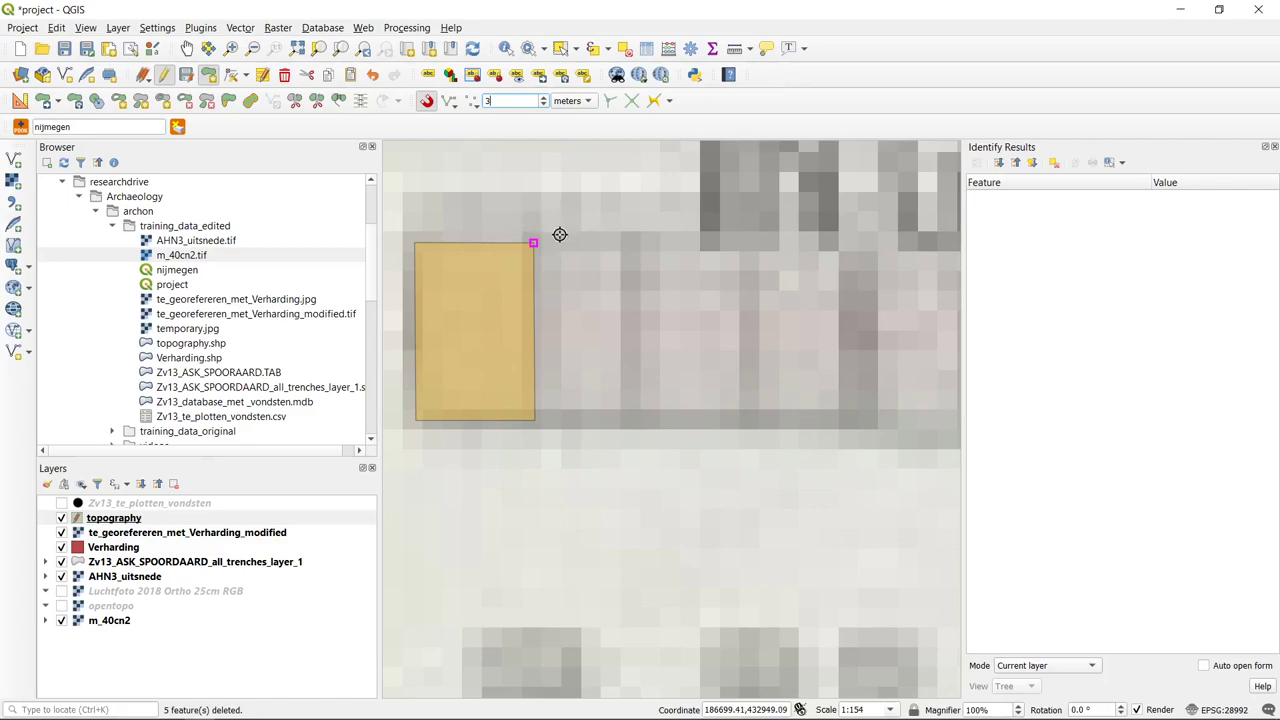
{"action": "key", "text": "Return"}
{"action": "left_click", "coordinate": [534, 419]}
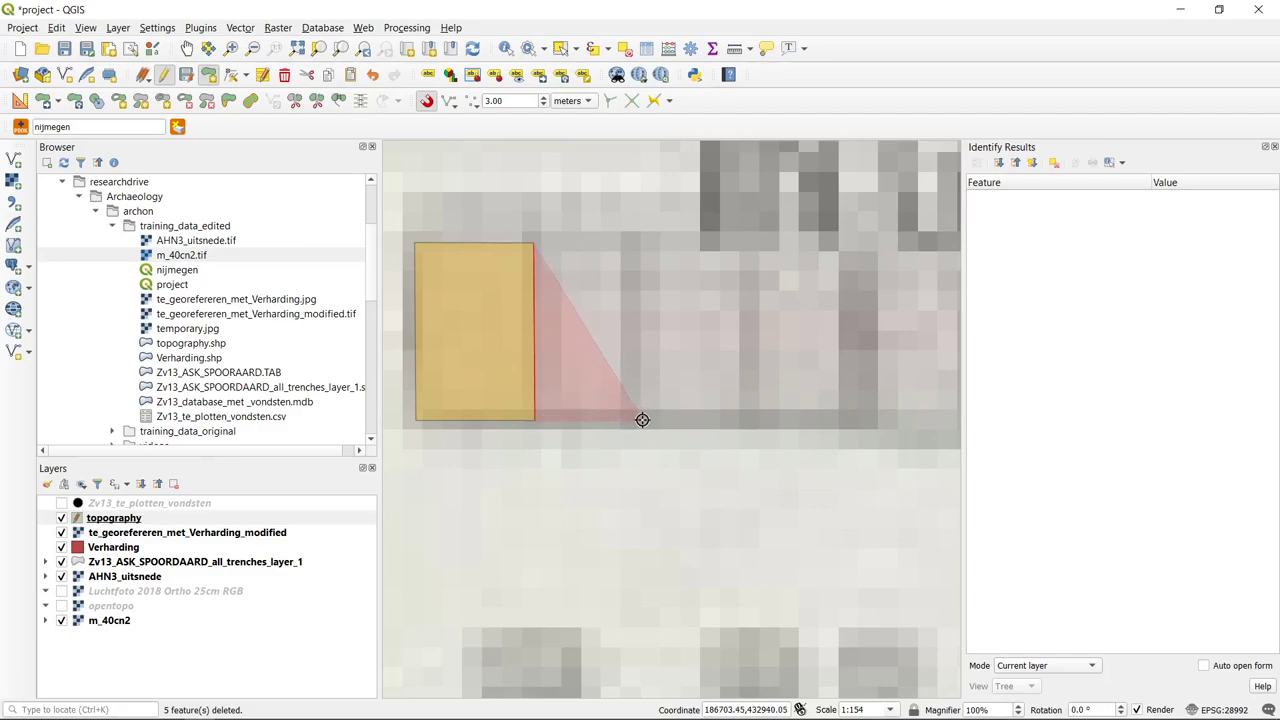
{"action": "left_click", "coordinate": [642, 419]}
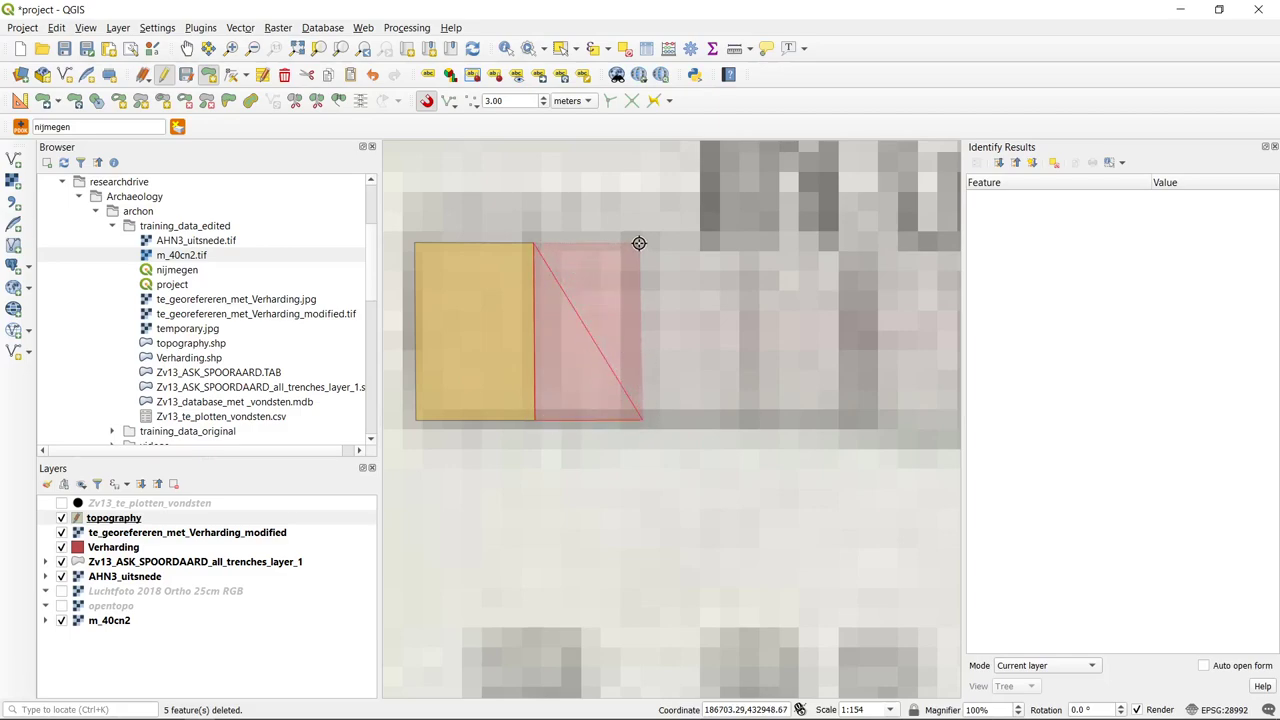
{"action": "right_click", "coordinate": [639, 243]}
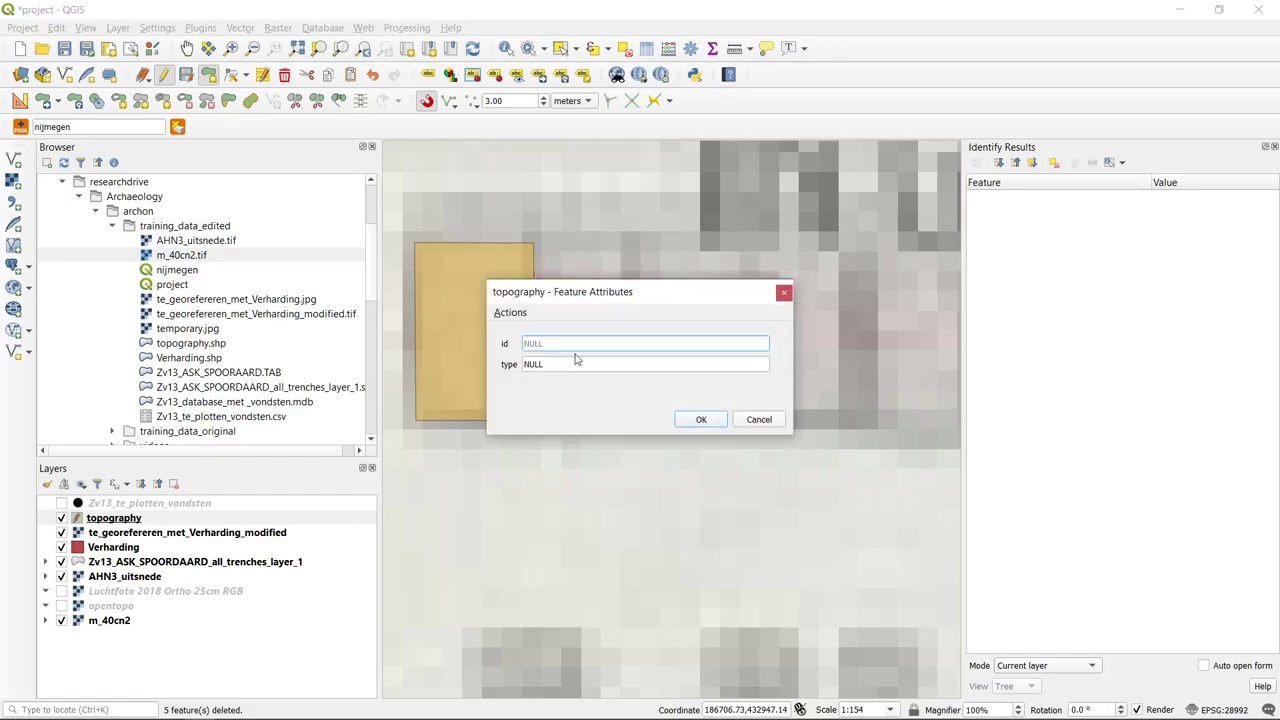
{"action": "type", "text": "4"}
{"action": "key", "text": "Tab"}
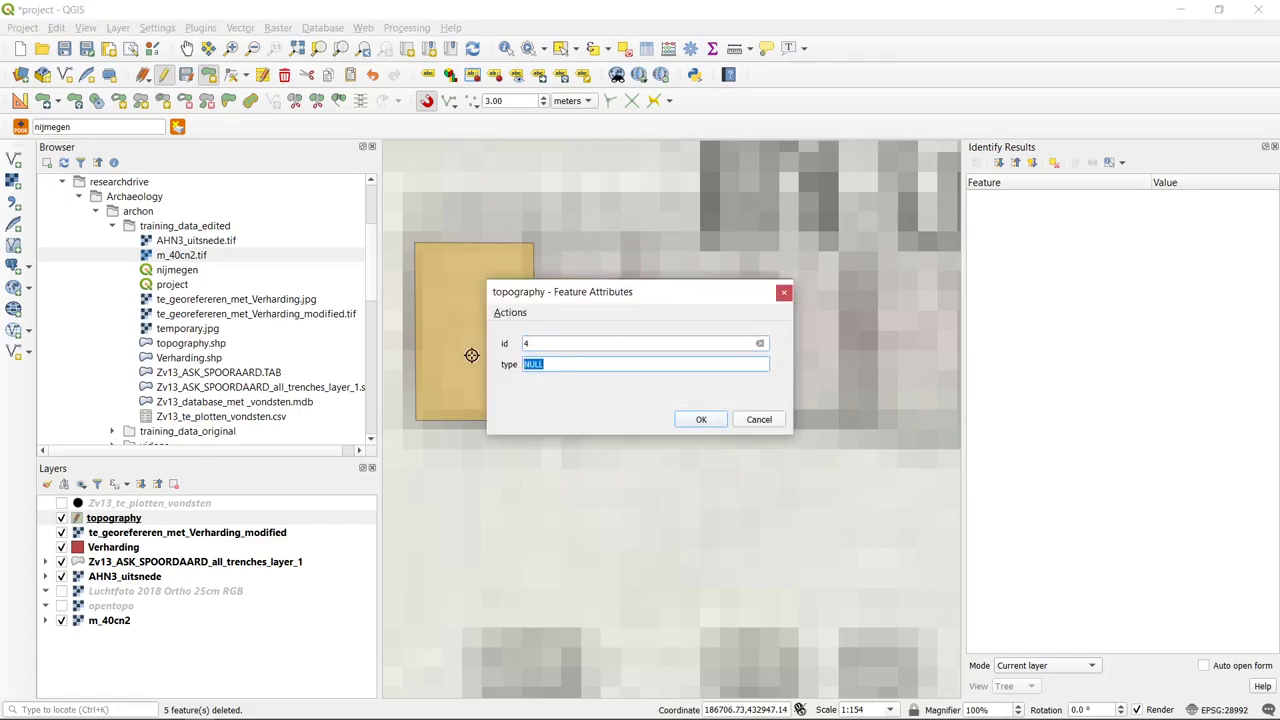
{"action": "type", "text": "house"}
{"action": "left_click", "coordinate": [697, 420]}
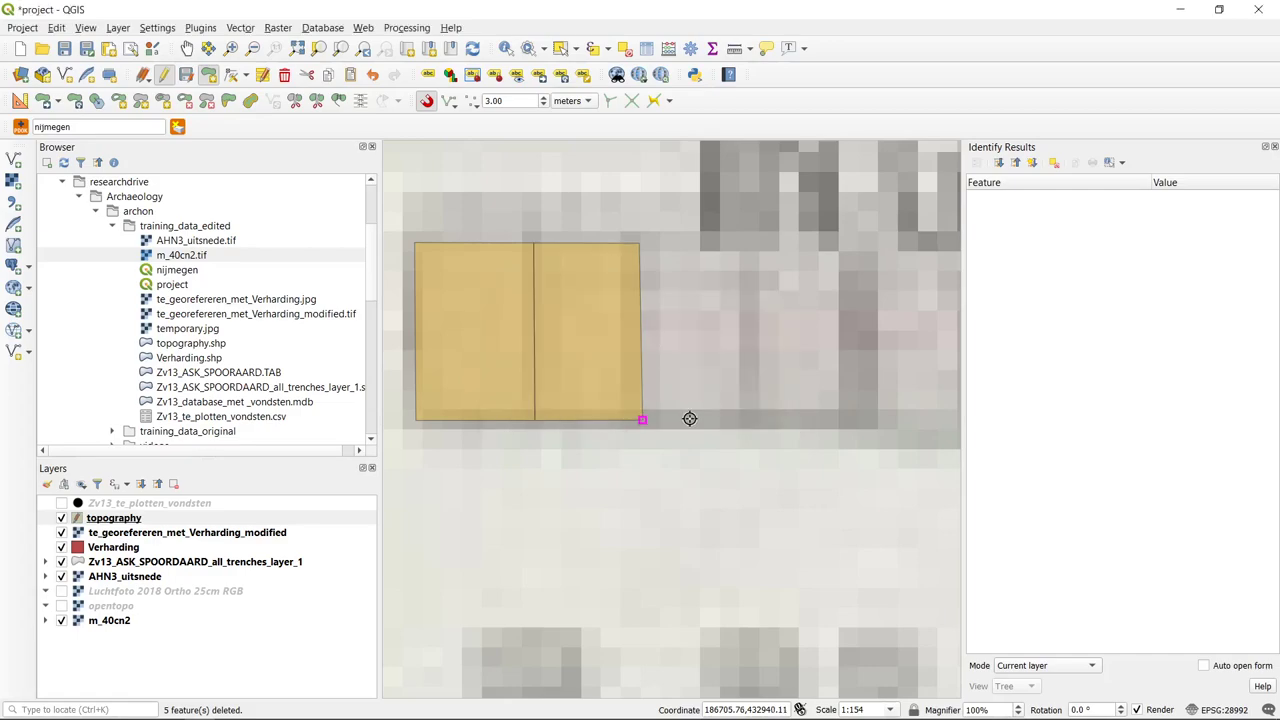
- Examine the shared northern corner of the two adjoining houses for gaps, and review the available snapping types
{"action": "scroll", "coordinate": [517, 240], "scroll_direction": "up", "scroll_amount": 8}
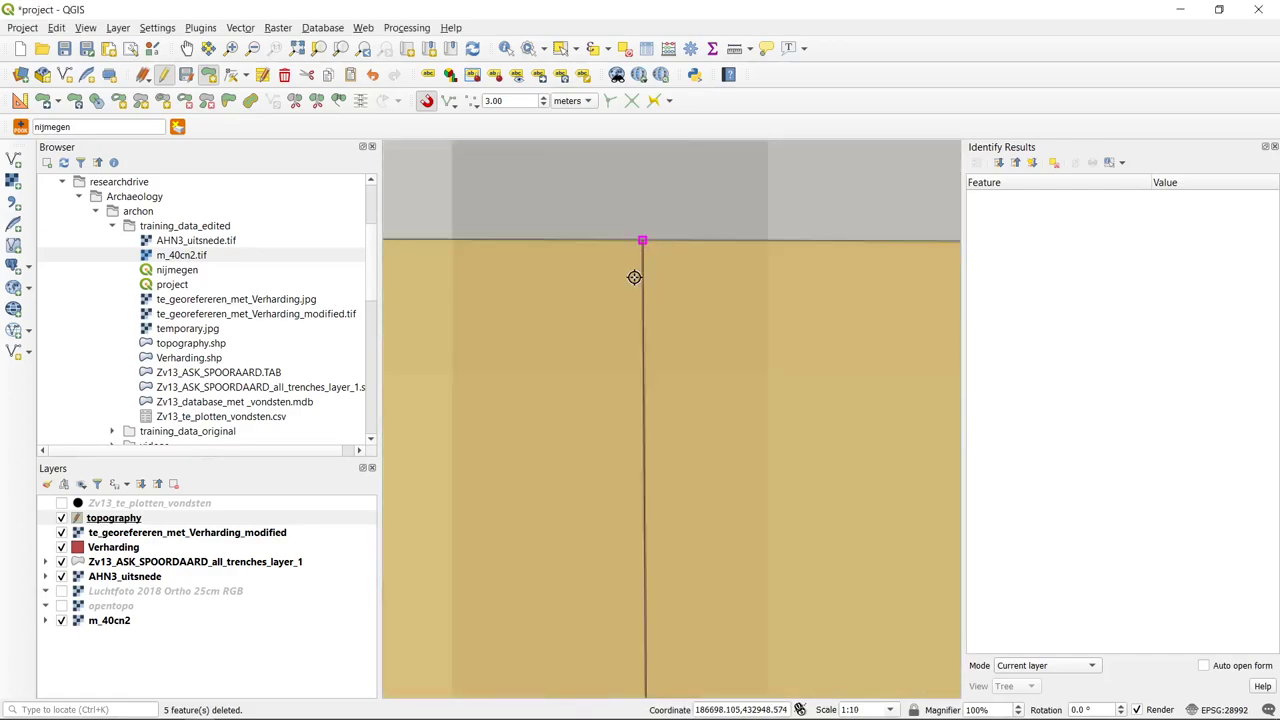
{"action": "scroll", "coordinate": [540, 190], "scroll_direction": "up", "scroll_amount": 2}
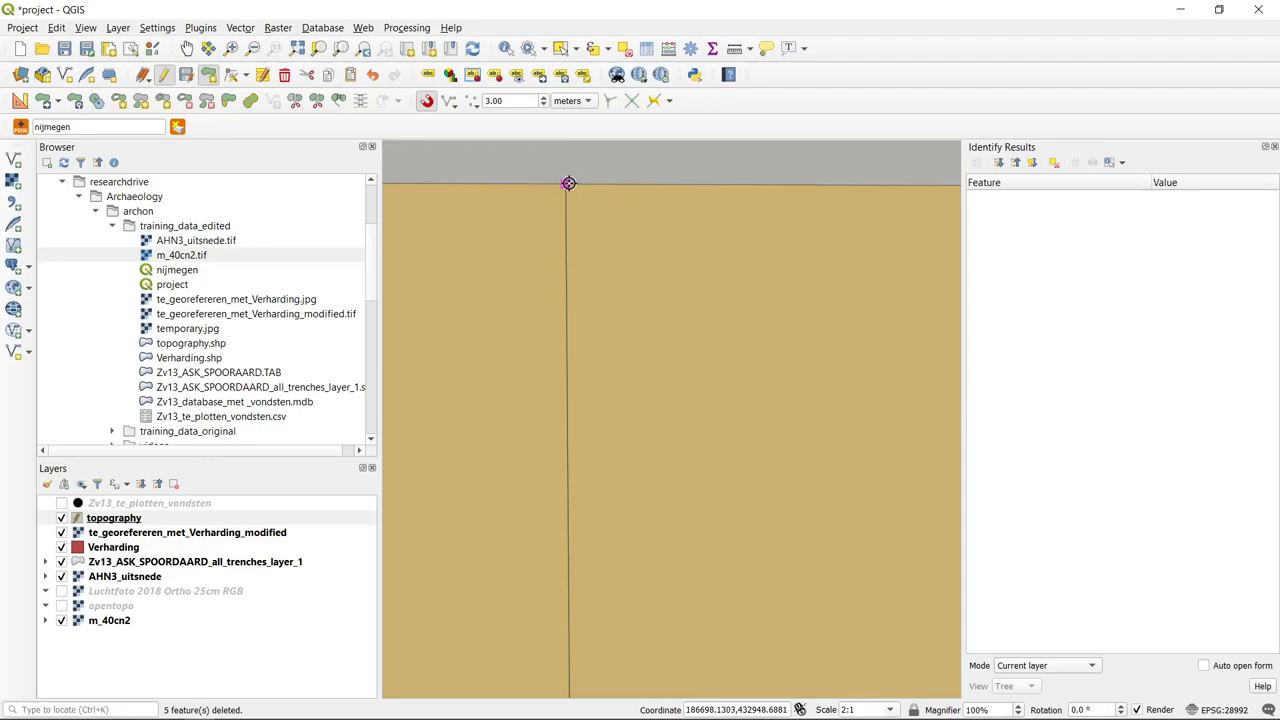
{"action": "scroll", "coordinate": [568, 183], "scroll_direction": "down", "scroll_amount": 9}
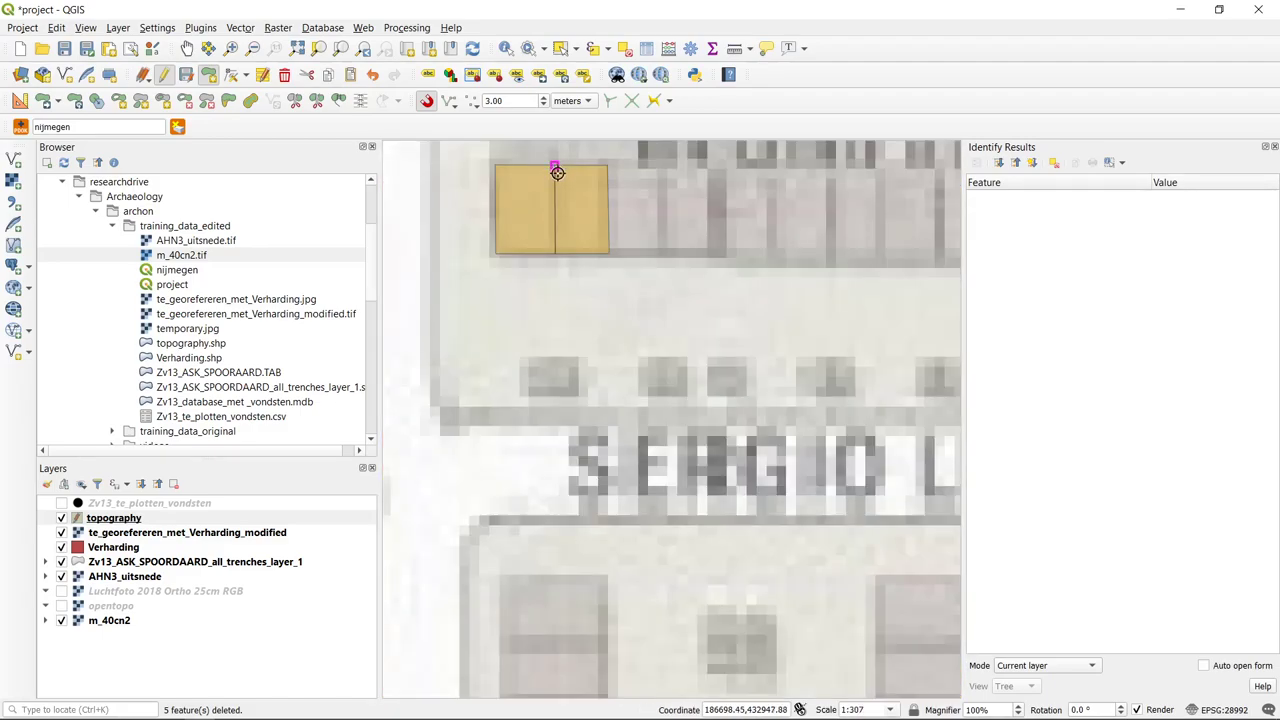
{"action": "left_click_drag", "start_coordinate": [557, 173], "coordinate": [586, 269]}
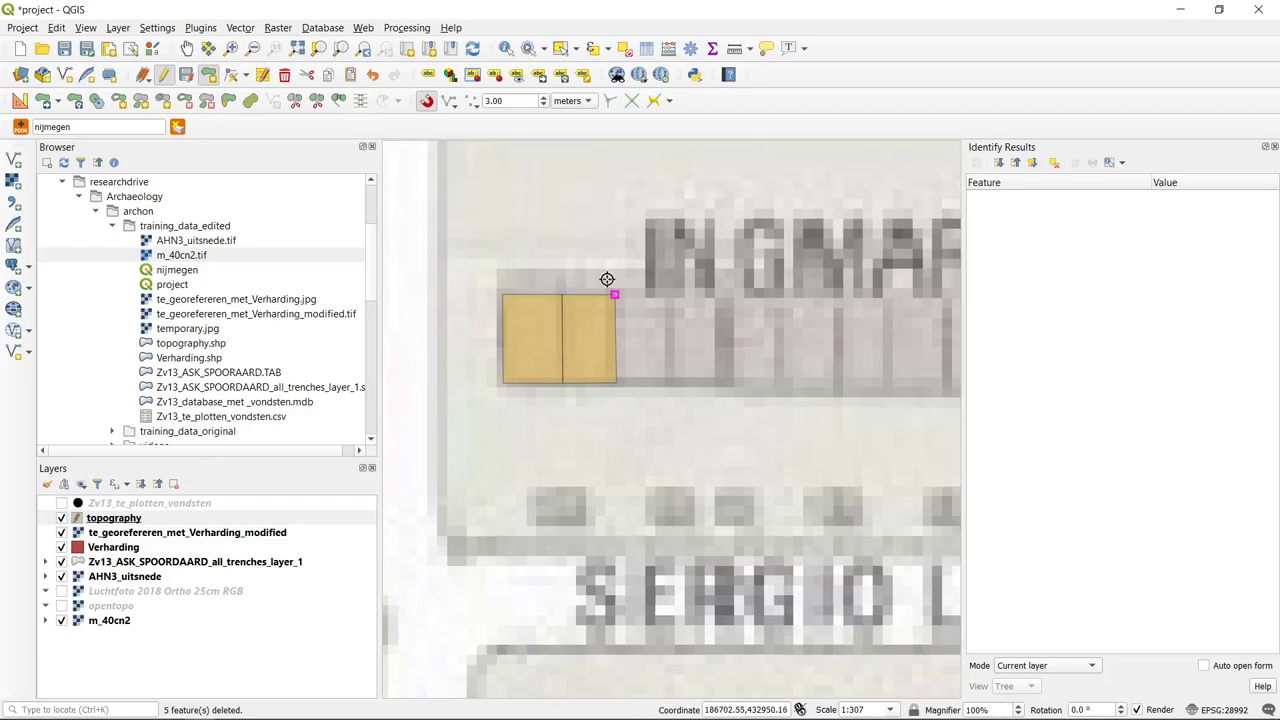
{"action": "scroll", "coordinate": [557, 263], "scroll_direction": "up", "scroll_amount": 1}
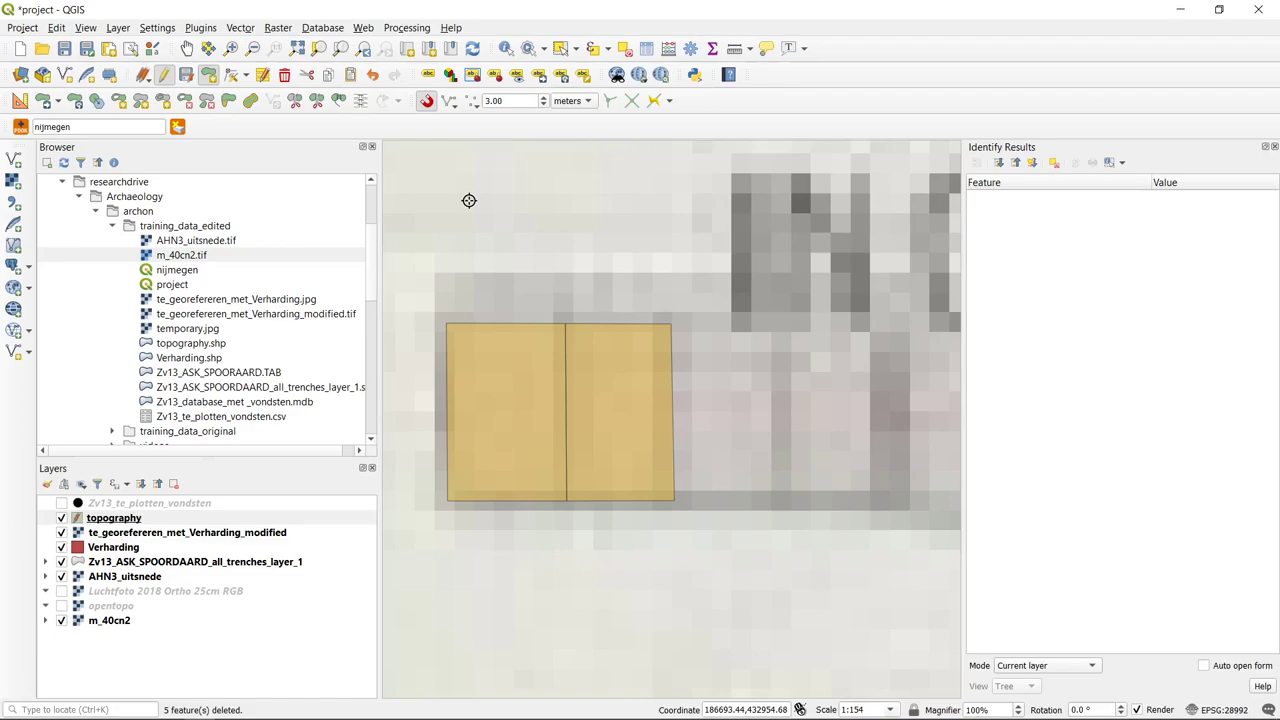
{"action": "left_click", "coordinate": [473, 104]}
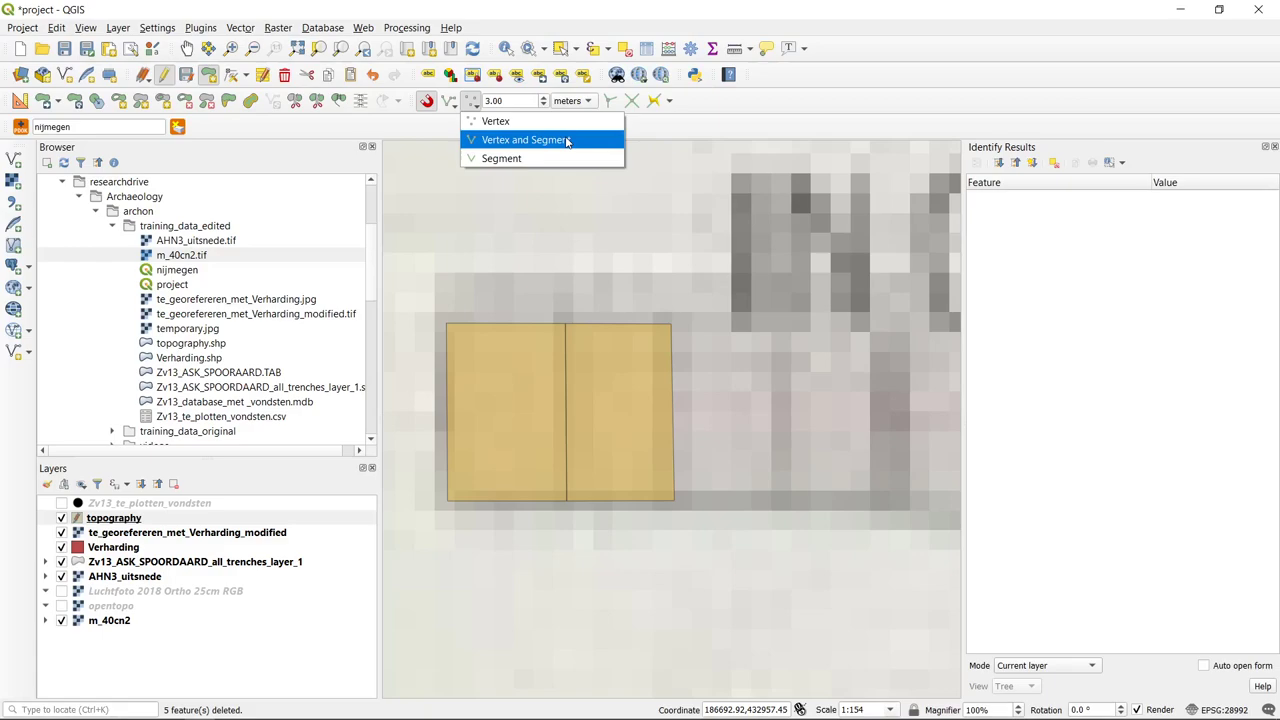
{"action": "left_click", "coordinate": [652, 131]}
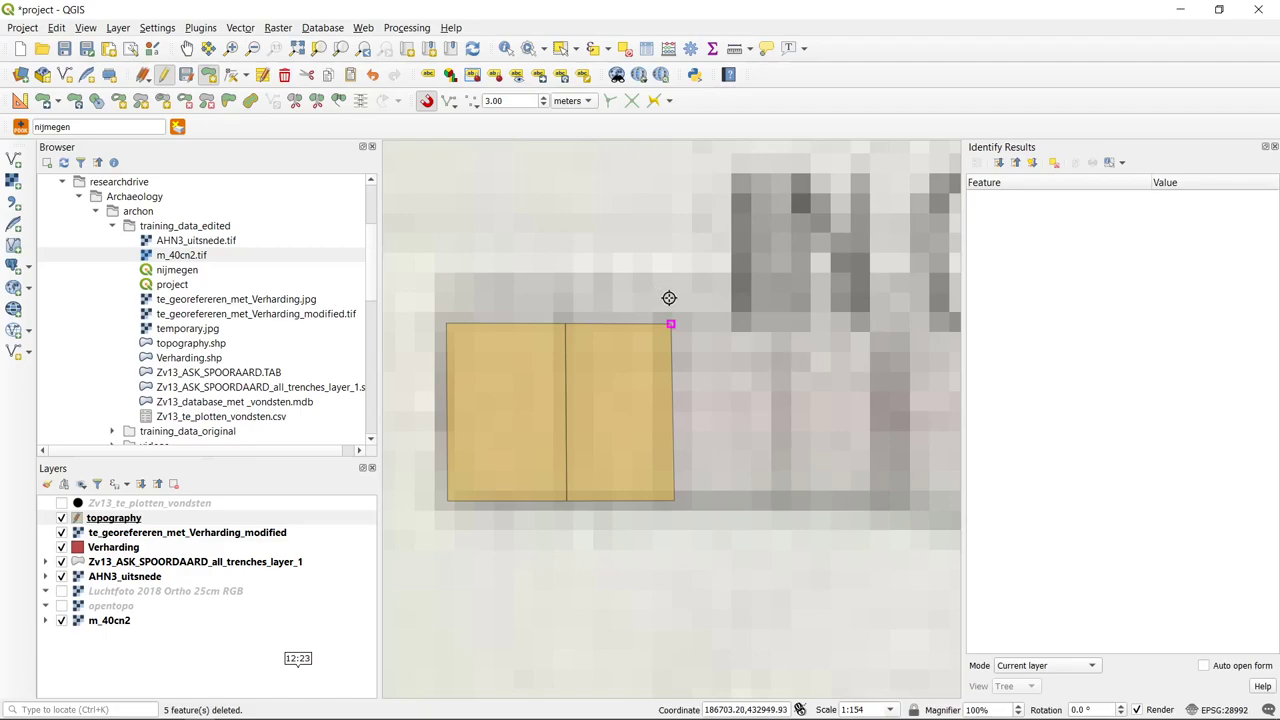
- Save the edits to the topography layer and end its editing session
{"action": "scroll", "coordinate": [734, 299], "scroll_direction": "down", "scroll_amount": 1}
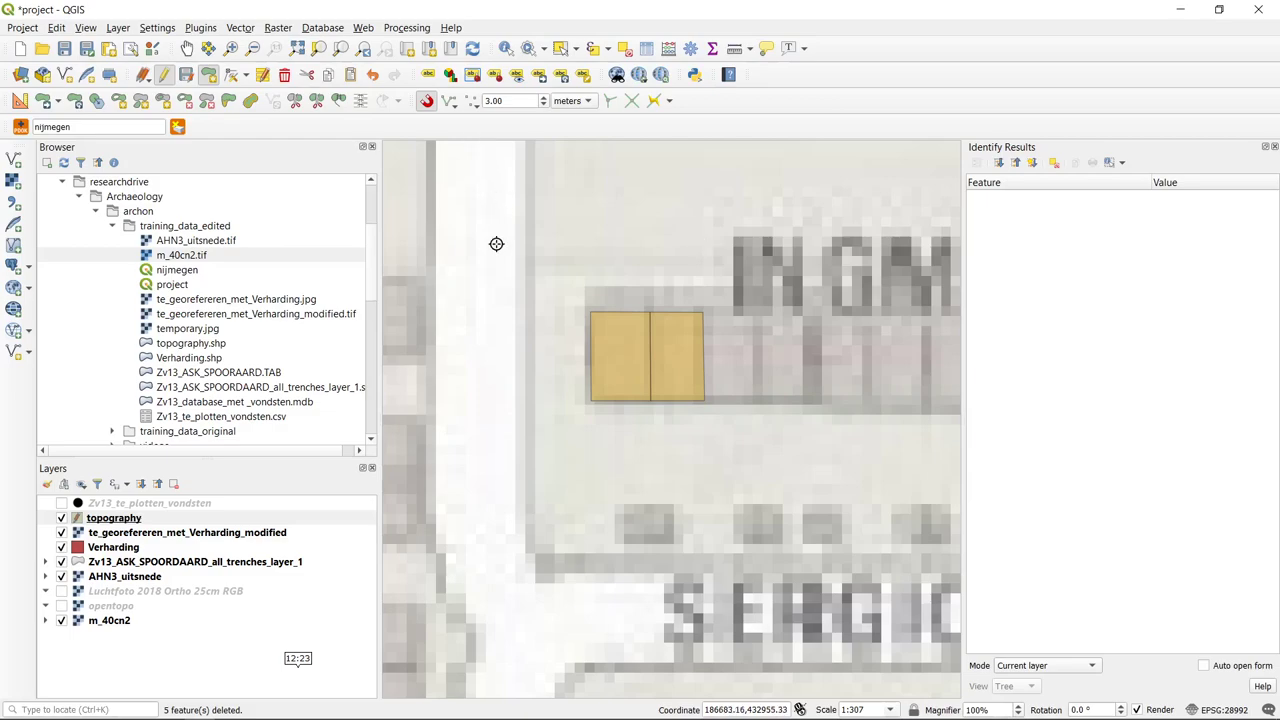
{"action": "left_click", "coordinate": [187, 76]}
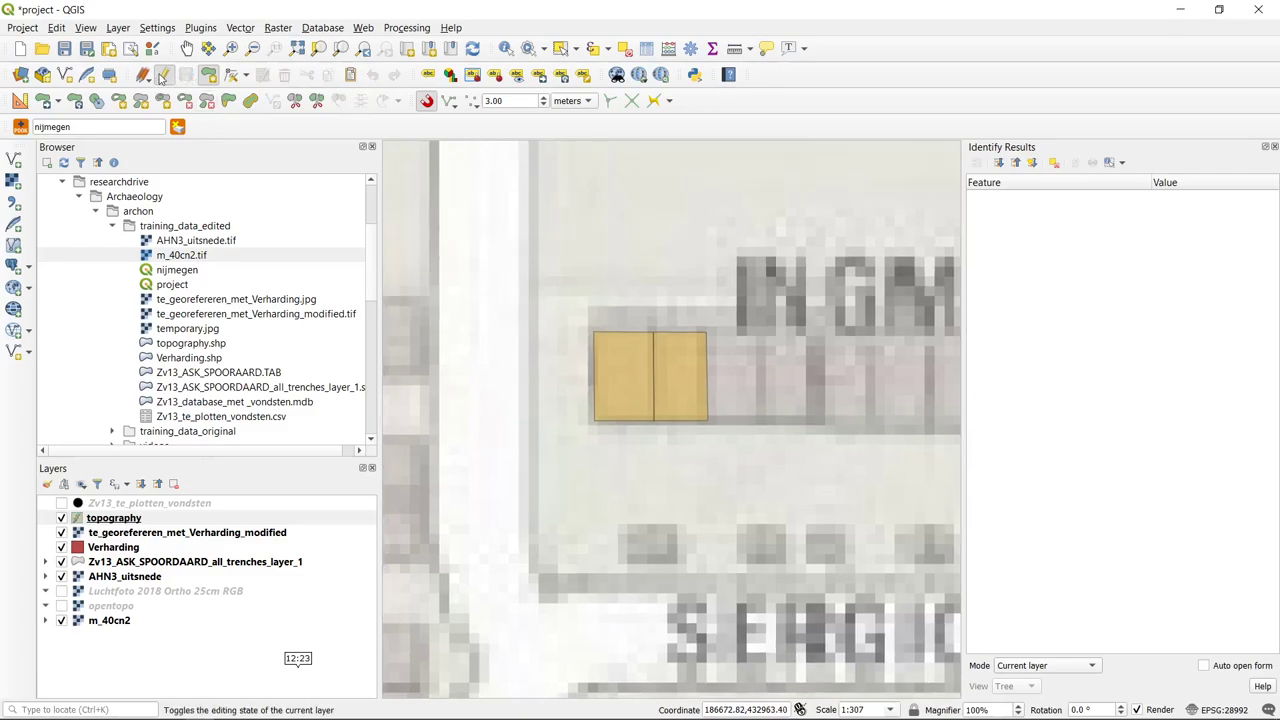
{"action": "left_click", "coordinate": [164, 75]}
{"action": "left_click_drag", "start_coordinate": [143, 512], "coordinate": [392, 507]}
{"action": "scroll", "coordinate": [643, 443], "scroll_direction": "down", "scroll_amount": 3}
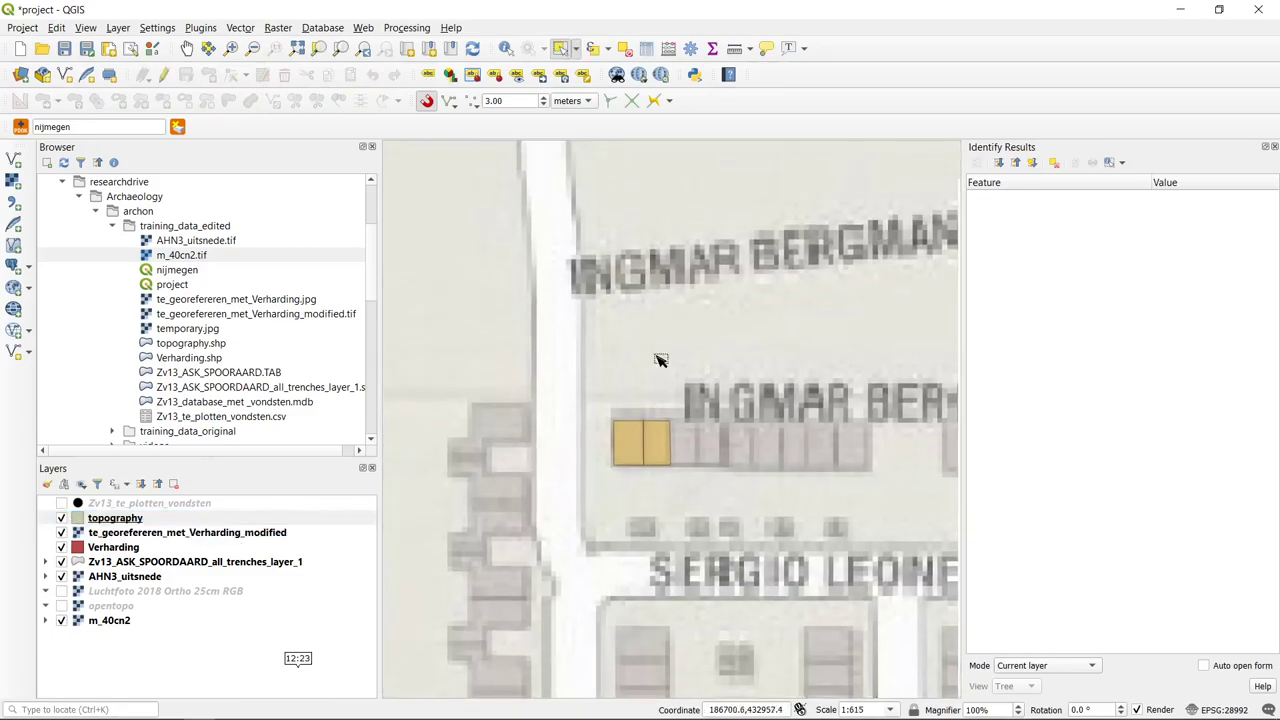
{"action": "scroll", "coordinate": [670, 289], "scroll_direction": "up", "scroll_amount": 1}
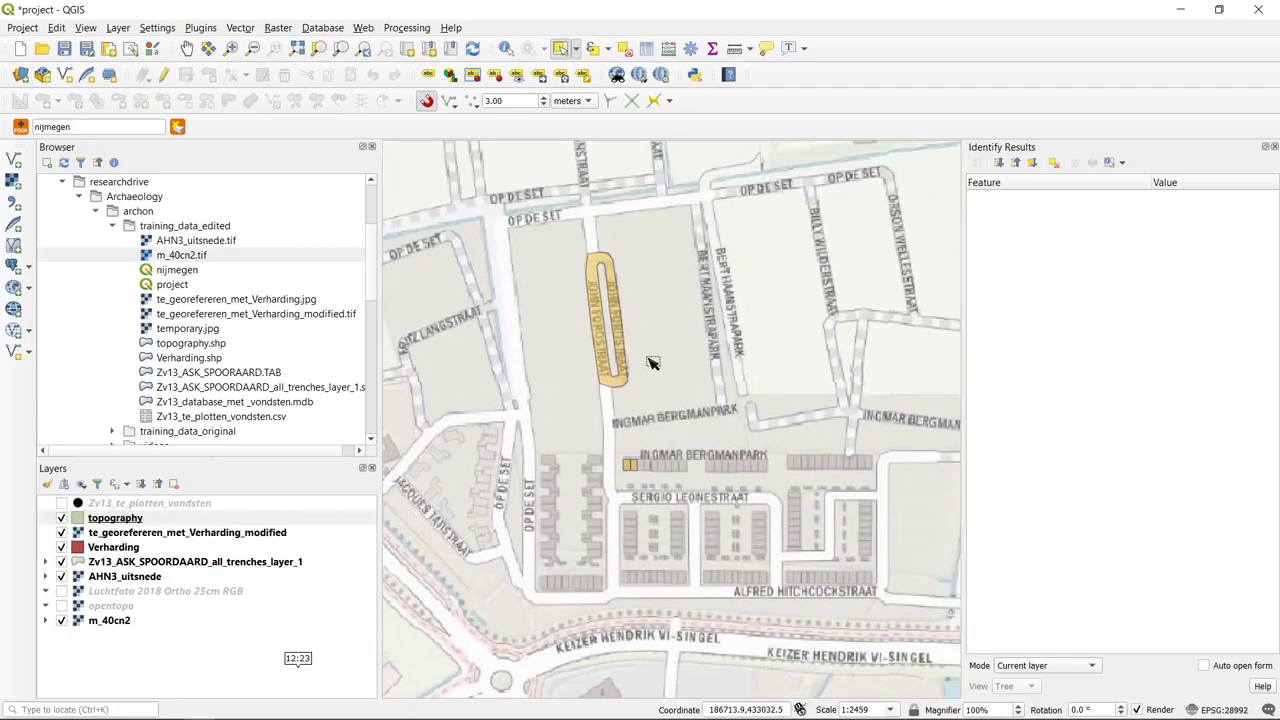
{"action": "left_click_drag", "start_coordinate": [666, 333], "coordinate": [651, 411]}
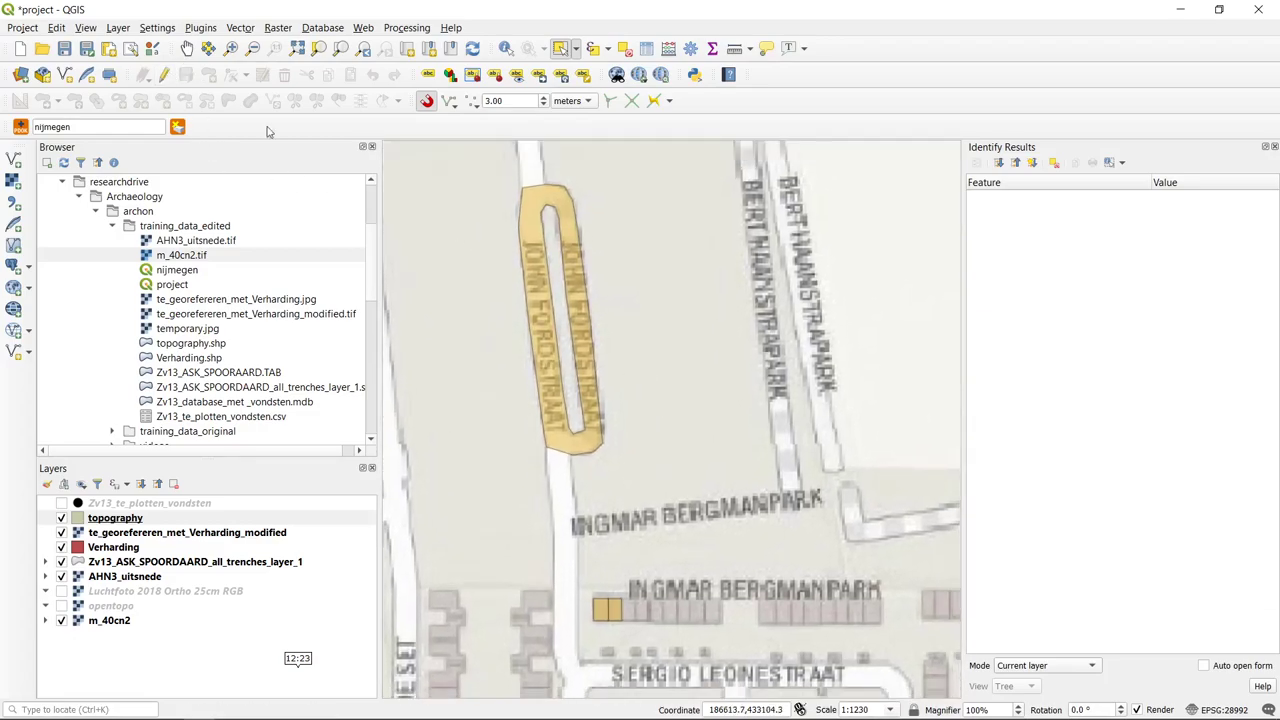
{"action": "left_click_drag", "start_coordinate": [606, 329], "coordinate": [657, 289]}
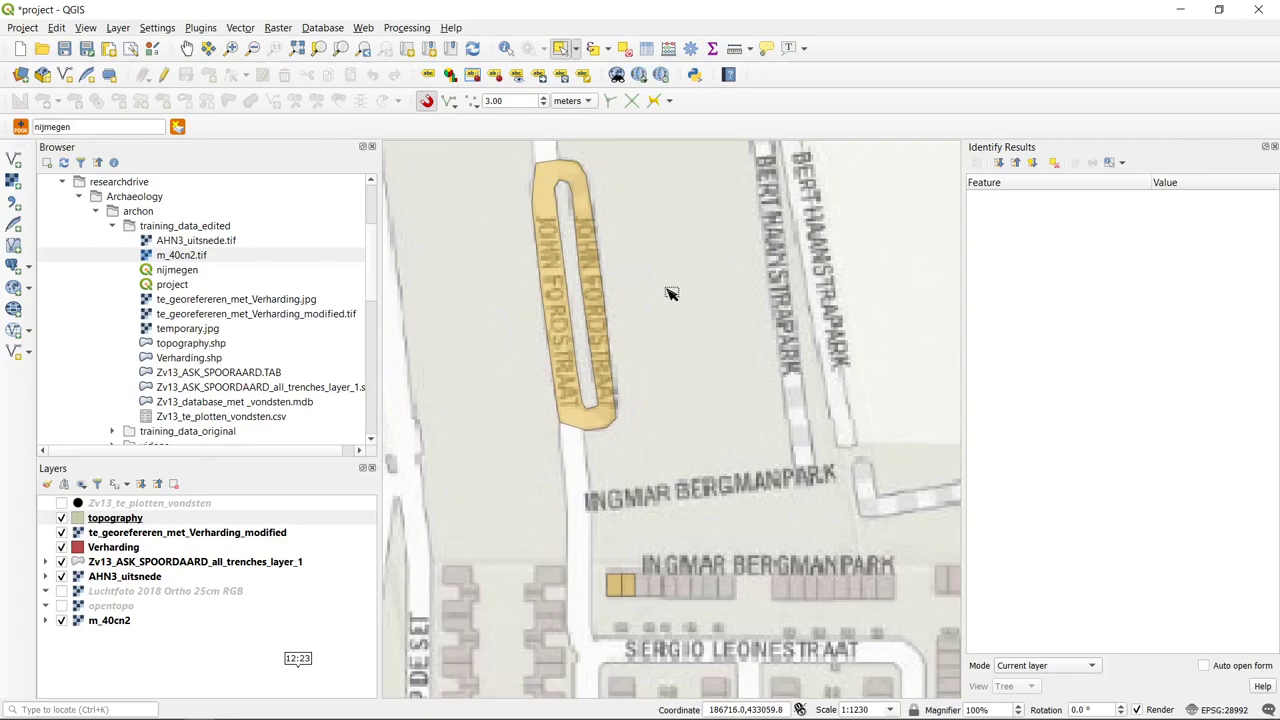